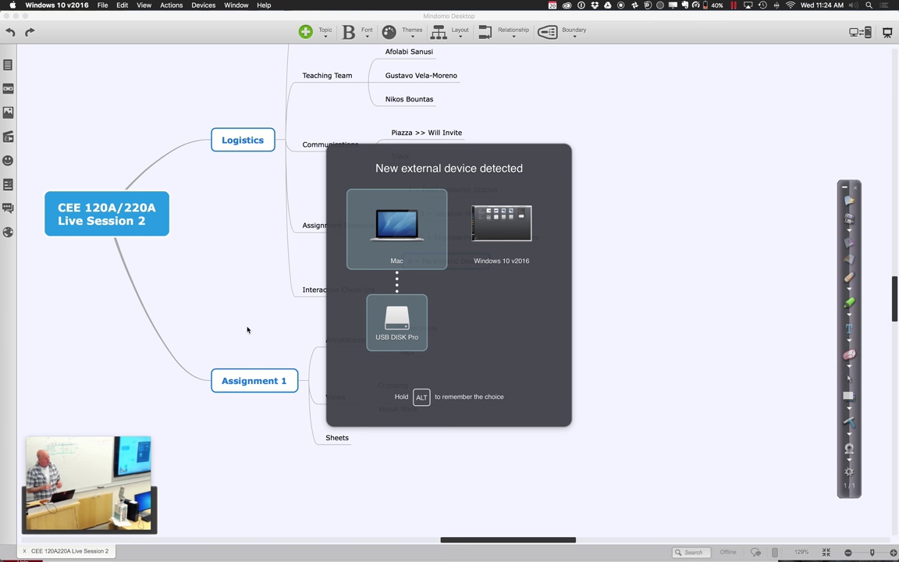
Choose the Mac in the 'New external device detected' popup so the USB disk stays connected to macOS
click(372, 226)
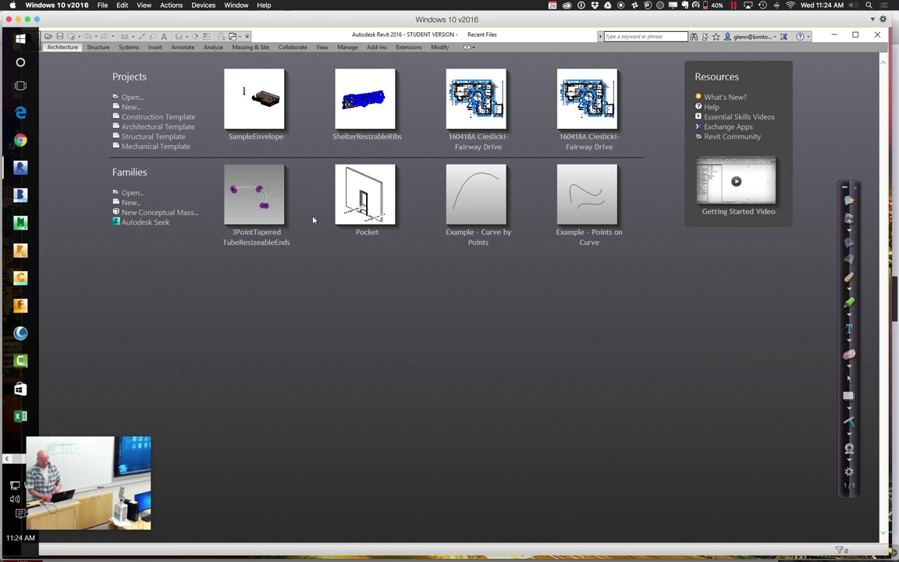
Bring up Revit's Open project dialog with its Look in locations listed, then move to the Mac desktop
click(131, 97)
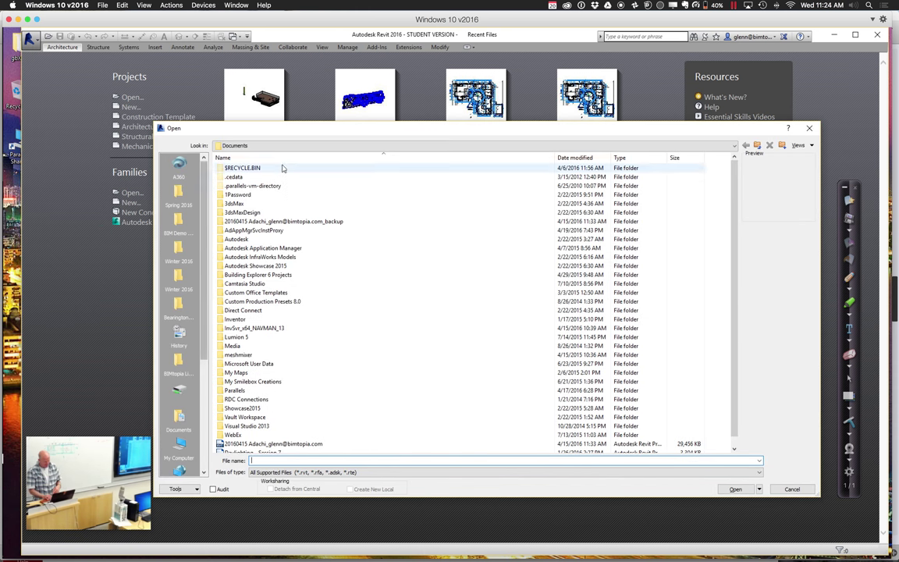
click(244, 145)
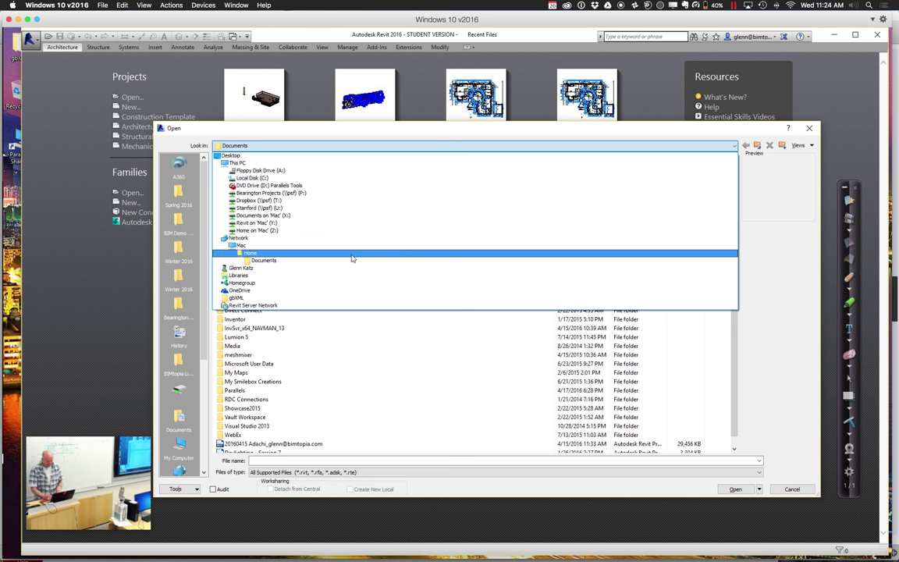
key(ctrl+Right)
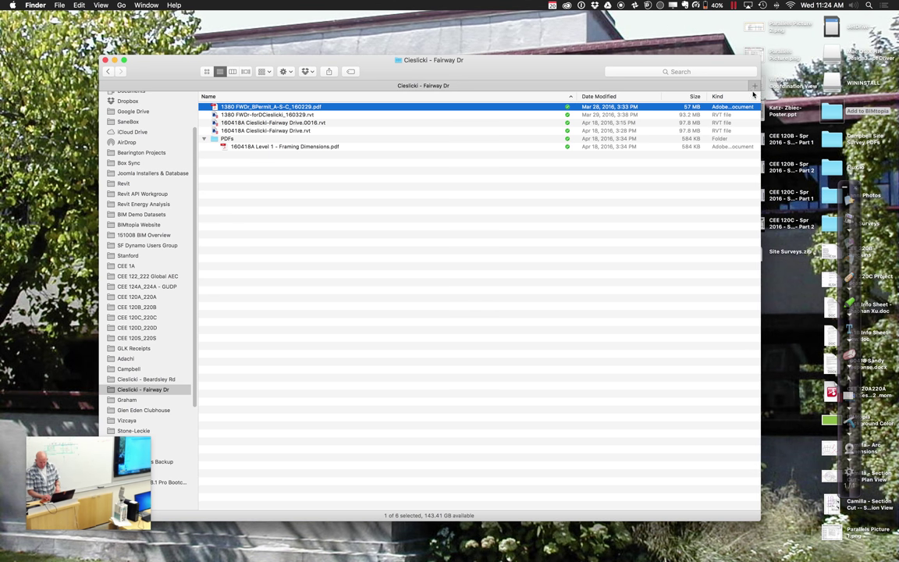
Copy Assignment 1_Paranhos.rvt from the WININSTALL drive onto the Mac desktop and return to Windows
click(832, 83)
double_click(832, 84)
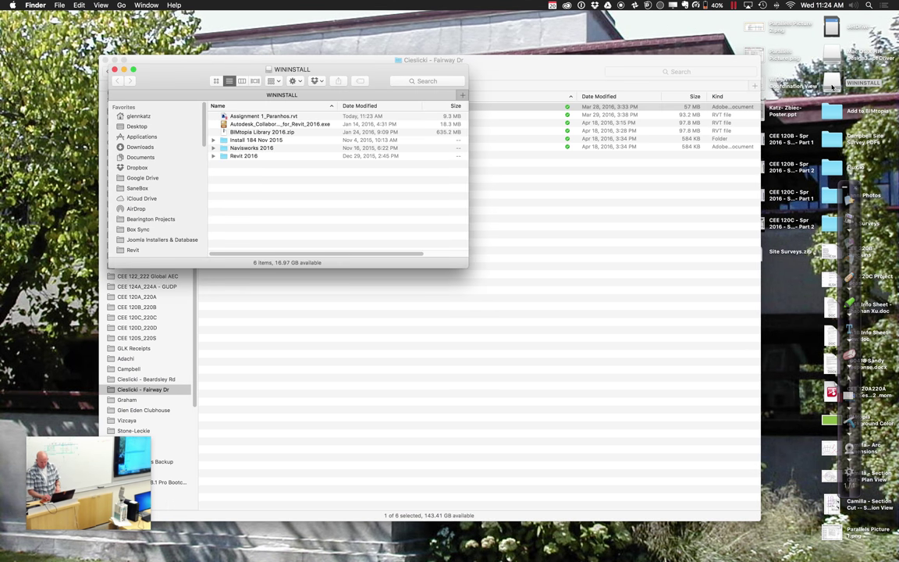
click(224, 116)
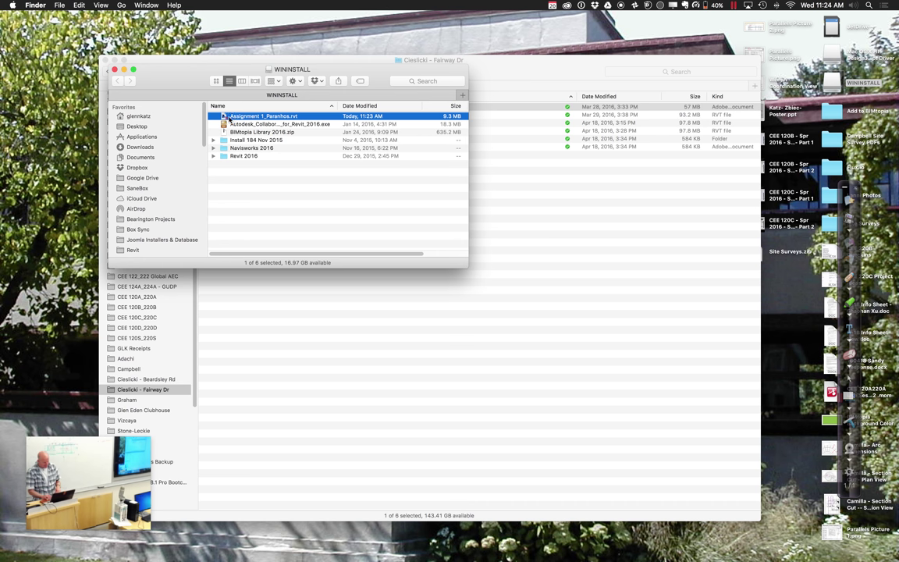
drag(225, 116, 706, 484)
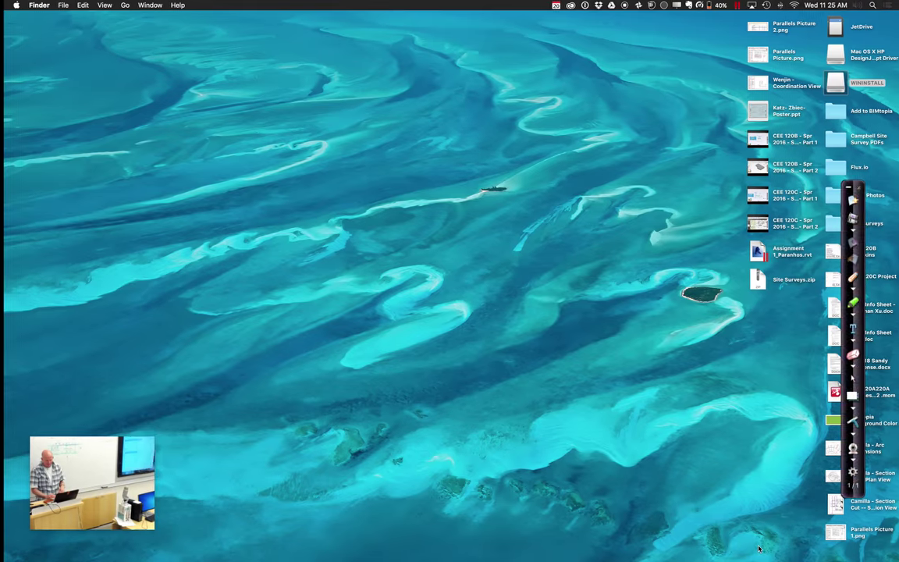
key(ctrl+Right)
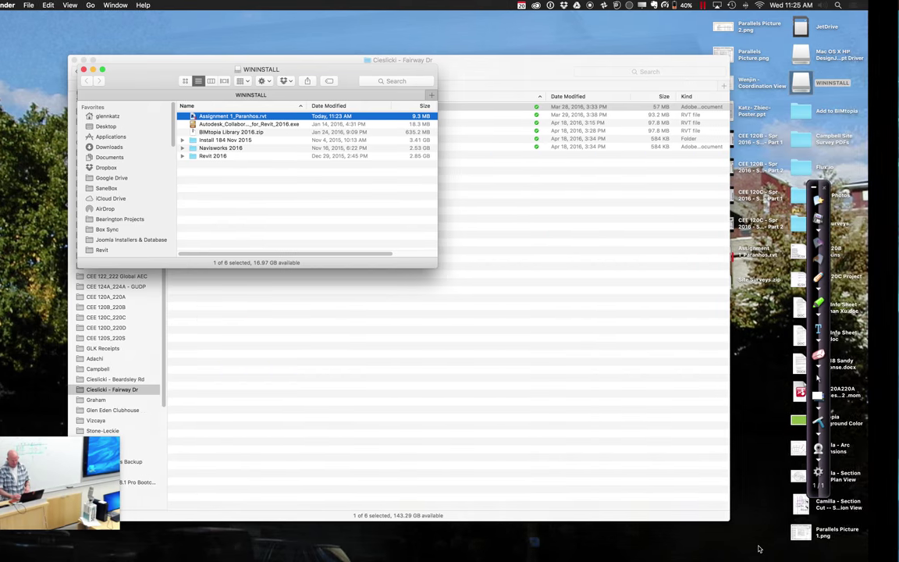
key(ctrl+Right)
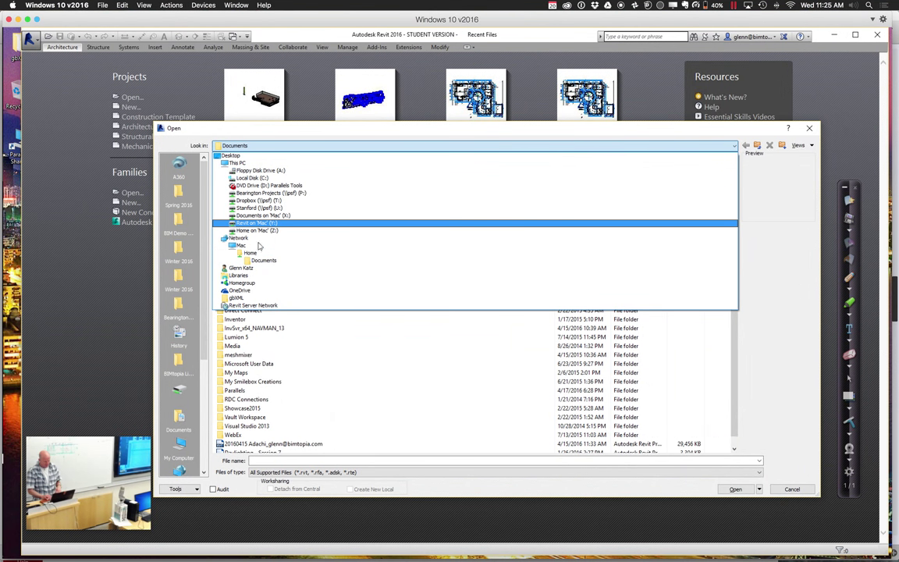
Browse to the Desktop folder, then close the WININSTALL window on the Mac and move the project folder window aside
click(243, 269)
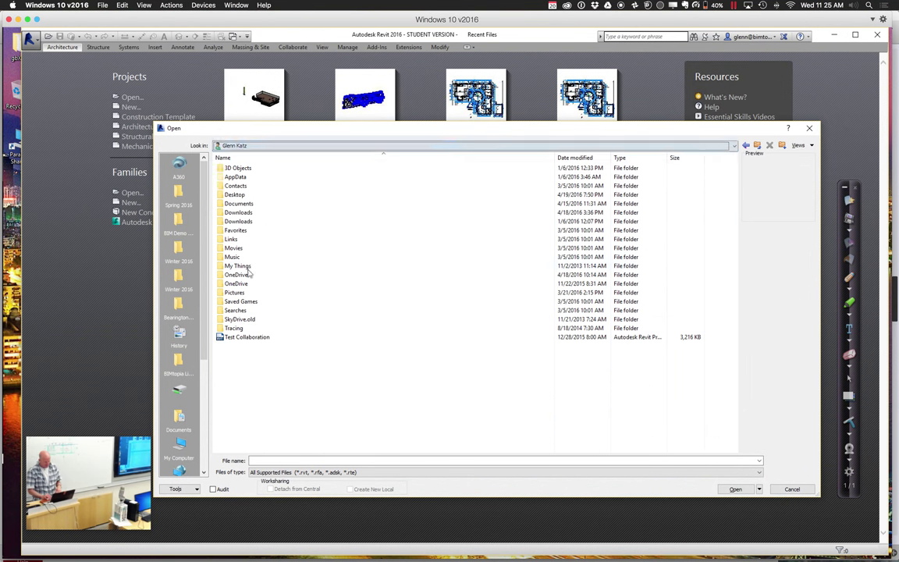
double_click(243, 196)
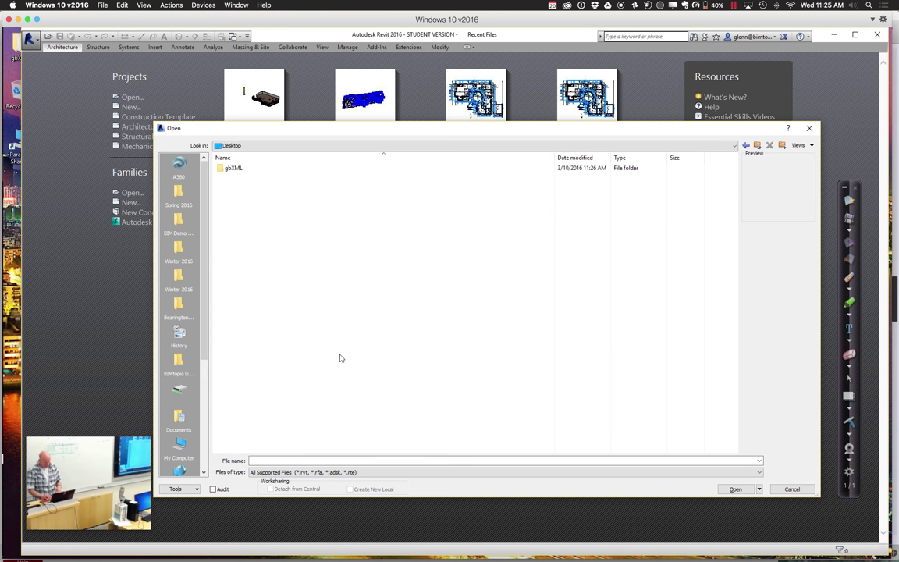
key(ctrl+Right)
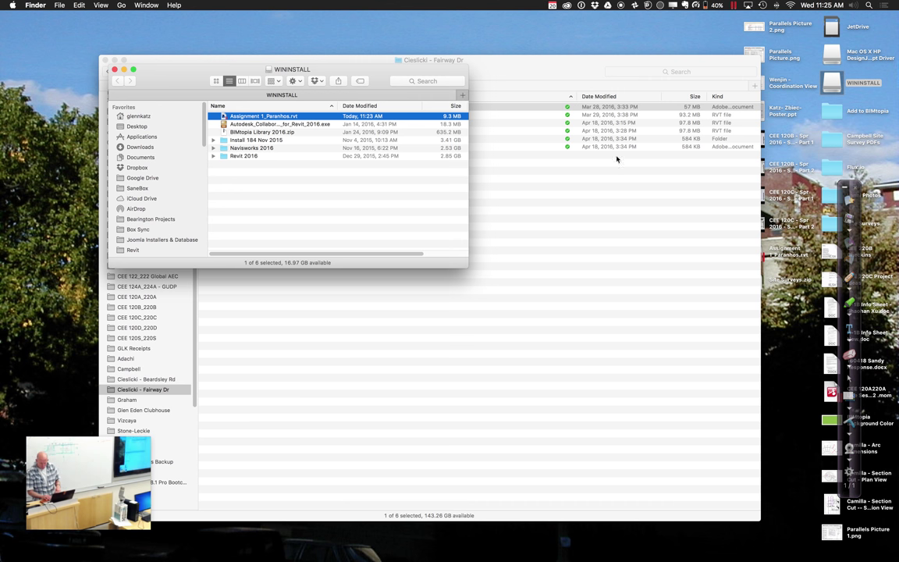
key(cmd+w)
drag(469, 61, 365, 59)
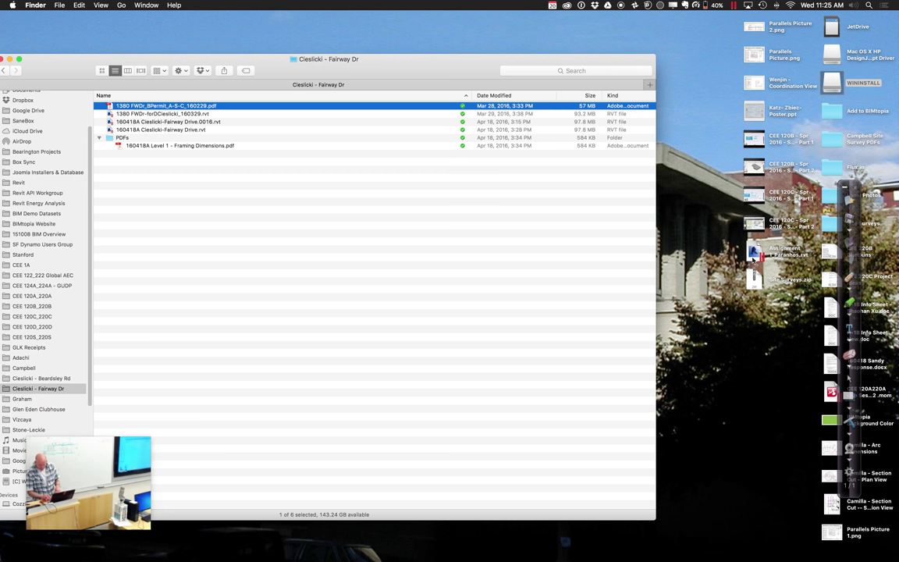
key(ctrl+Left)
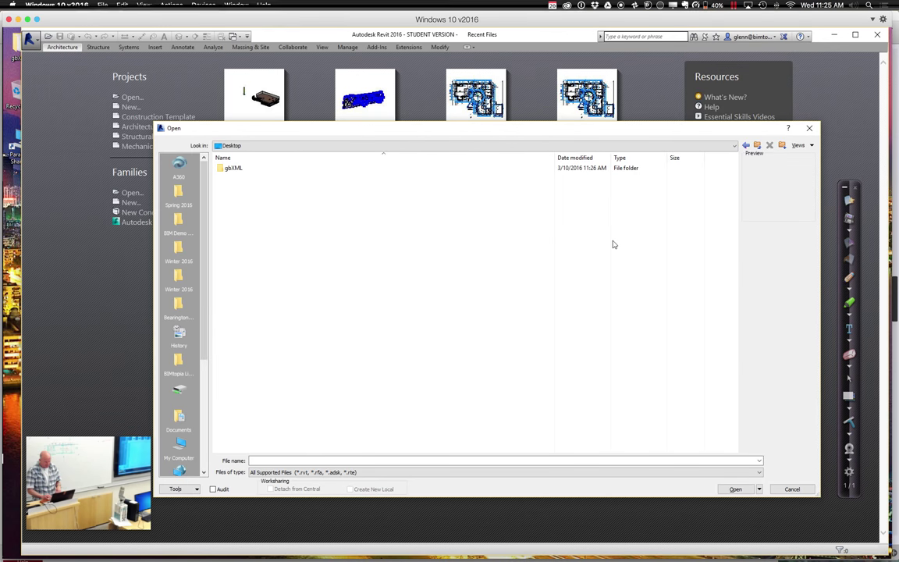
Open Assignment 1_Paranhos from the Desktop folder of Home on 'Mac' (Z:)
click(315, 150)
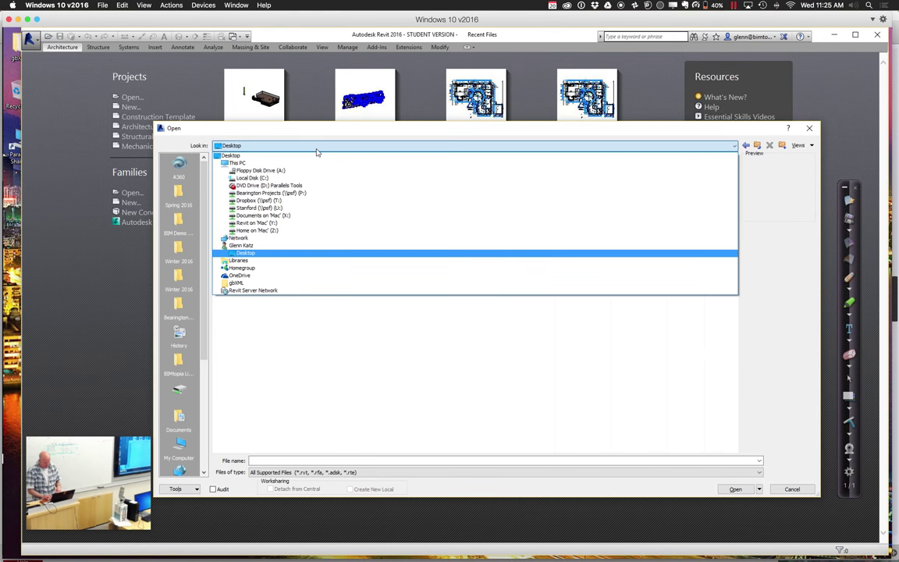
click(271, 231)
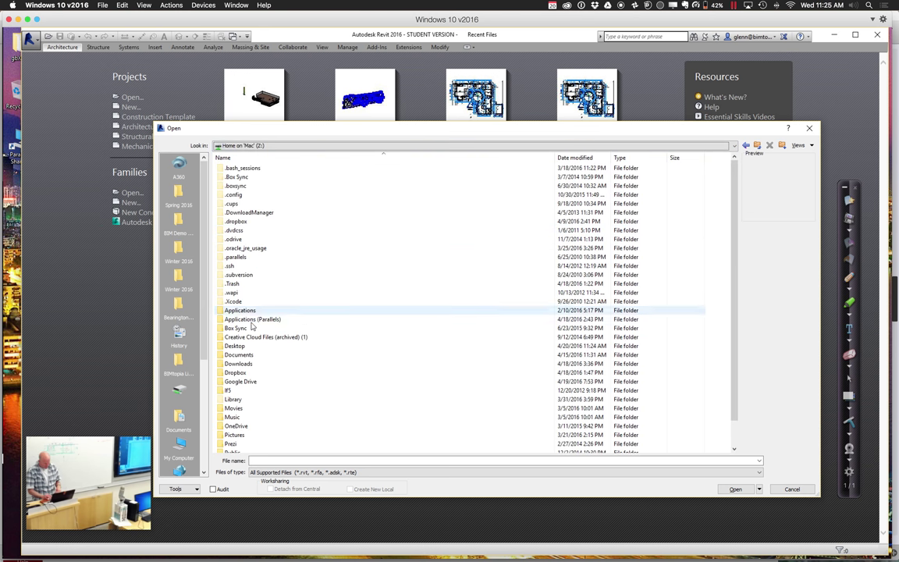
double_click(241, 347)
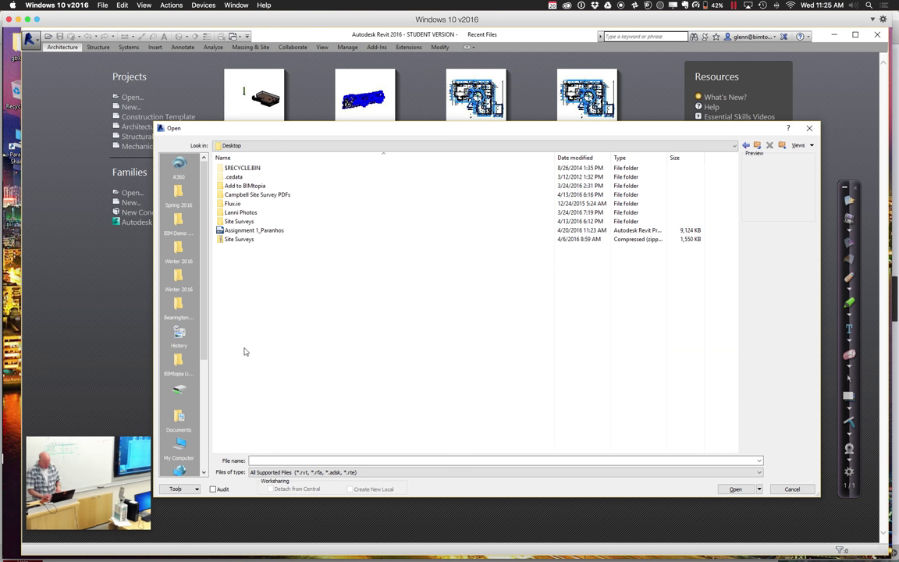
click(264, 234)
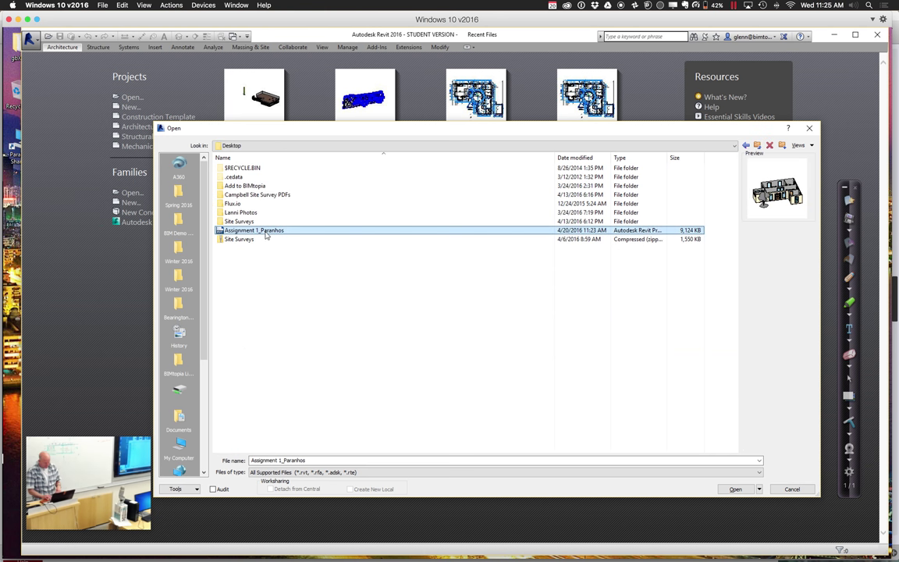
double_click(265, 234)
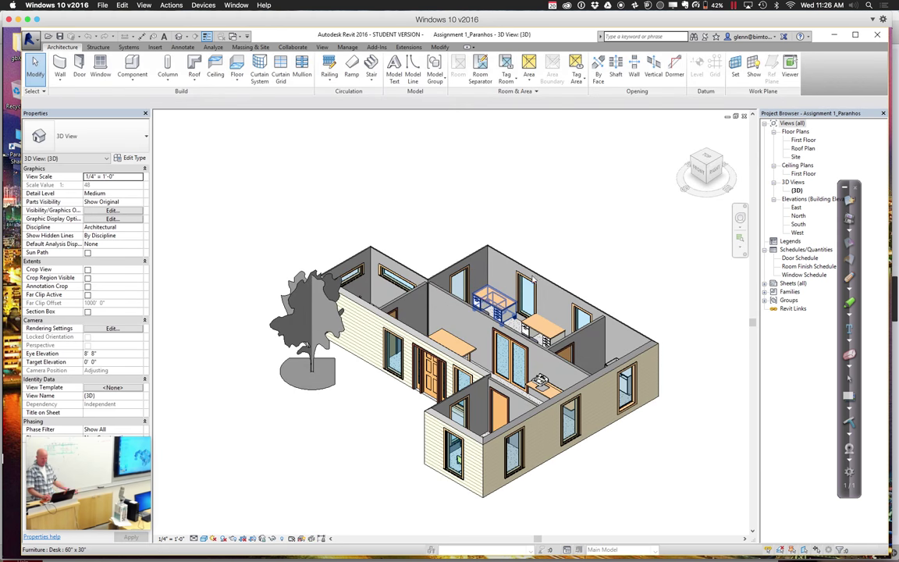
Open the First Floor plan of Assignment 1_Paranhos from the Project Browser
click(801, 140)
double_click(803, 140)
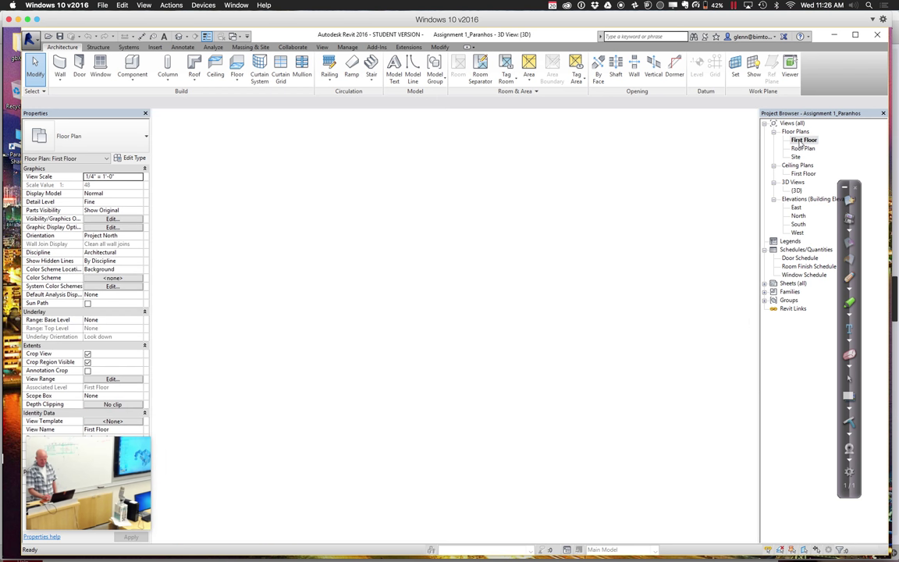
Maximize the Revit window and switch back to the {3D} view of the house
click(855, 35)
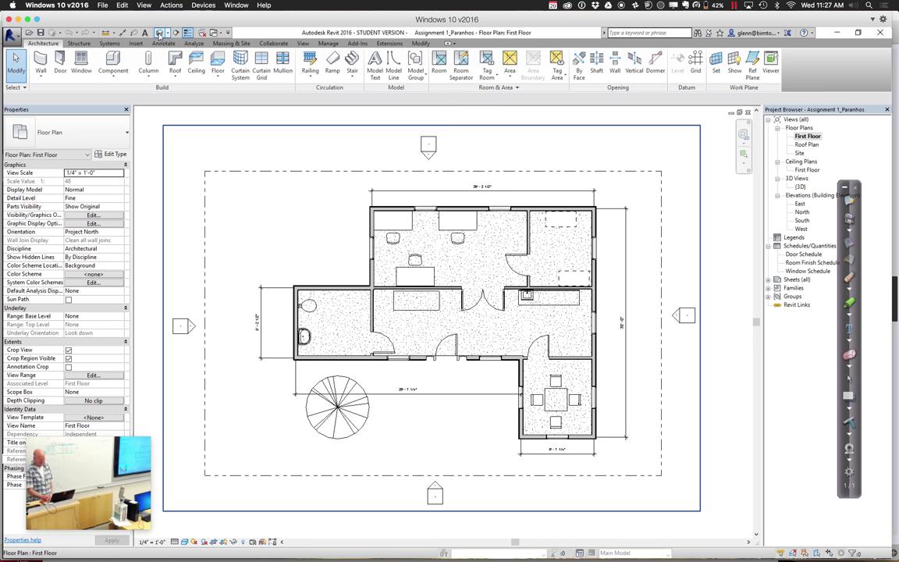
click(159, 34)
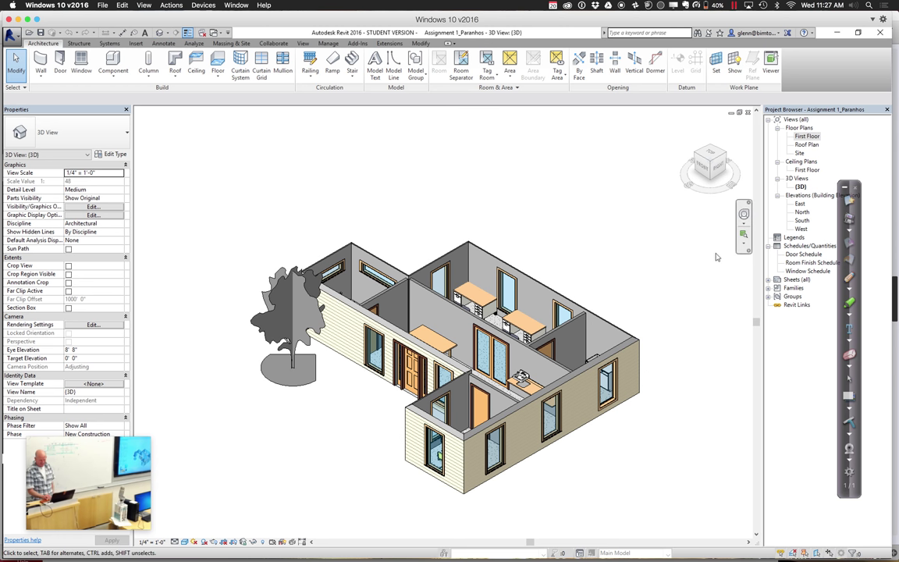
Zoom in on the rooms with the countertops and sink, then zoom back to fit the house
click(743, 240)
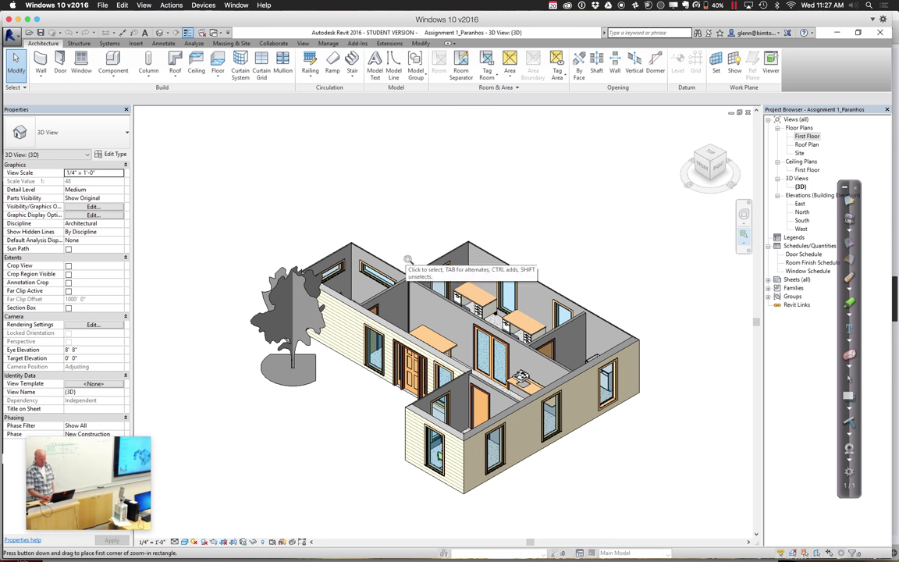
drag(400, 261, 595, 434)
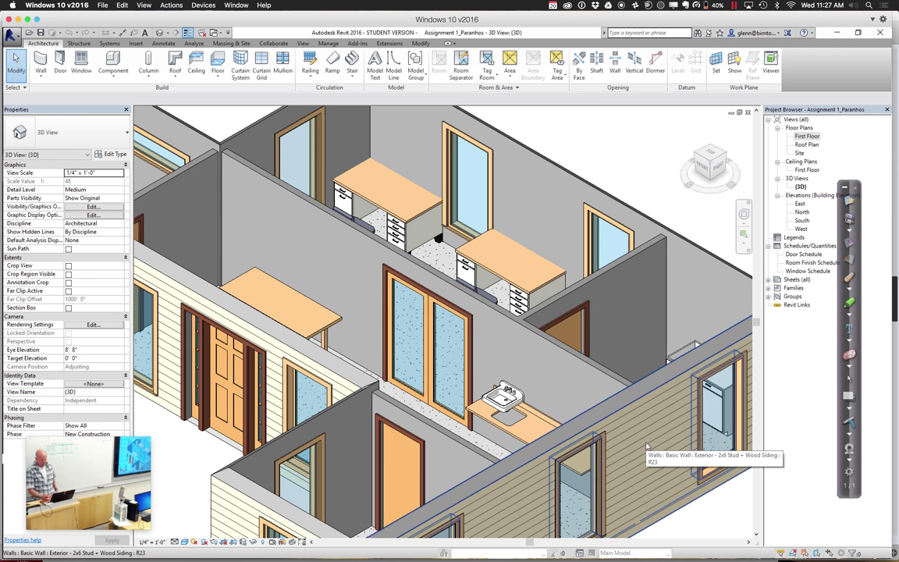
key(a)
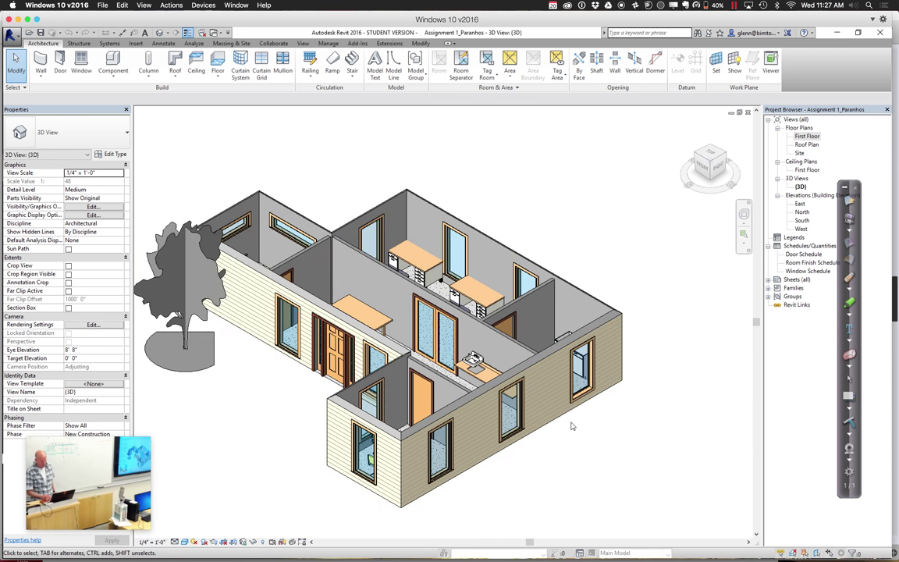
Rotate and orbit the house to look down into the rooms, then open the First Floor plan
click(528, 375)
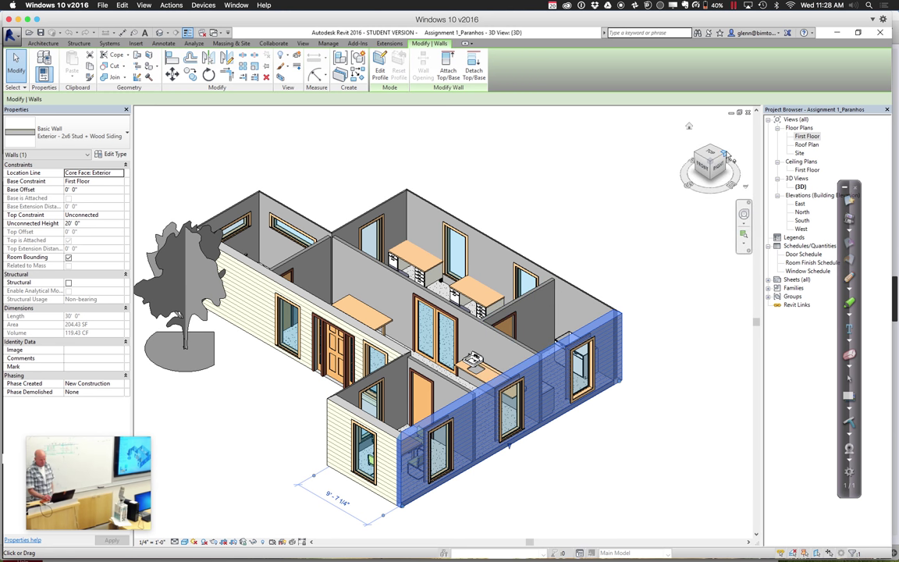
click(727, 156)
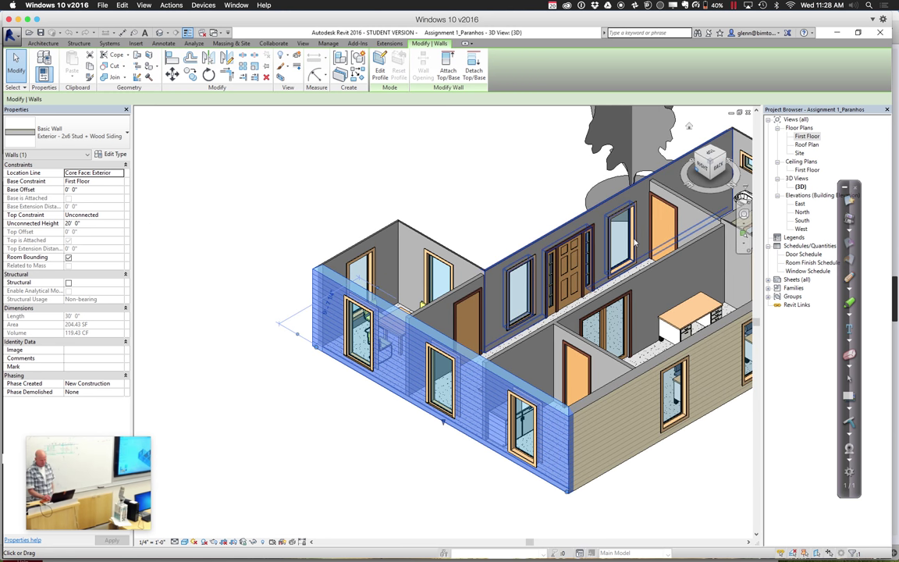
click(610, 489)
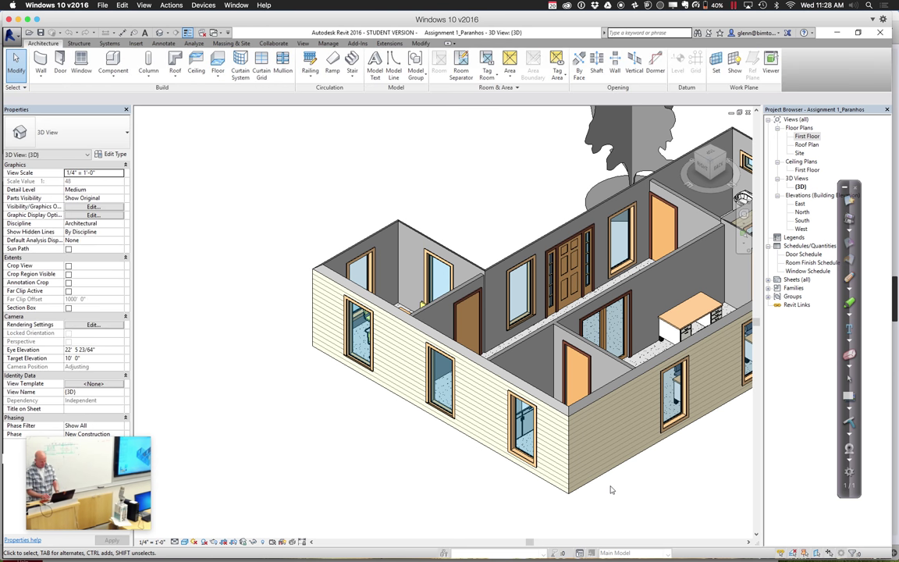
key(z)
key(o)
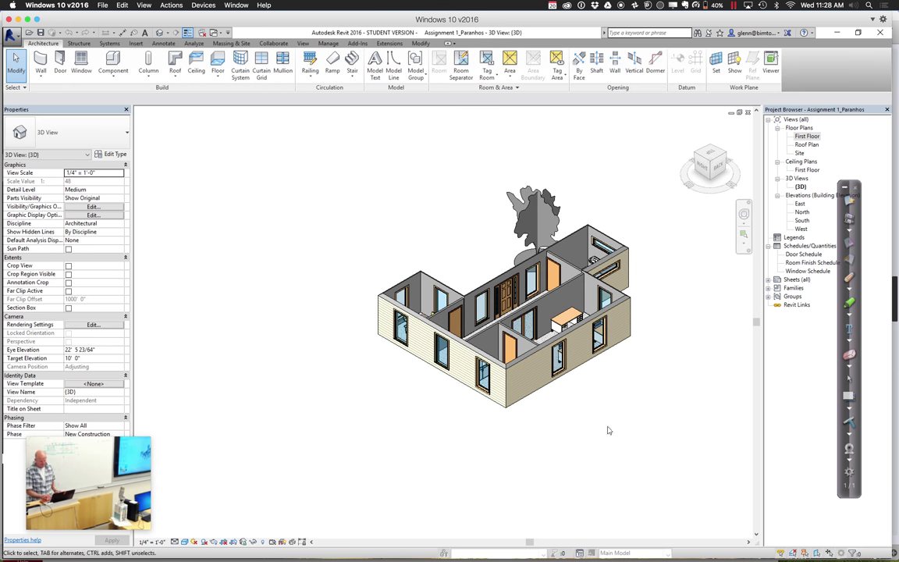
click(727, 159)
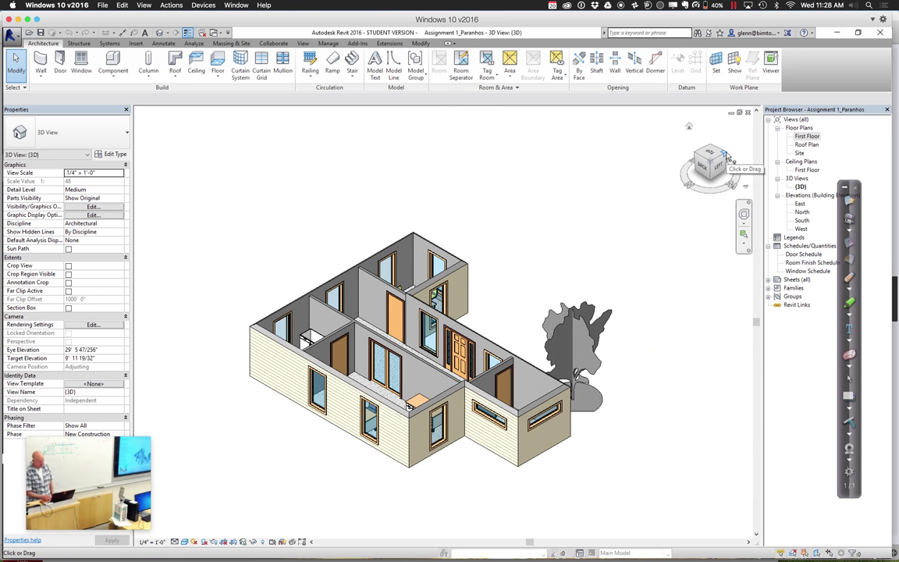
click(419, 467)
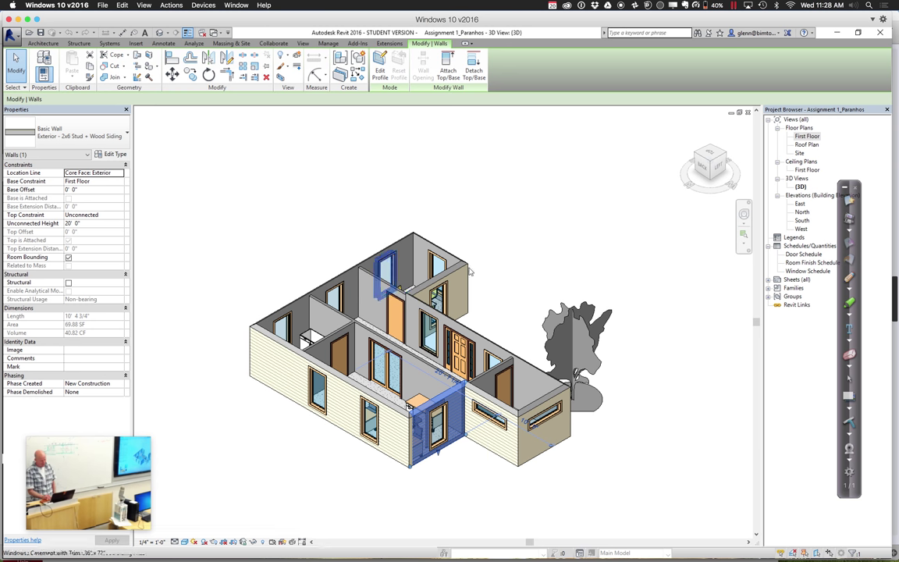
click(743, 214)
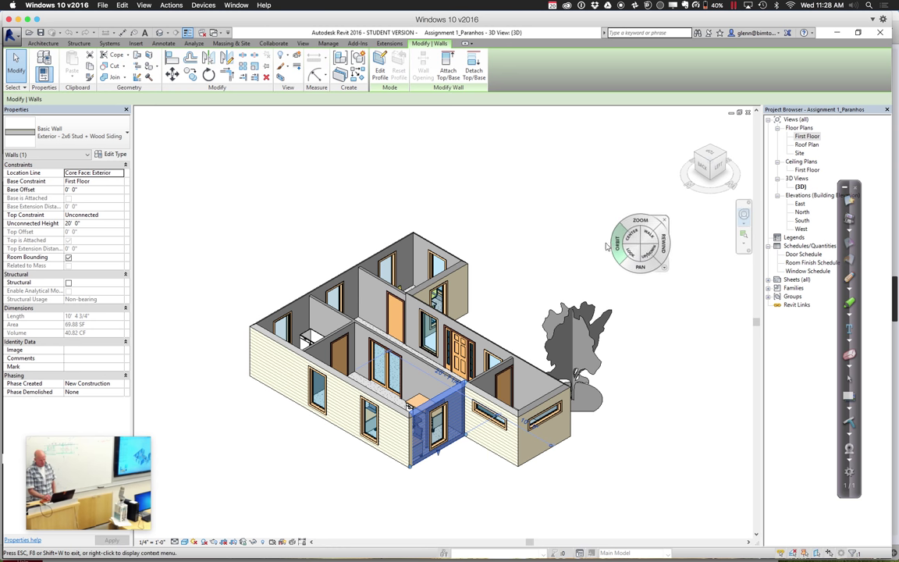
drag(574, 238, 624, 307)
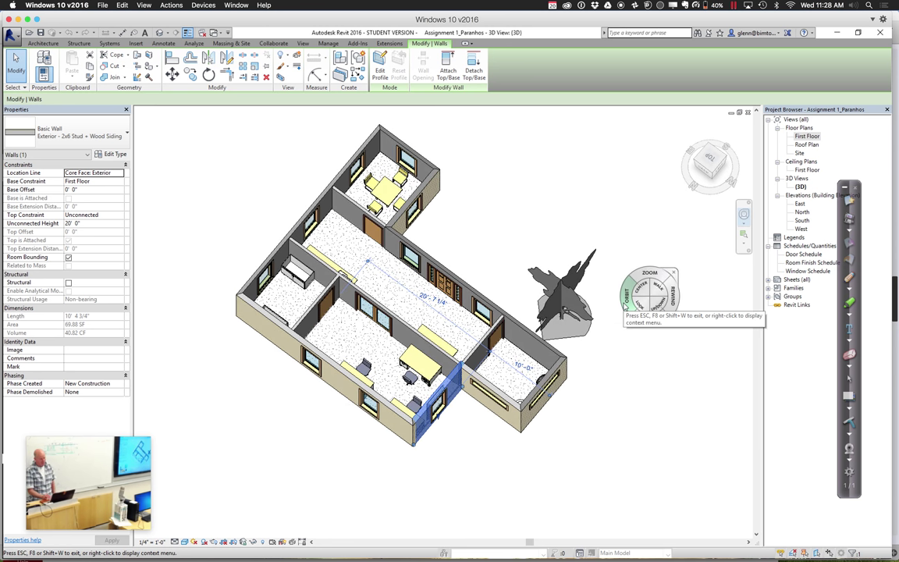
double_click(806, 137)
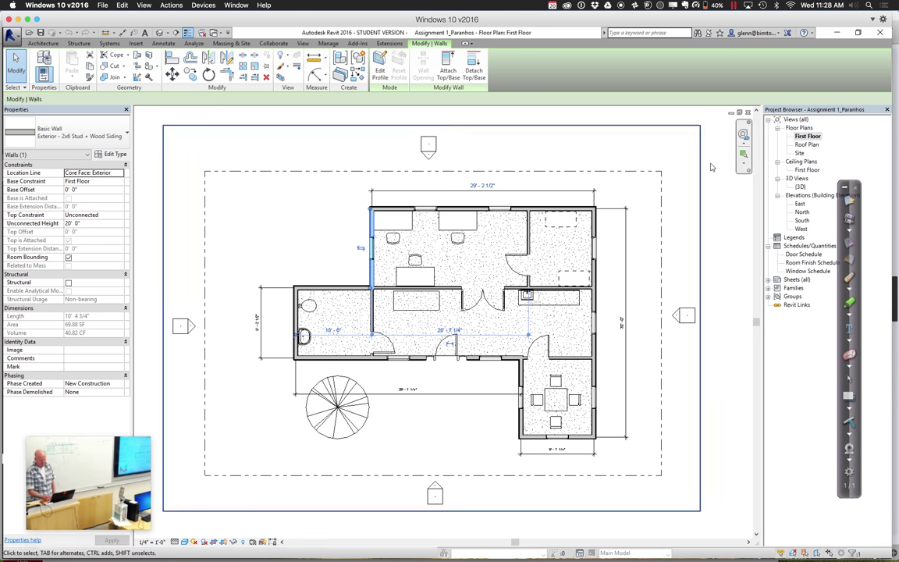
Zoom in on the rooms around the bathroom, deselect the wall, and show the Detail Level choices
click(735, 158)
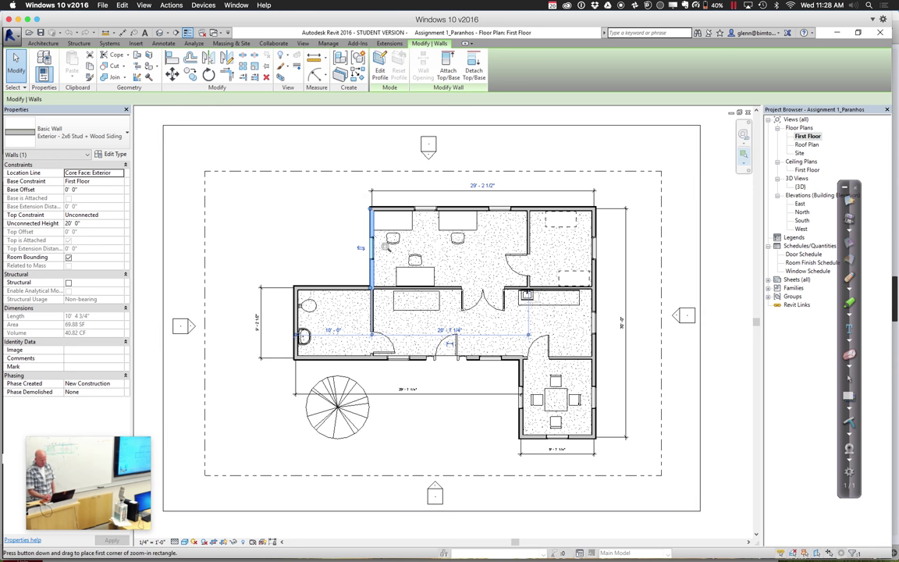
drag(352, 194, 442, 347)
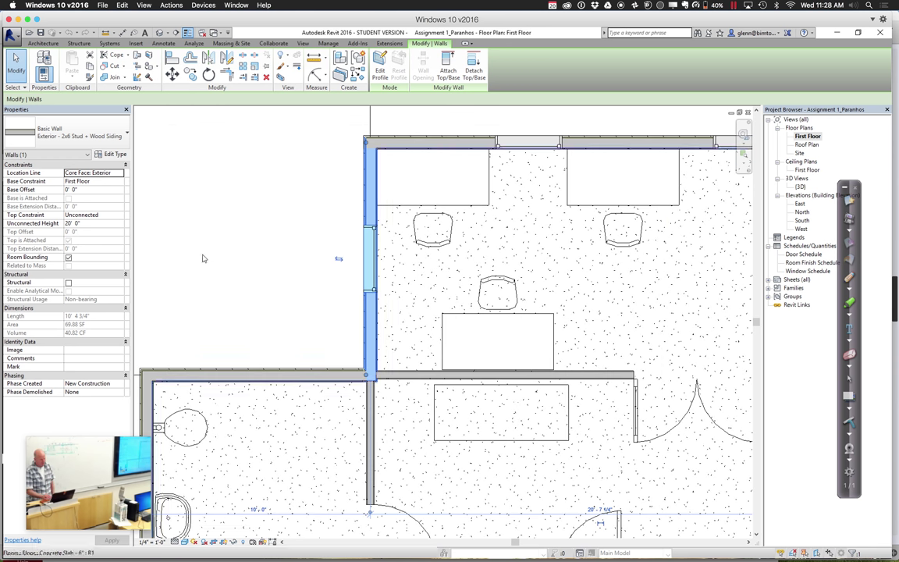
key(Escape)
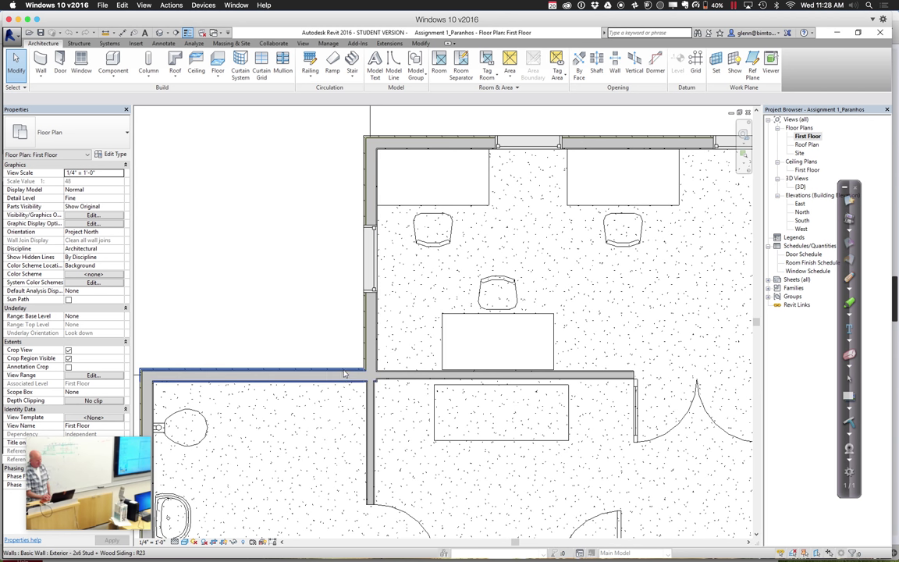
drag(102, 466, 91, 458)
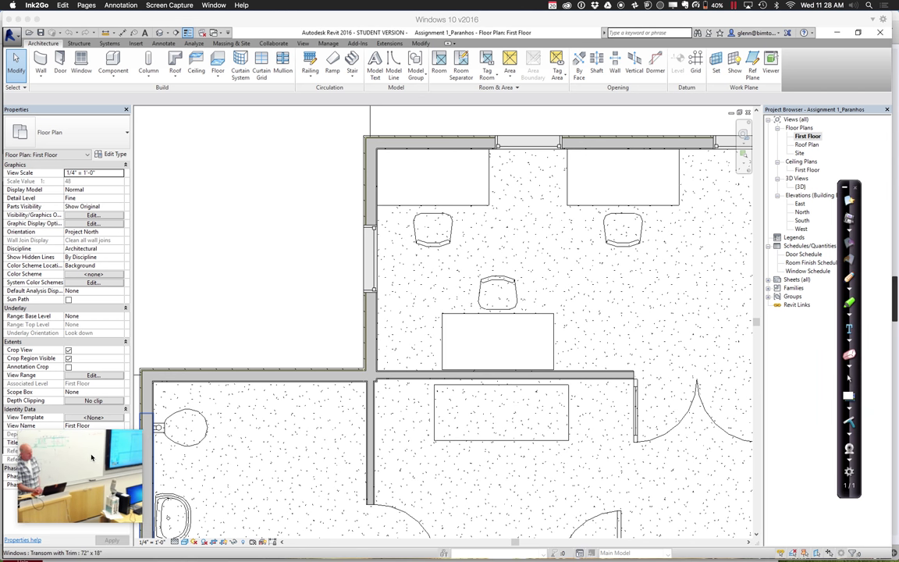
click(176, 543)
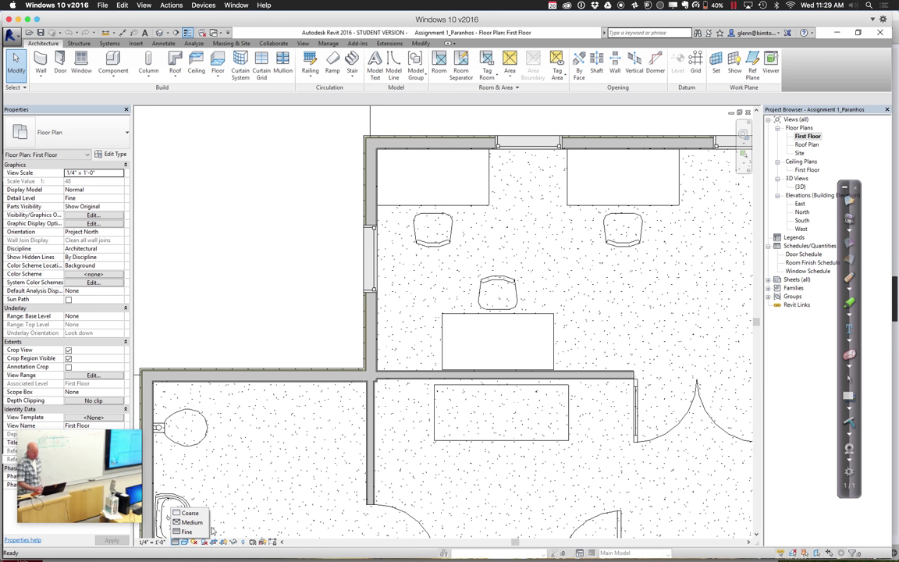
click(189, 512)
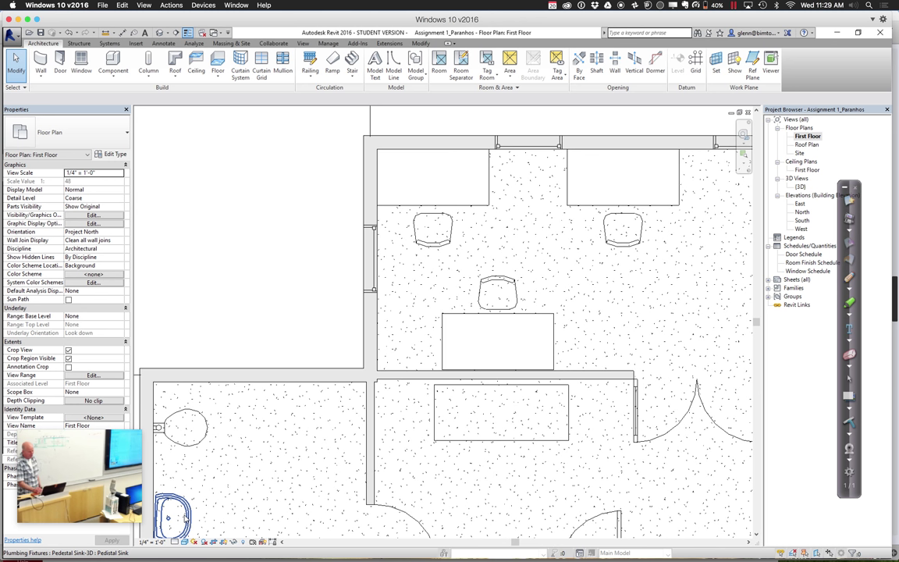
click(173, 542)
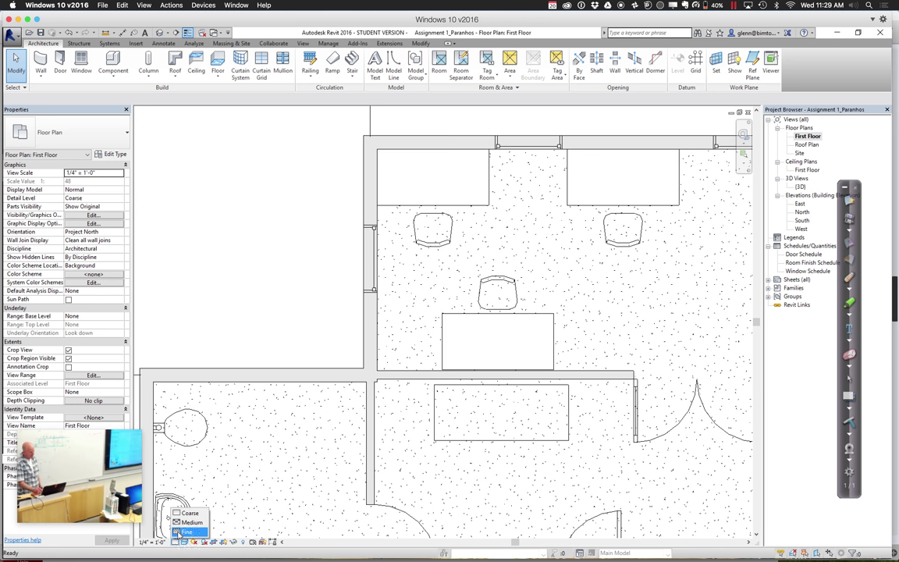
click(186, 532)
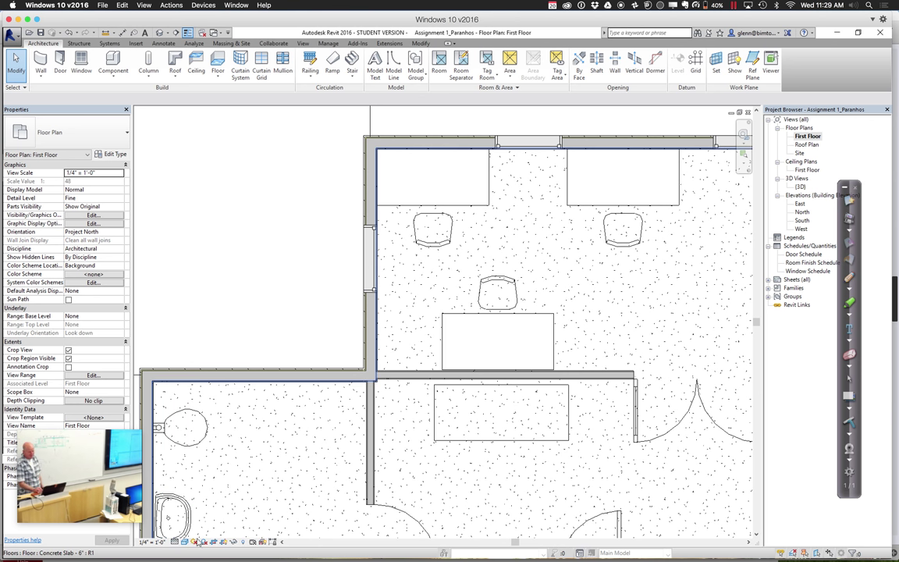
click(173, 542)
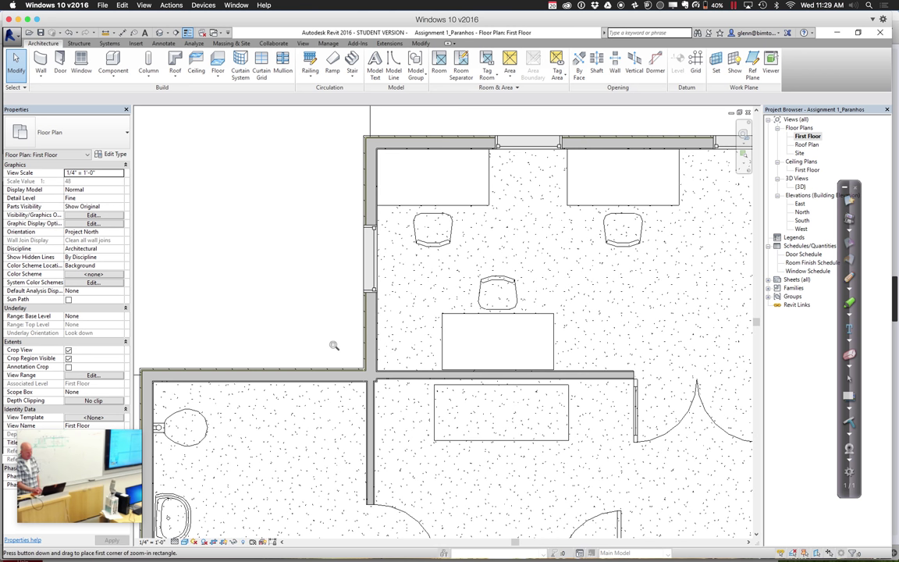
Zoom in on the wall junction above the bathroom, then zoom back out to the bathroom
drag(334, 345, 404, 412)
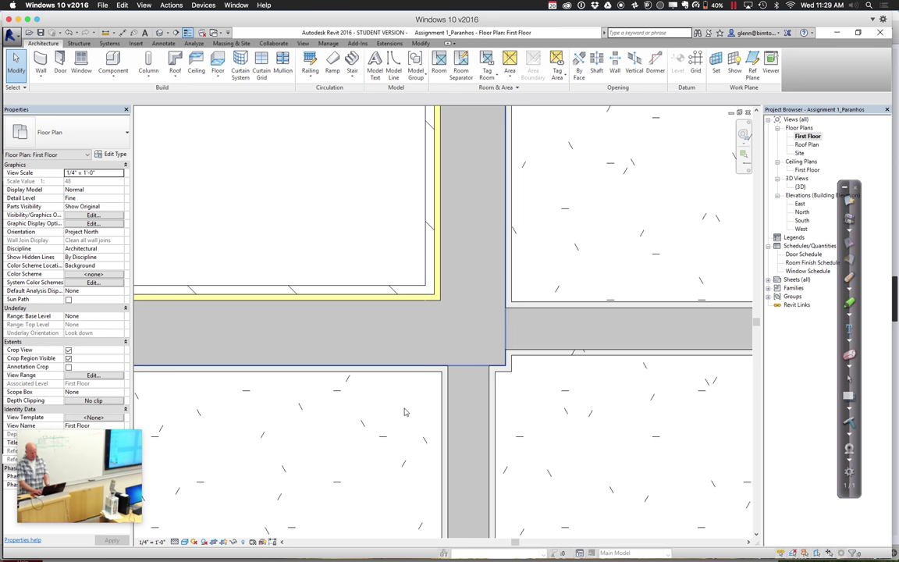
scroll(405, 412, down, 3)
scroll(404, 412, down, 2)
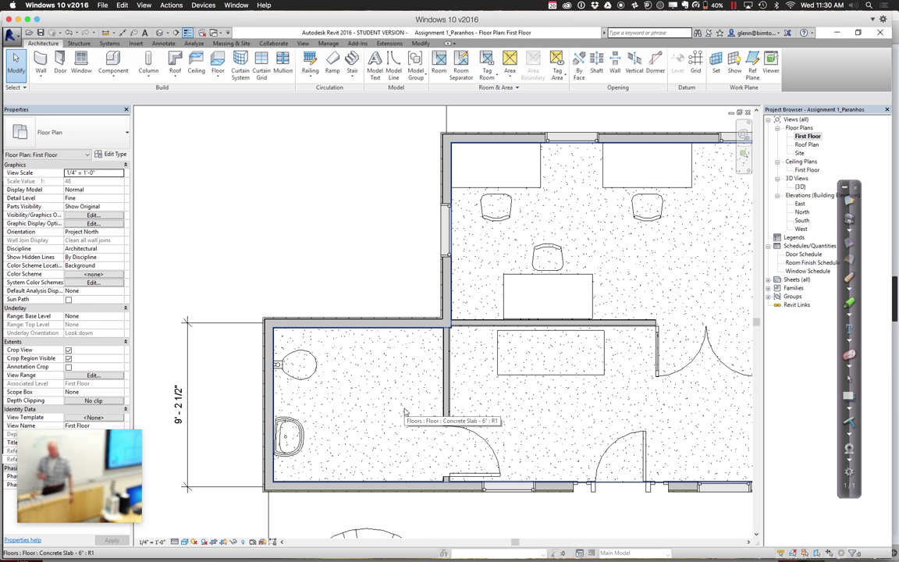
Zoom in on the wall junction and select the interior 2x4 Stud + Gyp Bd corridor wall, not the floor slab
click(682, 227)
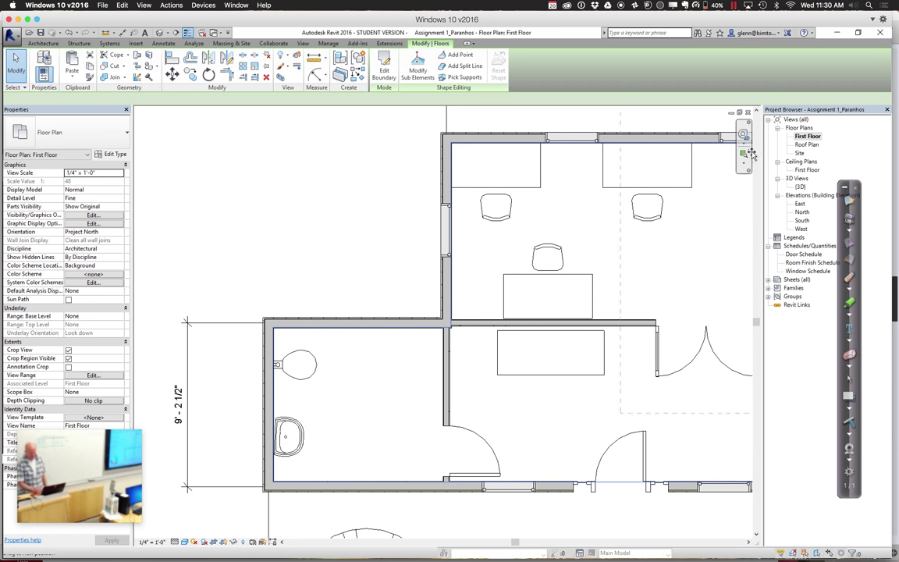
key(Escape)
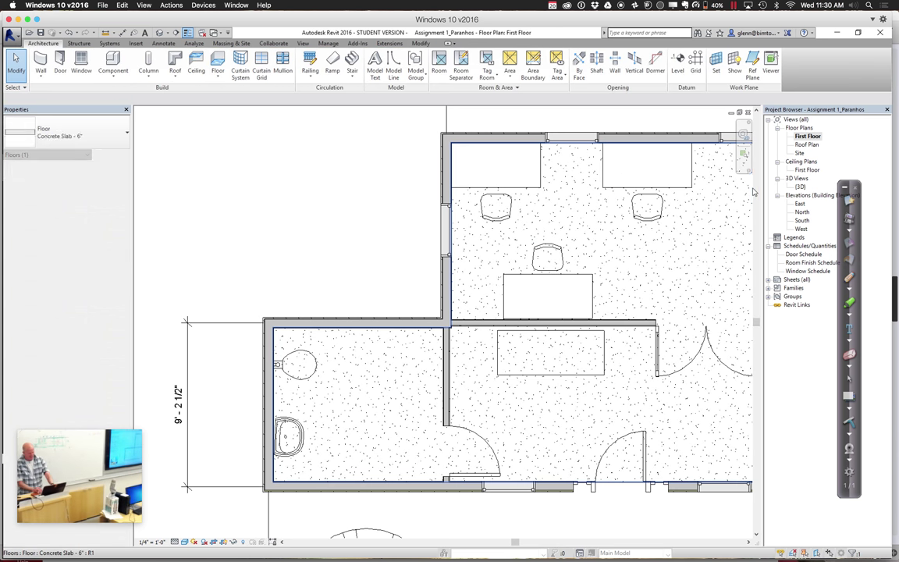
click(744, 156)
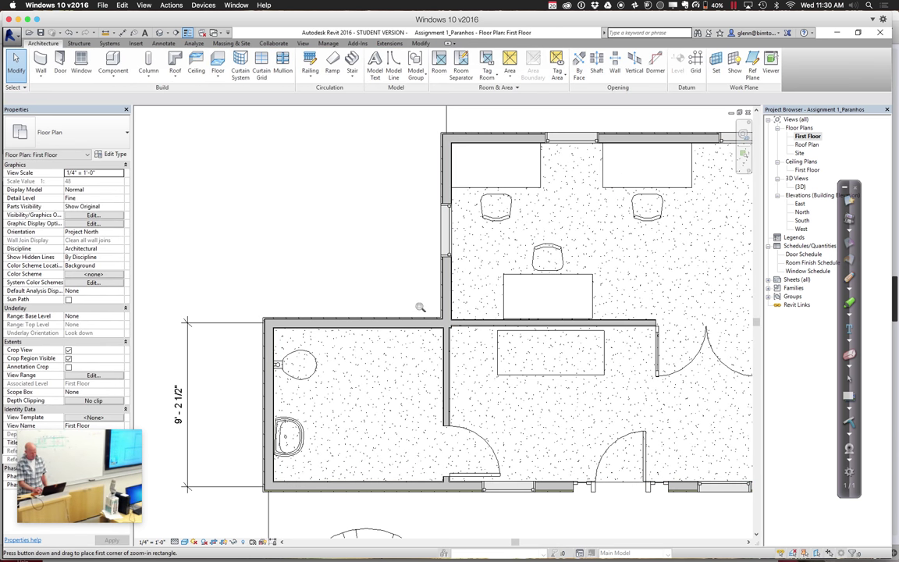
drag(420, 307, 465, 337)
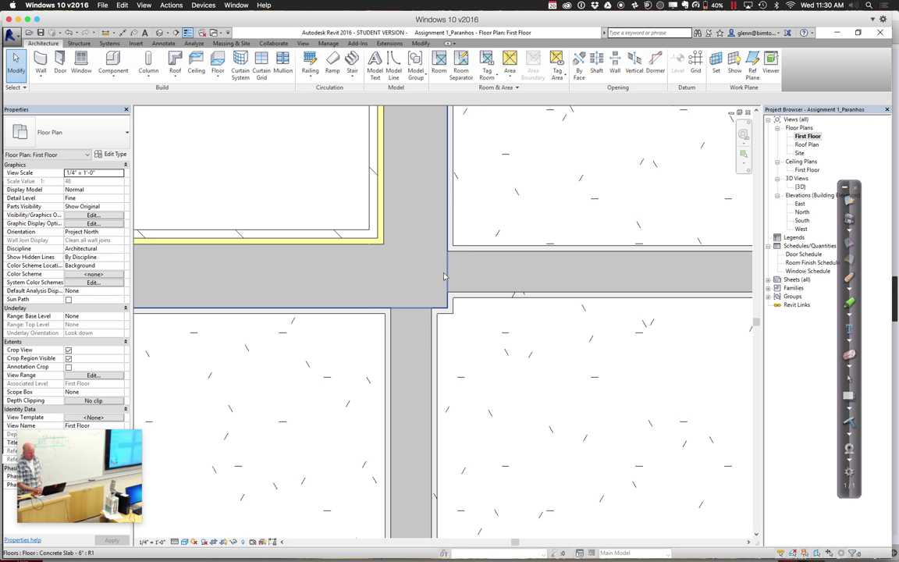
click(511, 272)
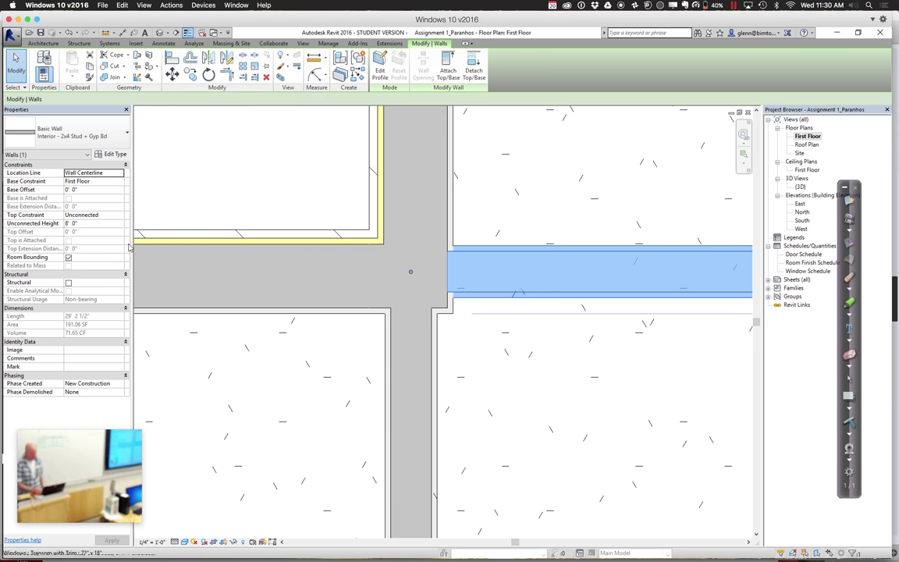
click(217, 370)
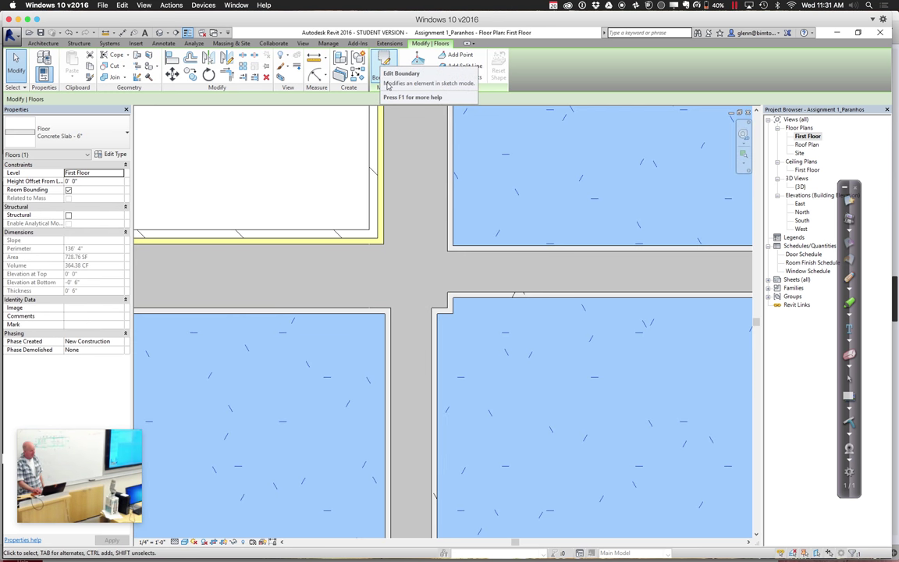
click(483, 261)
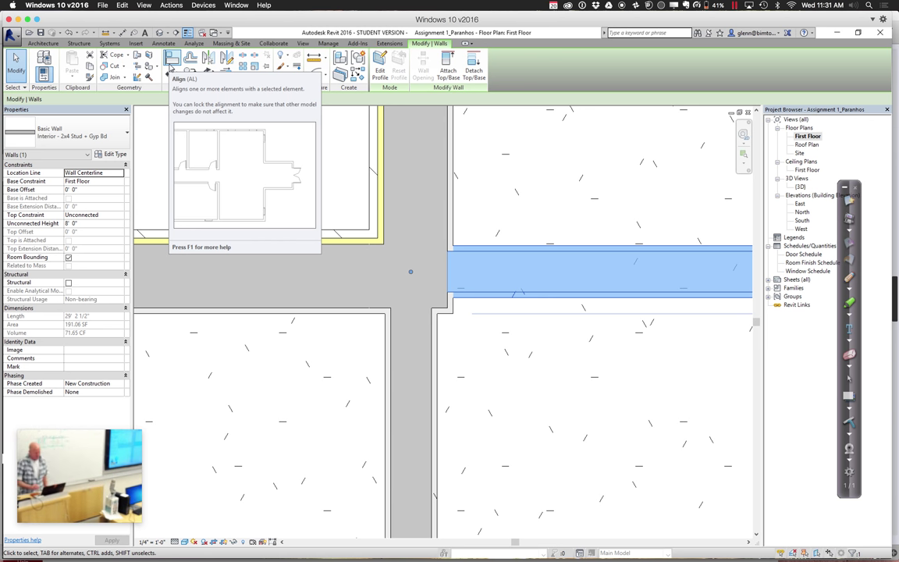
Align the interior wall faces to the exterior wall and to the vertical wall face
click(170, 68)
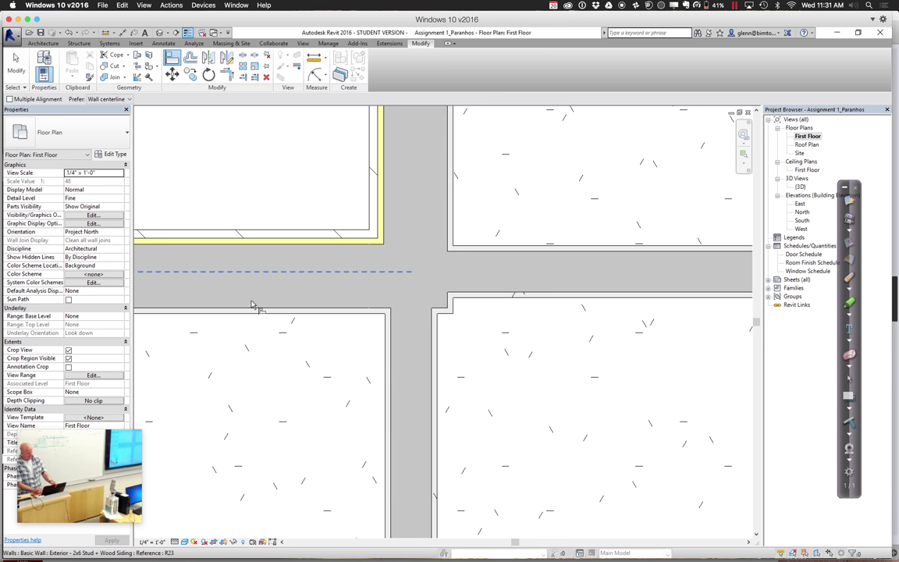
key(Escape)
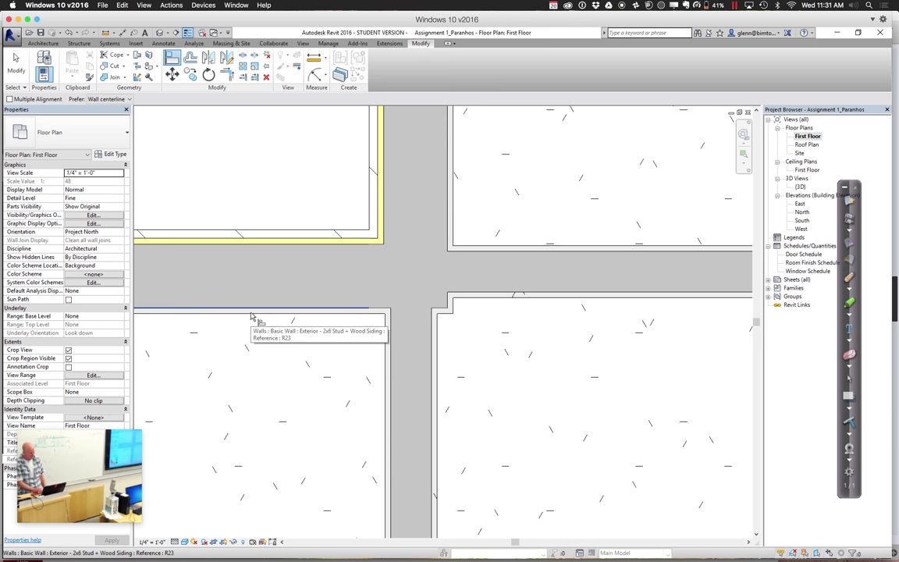
click(251, 316)
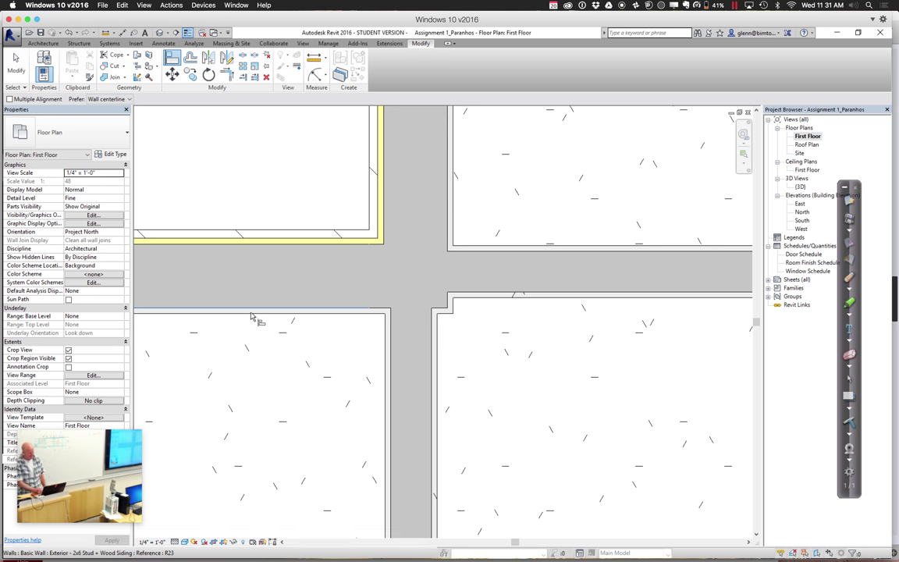
click(596, 297)
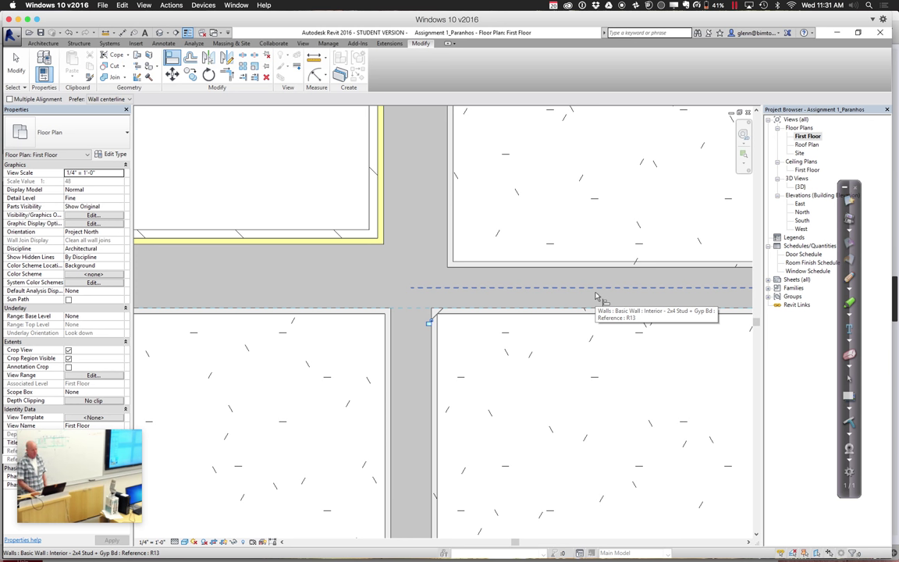
click(448, 229)
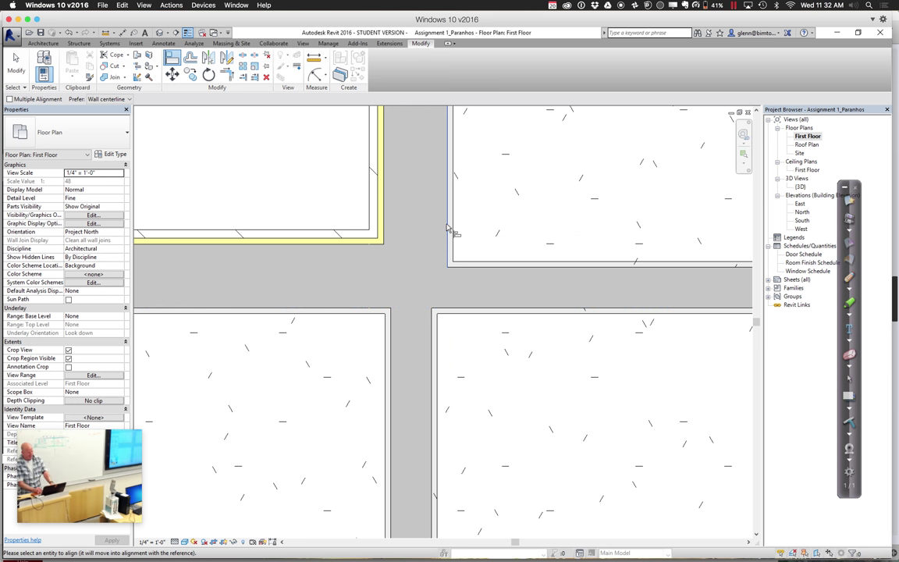
click(433, 350)
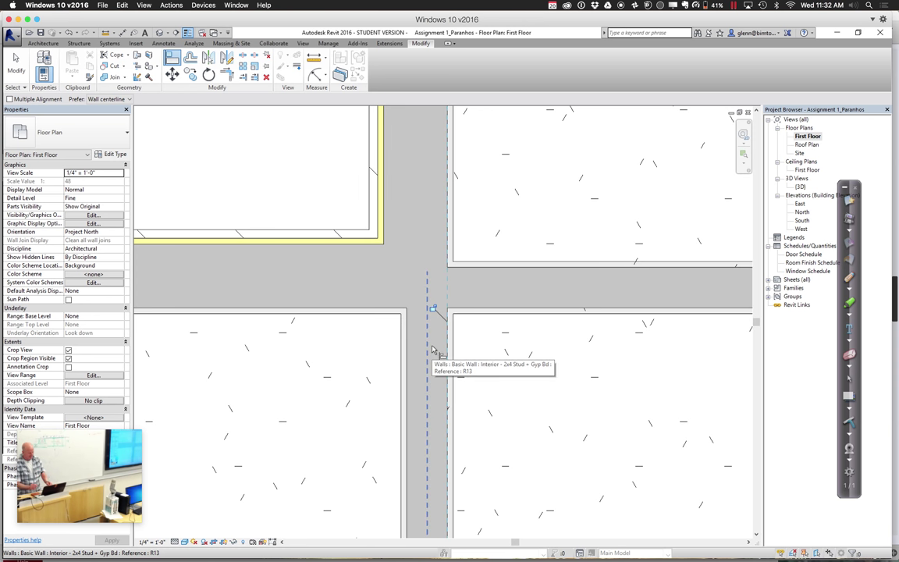
Zoom out and pan the plan to show the whole first-floor layout
scroll(433, 350, down, 3)
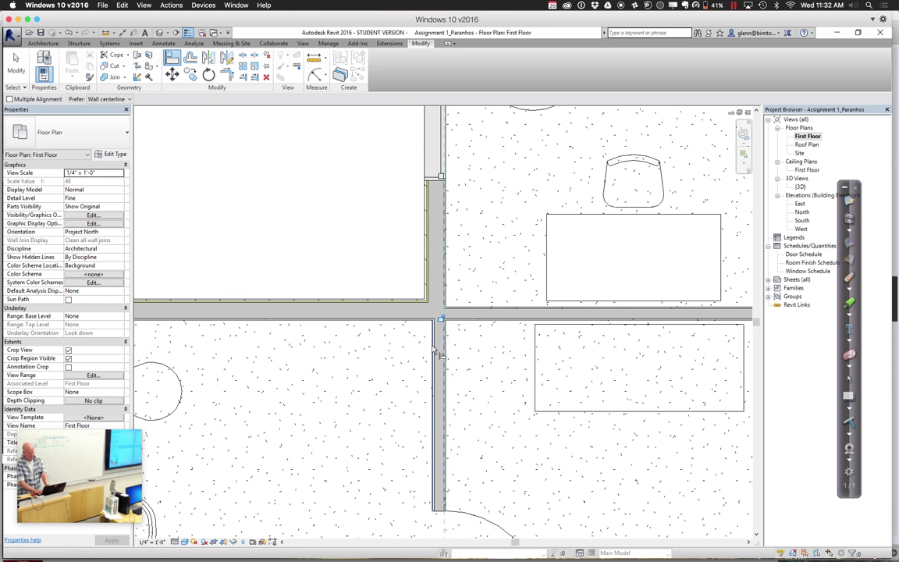
scroll(433, 350, down, 3)
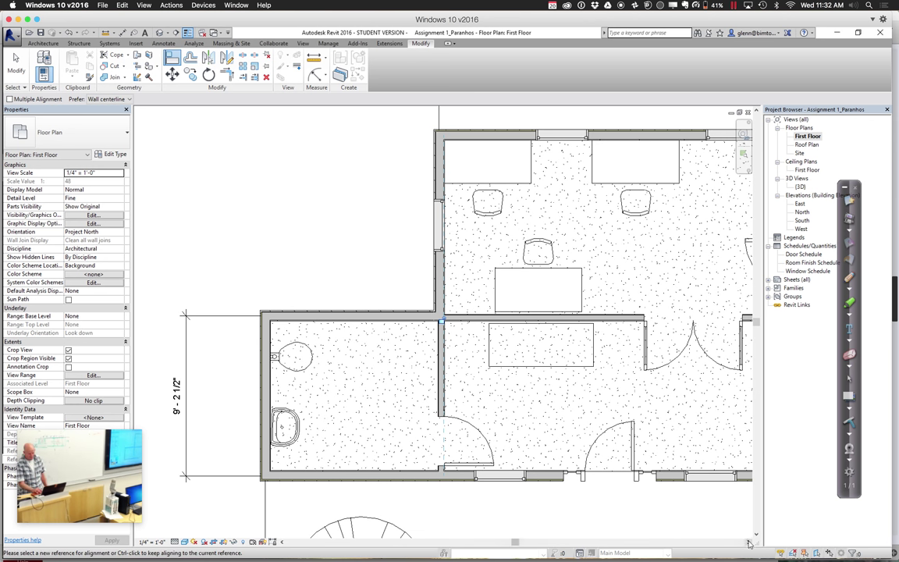
scroll(748, 543, right, 10)
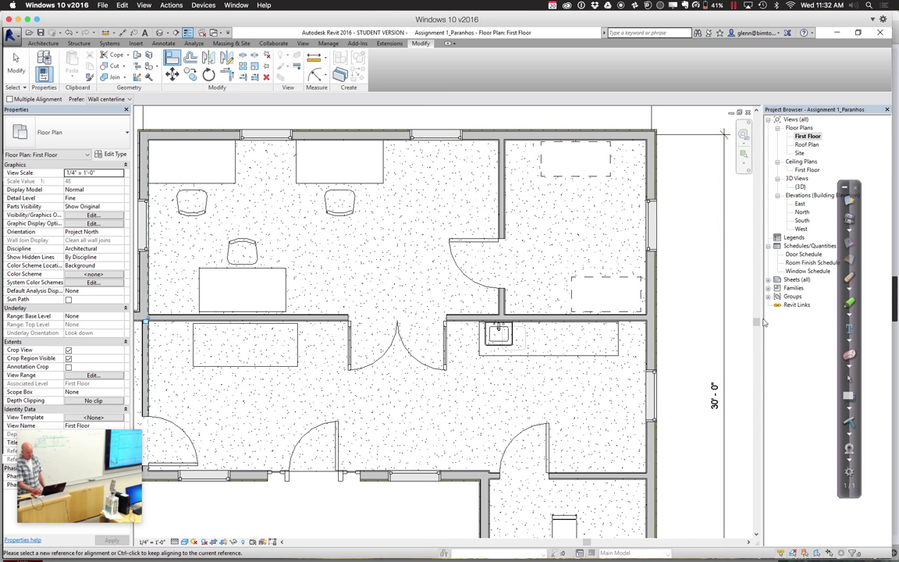
click(743, 154)
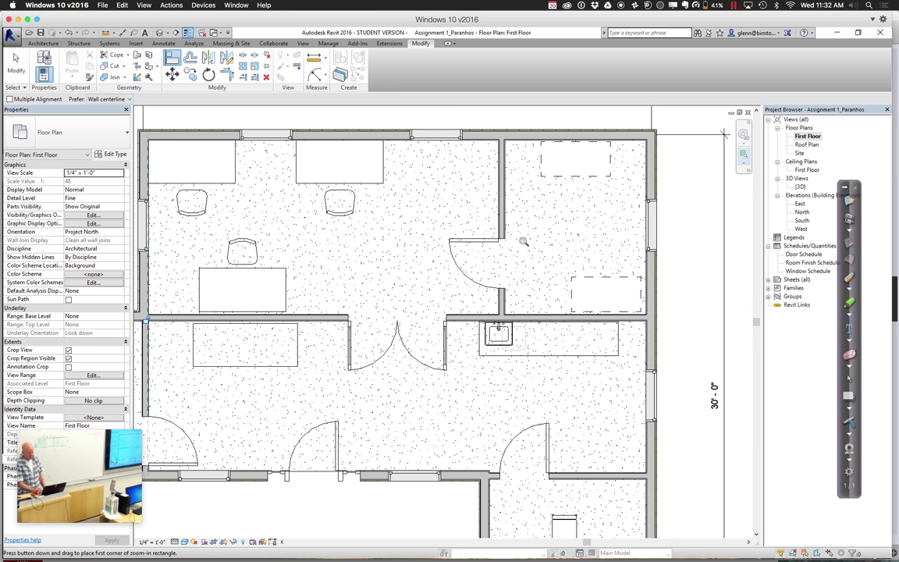
Zoom into the top wall junction and compare walls at thin lines versus printed line weights
drag(493, 138, 512, 162)
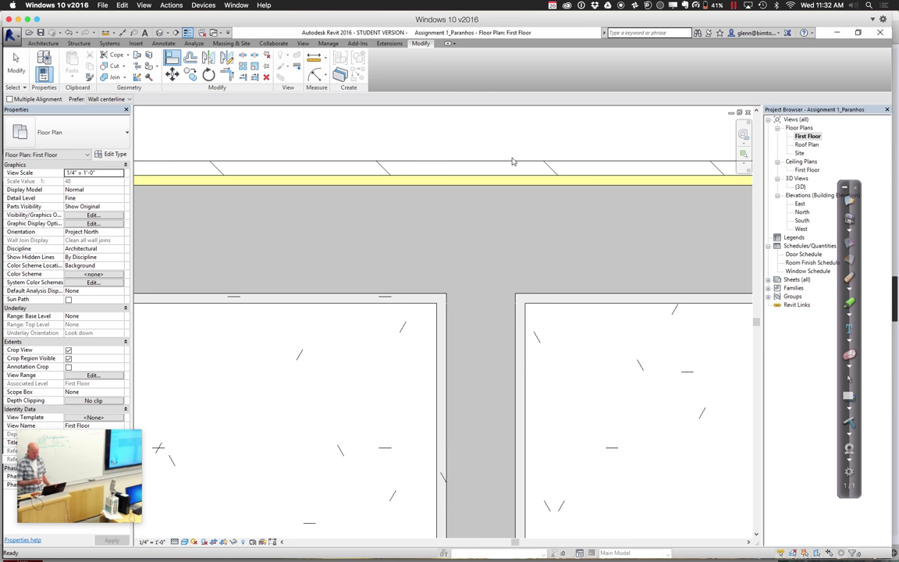
click(512, 162)
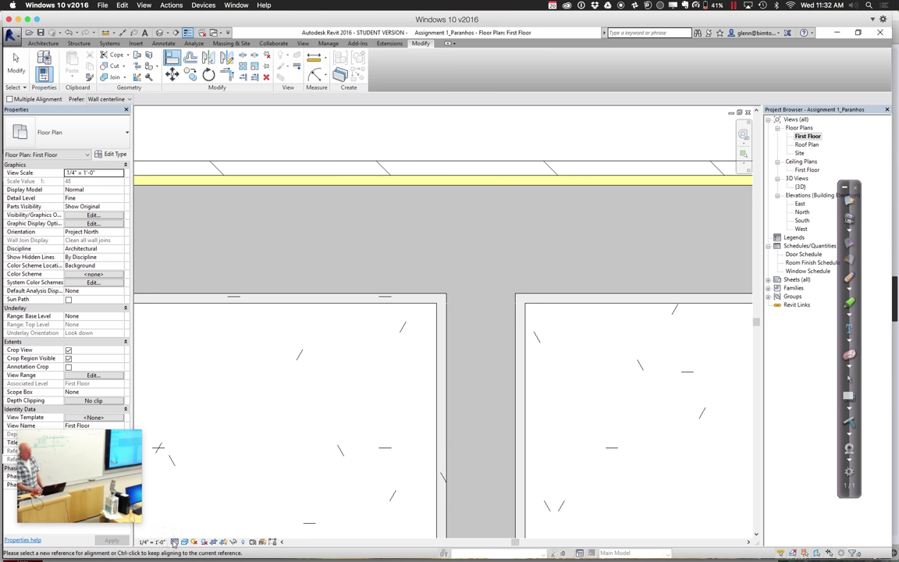
click(188, 35)
click(189, 34)
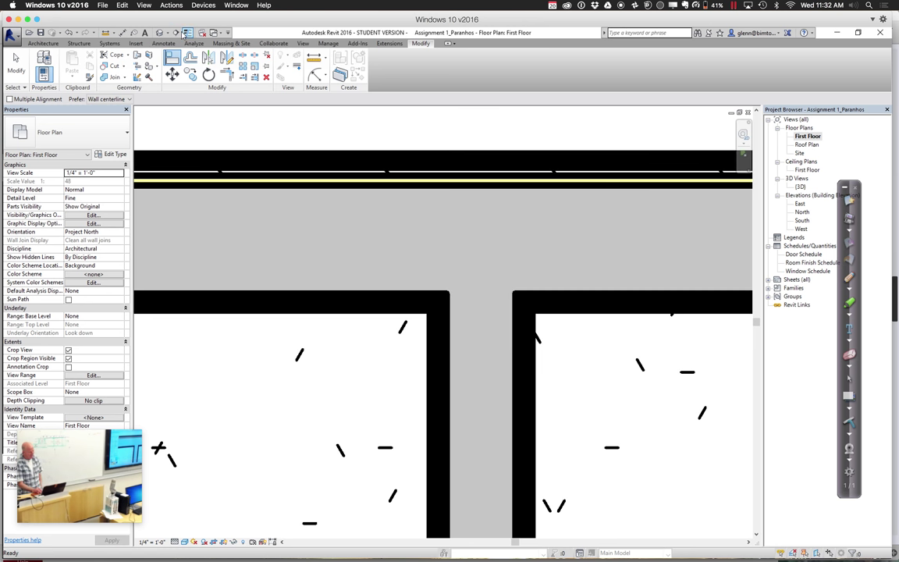
click(187, 34)
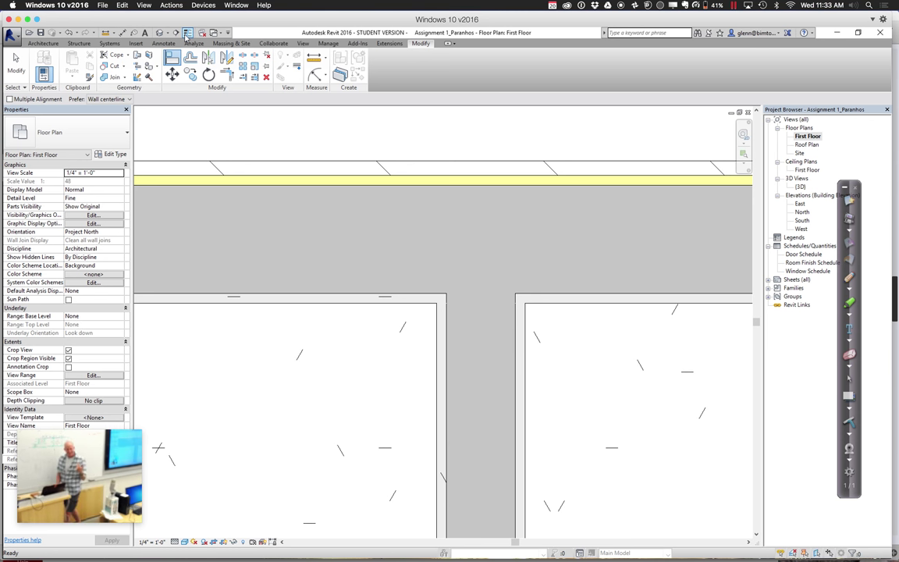
key(Escape)
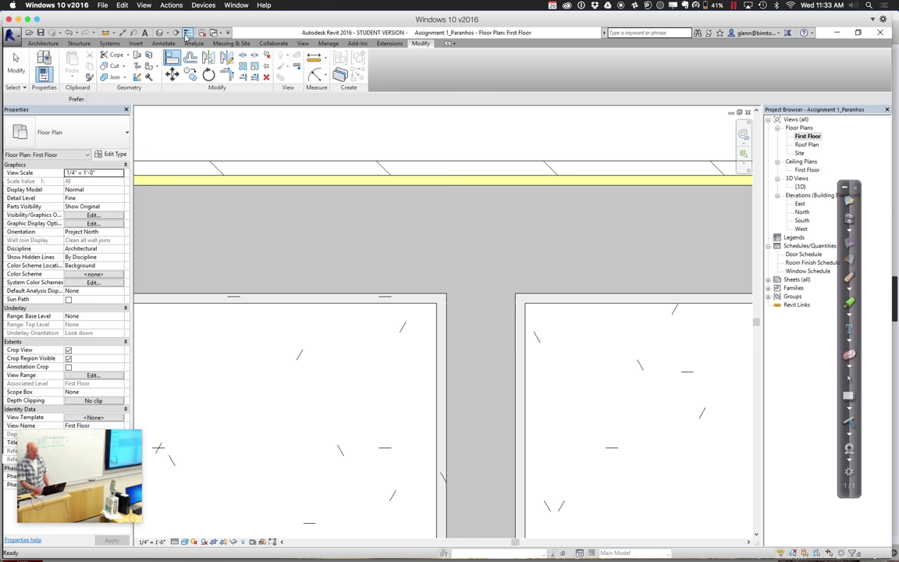
click(188, 33)
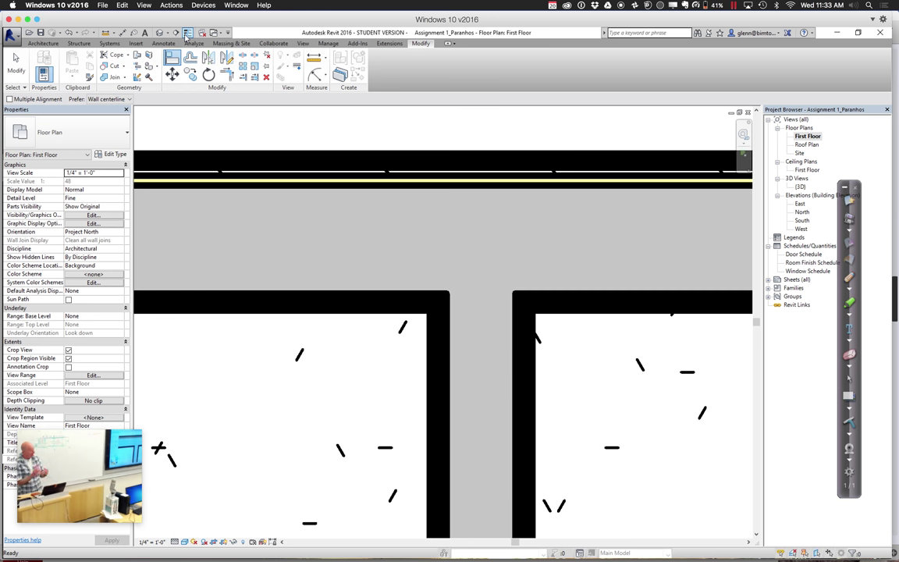
Zoom out to the whole room layout and show walls at printed line weights again
key(z)
key(o)
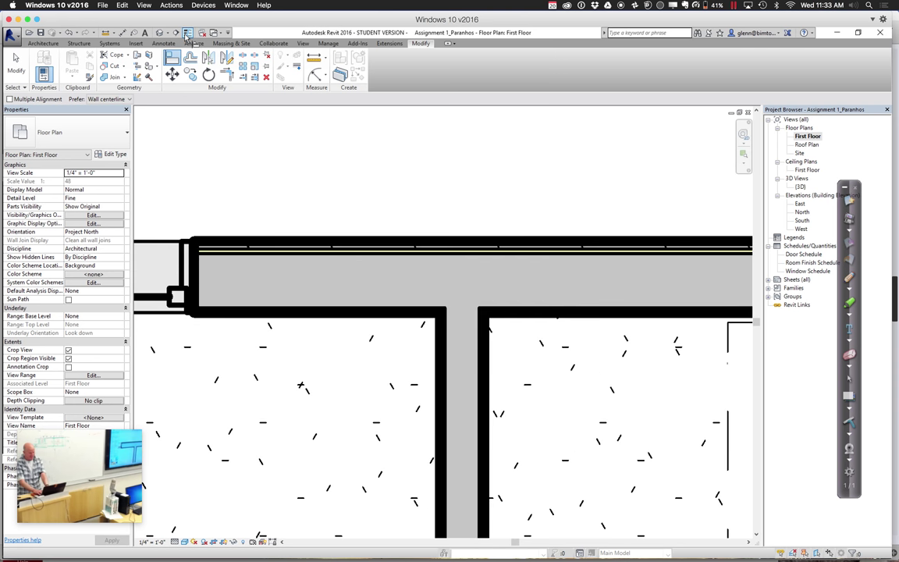
key(z)
key(o)
key(z)
key(o)
key(z)
key(o)
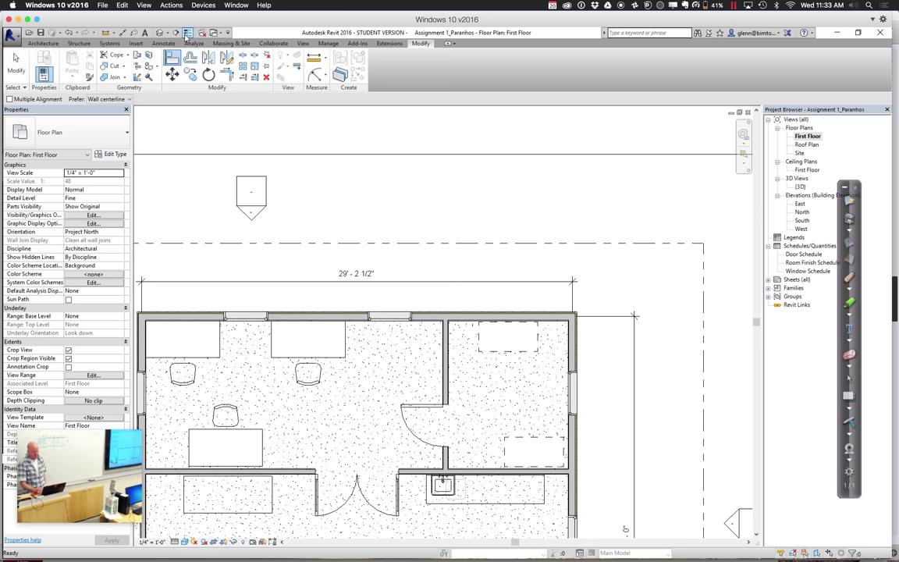
click(188, 34)
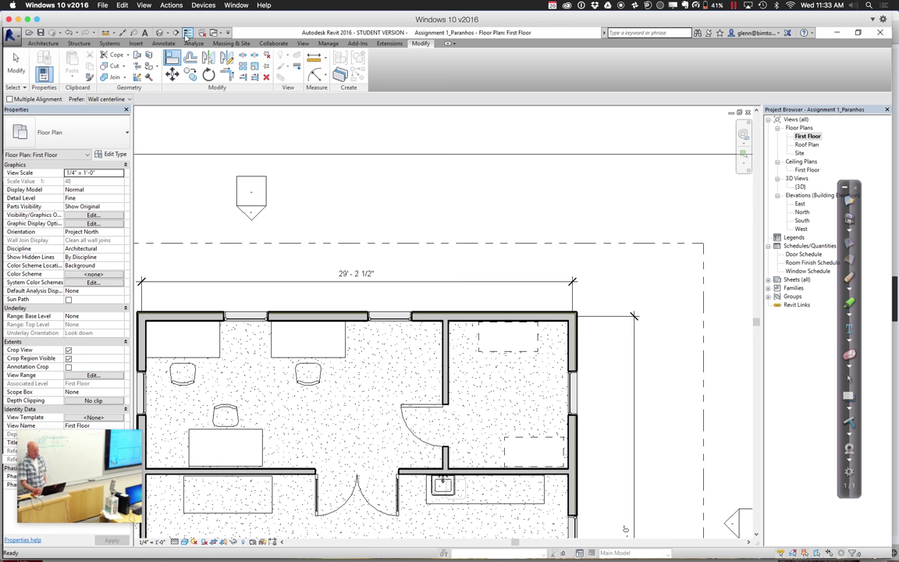
Zoom in on the top wall window, return to thin lines, zoom out, and end Align
click(742, 134)
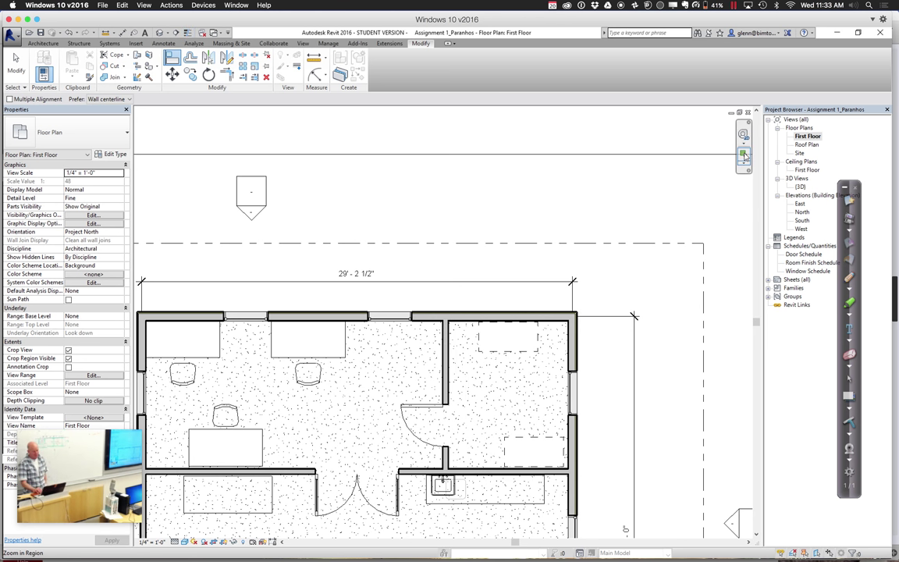
drag(360, 301, 472, 358)
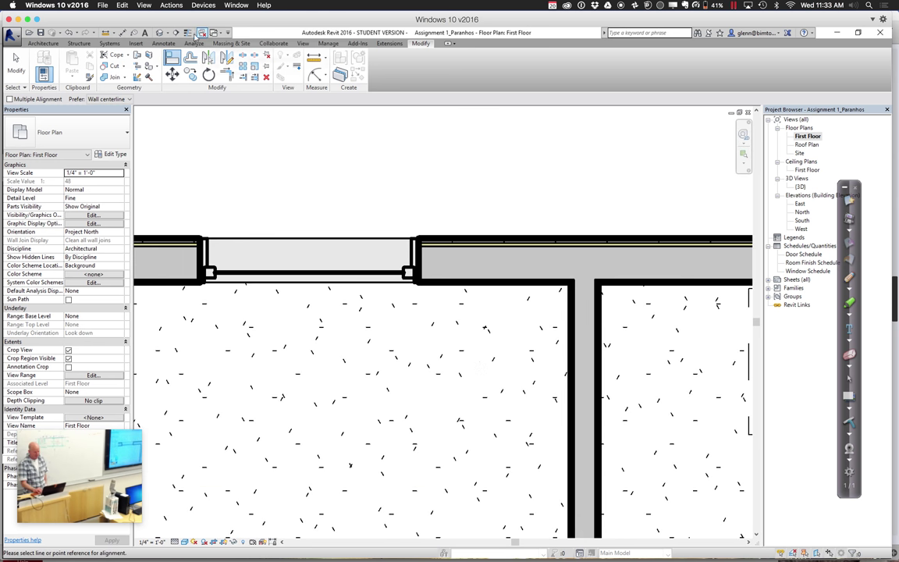
click(187, 34)
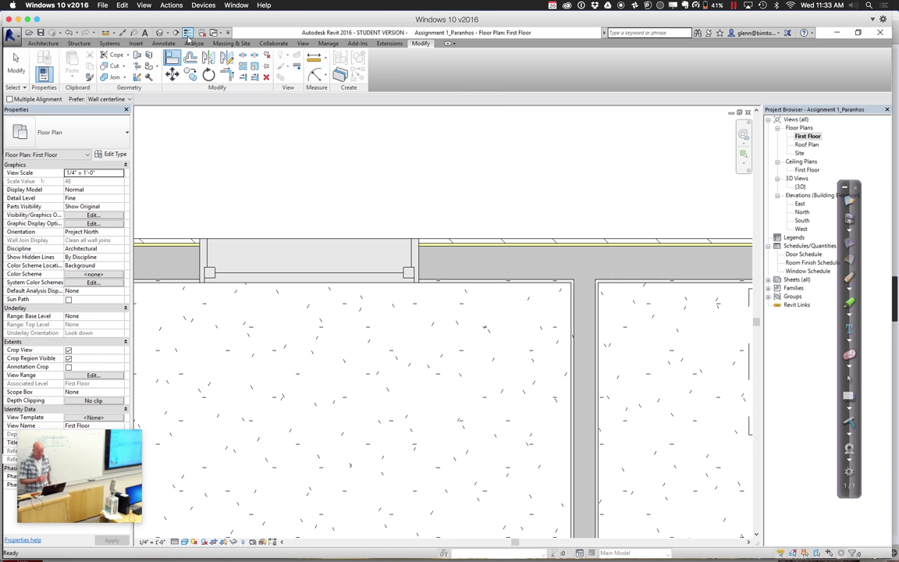
key(z)
key(o)
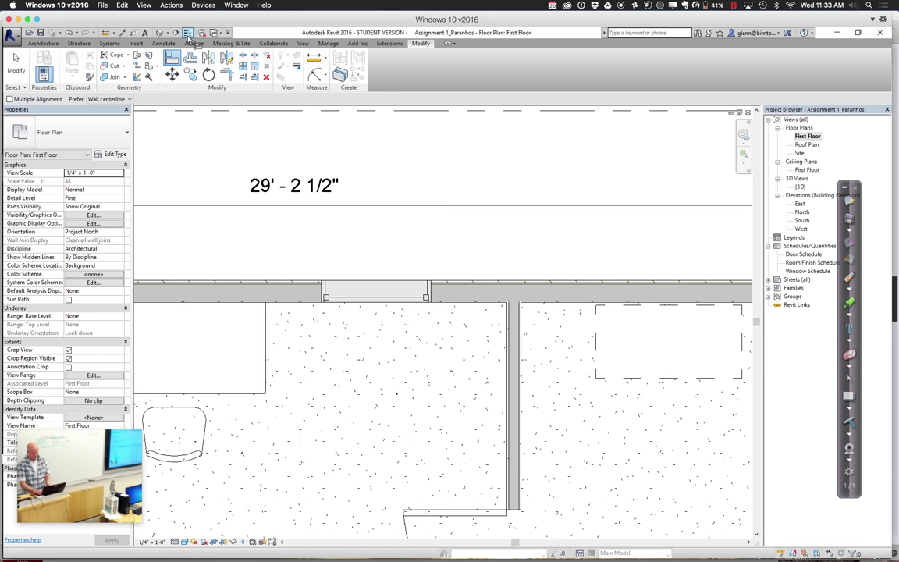
key(z)
key(o)
key(z)
key(o)
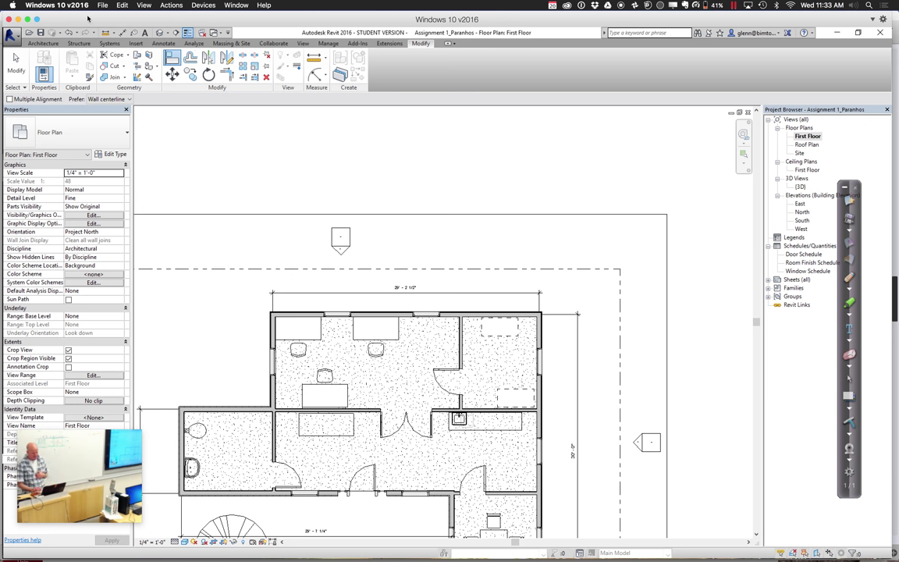
click(23, 63)
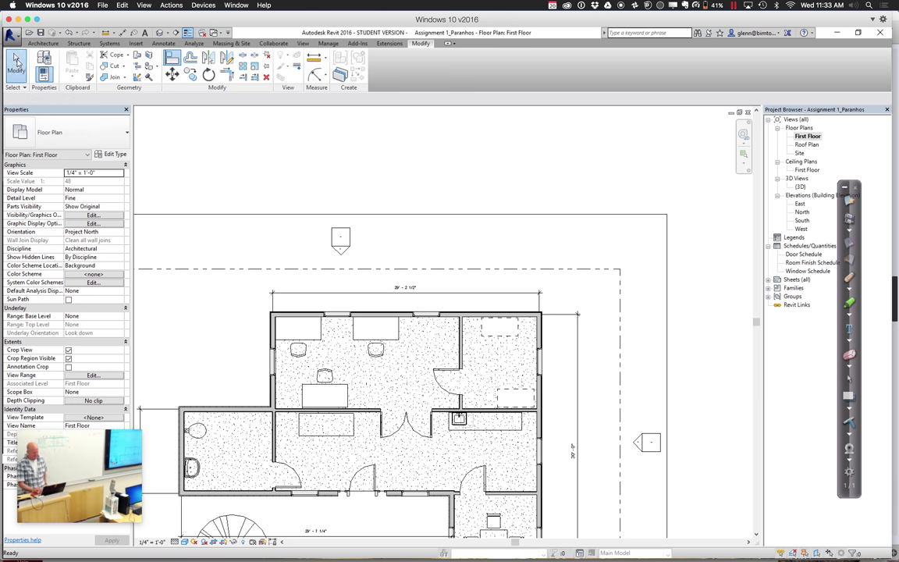
Check a top-wall window, then flip the lower-right door's swing and flip it back
click(341, 322)
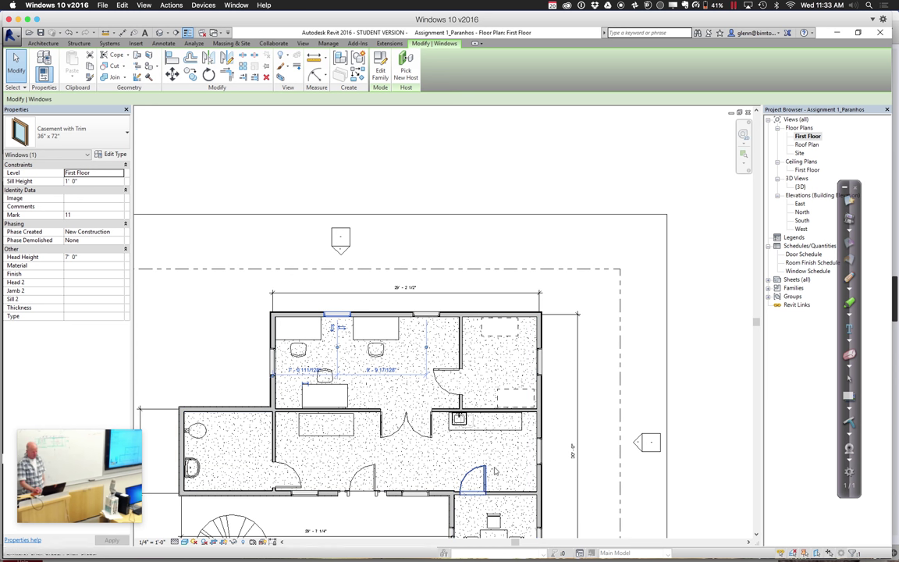
click(488, 478)
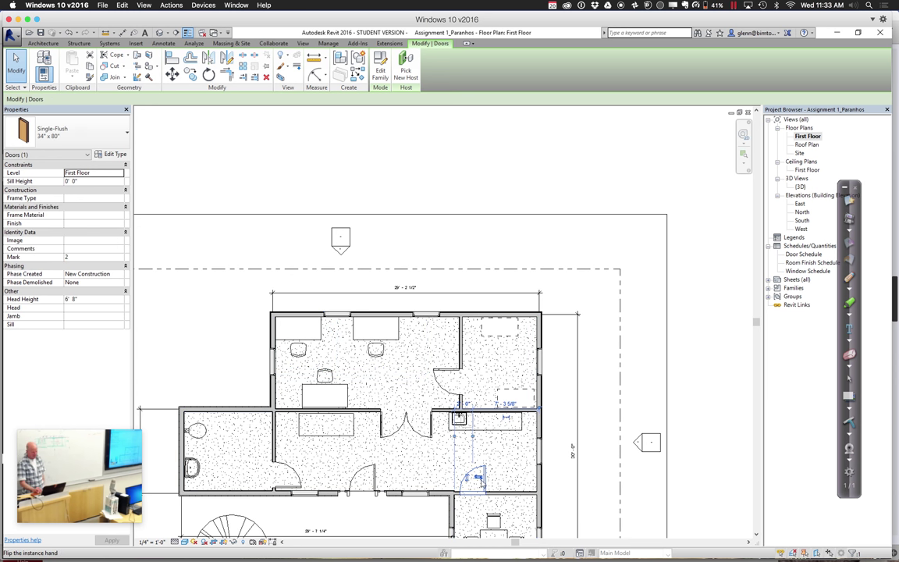
click(478, 479)
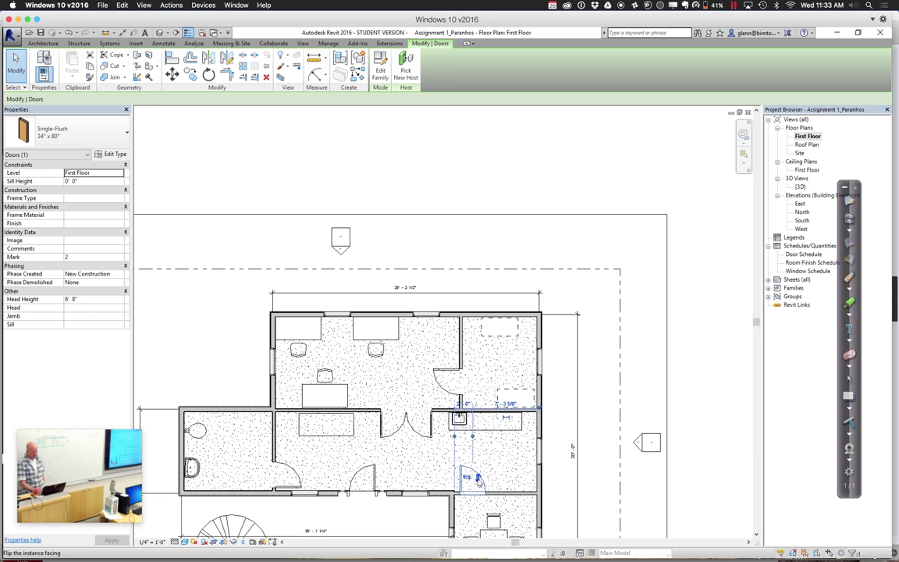
click(478, 480)
Select the other top-wall window and zoom in on the top room
click(426, 315)
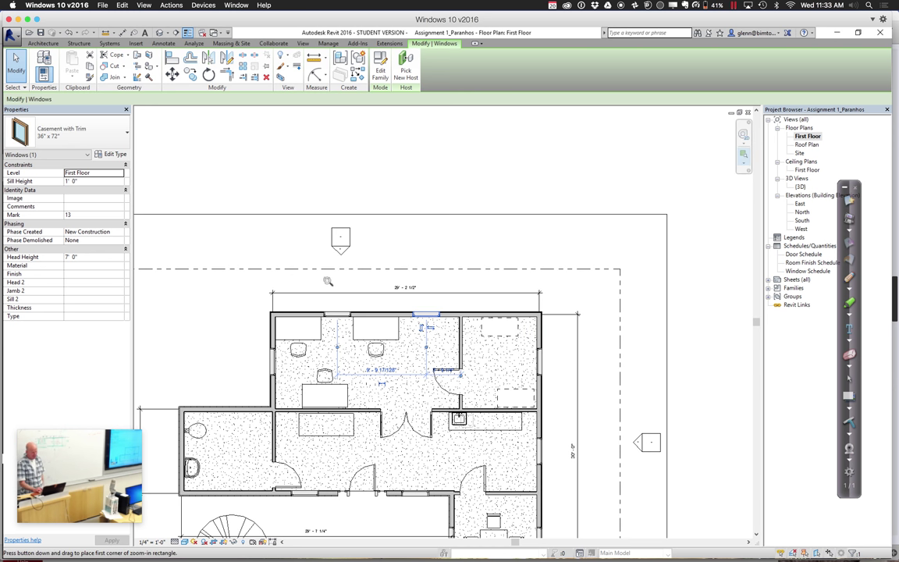
drag(293, 289, 472, 367)
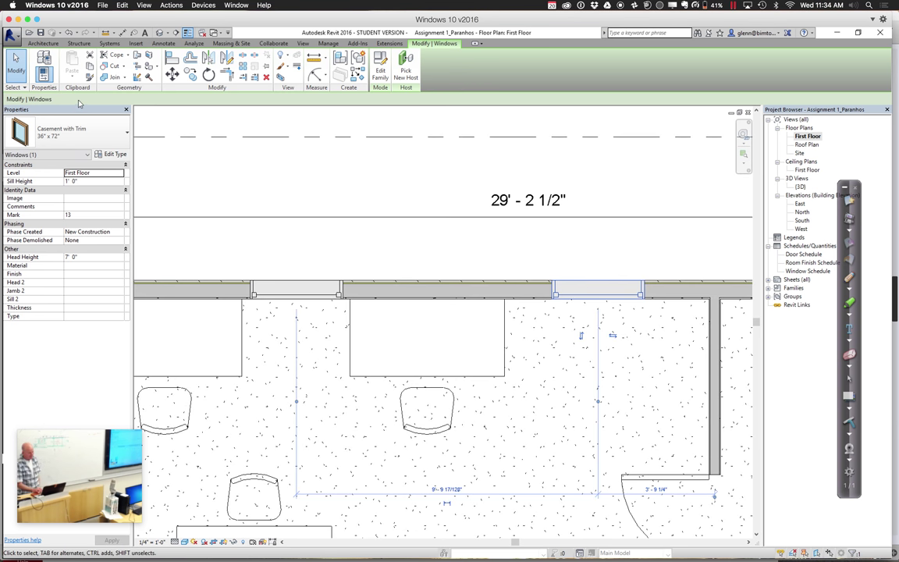
click(43, 43)
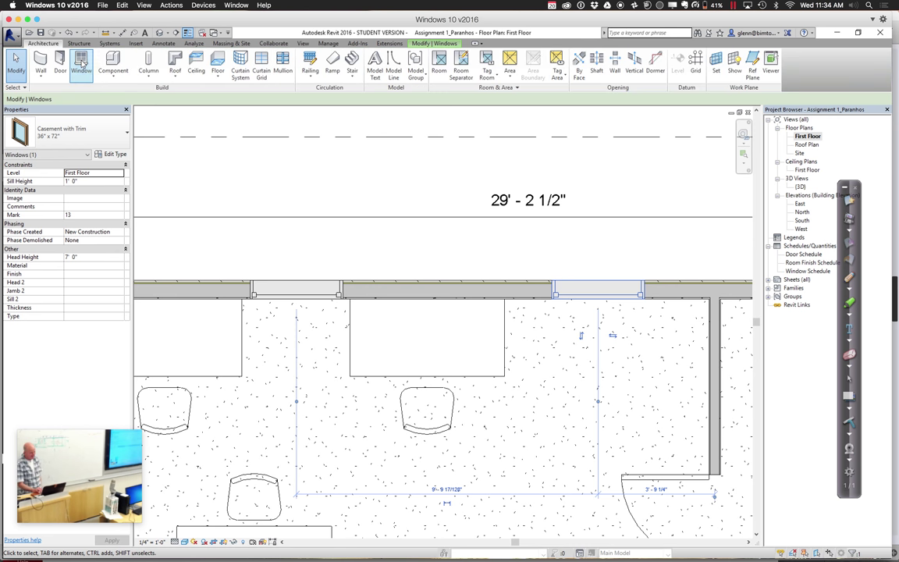
Place a new window in the top wall of the First Floor plan
click(81, 64)
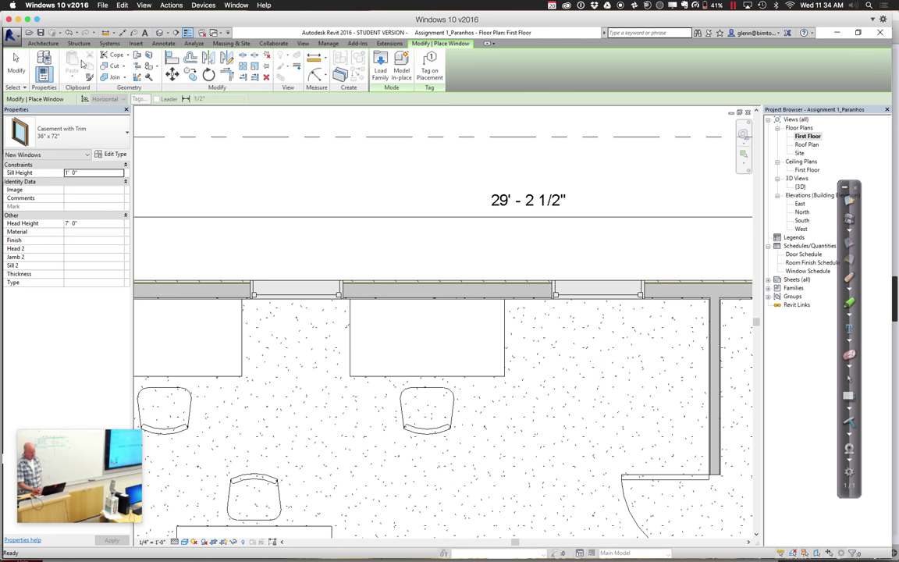
click(438, 277)
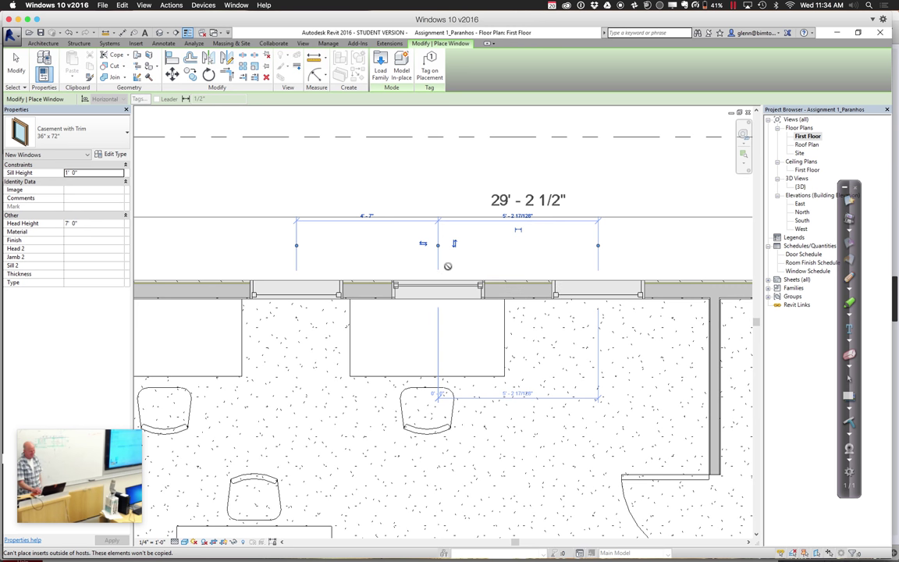
click(15, 64)
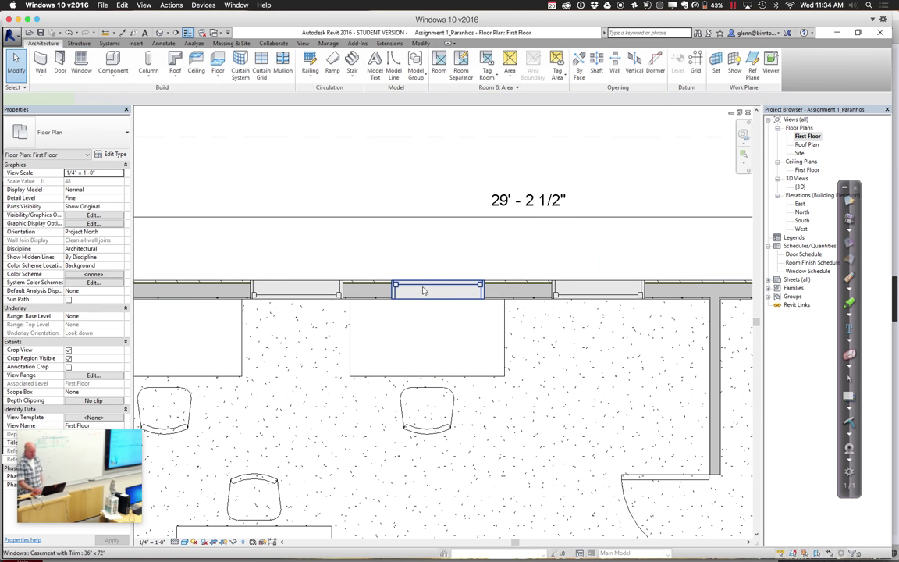
Inspect the top-wall windows and the 29' - 2 1/2" dimension, then switch to 3D
click(423, 290)
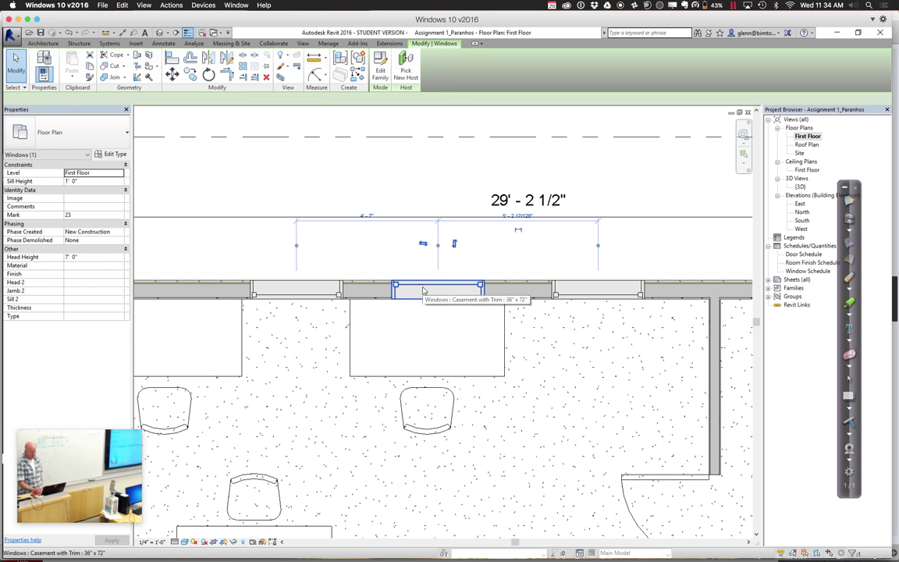
click(318, 295)
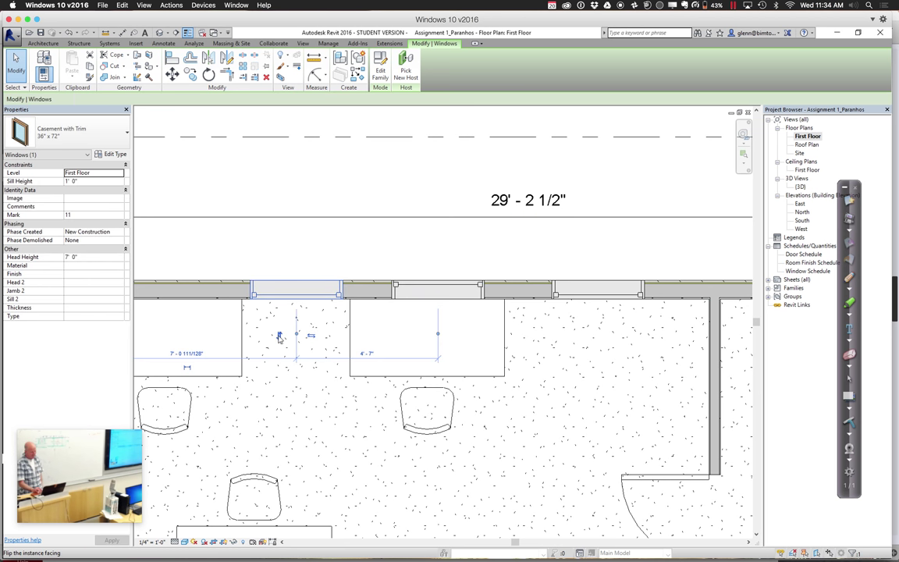
click(319, 224)
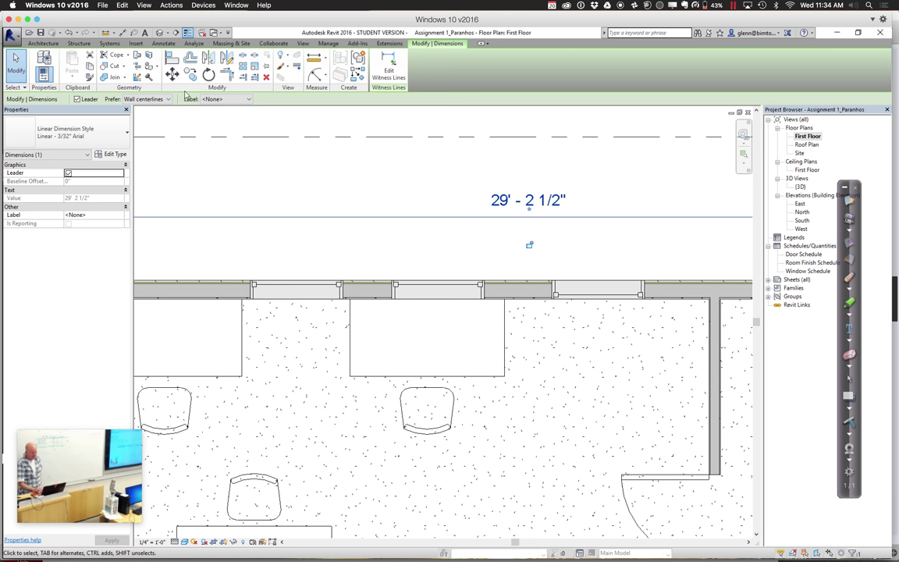
click(158, 34)
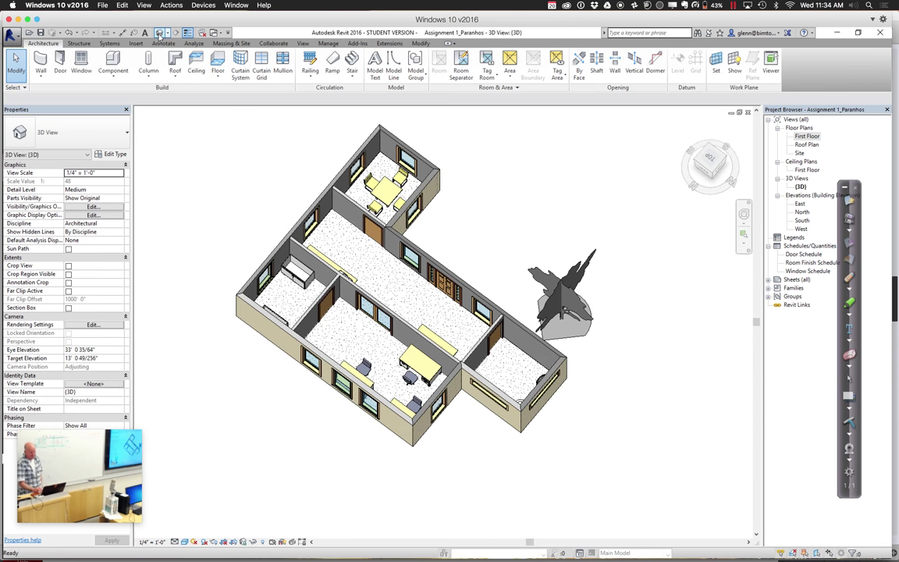
Zoom into the lower-left wing's windows, orbit to see inside, and select the corner casement window
click(744, 234)
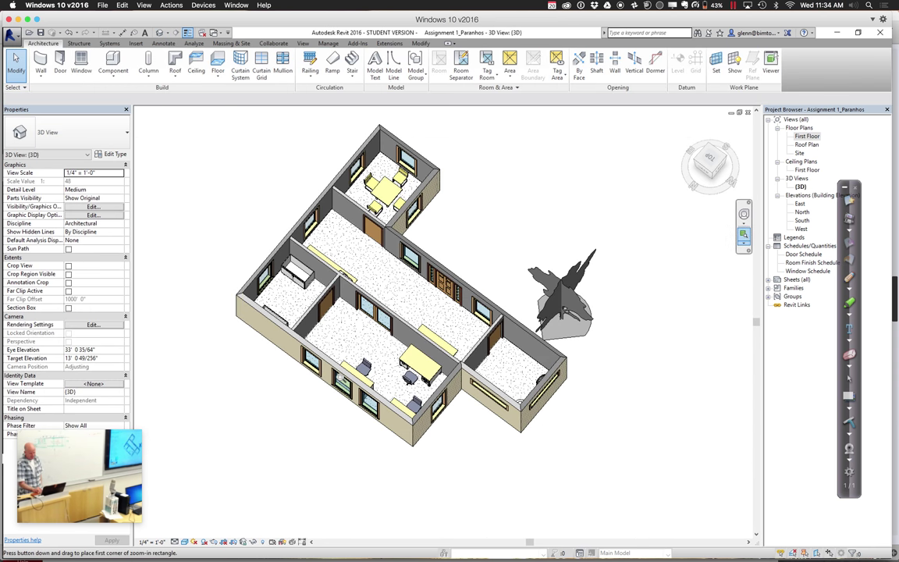
drag(261, 298, 363, 401)
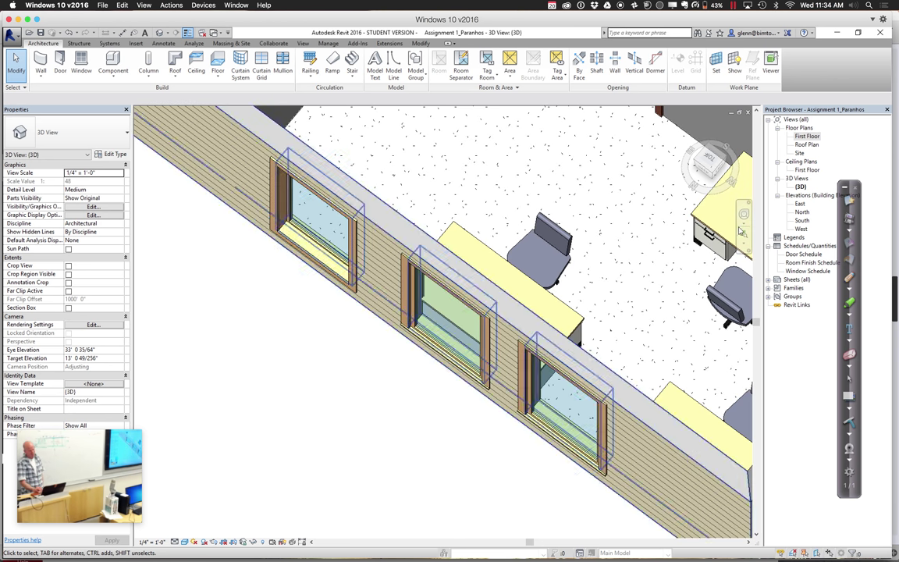
key(F8)
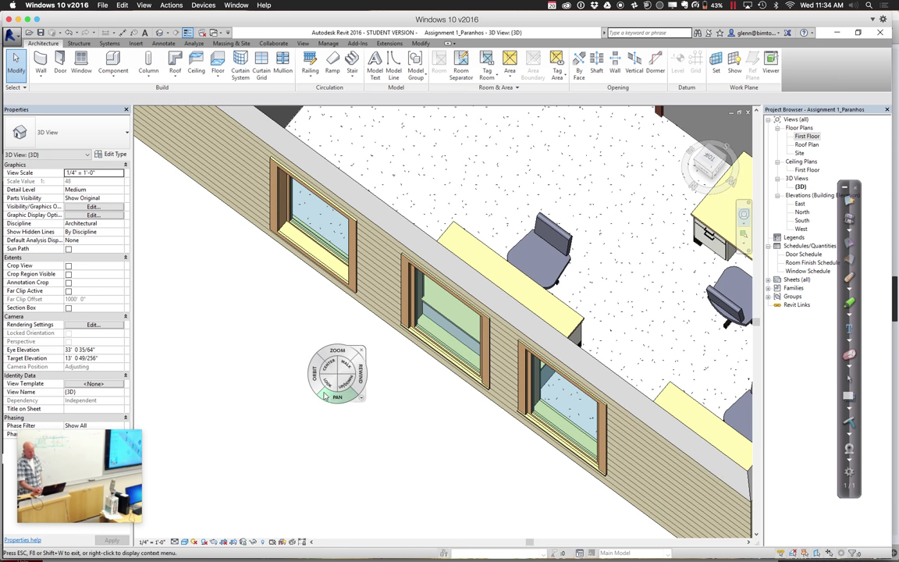
drag(316, 373, 316, 343)
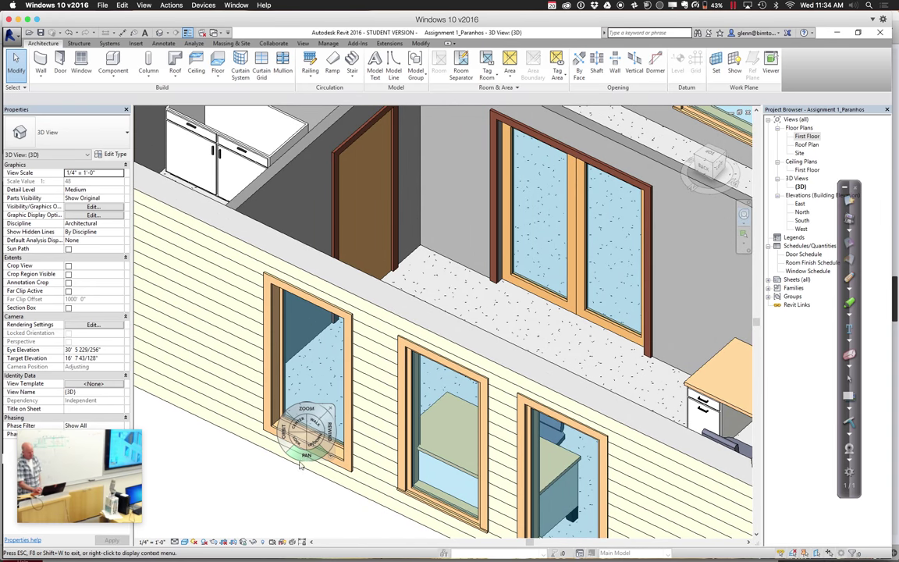
key(Escape)
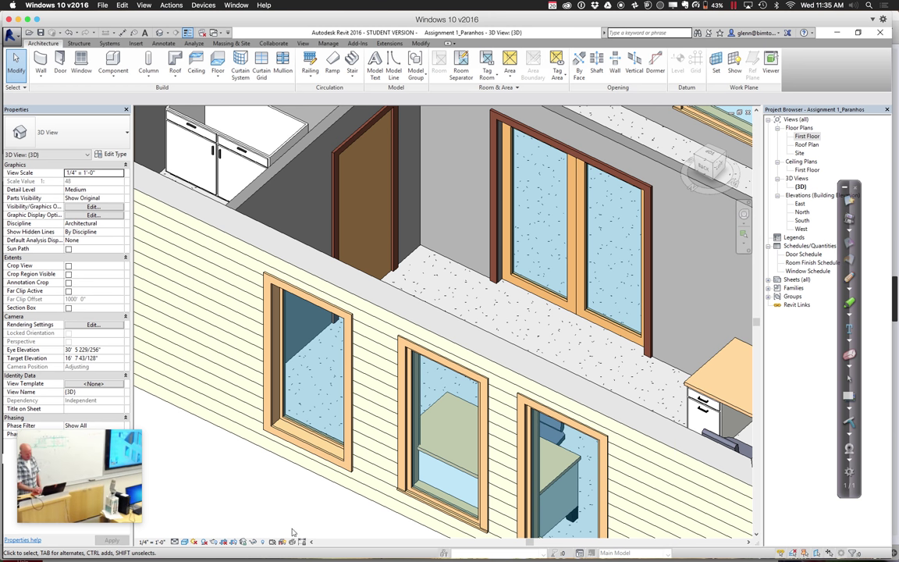
click(301, 451)
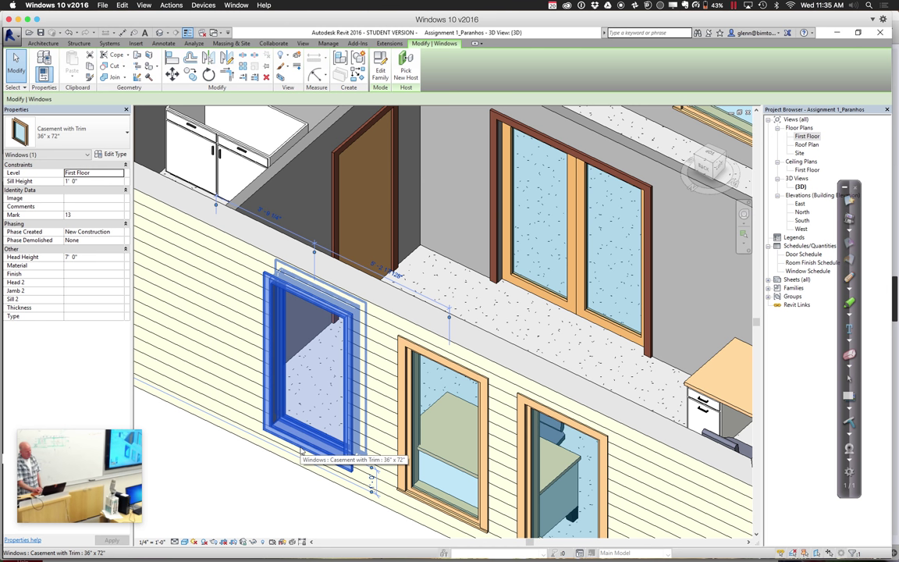
Flip Facing on the corner casement window and the short-end-wall casement window
right_click(300, 444)
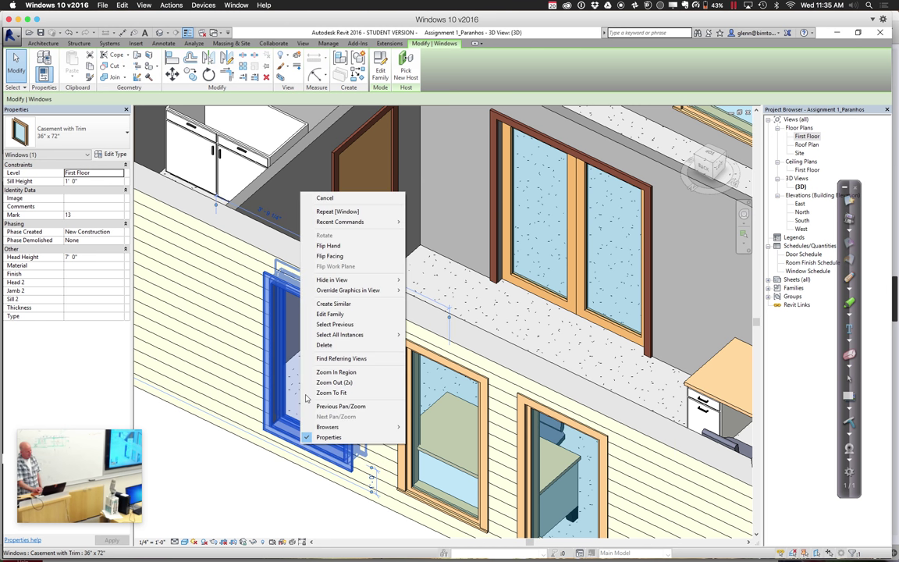
click(337, 256)
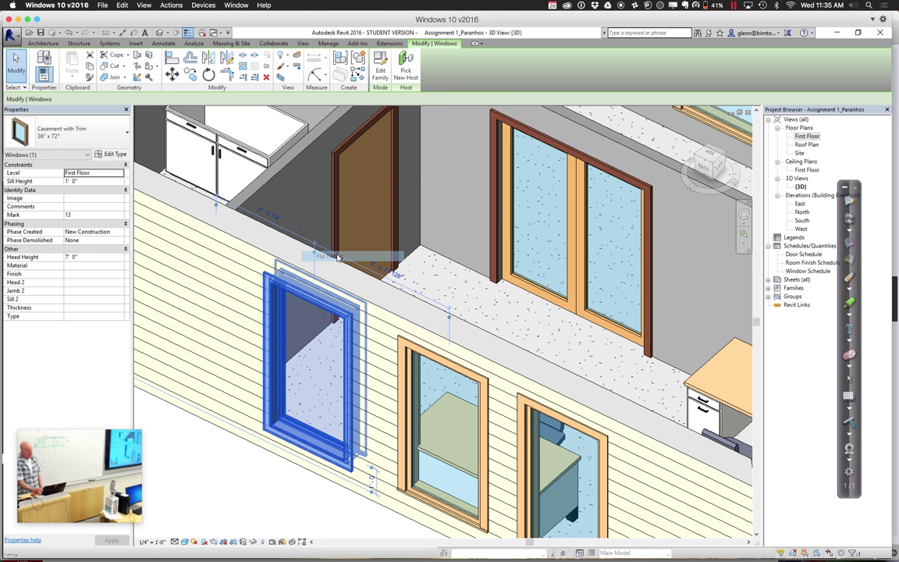
key(Escape)
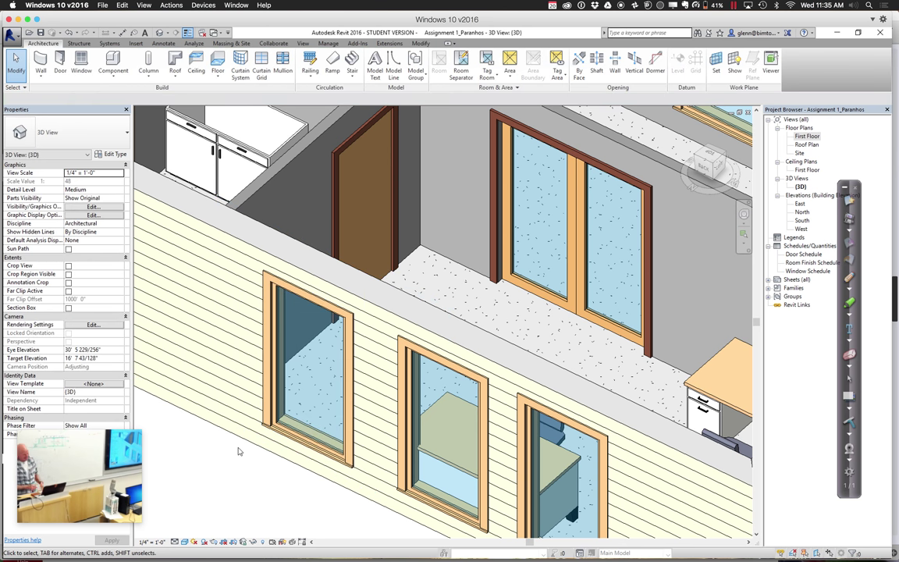
key(z)
key(o)
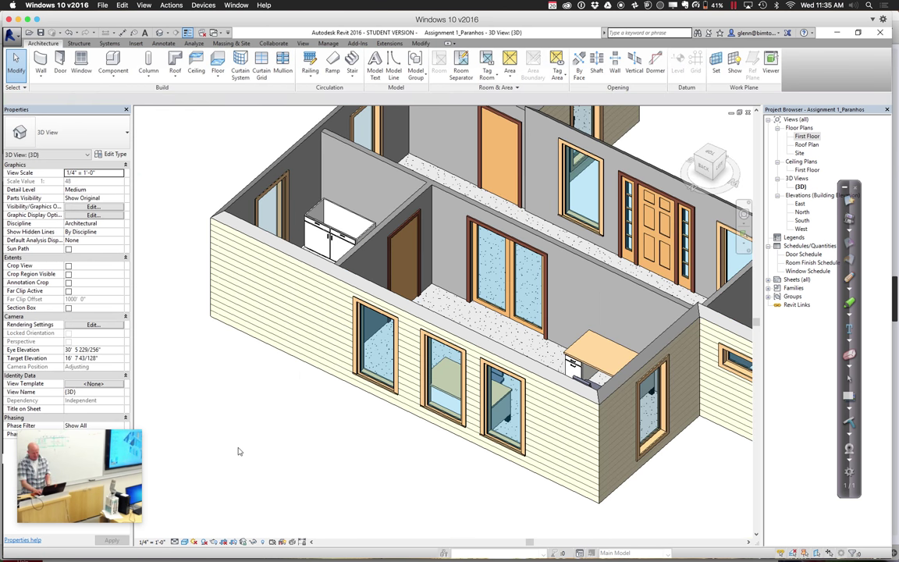
click(654, 445)
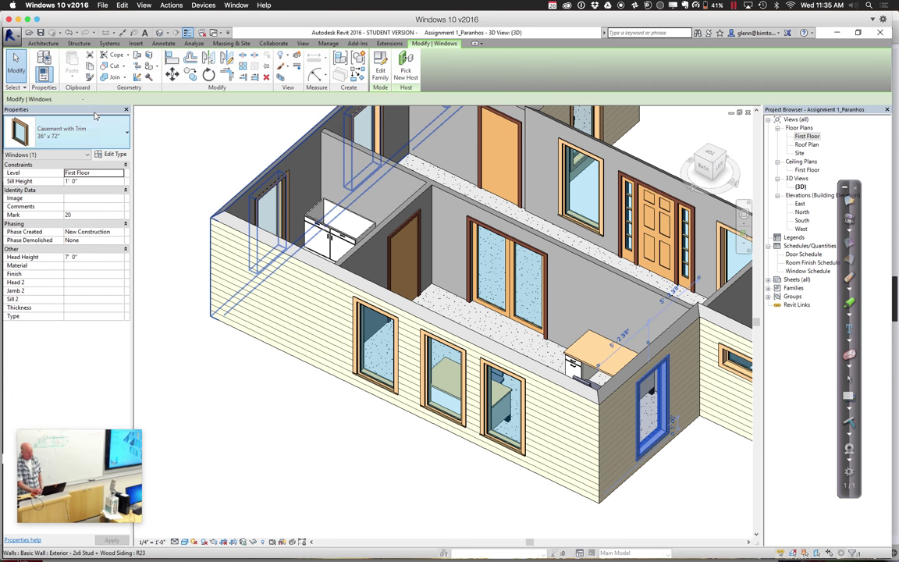
right_click(662, 405)
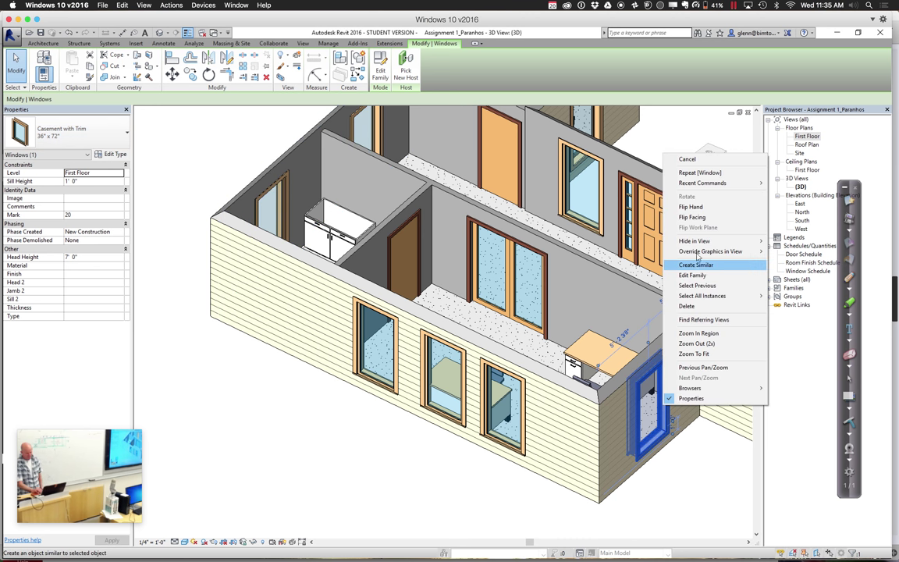
click(691, 217)
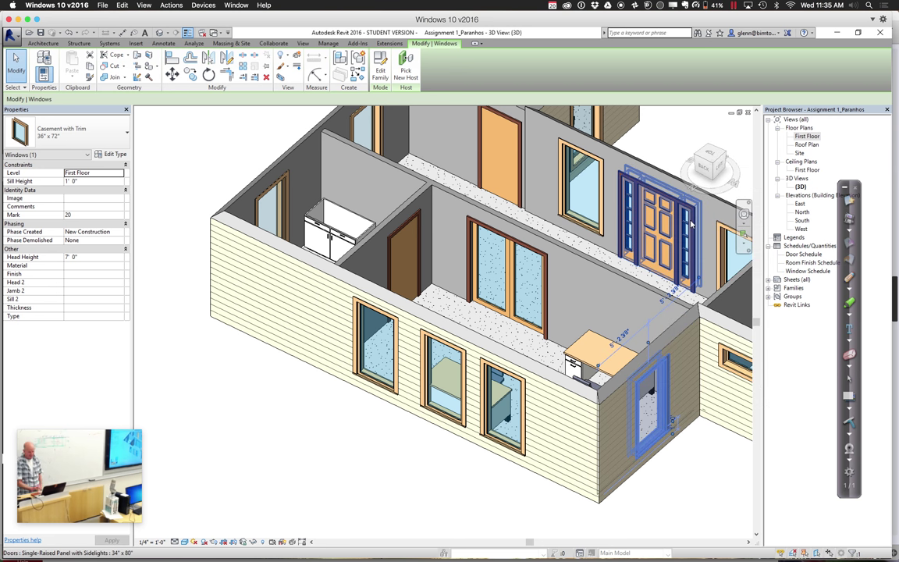
click(369, 458)
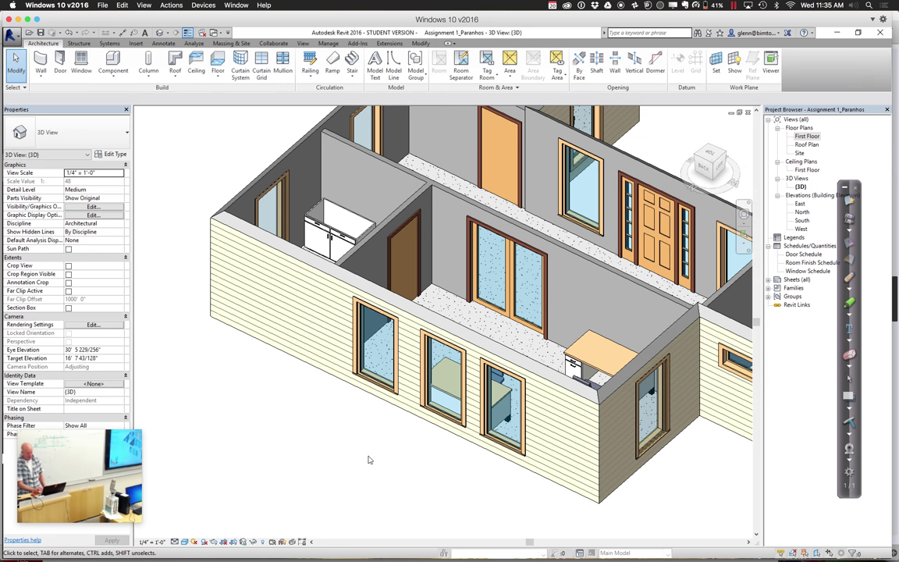
Place a Double Hung with Trim 24" x 48" window near the long wall's left end, then zoom in on it
click(82, 69)
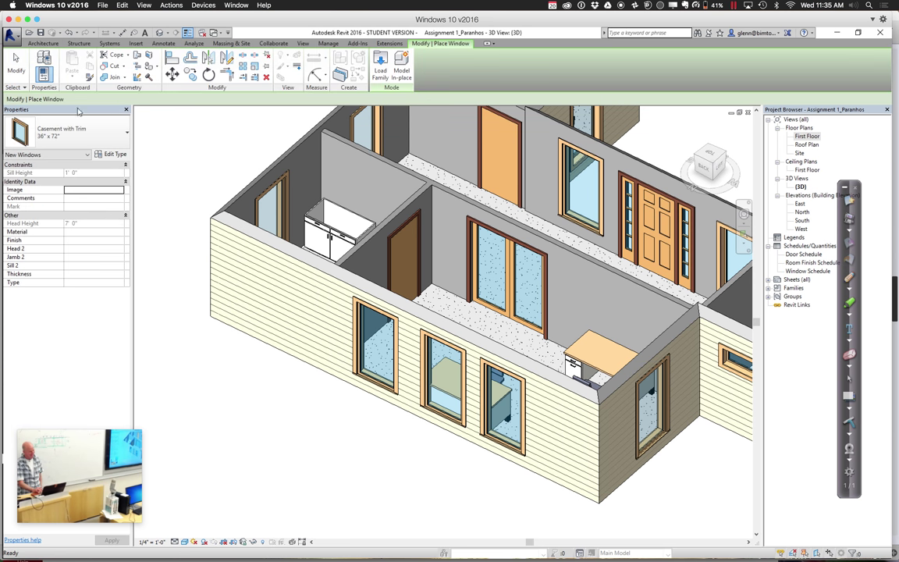
click(74, 125)
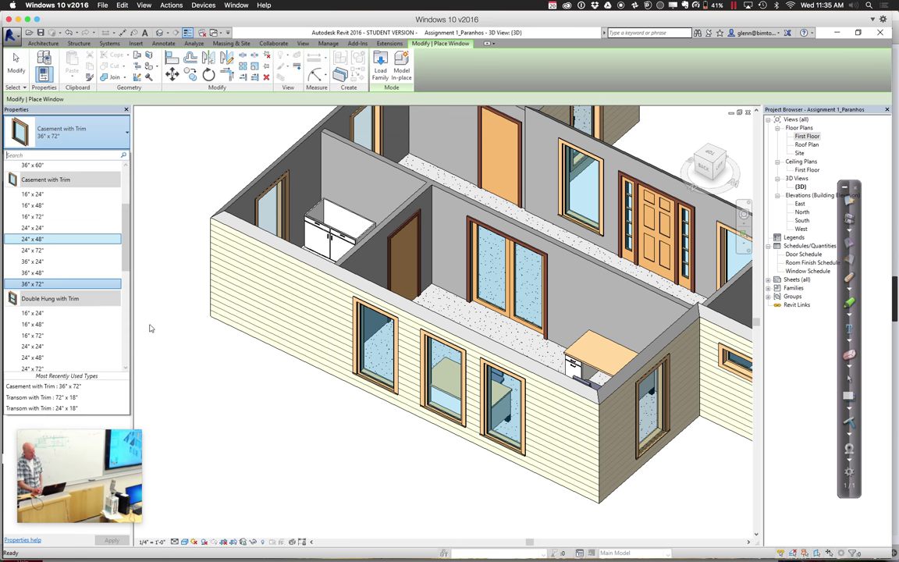
click(47, 357)
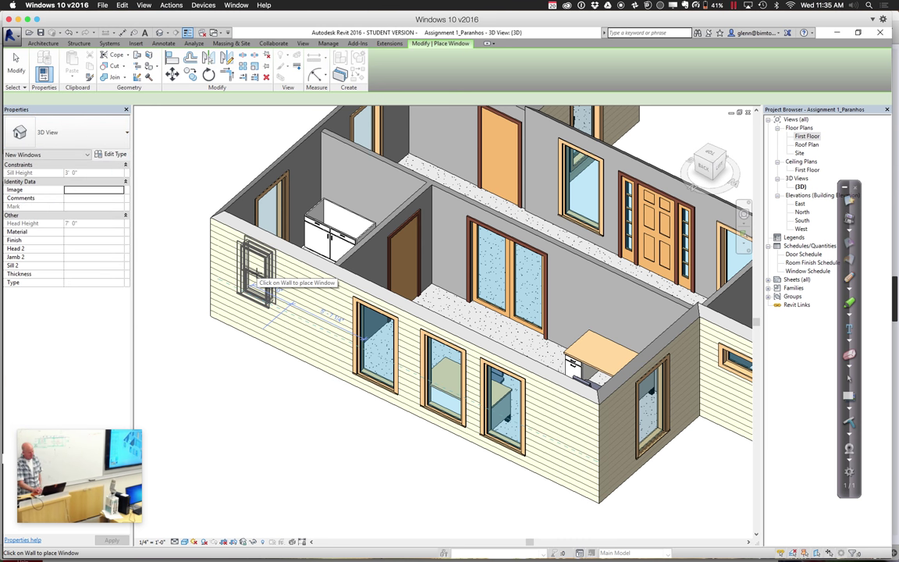
click(256, 272)
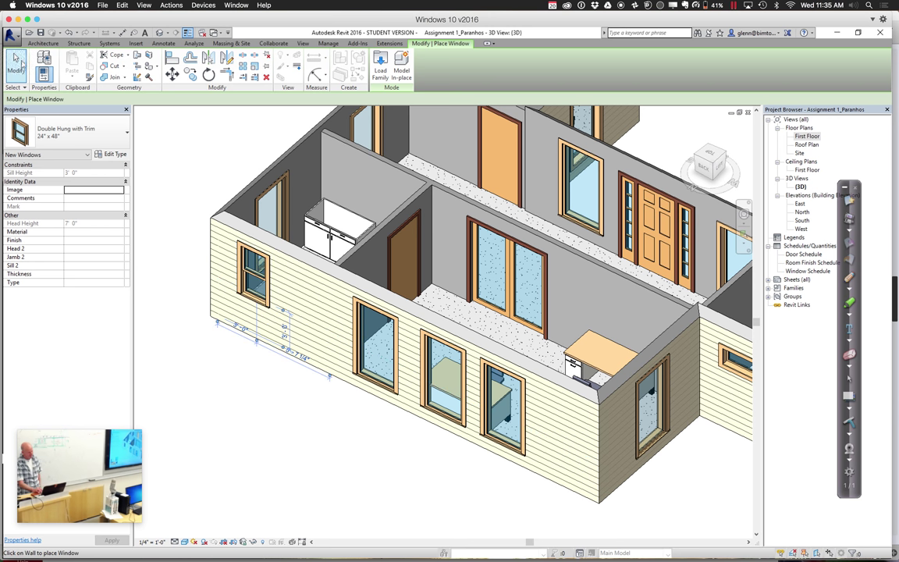
click(17, 65)
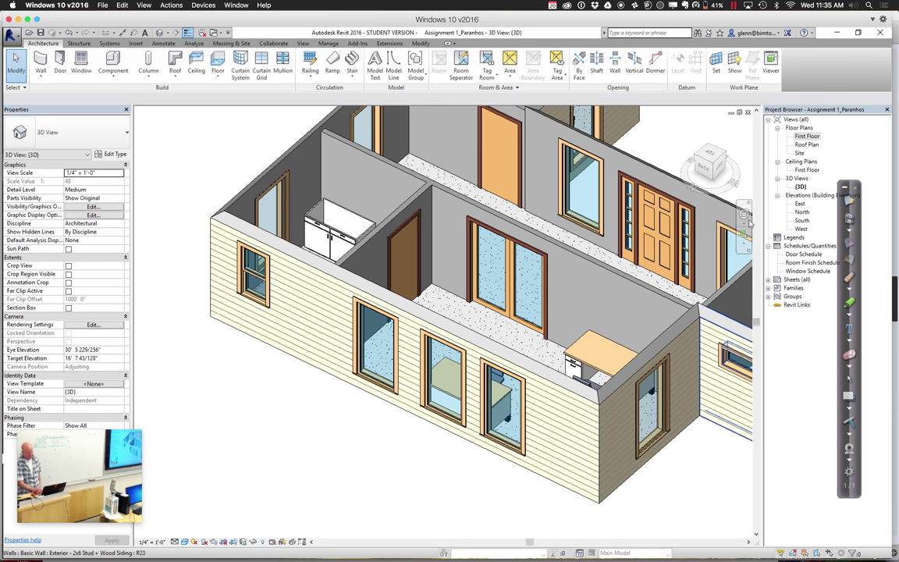
click(744, 235)
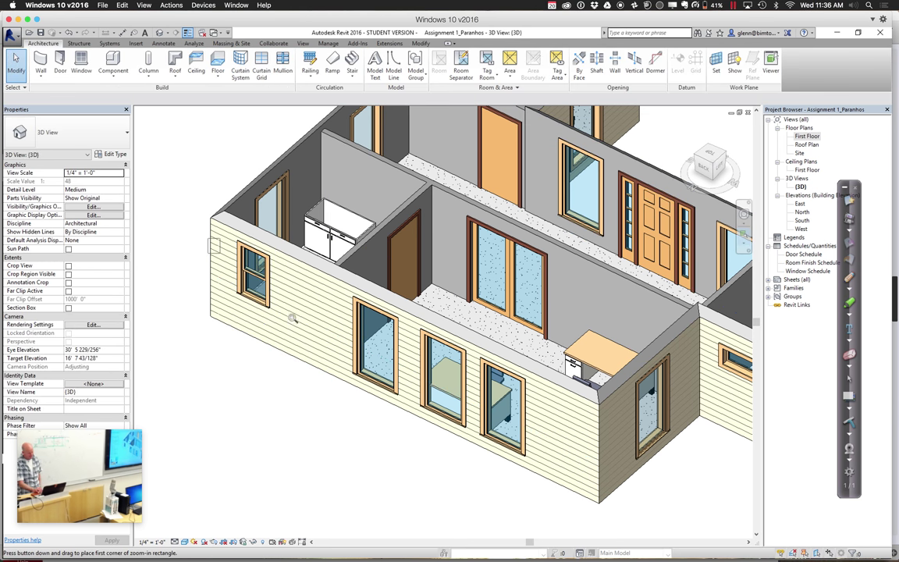
drag(187, 219, 296, 335)
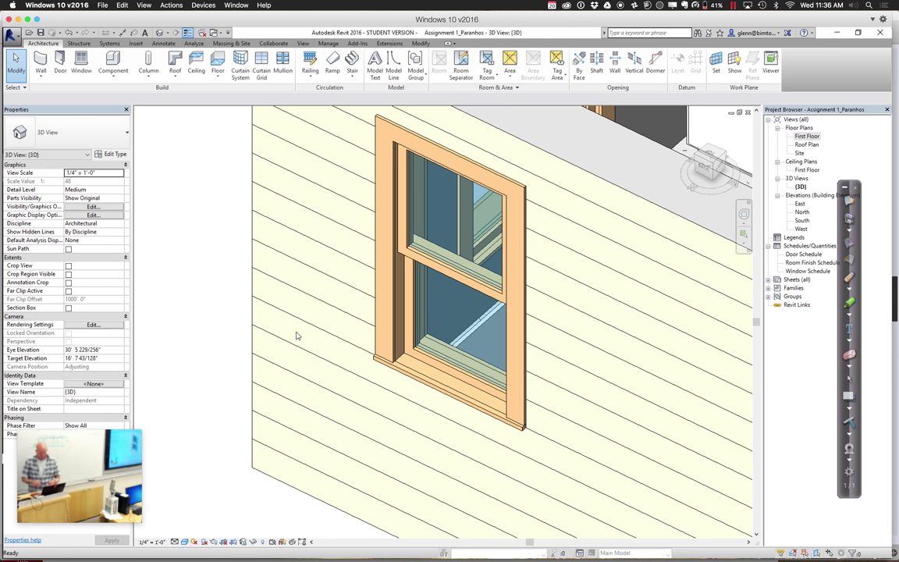
scroll(296, 336, down, 5)
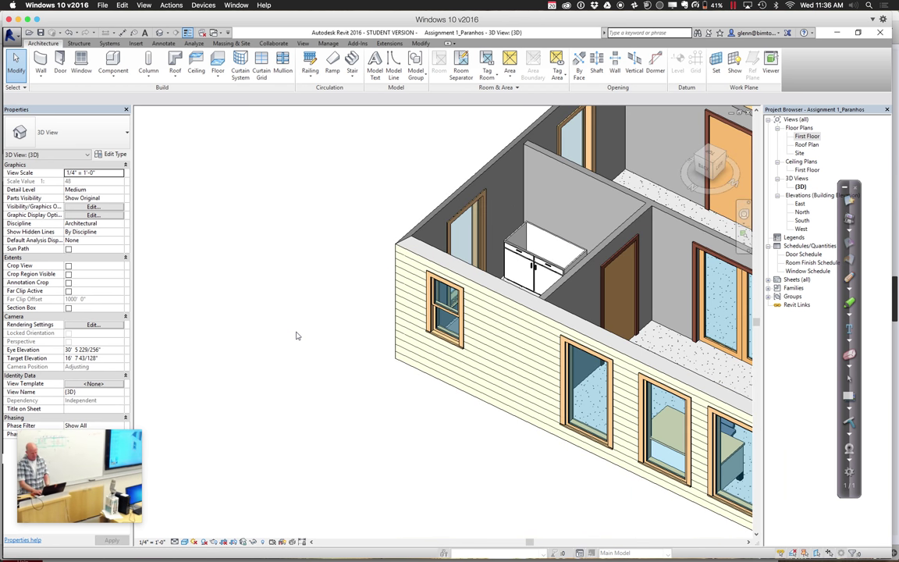
scroll(296, 336, down, 3)
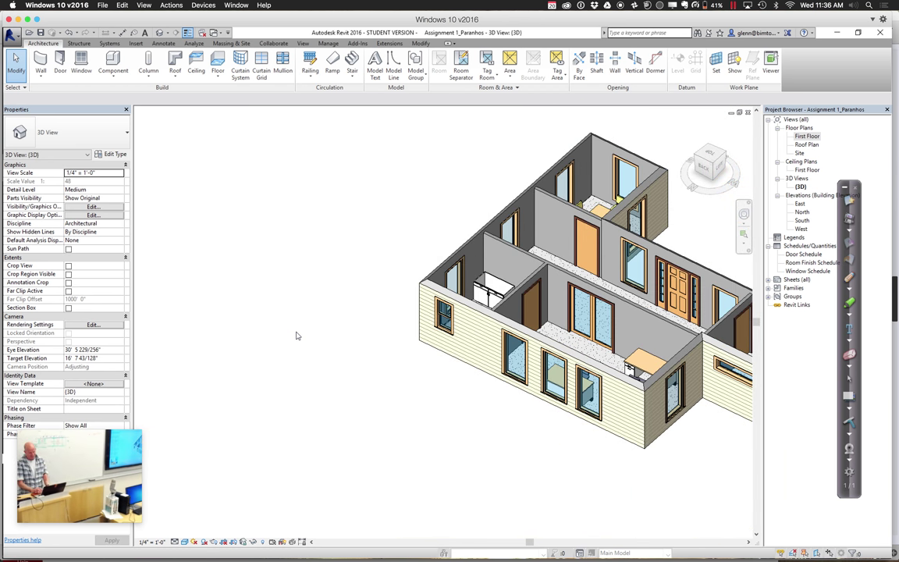
click(544, 359)
click(492, 455)
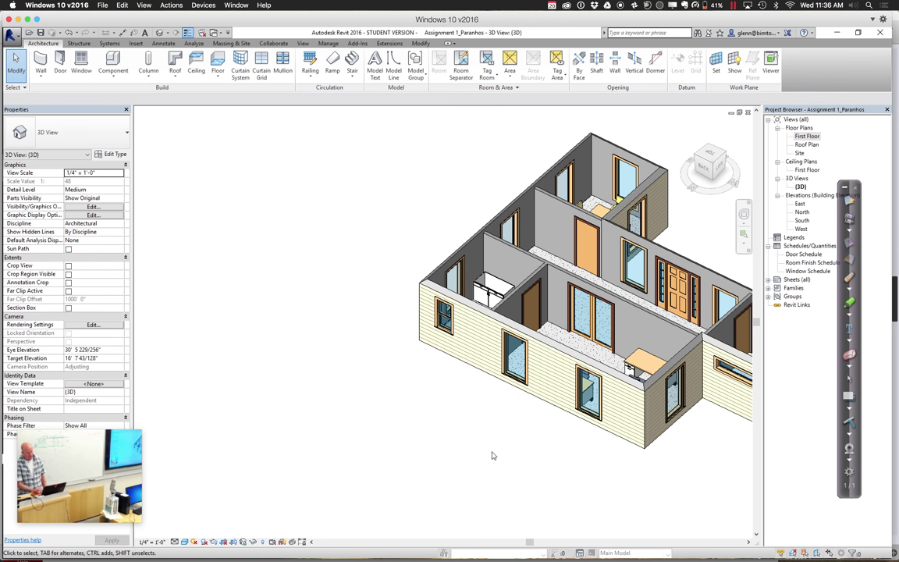
click(450, 335)
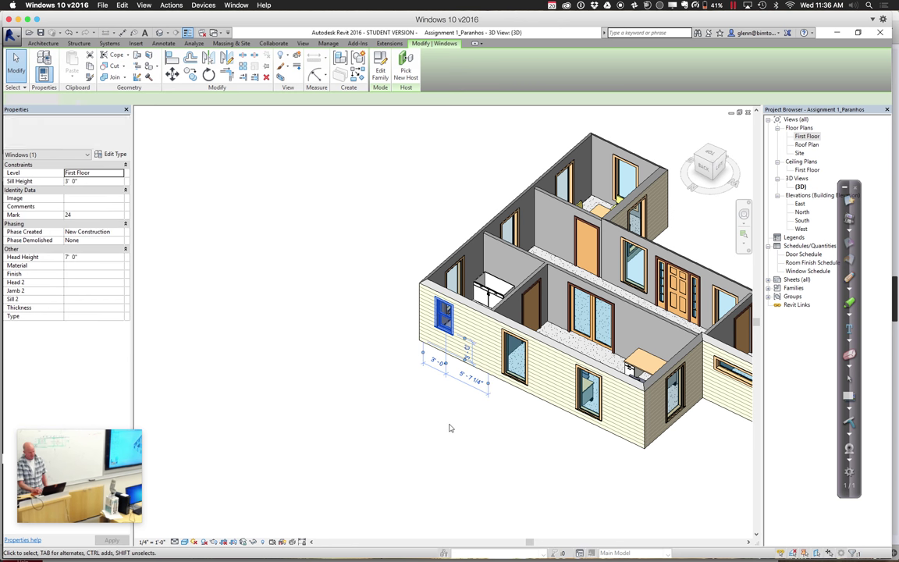
click(513, 399)
click(517, 382)
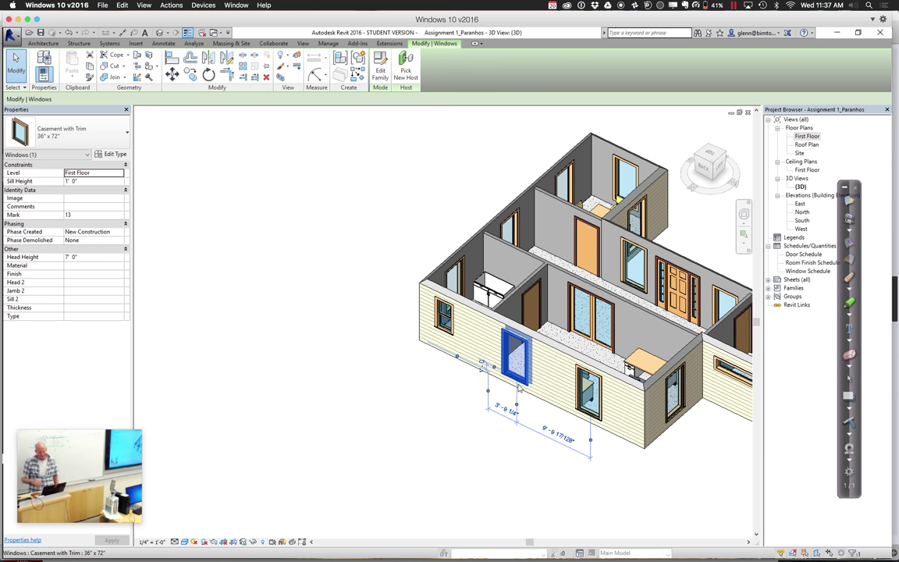
click(449, 429)
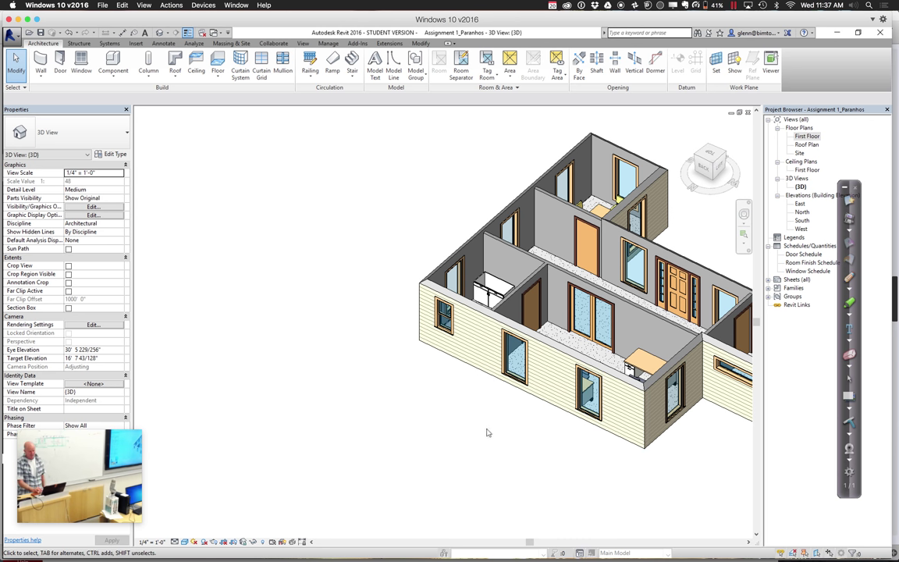
click(518, 384)
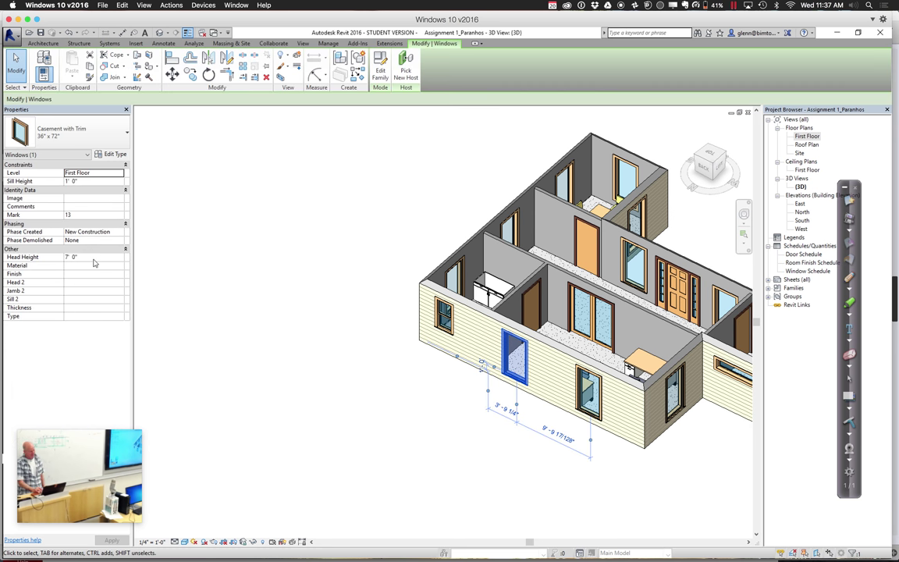
click(266, 326)
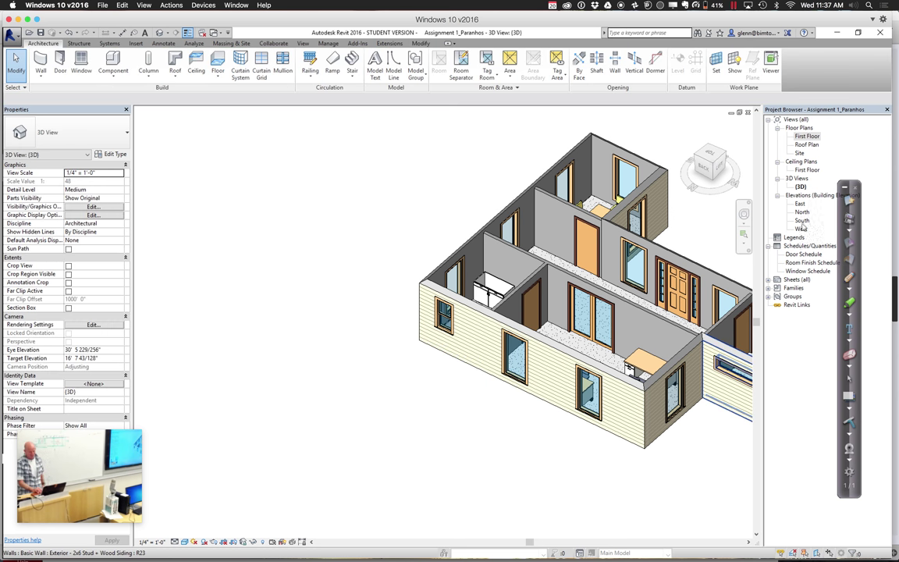
Open the North elevation and zoom in on the left part of the house
double_click(801, 213)
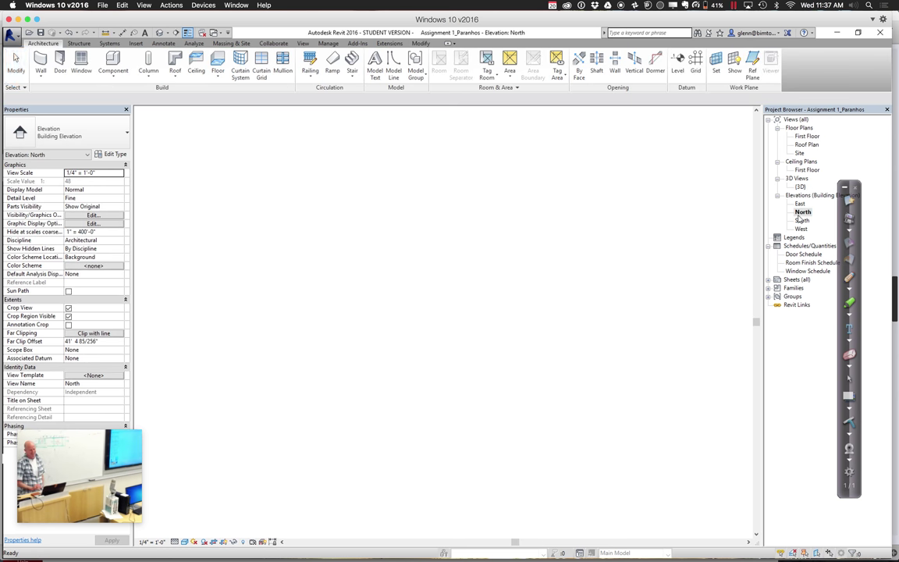
click(743, 154)
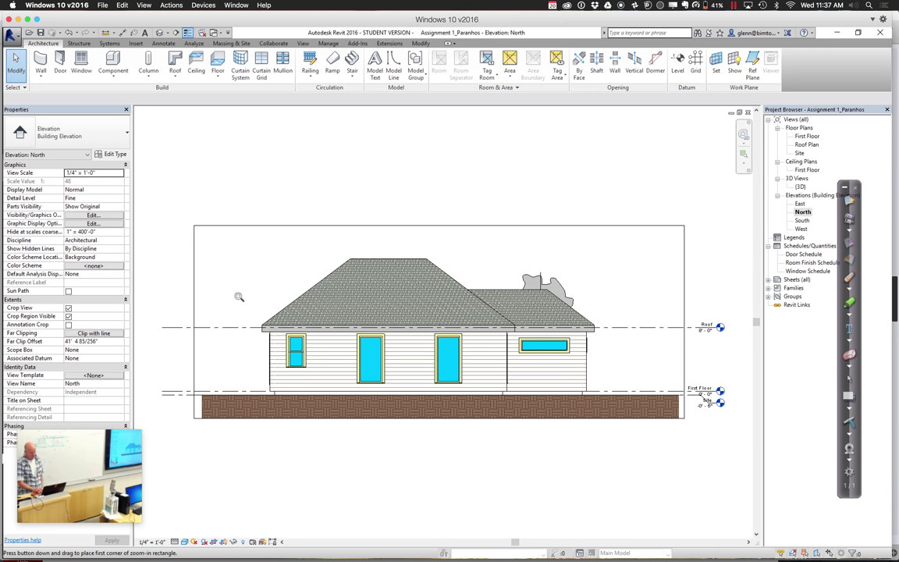
drag(239, 296, 482, 425)
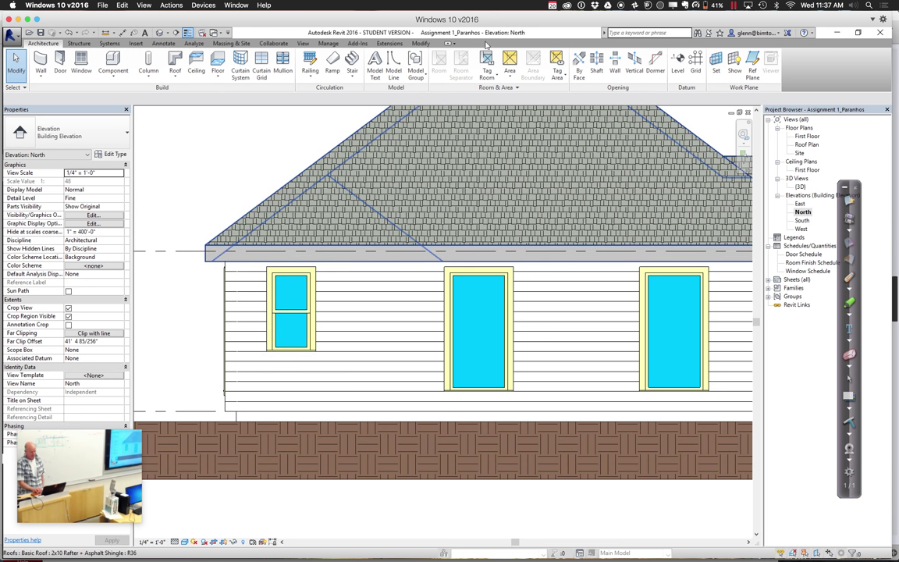
Align the left and right window tops to the middle window's top and lock them
click(421, 42)
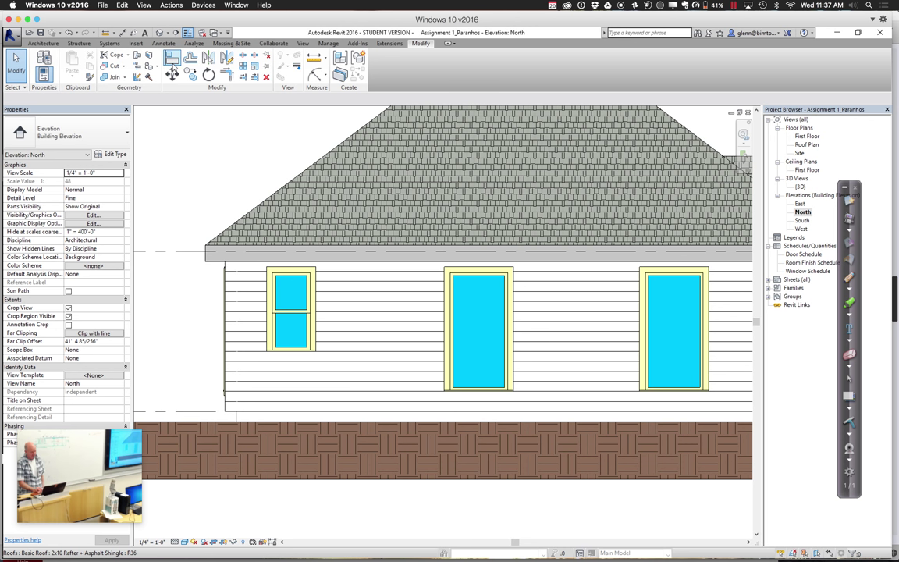
click(172, 57)
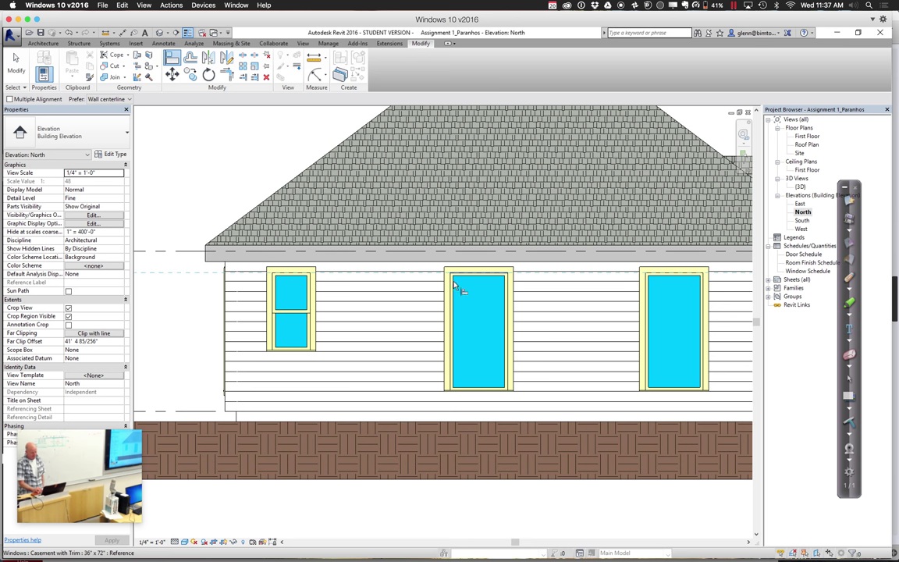
click(293, 274)
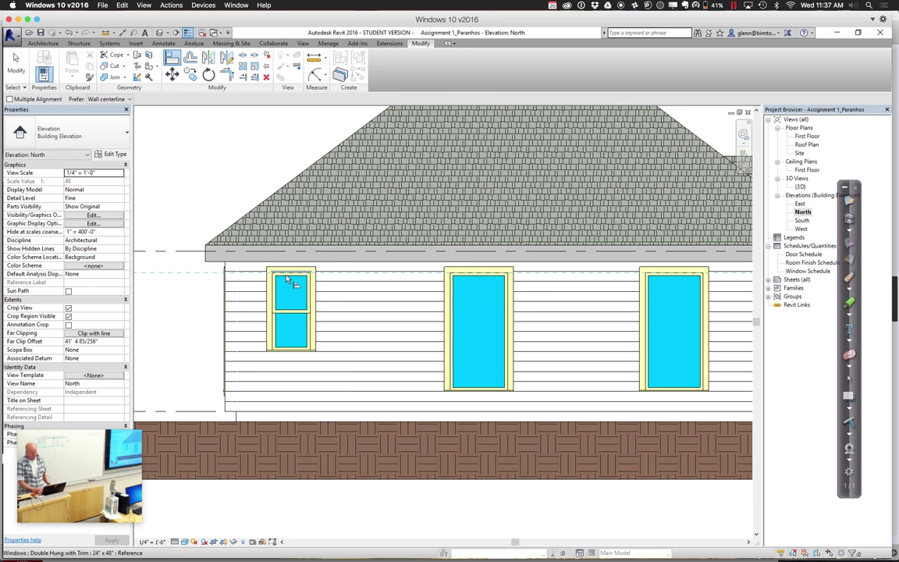
click(288, 278)
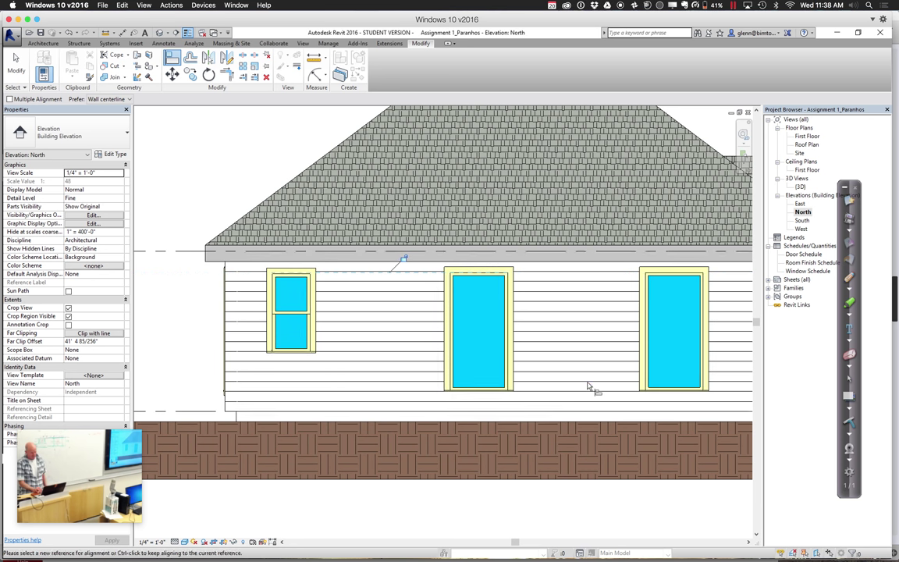
click(665, 277)
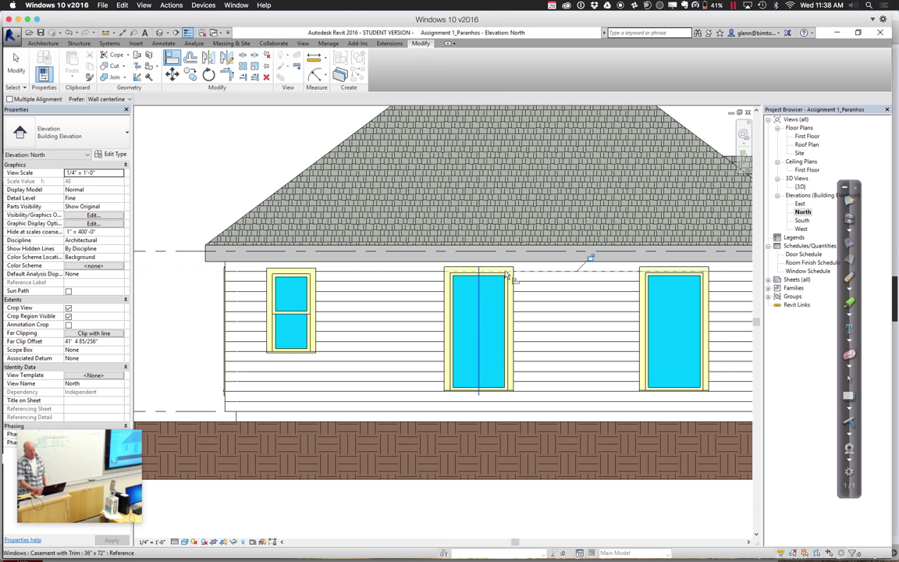
click(590, 260)
click(16, 65)
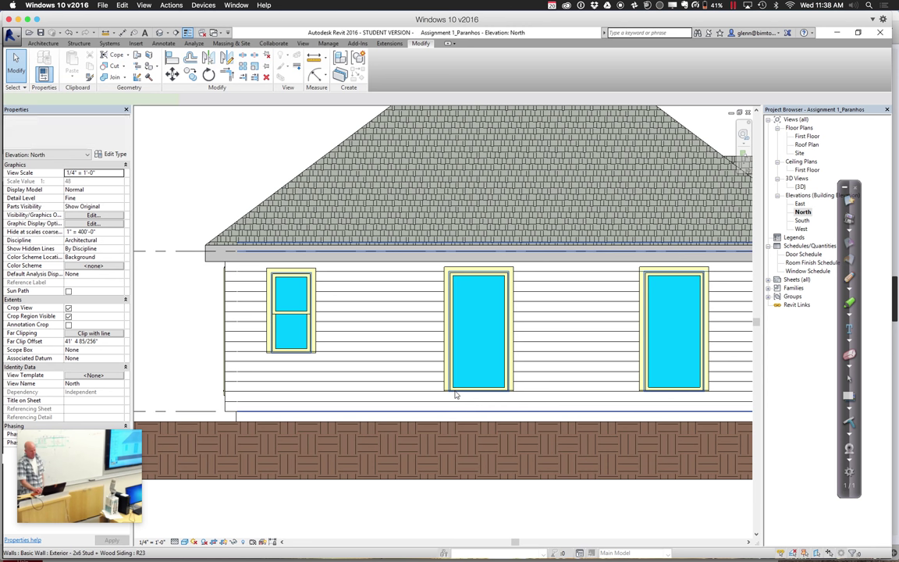
Nudge the middle casement window down and set its Head Height to 7' 0"
click(413, 374)
click(185, 381)
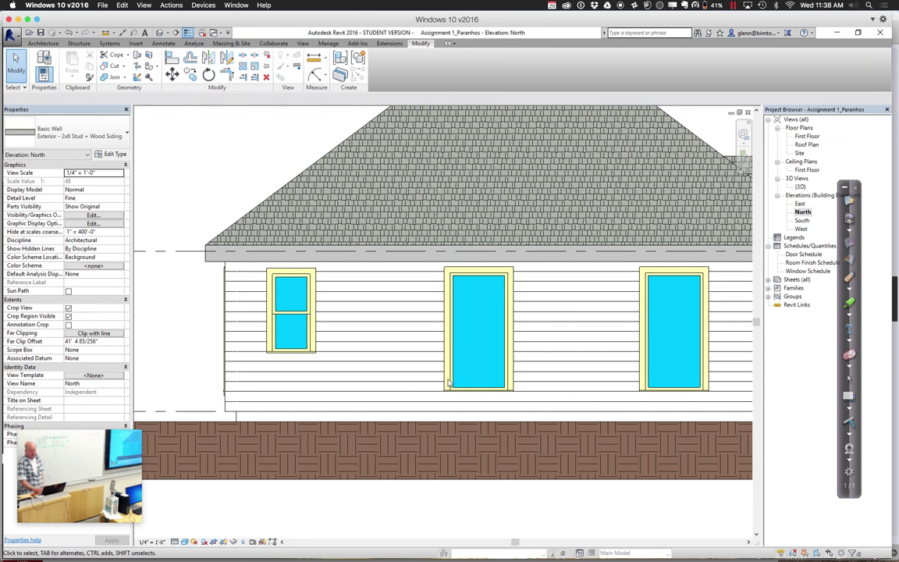
click(452, 373)
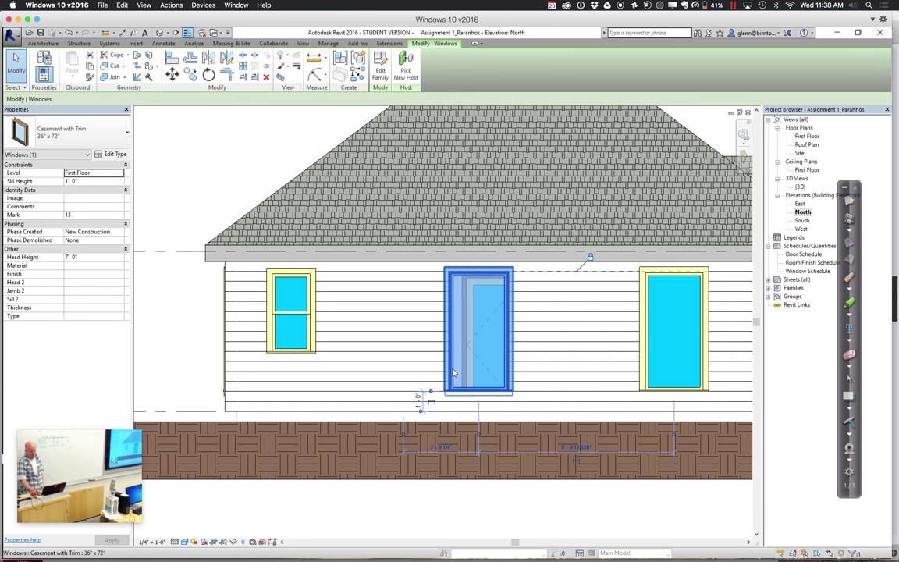
key(Down)
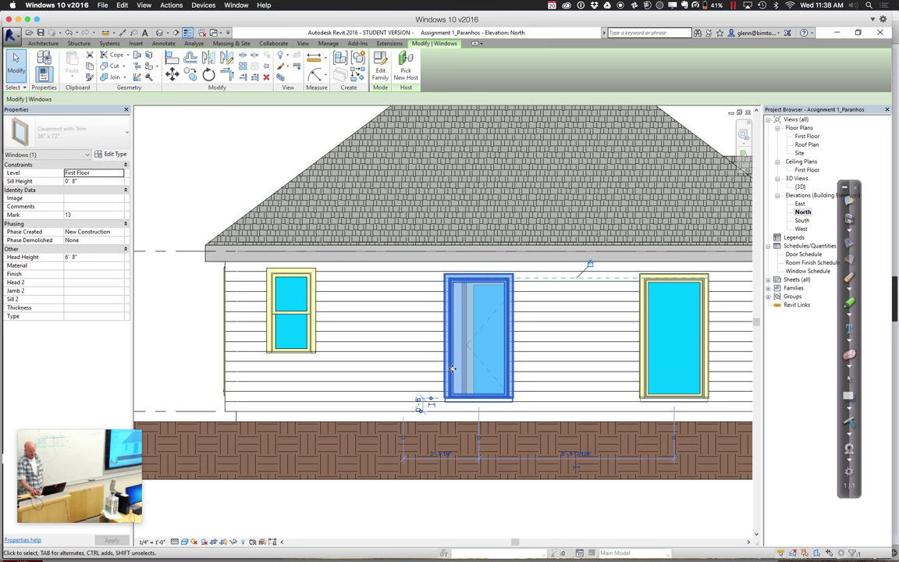
key(Down)
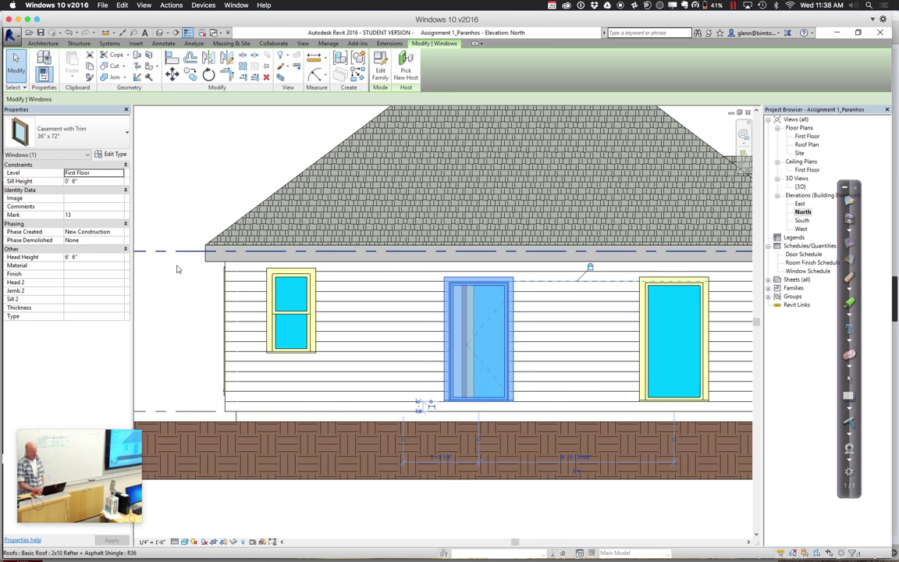
click(107, 257)
text(7 0)
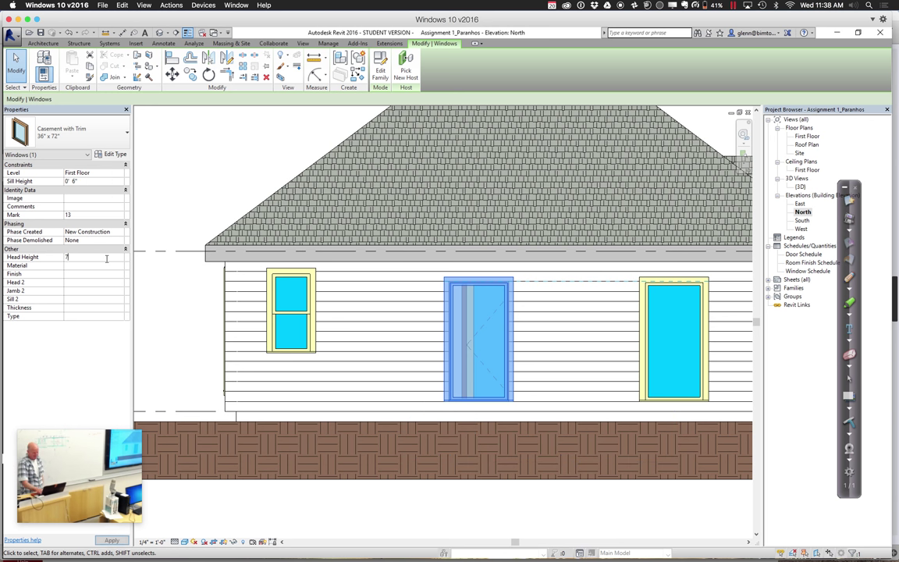
click(184, 221)
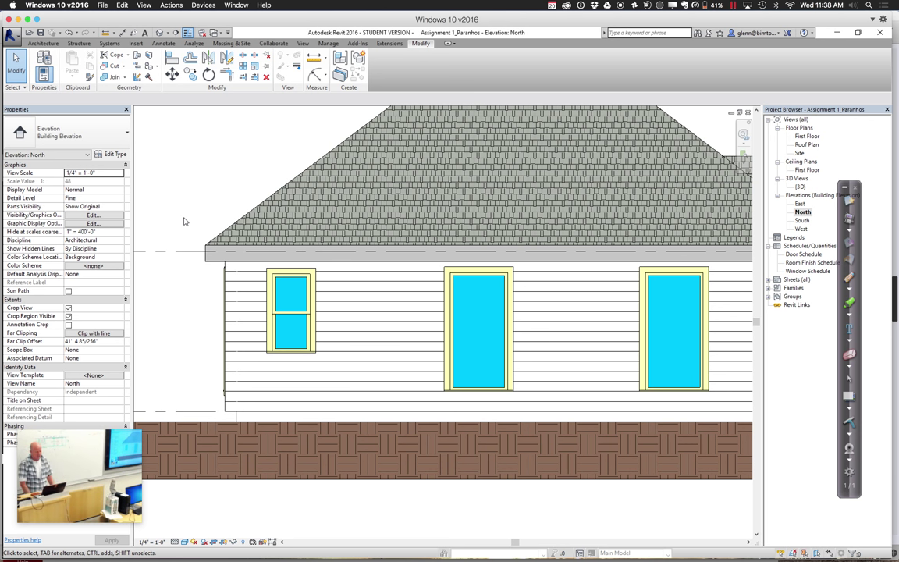
Zoom out, zoom into the right wing, and select its 2x6 Stud + Wood Siding wall
key(z)
key(f)
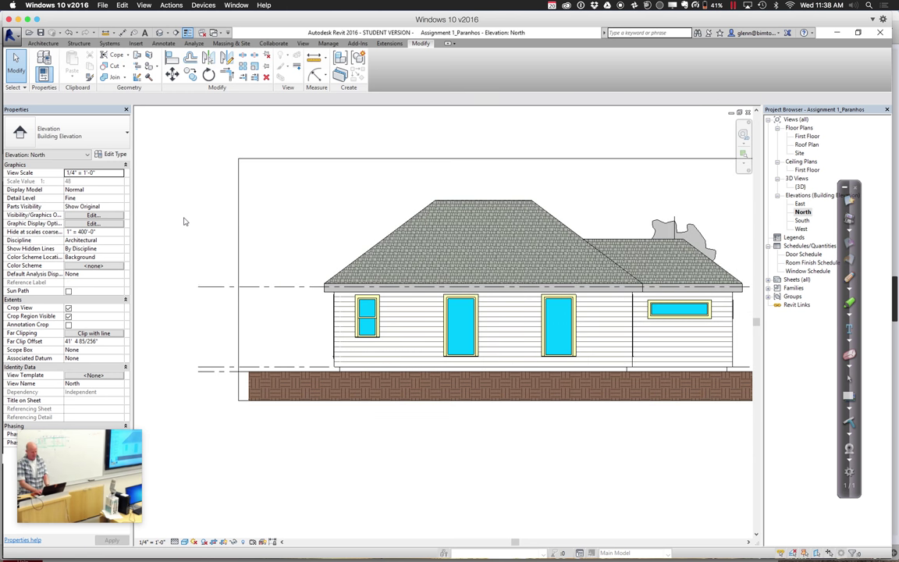
key(z)
key(o)
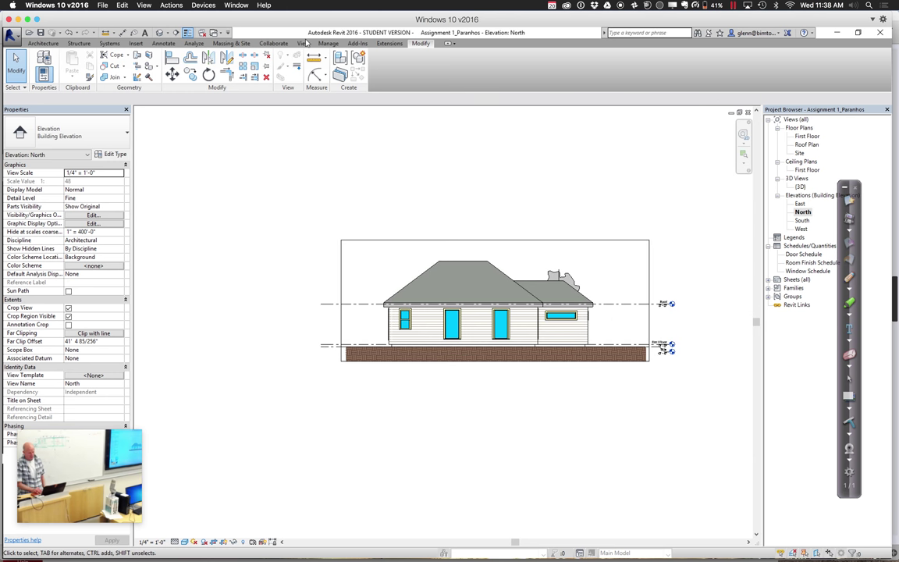
click(743, 155)
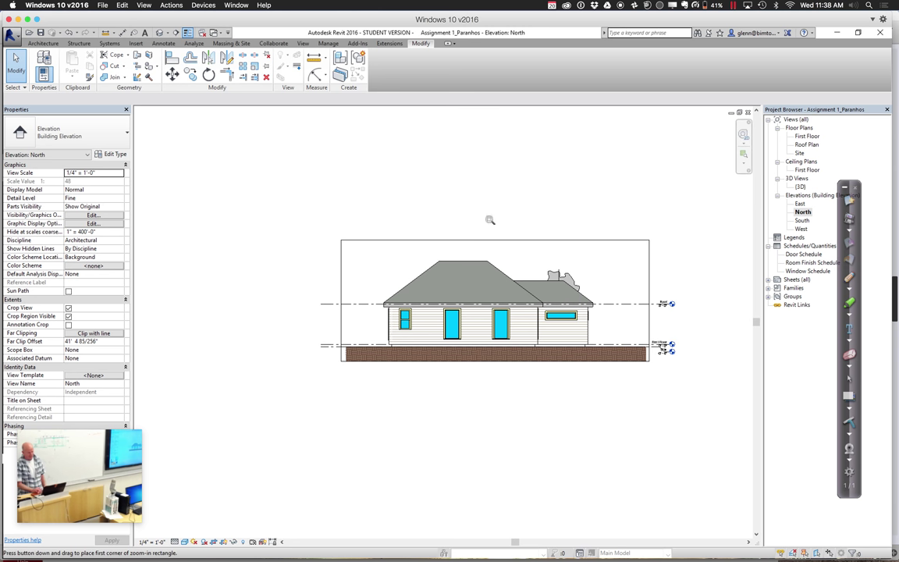
drag(468, 218, 715, 411)
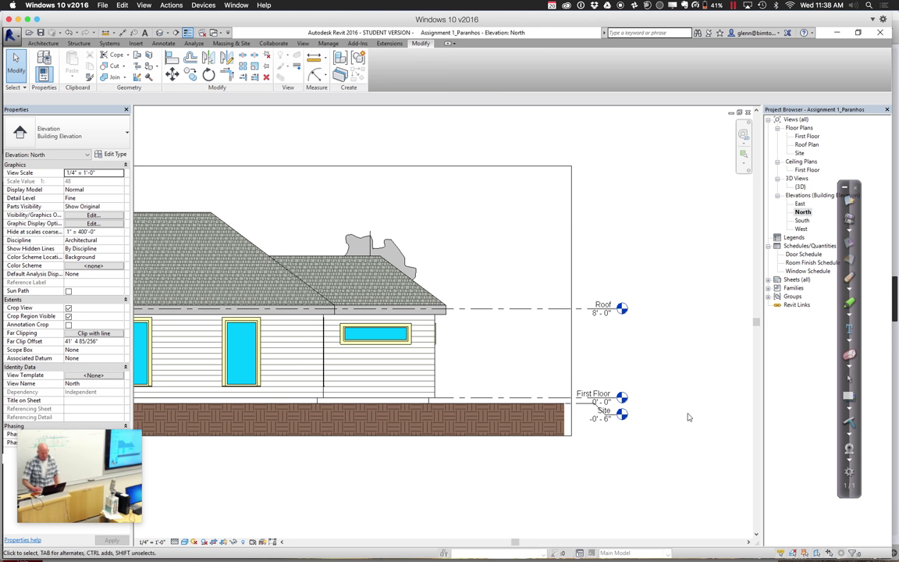
click(423, 378)
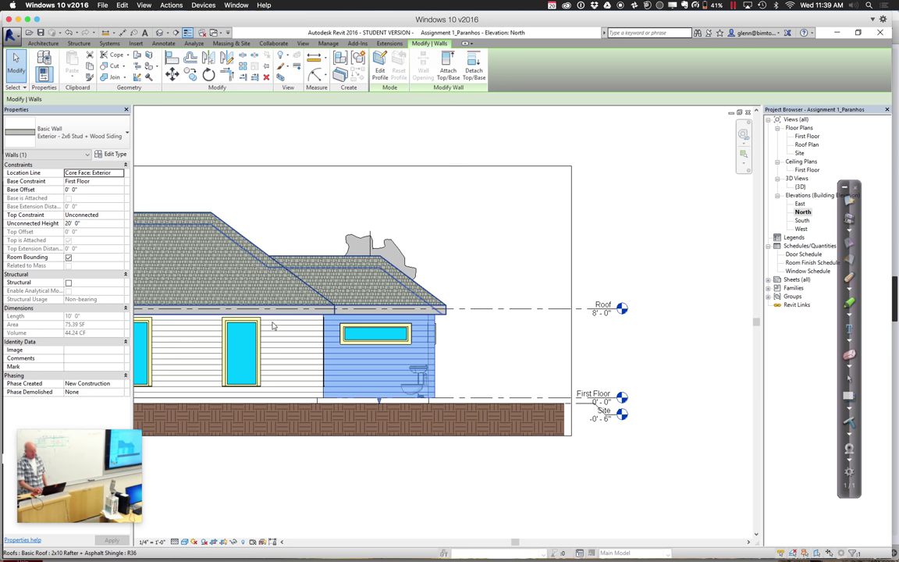
click(473, 70)
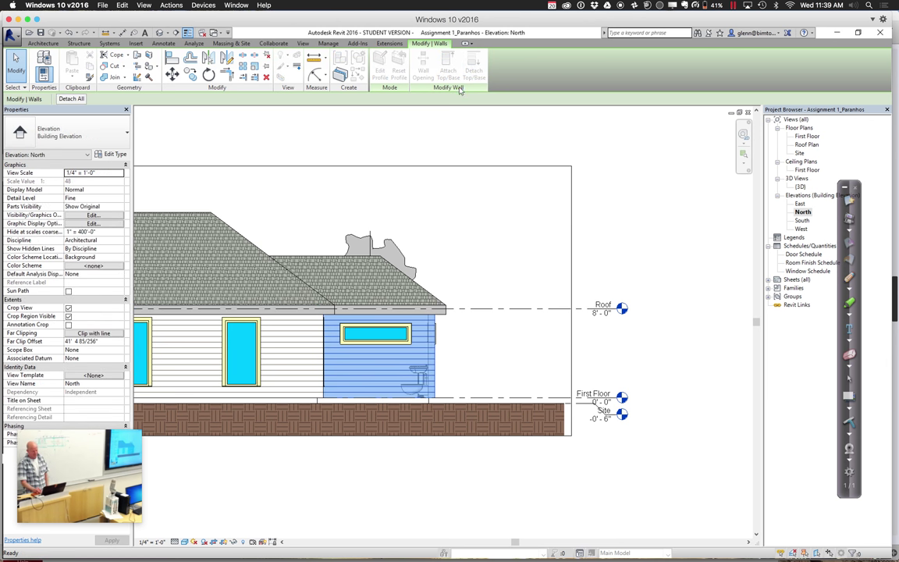
click(70, 99)
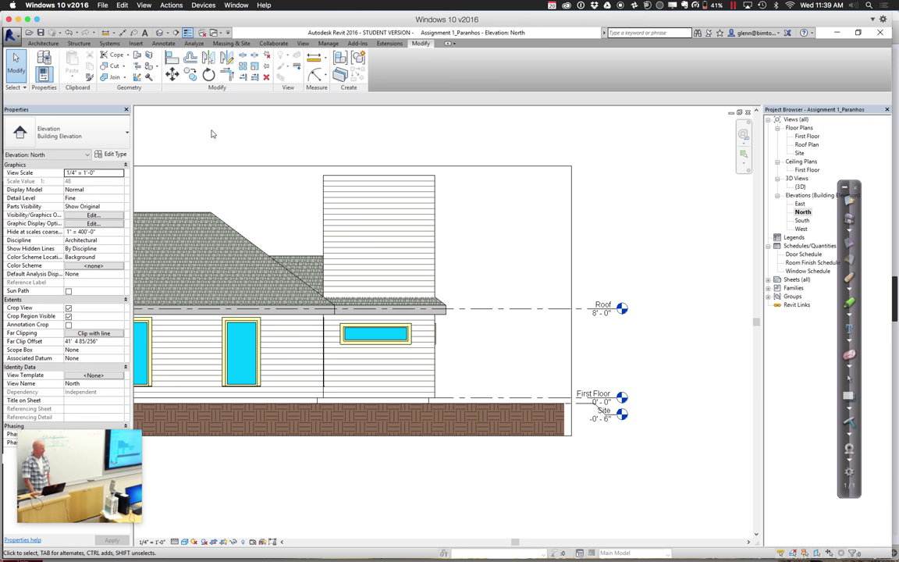
click(338, 185)
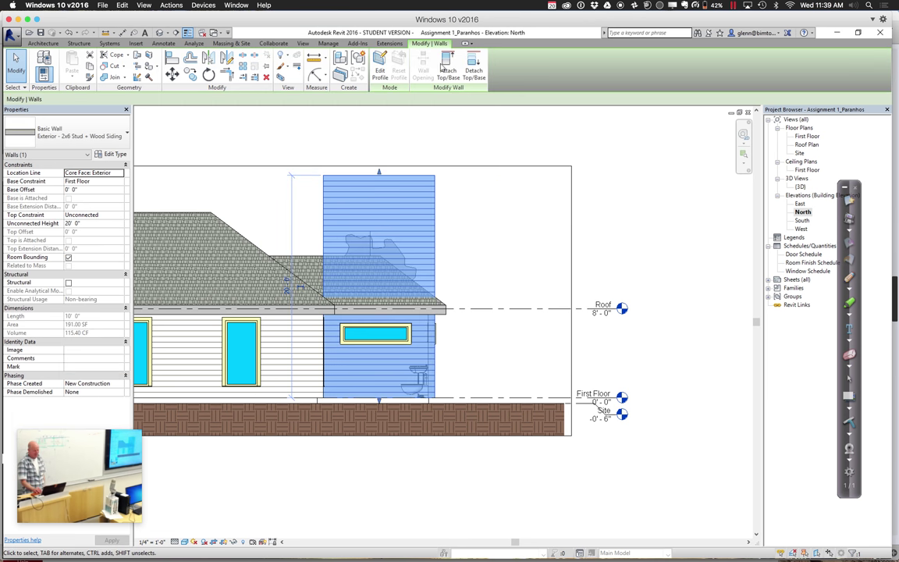
click(443, 67)
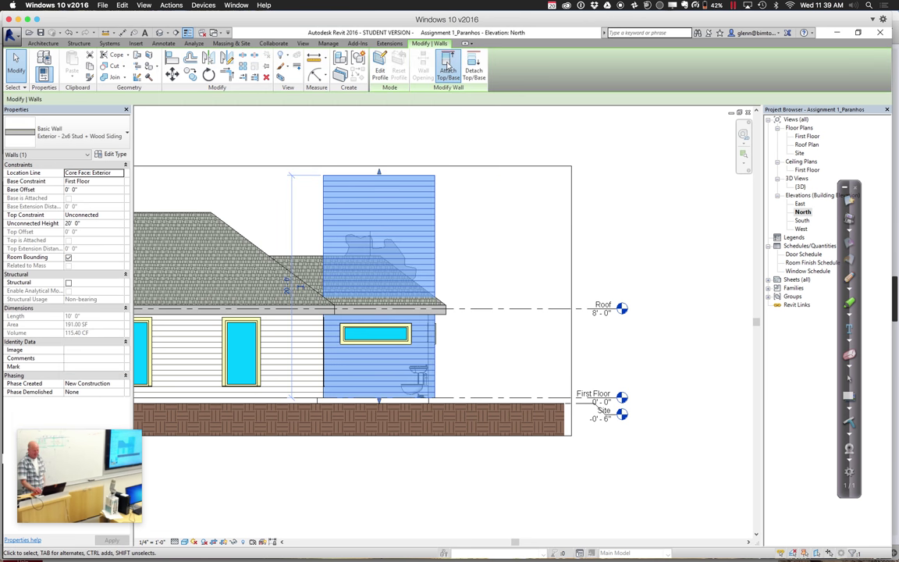
click(290, 260)
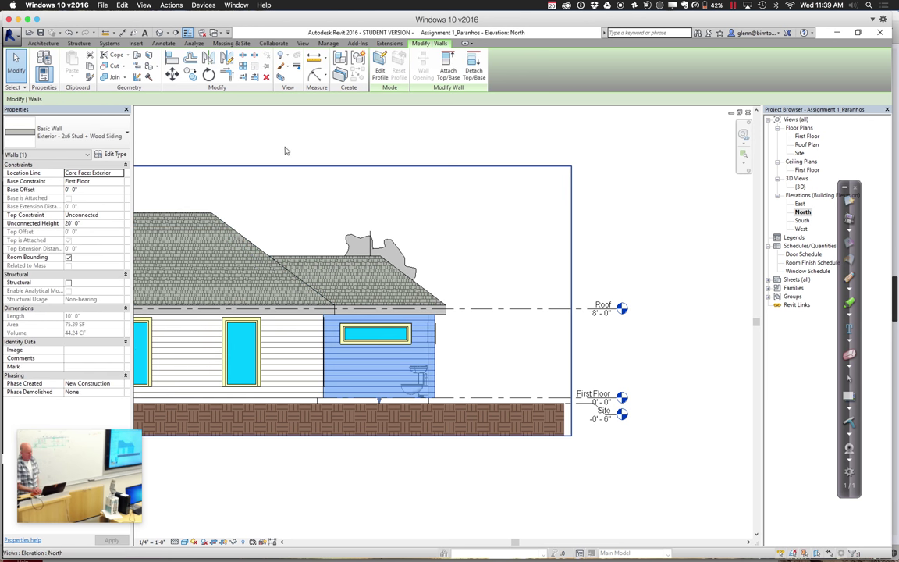
key(Escape)
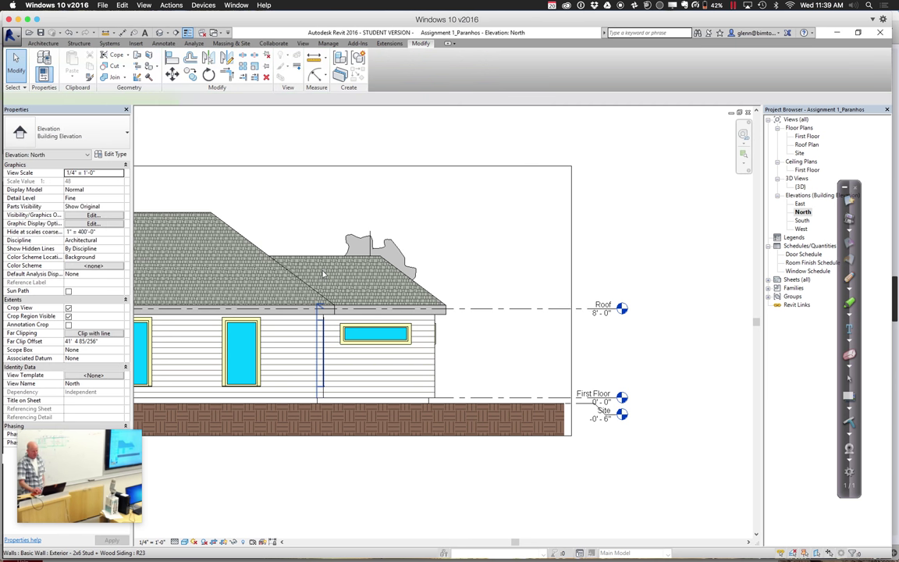
click(290, 242)
key(Escape)
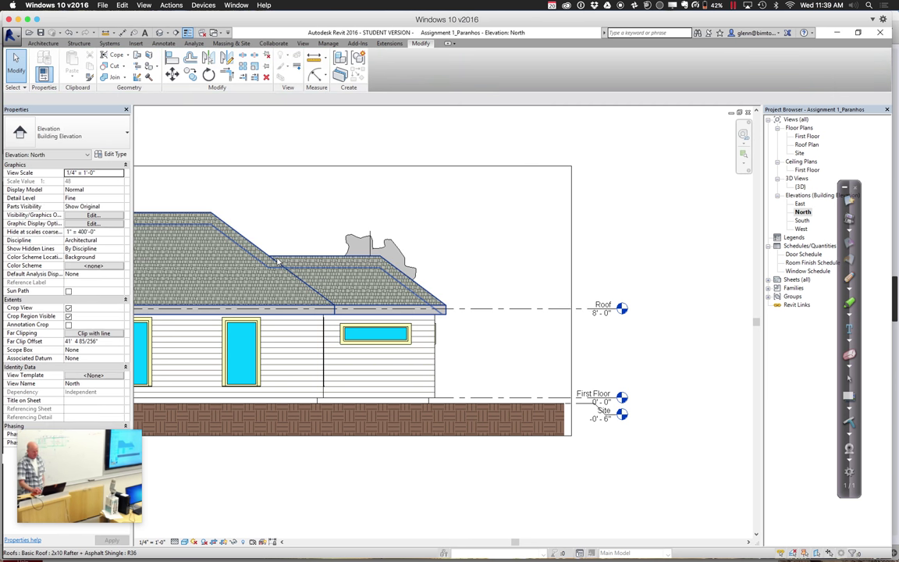
click(283, 249)
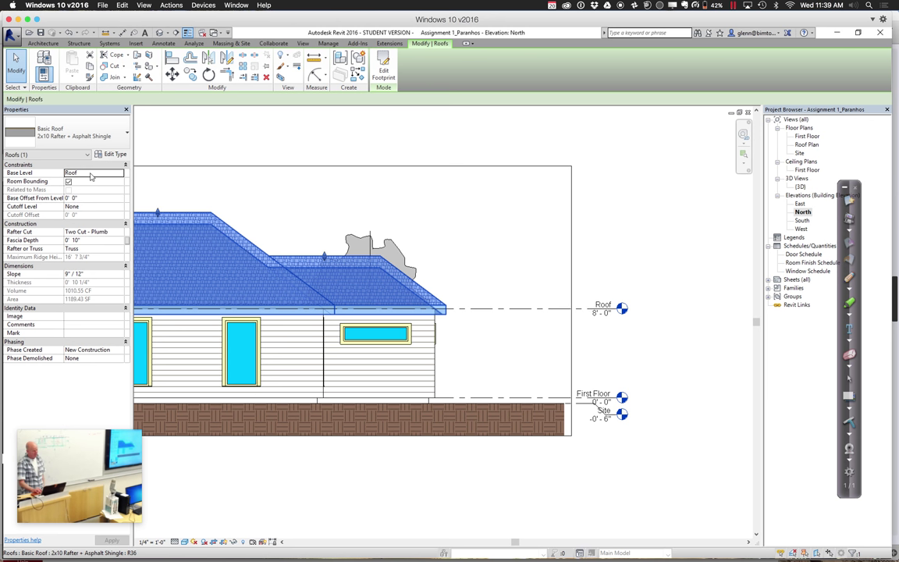
click(601, 314)
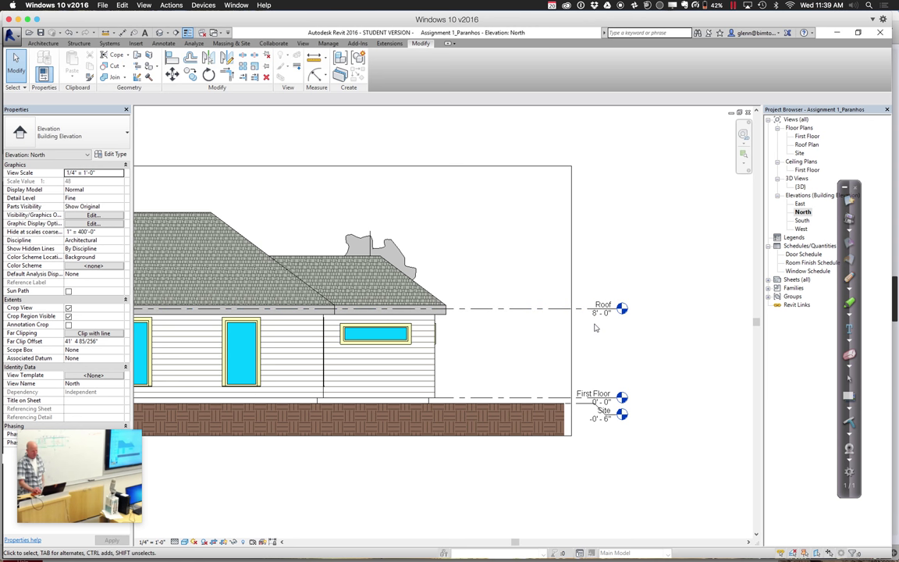
click(596, 314)
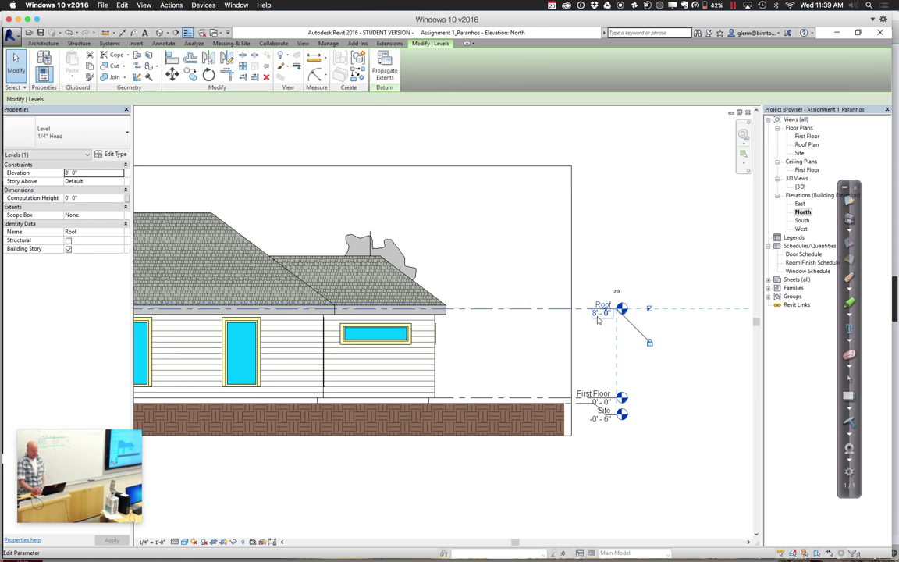
click(597, 316)
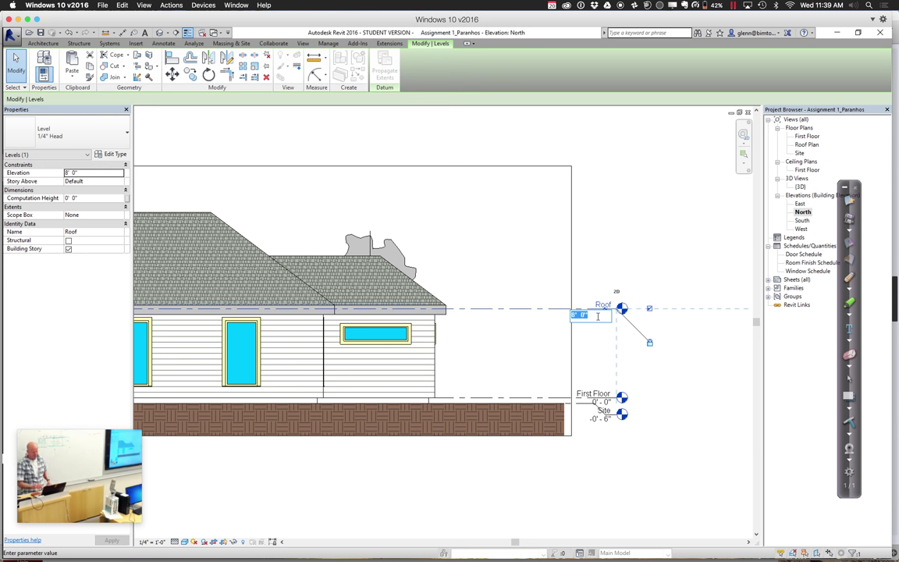
text(10)
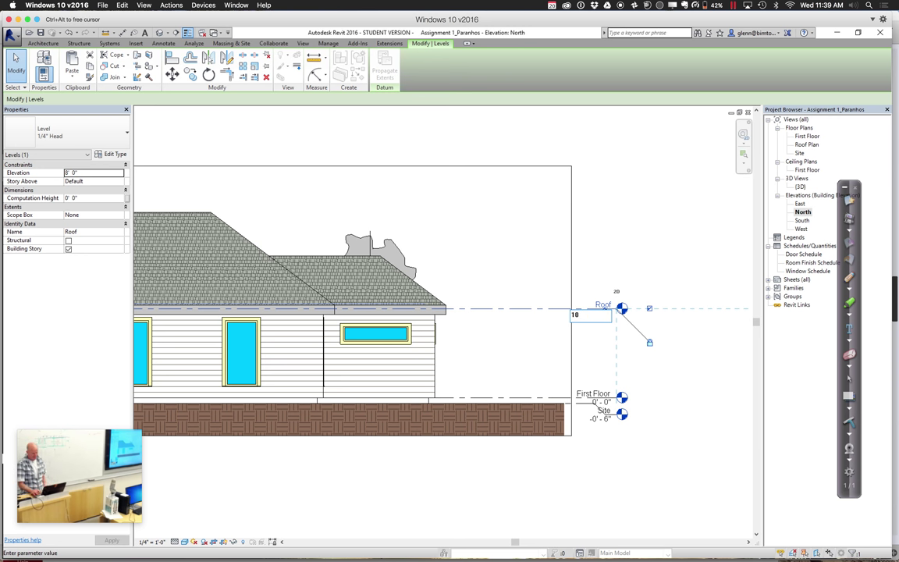
key(Return)
key(Escape)
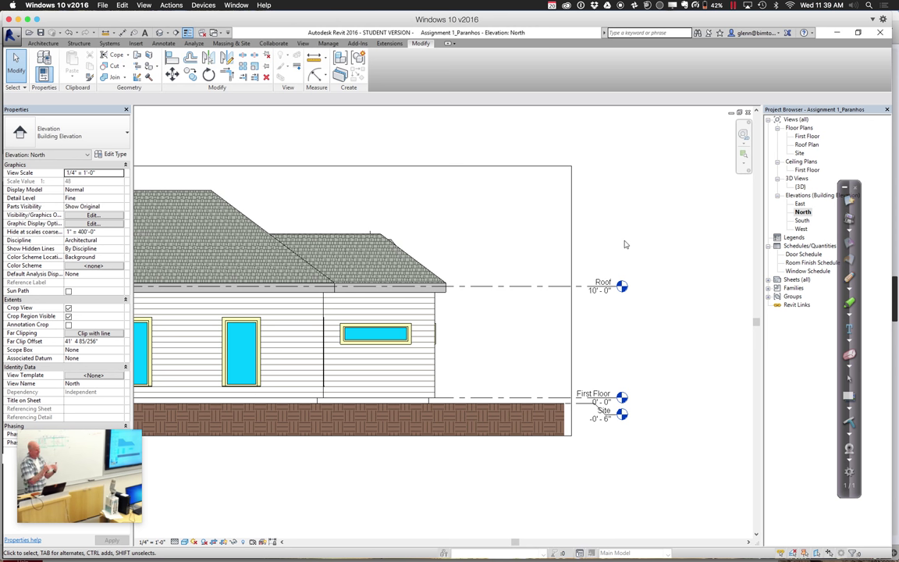
click(600, 282)
click(596, 291)
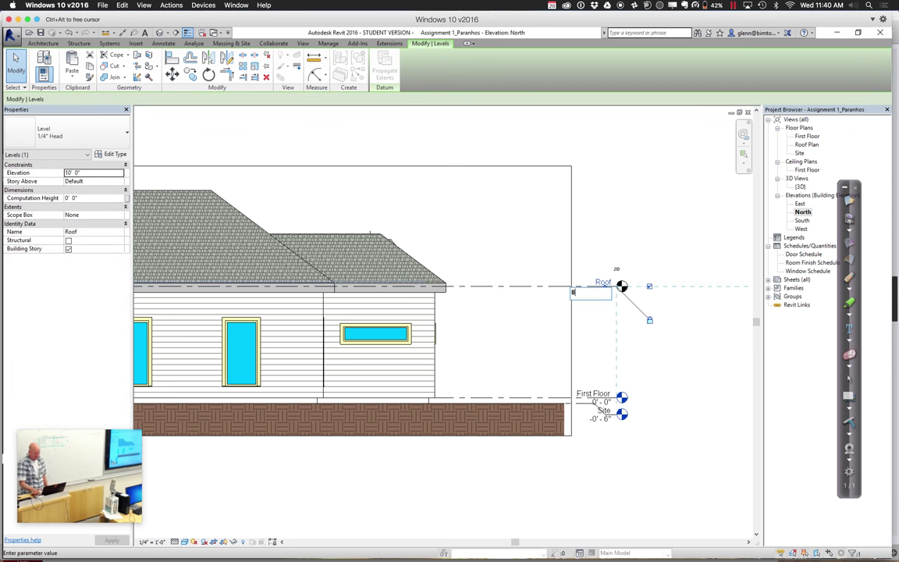
text(8)
key(Return)
click(622, 238)
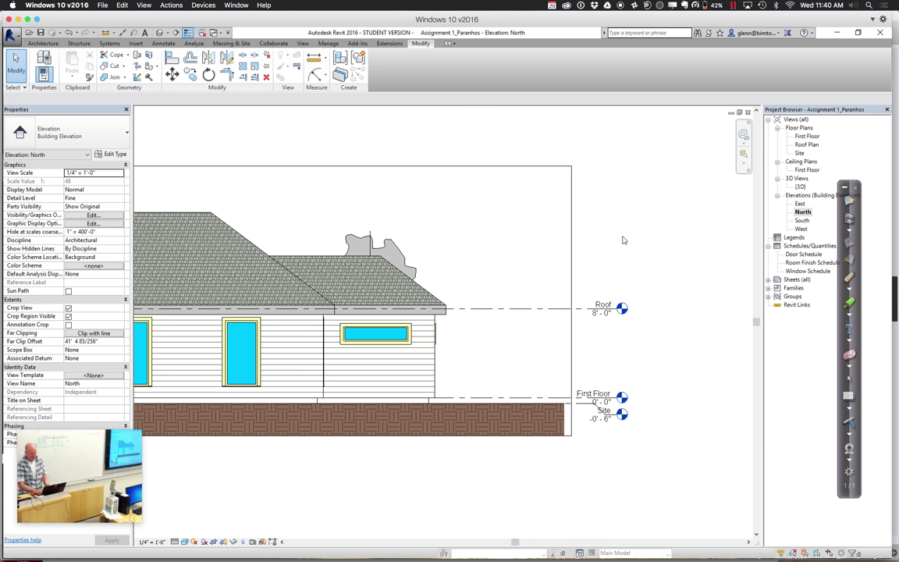
key(z)
key(f)
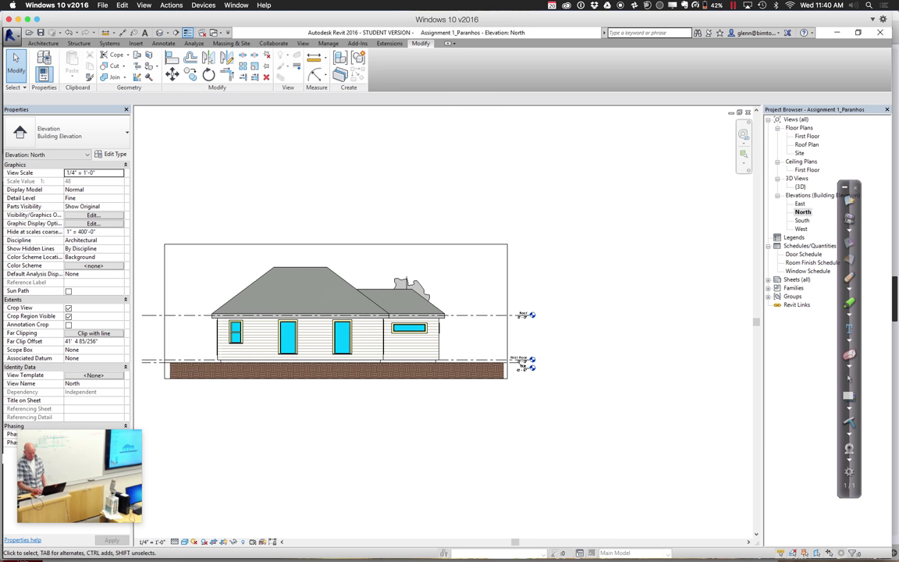
Go from the 3D view to the First Floor plan and zoom in on the left bathroom
click(160, 34)
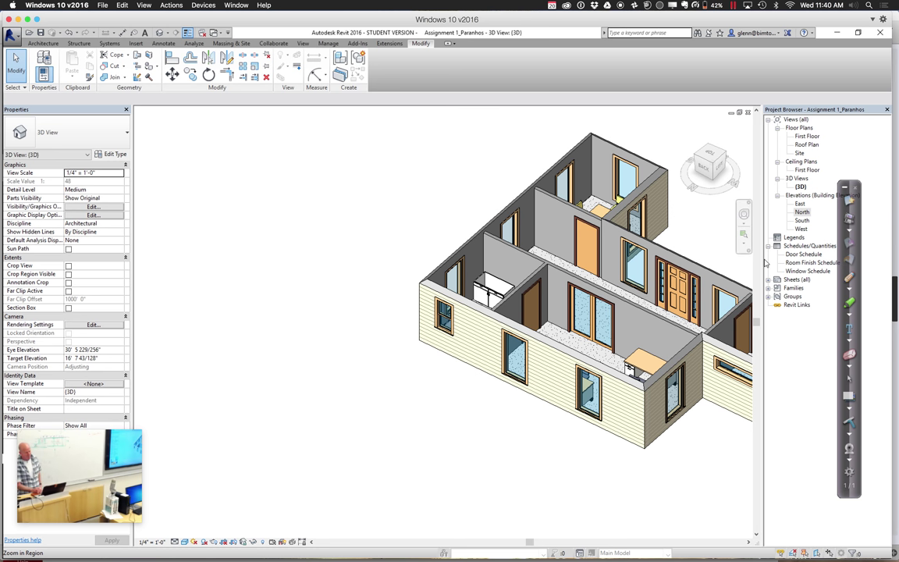
double_click(808, 138)
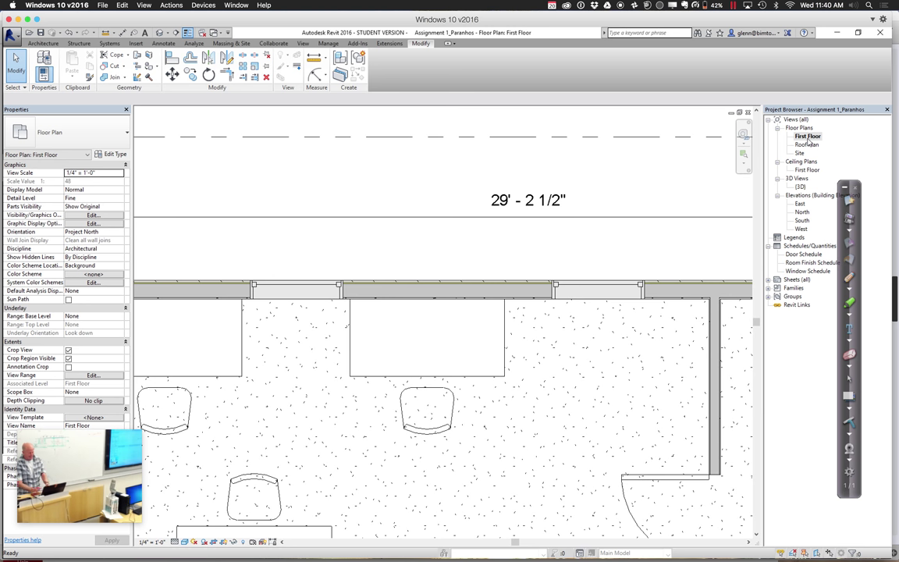
key(z)
key(f)
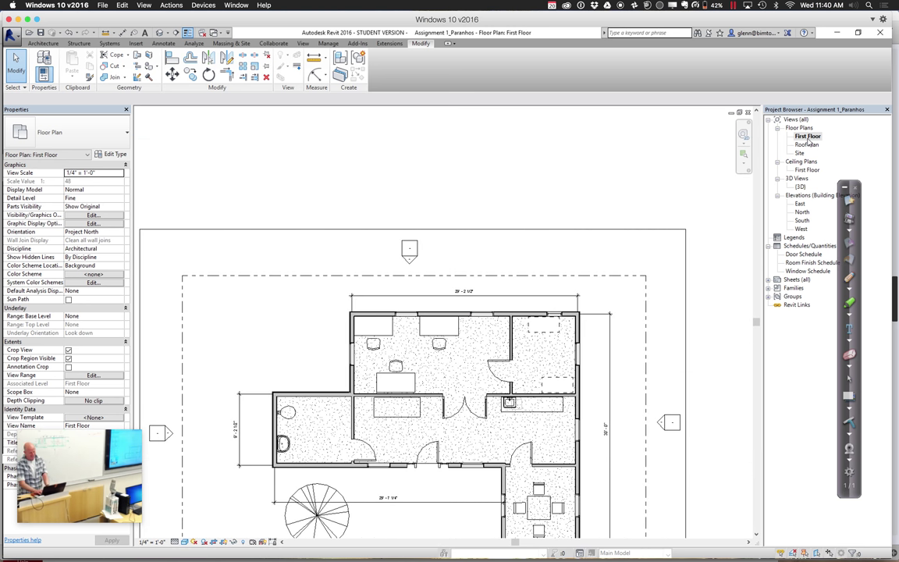
key(z)
key(r)
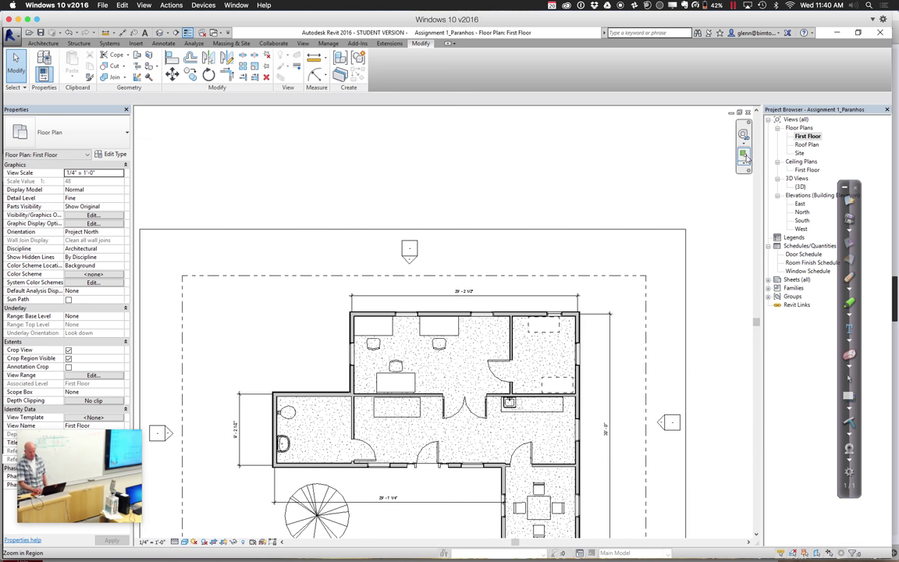
drag(256, 380, 355, 473)
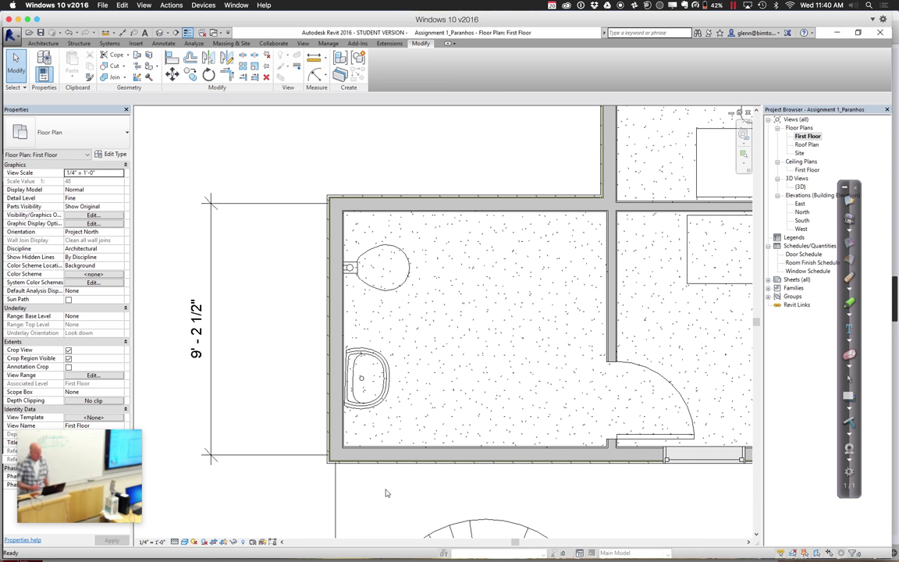
Draw a 2'-6" radius detail circle with the <Hidden> dashed line style in the bathroom
click(164, 43)
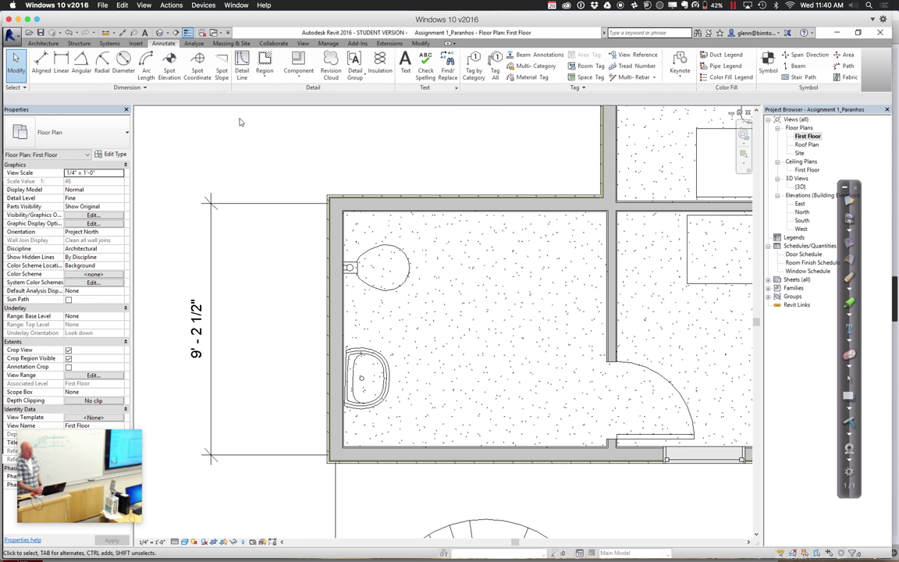
click(242, 71)
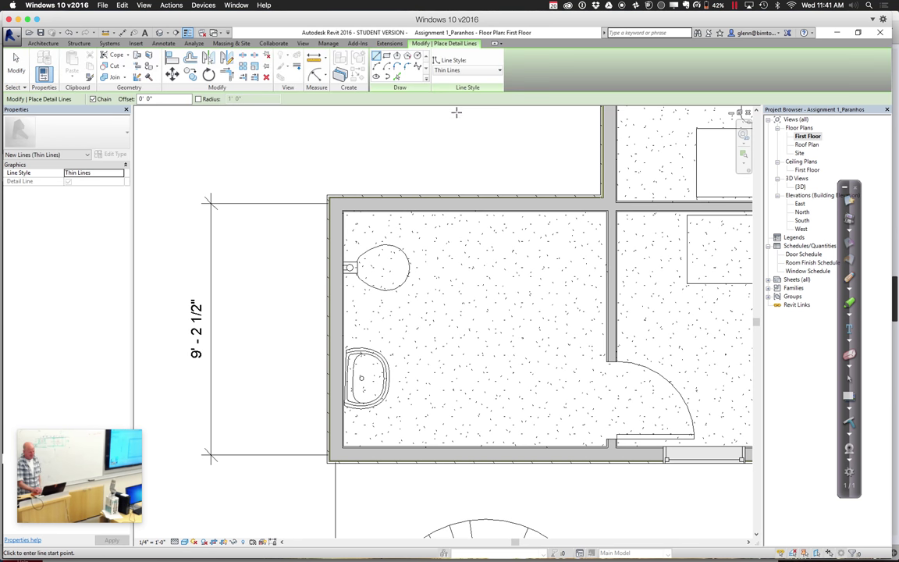
click(449, 70)
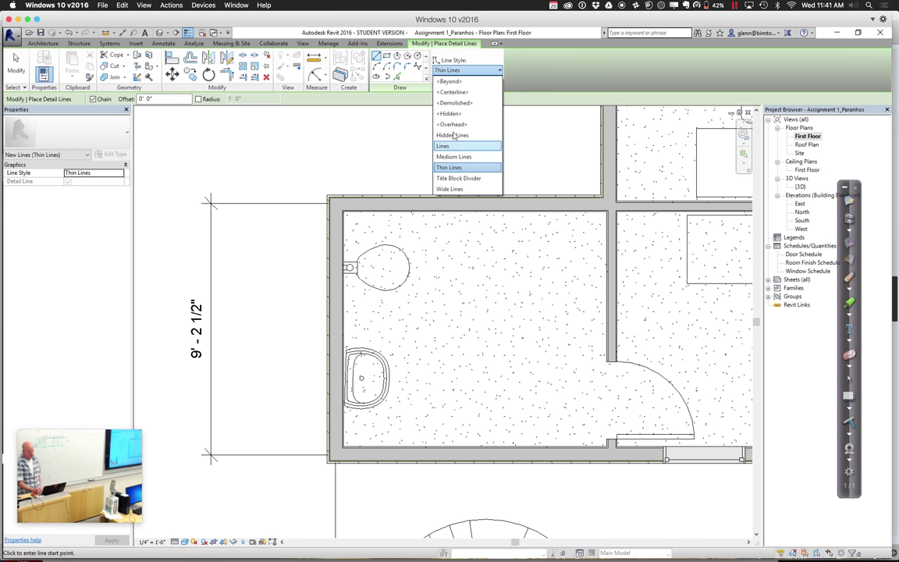
click(452, 115)
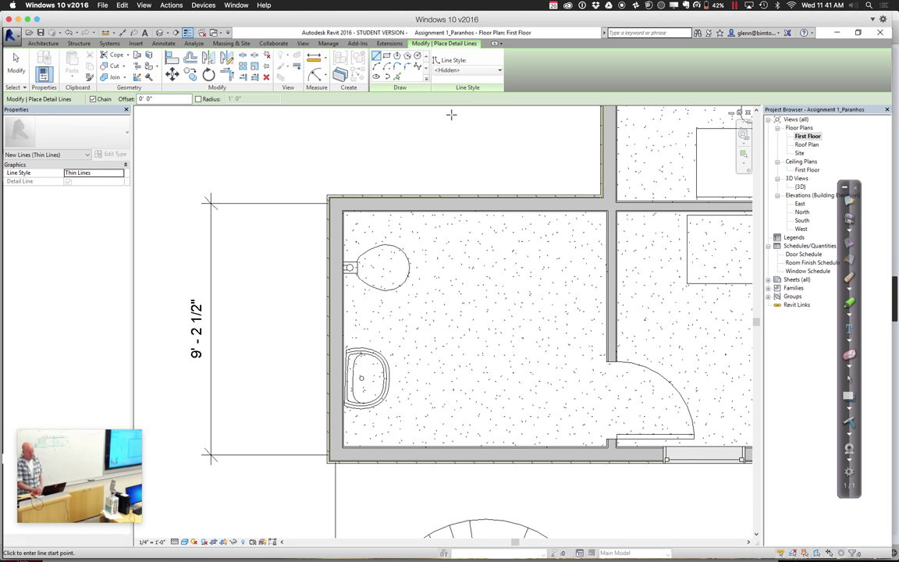
click(418, 57)
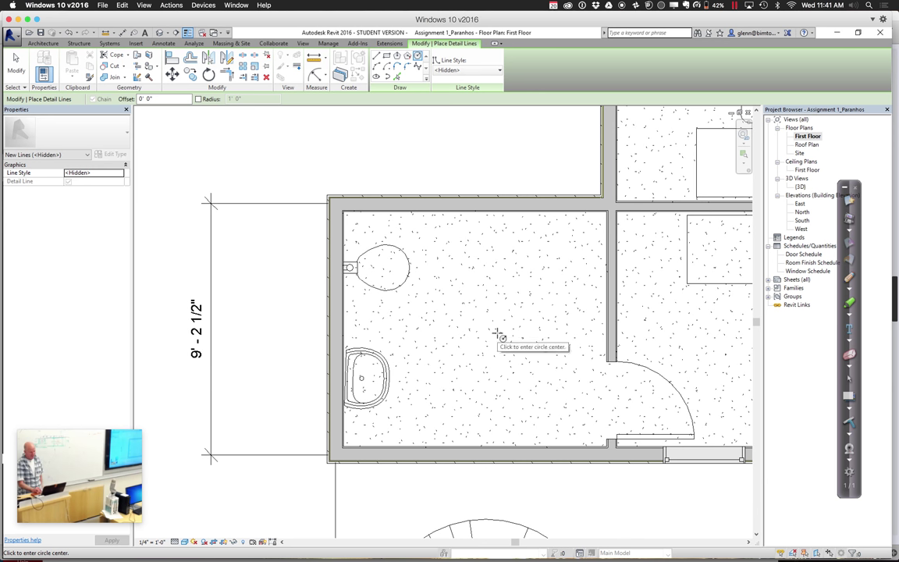
click(495, 332)
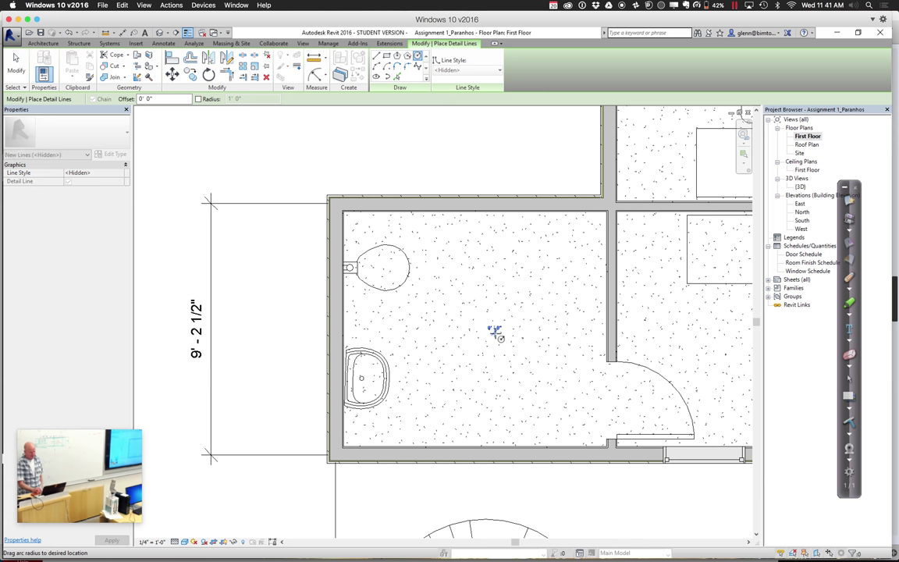
click(542, 386)
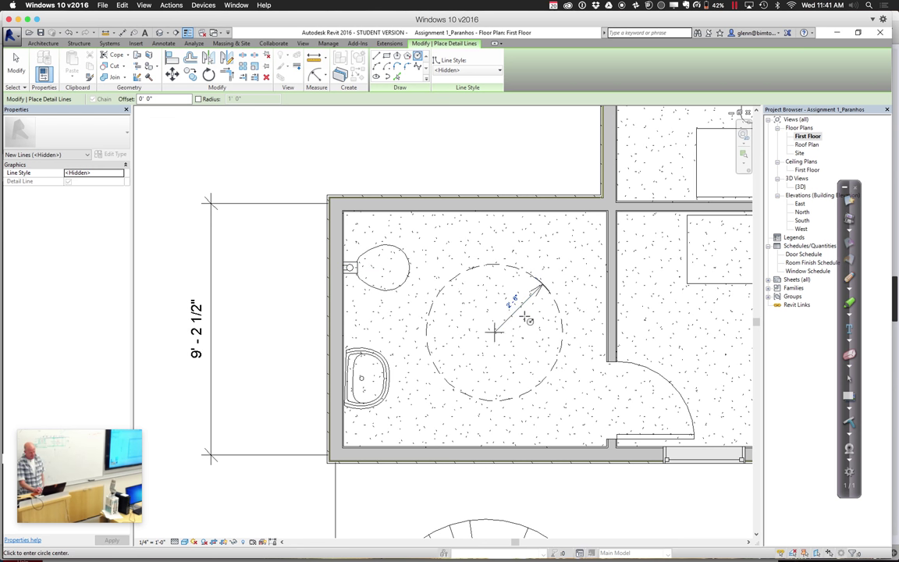
Delete the first dashed circle and its radius dimension
click(16, 64)
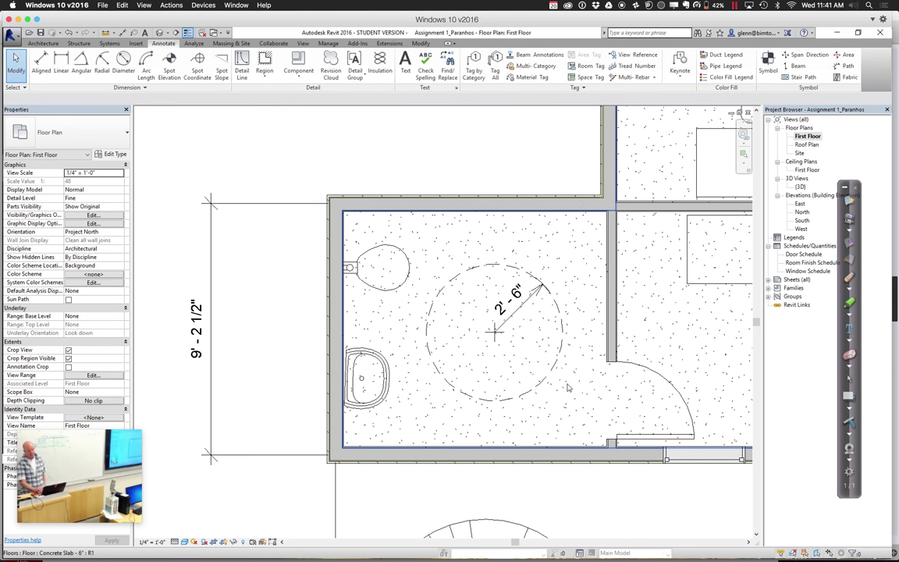
click(531, 307)
key(Delete)
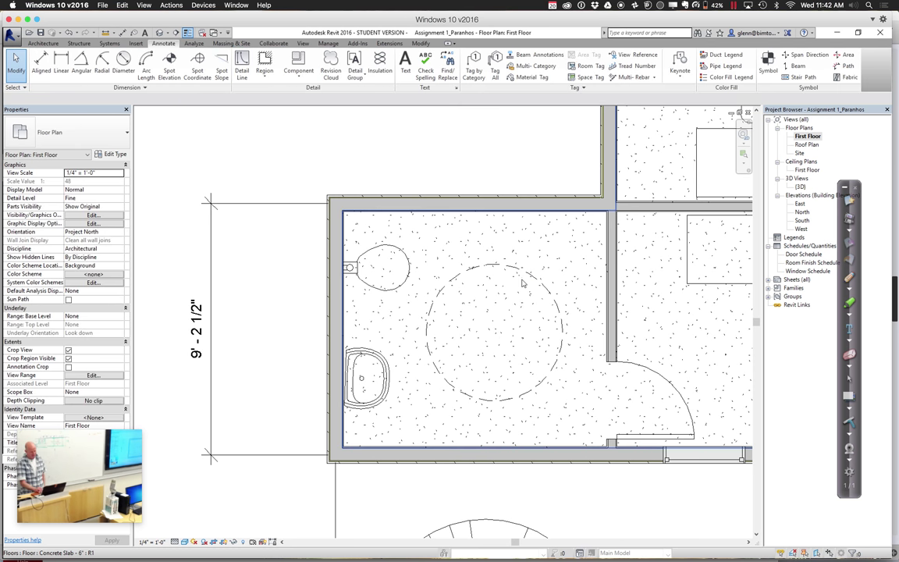
click(472, 262)
key(Delete)
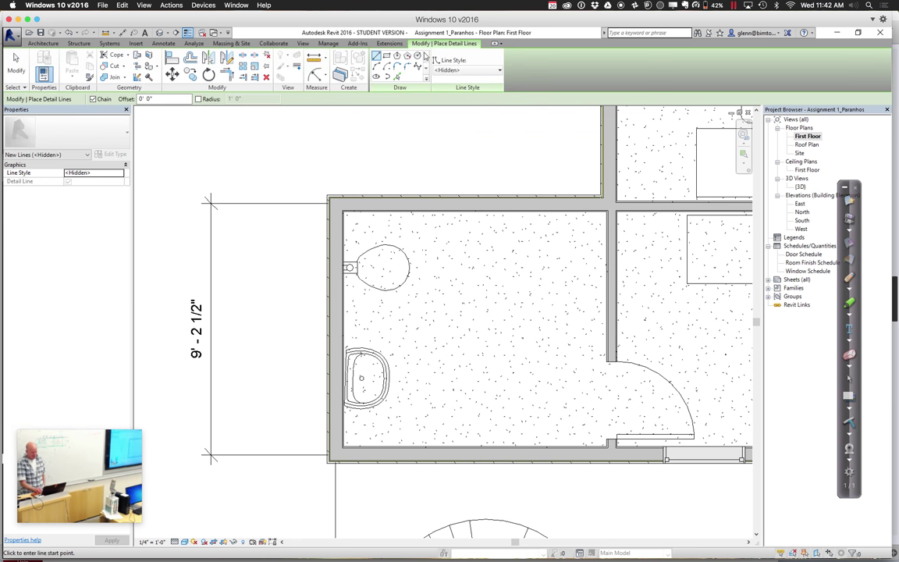
Redraw the dashed 2'-6" radius circle in the bathroom and make its radius dimension permanent
click(418, 57)
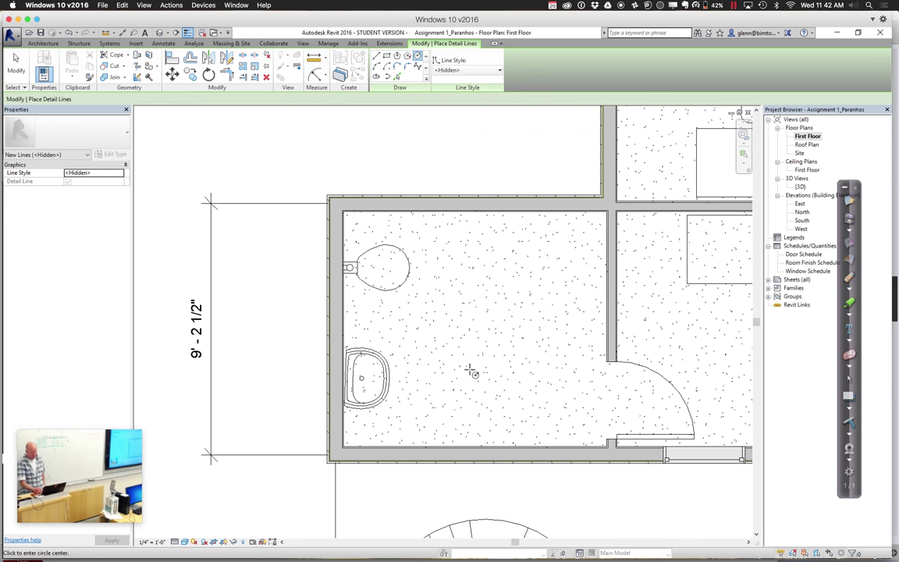
click(496, 326)
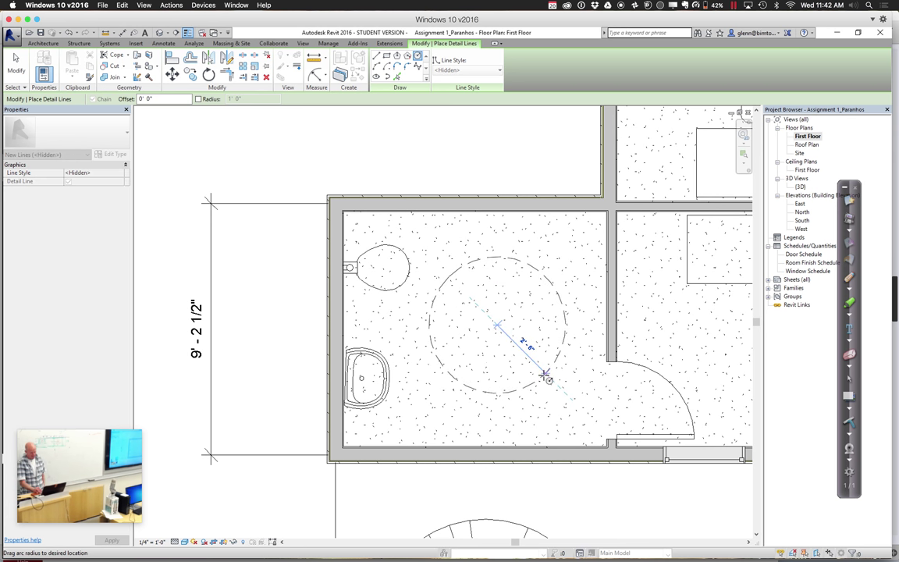
click(546, 377)
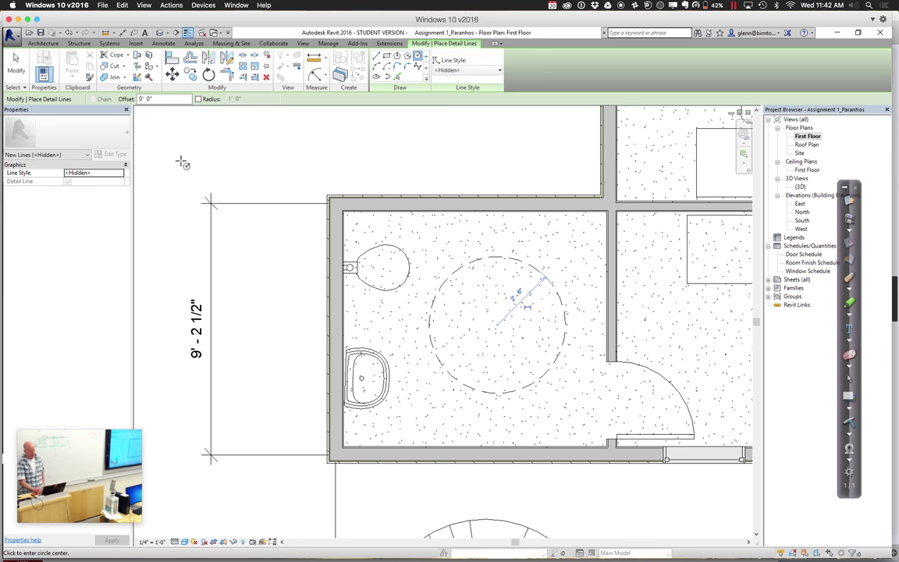
click(16, 65)
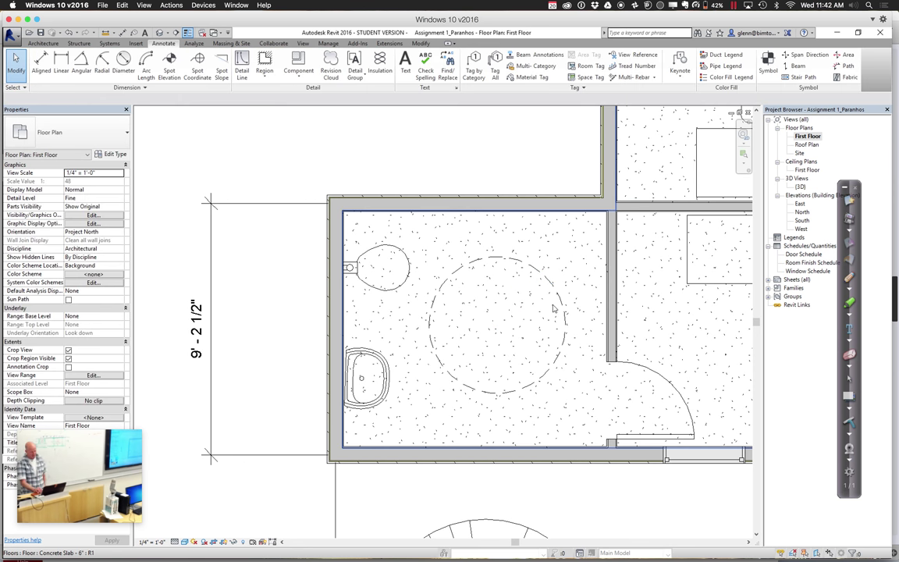
click(523, 267)
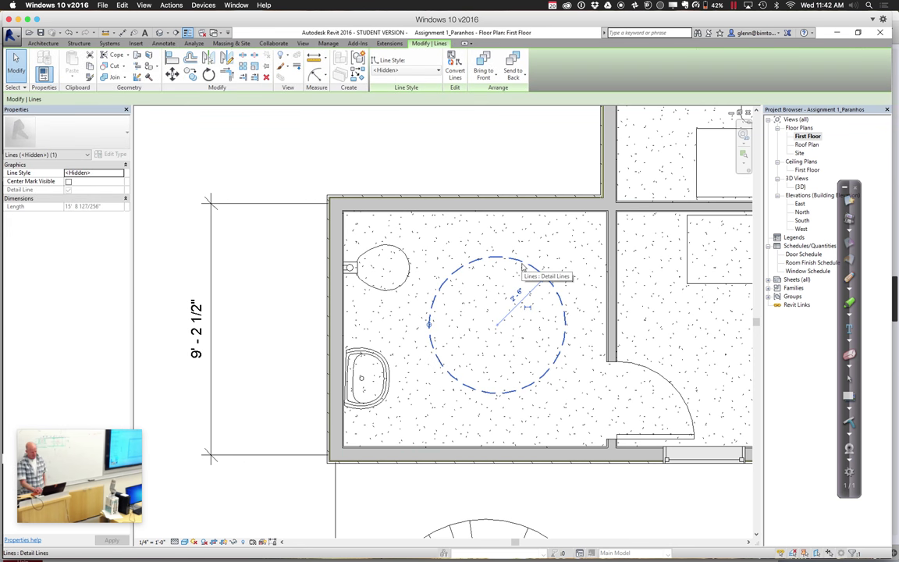
click(526, 311)
click(335, 149)
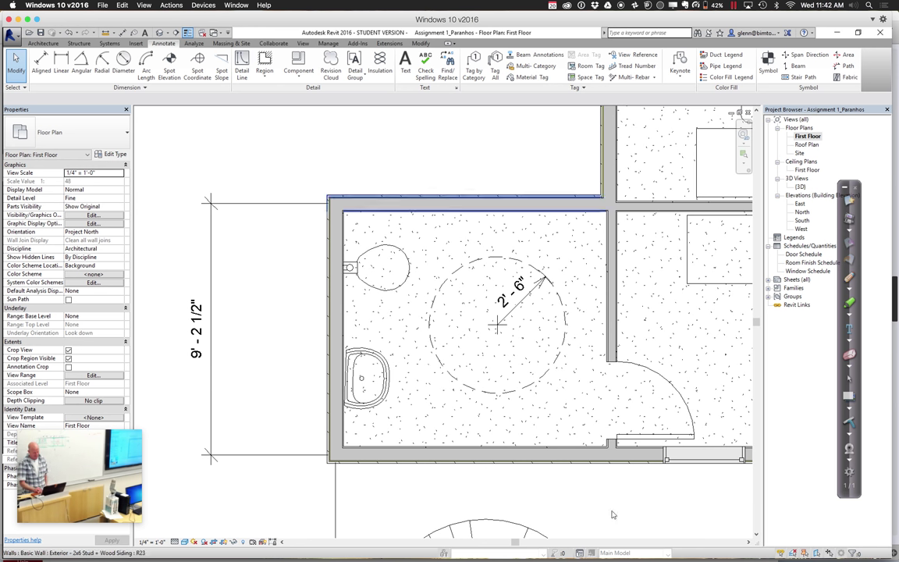
Move the circle down and right beside the door swing and delete its radial dimension
click(508, 396)
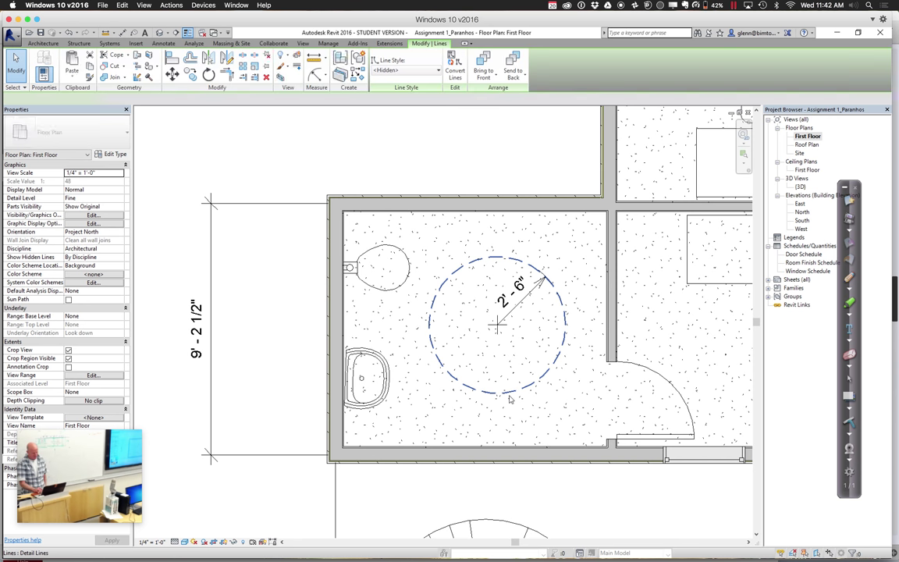
drag(505, 393, 487, 374)
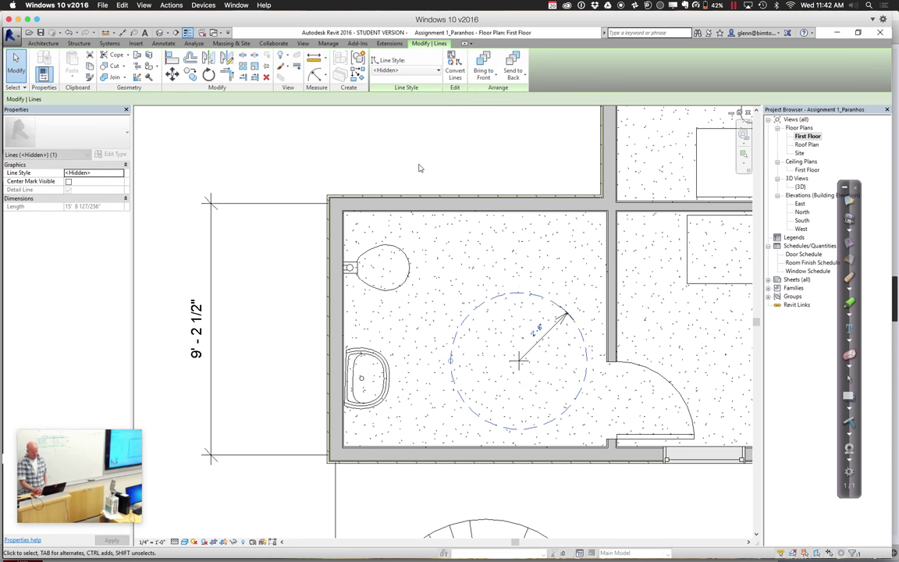
click(535, 332)
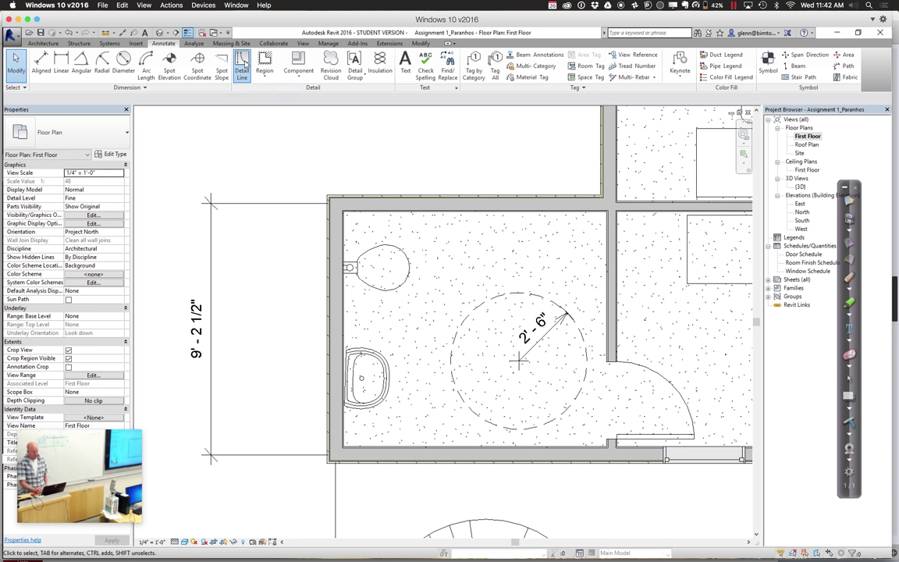
click(242, 66)
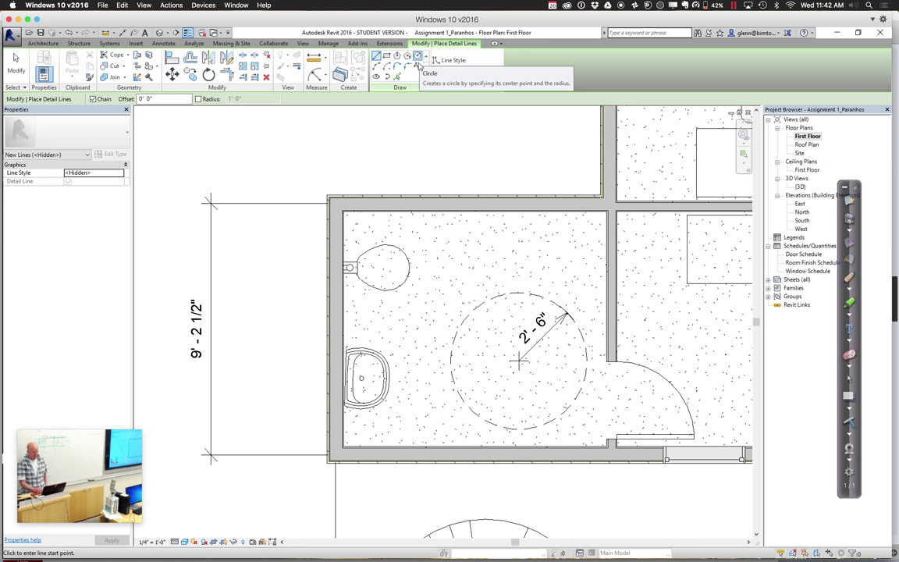
click(15, 64)
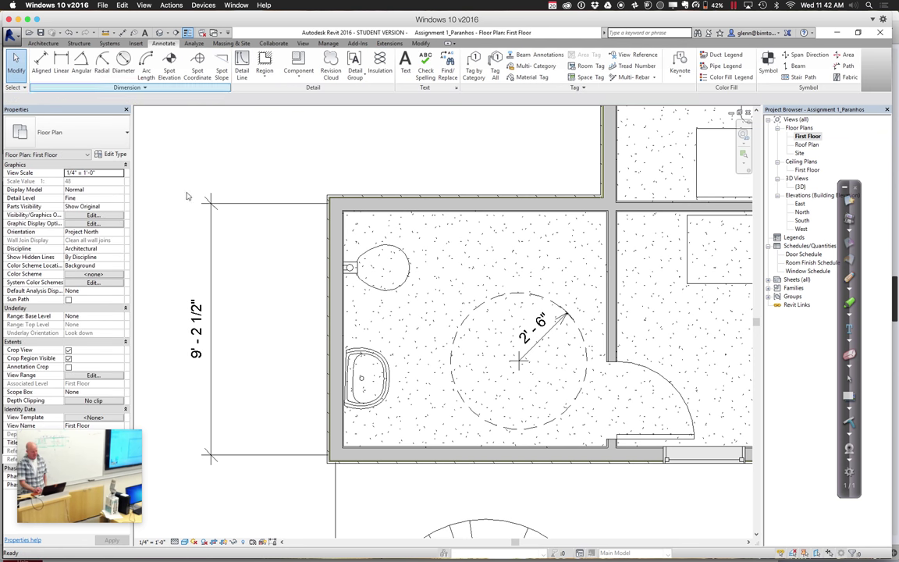
click(549, 341)
key(Delete)
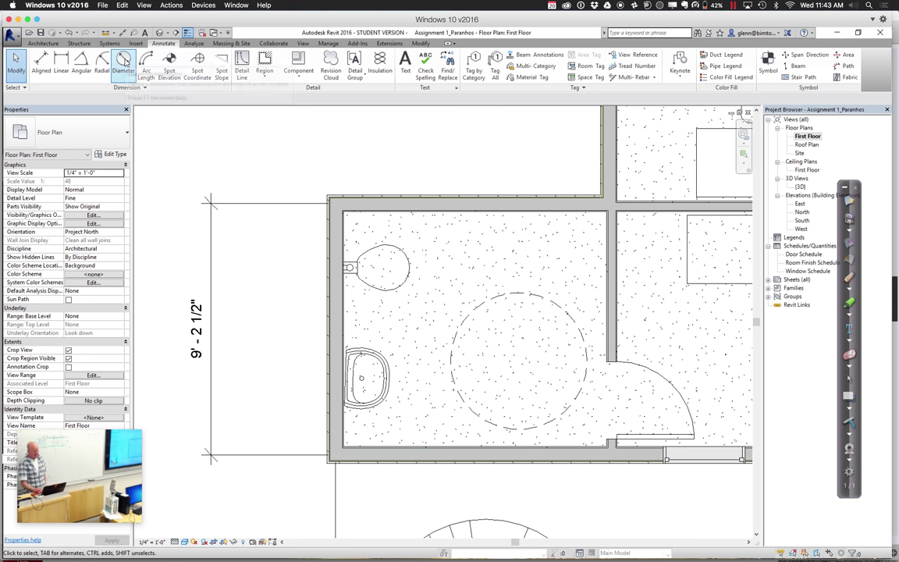
Label the dashed bathroom circle with a Ø 5'-0" diameter dimension
click(123, 64)
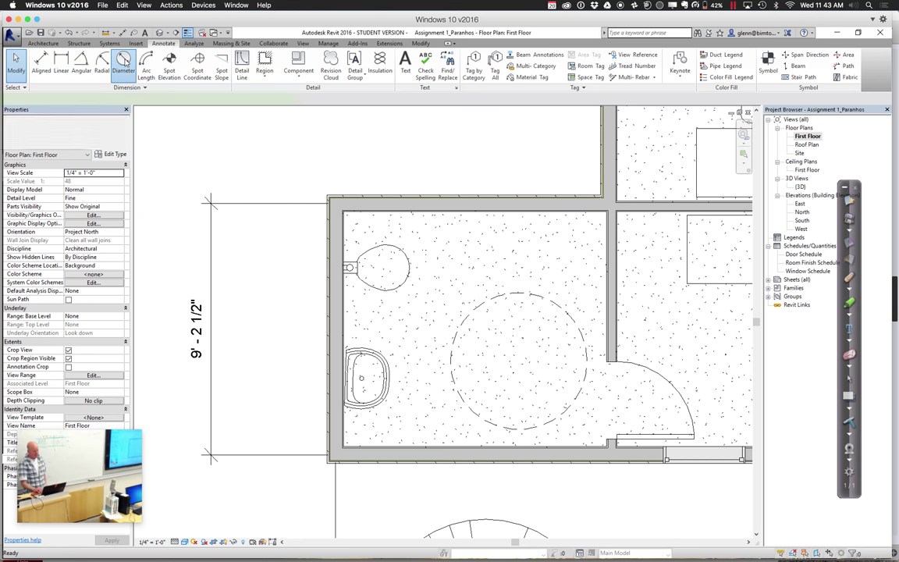
click(495, 300)
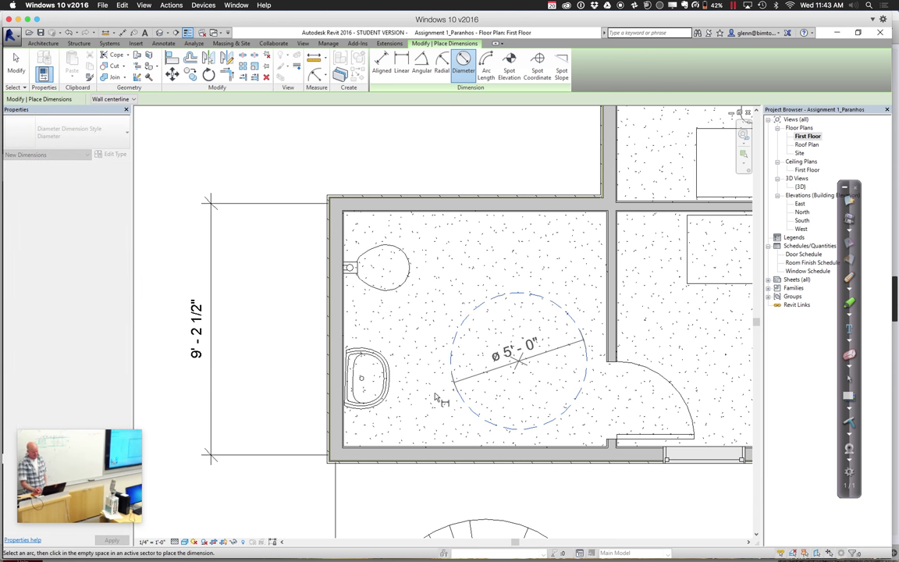
click(426, 299)
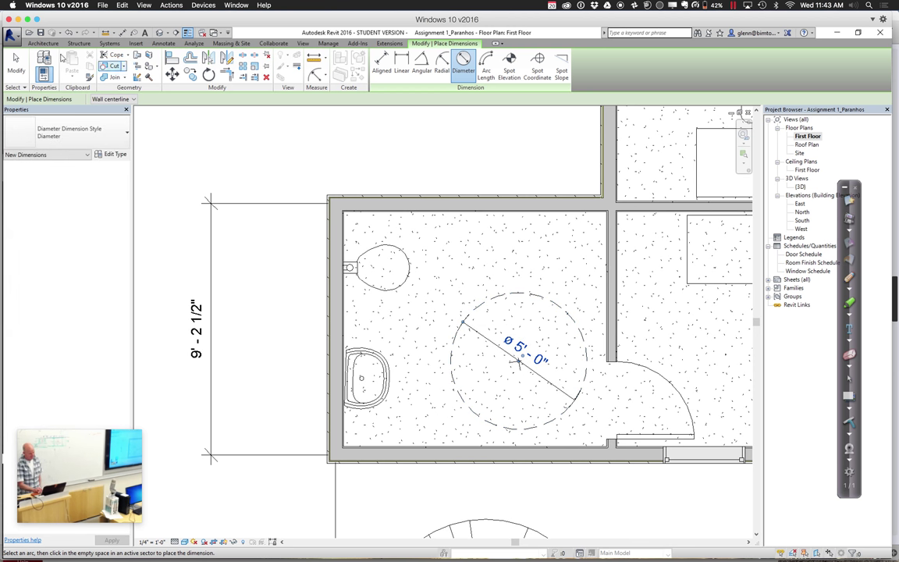
click(16, 69)
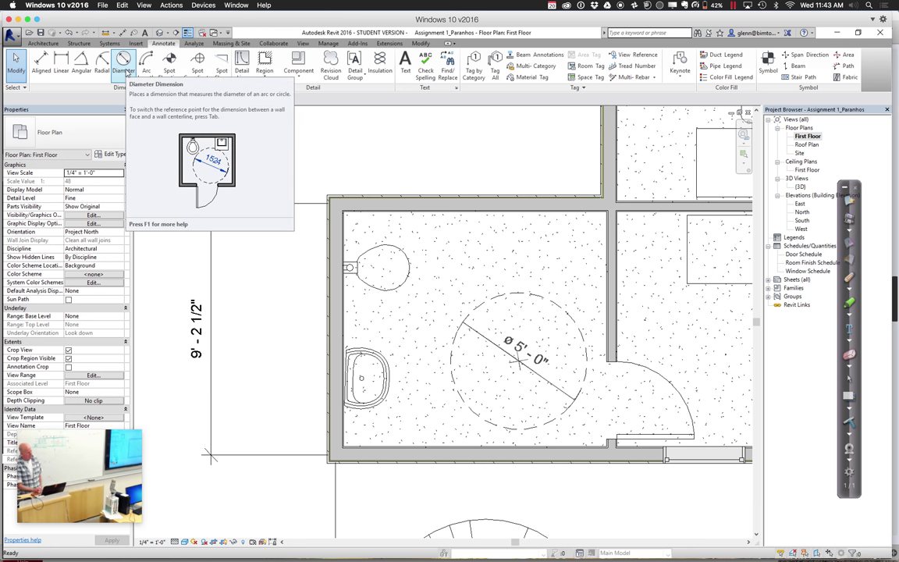
click(241, 66)
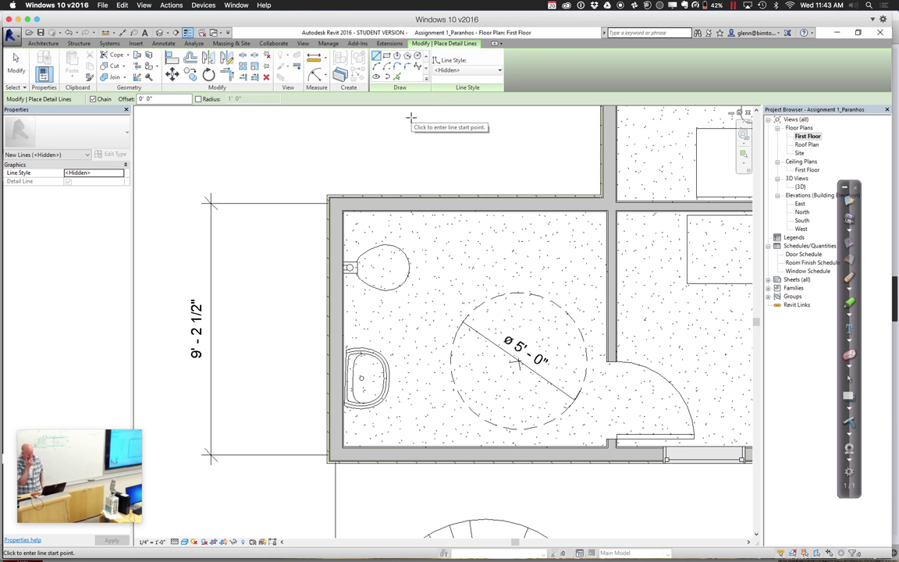
Zoom to the kitchen and move (MV) the countertop so its end meets the right wall
scroll(411, 117, down, 2)
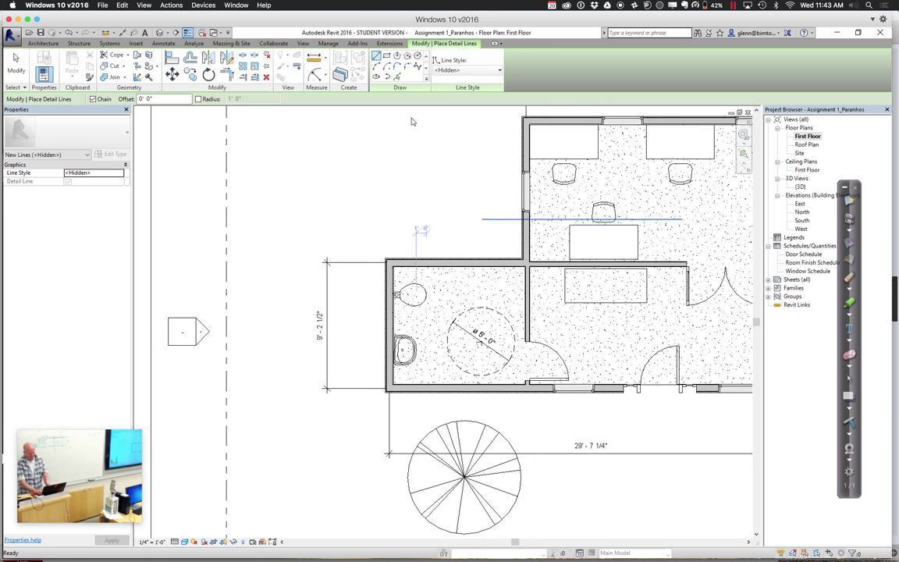
scroll(412, 117, down, 2)
click(743, 134)
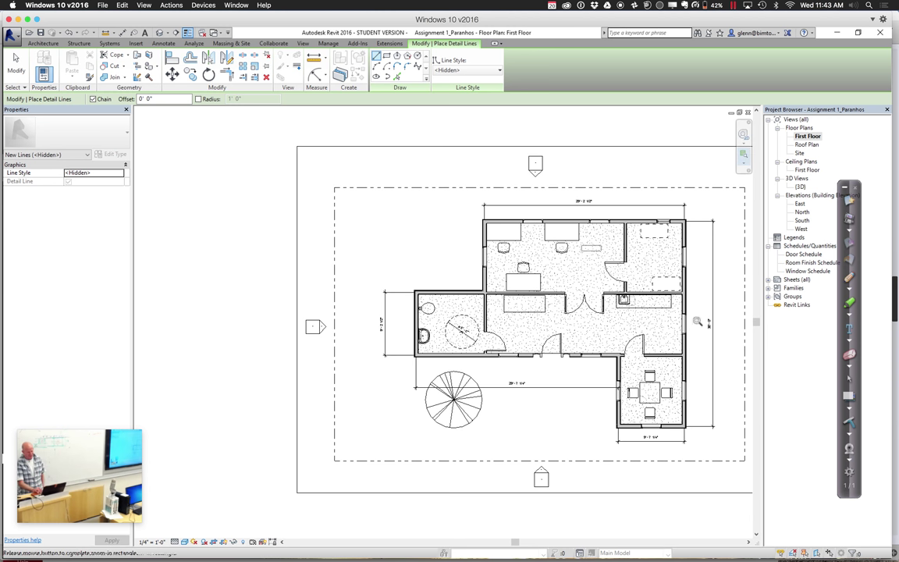
drag(523, 220, 648, 312)
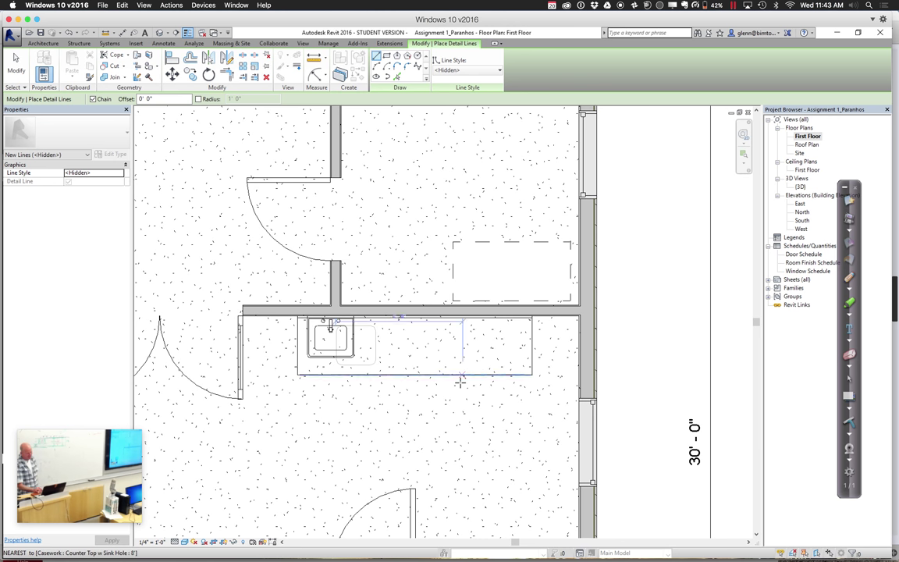
click(16, 64)
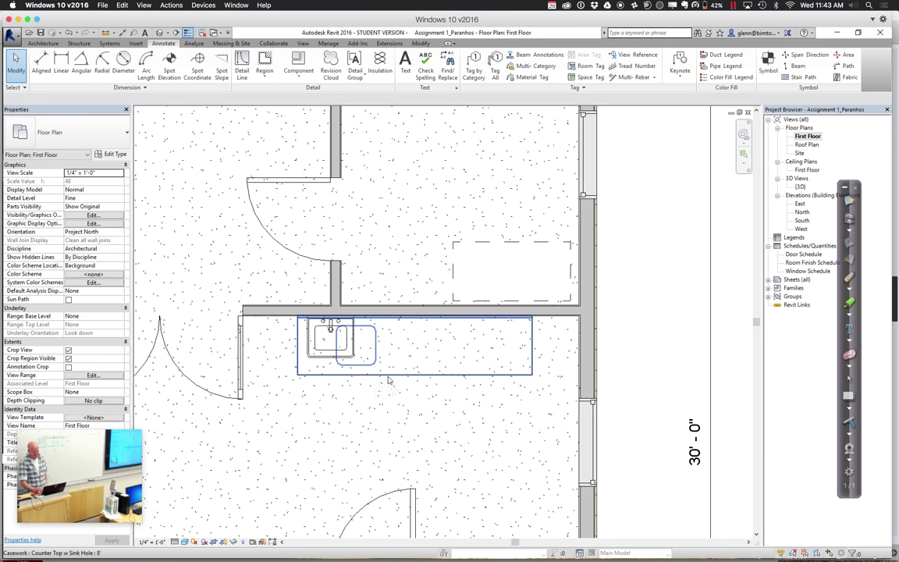
click(349, 338)
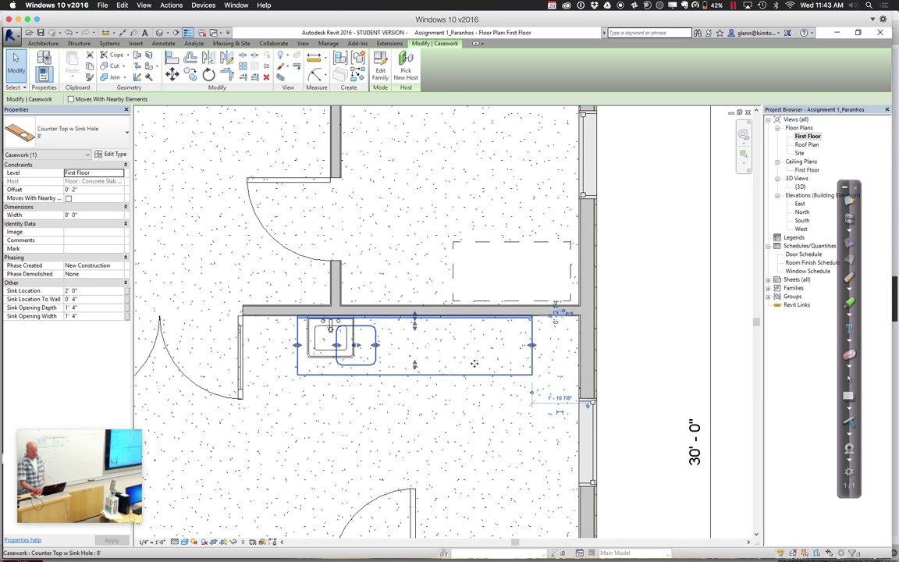
key(m)
key(v)
click(172, 74)
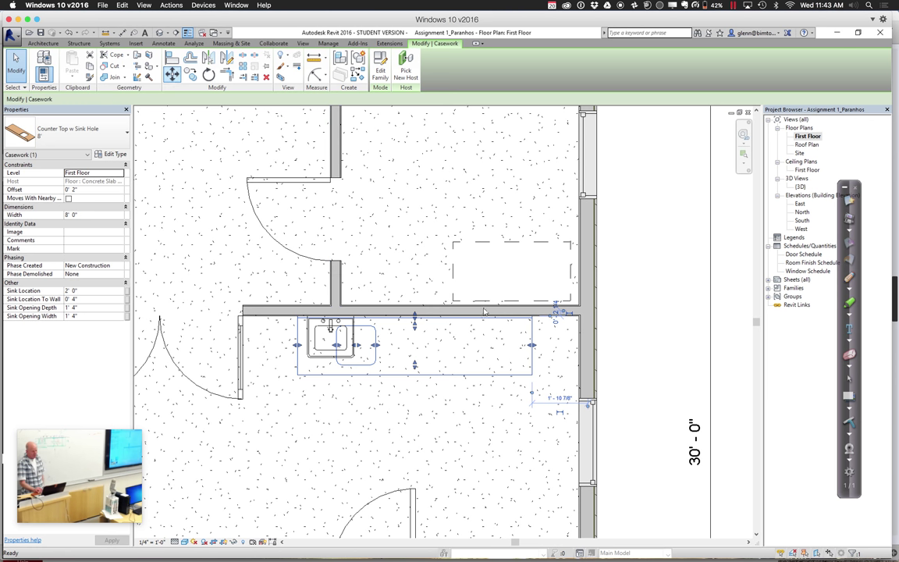
click(532, 319)
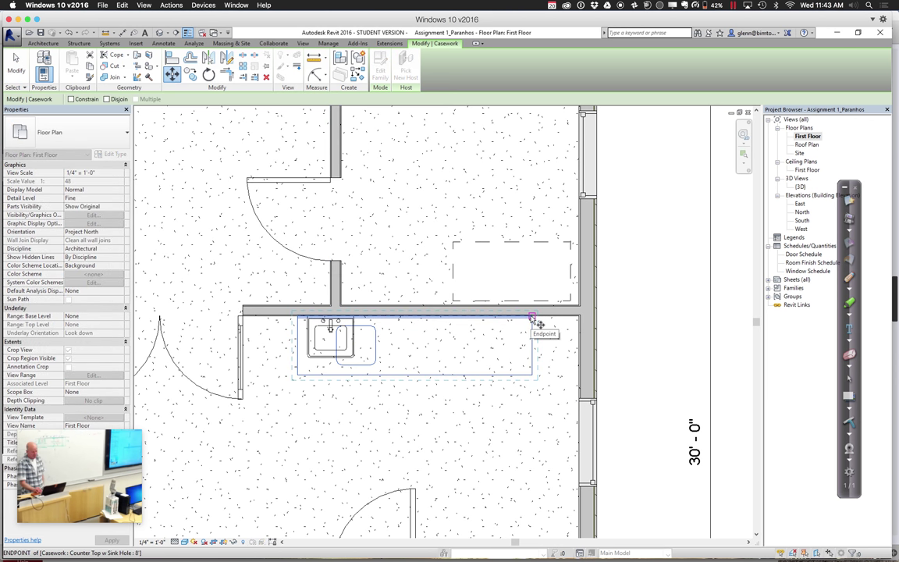
click(579, 318)
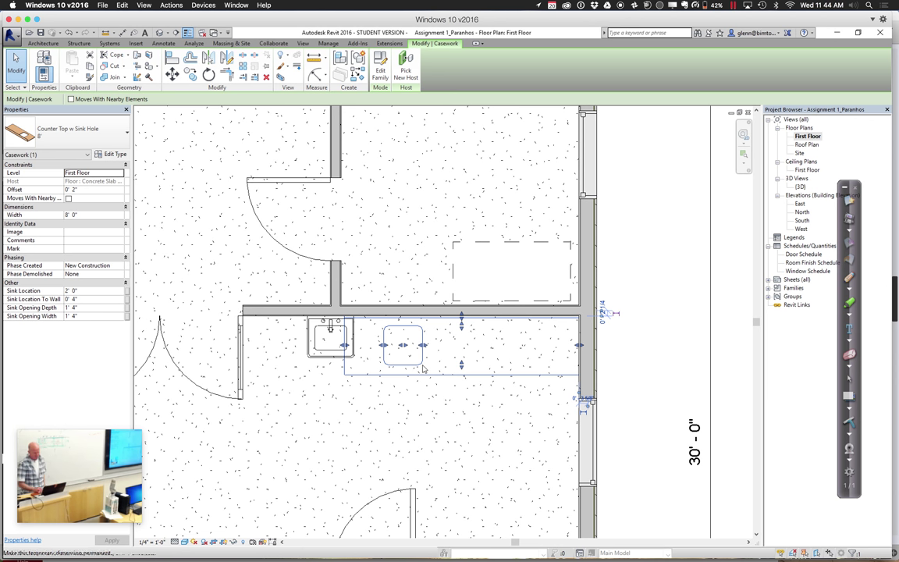
Stretch the countertop's left end to about 9'-6" and widen the sink cutout
drag(344, 344, 254, 339)
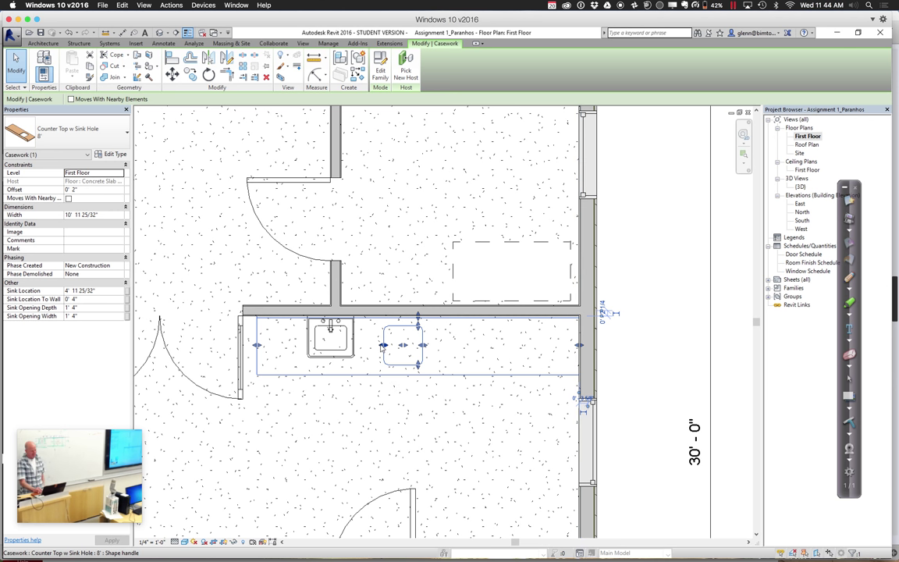
drag(383, 346, 307, 341)
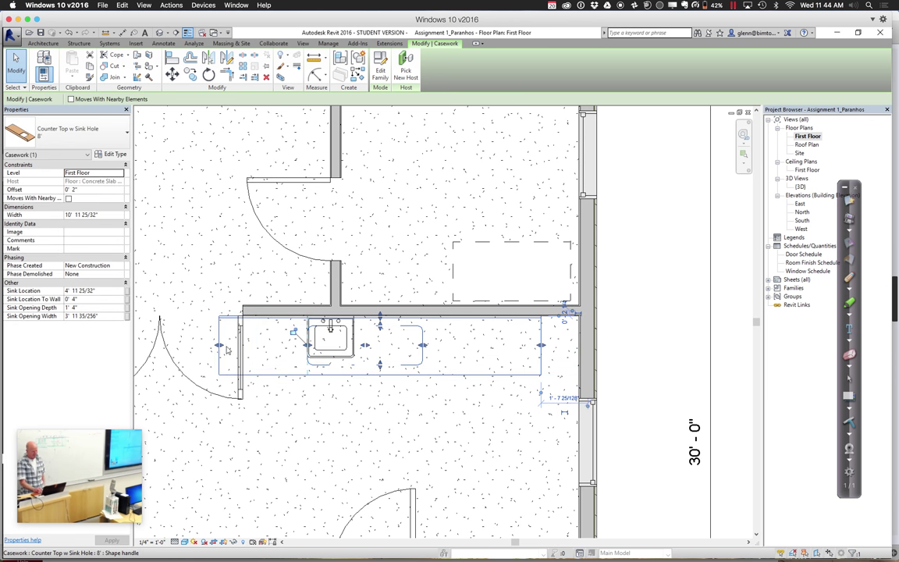
drag(227, 350, 261, 349)
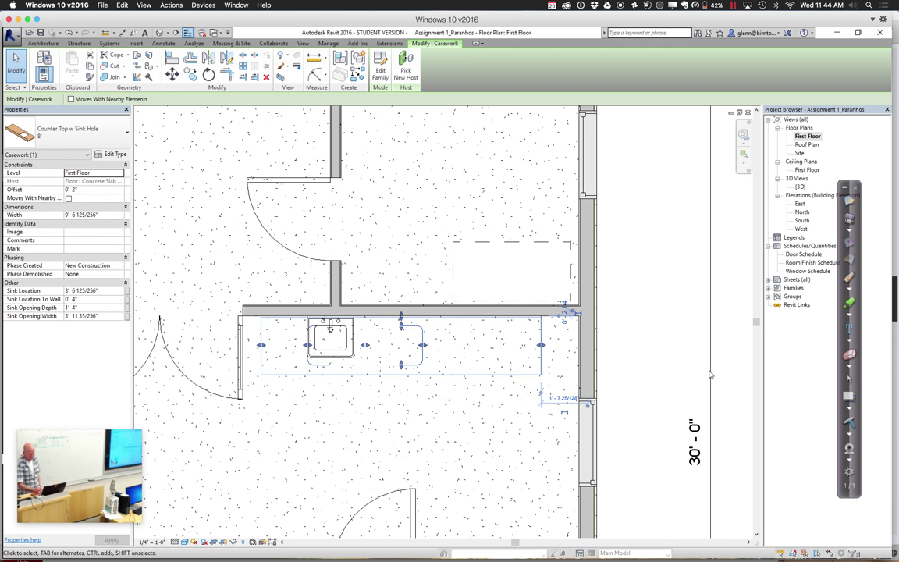
click(684, 380)
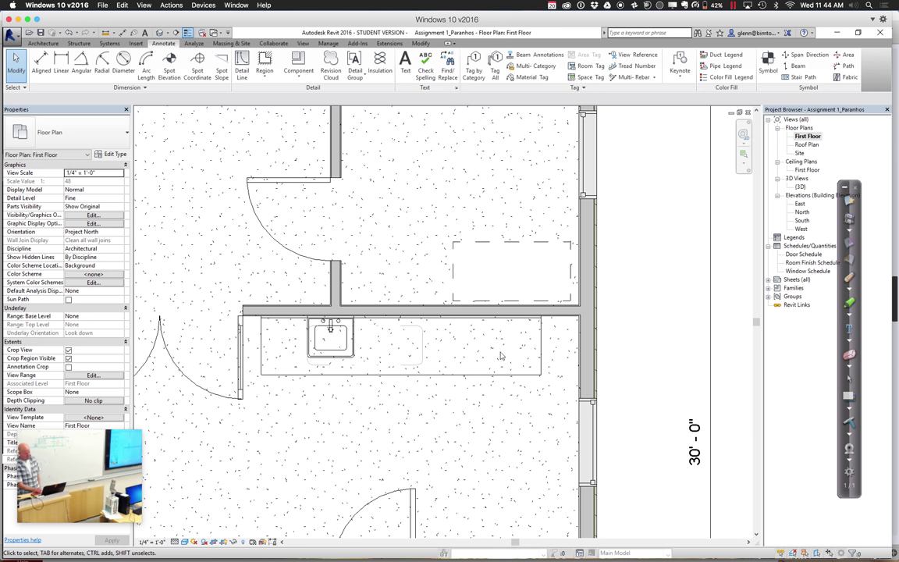
click(326, 358)
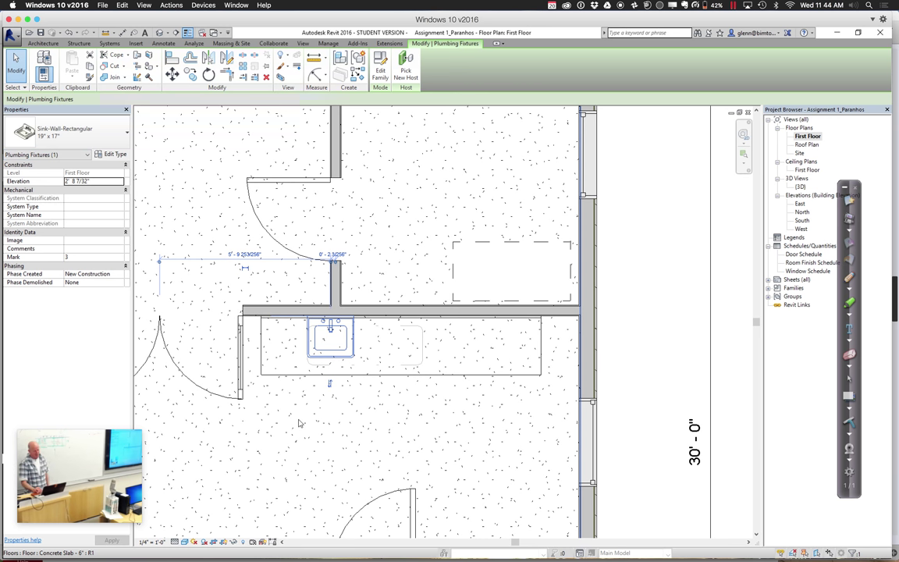
Place a Sink Lab 16" x 16" x 10" component on the kitchen counter
click(291, 382)
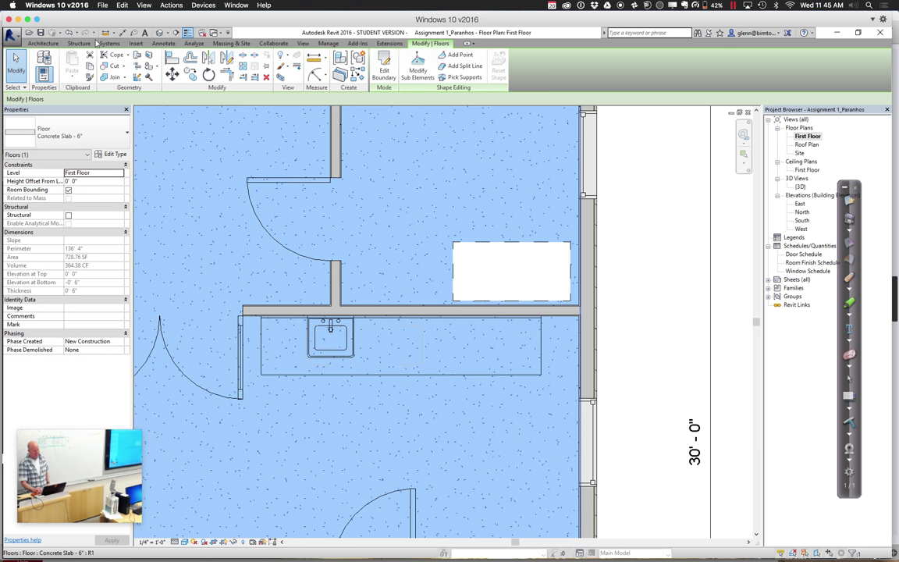
click(47, 44)
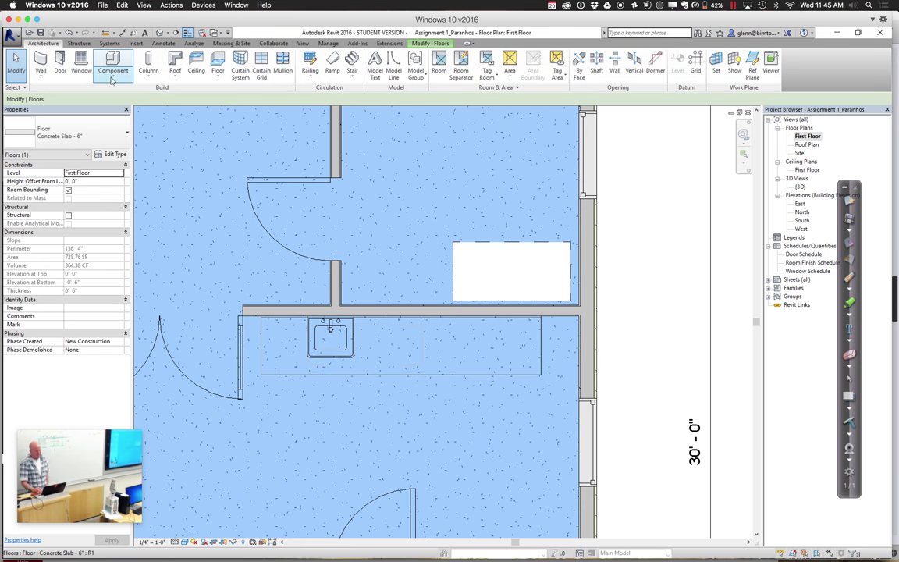
click(113, 67)
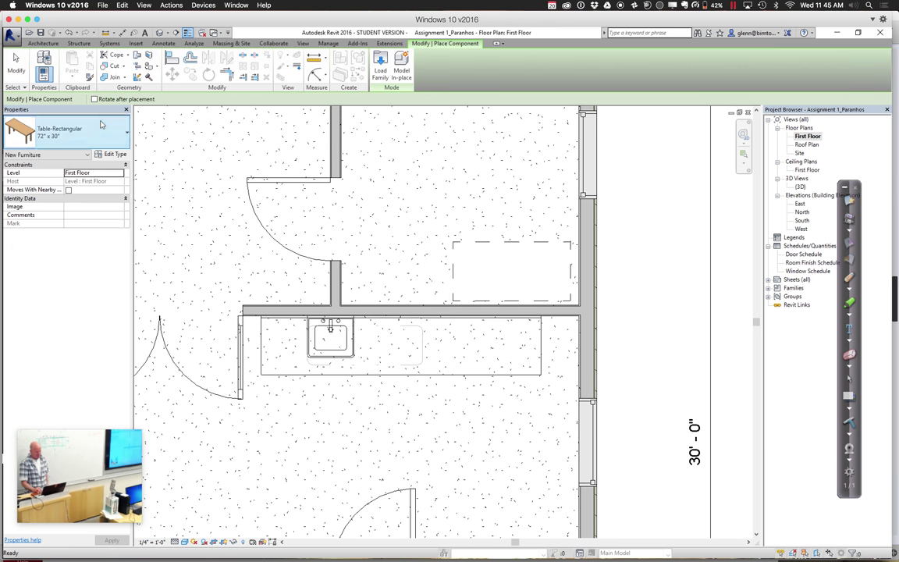
click(100, 129)
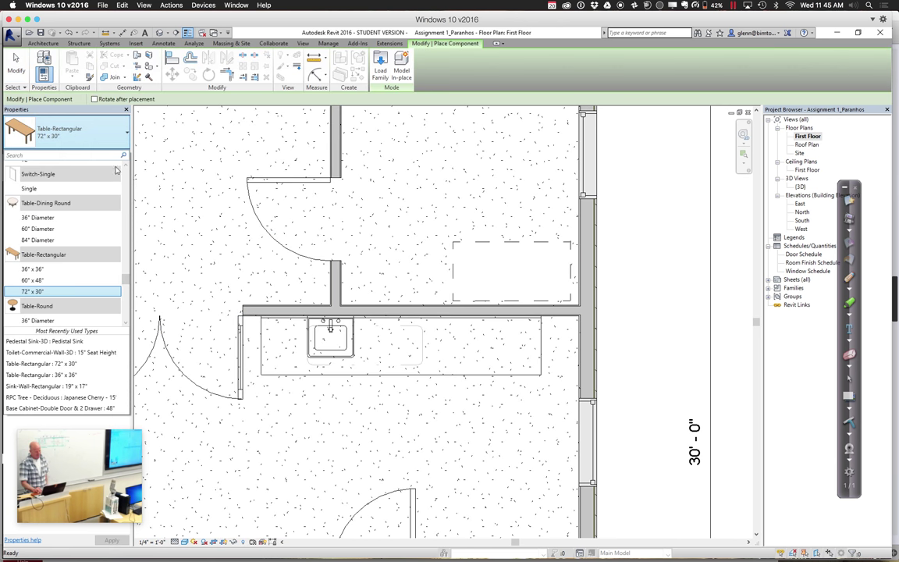
scroll(127, 278, up, 5)
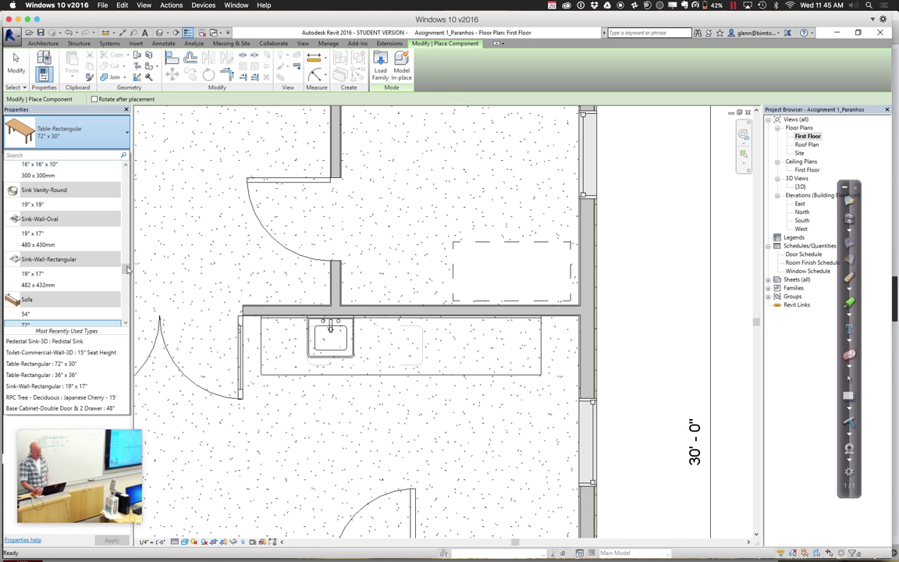
scroll(127, 269, up, 4)
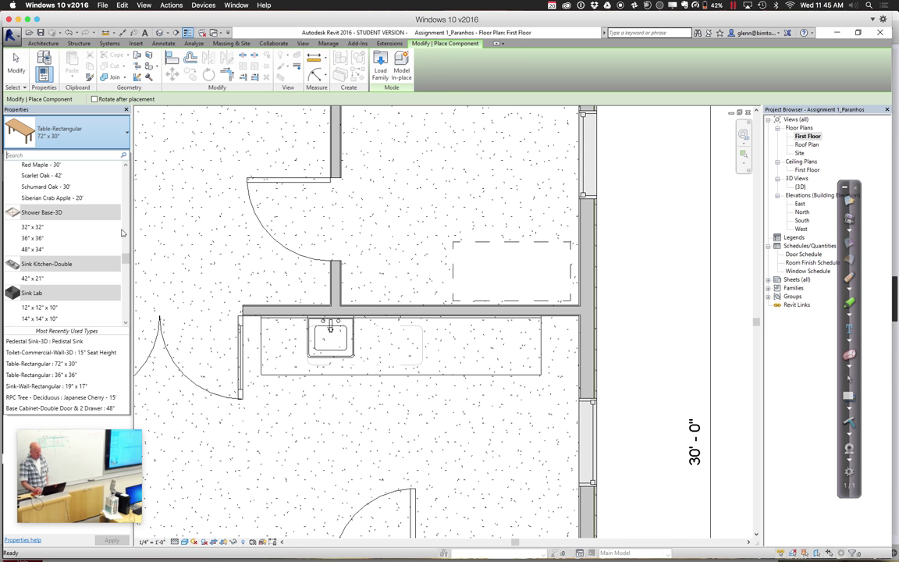
scroll(126, 325, down, 2)
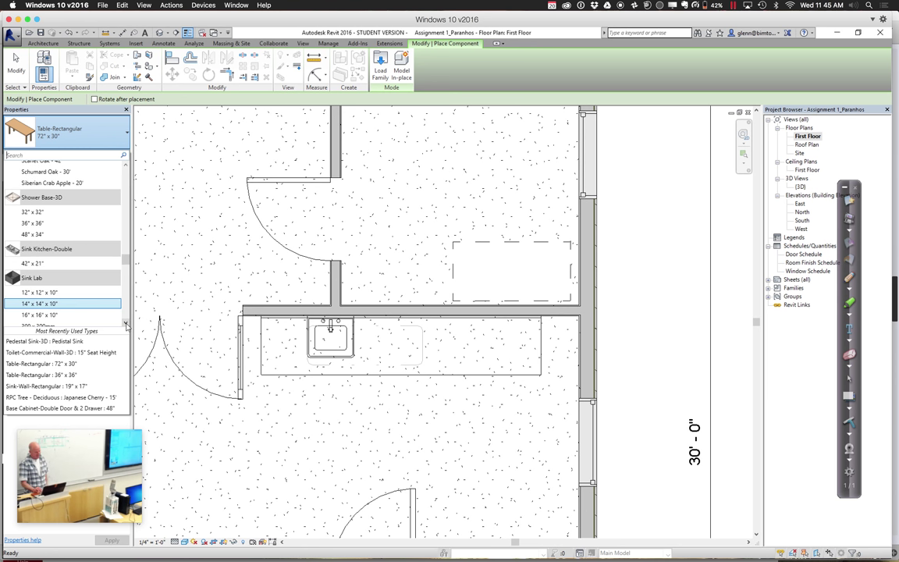
mouse_move(48, 311)
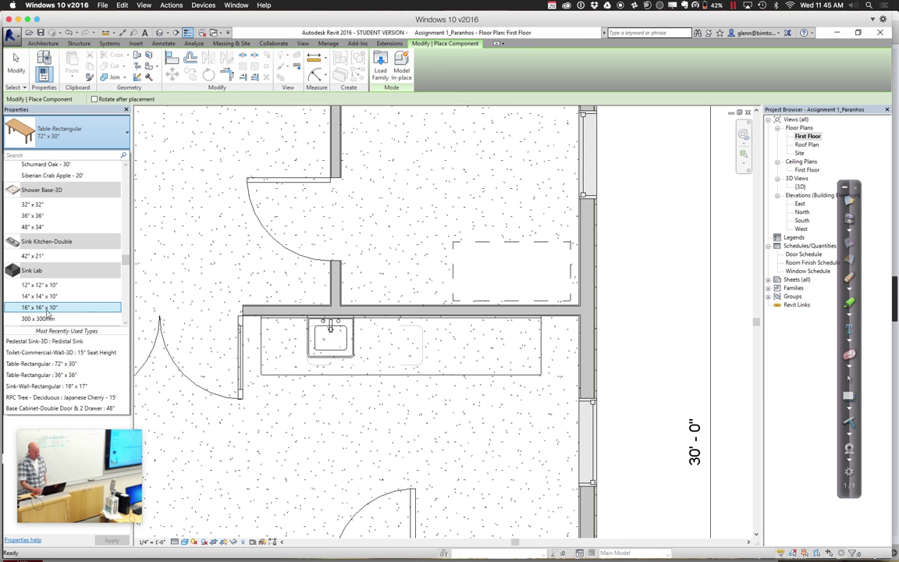
click(48, 309)
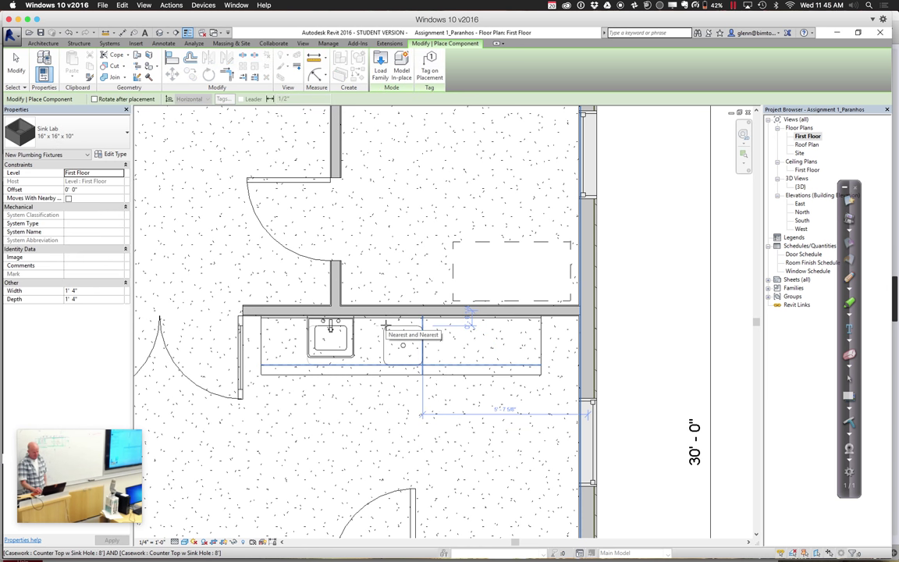
click(386, 328)
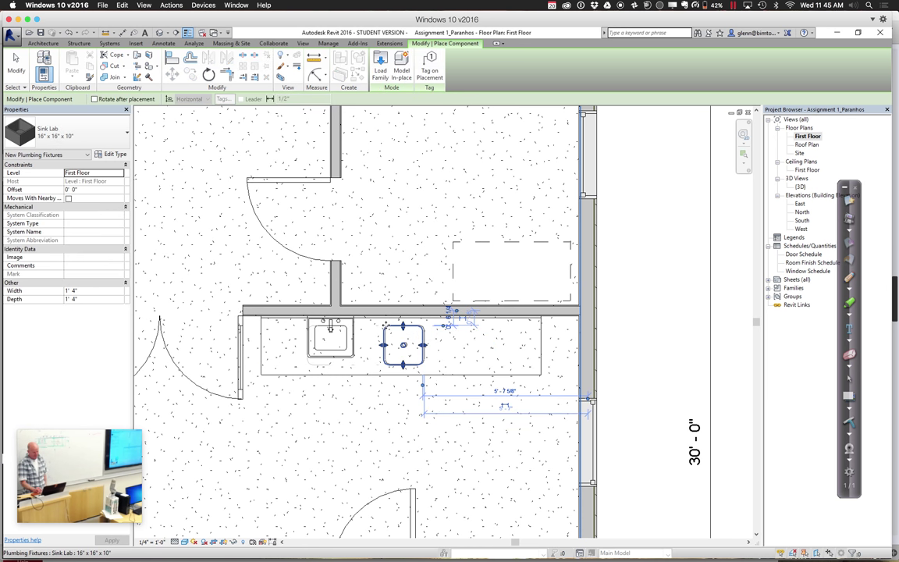
click(18, 68)
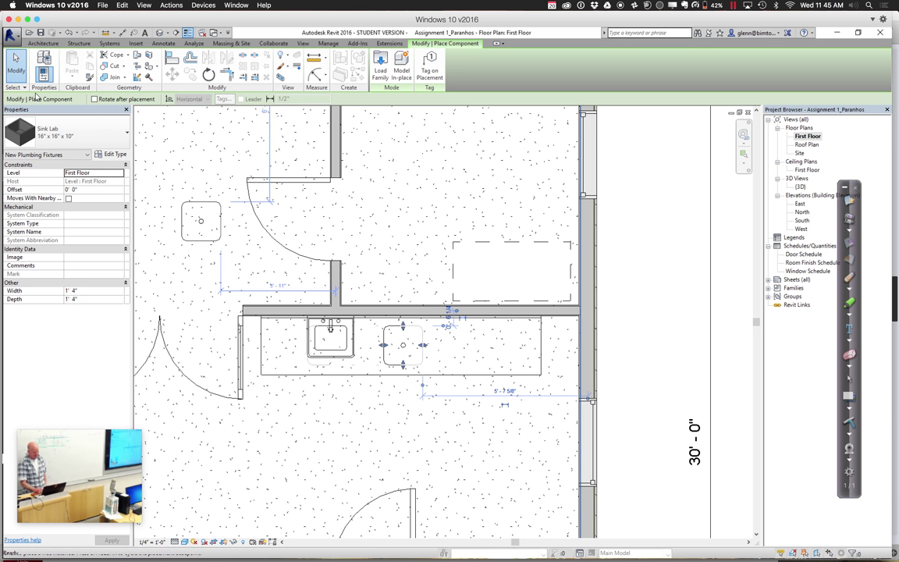
Drag the counter top right against the wall, check the sinks, and show the 3D view
click(310, 371)
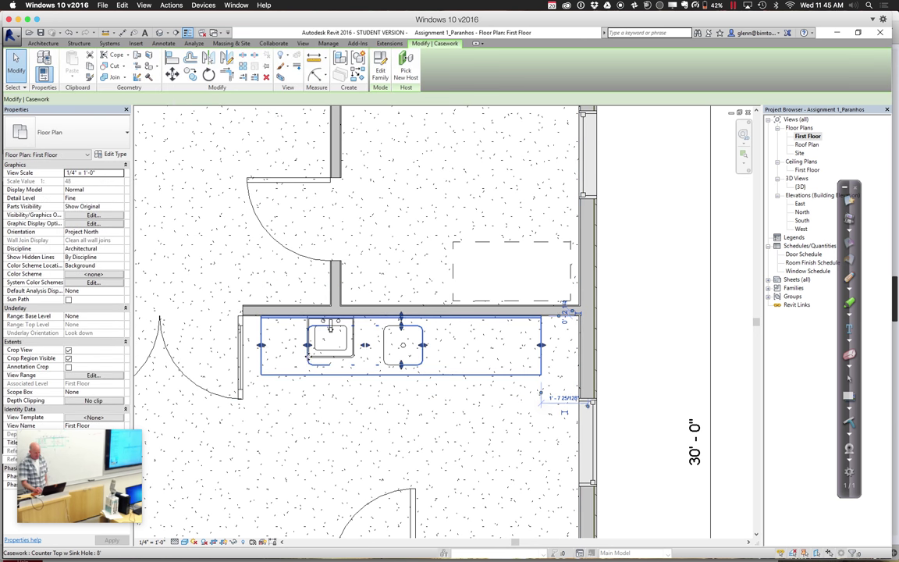
drag(309, 344, 367, 367)
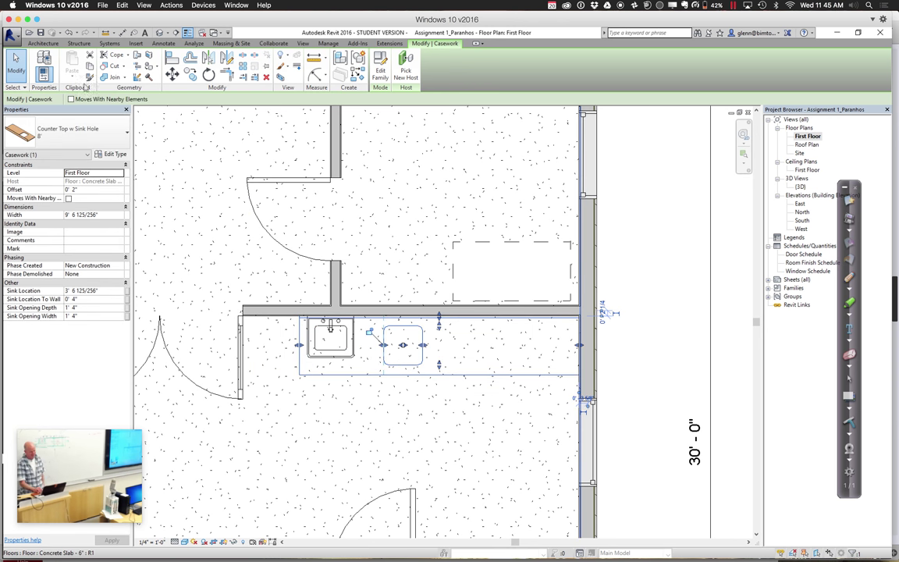
click(16, 62)
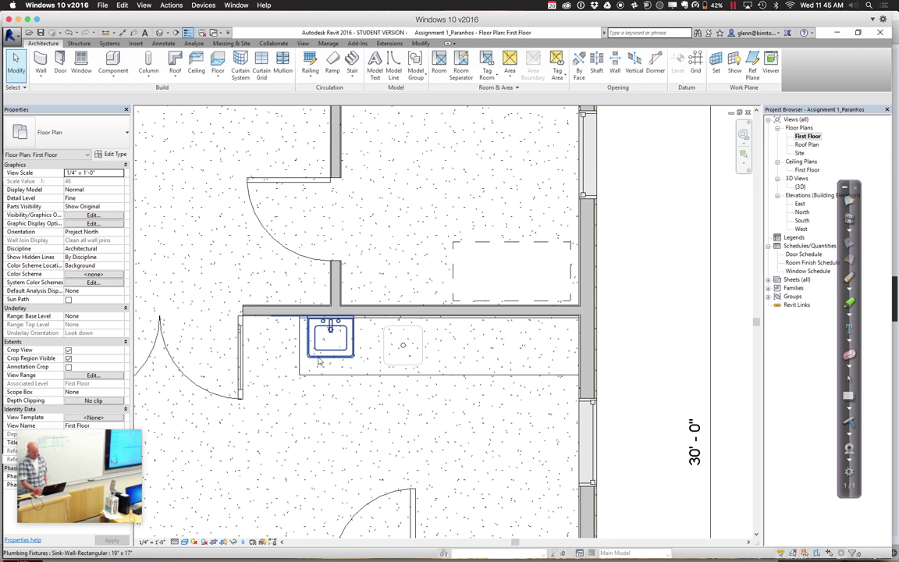
click(319, 360)
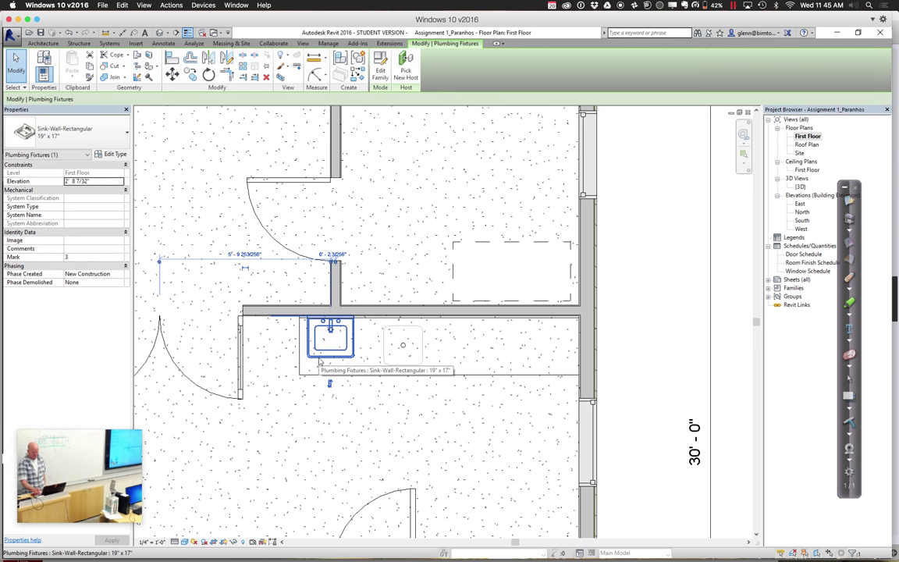
scroll(319, 361, down, 5)
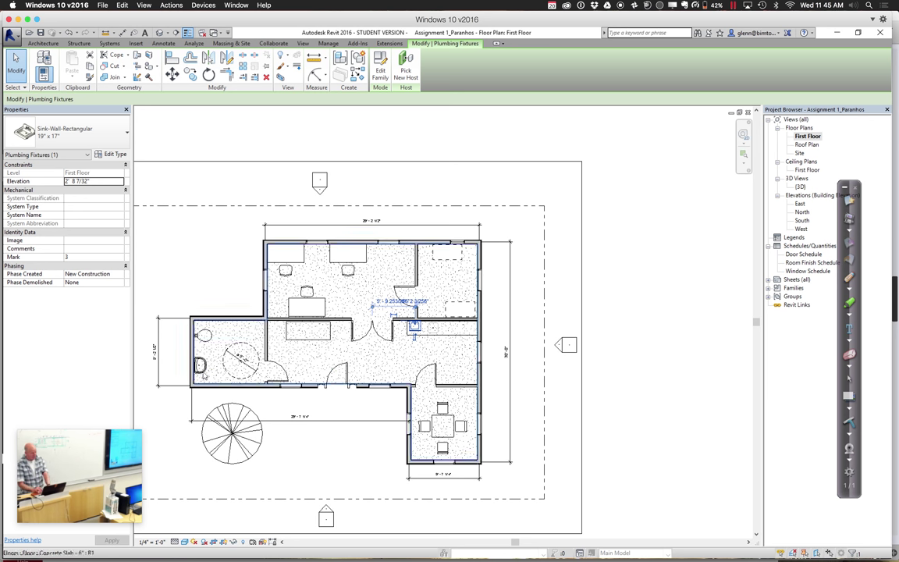
click(199, 368)
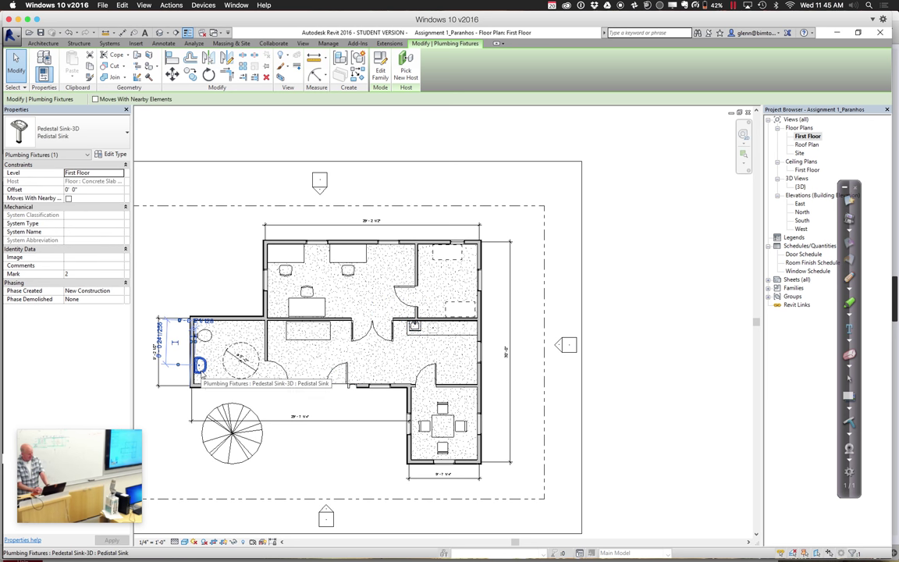
click(410, 334)
key(Escape)
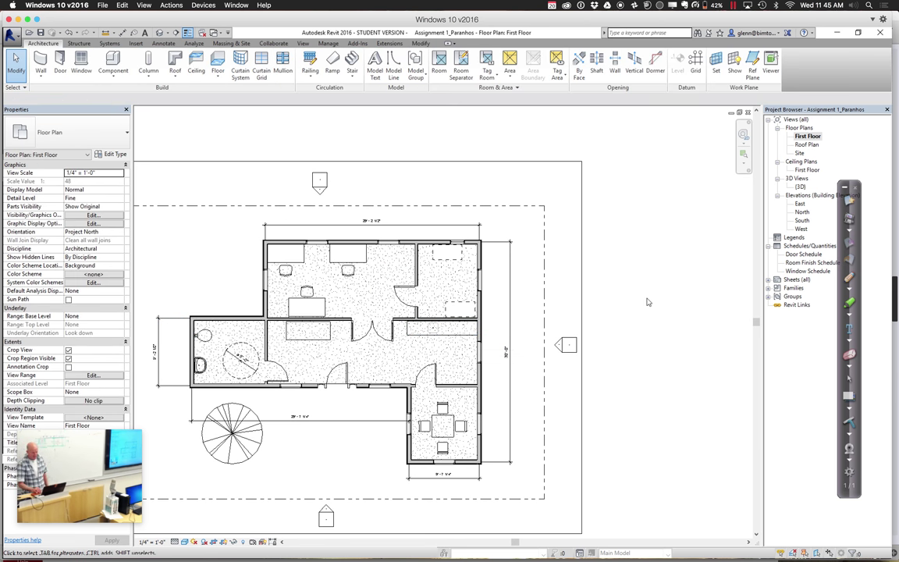
click(160, 35)
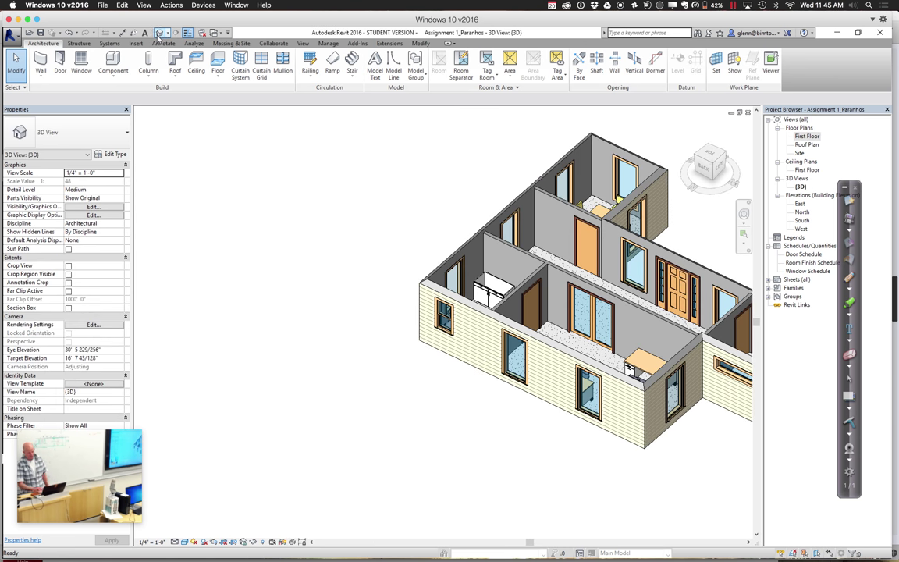
Orbit with the ViewCube, zoom on the counter and sink, then return to First Floor
click(724, 156)
key(super+a)
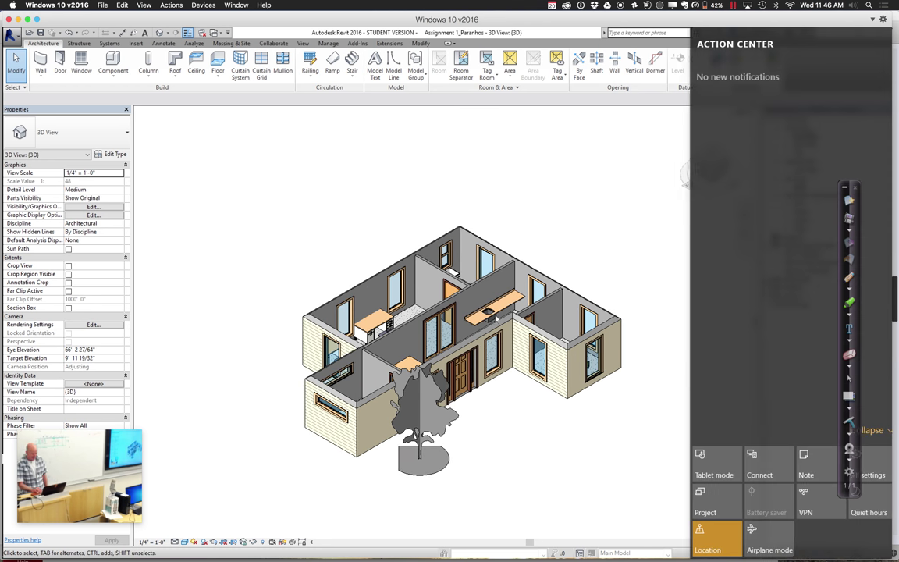
key(super+a)
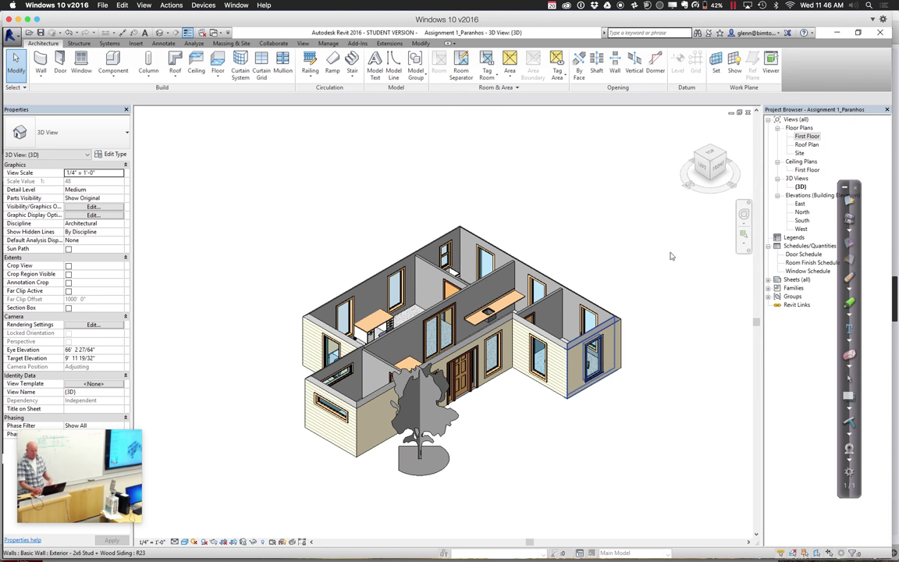
click(746, 234)
drag(468, 279, 557, 373)
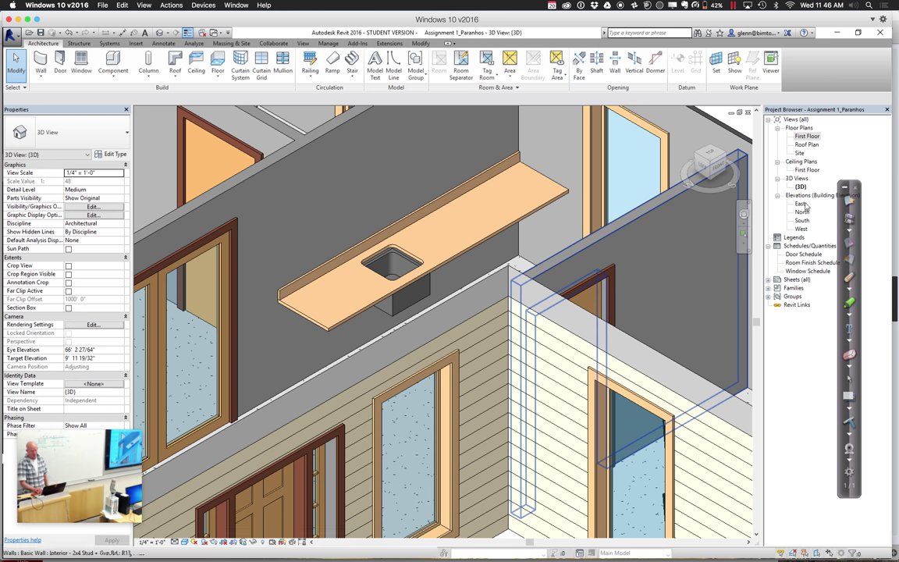
double_click(807, 136)
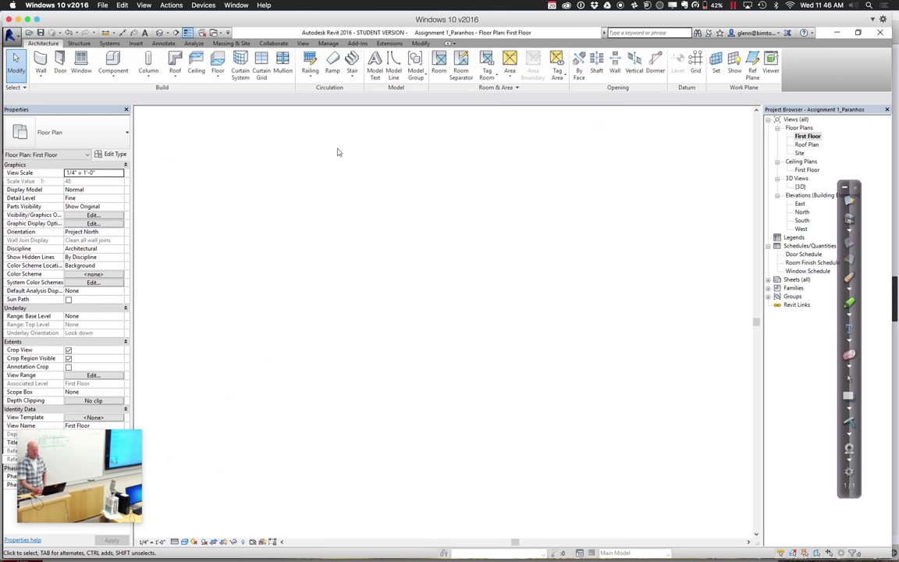
Load the Base Cabinet-Double Door & 2 Drawer 36" type and zoom onto the kitchen counter
click(116, 78)
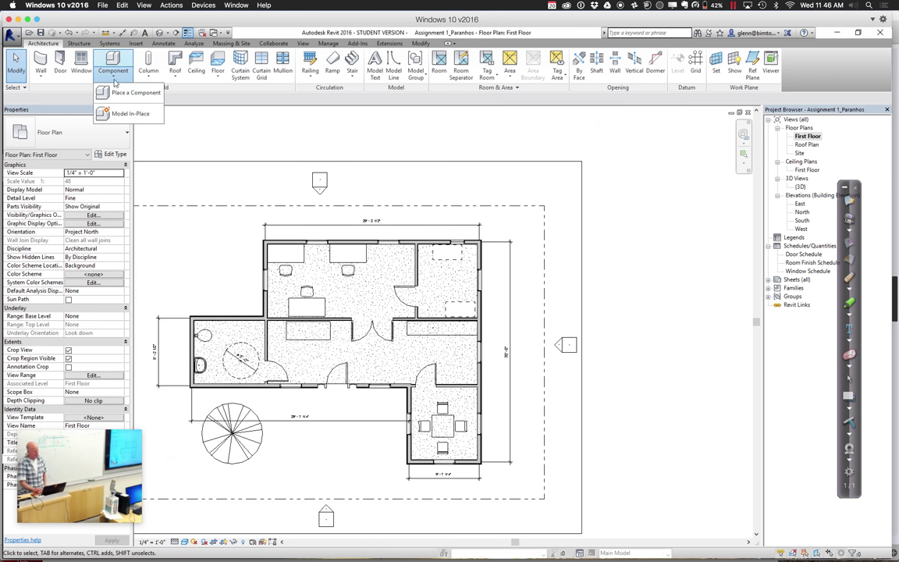
click(125, 91)
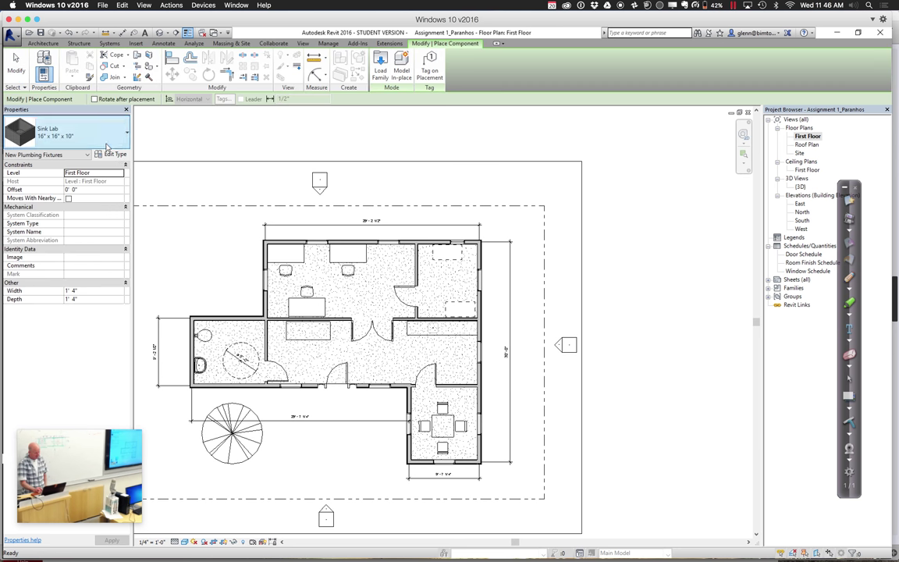
click(117, 133)
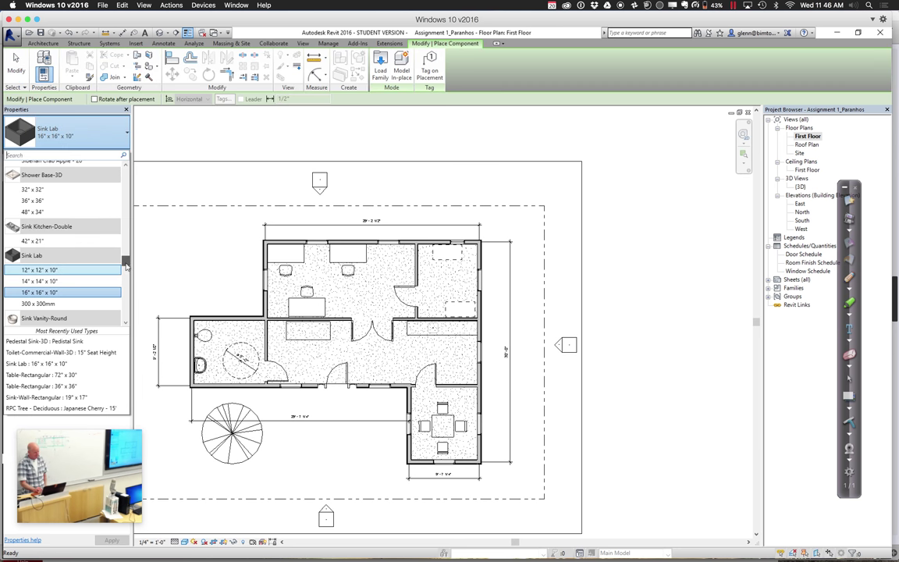
drag(126, 265, 124, 179)
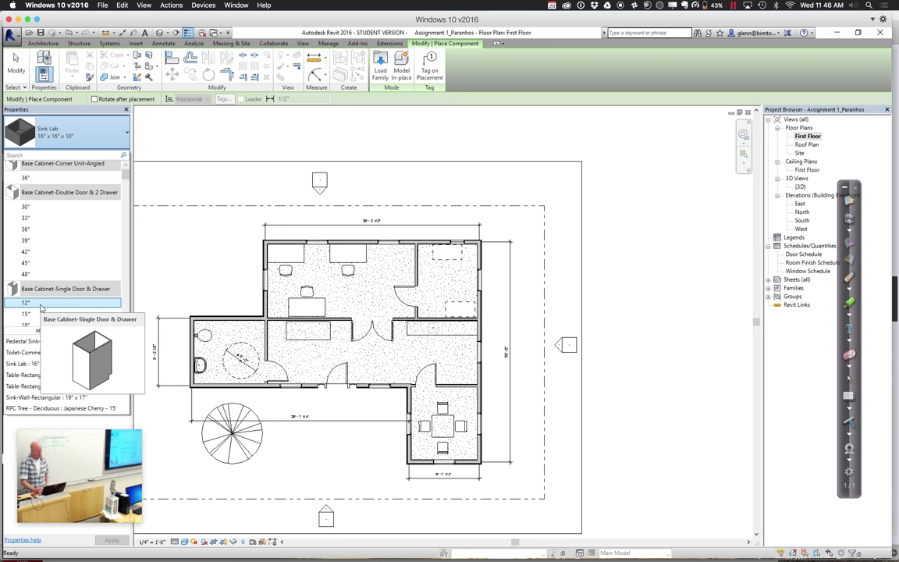
click(32, 230)
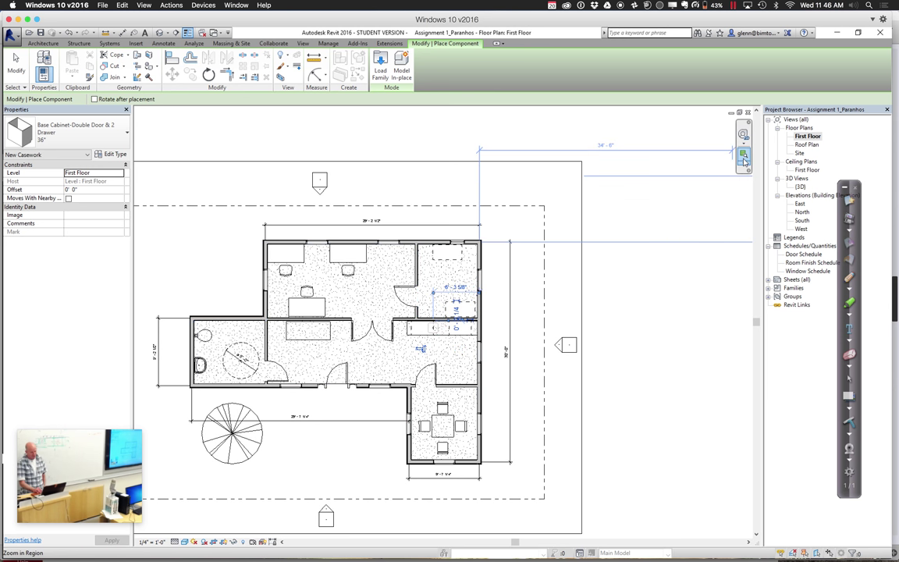
click(743, 152)
drag(355, 273, 447, 332)
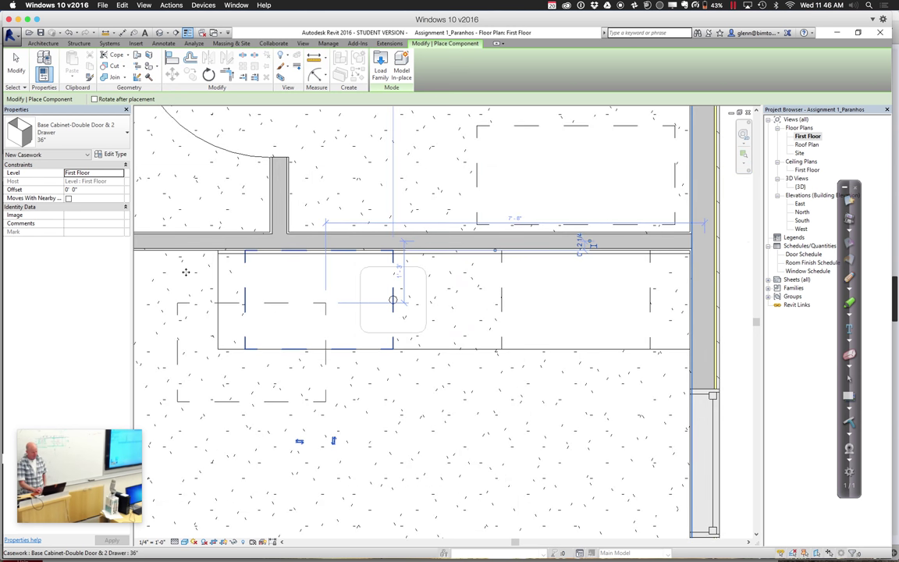
Place the base cabinet and nudge it right with arrow keys toward the sink
click(16, 64)
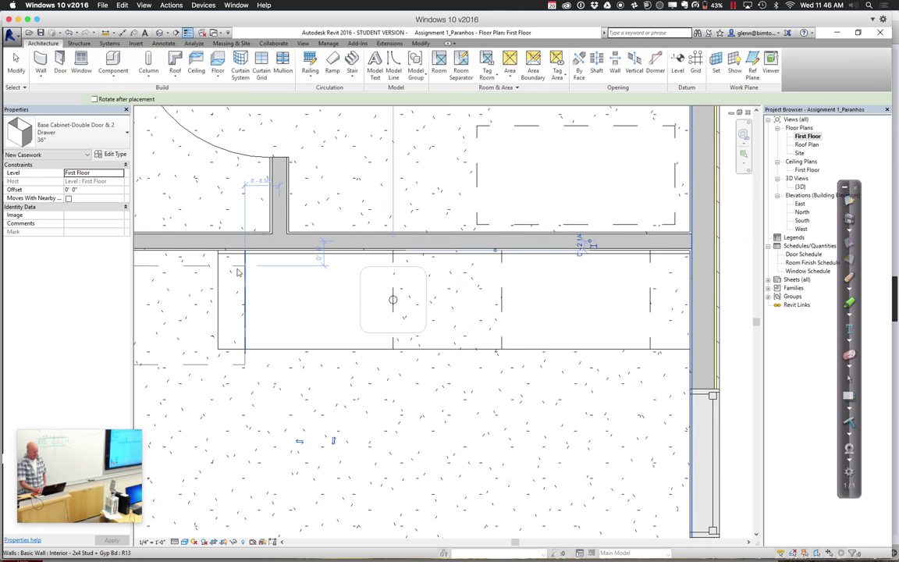
click(246, 294)
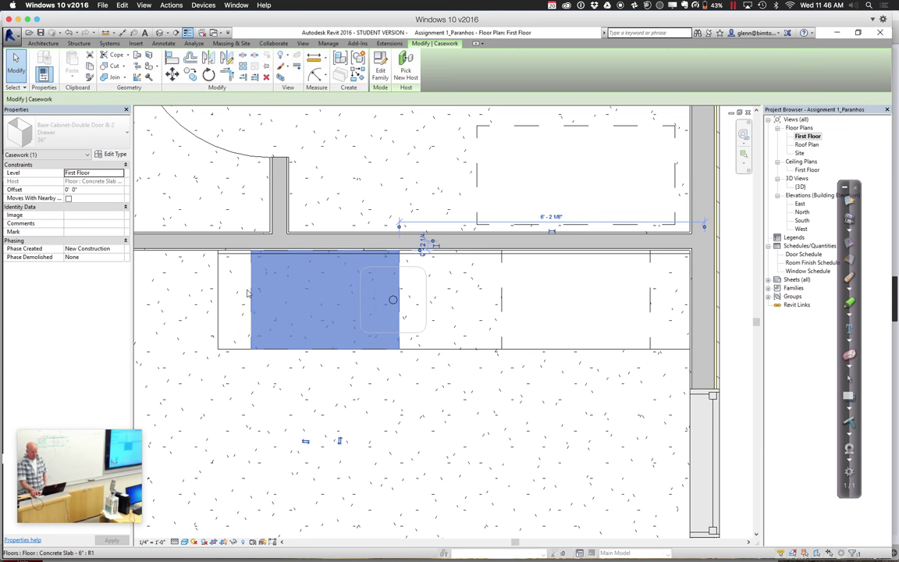
key(Right)
key(Right)
key(Right)
key(Right)
key(Right)
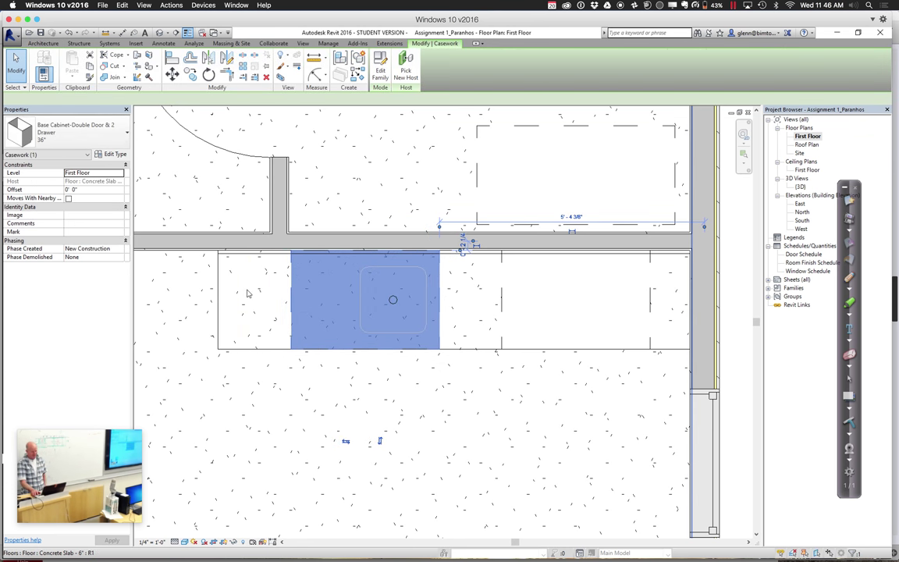
key(Right)
key(Right)
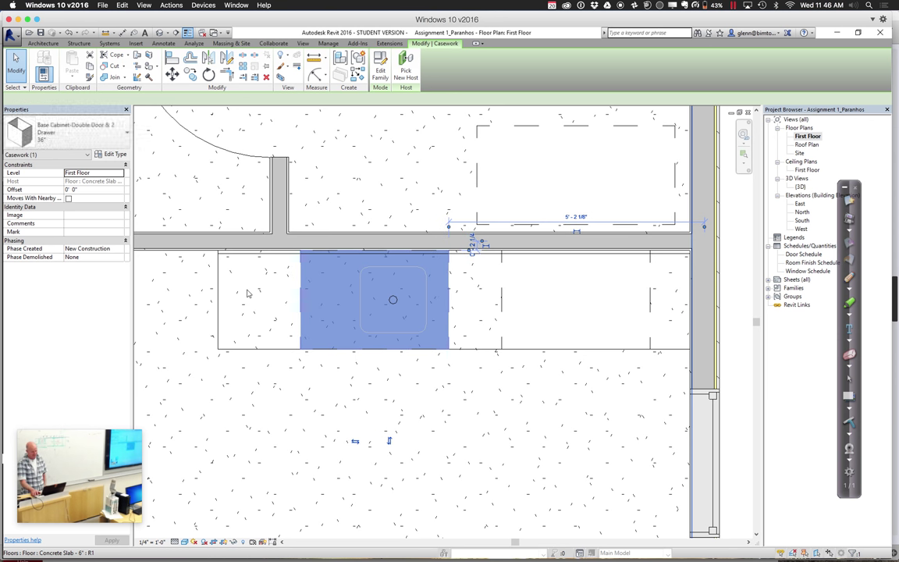
key(Right)
key(Right)
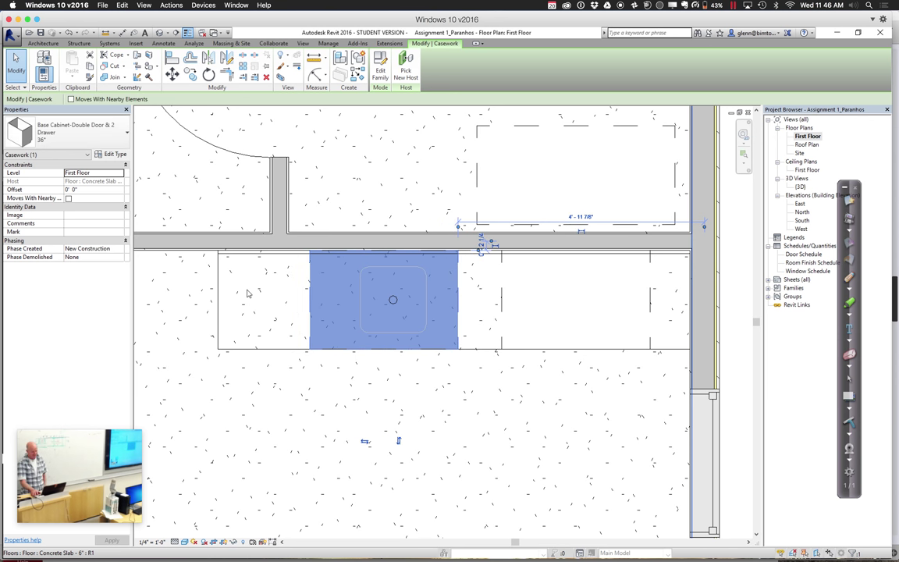
key(Right)
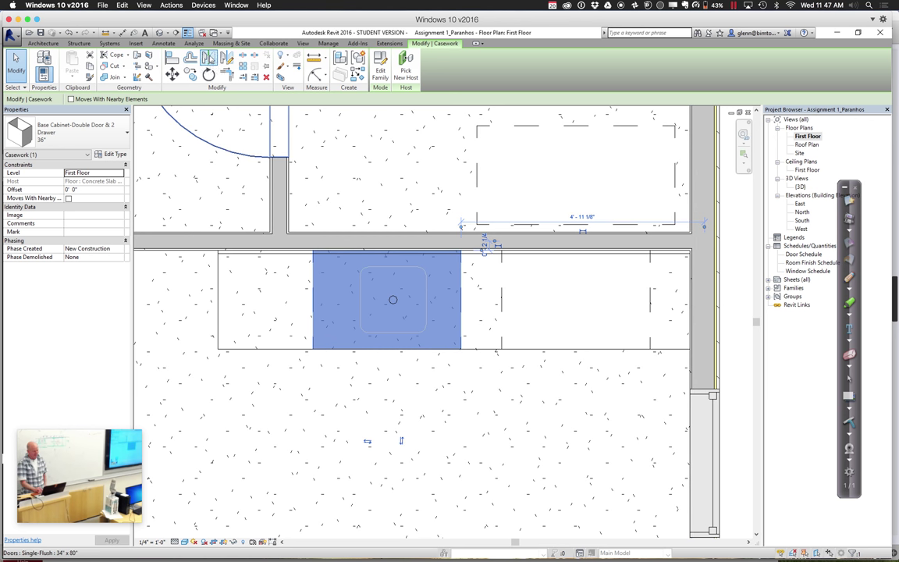
key(Escape)
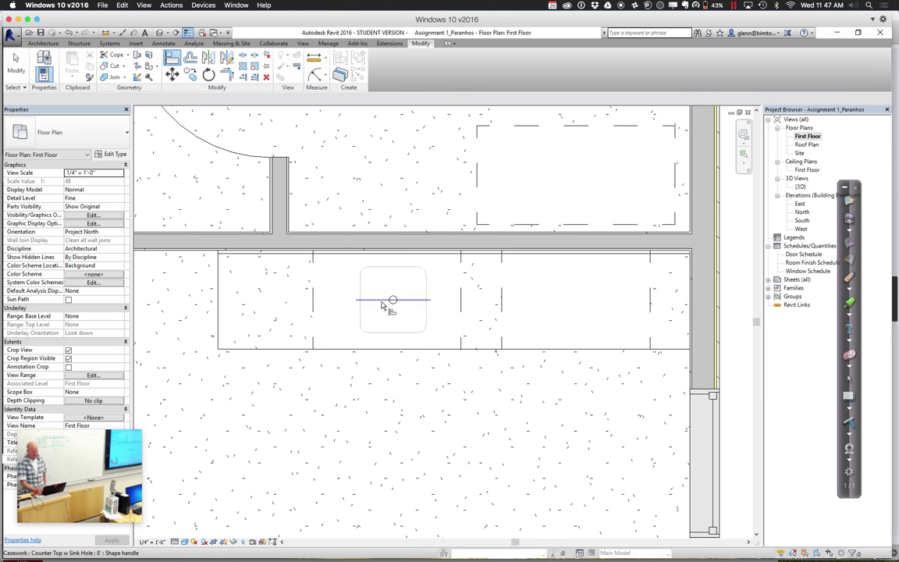
Align (AL) the cabinet centre to the sink and the neighbouring cabinet edge, then view 3D
key(a)
key(l)
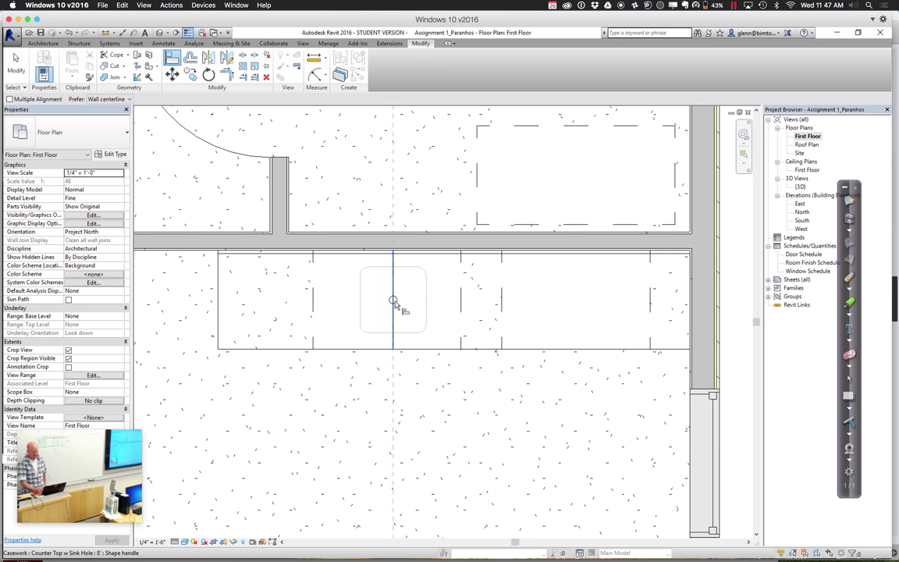
click(393, 301)
click(389, 295)
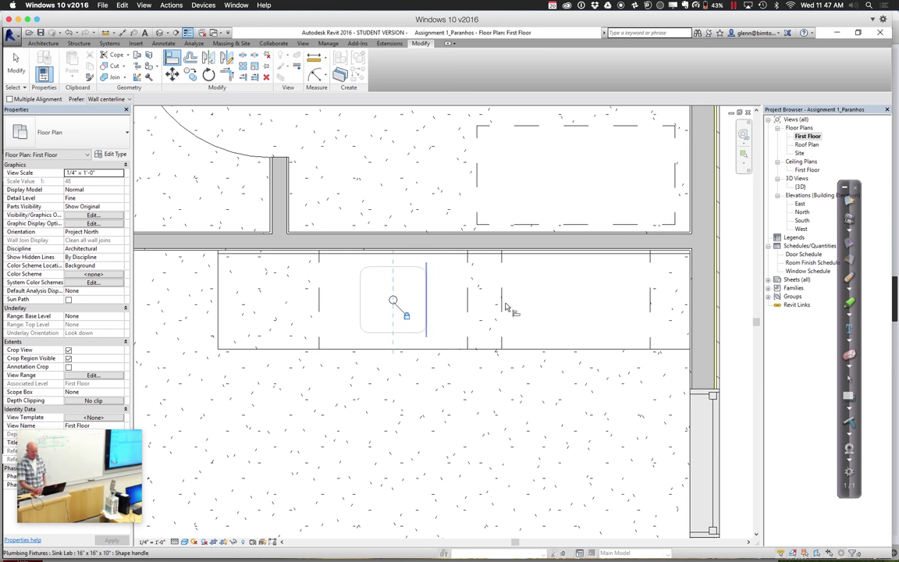
click(468, 300)
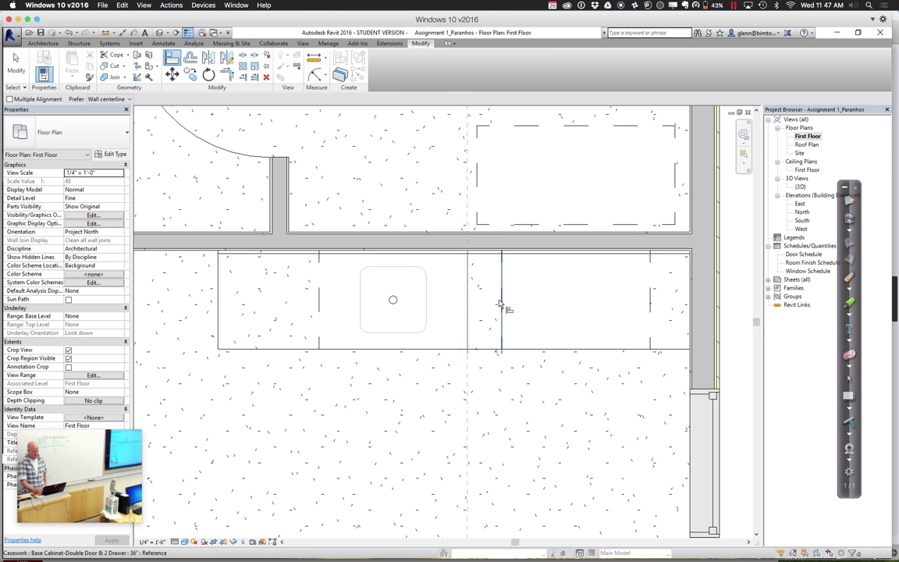
click(472, 309)
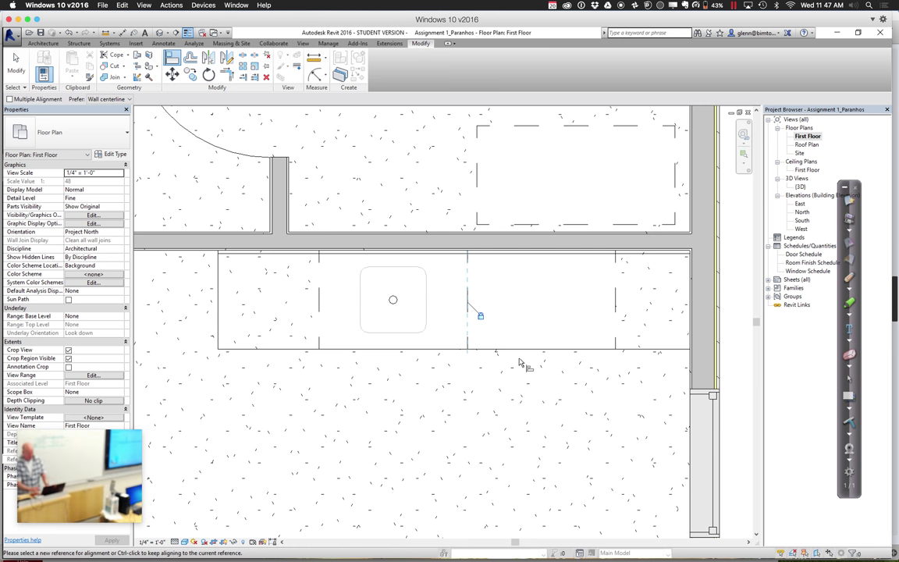
key(z)
key(o)
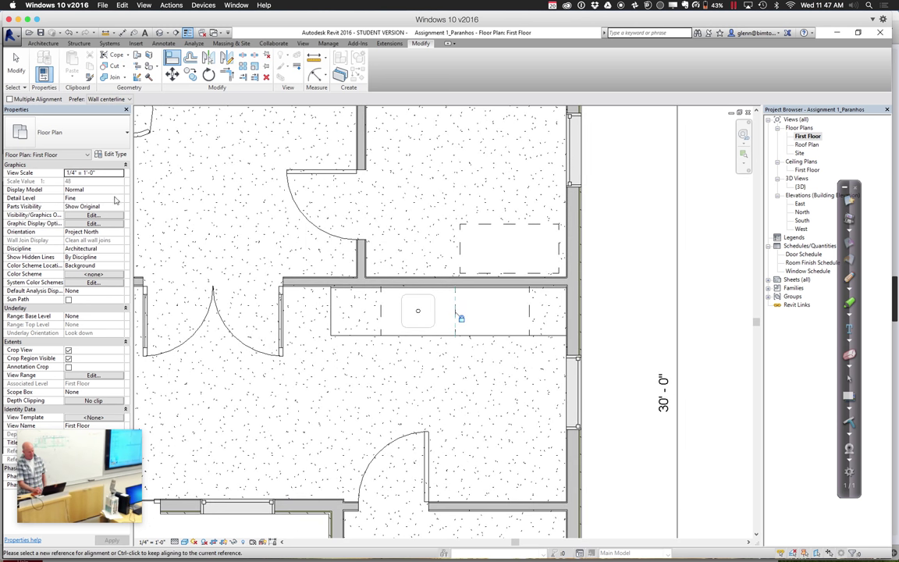
click(160, 34)
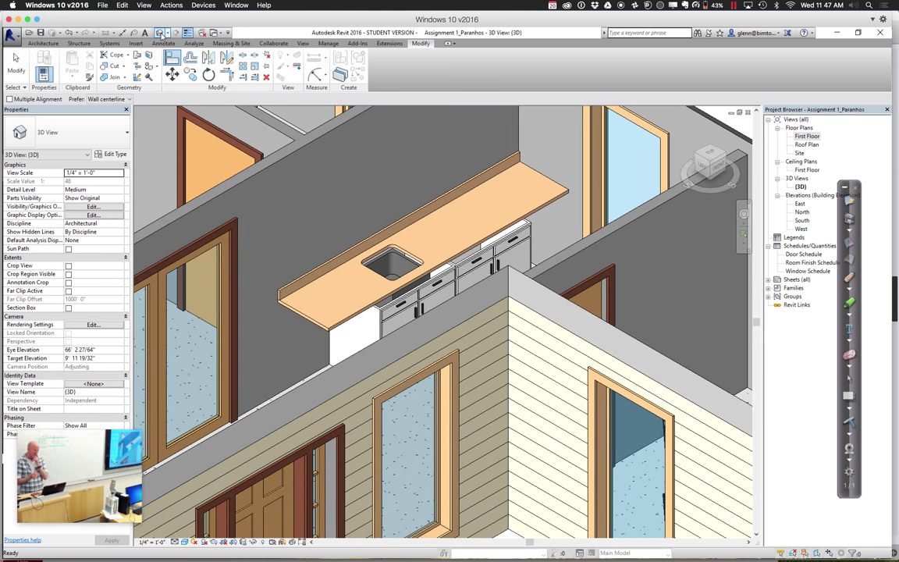
Set the Counter Top w Sink Hole Offset to 0' 0" so it rests on the cabinets
click(27, 71)
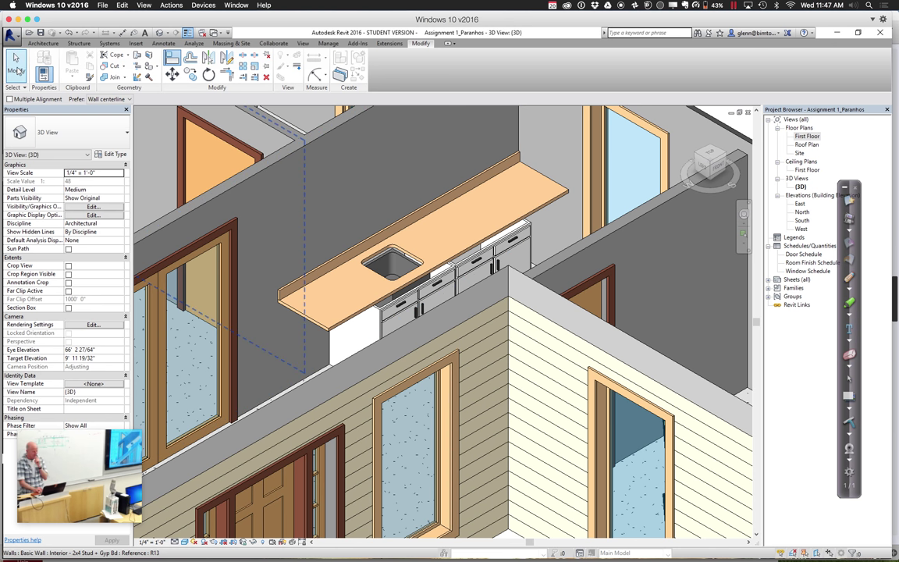
click(379, 334)
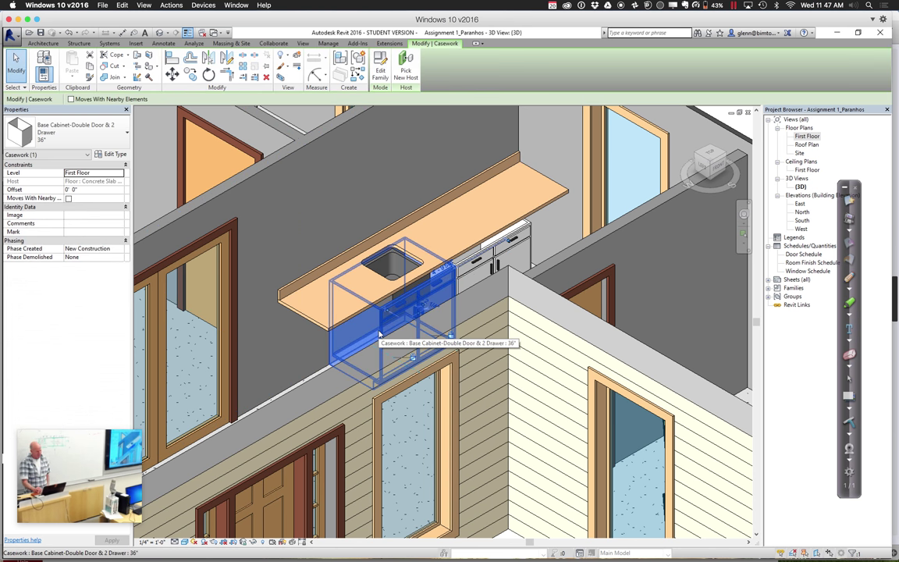
click(309, 296)
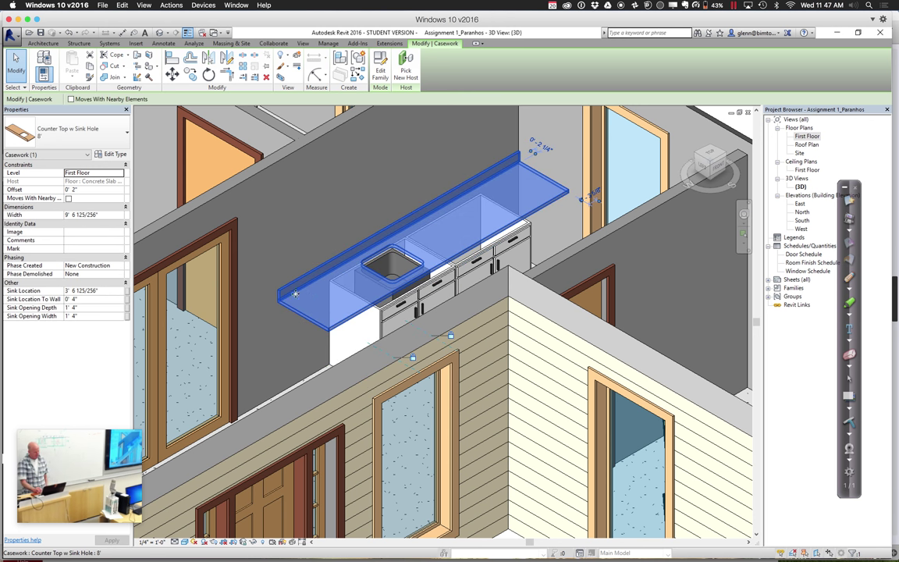
click(98, 189)
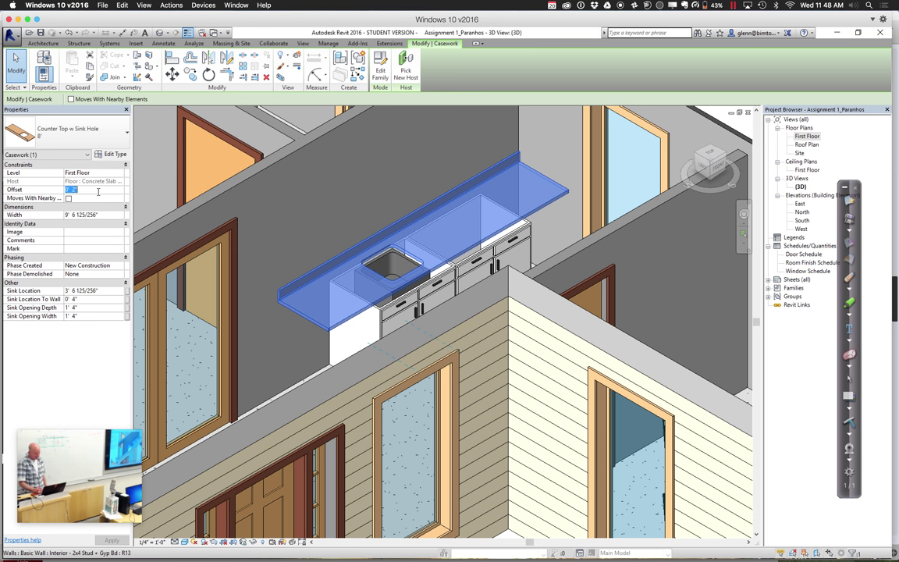
text(0)
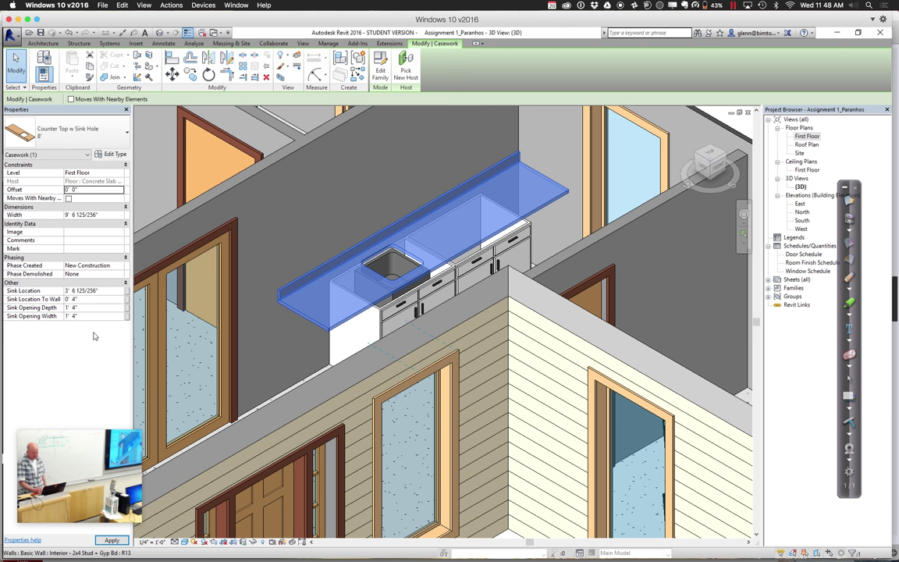
key(Return)
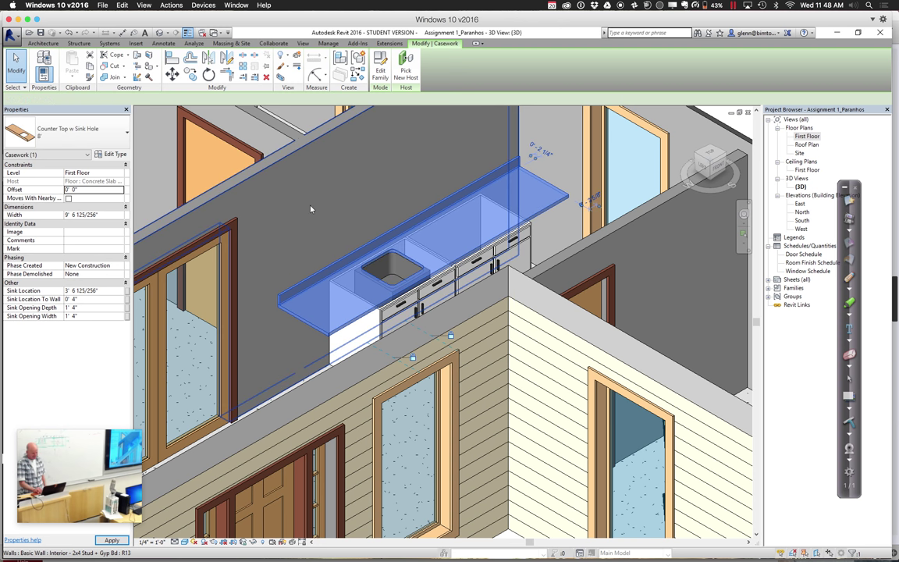
Check the wall, countertop and base cabinet, zoom to fit, and return to the First Floor plan
click(310, 208)
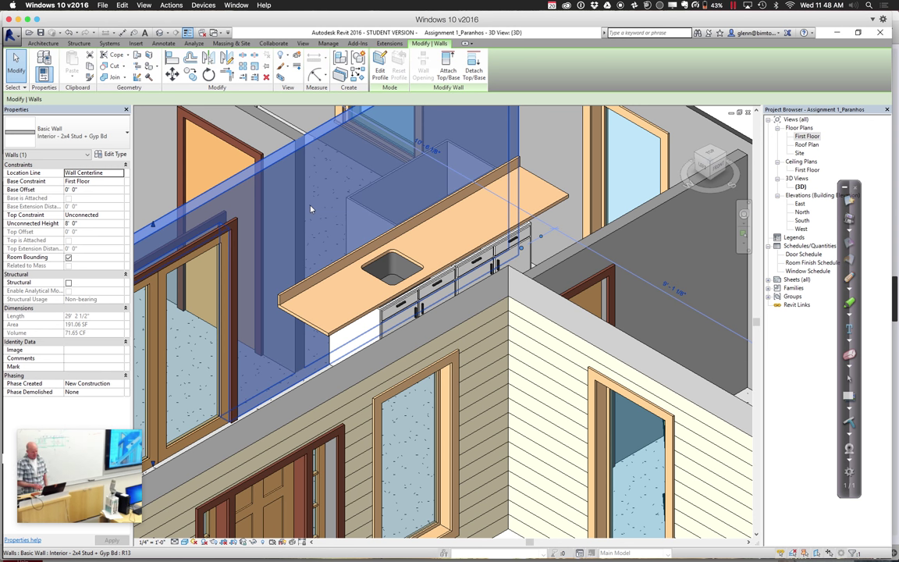
click(332, 282)
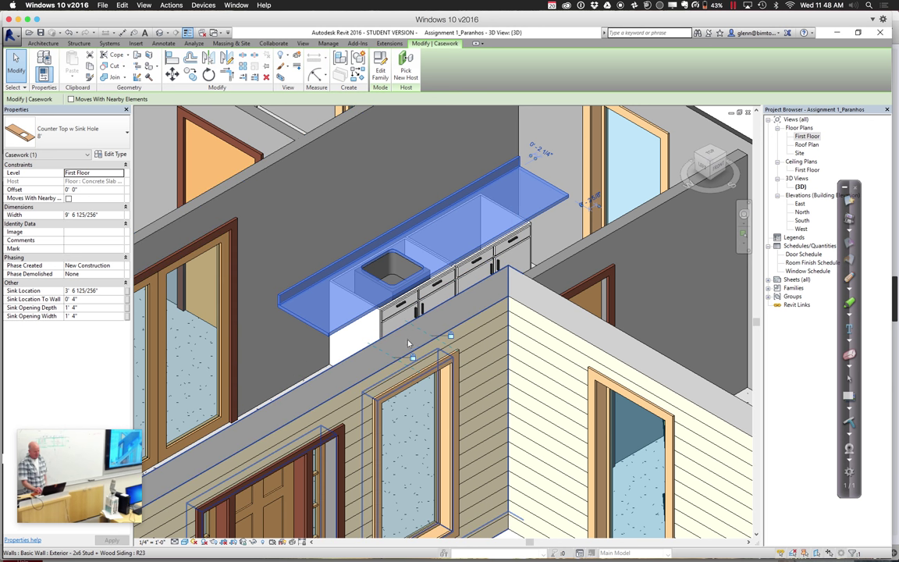
click(382, 334)
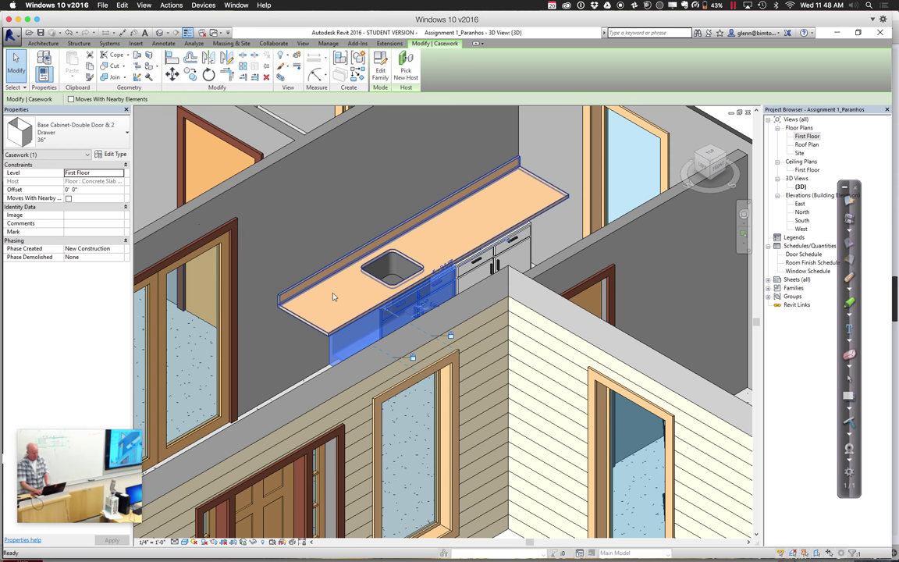
key(z)
key(f)
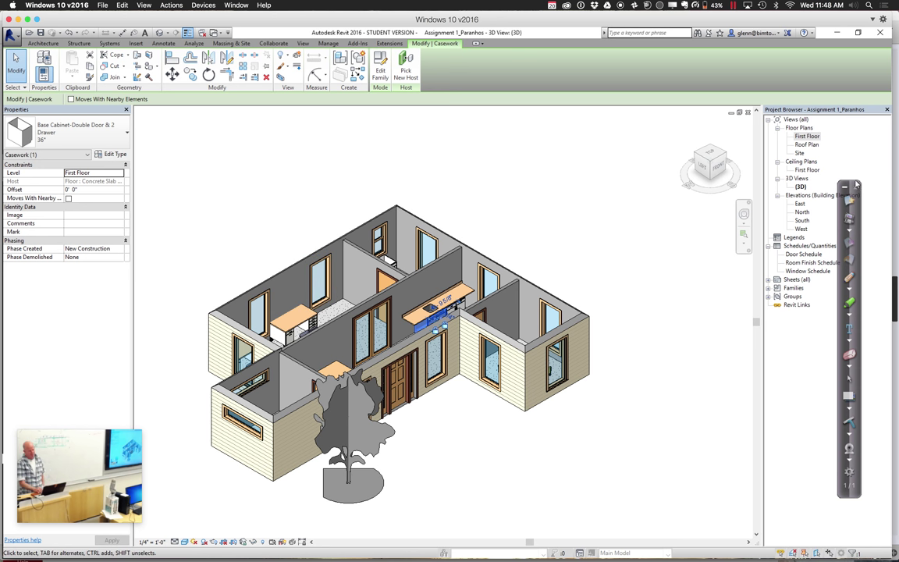
double_click(808, 136)
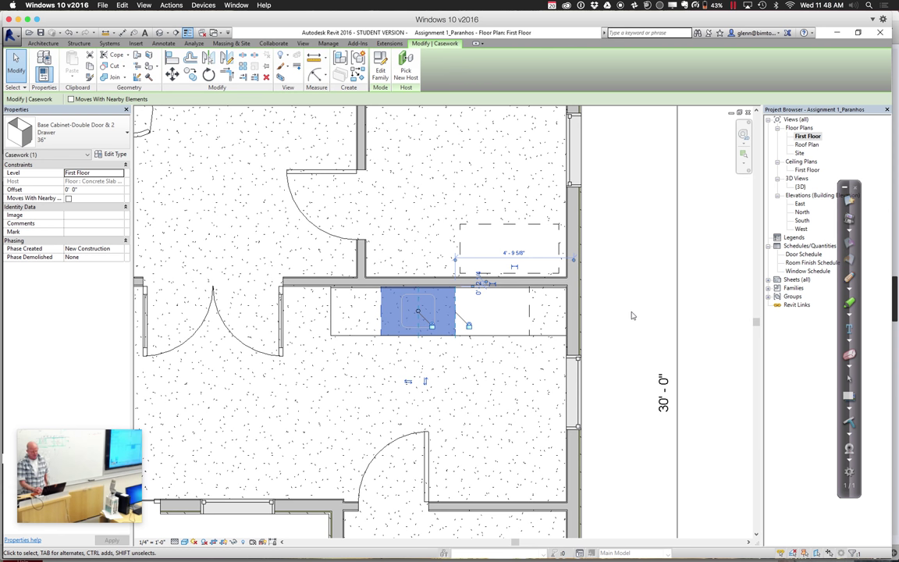
scroll(632, 315, down, 3)
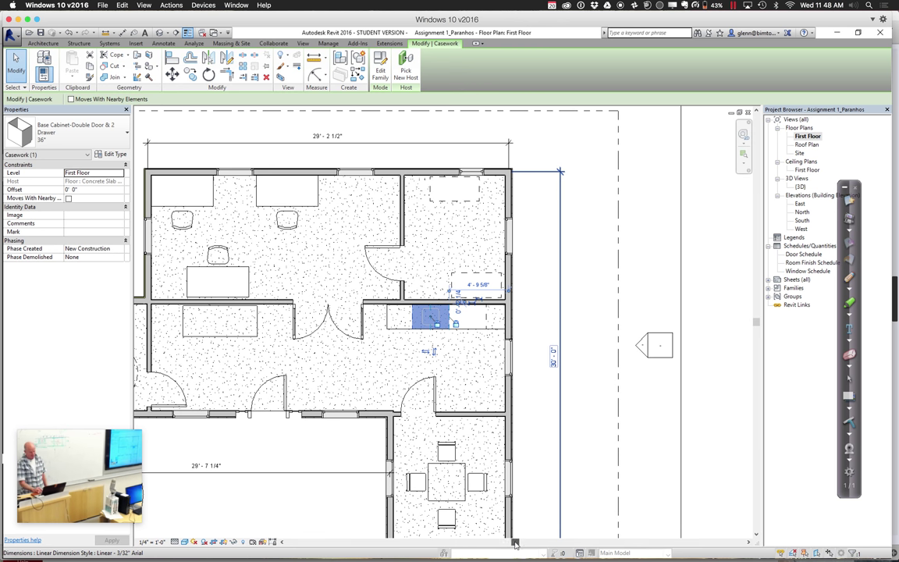
scroll(512, 543, left, 2)
scroll(512, 544, left, 6)
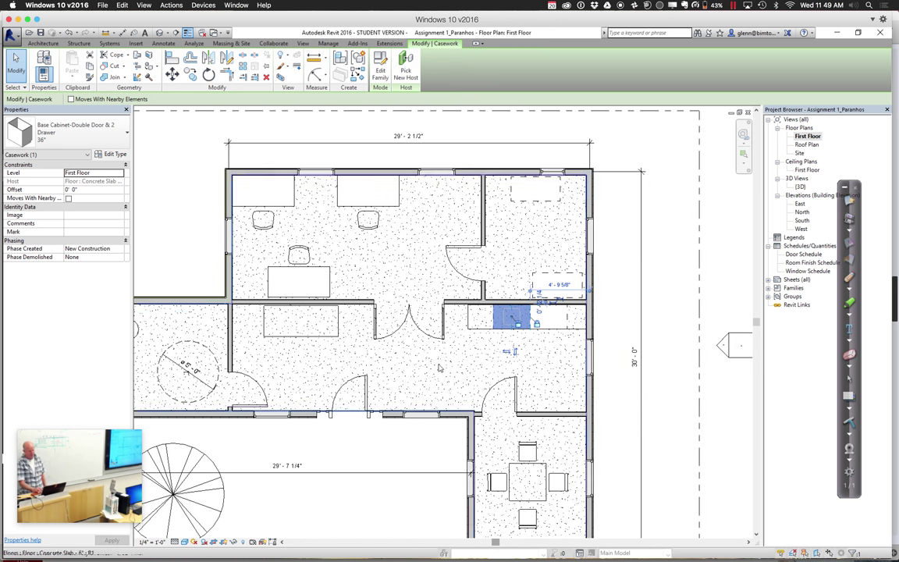
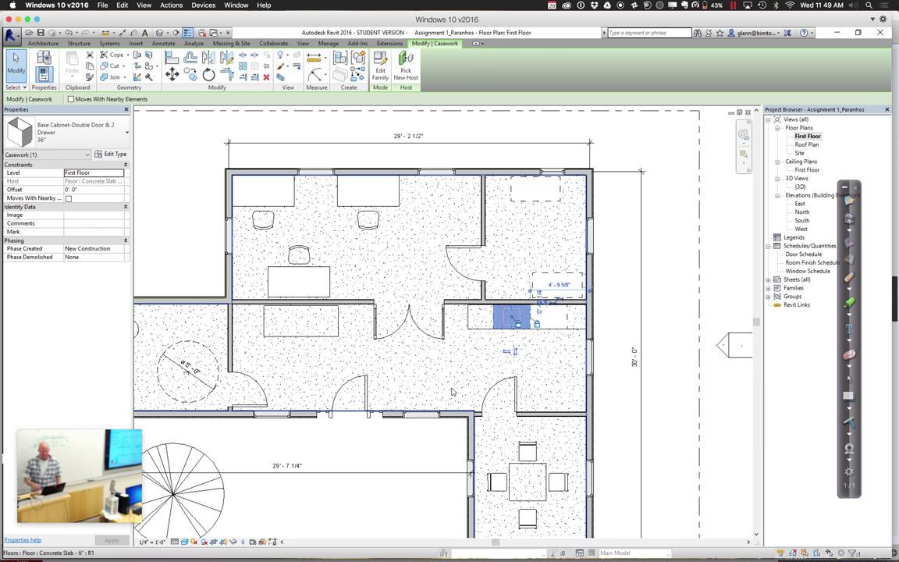
Dismiss the notifications panel and clear the casework selection
key(super+a)
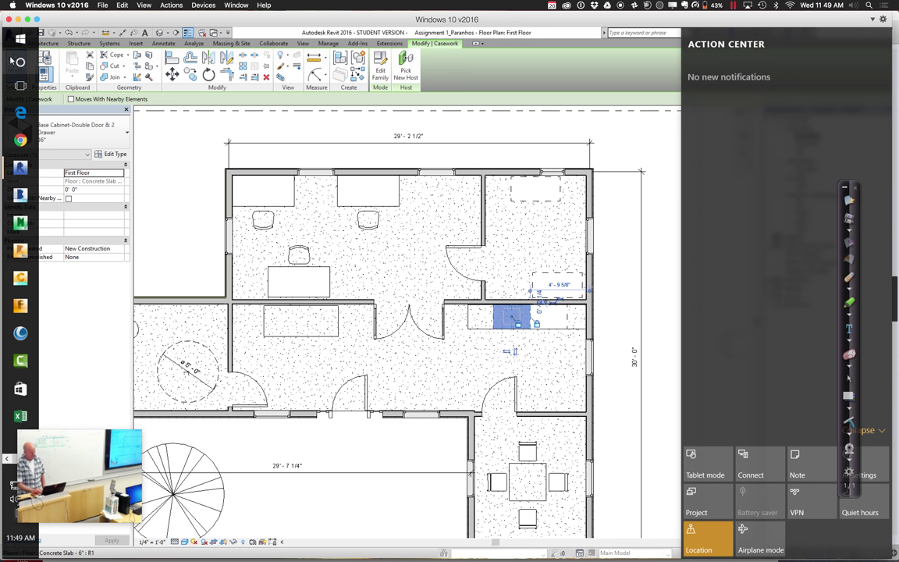
key(Escape)
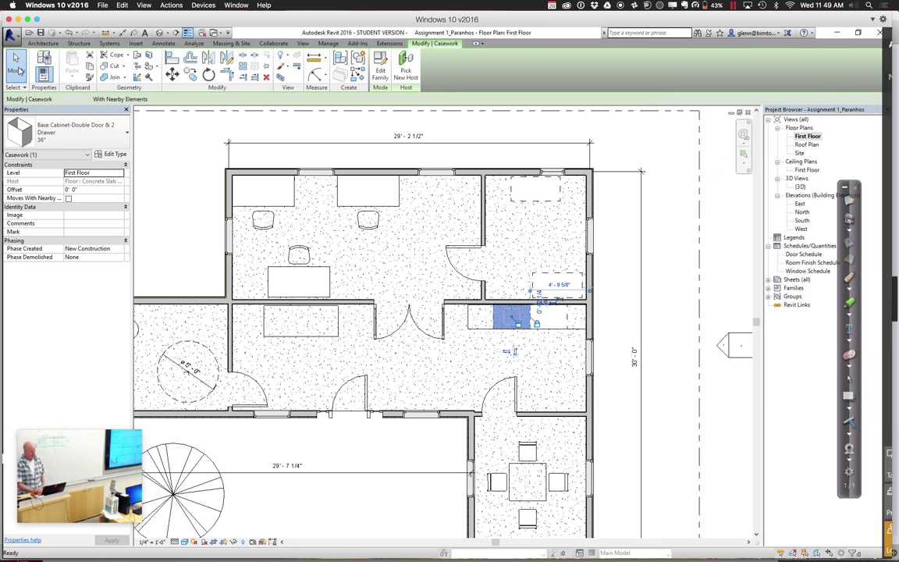
key(Escape)
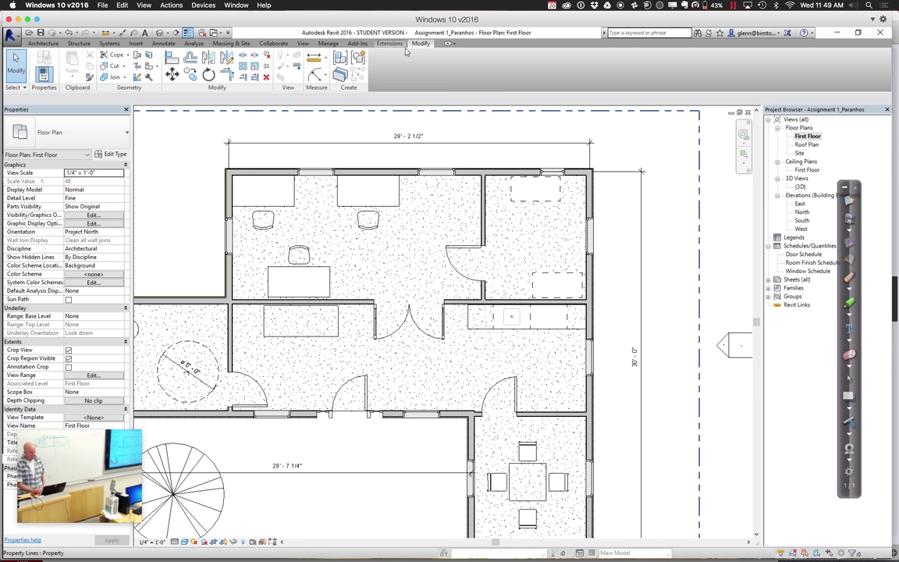
Trim the horizontal and vertical interior walls into a corner, deleting the double door that no longer fits
click(228, 75)
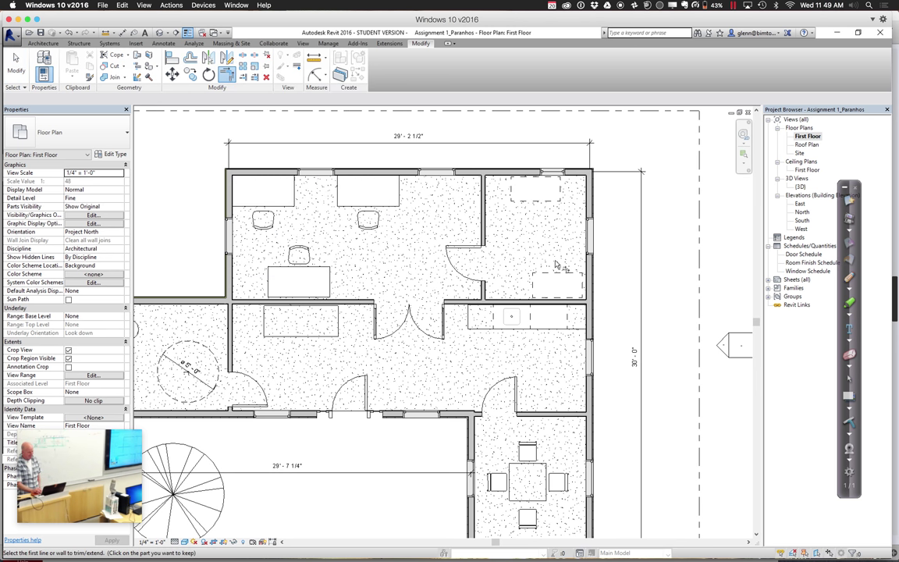
click(498, 302)
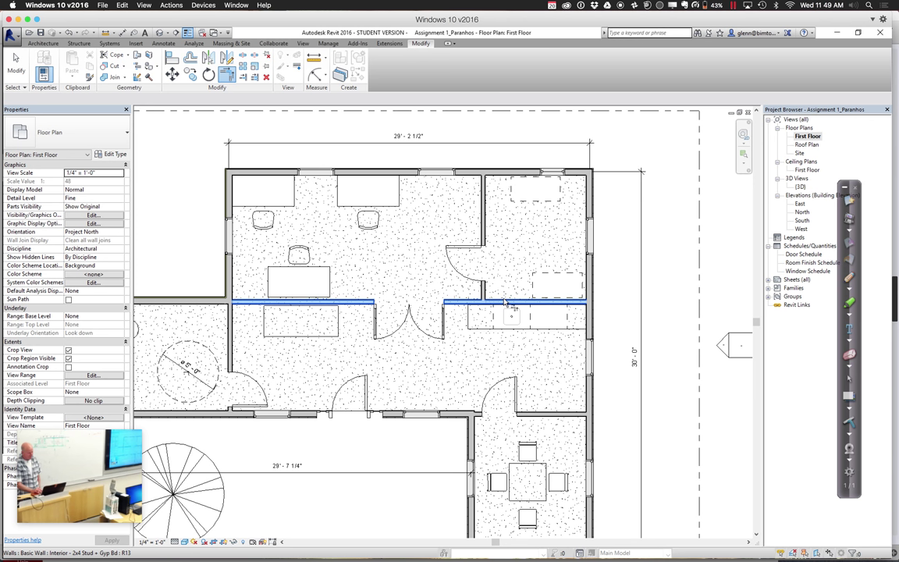
click(483, 288)
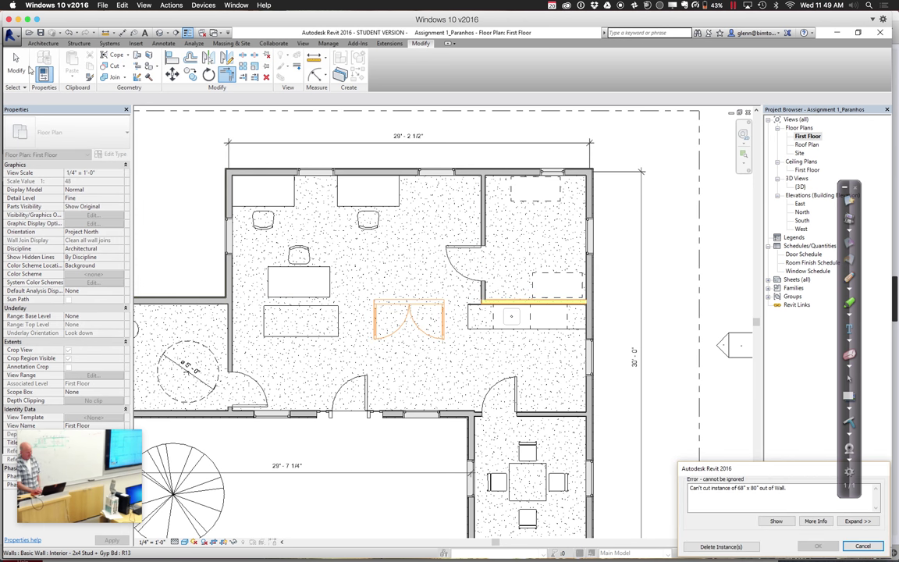
click(711, 547)
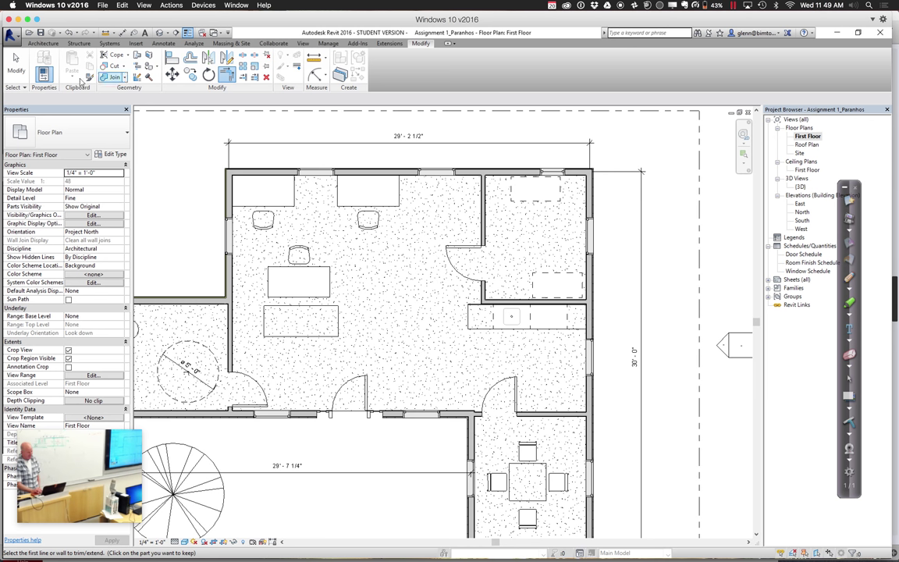
click(21, 68)
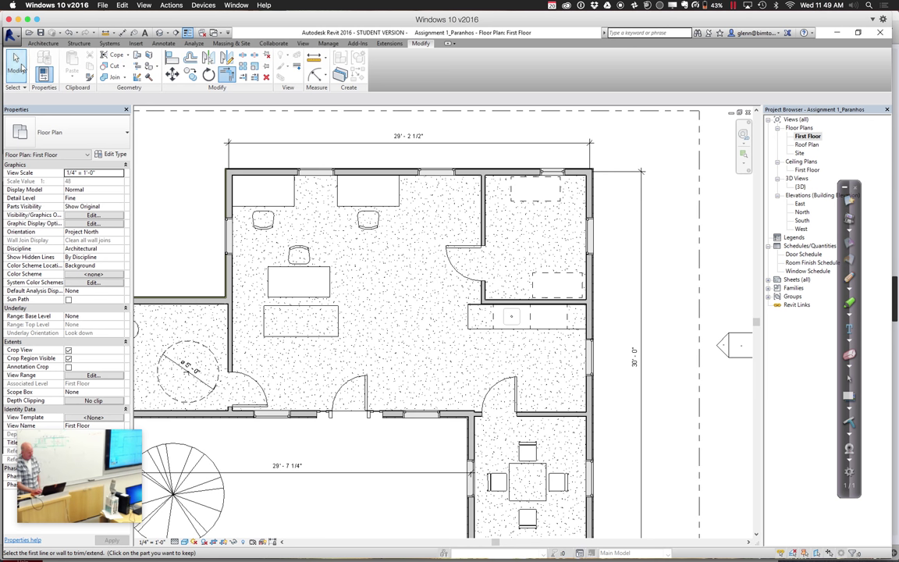
Pull the sink countertop's end back to the wall line
click(470, 322)
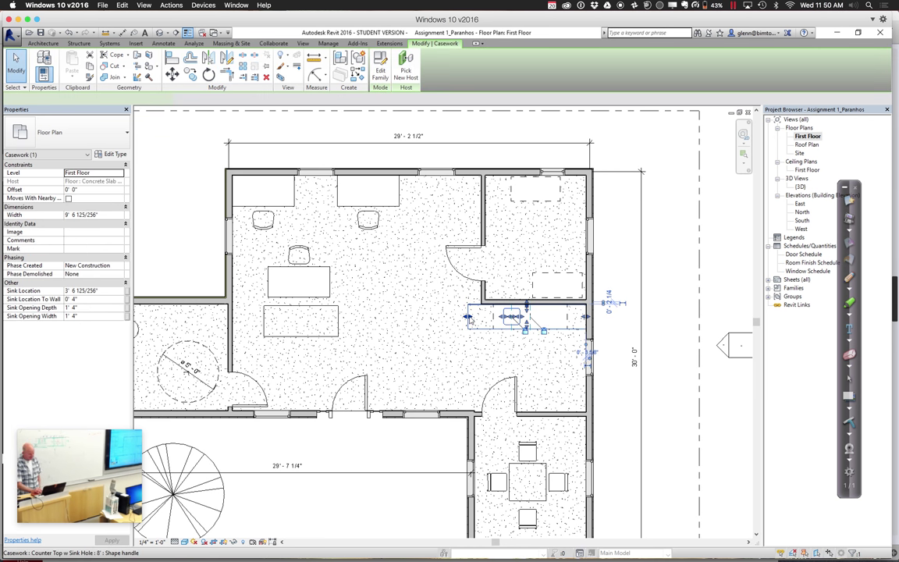
drag(478, 320, 489, 317)
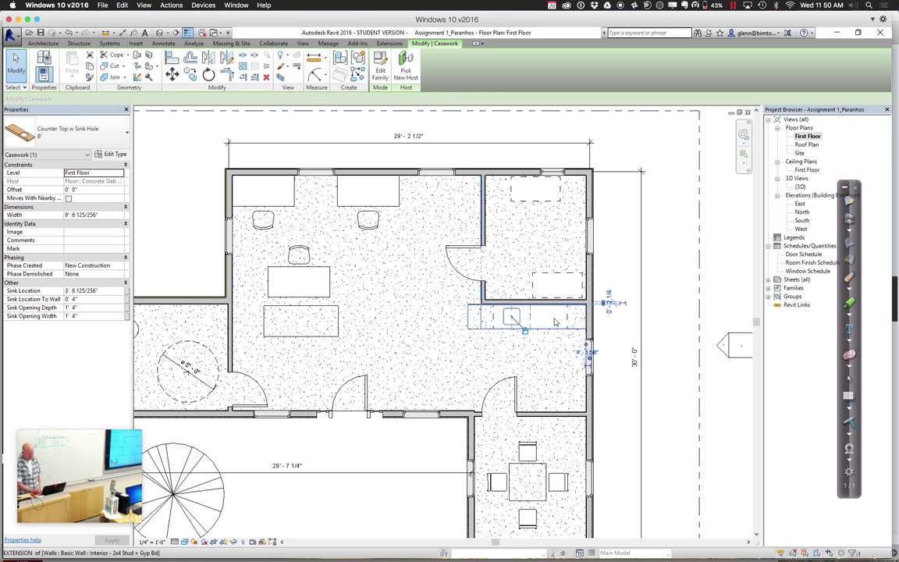
click(627, 353)
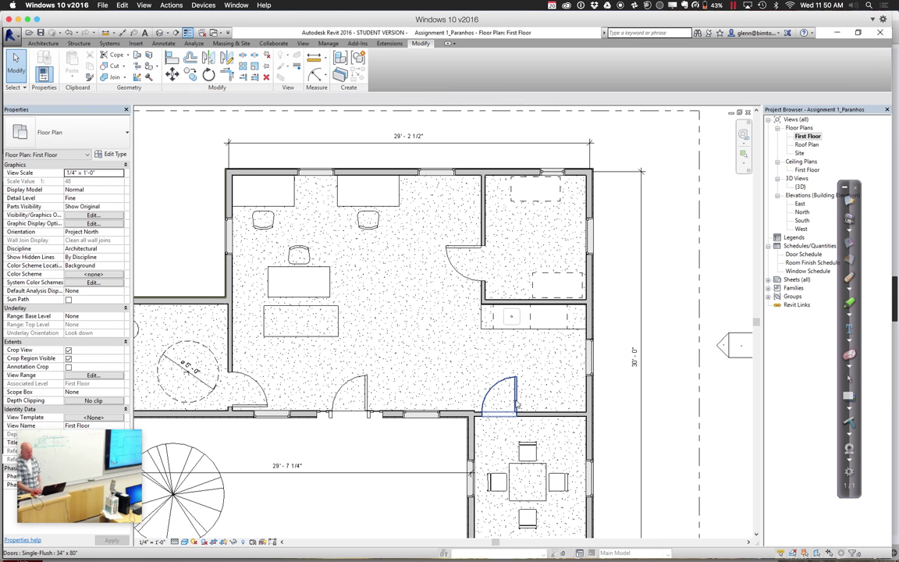
Change the lower single door to Double-Glass 1 68" x 84" and slide it right along the wall
click(500, 392)
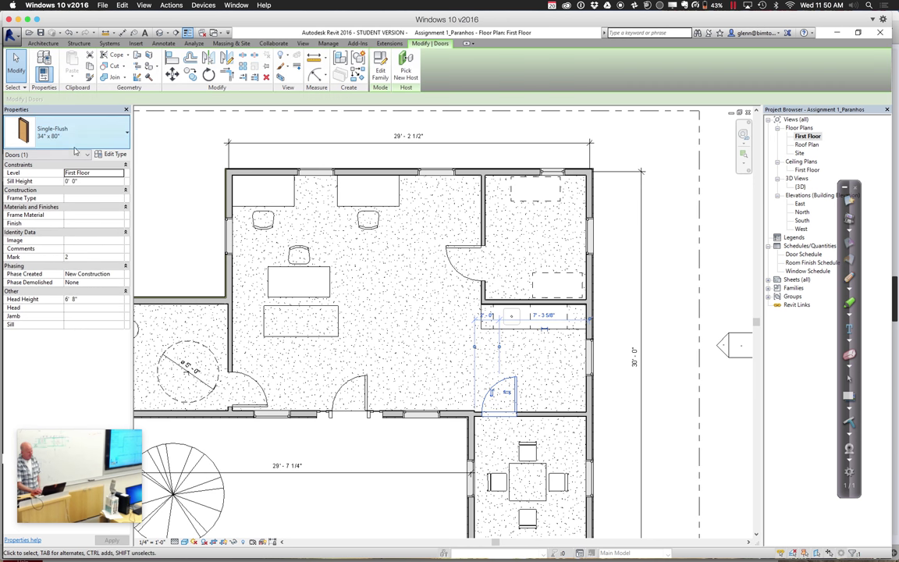
click(71, 138)
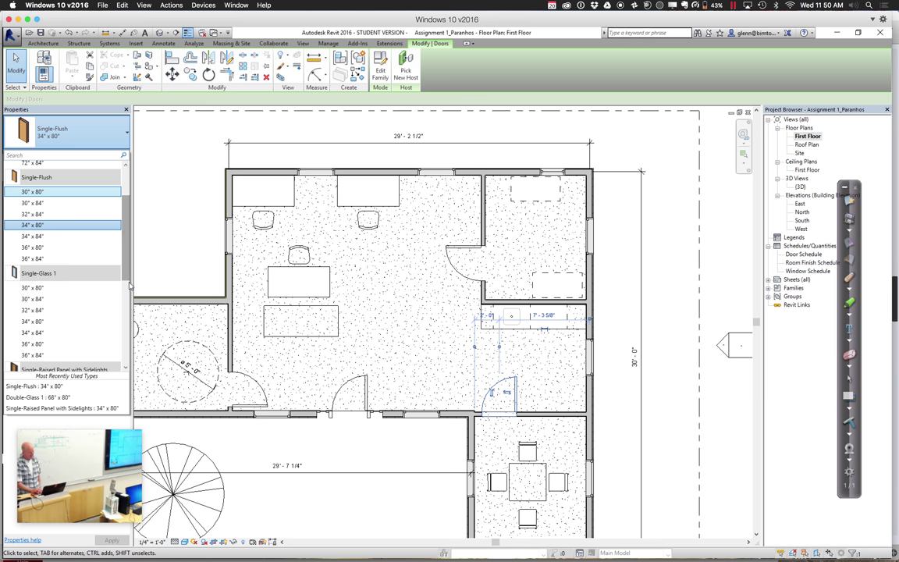
scroll(123, 240, up, 2)
scroll(124, 239, up, 2)
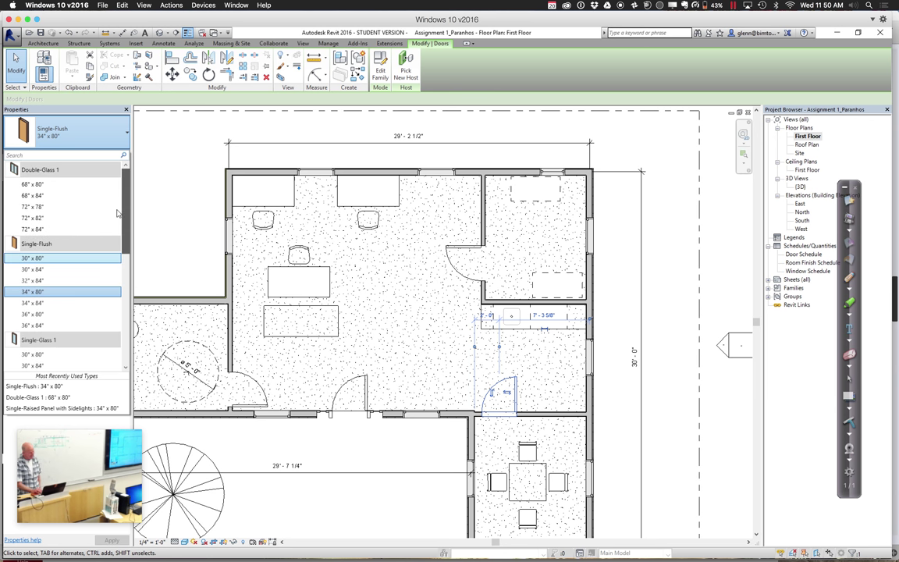
click(40, 196)
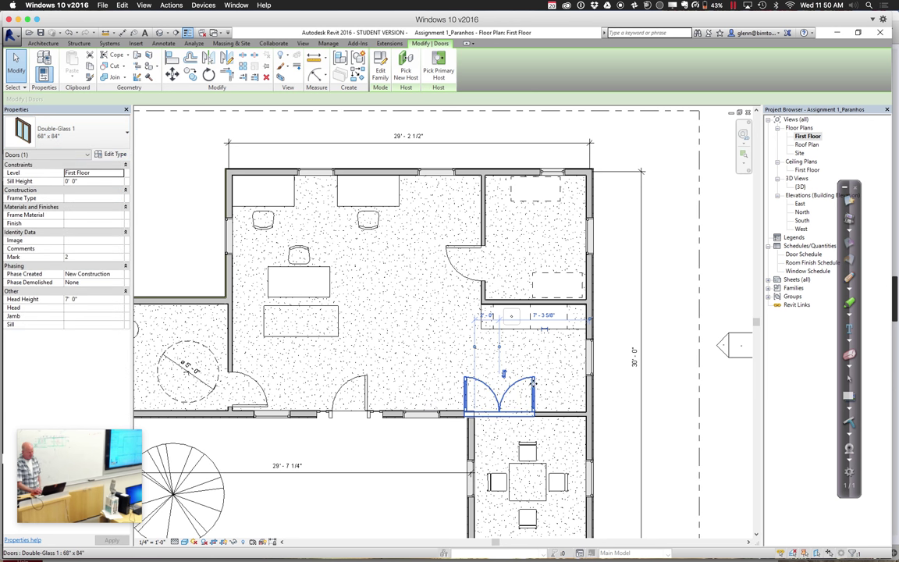
drag(557, 384, 561, 382)
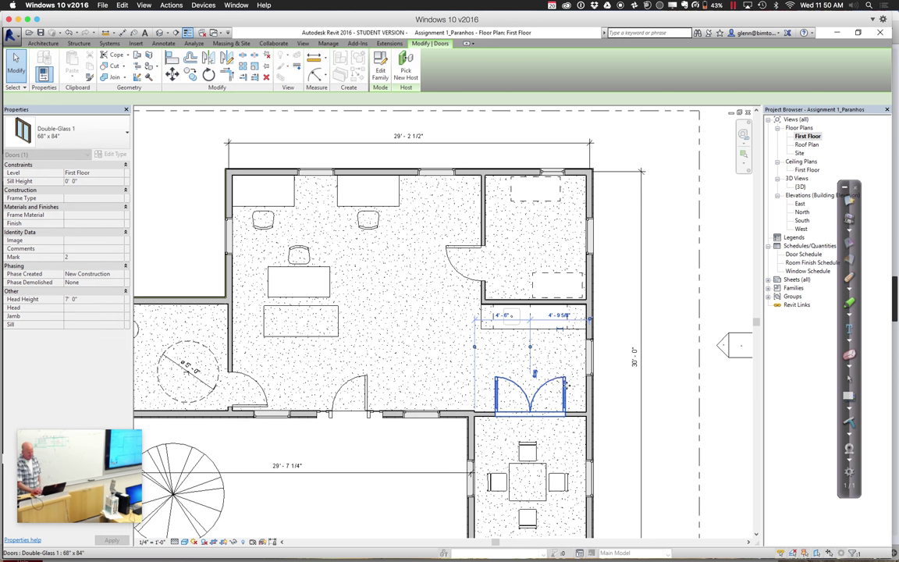
click(673, 450)
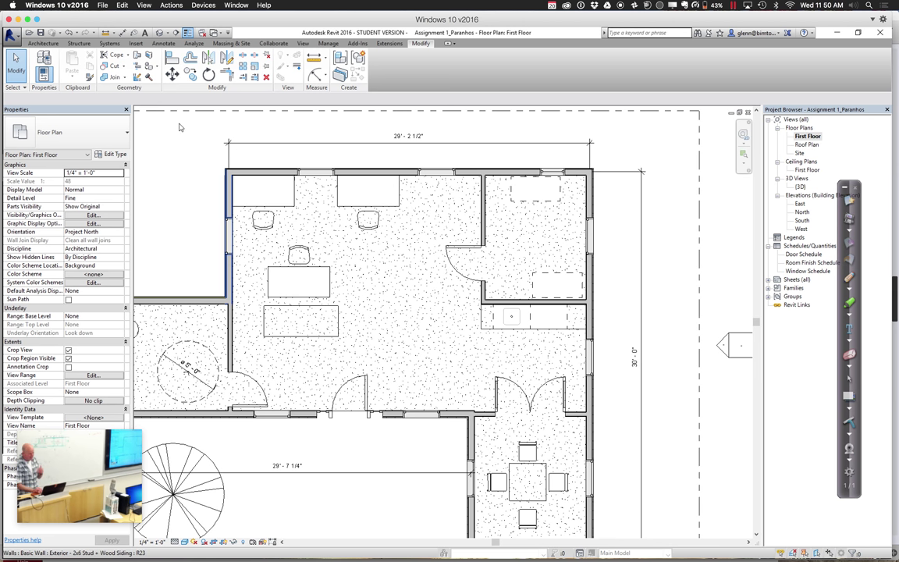
Compare the default 3D view with the South elevation, ending in the {3D} view
click(159, 33)
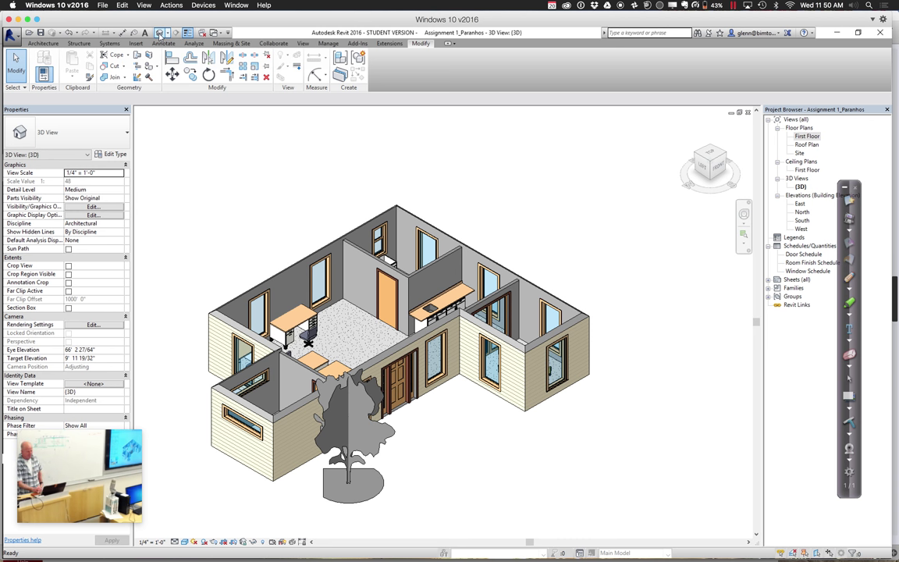
double_click(801, 221)
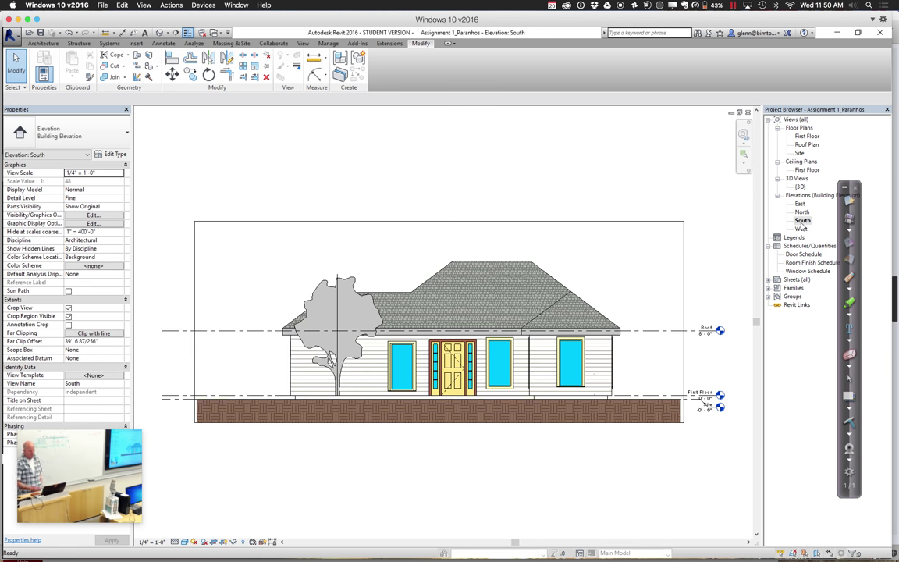
click(159, 33)
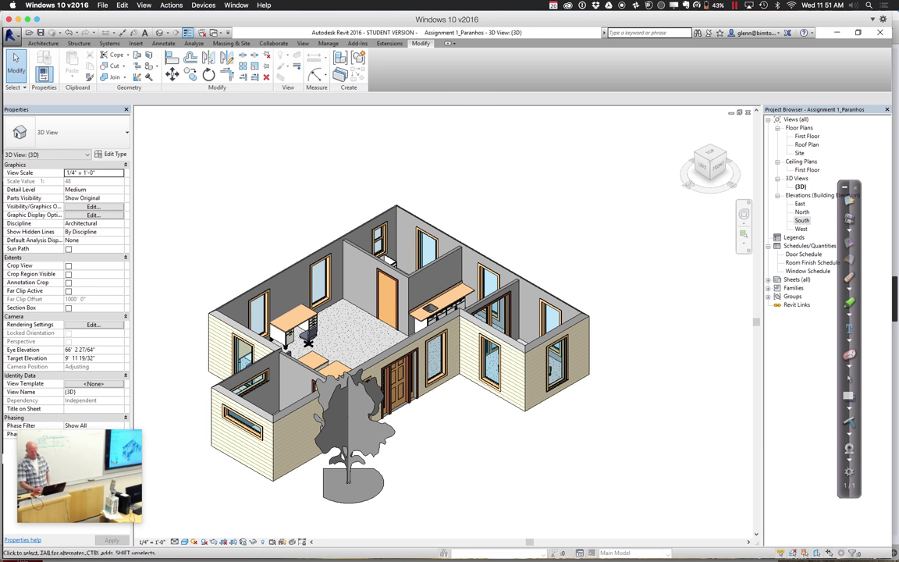
double_click(802, 221)
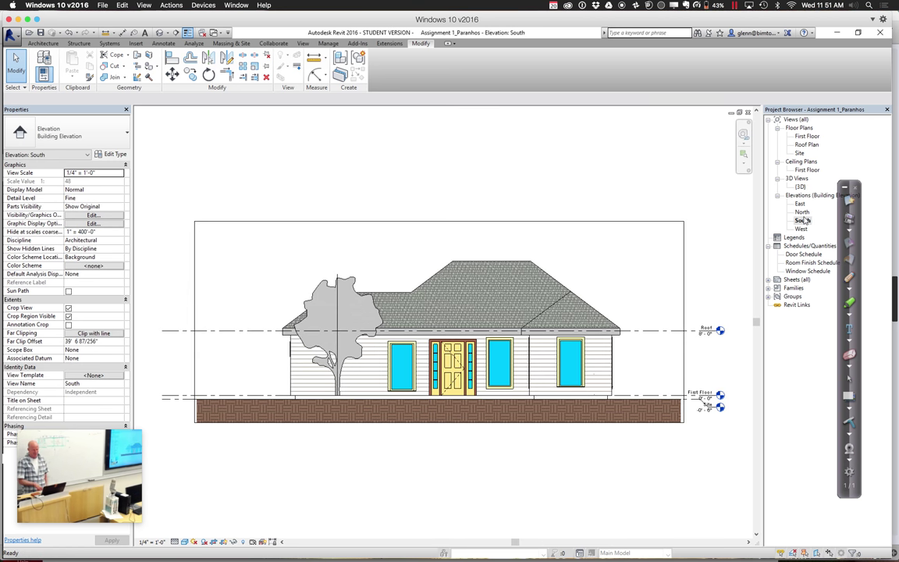
double_click(800, 186)
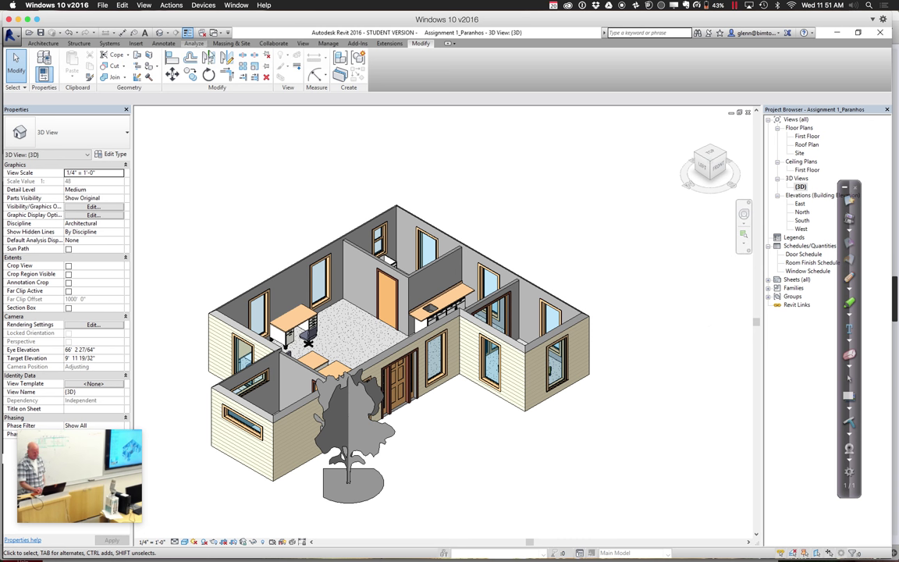
click(303, 44)
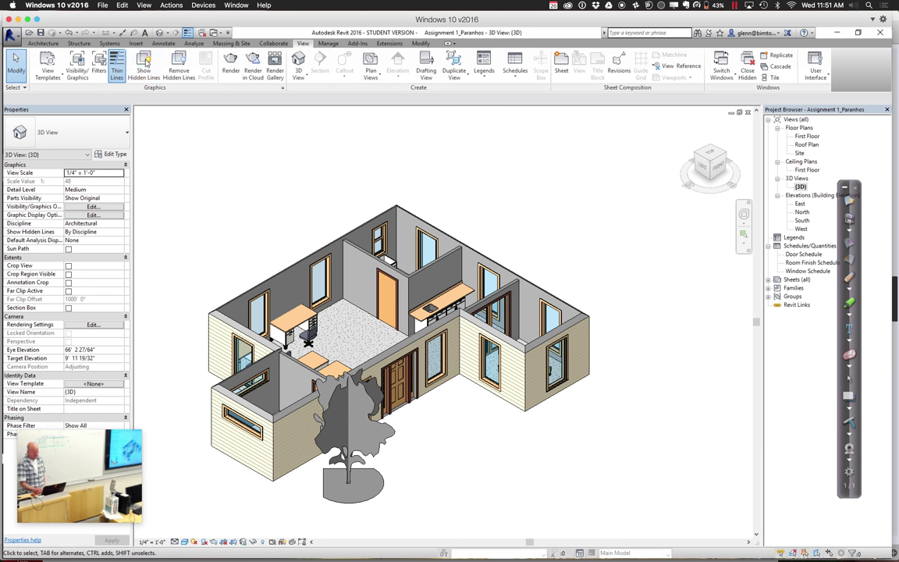
Check Roofs in Visibility/Graphics so the {3D} view shows the roof again
click(85, 75)
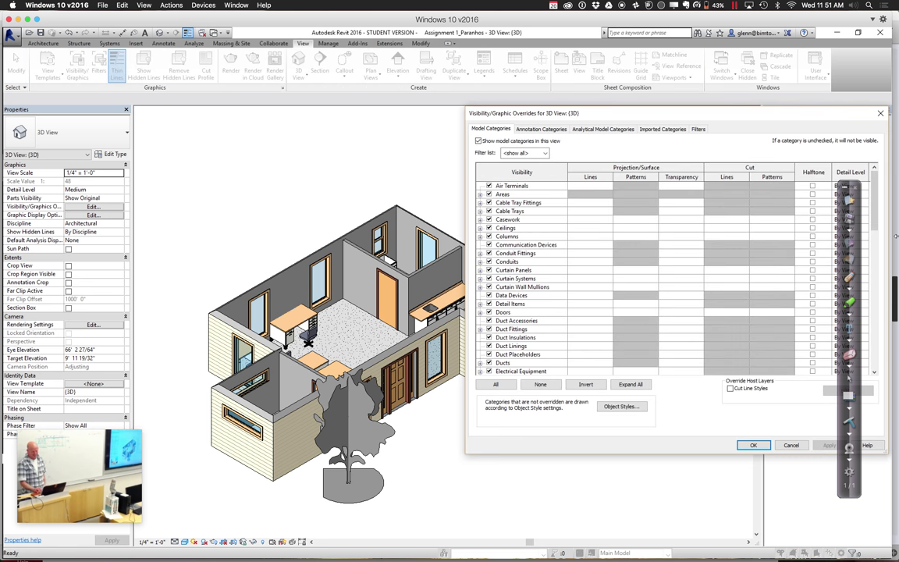
scroll(728, 306, down, 15)
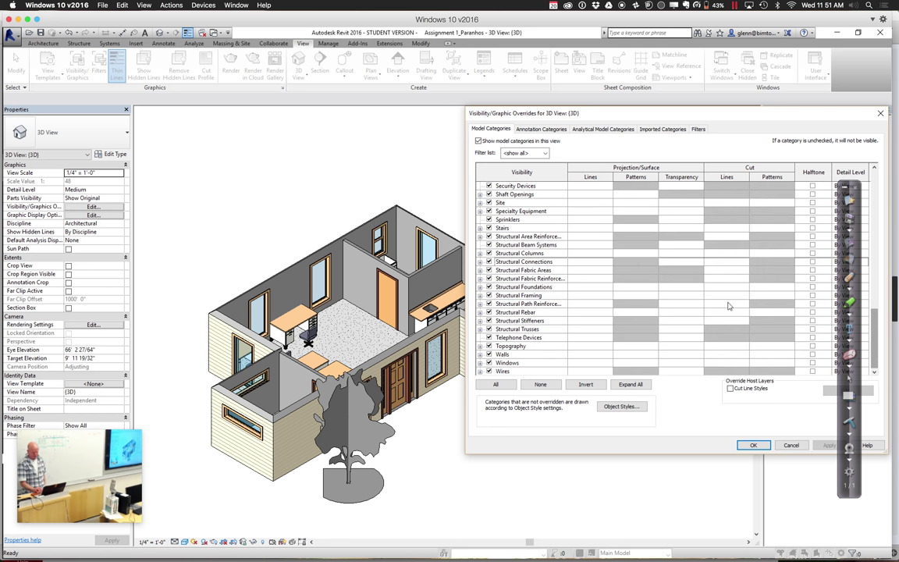
scroll(491, 202, up, 3)
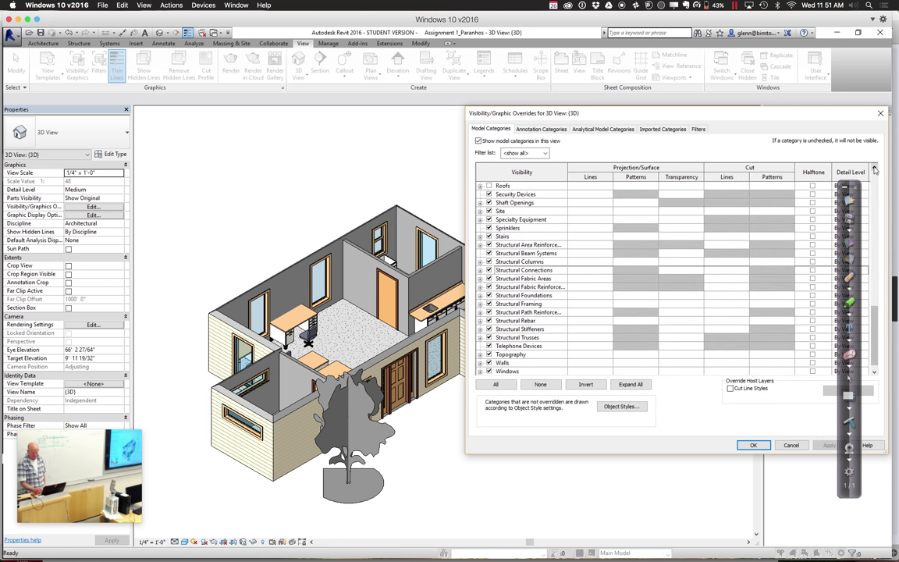
click(492, 202)
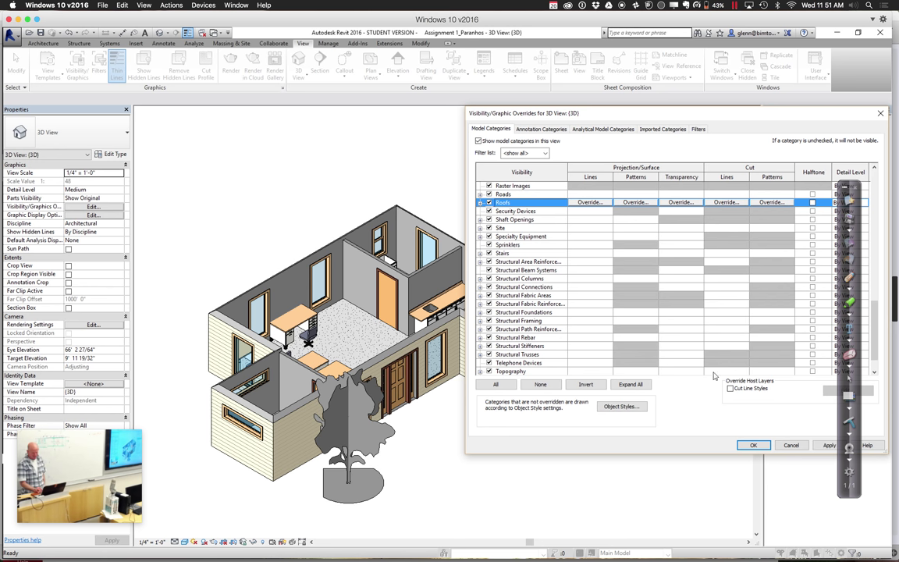
click(752, 444)
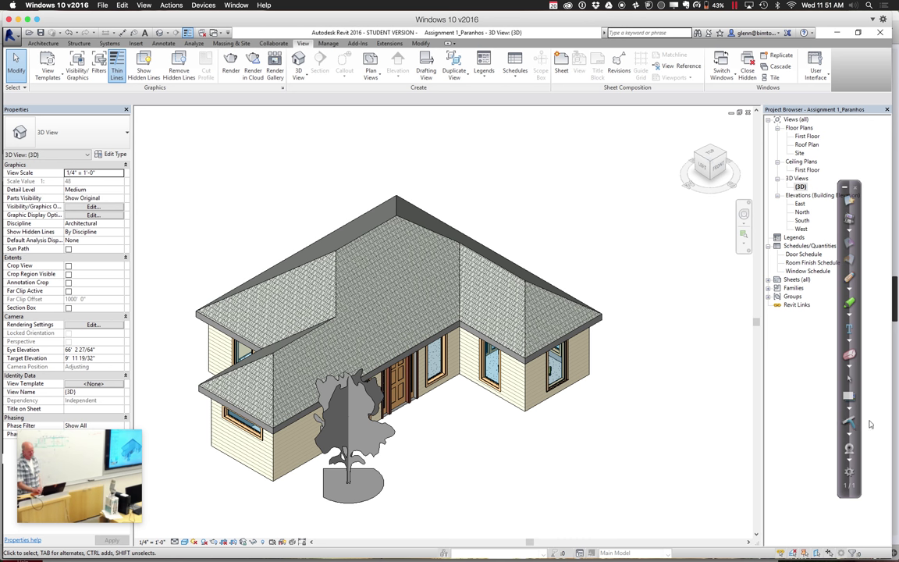
Duplicate the {3D} view with detailing
right_click(802, 187)
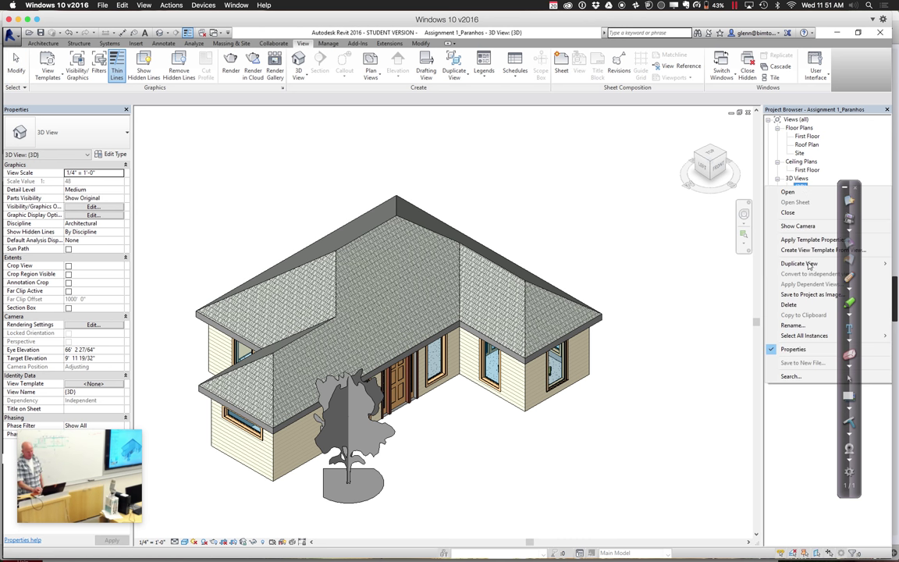
mouse_move(798, 263)
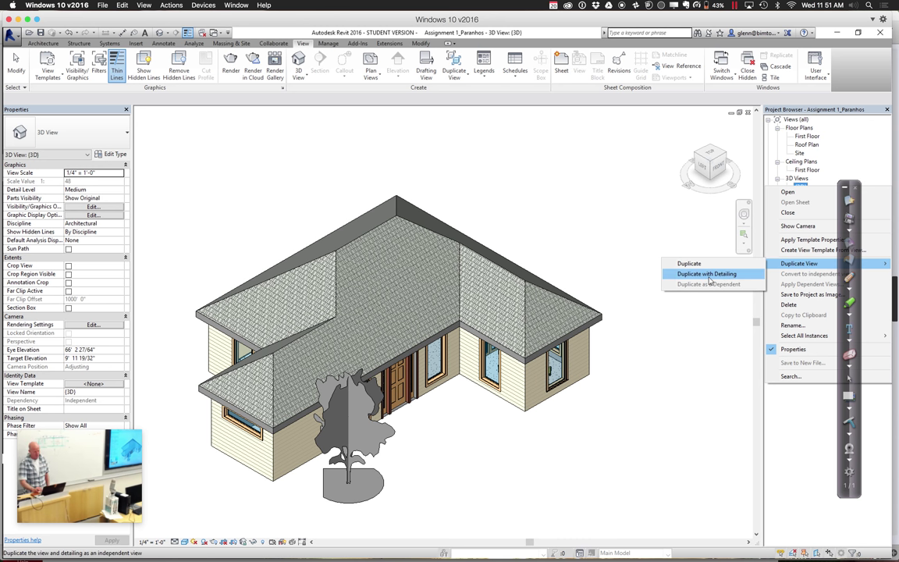
click(710, 280)
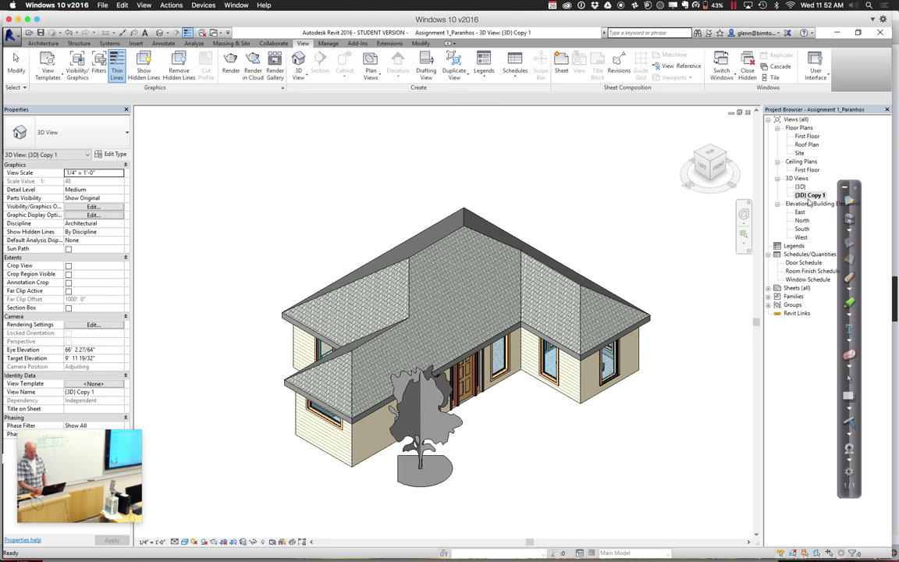
Rename the copied 3D view to '3D without Roof'
right_click(814, 200)
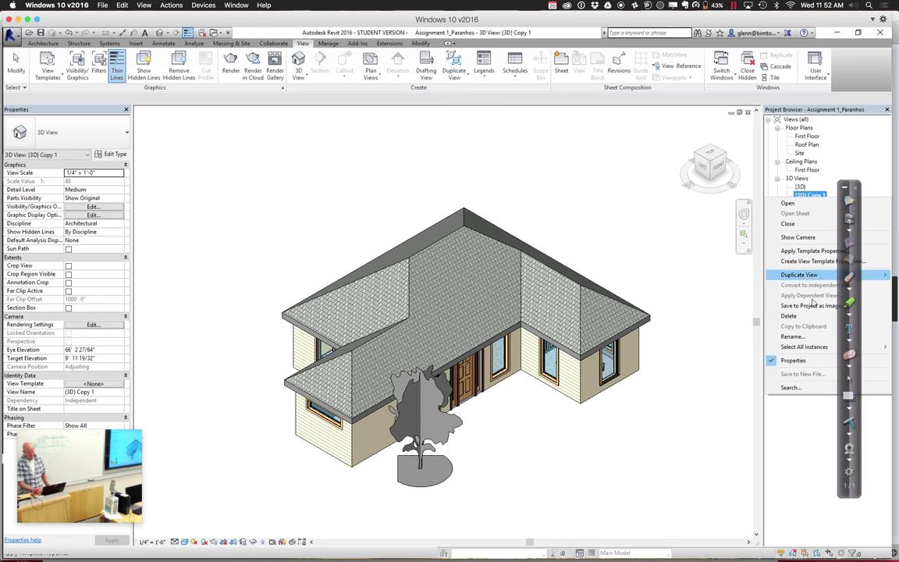
click(800, 337)
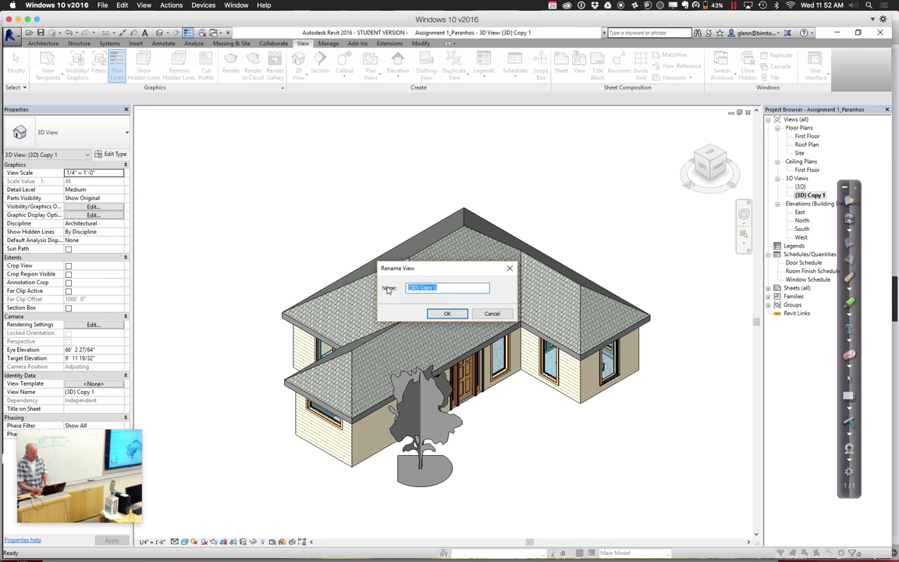
text(3D wit)
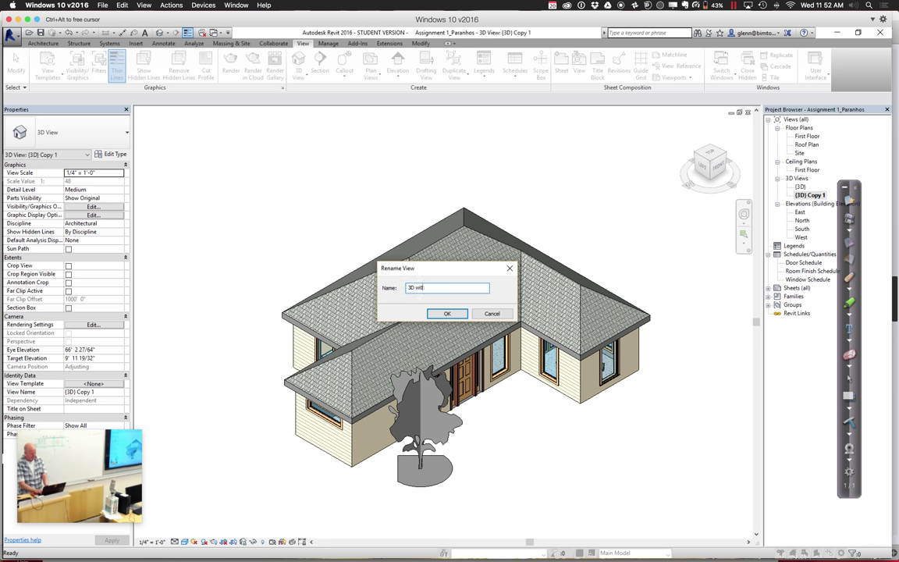
text(hout Roof)
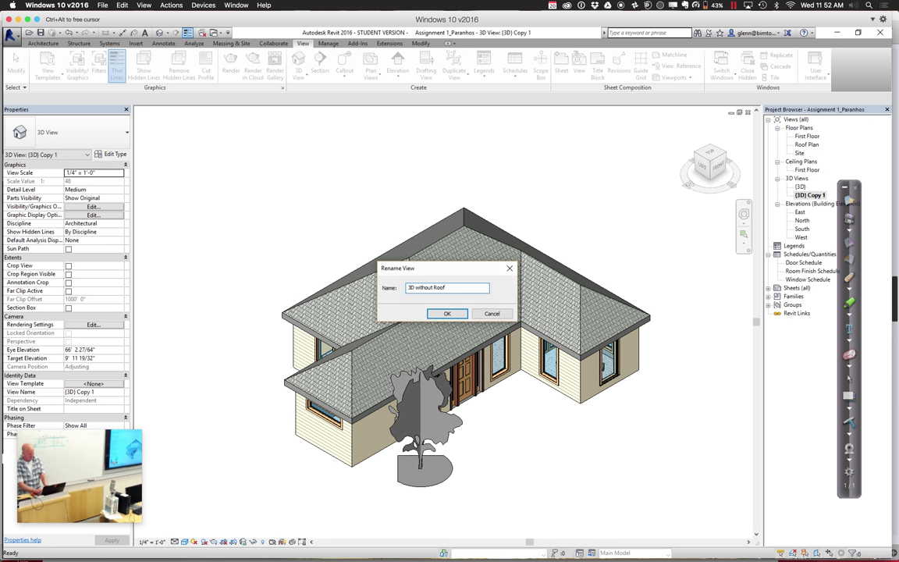
key(Return)
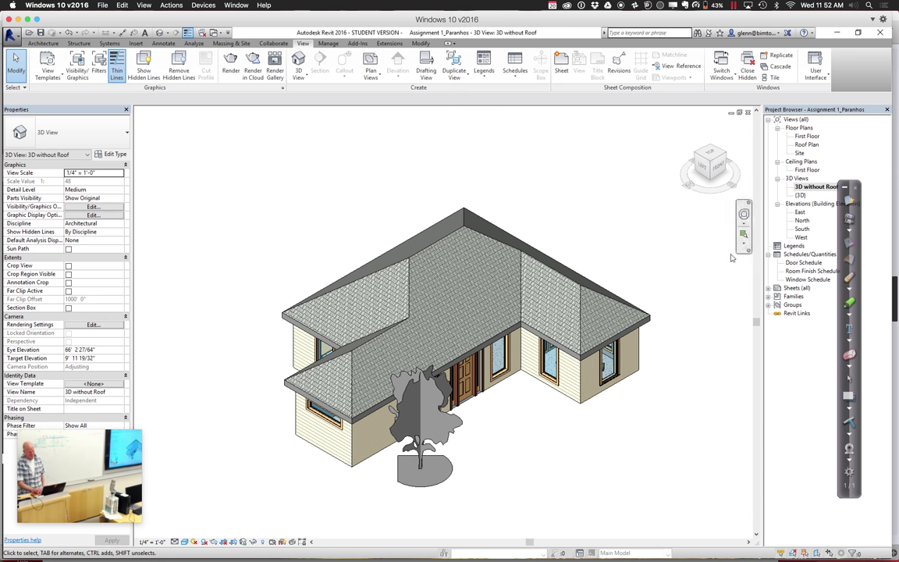
click(568, 282)
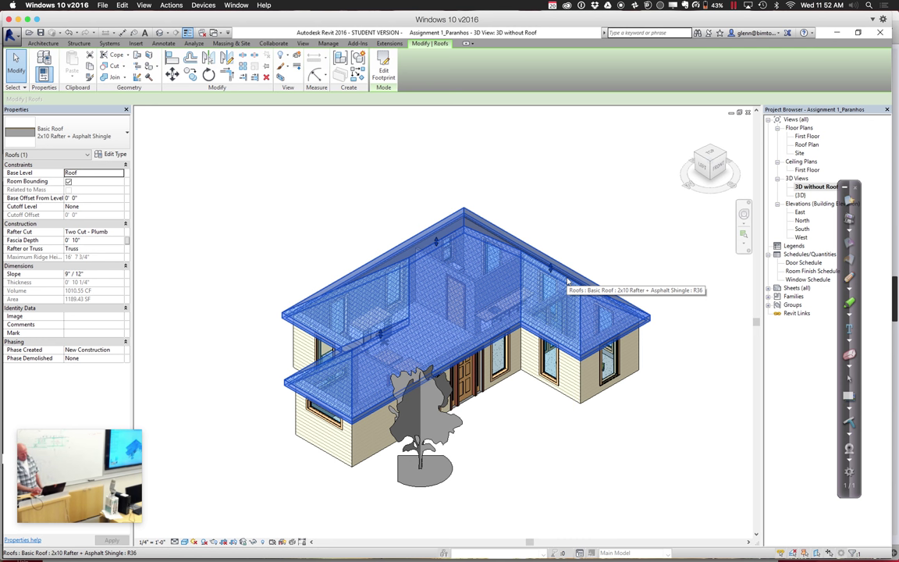
Clear the roof selection and uncheck the Roofs category in the VG overrides
click(650, 231)
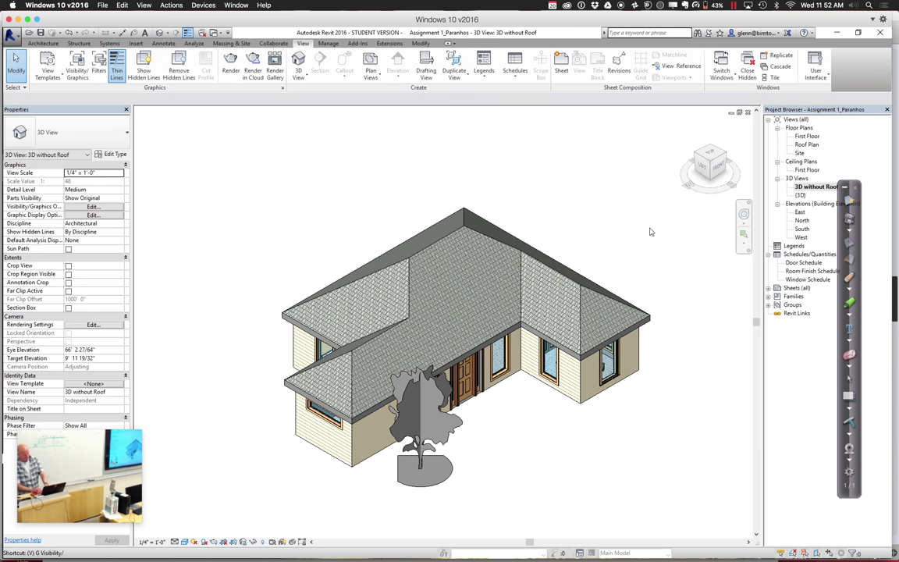
key(v)
key(g)
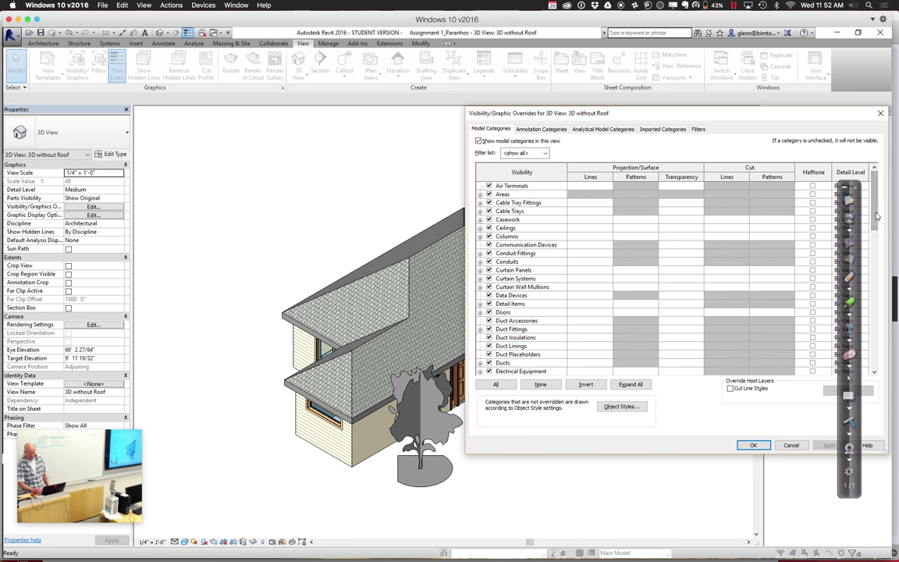
scroll(878, 266, down, 5)
drag(878, 265, 878, 310)
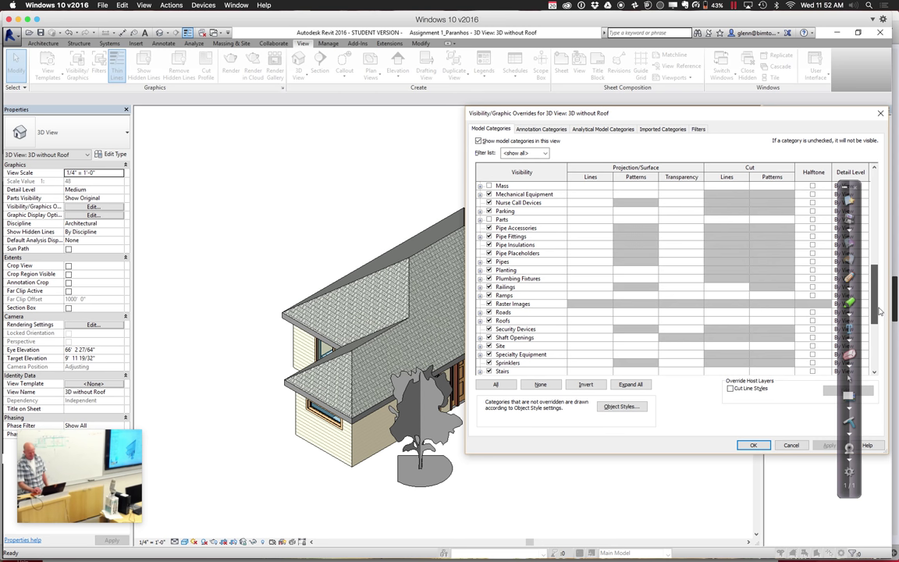
click(488, 321)
Apply the hidden roof, rename the view '3D hidden roof', and reopen the original {3D} view
click(753, 445)
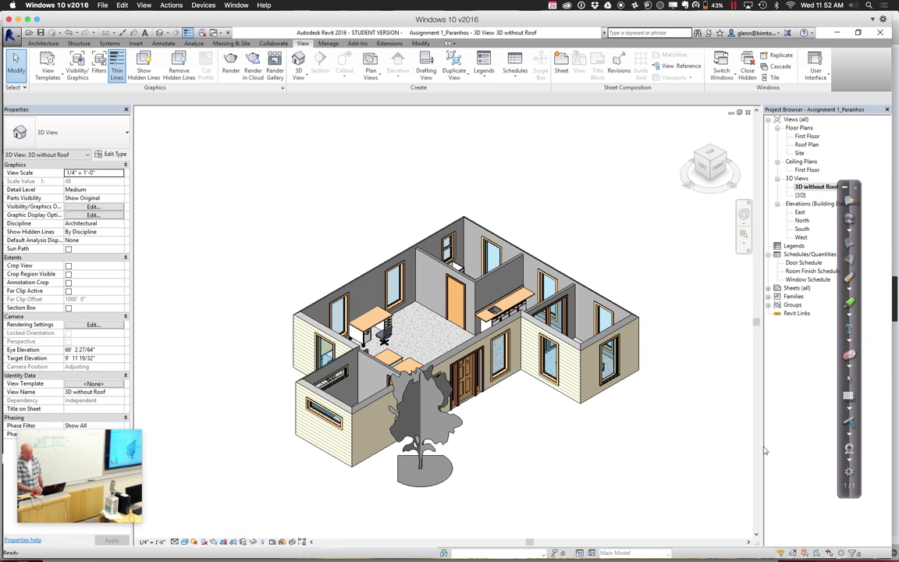
right_click(813, 188)
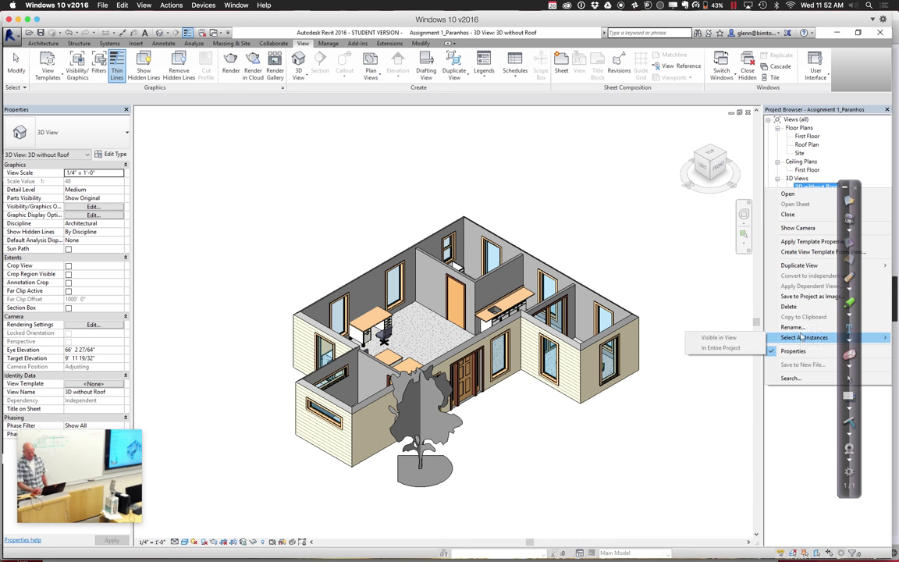
click(793, 327)
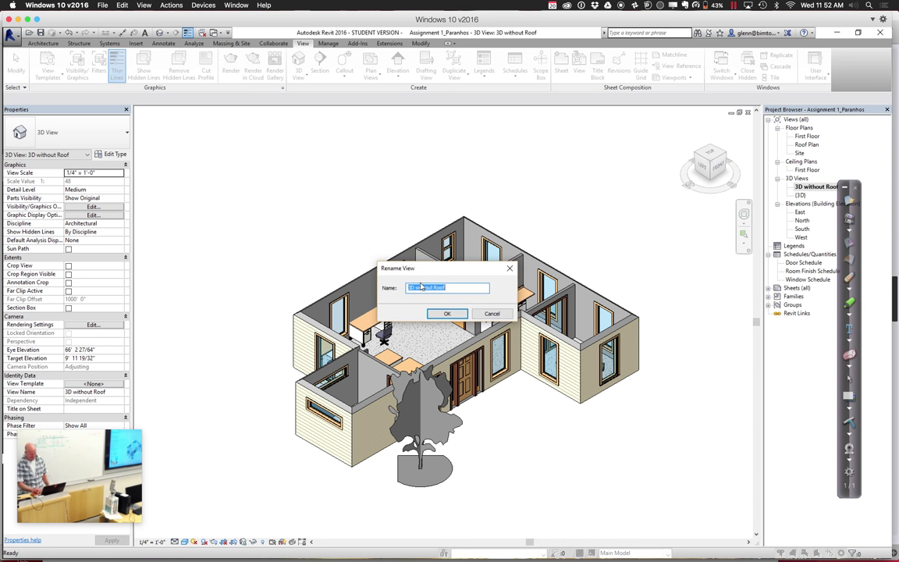
click(418, 287)
drag(418, 287, 491, 288)
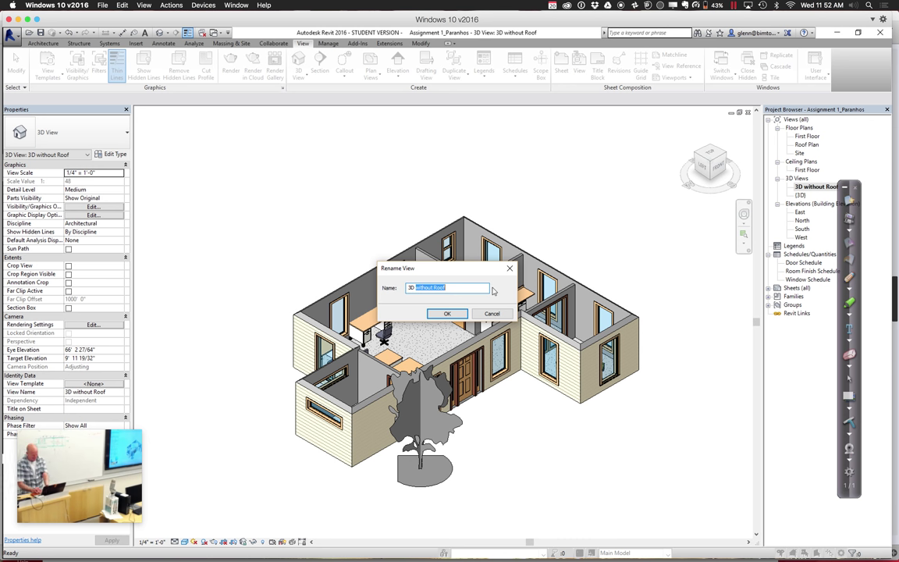
text(hidden roo)
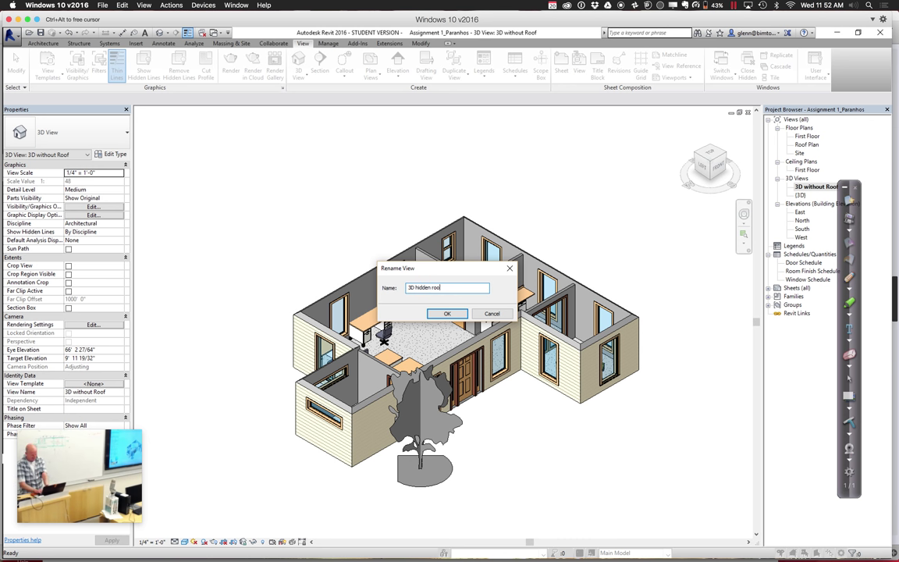
text(f)
key(Return)
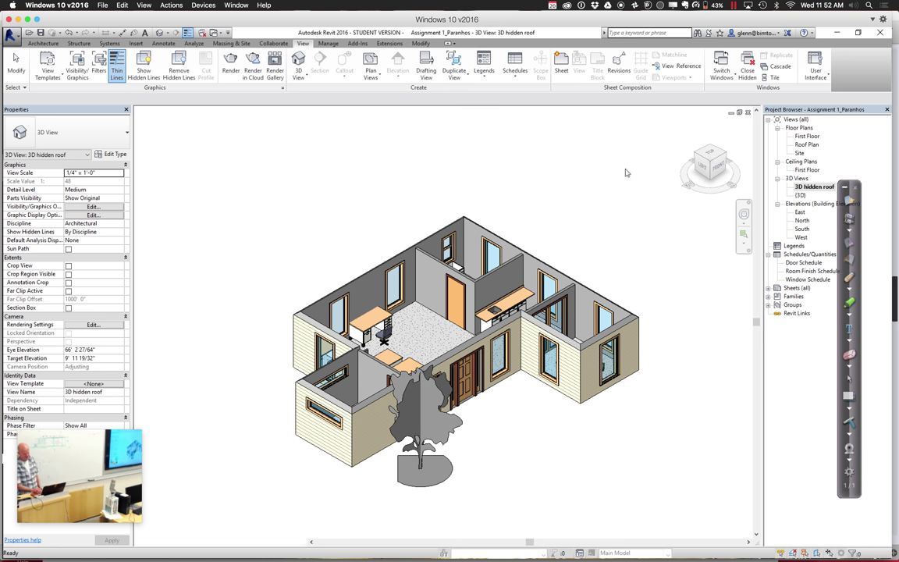
double_click(800, 196)
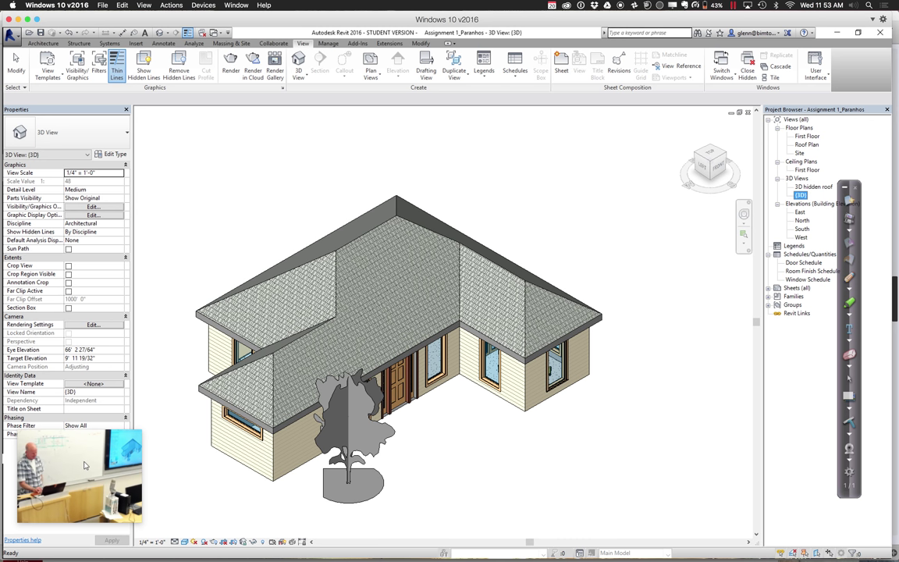
Enable Section Box in the {3D} view's properties and zoom out to see it
drag(85, 466, 188, 462)
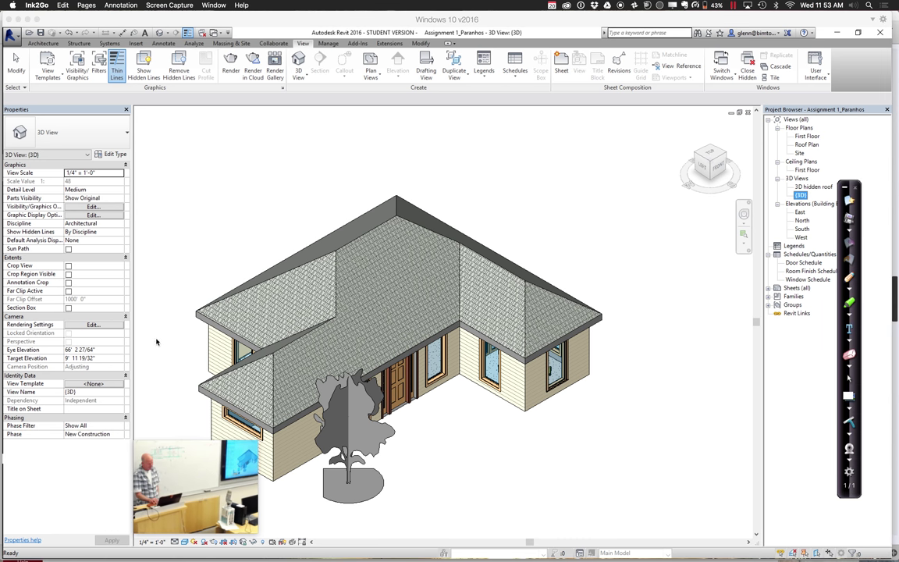
click(284, 227)
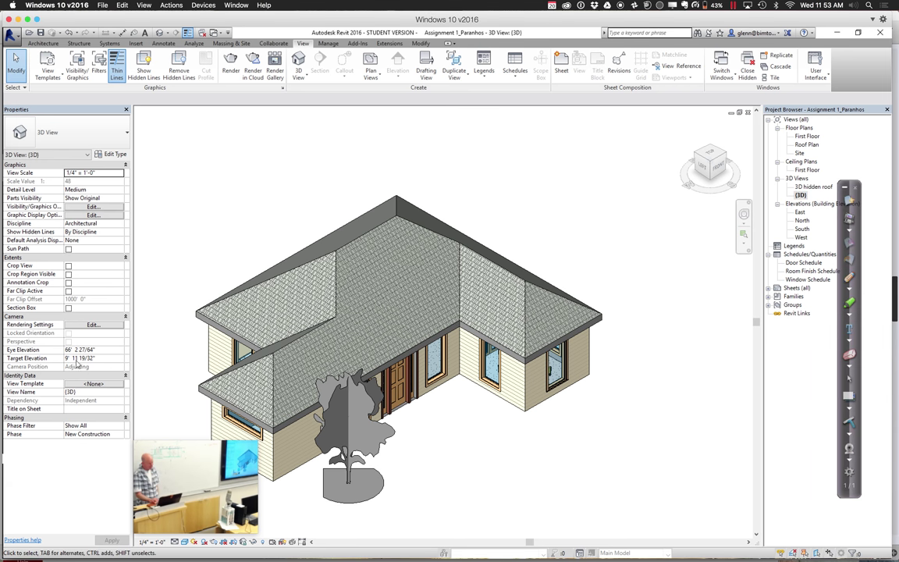
click(68, 308)
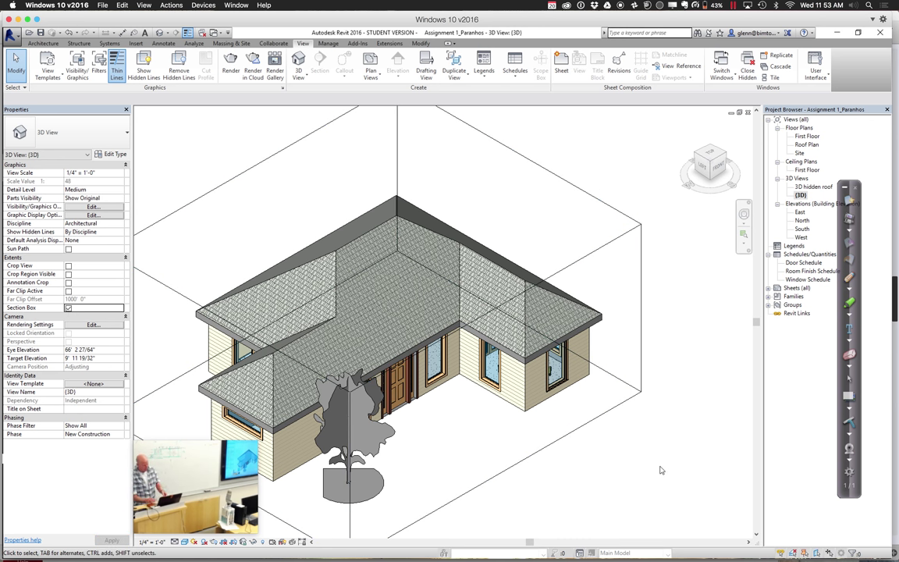
key(z)
key(o)
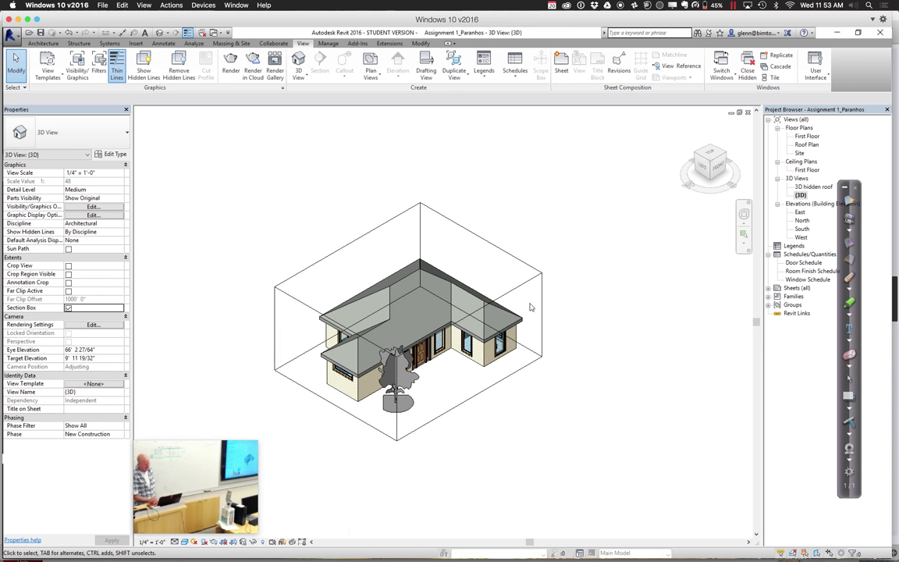
Lower the section box top to cut off the roof and shift one side face
click(492, 246)
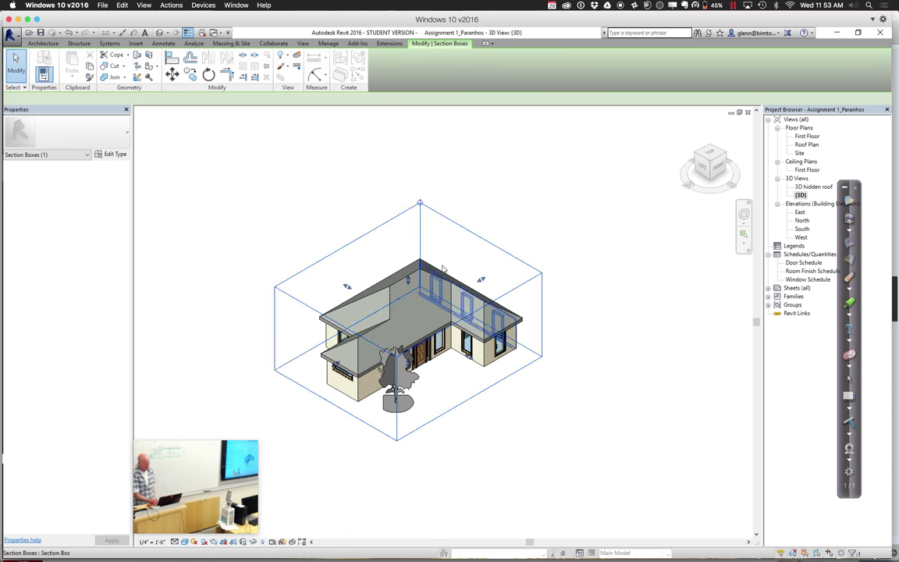
drag(408, 279, 407, 329)
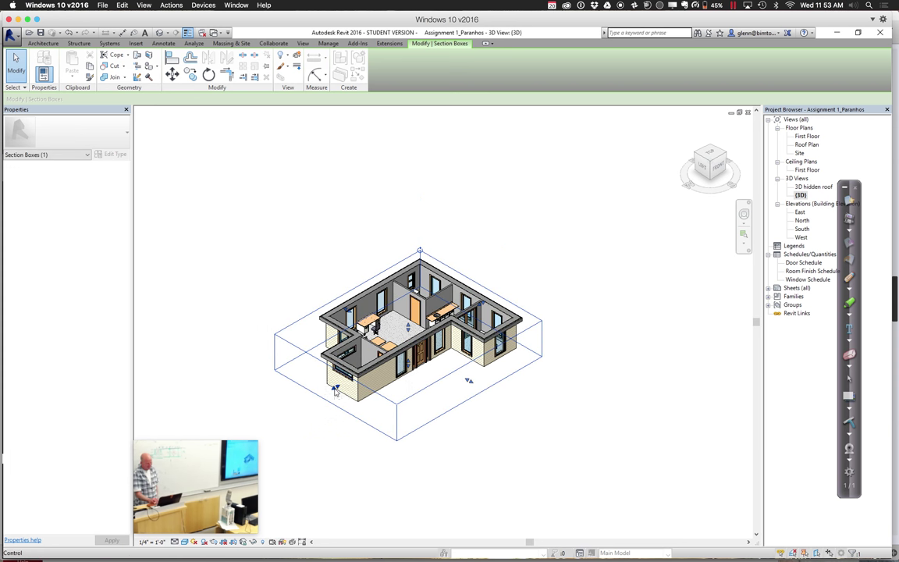
drag(336, 387, 327, 408)
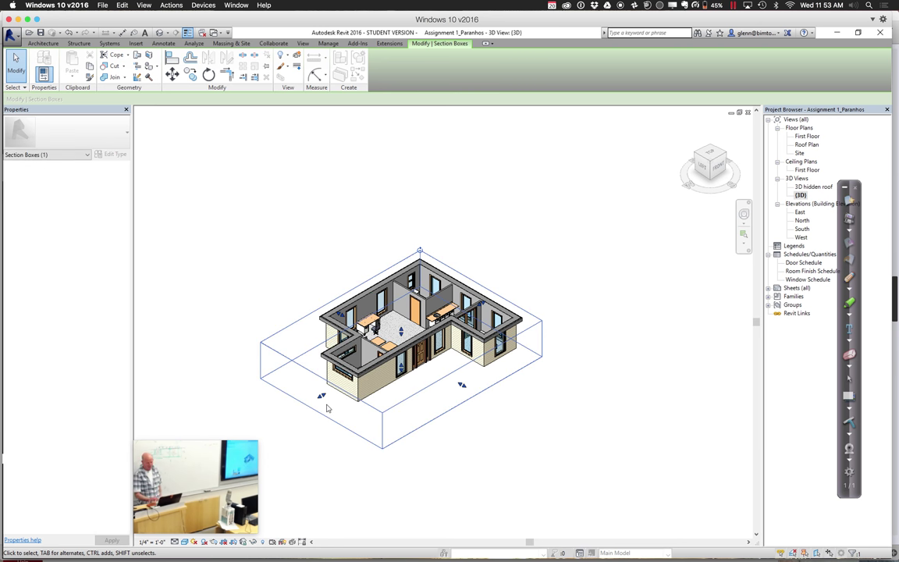
click(479, 464)
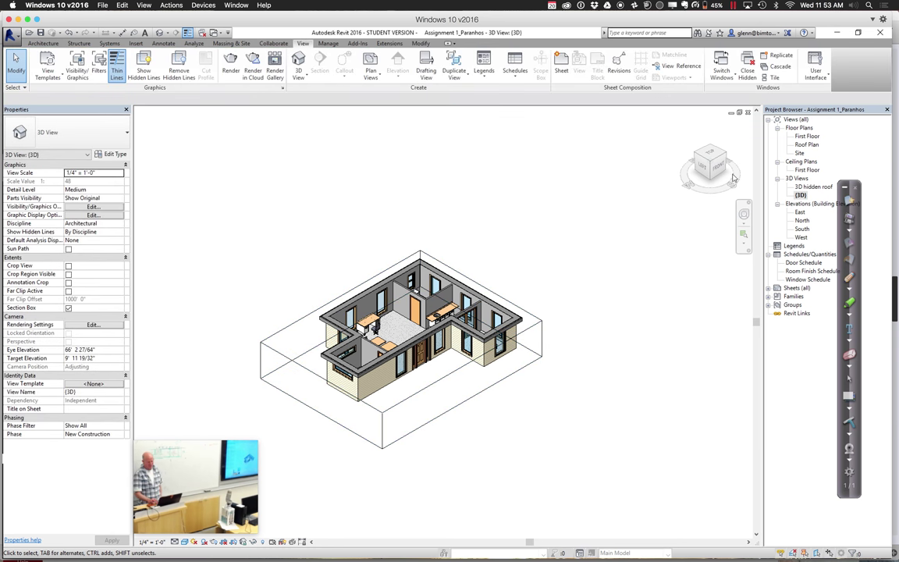
Duplicate the sectioned {3D} view with detailing
right_click(800, 196)
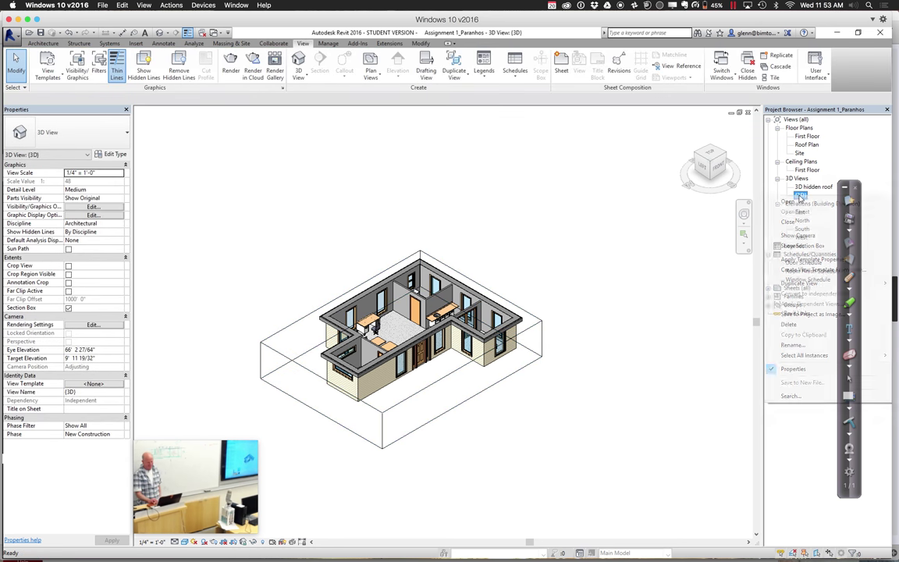
mouse_move(805, 285)
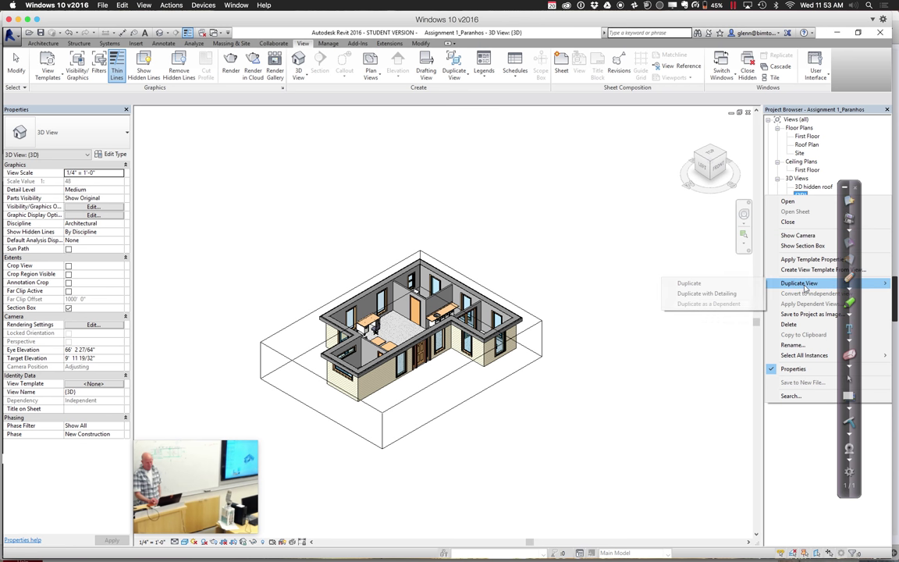
click(736, 294)
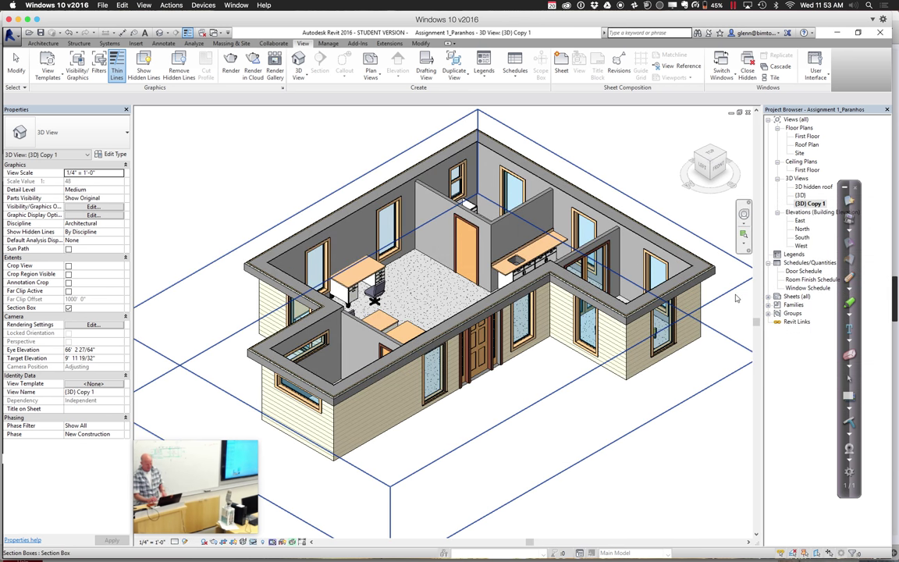
Rename the duplicated view to '3D Section Box'
right_click(809, 205)
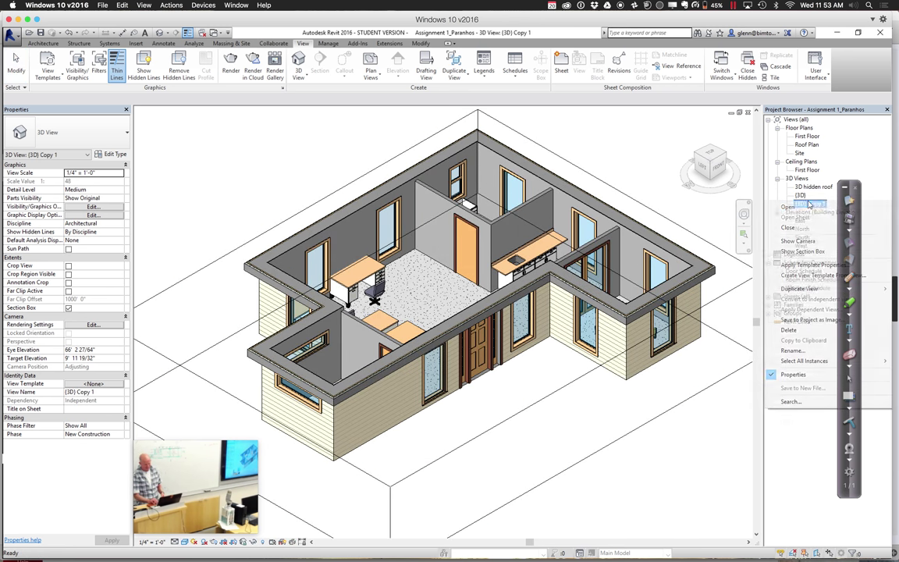
click(790, 351)
text(3D Section)
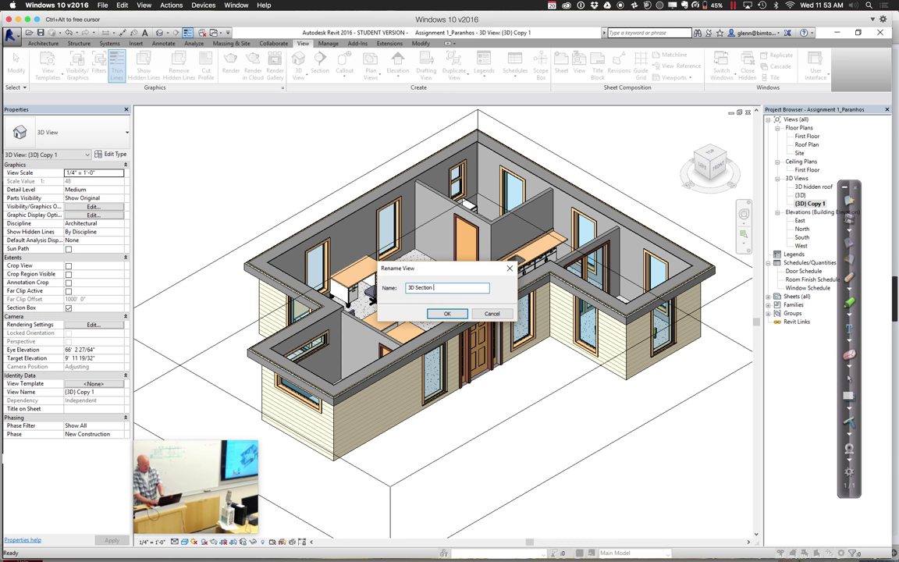
text( Box)
key(Return)
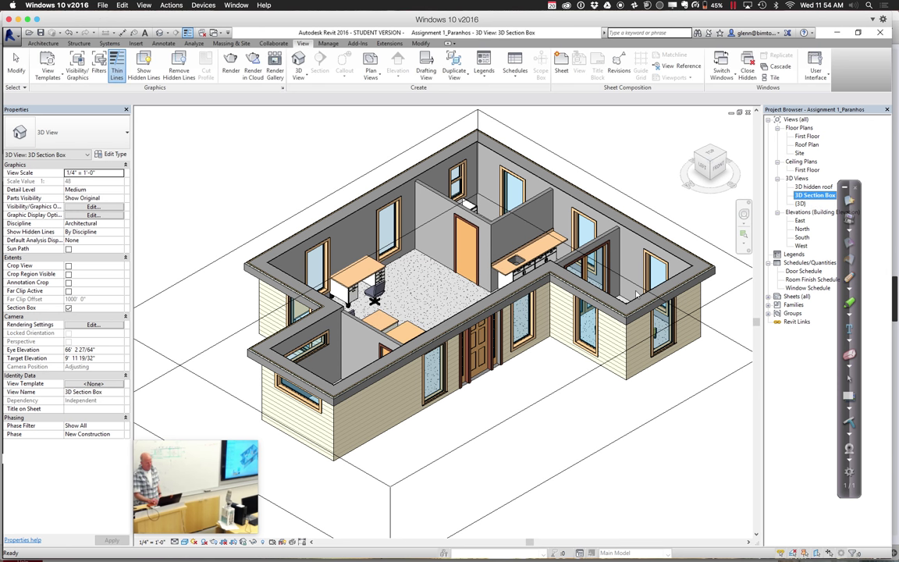
click(333, 161)
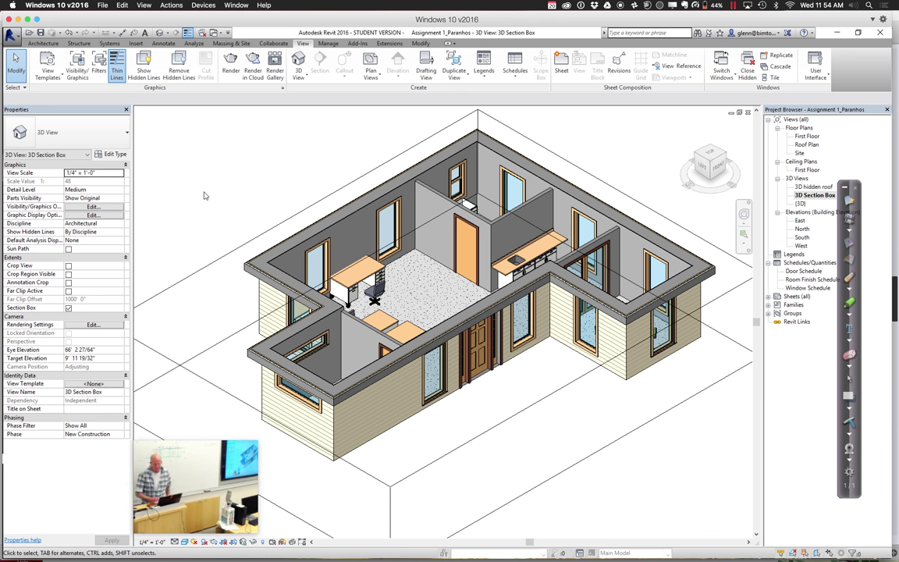
Draw a horizontal building section across the First Floor plan, spanning the whole building
double_click(807, 137)
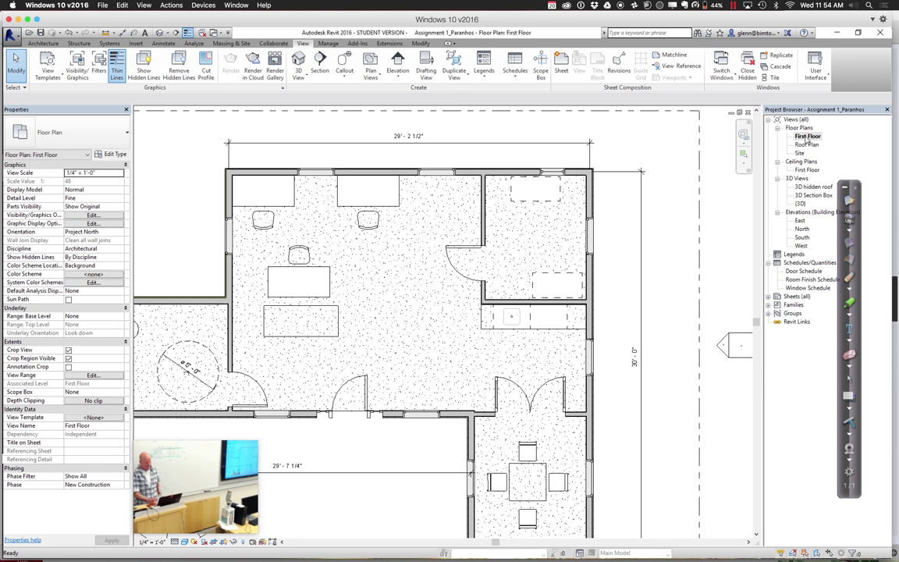
key(z)
key(f)
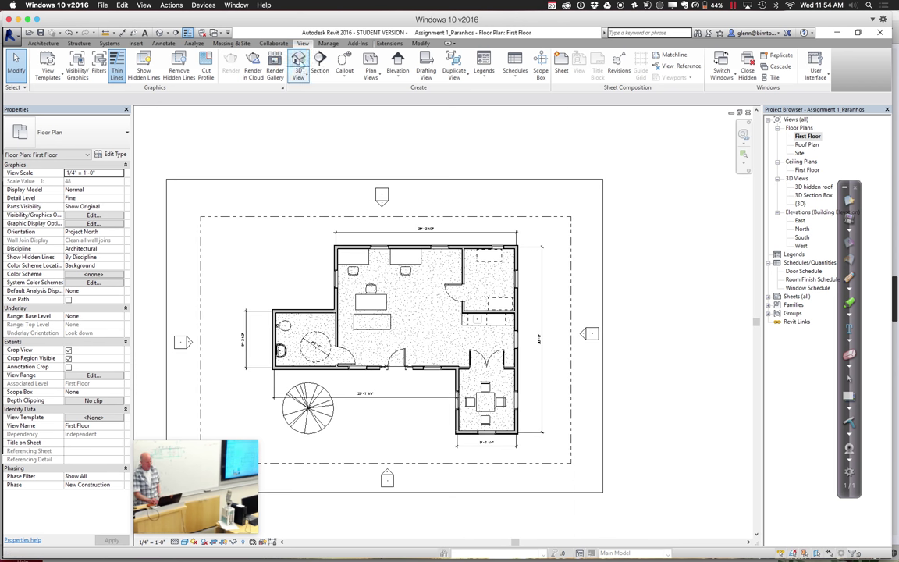
click(320, 71)
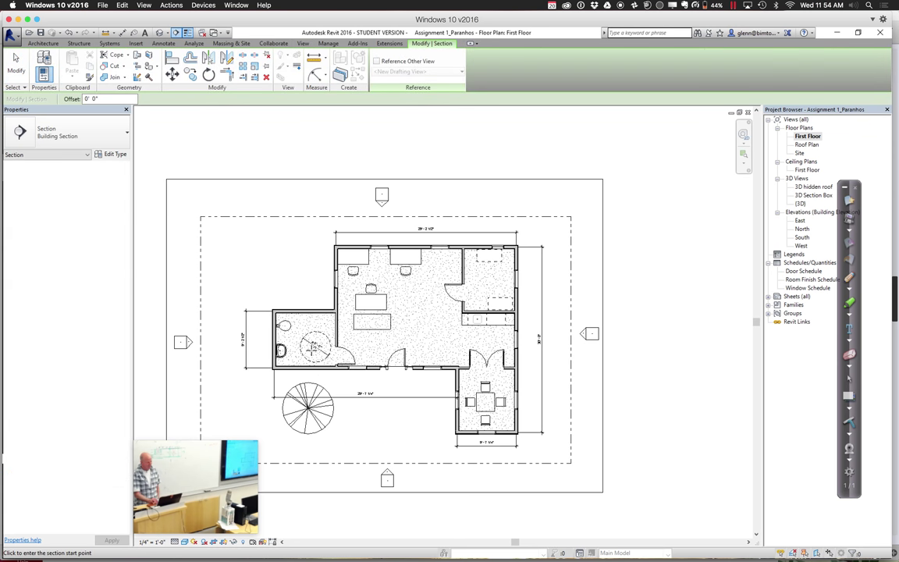
click(220, 338)
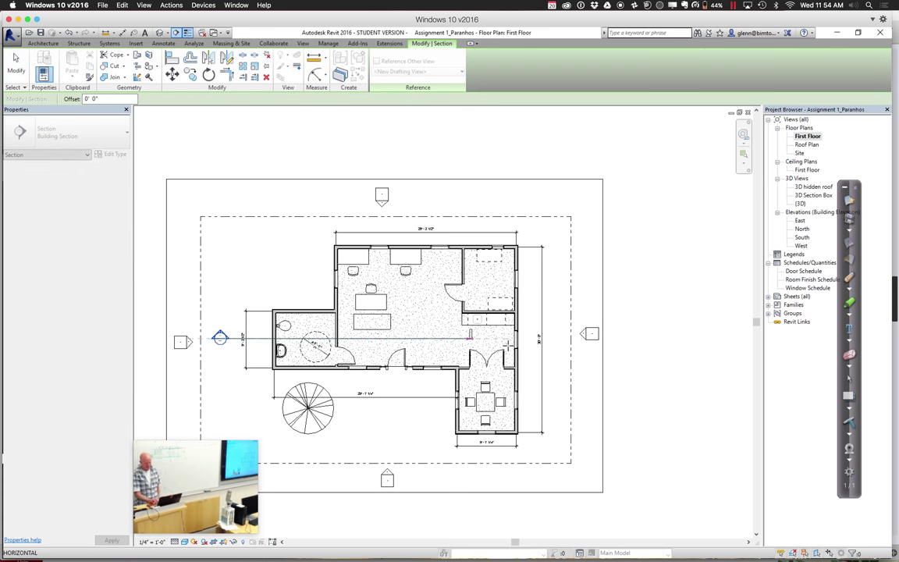
click(561, 337)
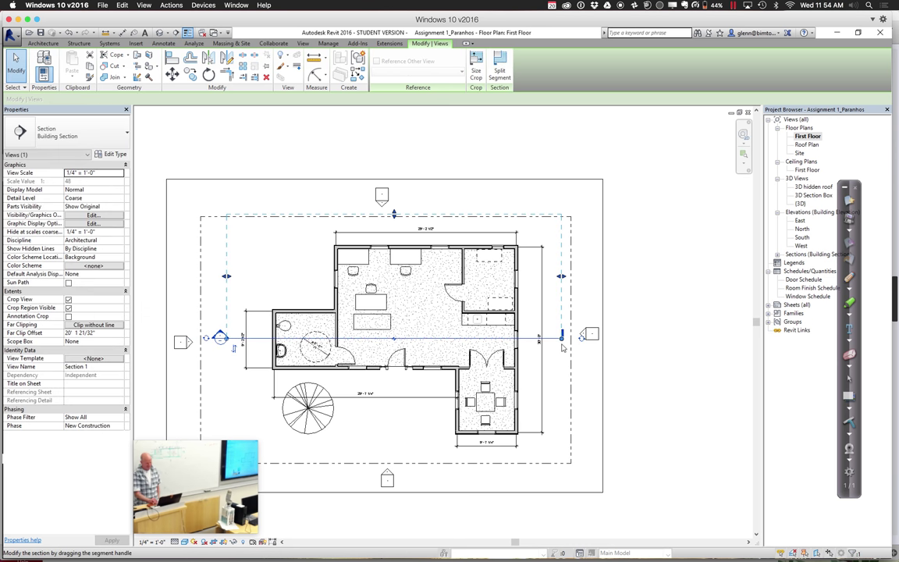
key(Escape)
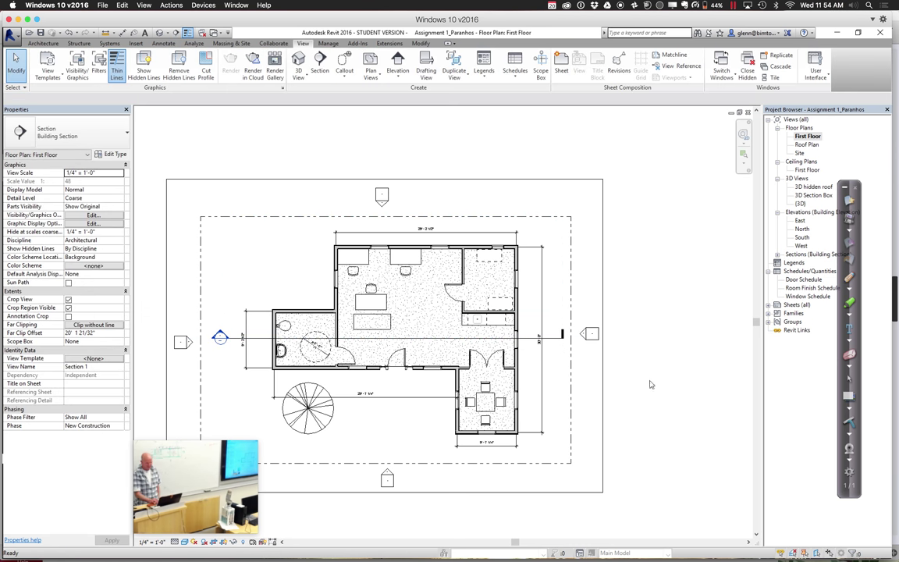
Review the new Section 1 view, then return to the {3D} view
click(777, 255)
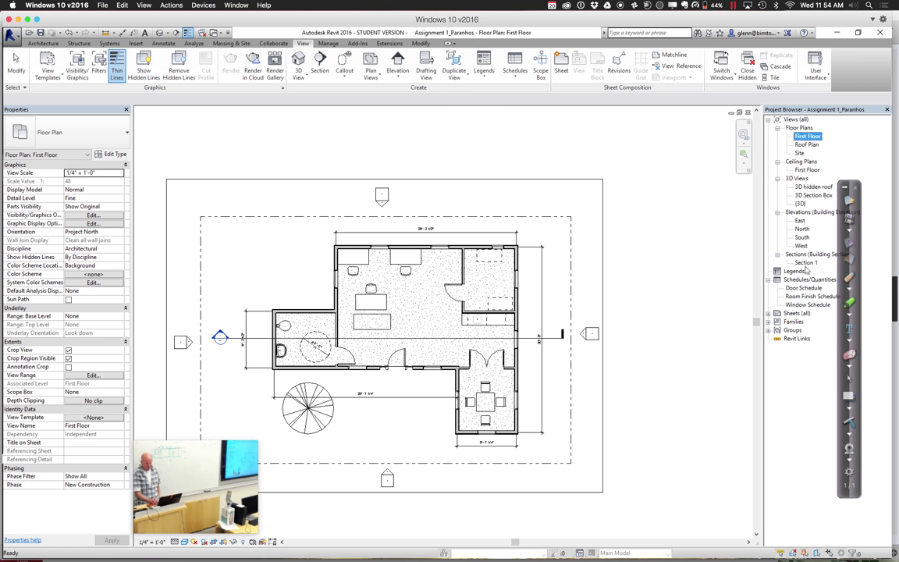
double_click(806, 263)
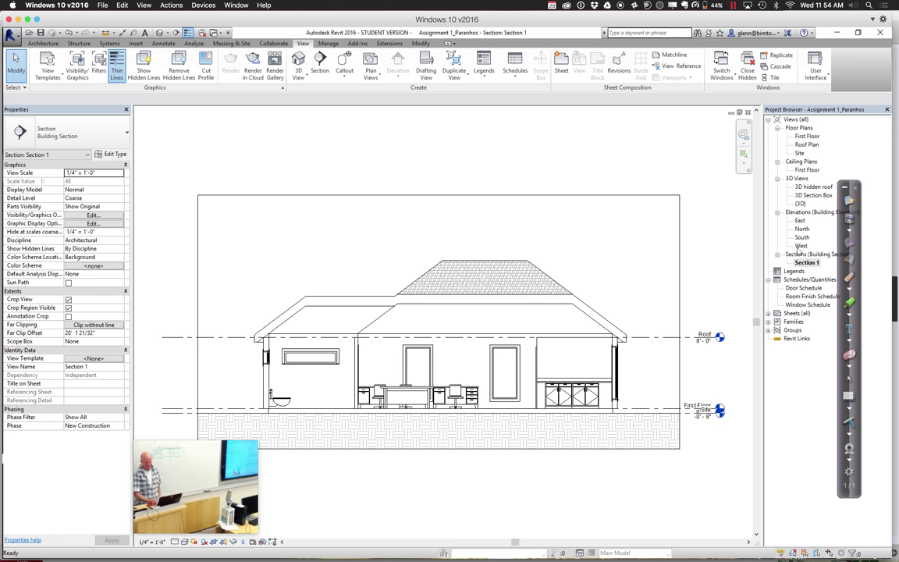
double_click(801, 204)
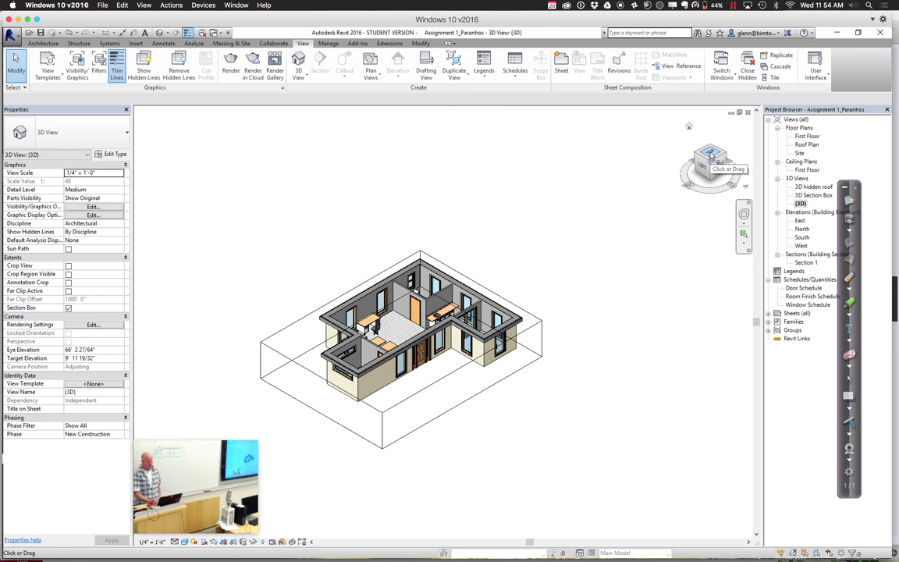
Orient the {3D} view to Section: Section 1 so it cuts the house lengthwise, then orbit to an angled view
right_click(711, 156)
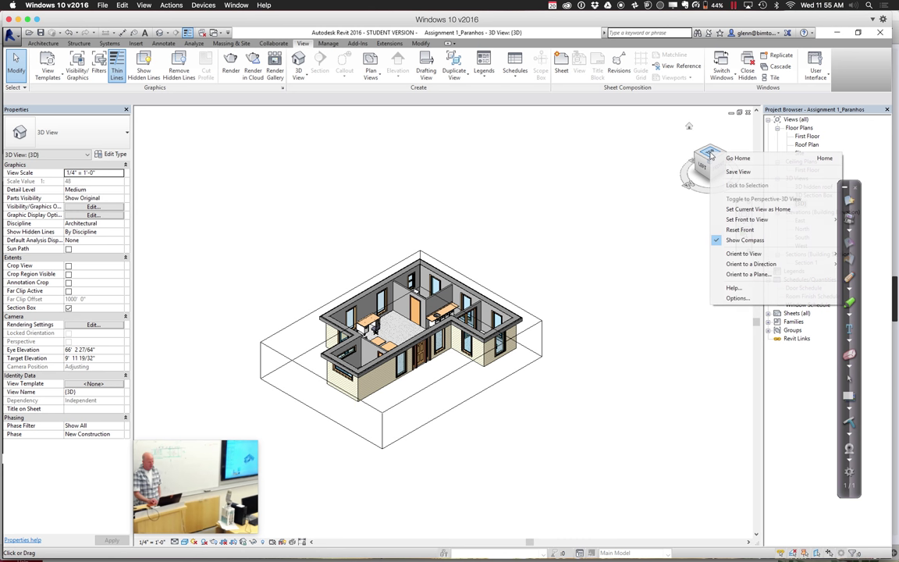
mouse_move(734, 256)
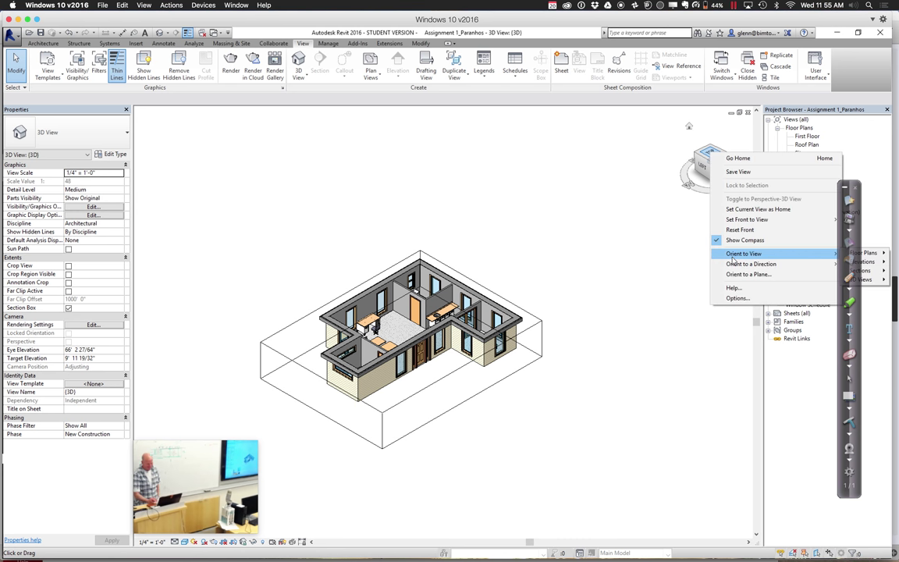
mouse_move(879, 264)
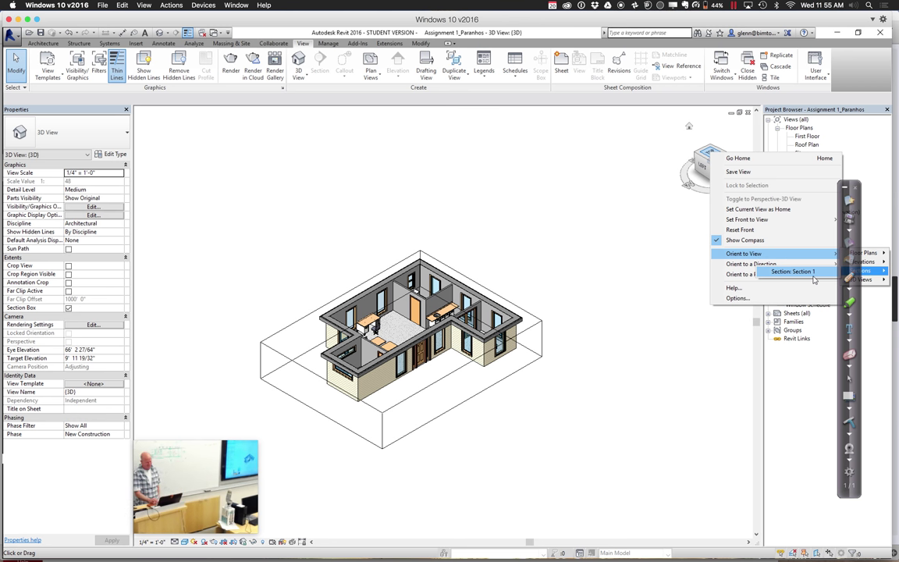
click(812, 275)
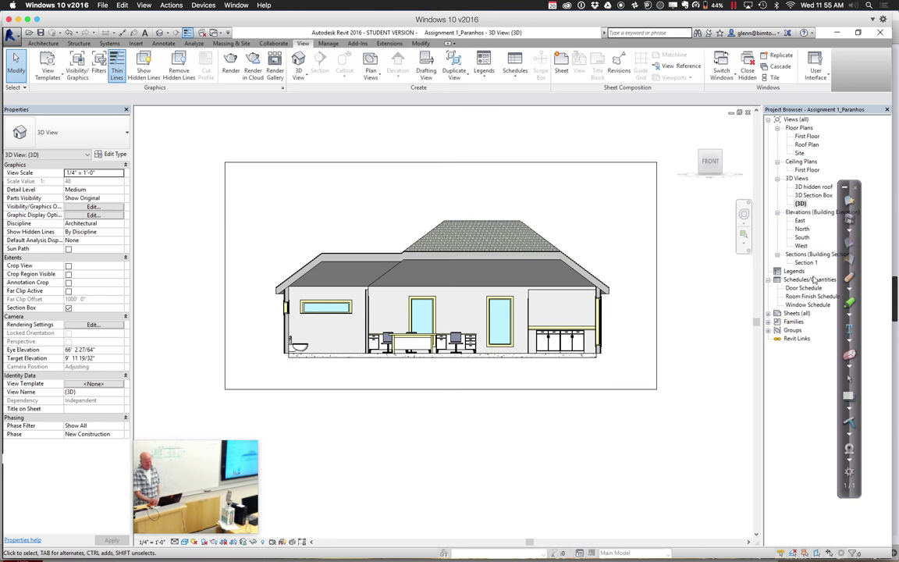
click(743, 213)
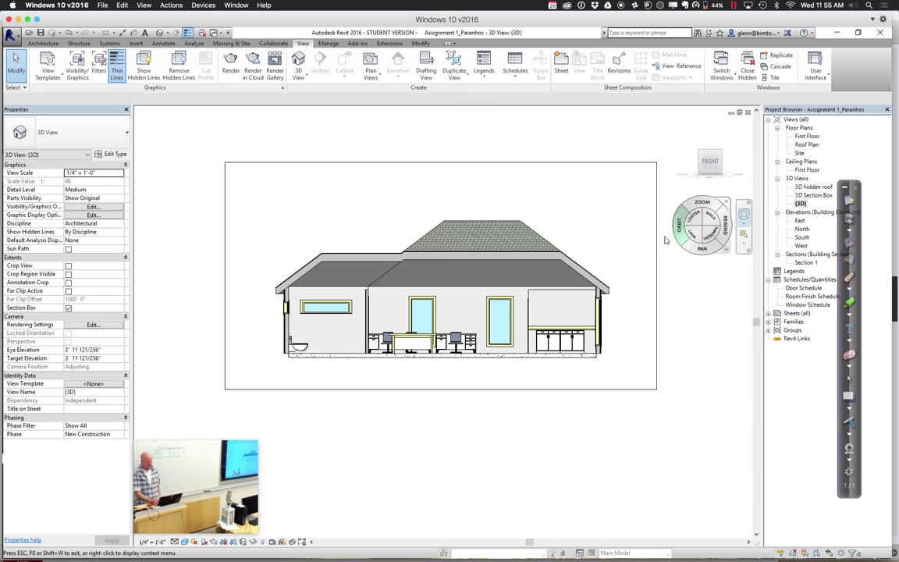
drag(666, 247, 742, 283)
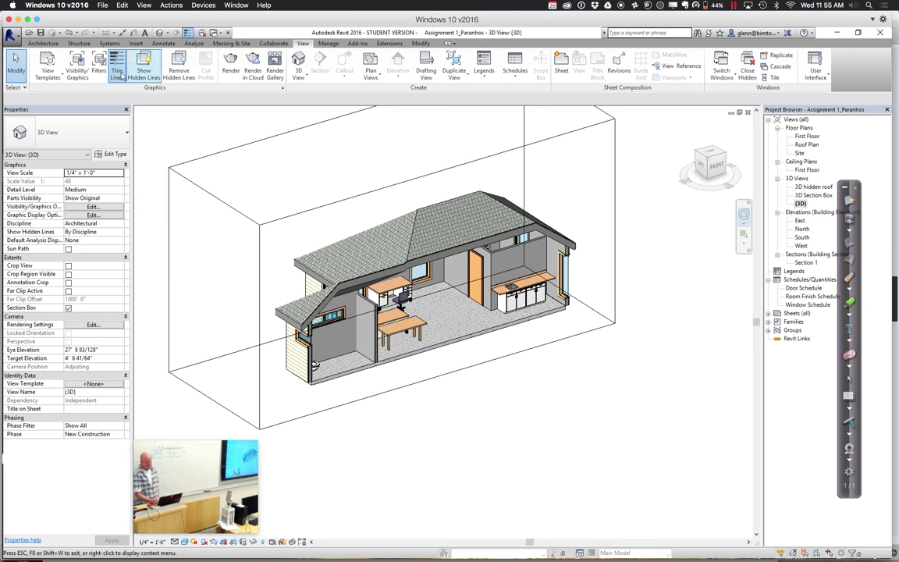
Attach the tops of the interior walls by the dining table and the kitchen to the roof
mouse_move(4, 71)
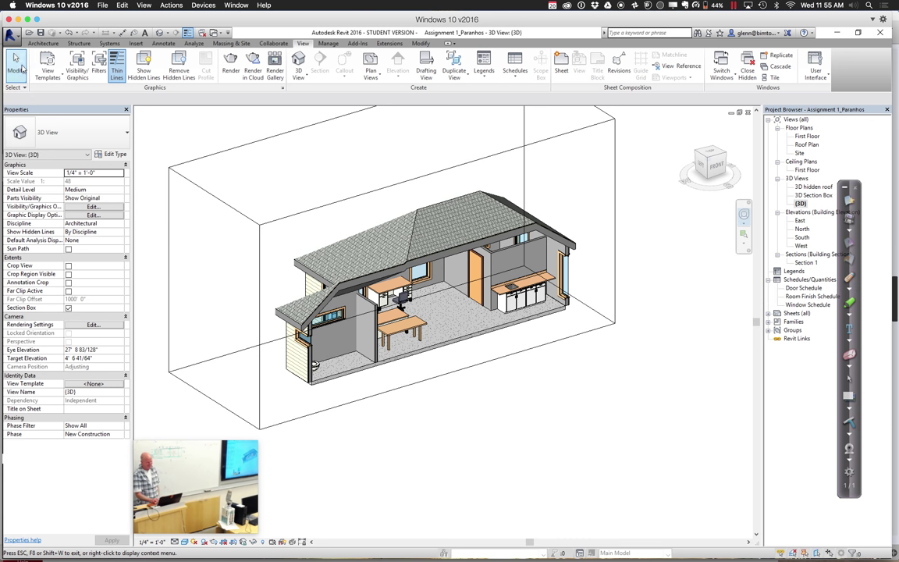
click(368, 310)
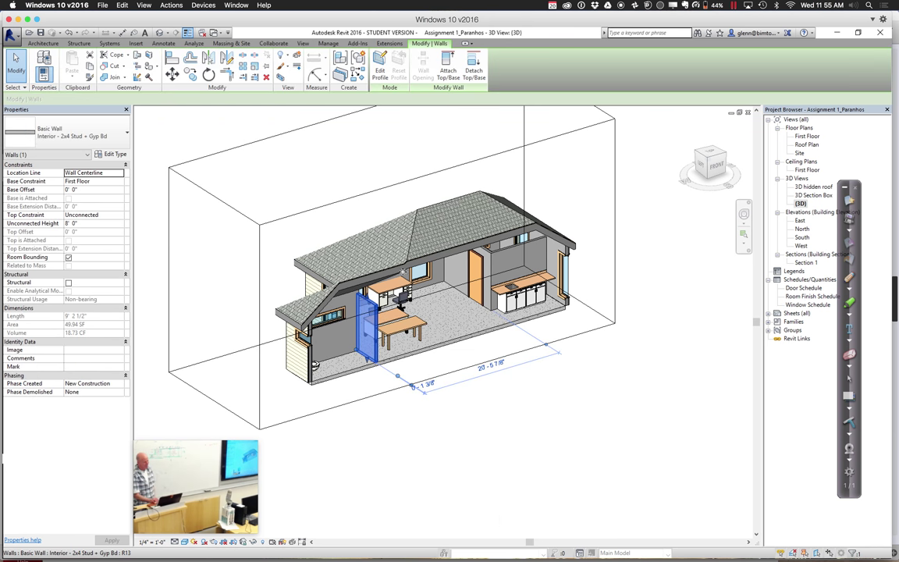
click(449, 72)
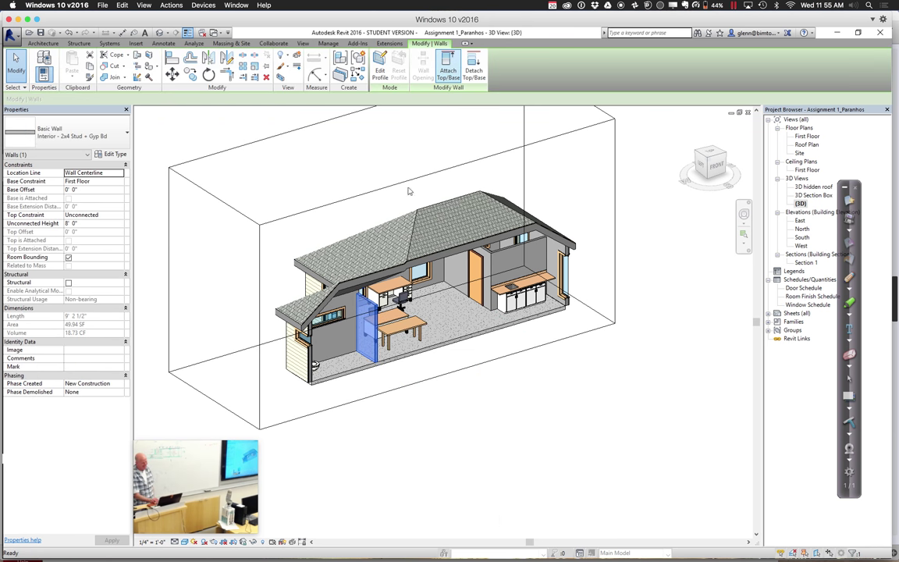
click(381, 279)
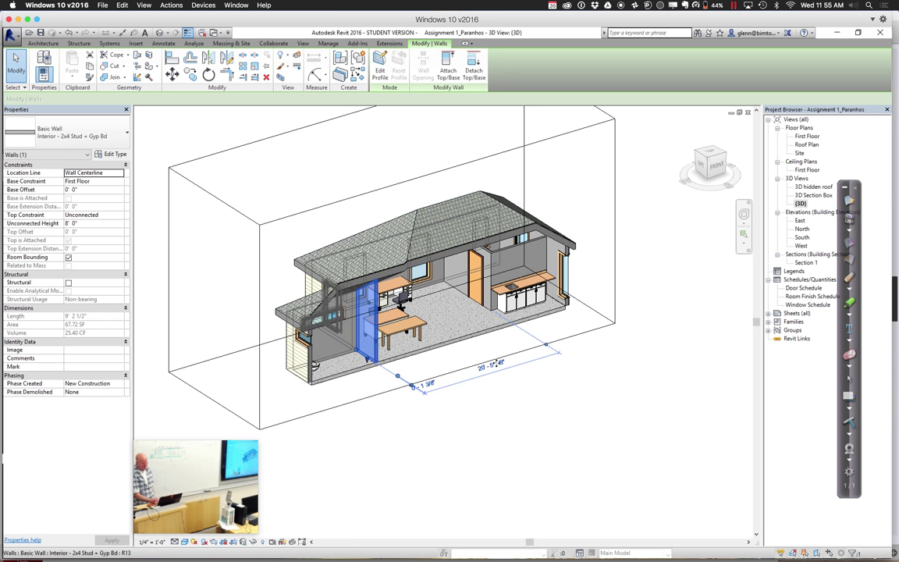
click(572, 427)
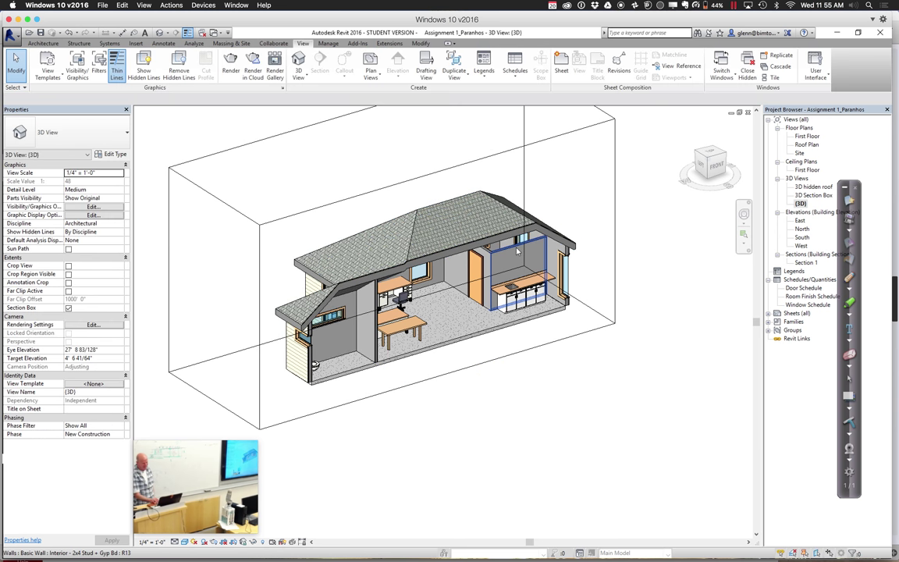
click(517, 252)
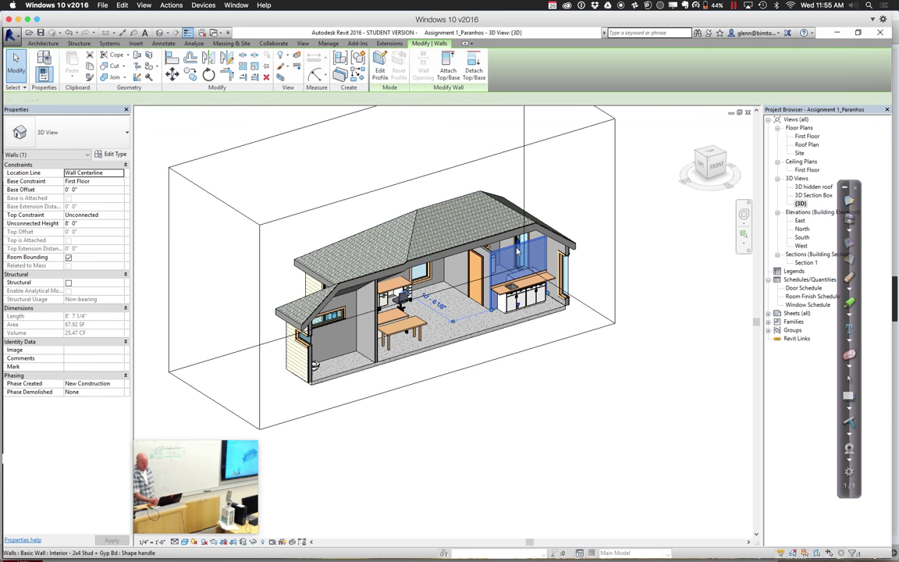
click(462, 246)
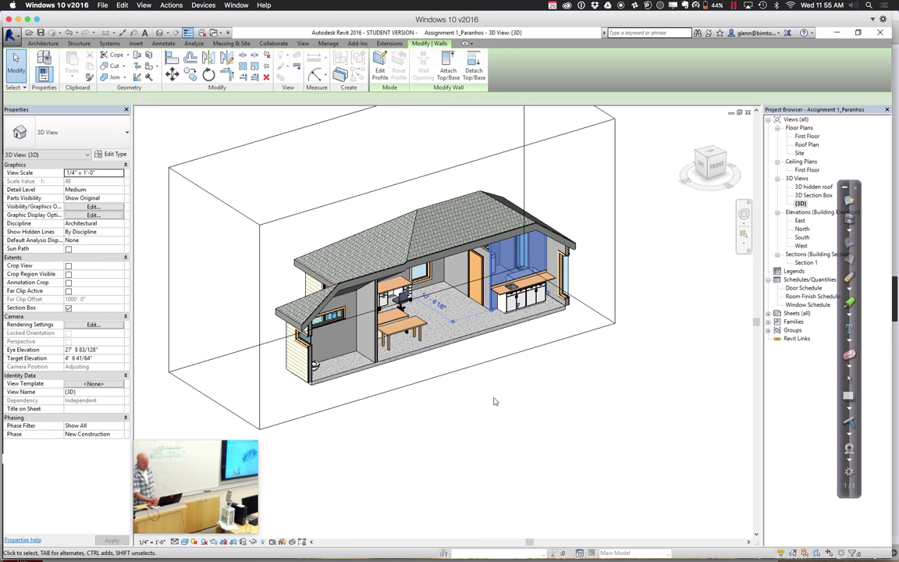
click(493, 404)
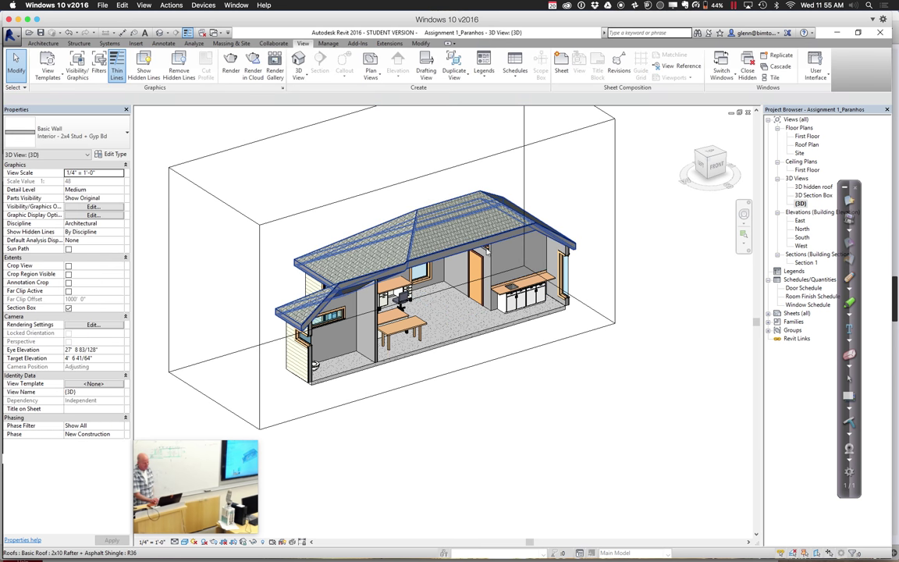
Tab-cycle to the interior wall beside the door and attach its top to the roof
key(Tab)
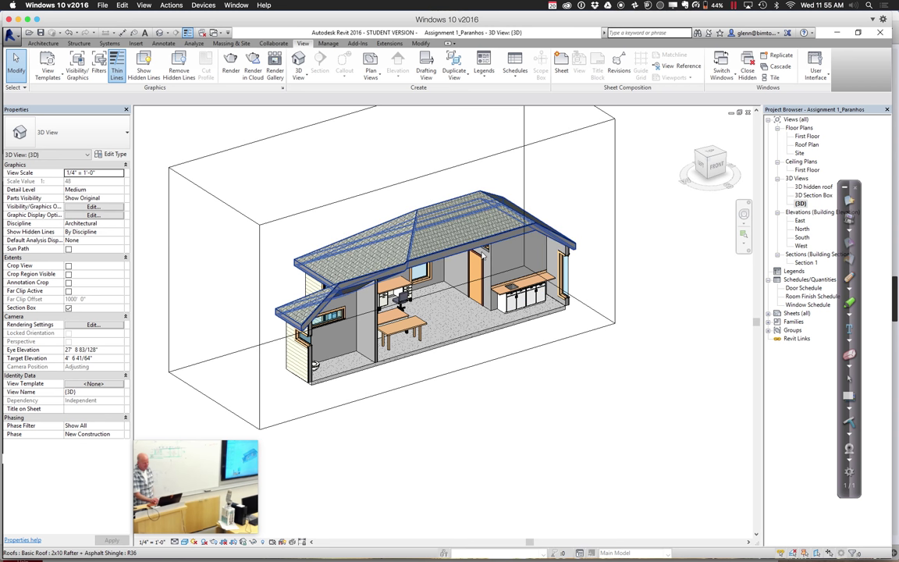
key(Tab)
click(485, 254)
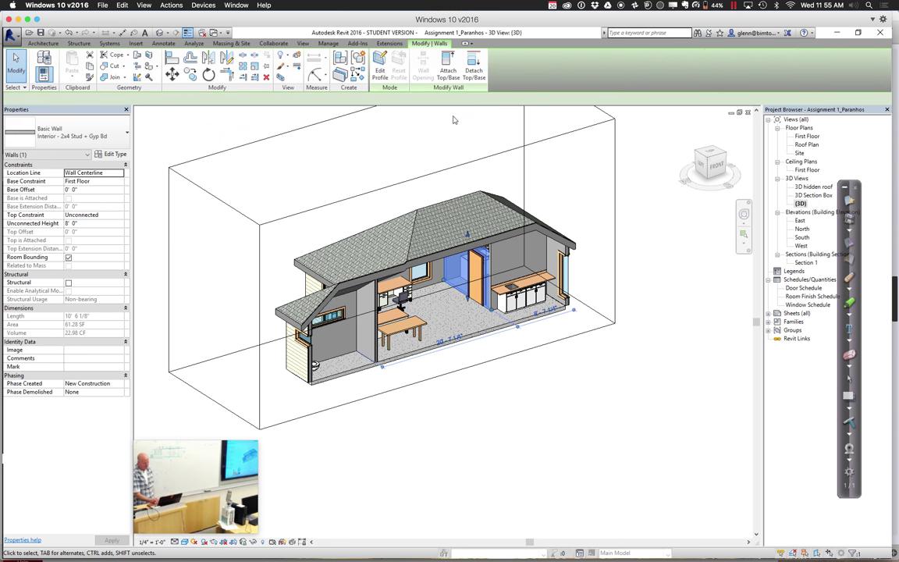
click(448, 71)
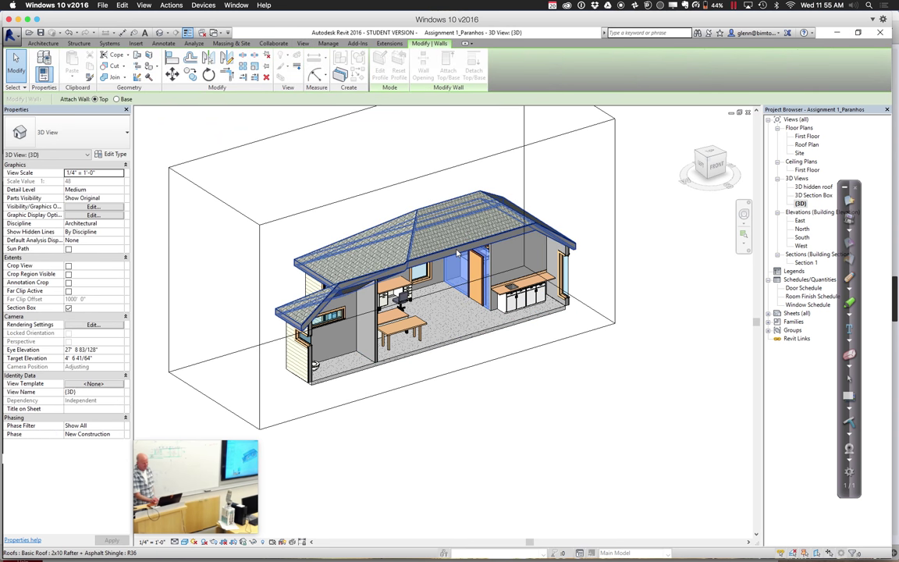
click(484, 222)
click(543, 433)
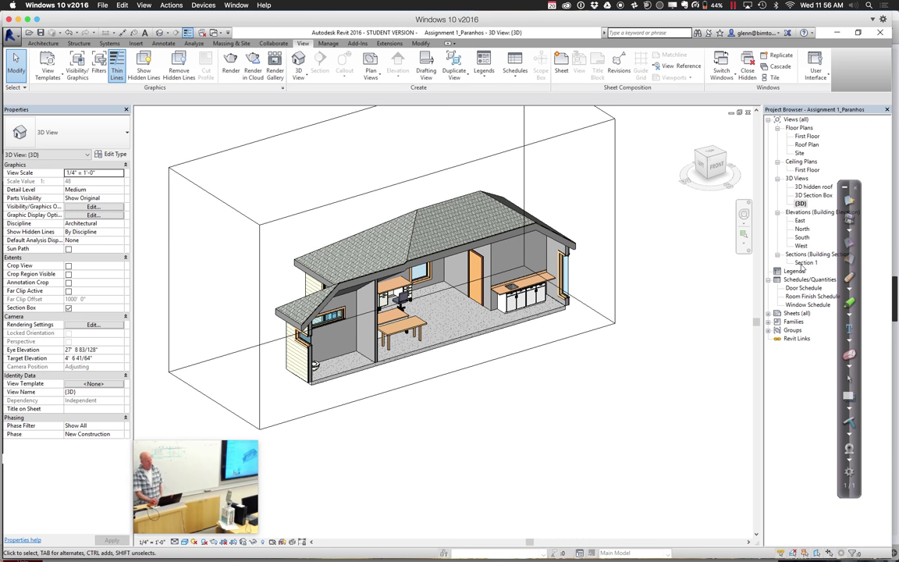
Orient the 3D view to Floor Plan: First Floor, looking straight down on the furnished rooms
right_click(716, 160)
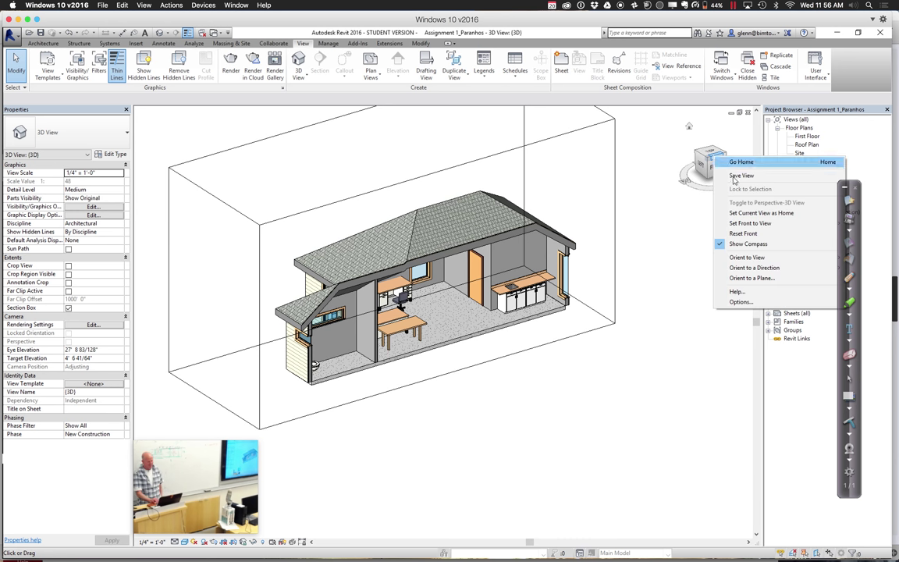
mouse_move(755, 259)
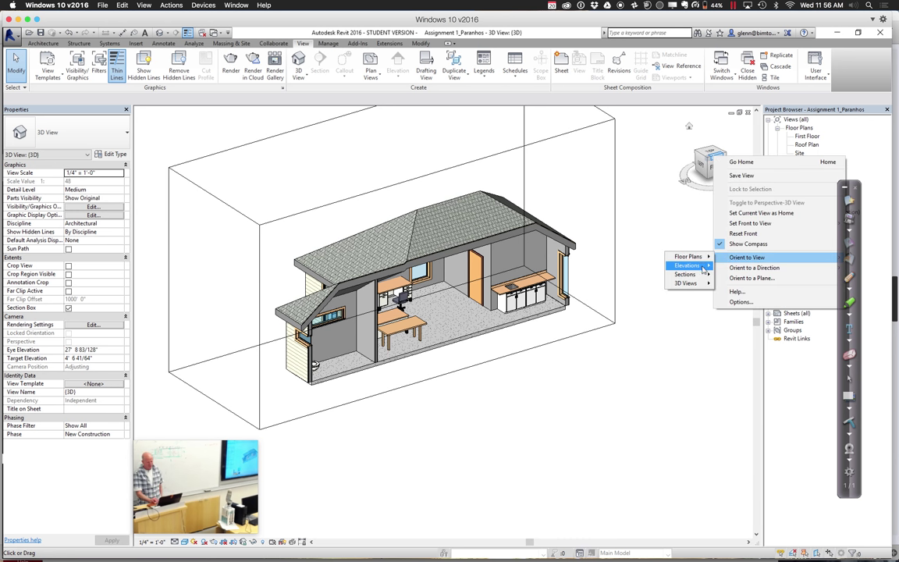
mouse_move(702, 277)
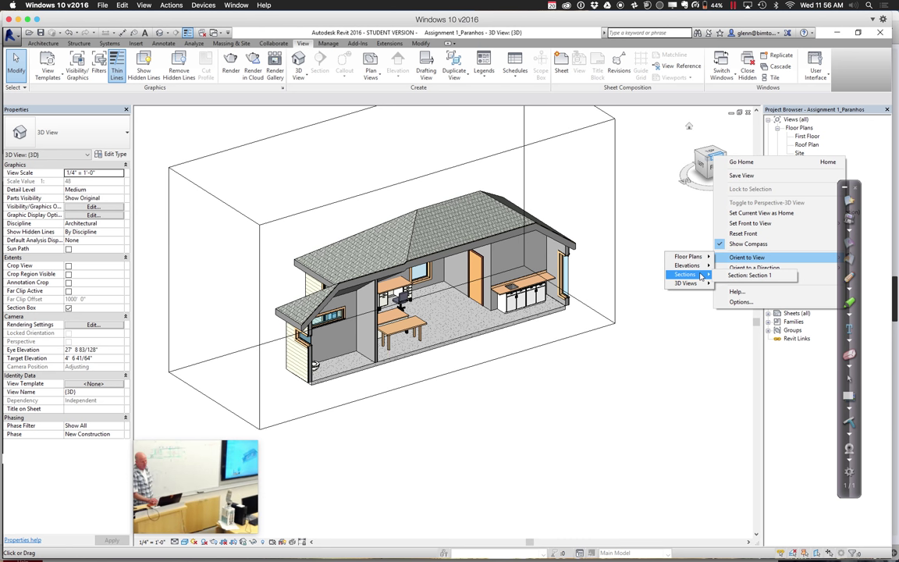
mouse_move(700, 257)
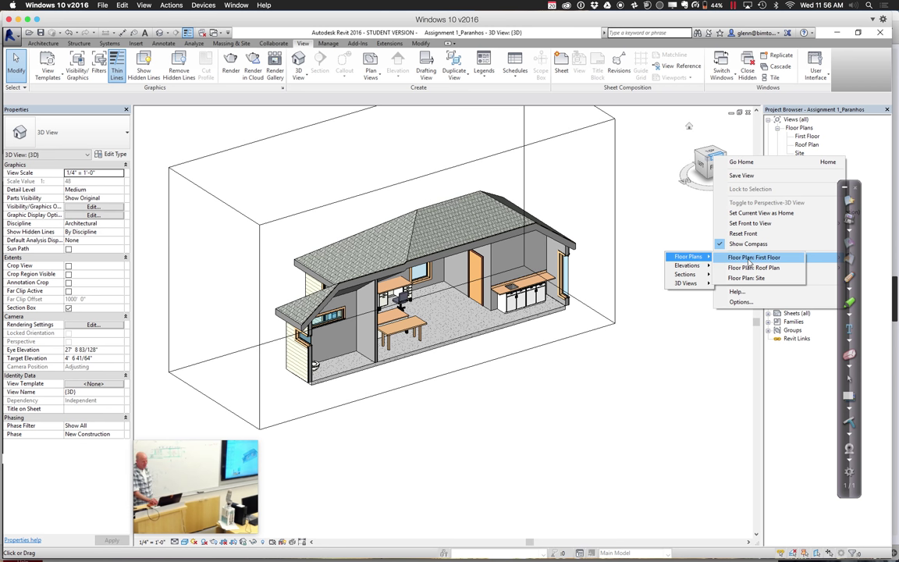
click(749, 258)
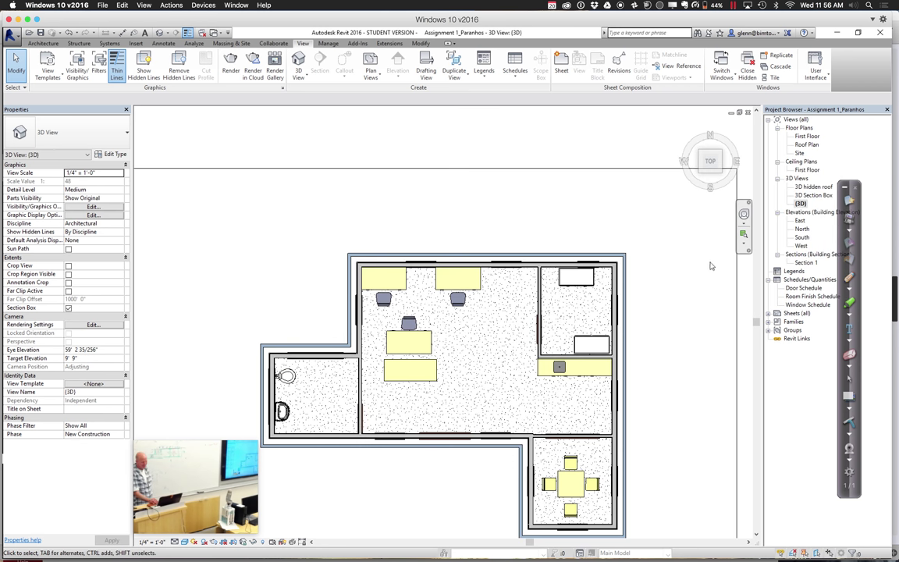
Orbit the cut-away house with the navigation wheel to an angled overhead view of the rooms
click(744, 213)
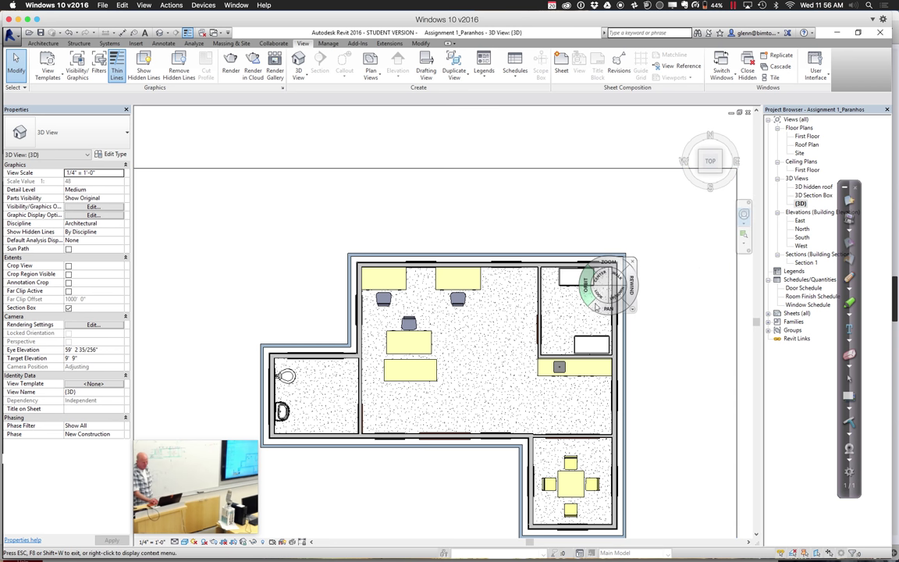
drag(596, 307, 659, 248)
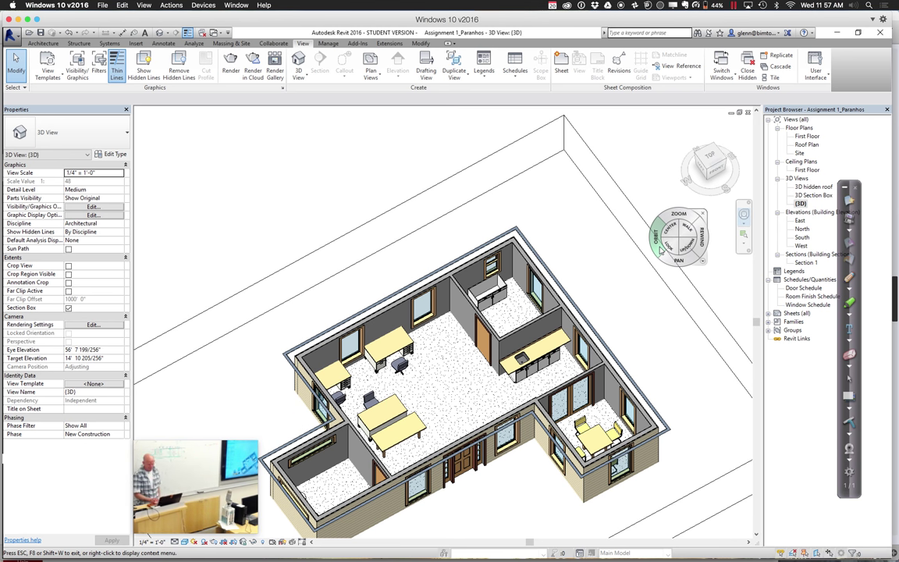
drag(757, 326, 759, 350)
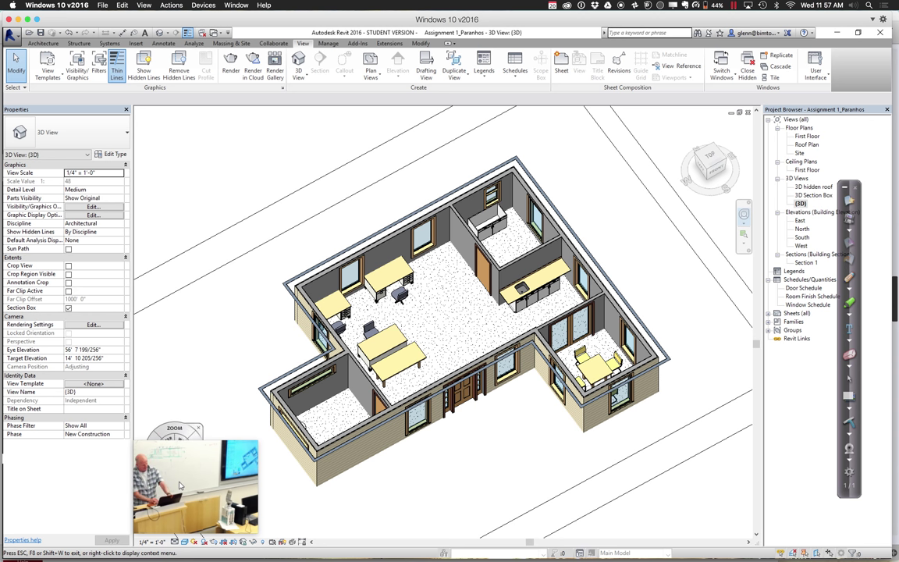
key(Escape)
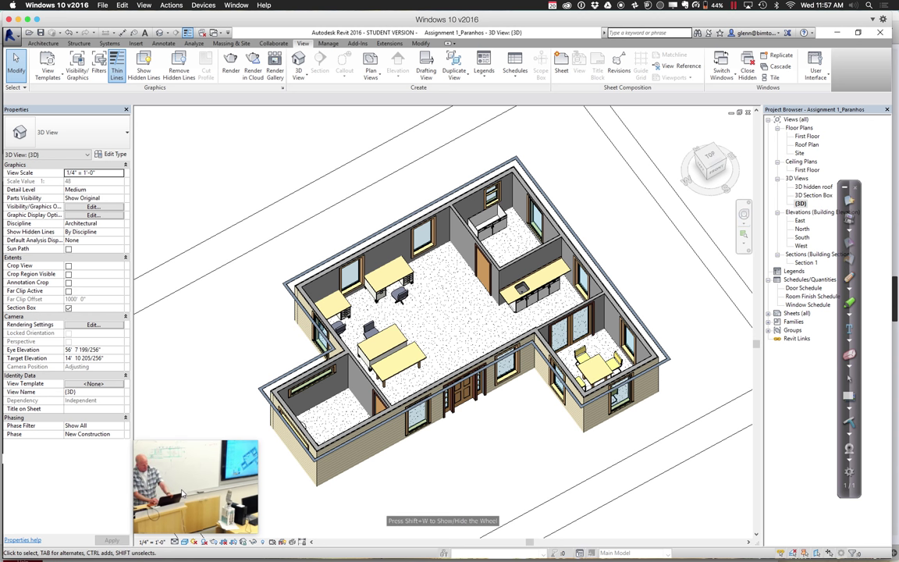
click(185, 541)
Preview the Hidden Line, Shaded and Consistent Colors visual styles on the 3D view
drag(192, 467, 115, 394)
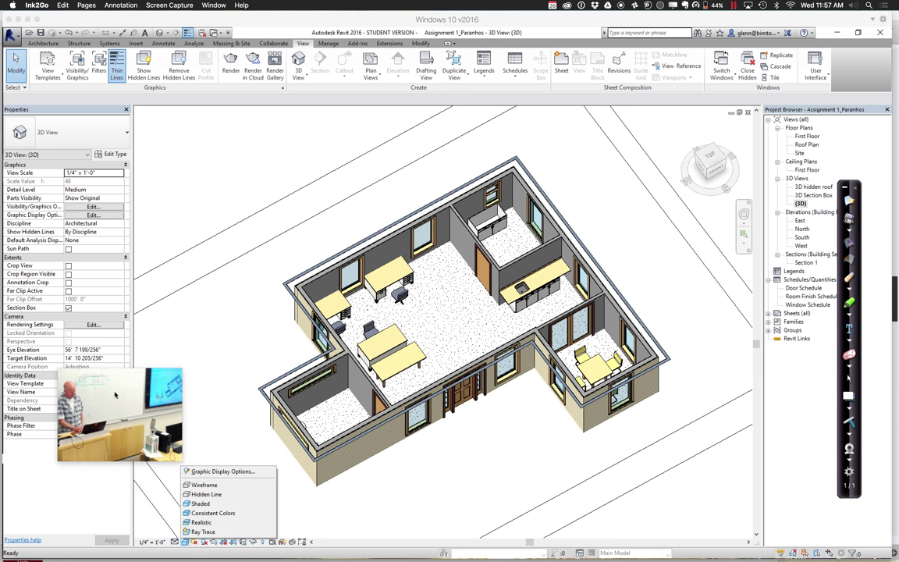
click(206, 495)
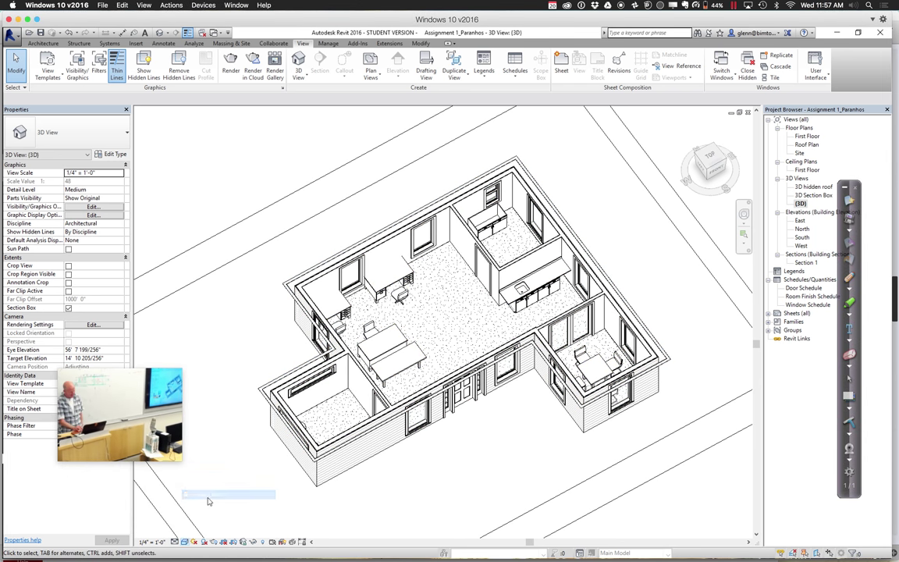
click(185, 542)
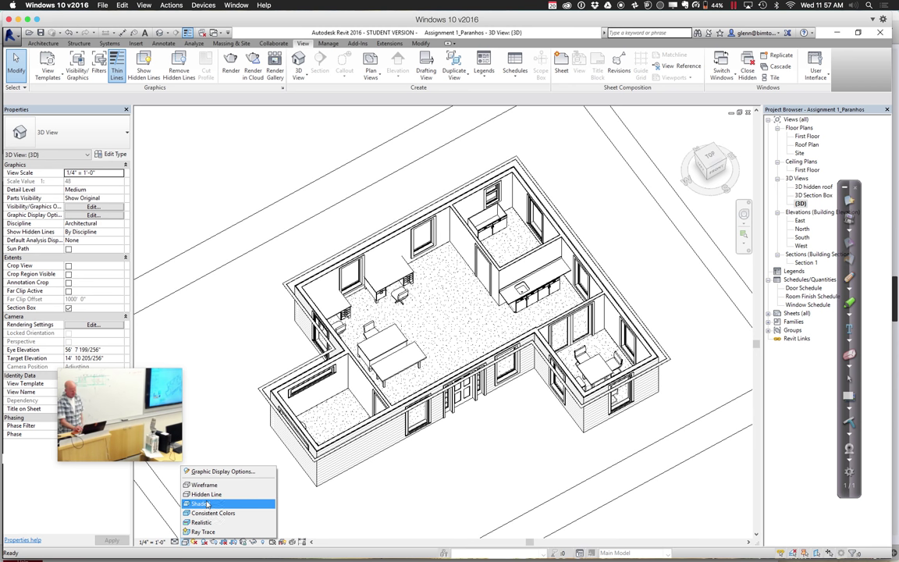
click(201, 503)
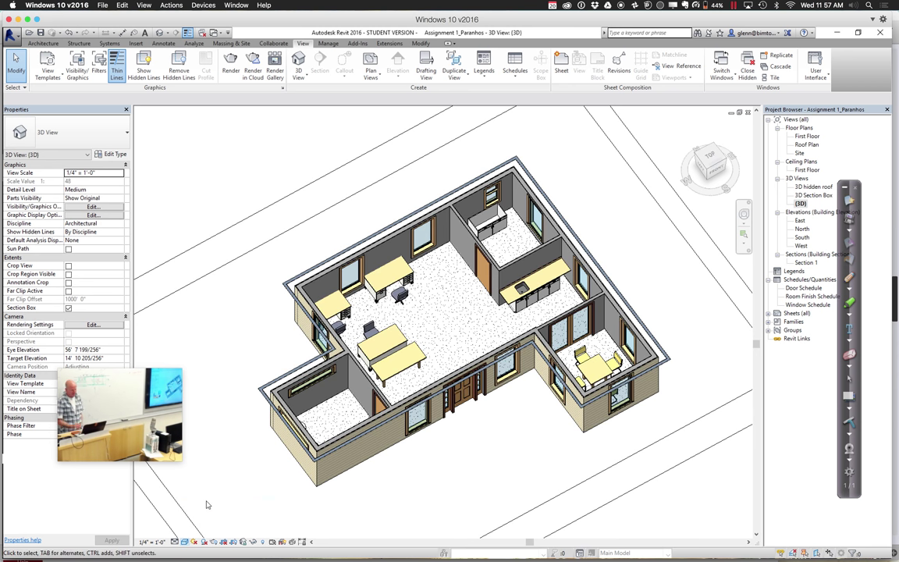
click(185, 541)
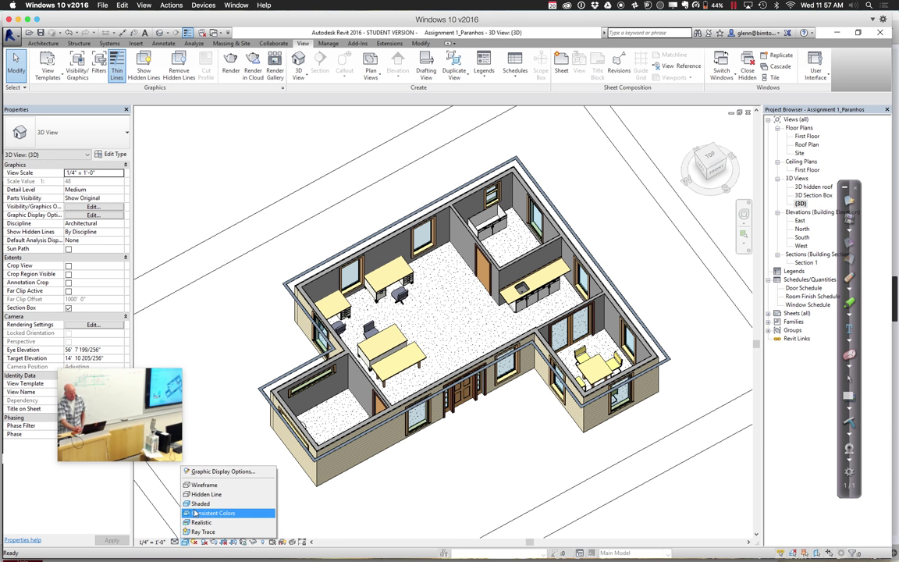
click(195, 513)
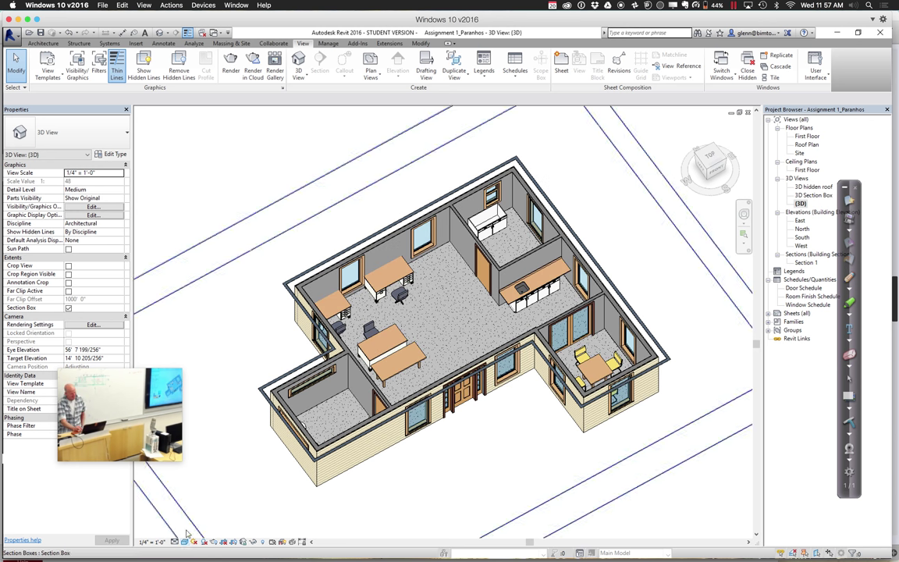
click(185, 542)
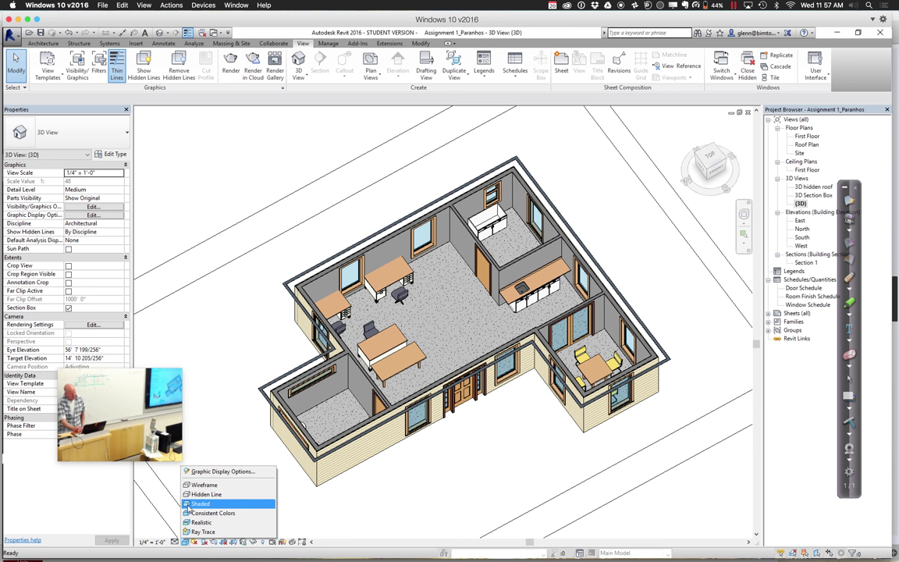
click(188, 513)
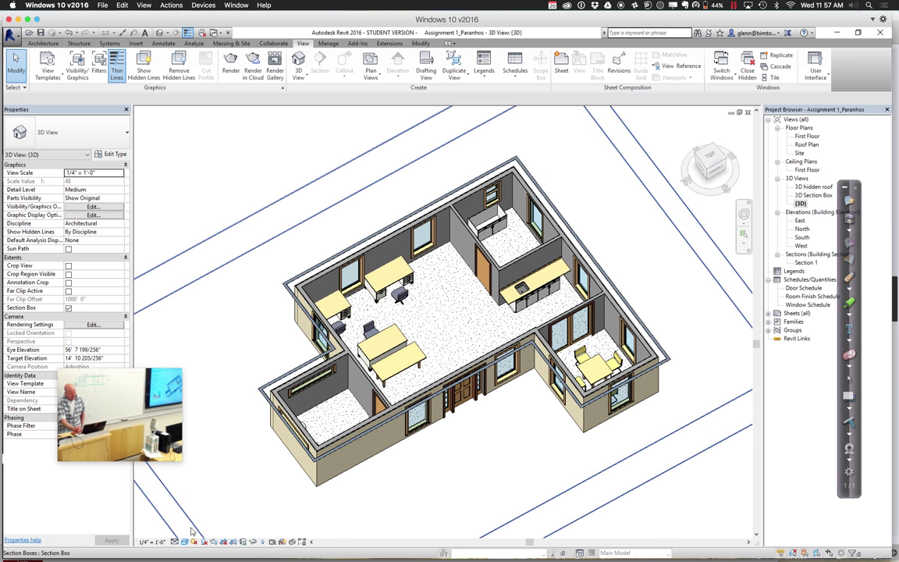
Try the Realistic style, then settle on Shaded with shadows turned on
click(185, 542)
click(197, 522)
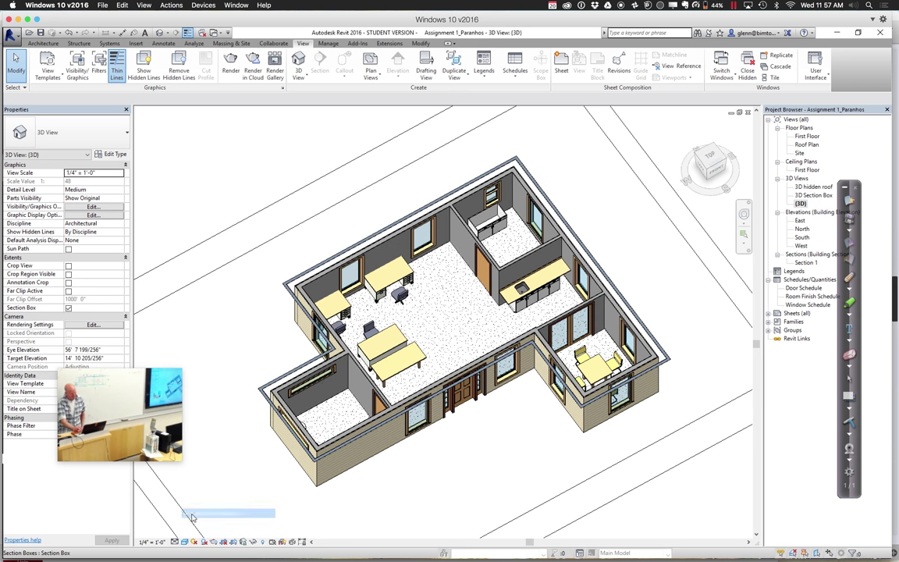
click(185, 541)
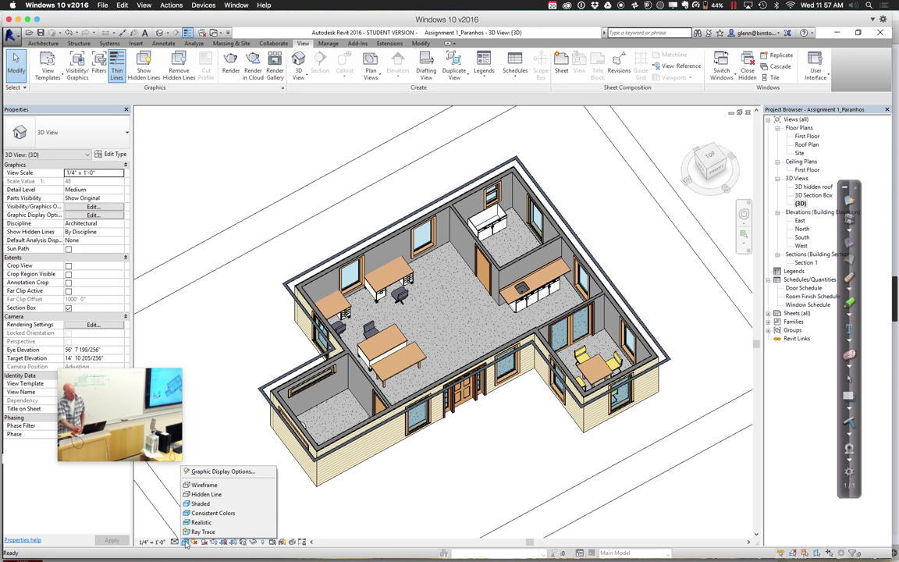
click(205, 522)
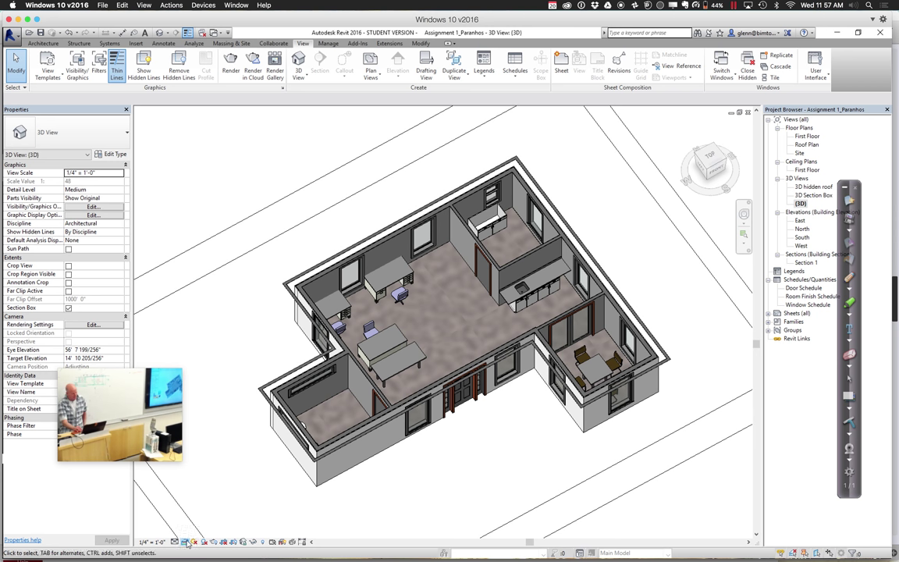
click(185, 542)
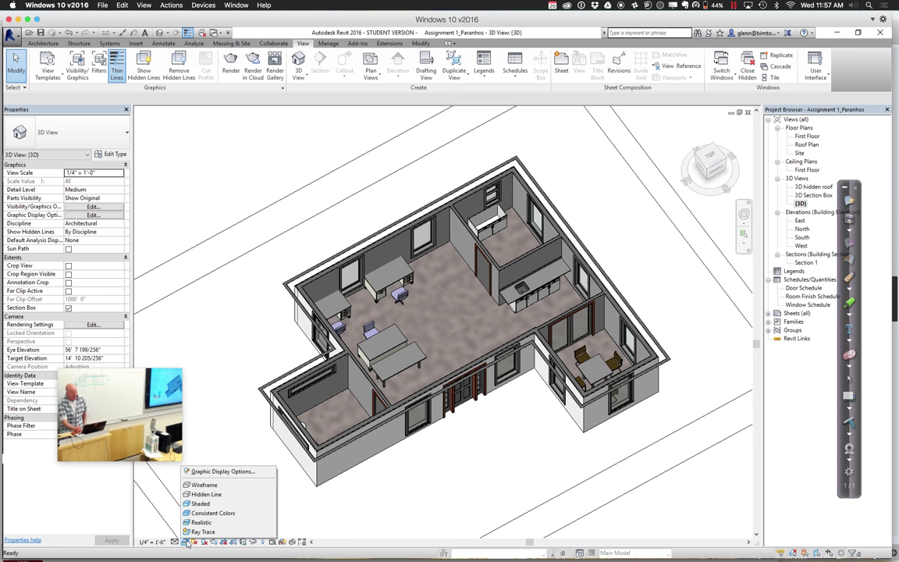
click(202, 505)
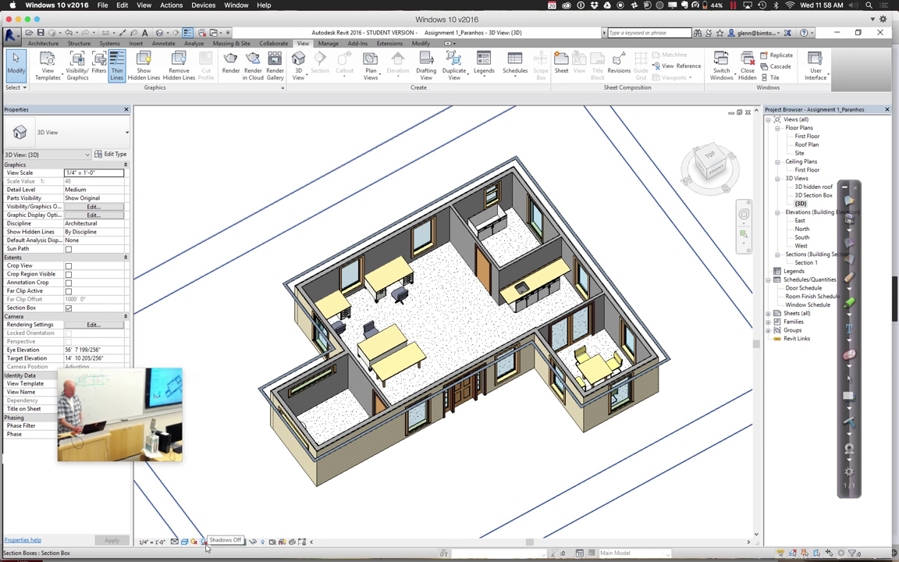
click(203, 542)
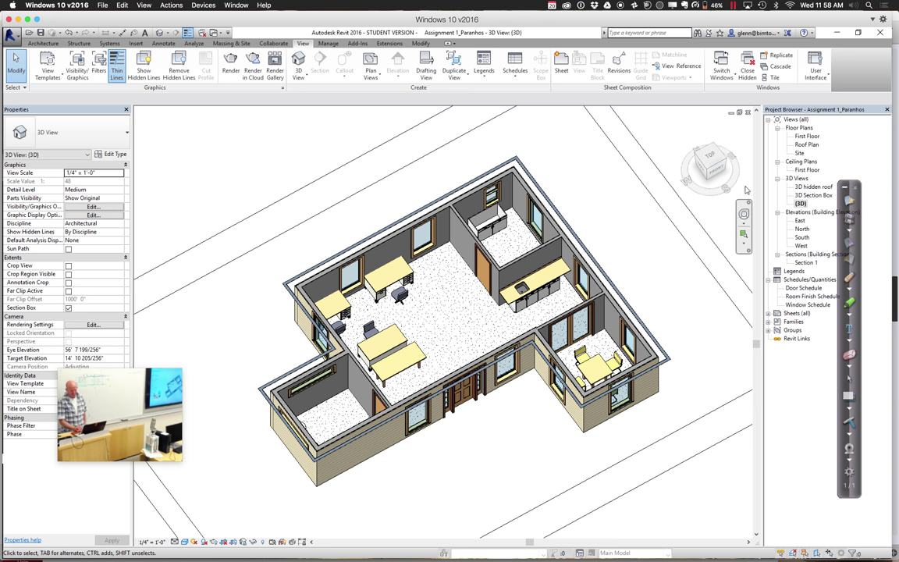
Open Floor Plans > First Floor and bring up the Annotate tools
double_click(804, 136)
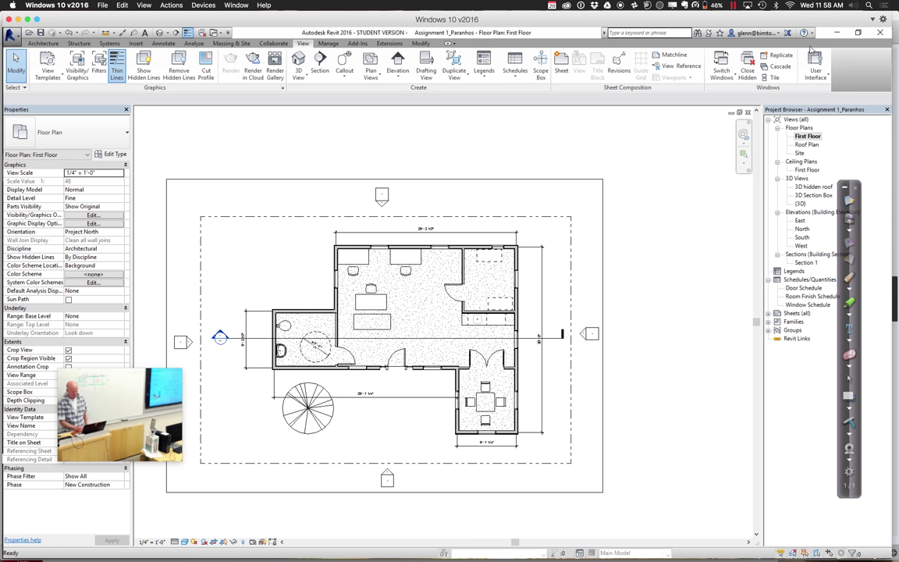
click(171, 44)
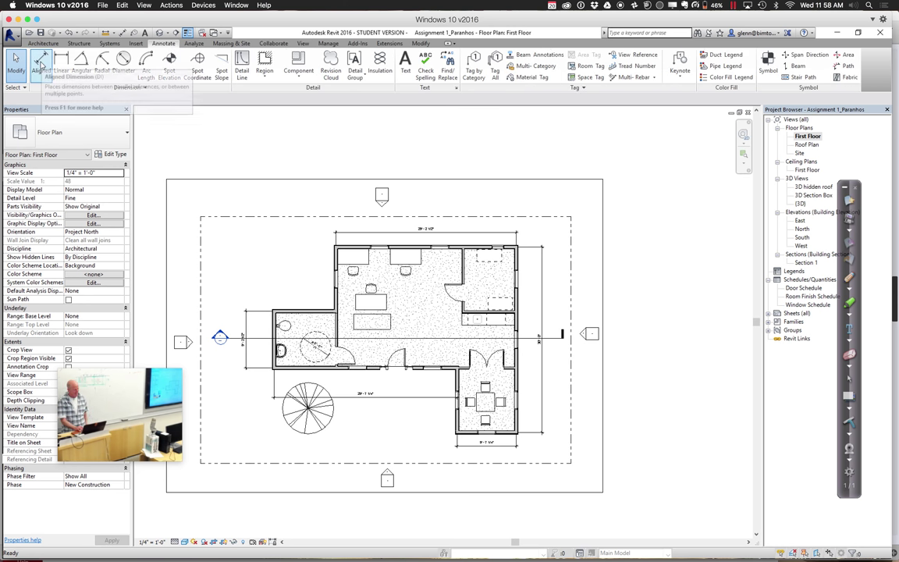
Start an aligned dimension measuring to wall centrelines, zoomed on the building's top-right corner
click(41, 62)
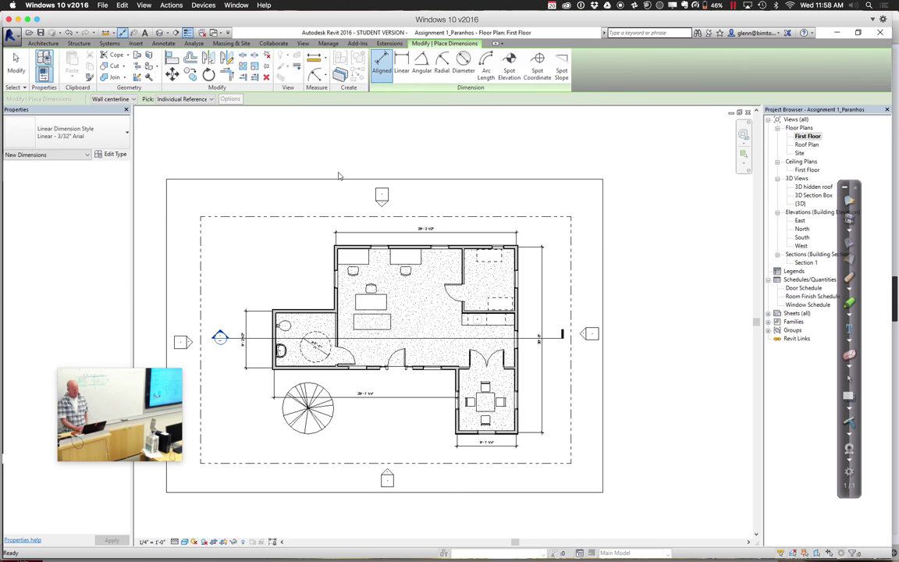
click(744, 156)
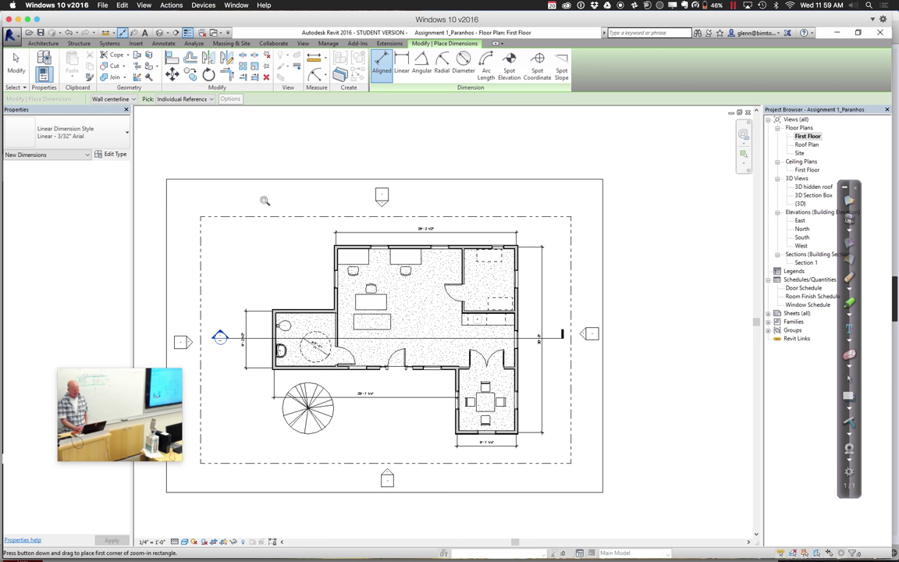
drag(239, 185, 542, 374)
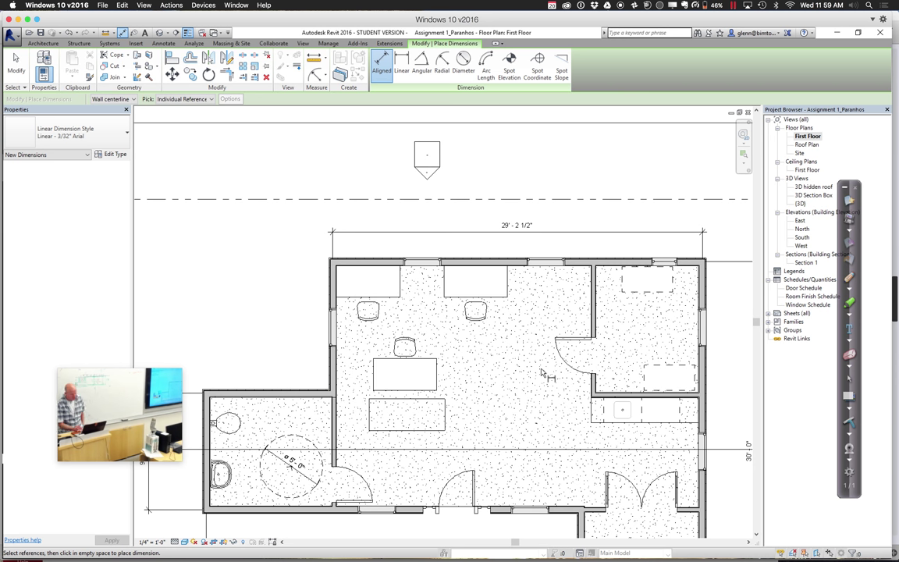
key(z)
key(r)
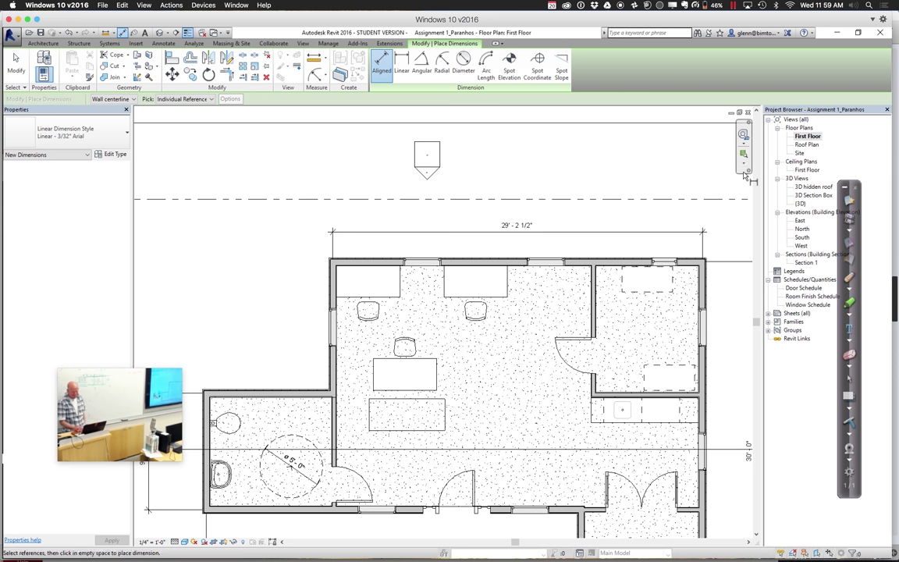
drag(679, 216, 718, 295)
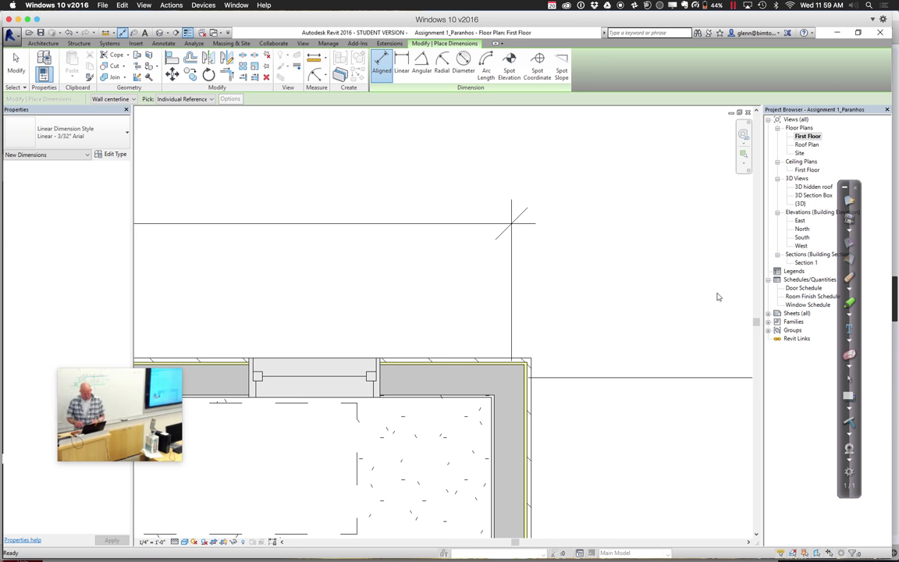
scroll(717, 297, down, 4)
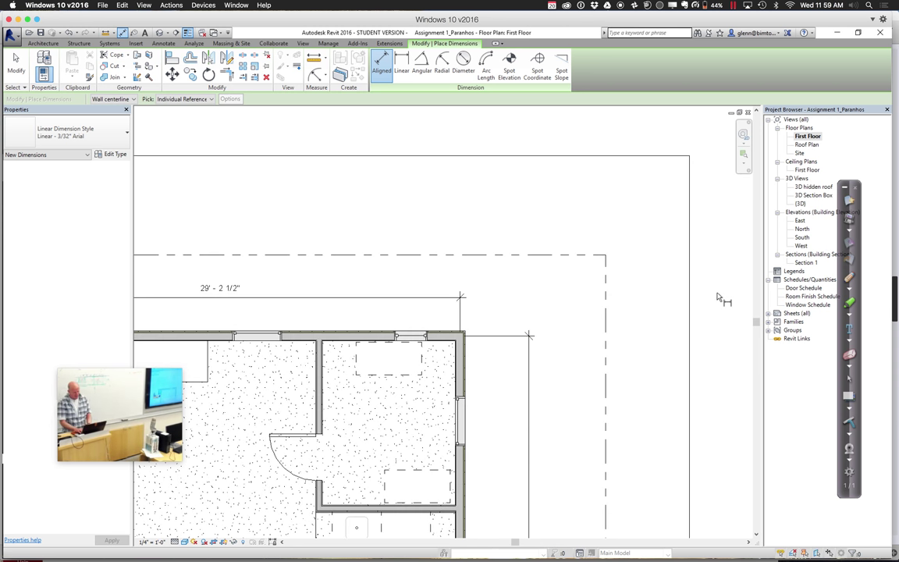
click(124, 101)
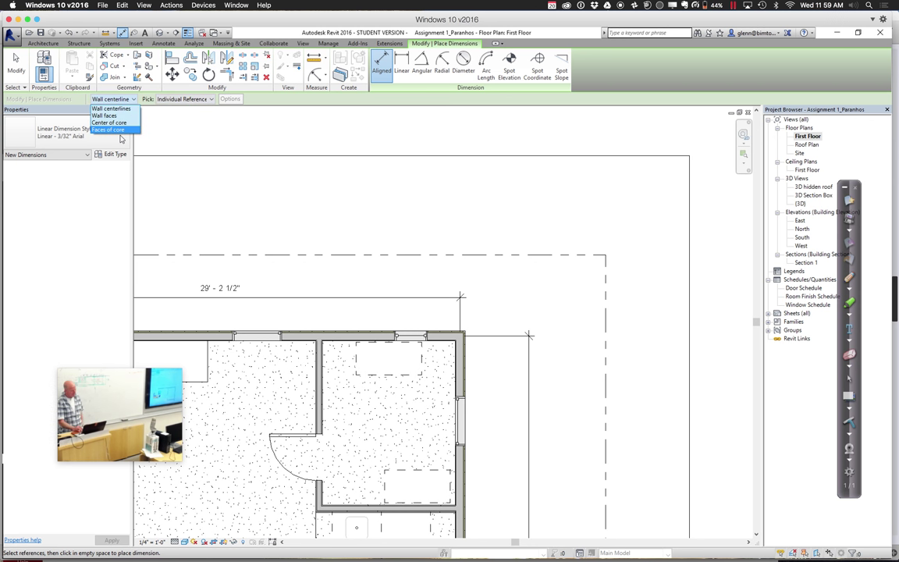
click(121, 138)
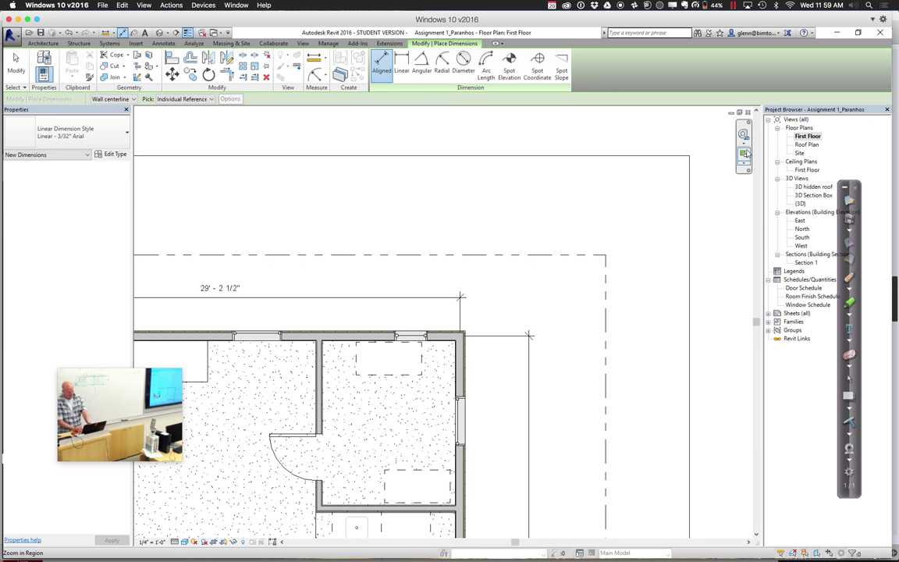
Pick the top-right exterior wall and the left exterior wall as dimension references
click(745, 154)
drag(420, 289, 471, 376)
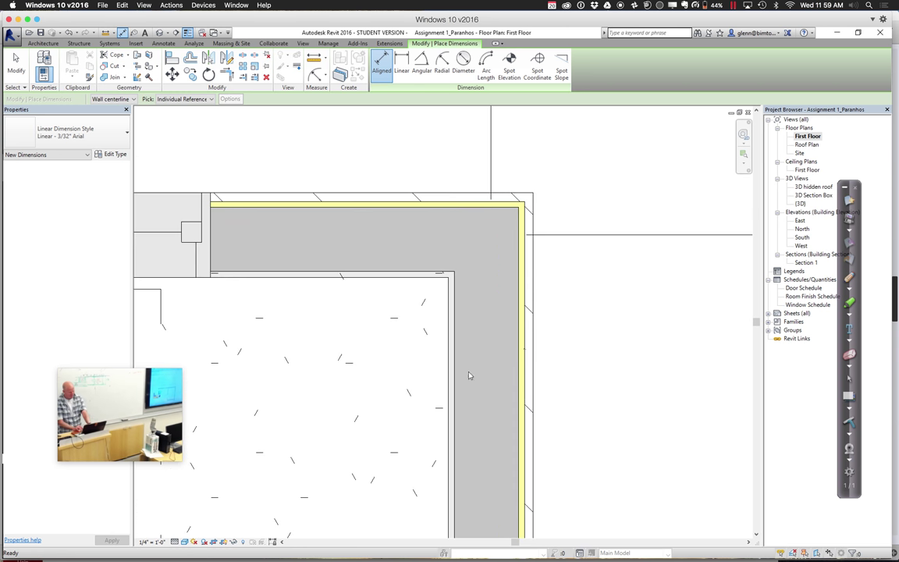
click(526, 340)
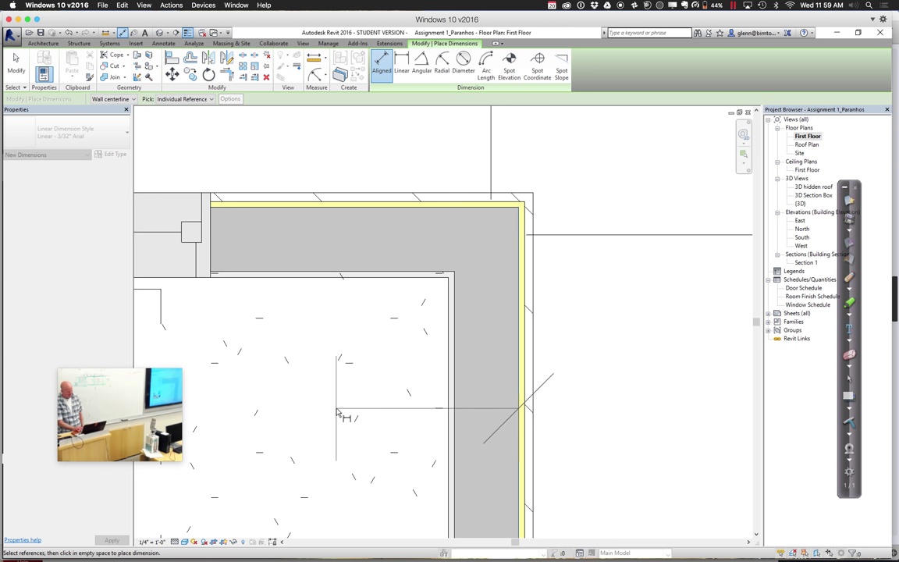
scroll(338, 414, down, 3)
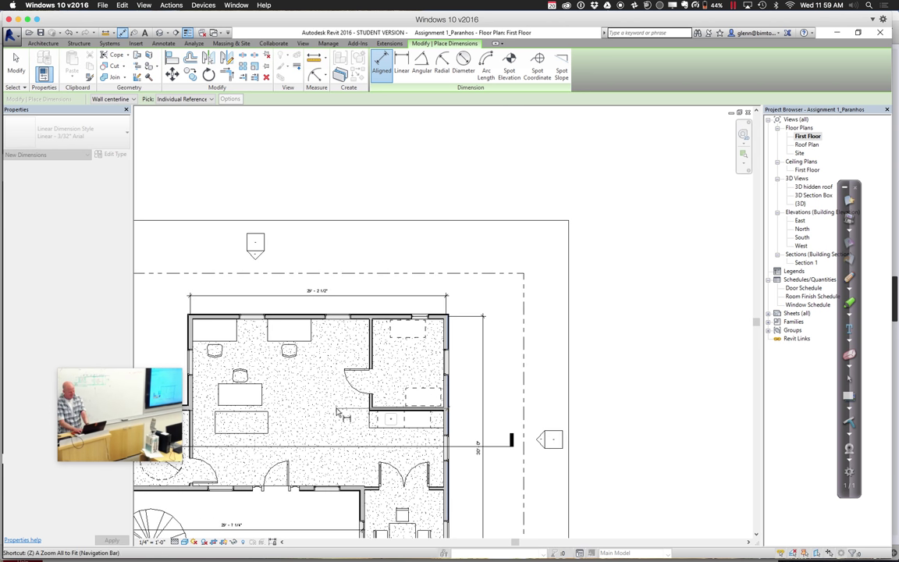
scroll(338, 411, down, 2)
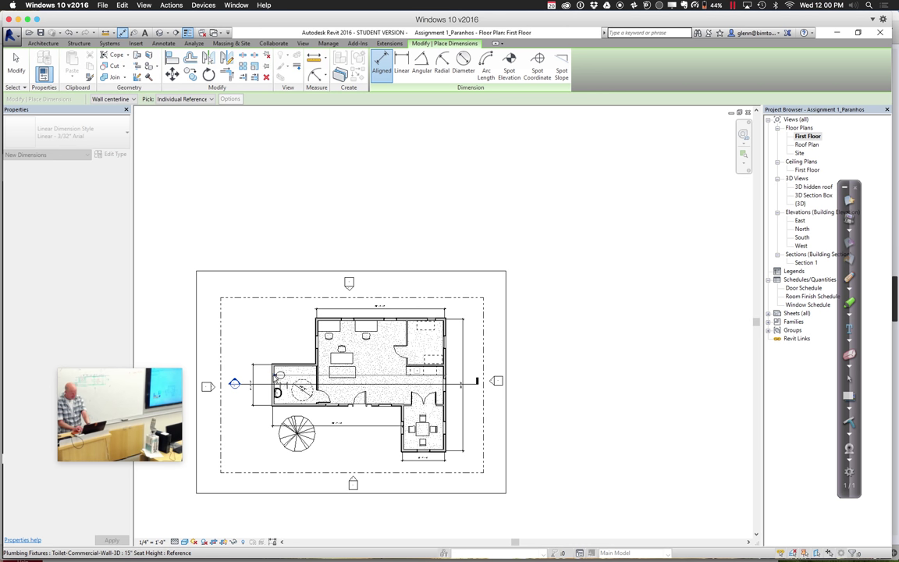
click(743, 153)
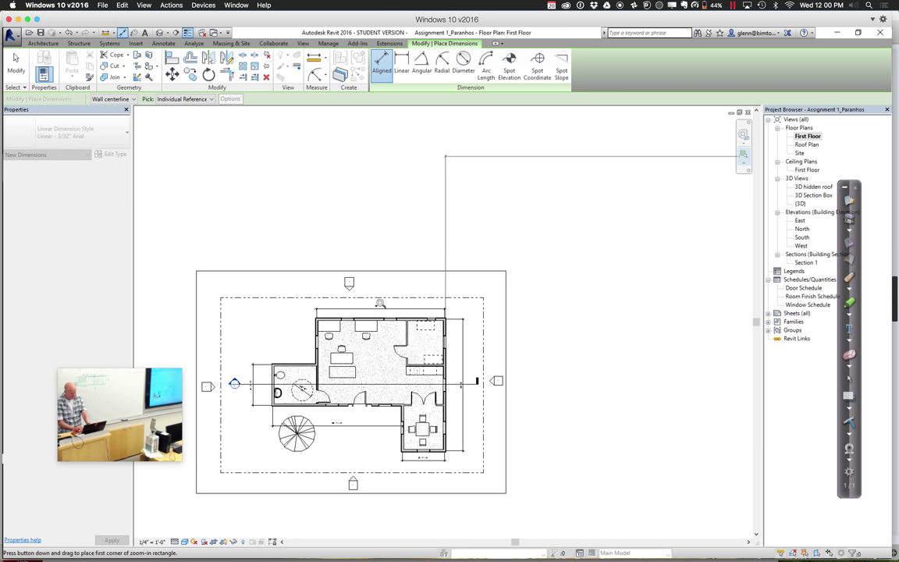
drag(233, 328, 324, 391)
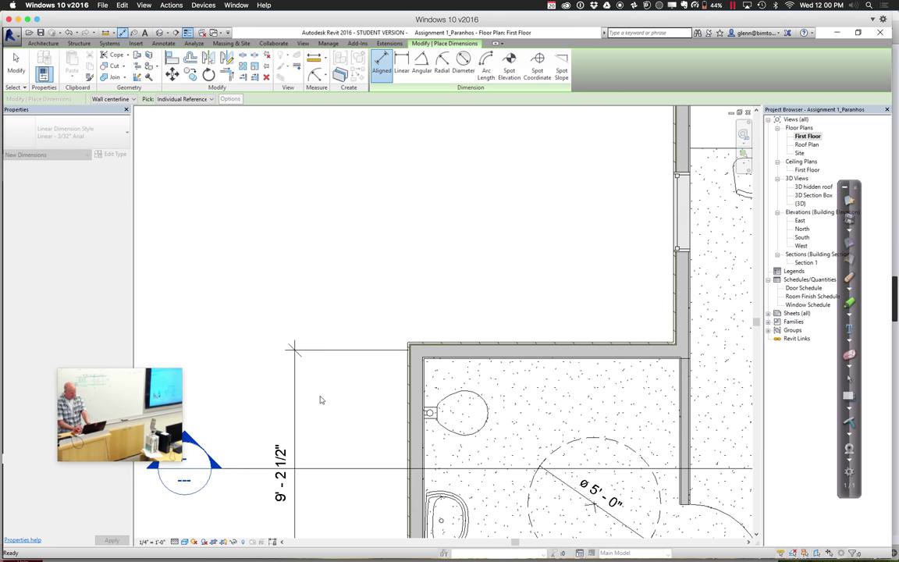
click(411, 381)
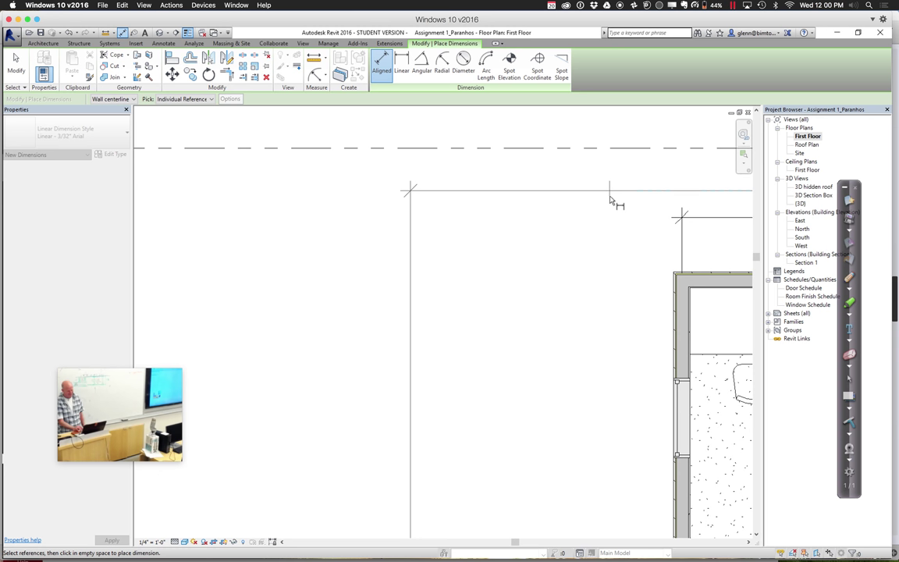
key(Escape)
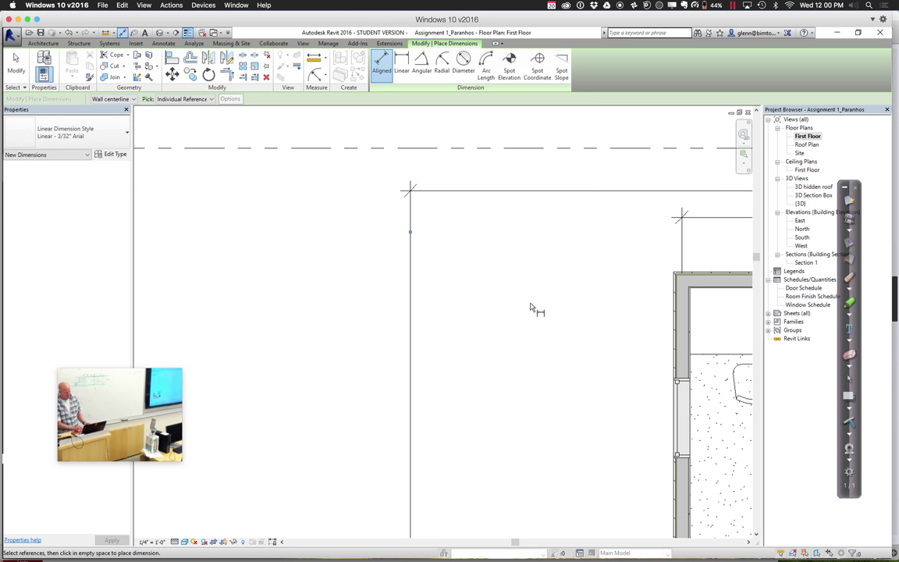
Zoom to the top-right corner, exit dimensioning, and select the top 29' 2 1/2" dimension
scroll(530, 307, down, 5)
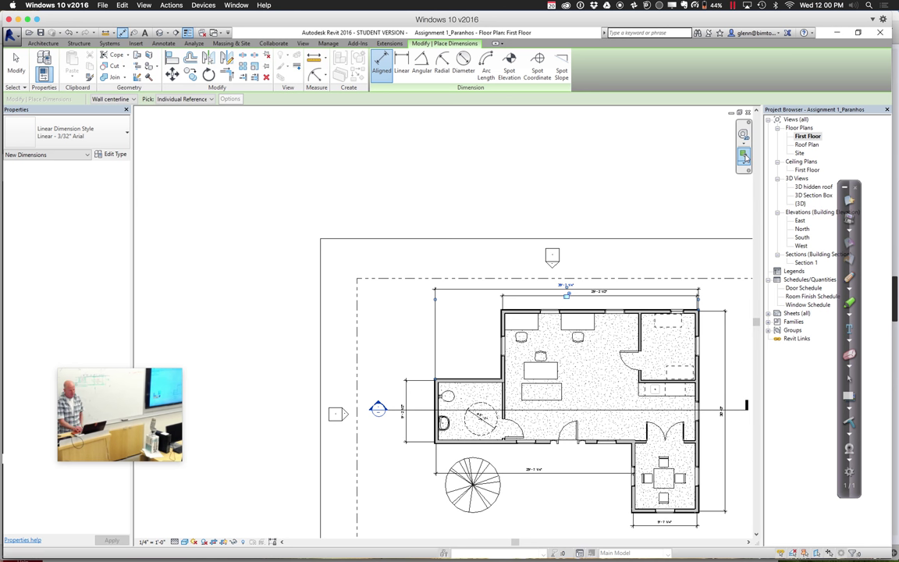
click(744, 157)
drag(529, 279, 719, 364)
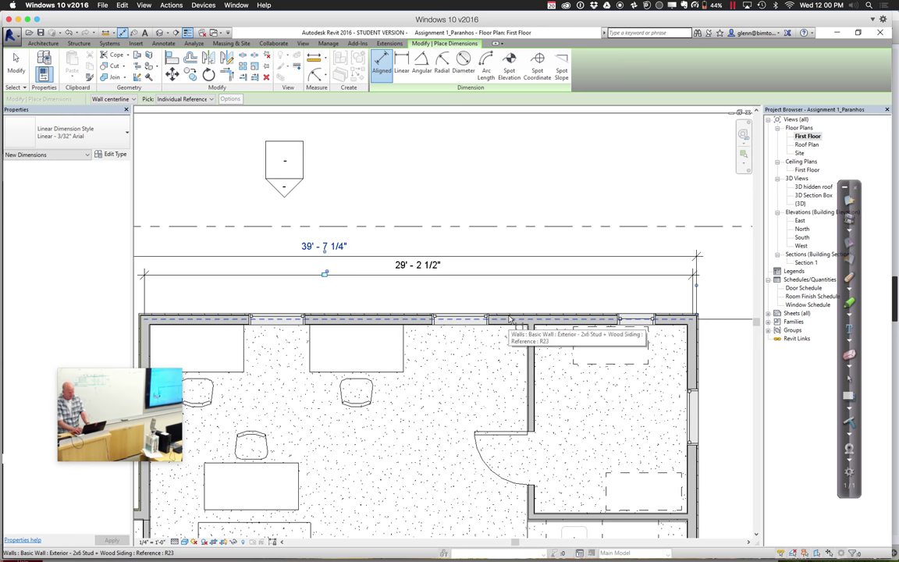
scroll(509, 318, down, 3)
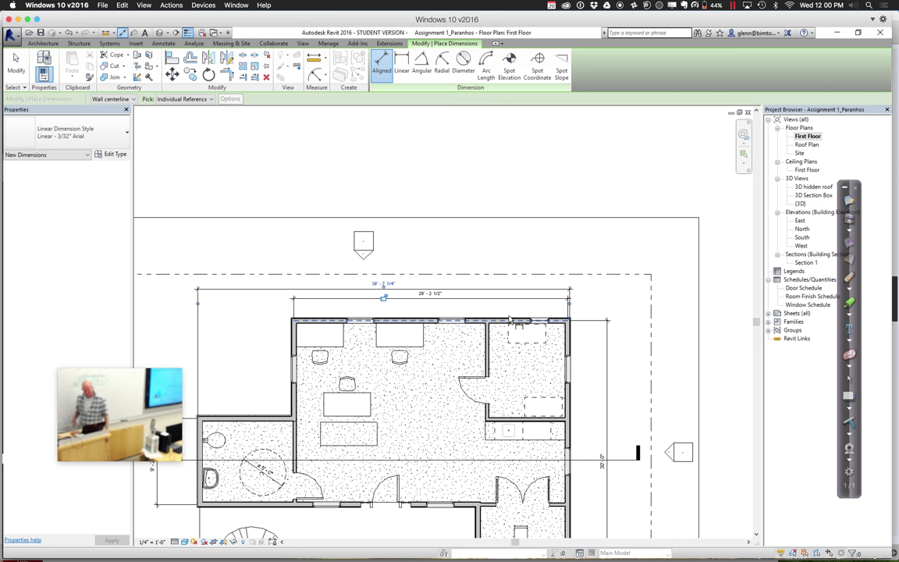
click(744, 154)
drag(449, 264, 584, 363)
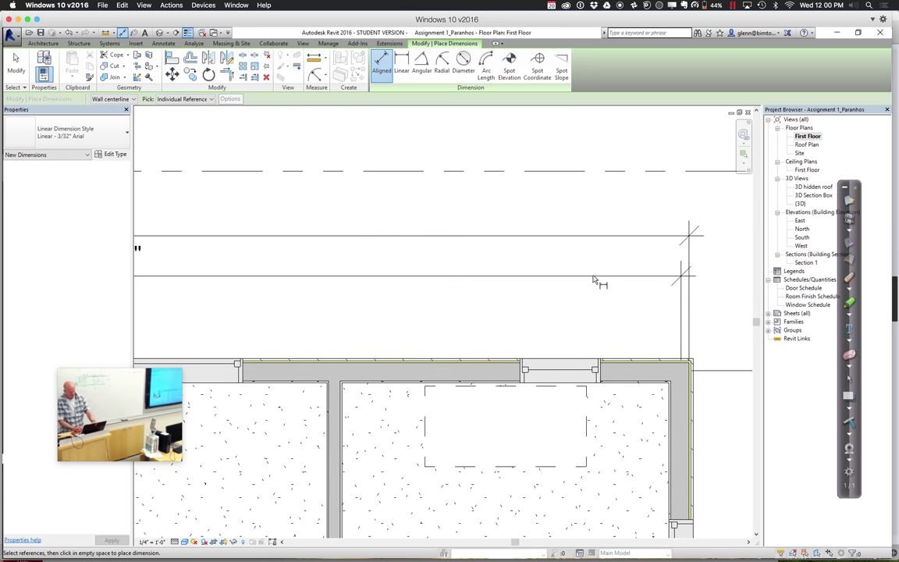
key(Escape)
key(Escape)
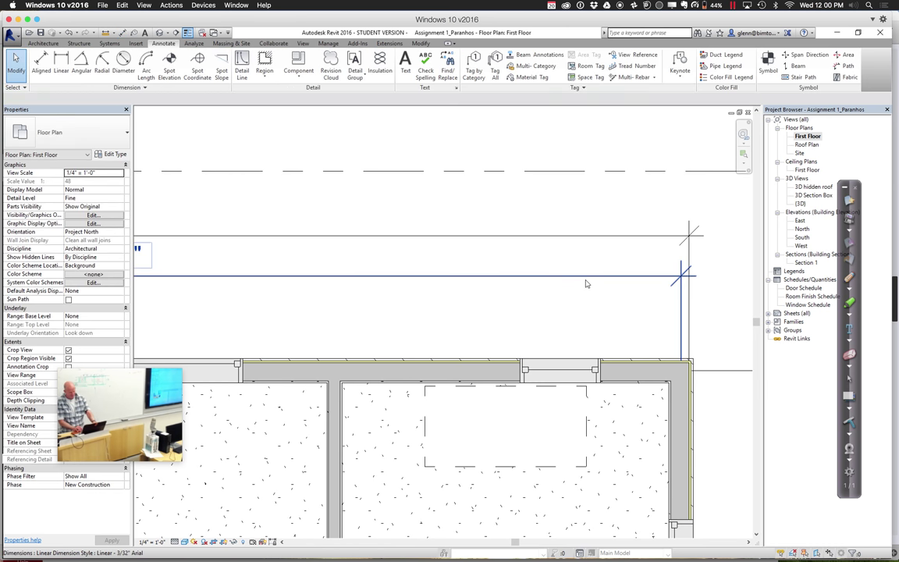
click(592, 281)
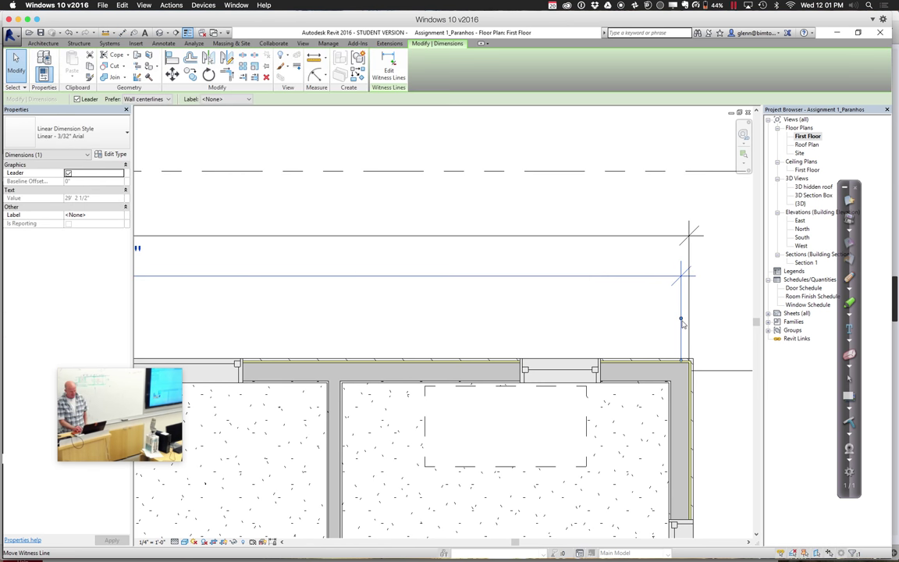
Try adding the wall's exterior face as a witness-line reference on the 29' 2 1/2" dimension
mouse_move(681, 321)
mouse_down()
mouse_move(694, 315)
mouse_move(669, 323)
mouse_up()
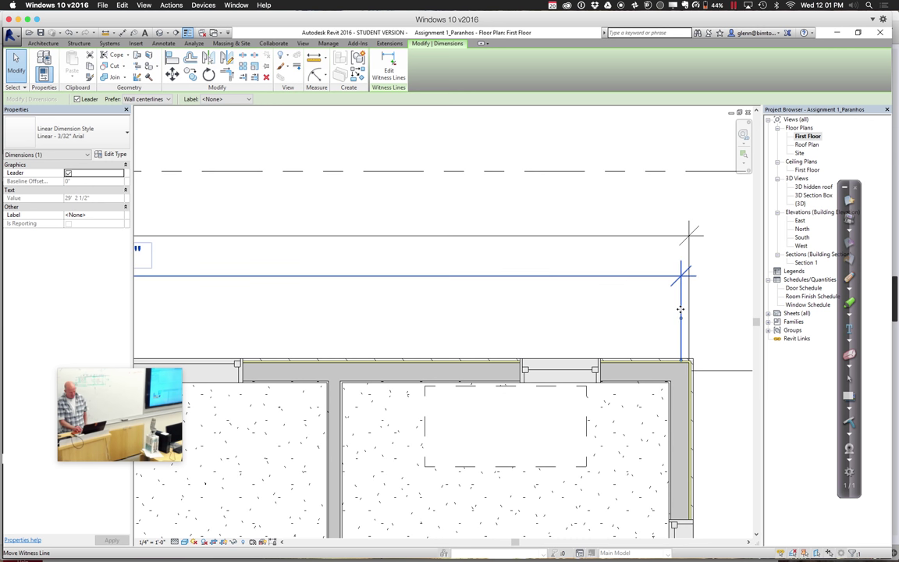
right_click(681, 310)
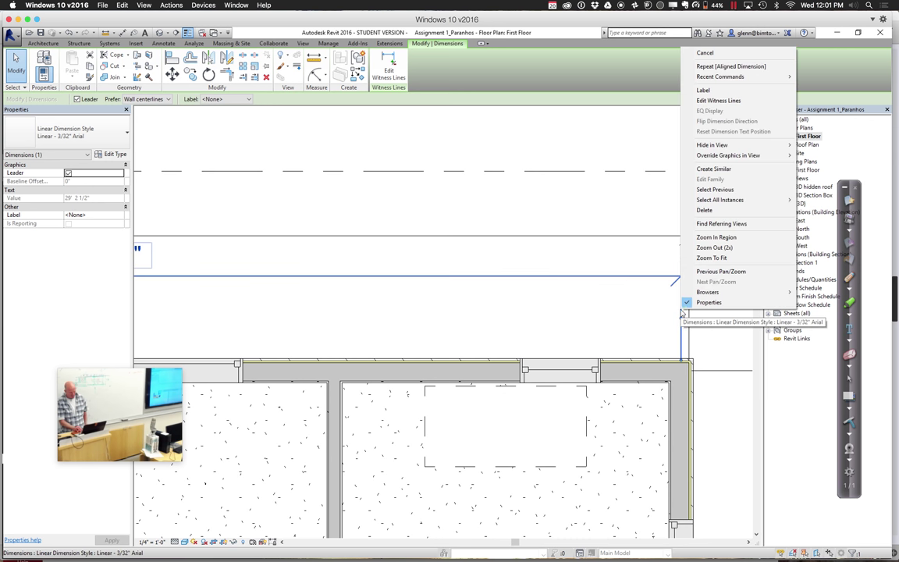
click(730, 102)
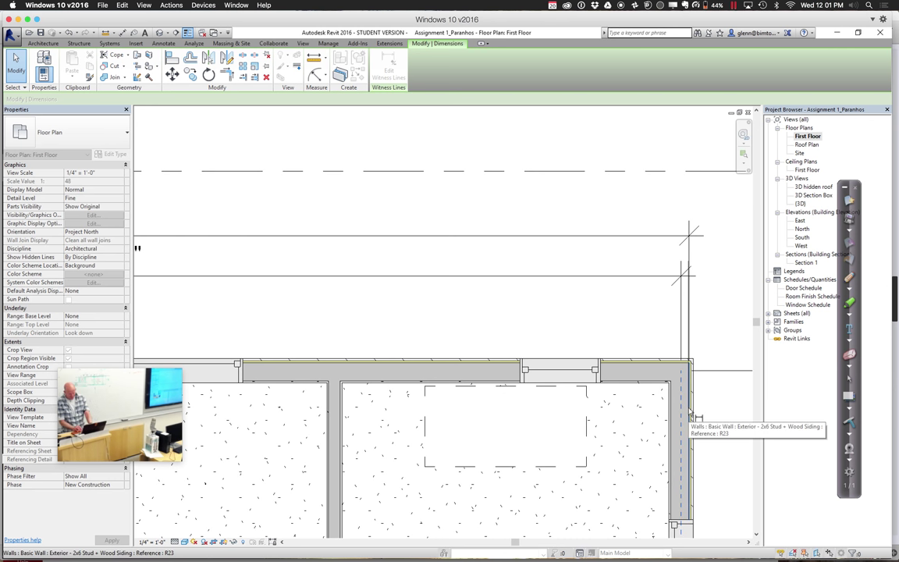
click(689, 412)
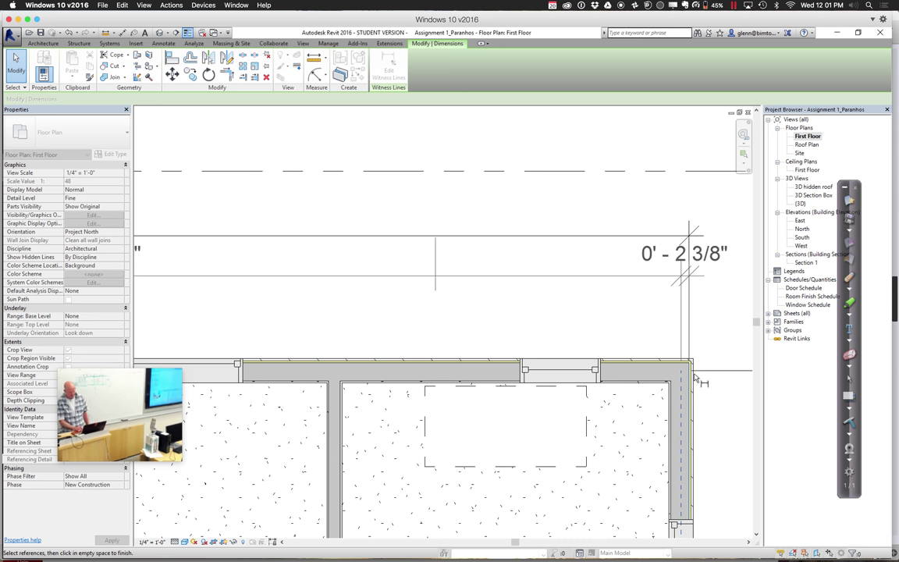
click(686, 444)
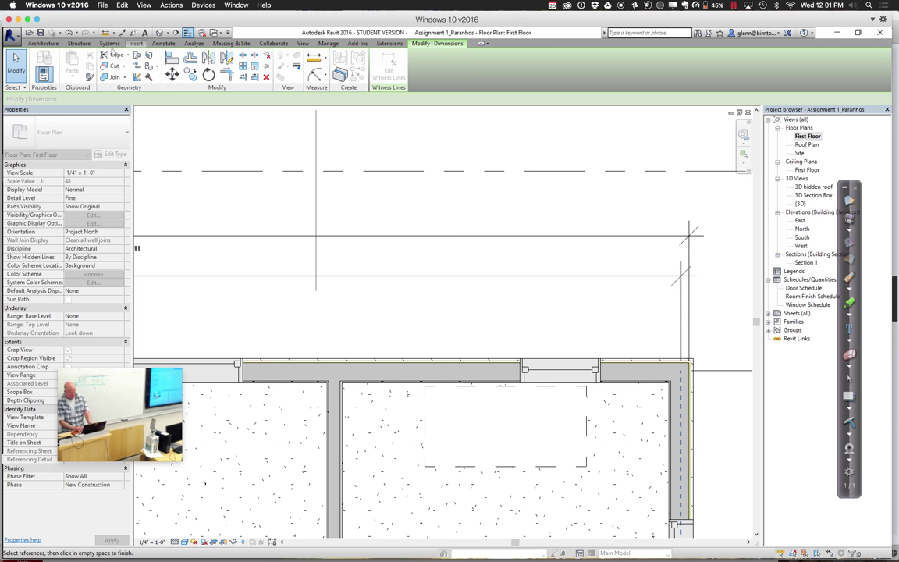
click(17, 62)
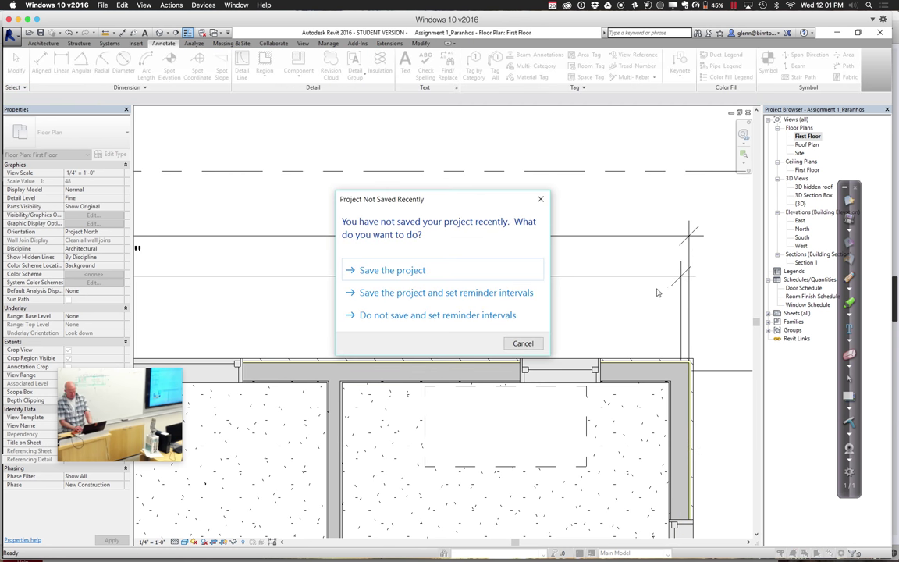
click(521, 343)
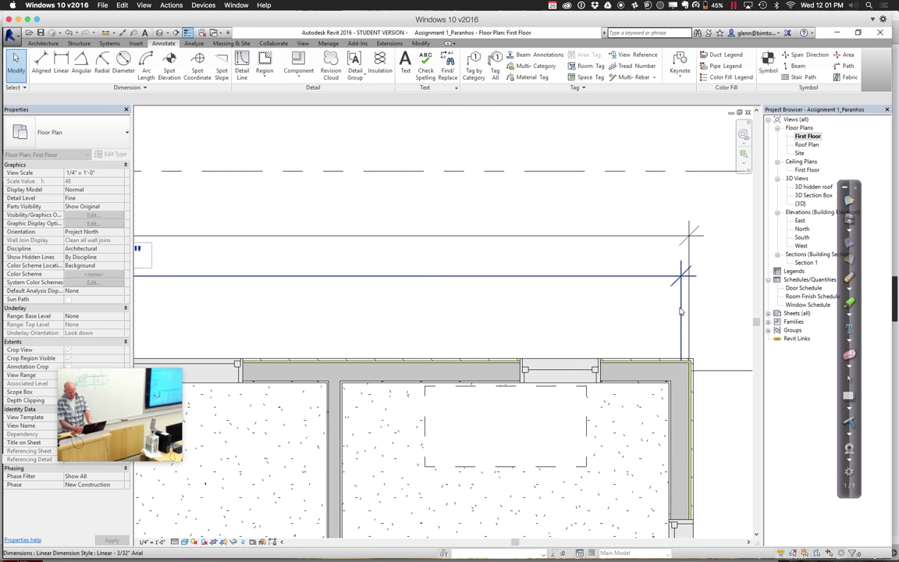
Move the dimension's right witness line to the exterior wall face, making it 29' 4 7/8"
click(679, 318)
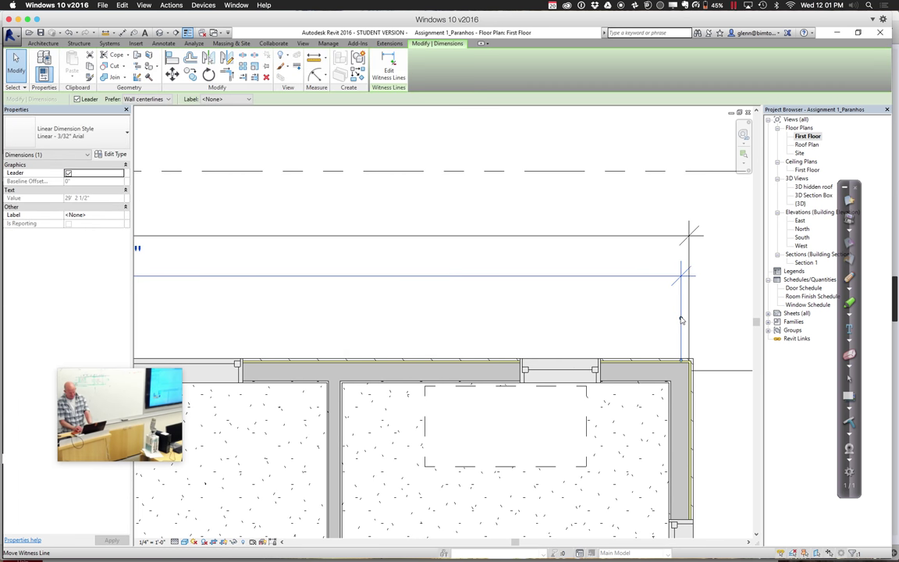
right_click(681, 320)
mouse_move(712, 395)
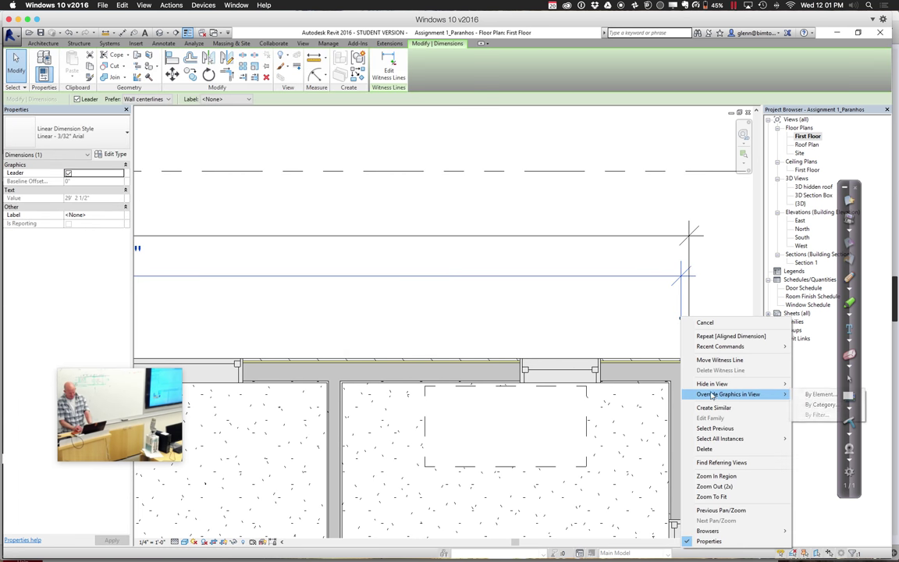
click(657, 330)
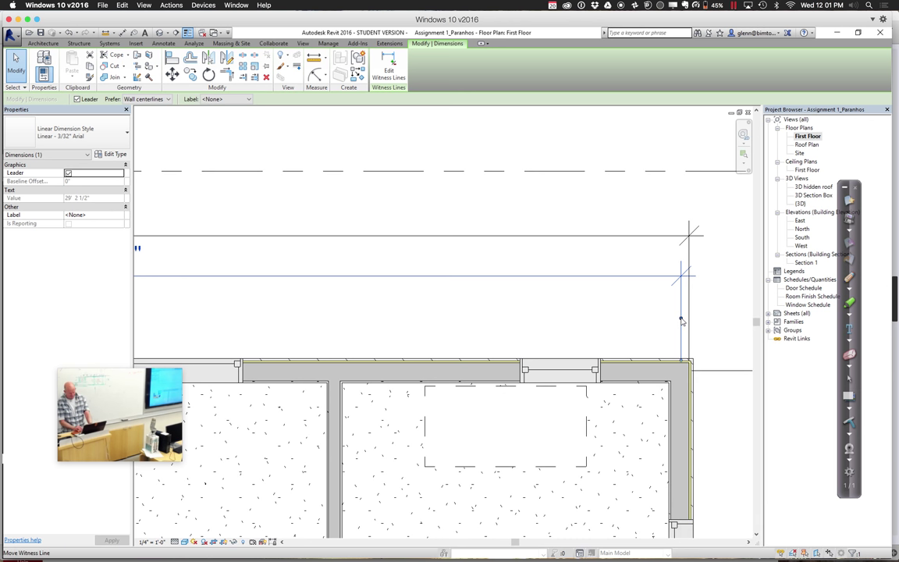
right_click(680, 320)
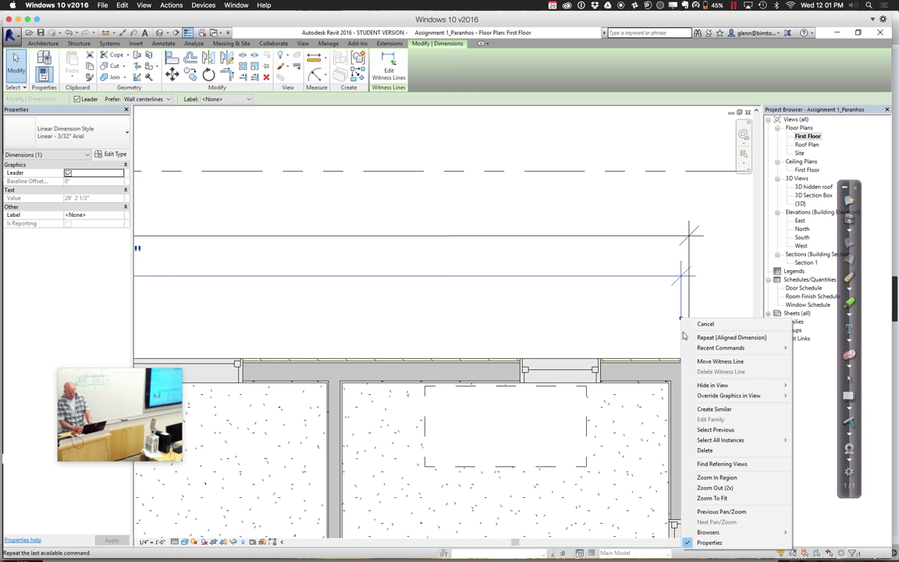
click(721, 361)
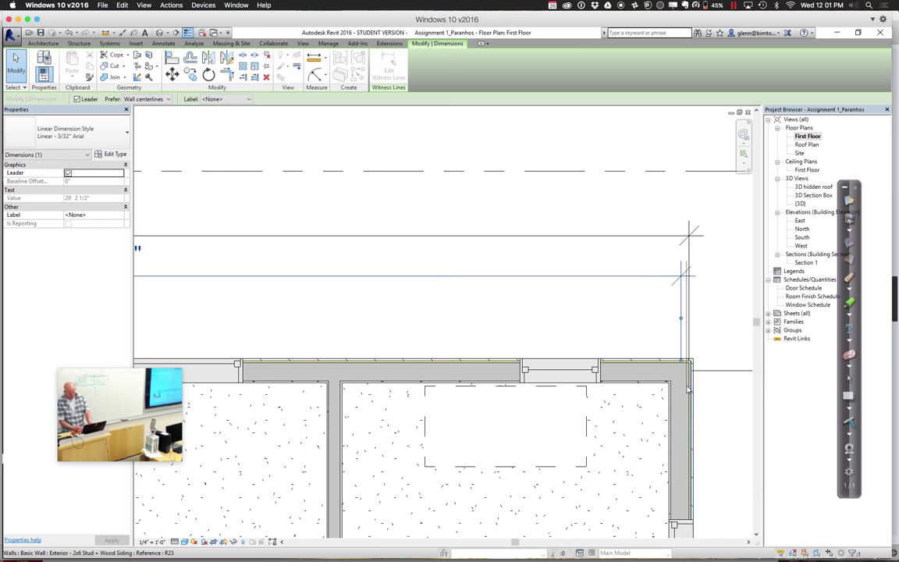
click(688, 391)
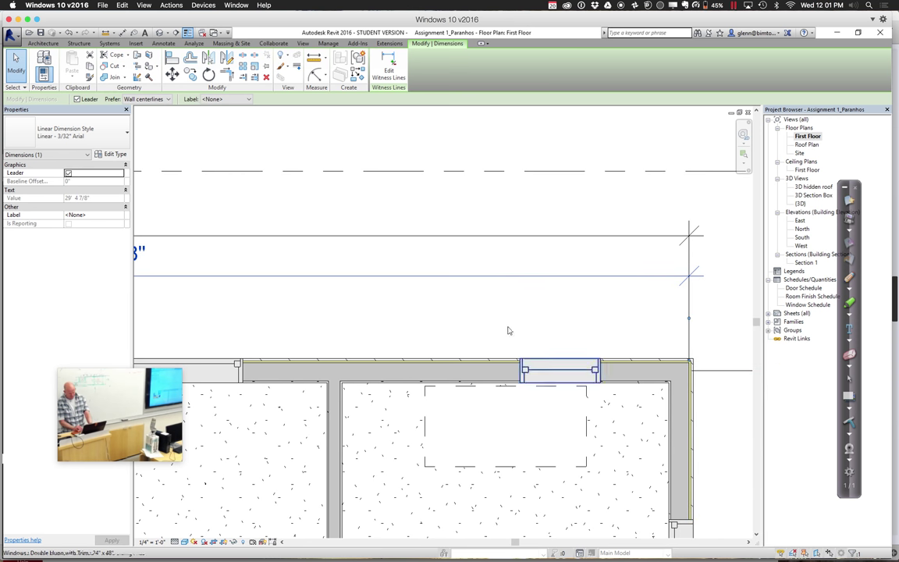
key(a)
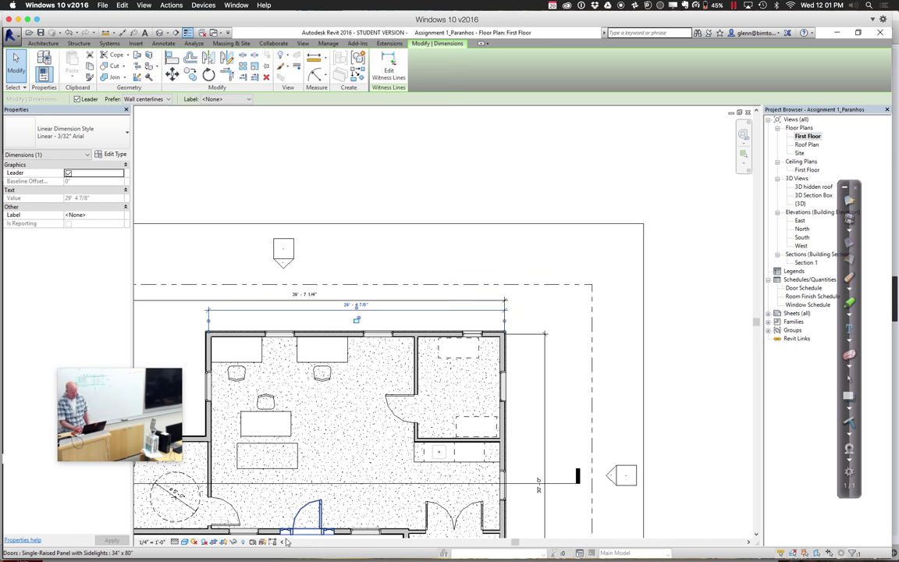
middle_drag(208, 539, 283, 543)
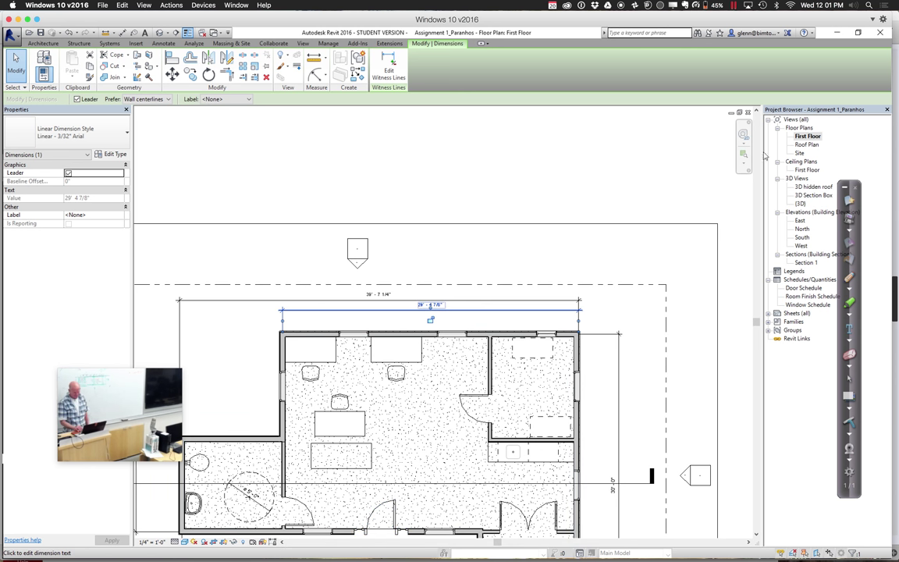
key(z)
key(r)
drag(158, 288, 281, 414)
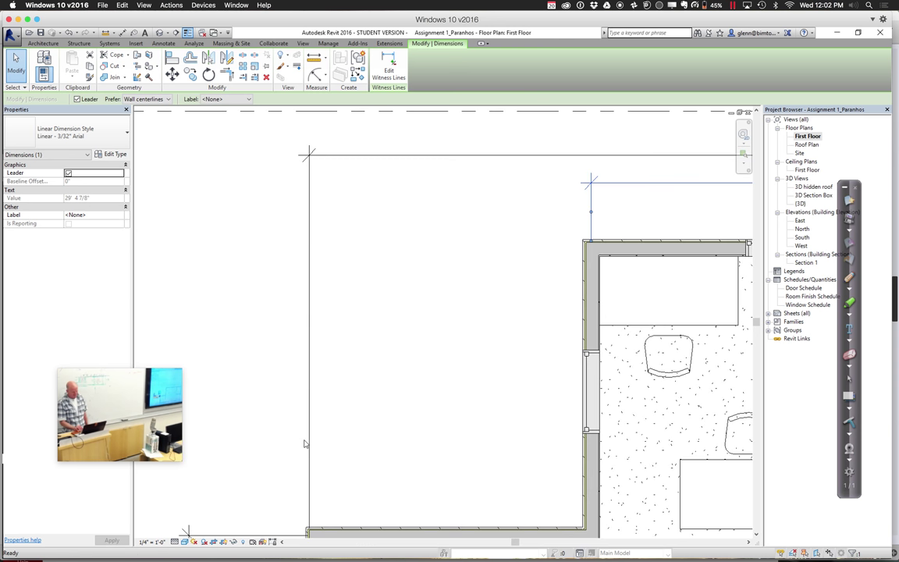
Move the left witness line onto the top-left wall's exterior face, giving 29' - 7 1/4"
right_click(590, 212)
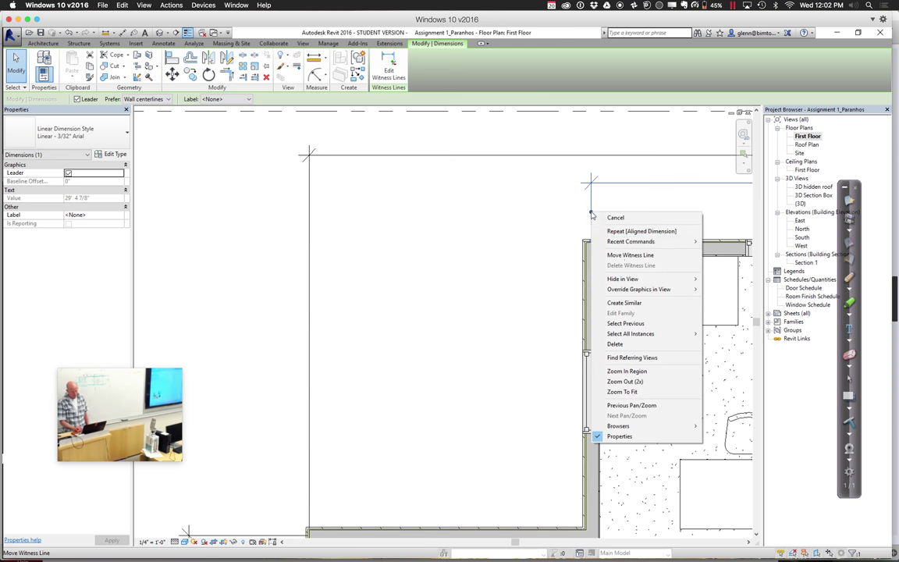
click(625, 256)
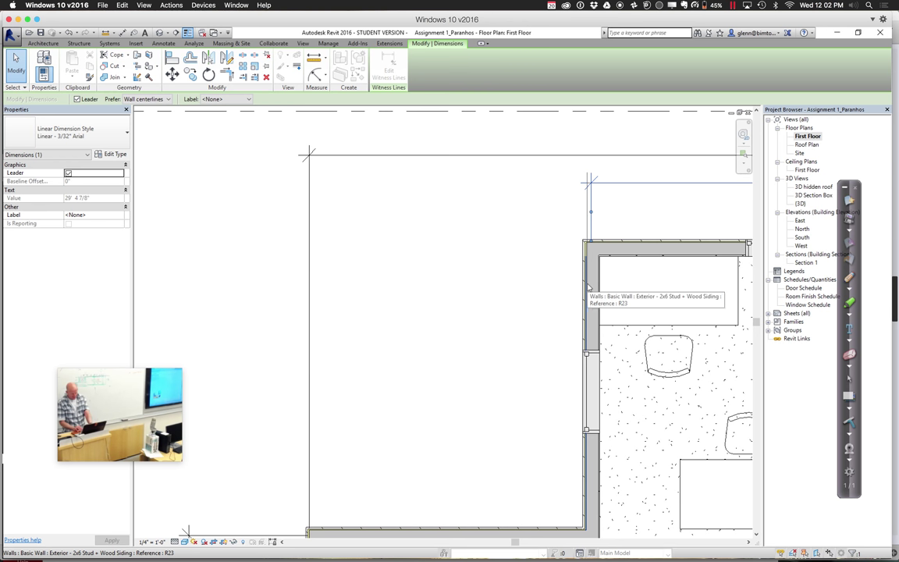
click(745, 154)
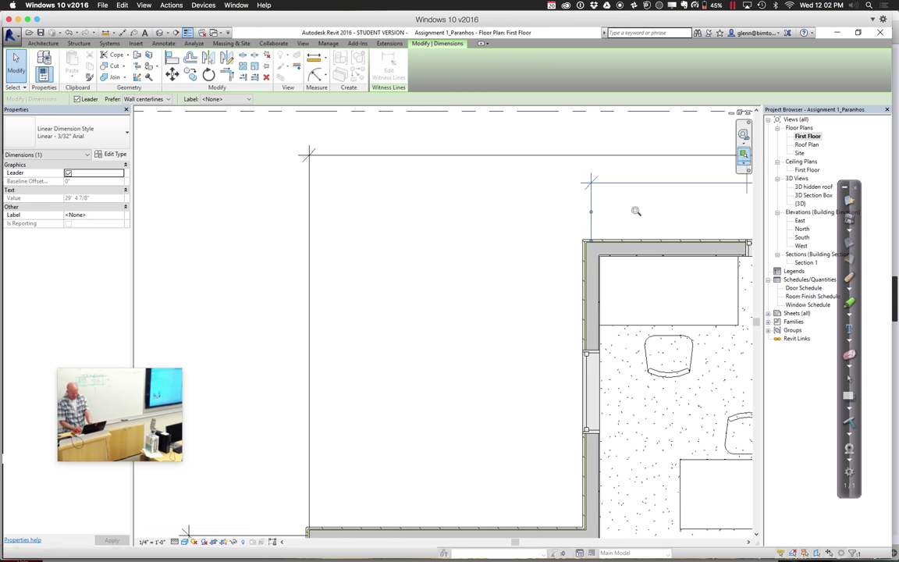
drag(577, 235, 616, 306)
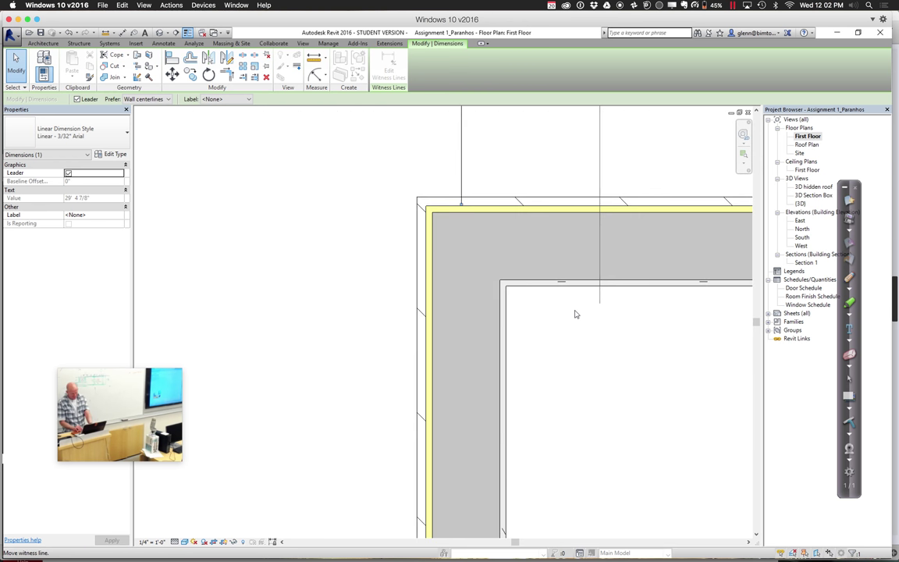
click(429, 316)
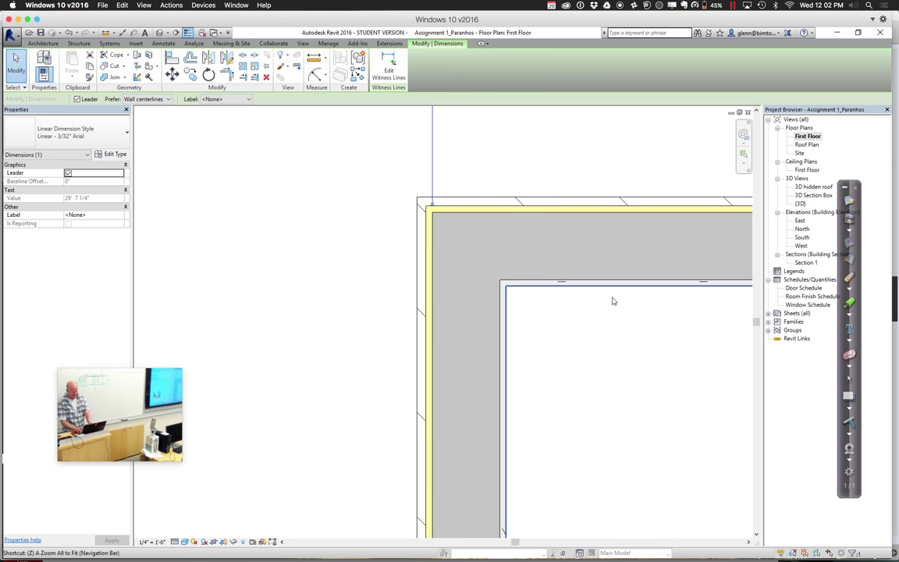
key(z)
key(o)
key(z)
key(o)
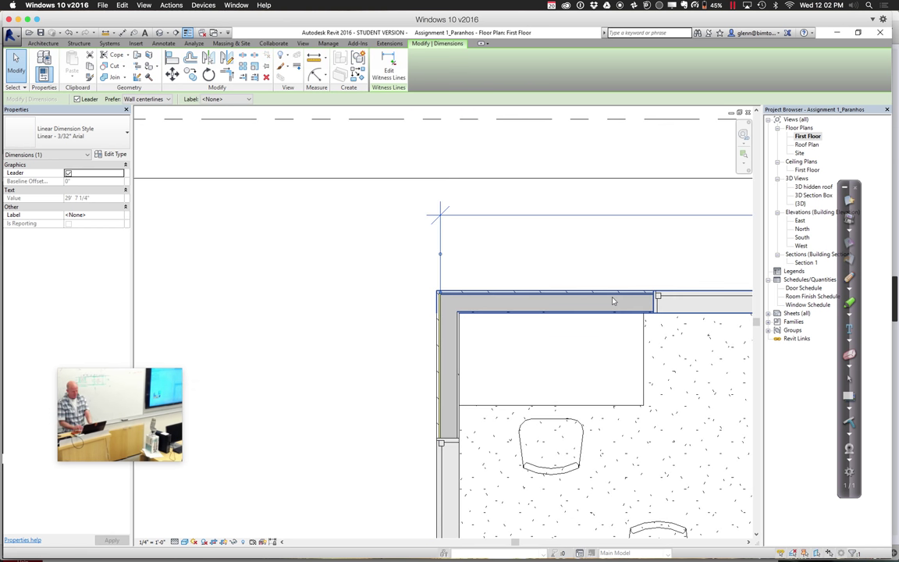
Test extra witness lines at the lower wall face and the left bathroom wall
right_click(576, 216)
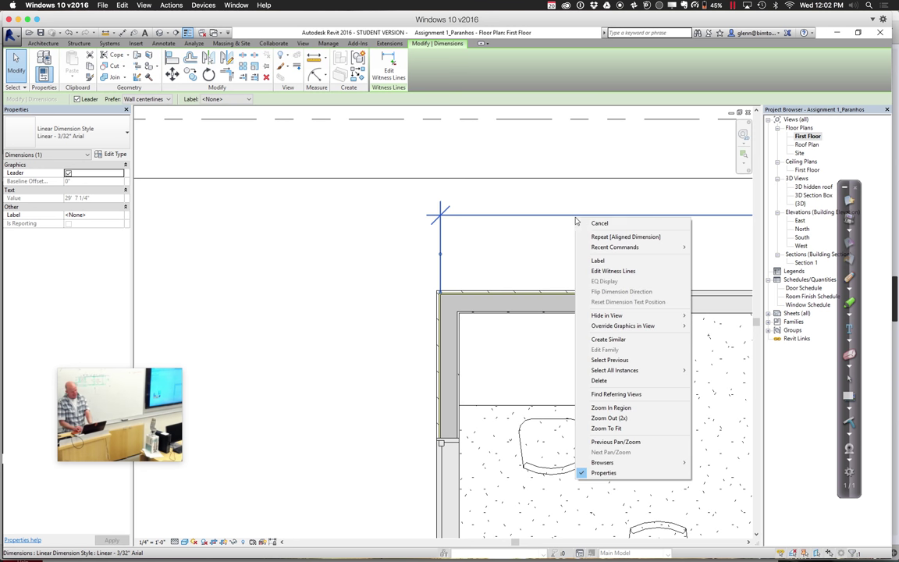
click(615, 271)
scroll(616, 273, down, 2)
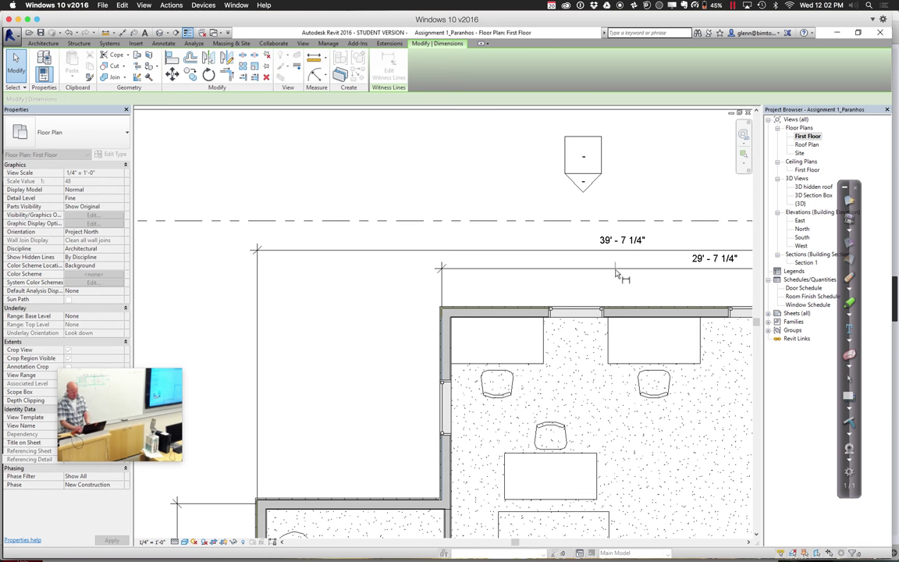
click(259, 525)
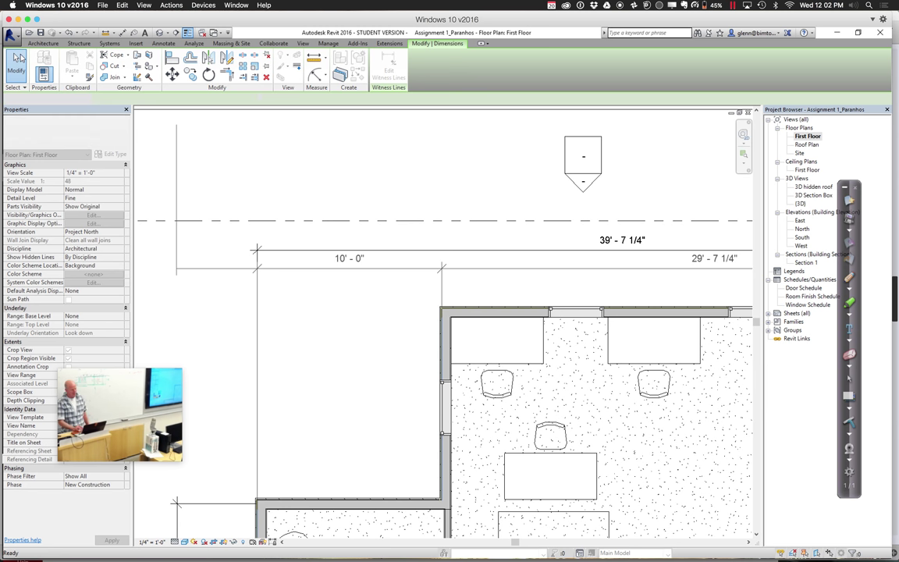
click(17, 61)
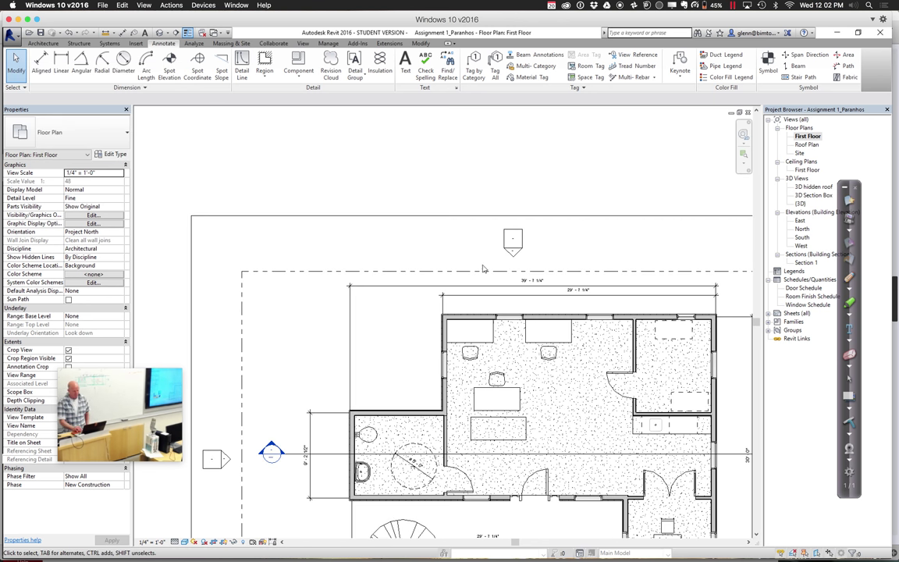
click(470, 302)
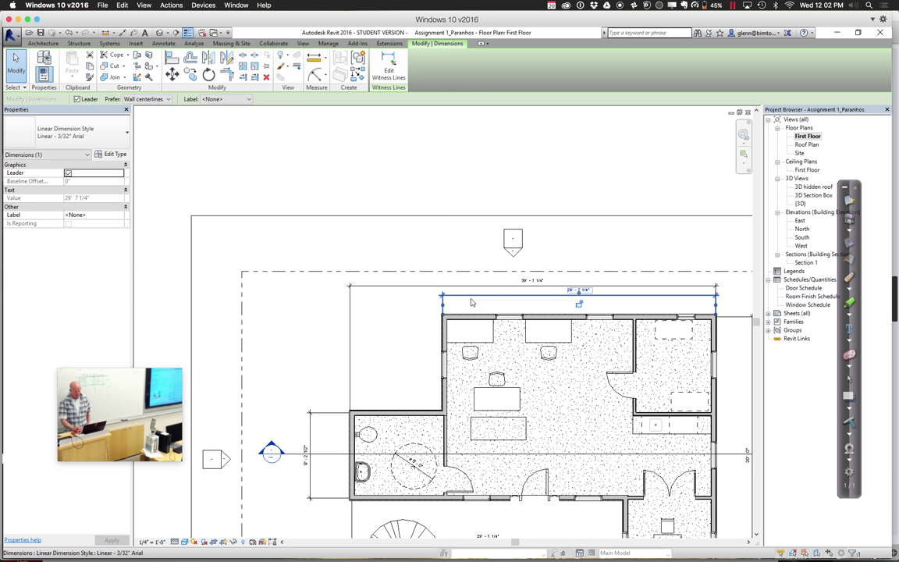
right_click(472, 298)
click(509, 90)
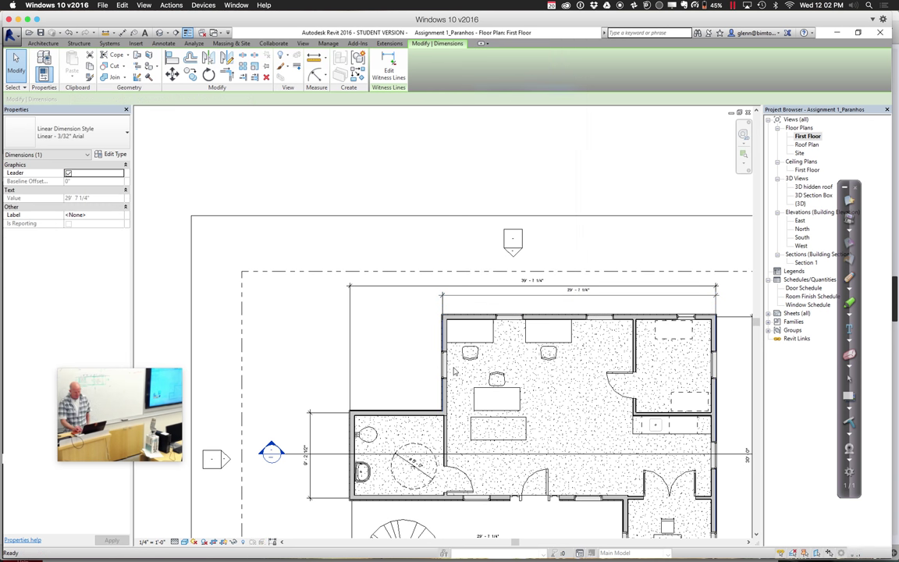
click(353, 437)
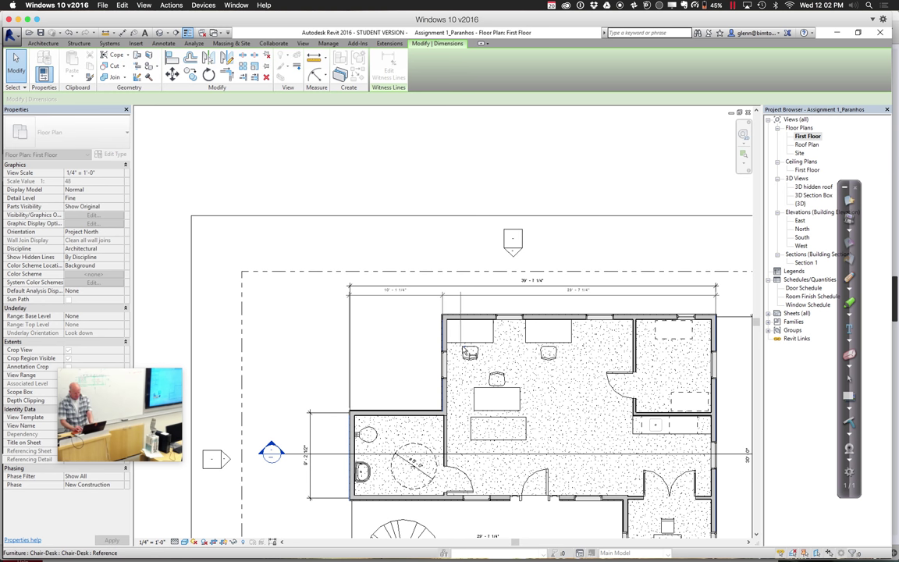
key(Escape)
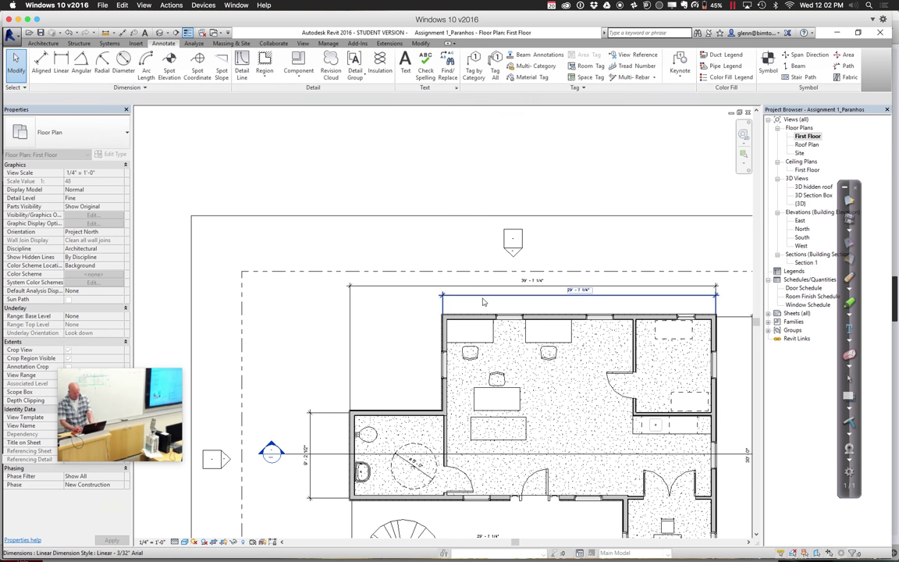
Re-edit the 29' - 7 1/4" dimension's witness lines at the small room's corner, then refocus on the top wall
right_click(482, 301)
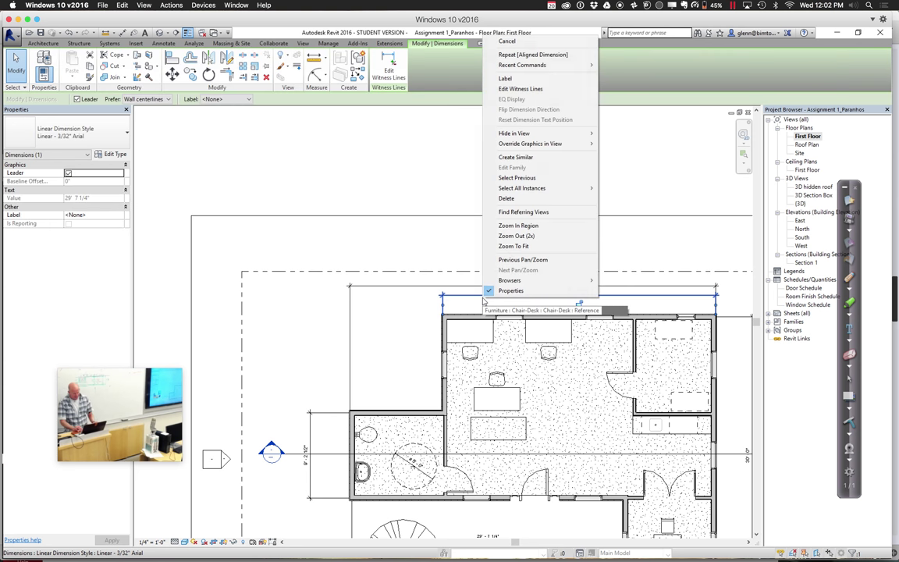
click(524, 90)
key(Escape)
click(743, 154)
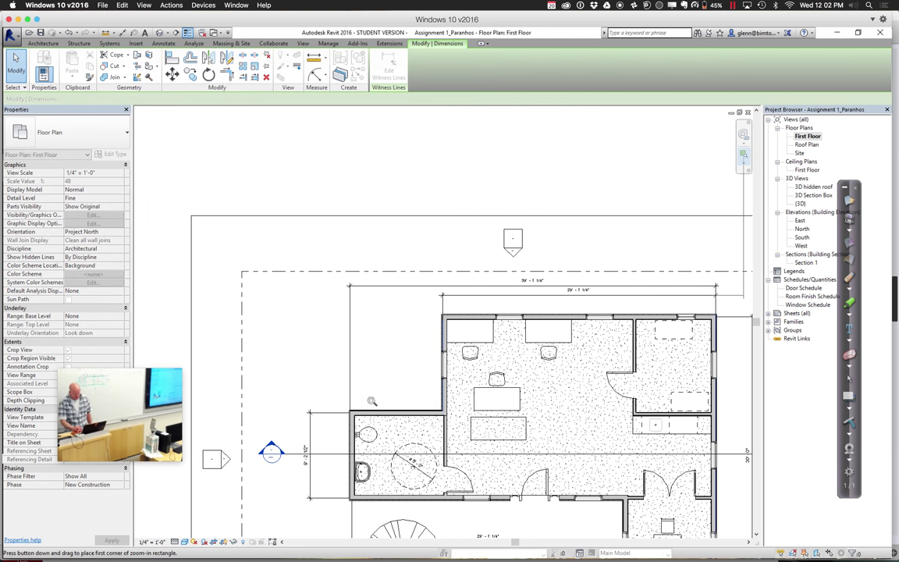
drag(339, 401, 379, 447)
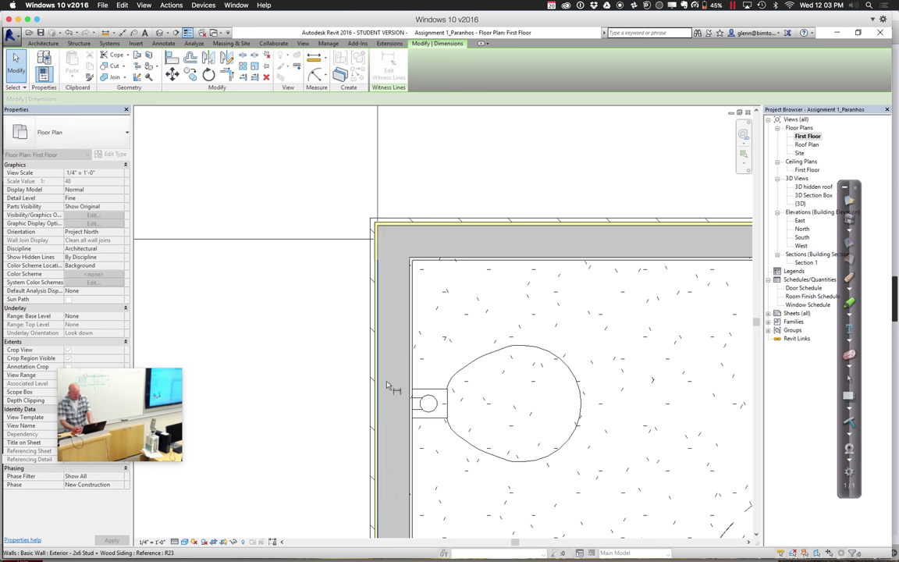
click(502, 176)
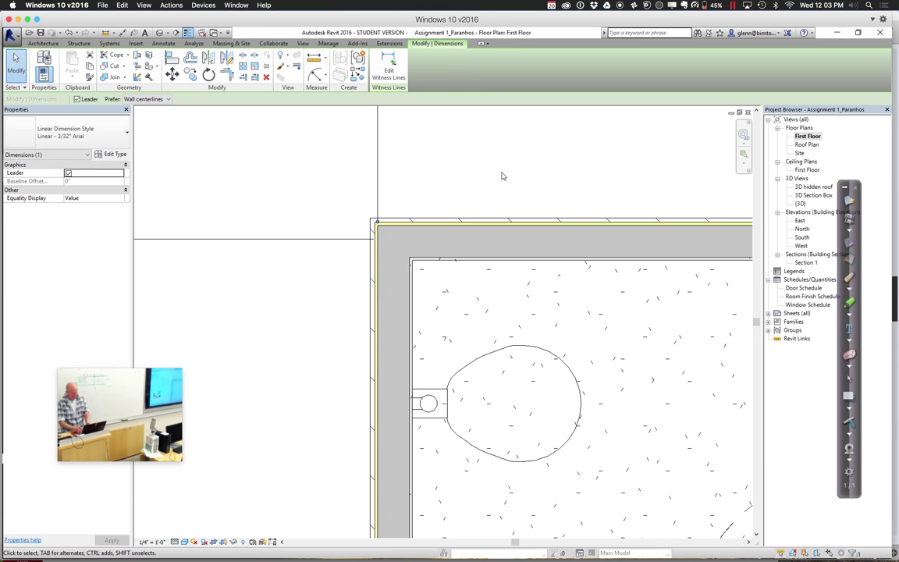
key(z)
key(o)
key(z)
key(o)
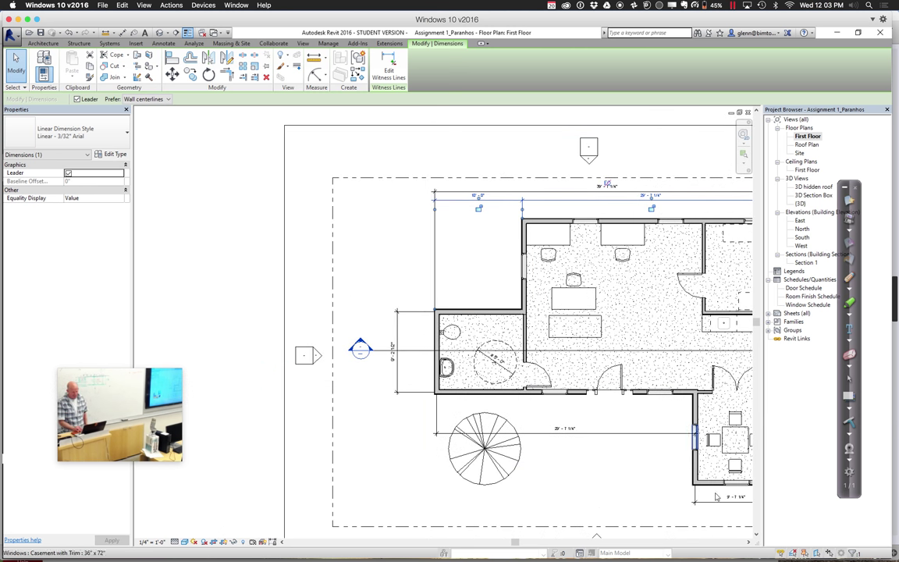
key(z)
key(f)
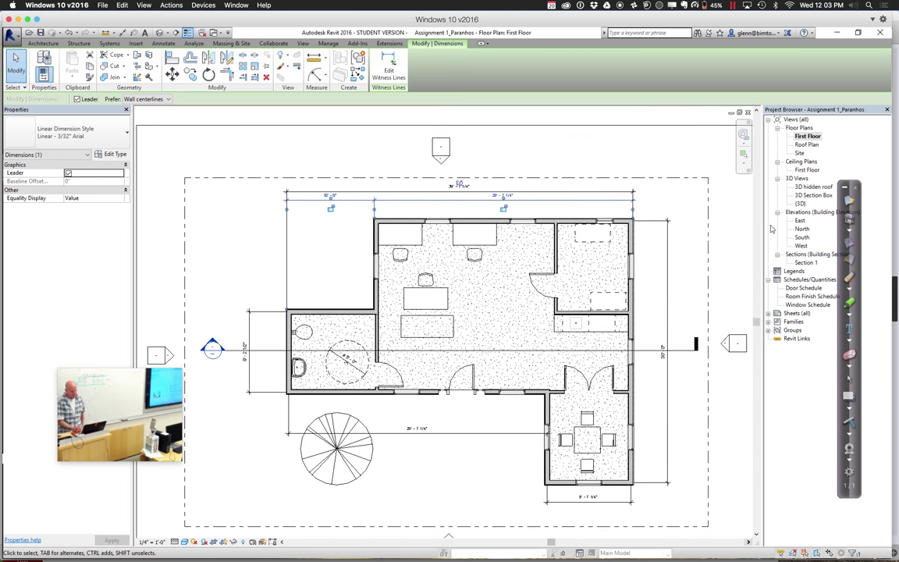
click(745, 157)
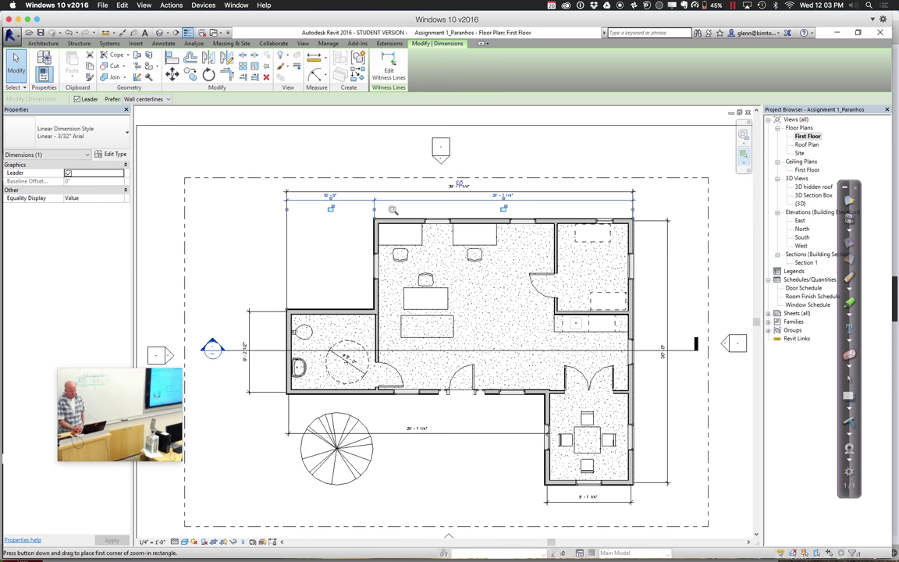
drag(341, 173, 655, 285)
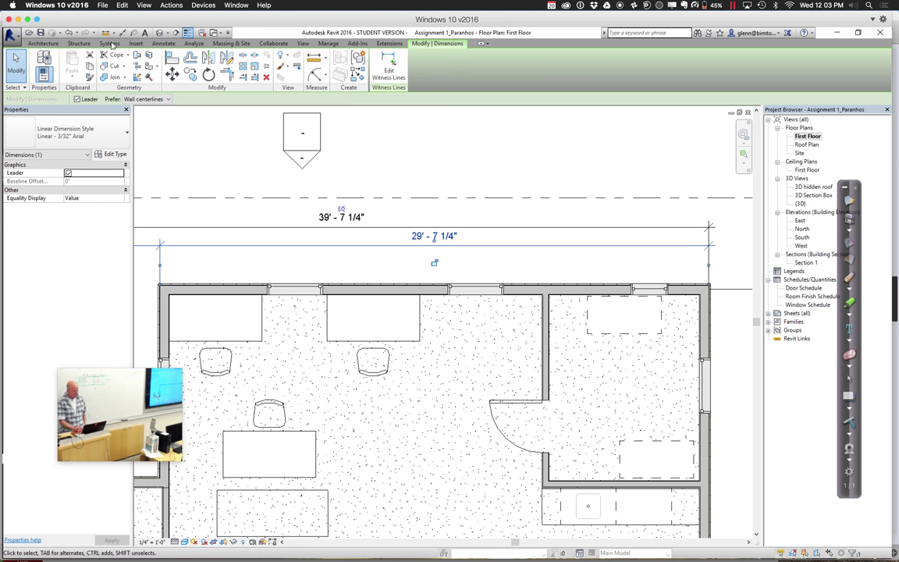
Dimension the top wall from the left wall through the three window centres to the right wall
click(164, 44)
click(15, 62)
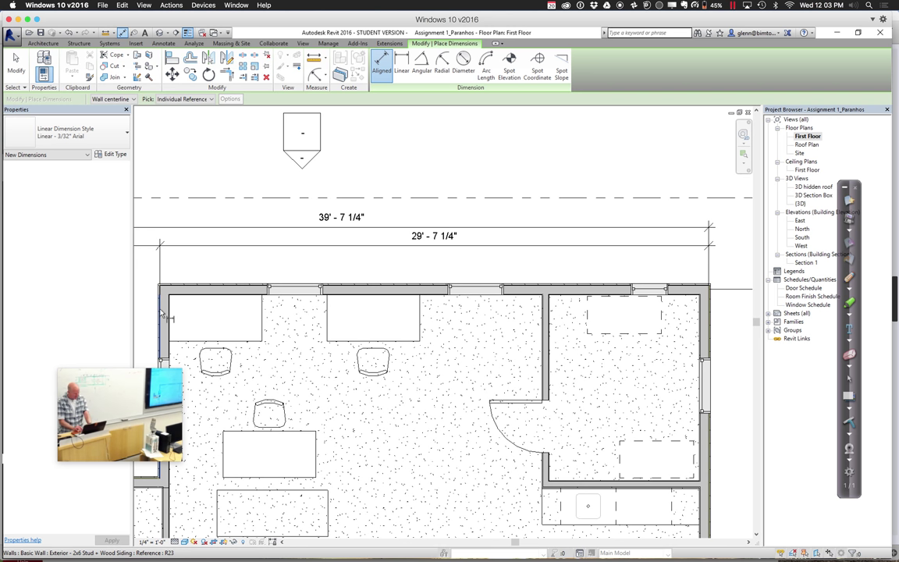
click(162, 315)
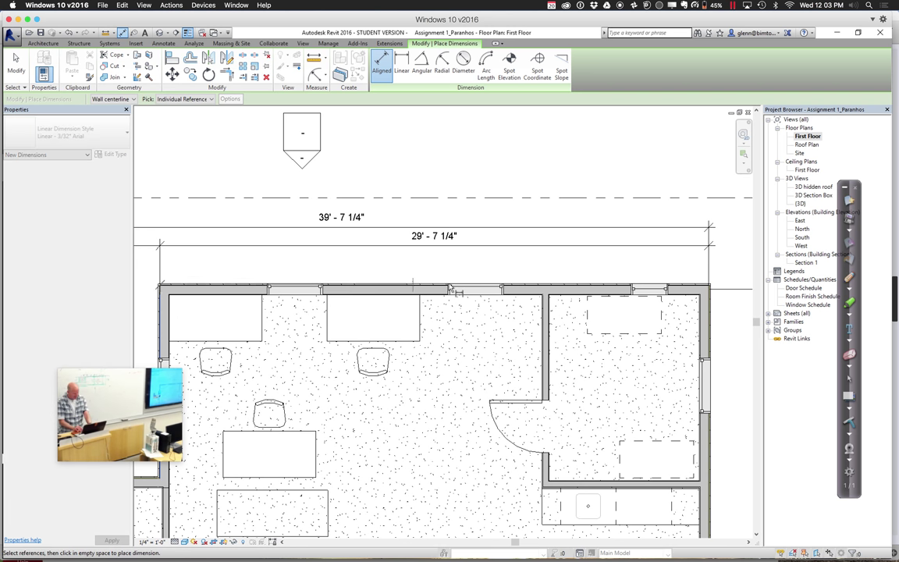
click(295, 290)
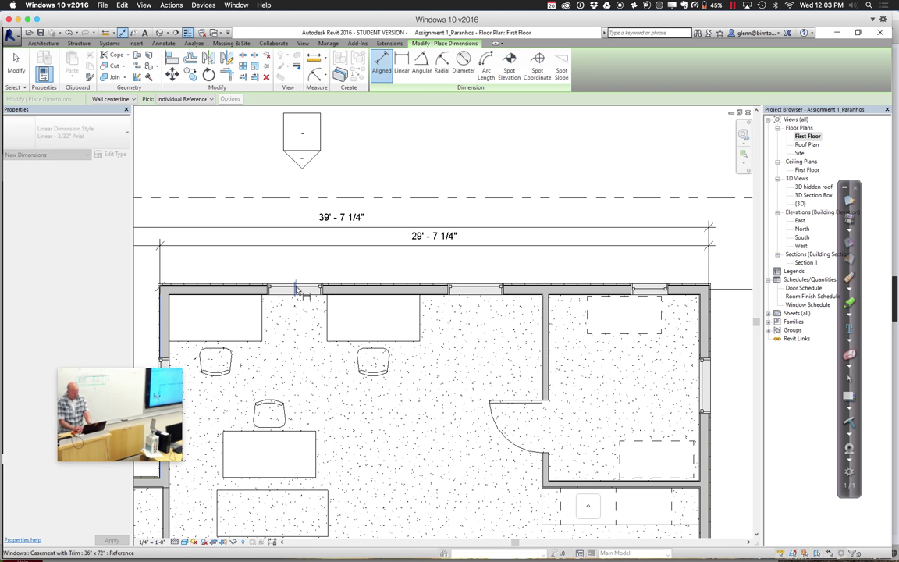
click(476, 290)
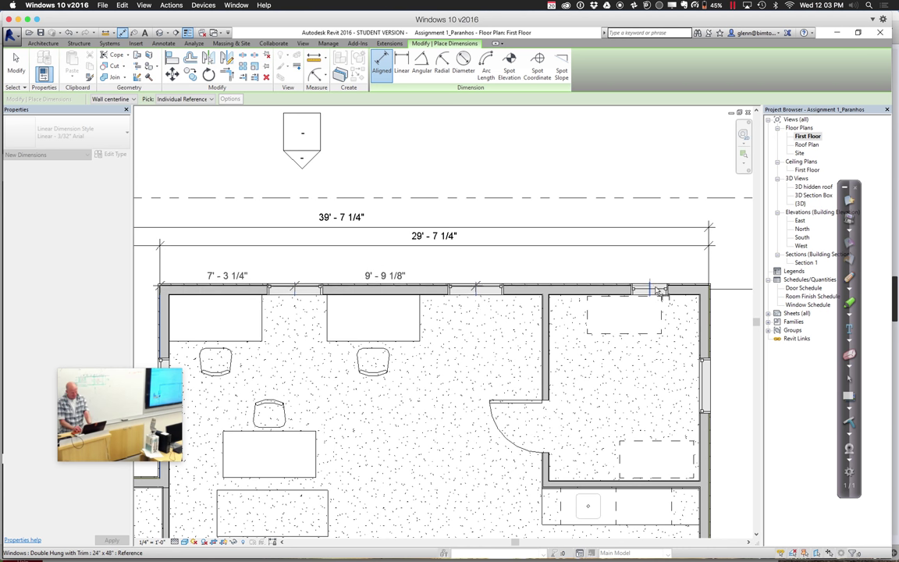
click(652, 290)
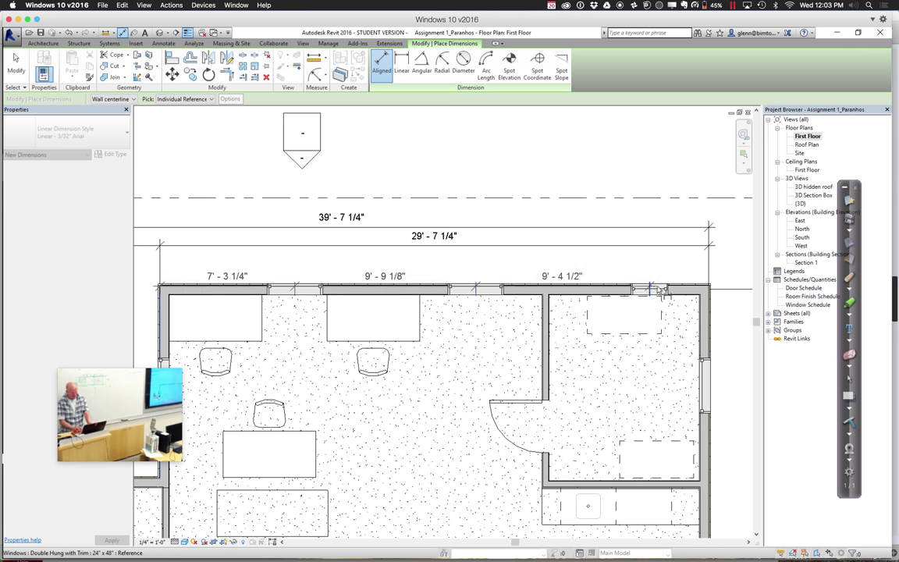
click(712, 308)
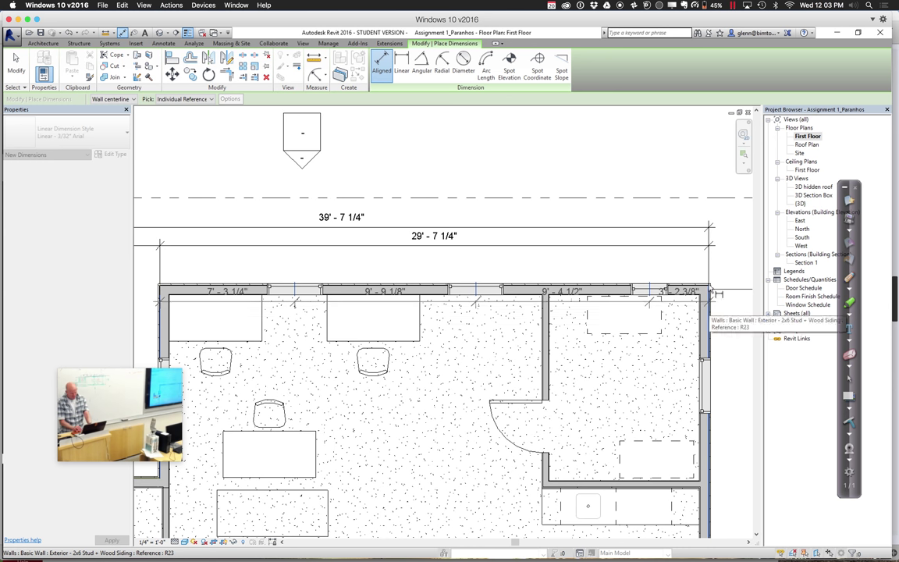
click(711, 268)
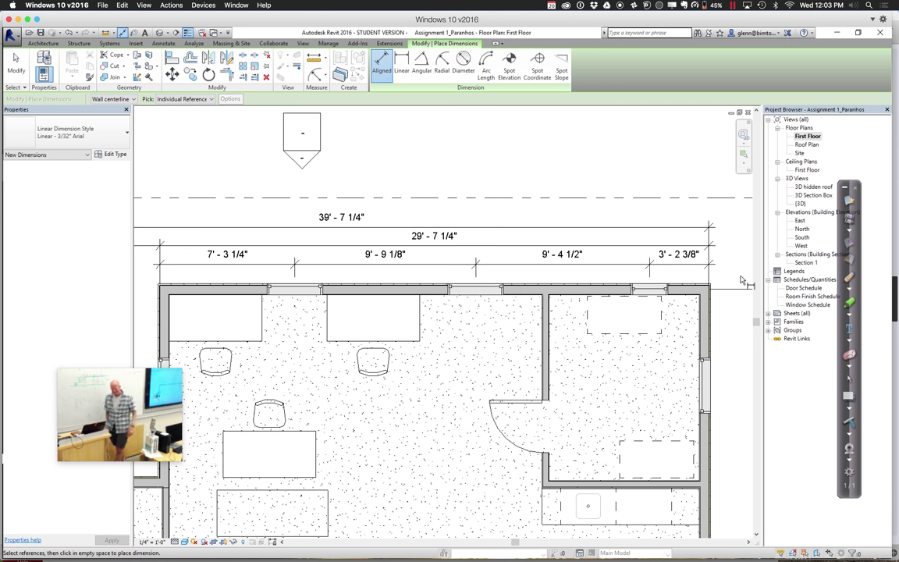
key(z)
key(a)
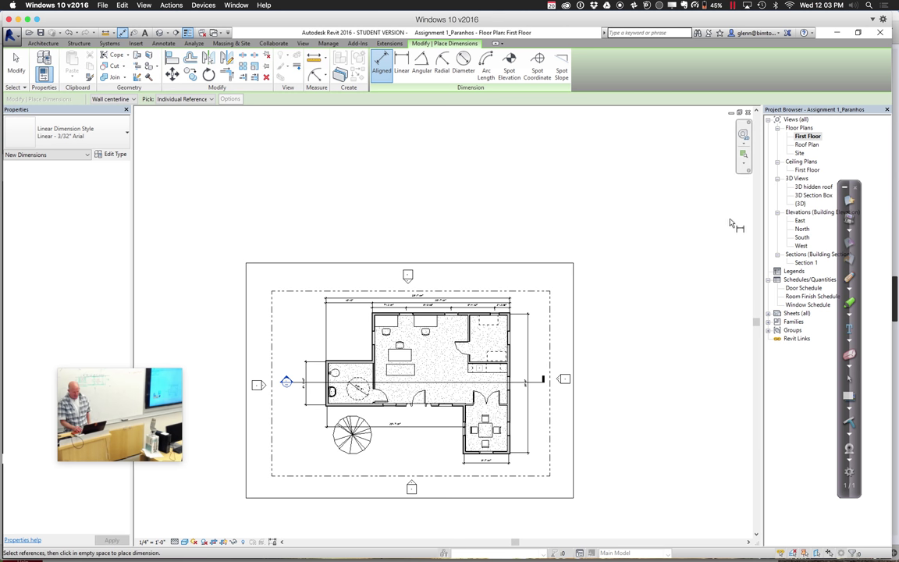
Dimension the east wall through the top, interior and bottom walls as 10'-9 3/4" and 19'-6"
key(z)
key(r)
drag(421, 260, 589, 466)
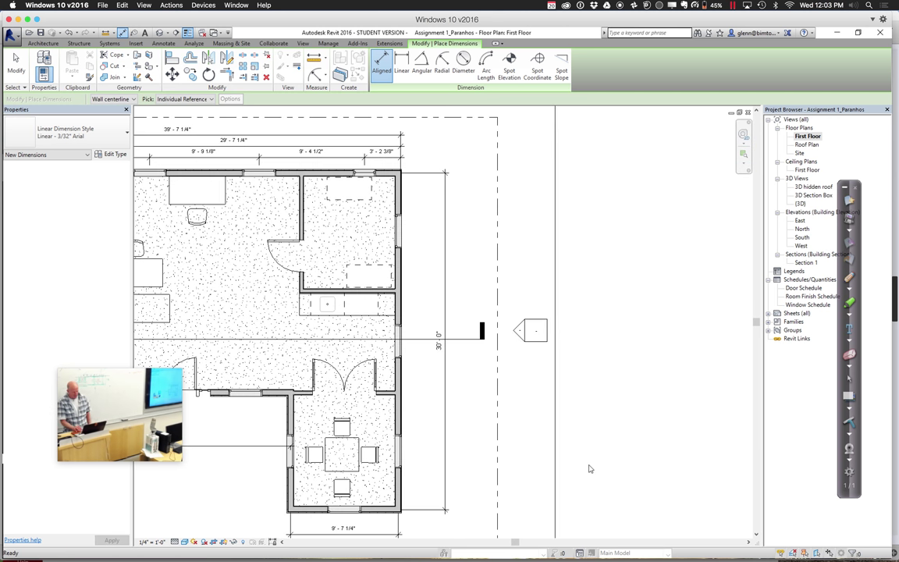
click(389, 175)
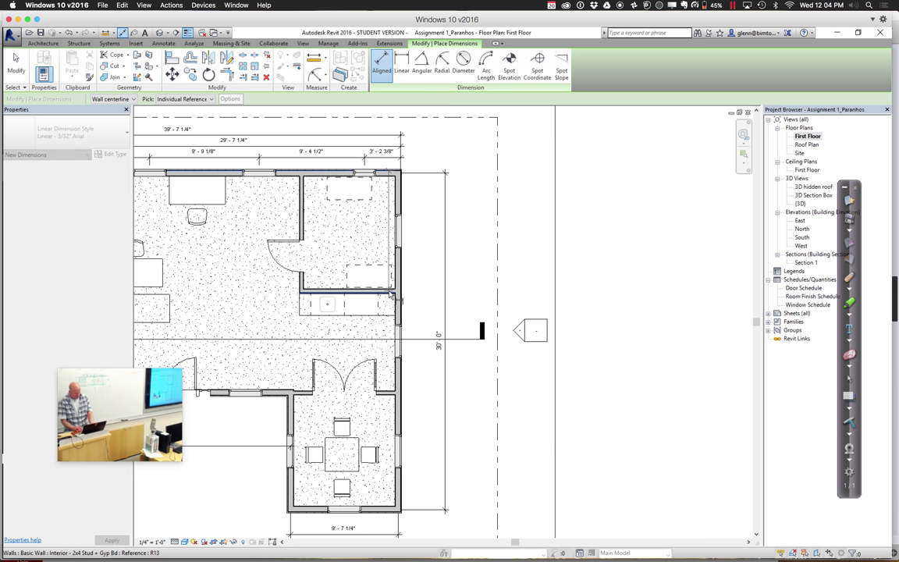
click(390, 295)
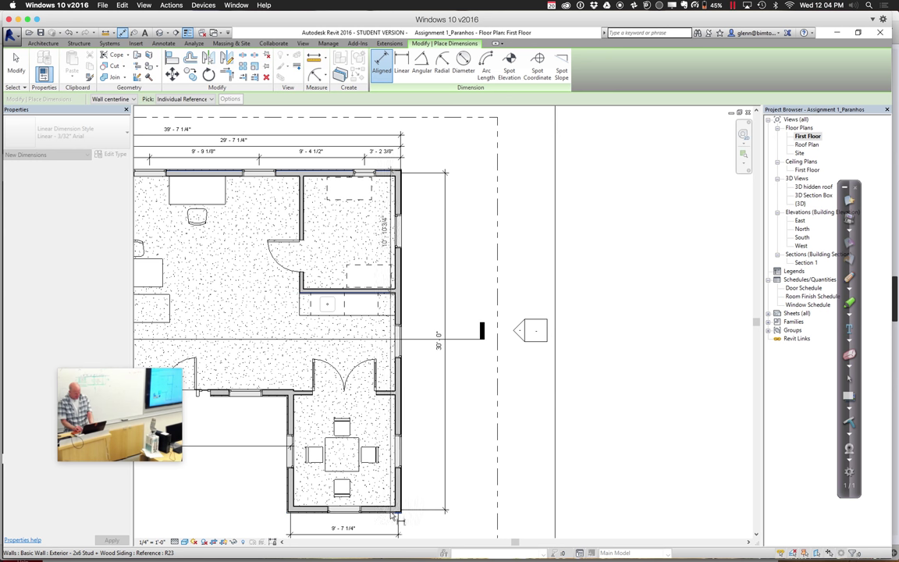
click(389, 513)
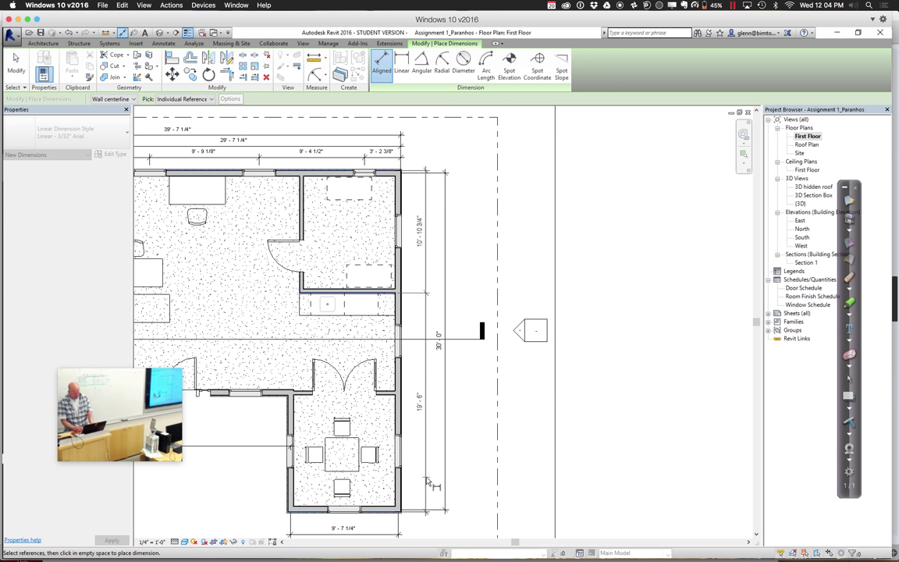
click(439, 480)
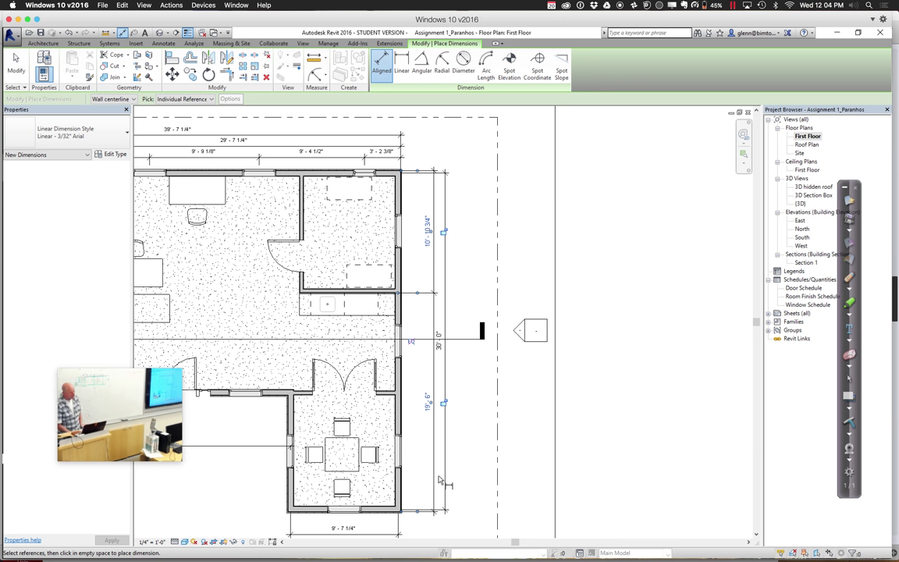
Zoom to fit, then zoom into the plan's main rooms
key(z)
key(f)
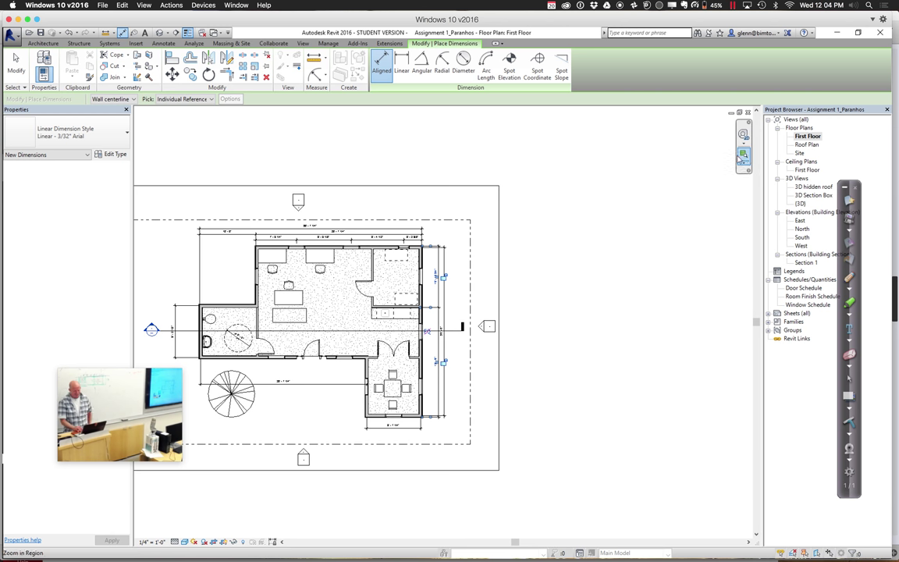
click(744, 153)
drag(216, 208, 465, 406)
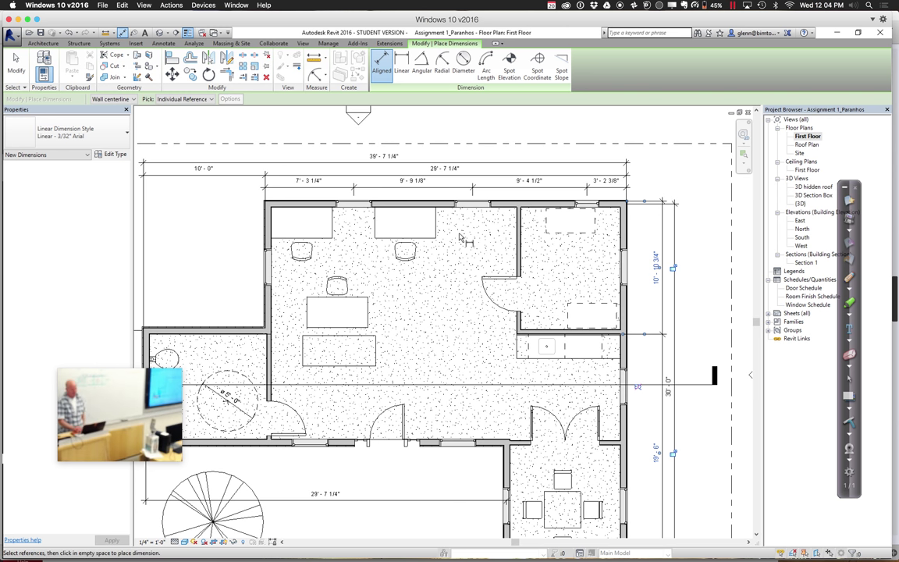
click(164, 43)
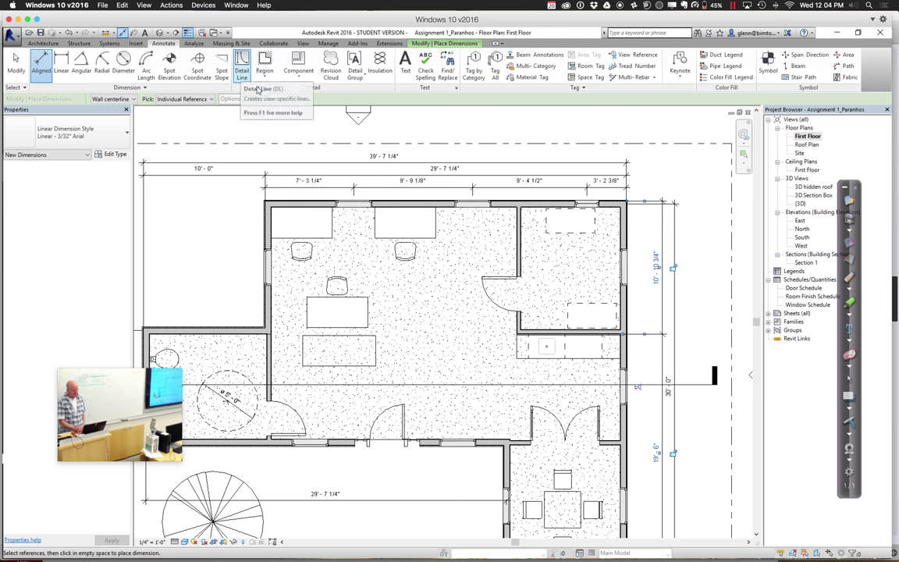
click(405, 72)
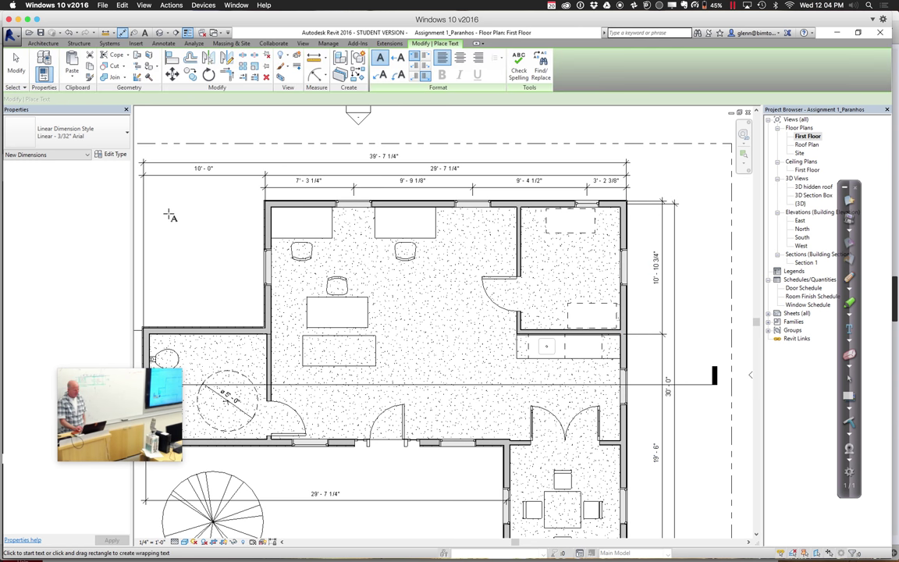
drag(164, 216, 231, 252)
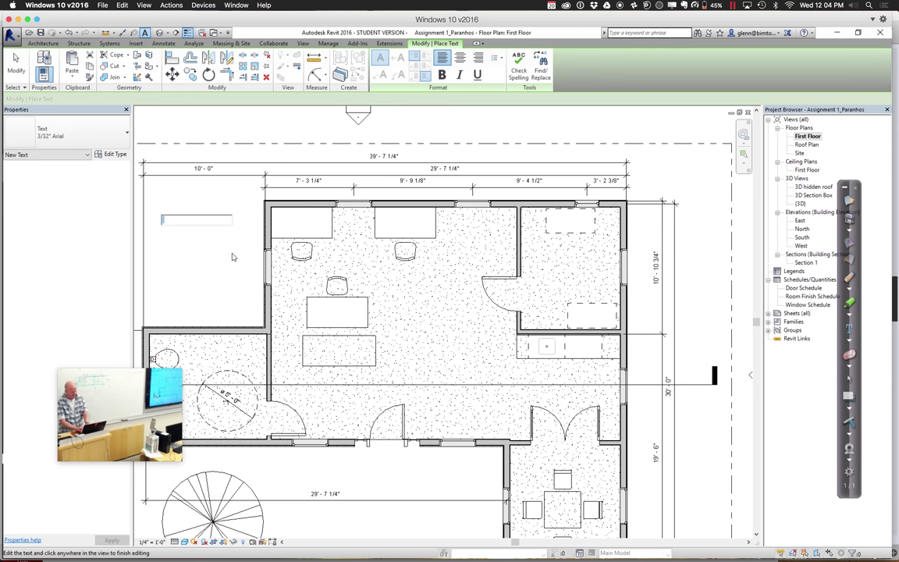
text(Text)
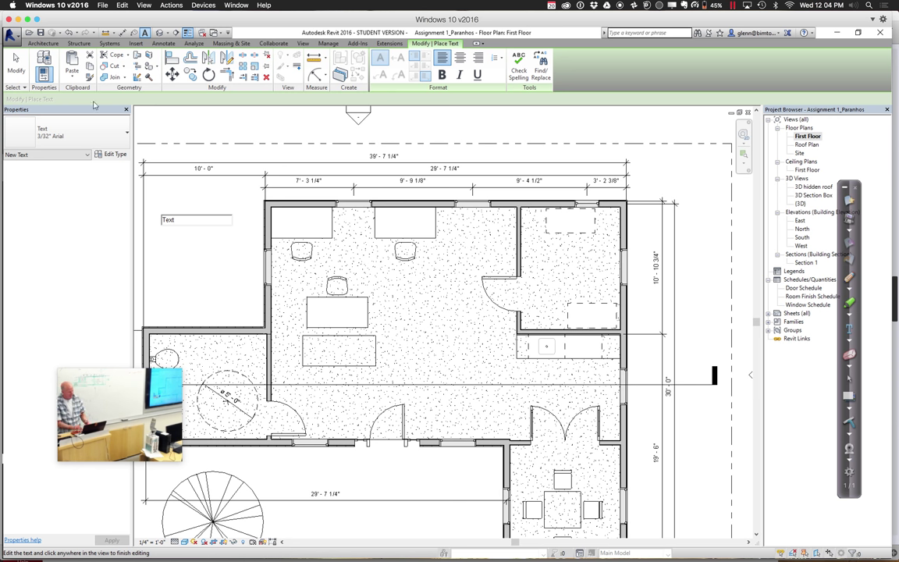
click(16, 64)
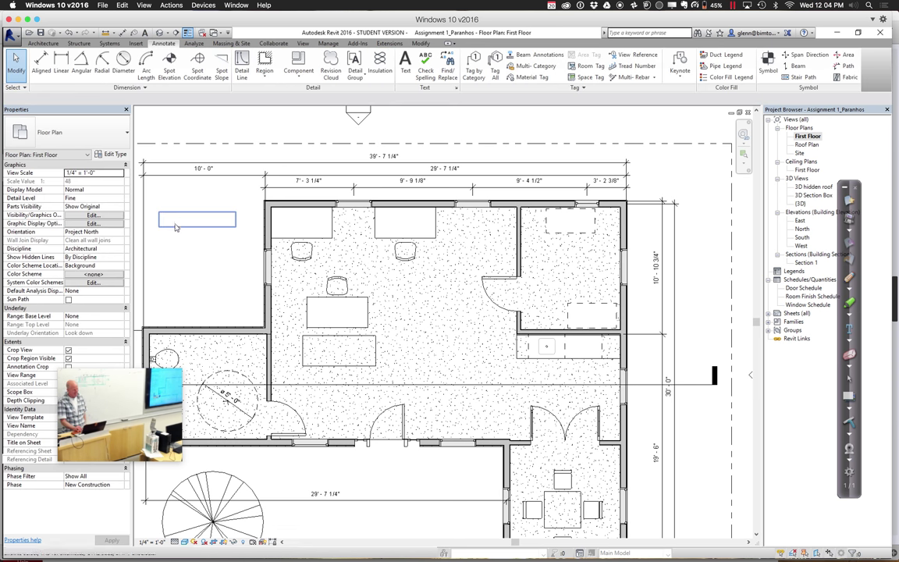
click(175, 225)
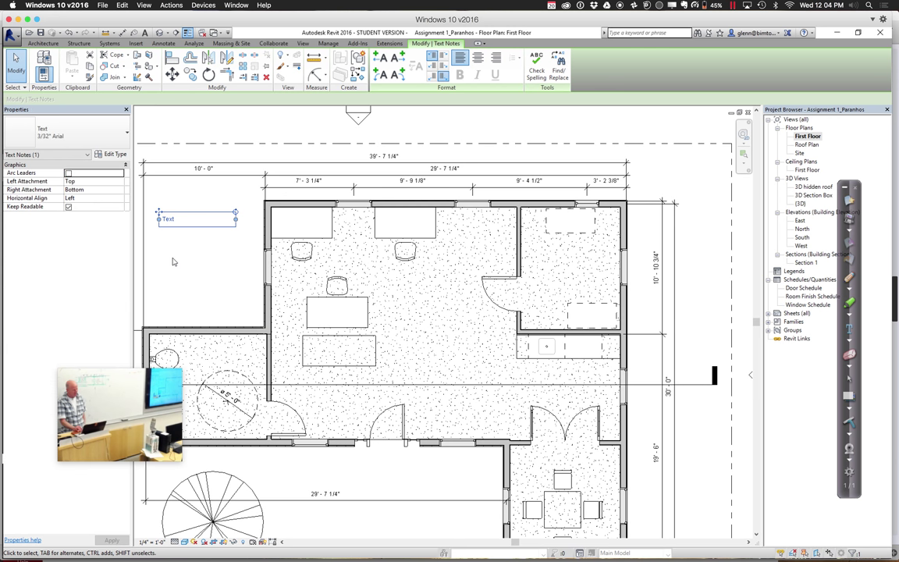
key(Delete)
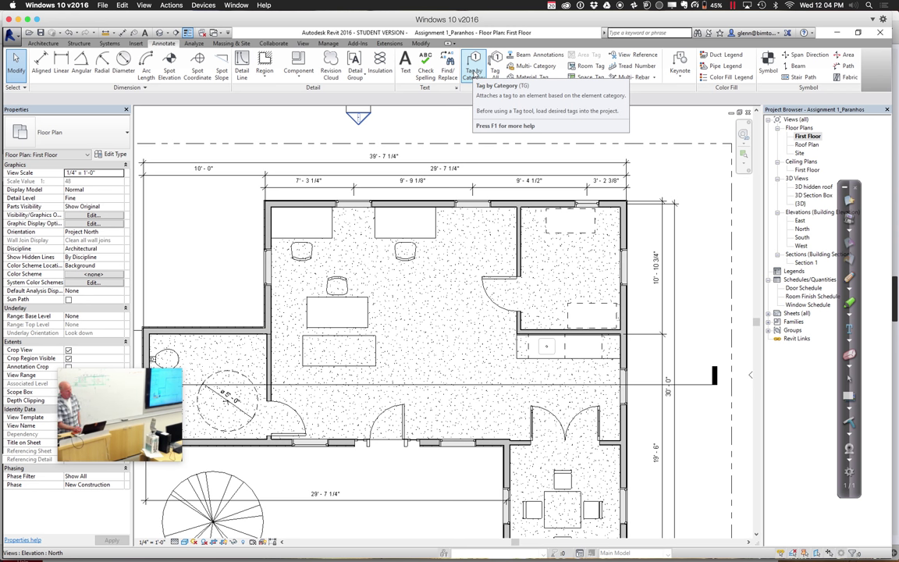
Tag the bottom-middle door as mark 3 without a leader, then view the Door Schedule
click(474, 69)
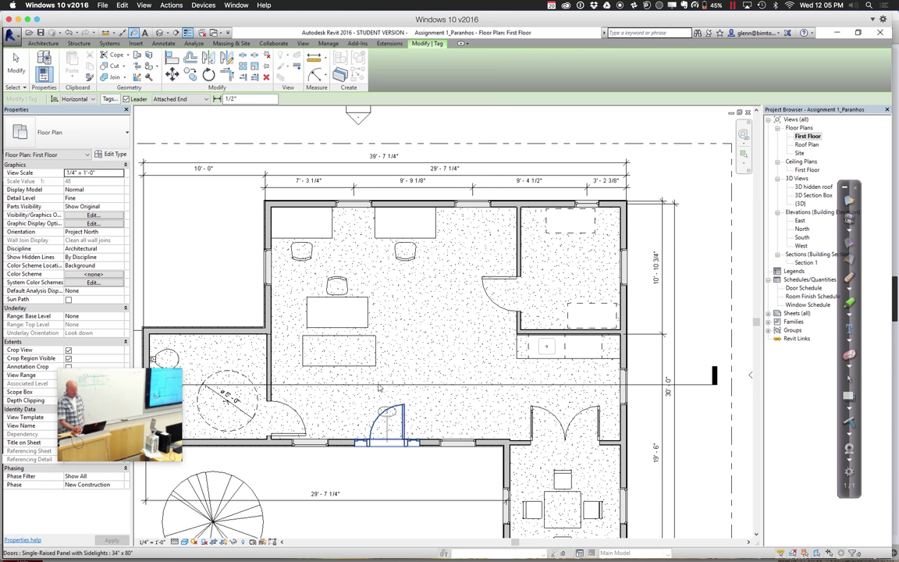
click(125, 99)
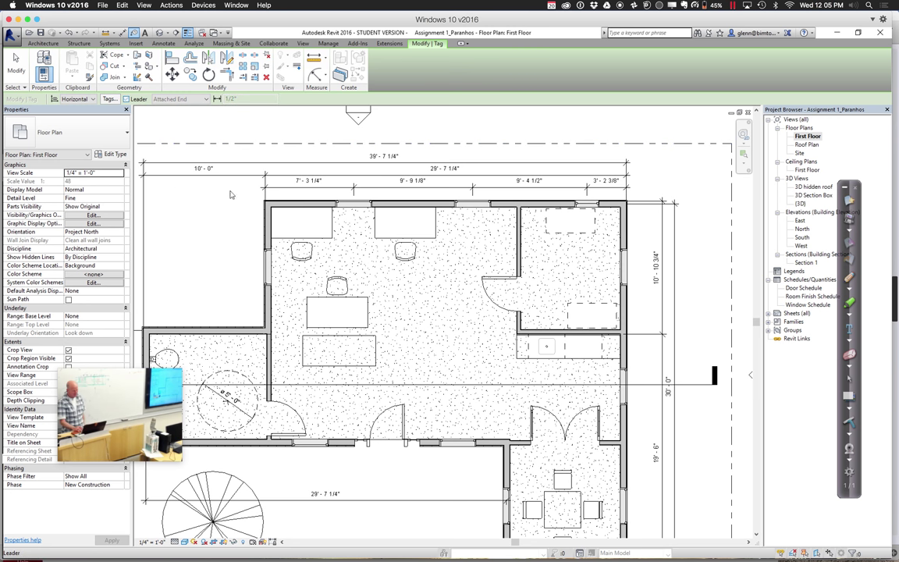
click(402, 420)
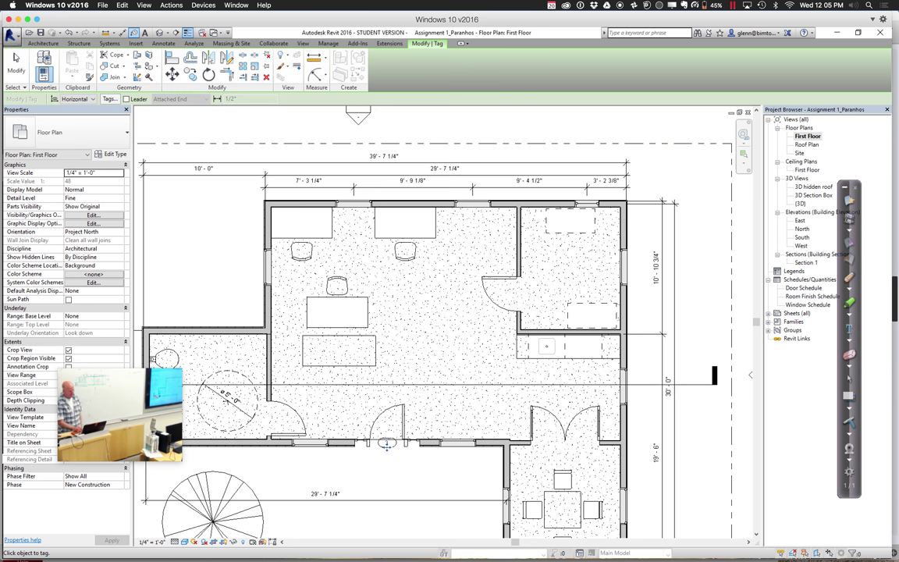
click(15, 63)
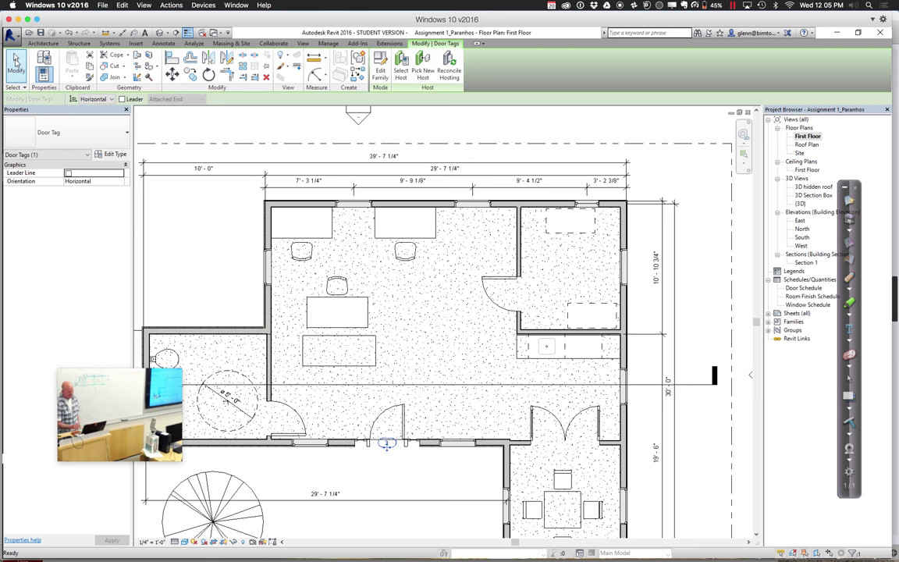
double_click(810, 290)
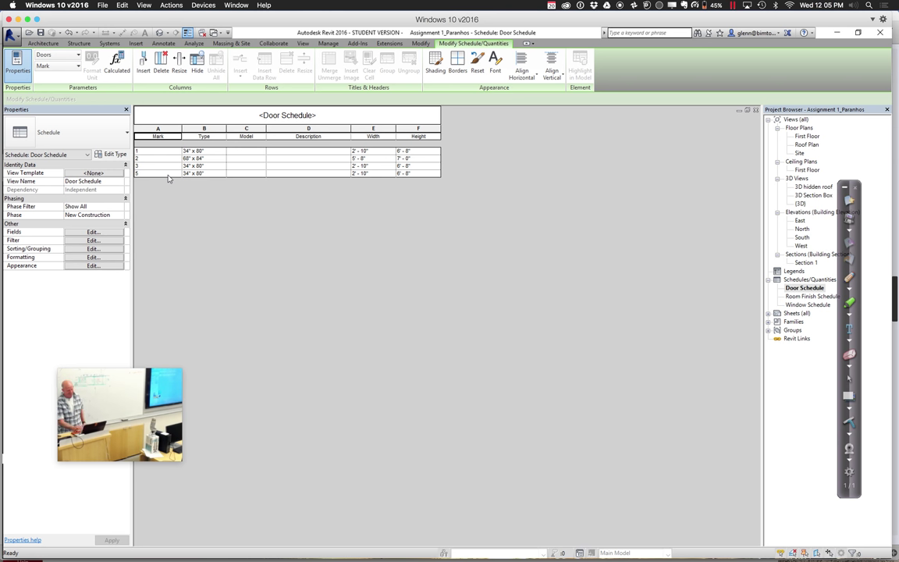
Switch from the Door Schedule back to the First Floor plan view
double_click(804, 137)
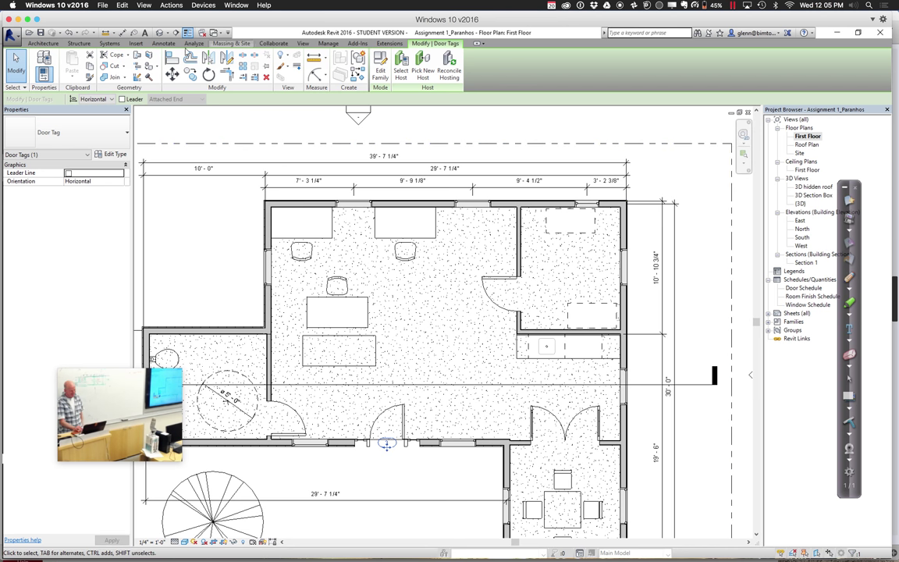
Tag the upper-right room door, the double door and the left room door (marks 5, 2, 1)
click(164, 45)
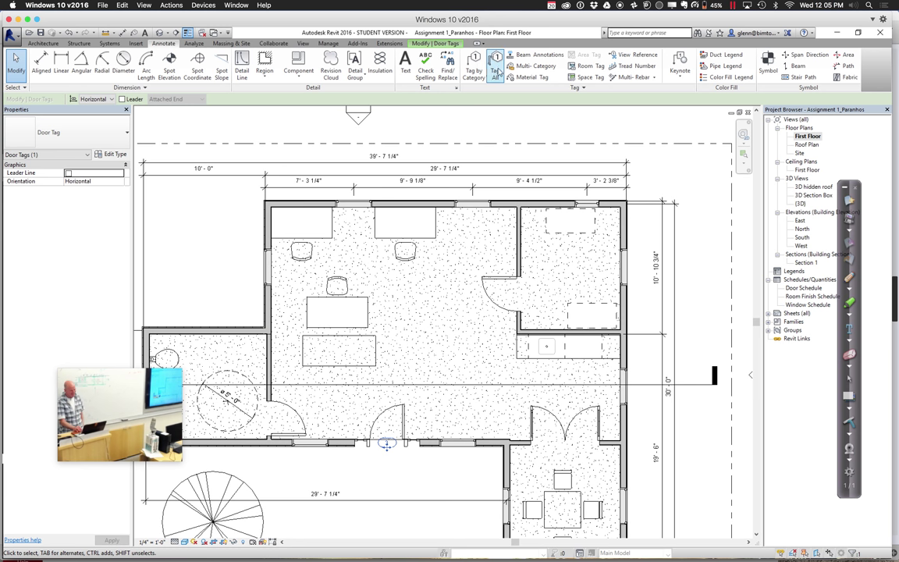
click(474, 67)
click(514, 300)
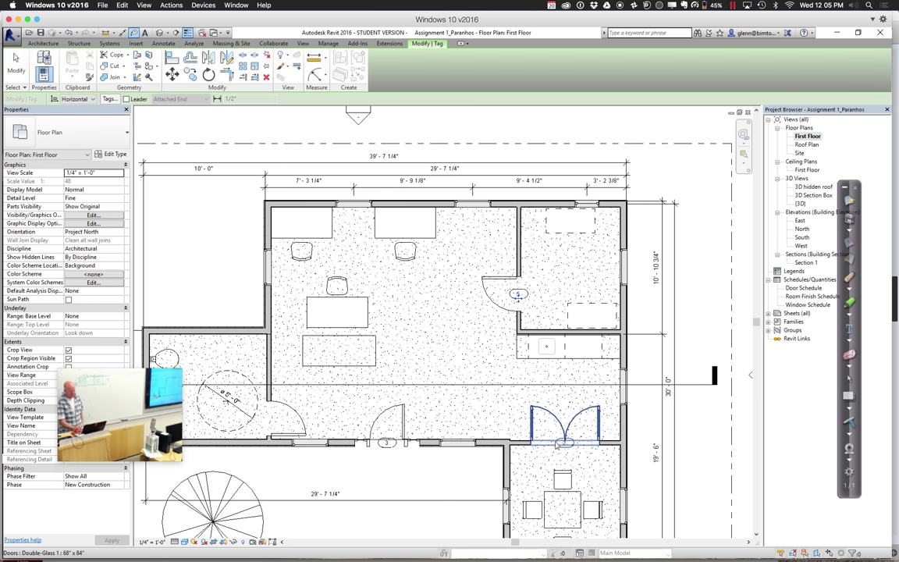
click(558, 445)
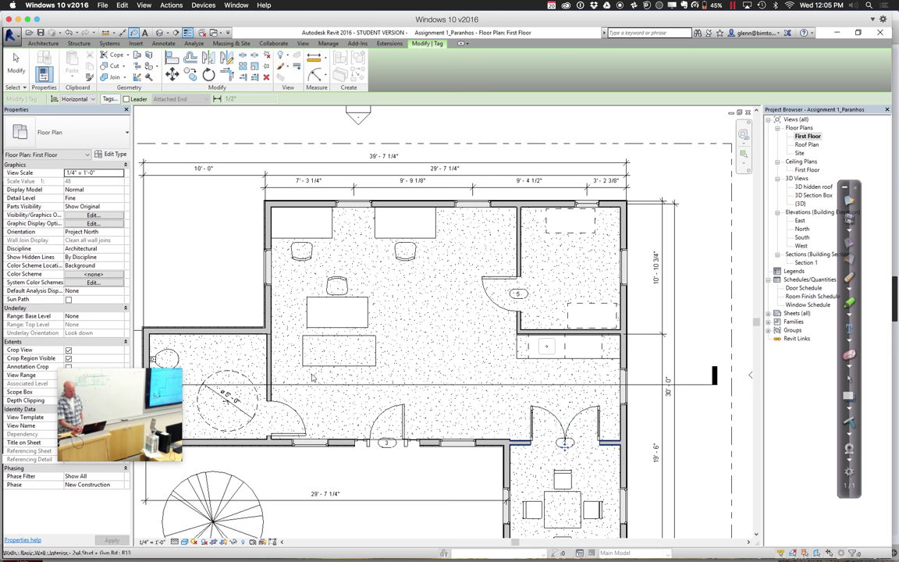
click(283, 422)
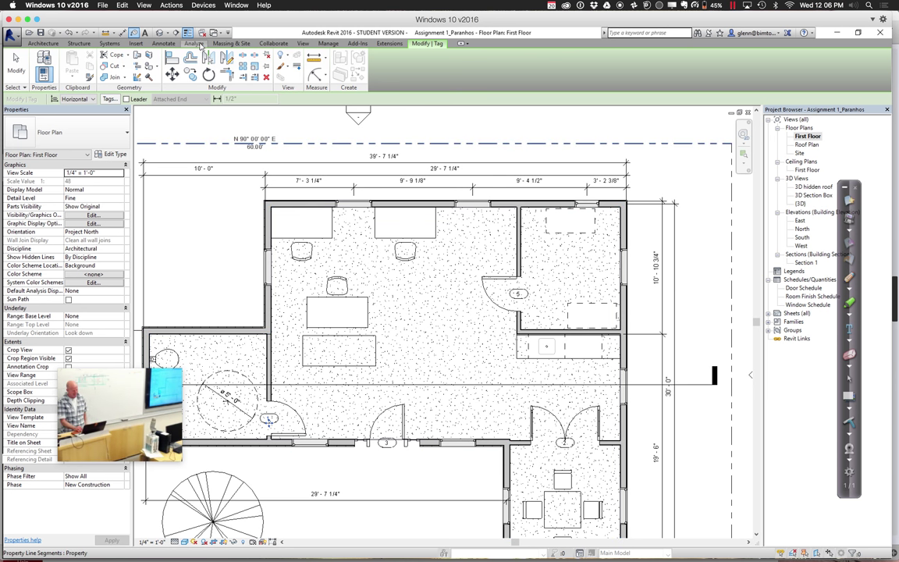
Tag the three top-wall windows plus the left, right and bottom wall windows with 36 tags
click(179, 45)
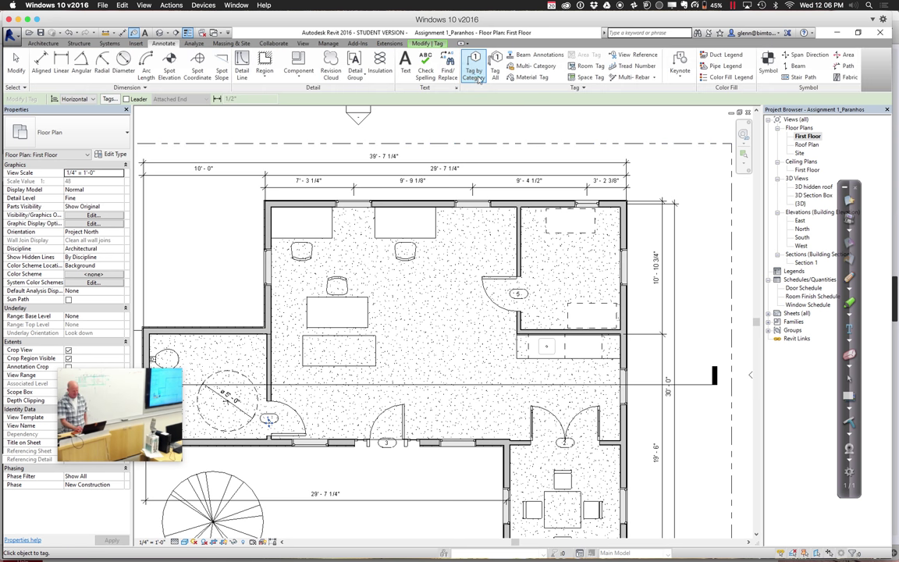
click(356, 204)
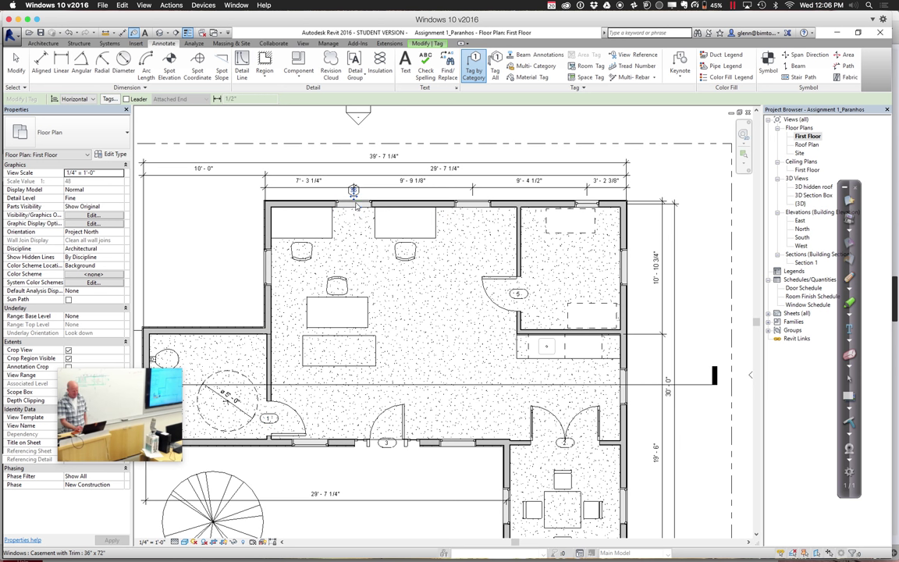
click(475, 202)
click(592, 205)
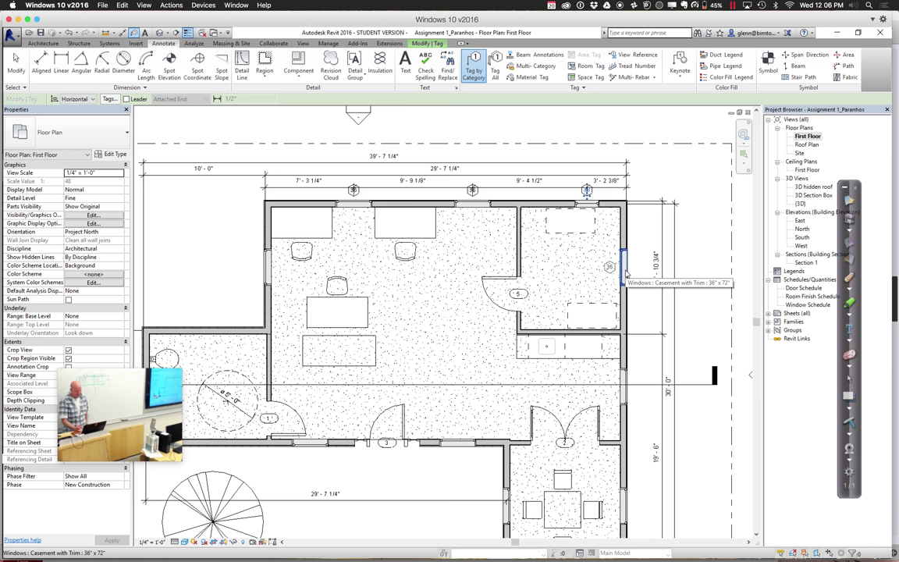
click(266, 268)
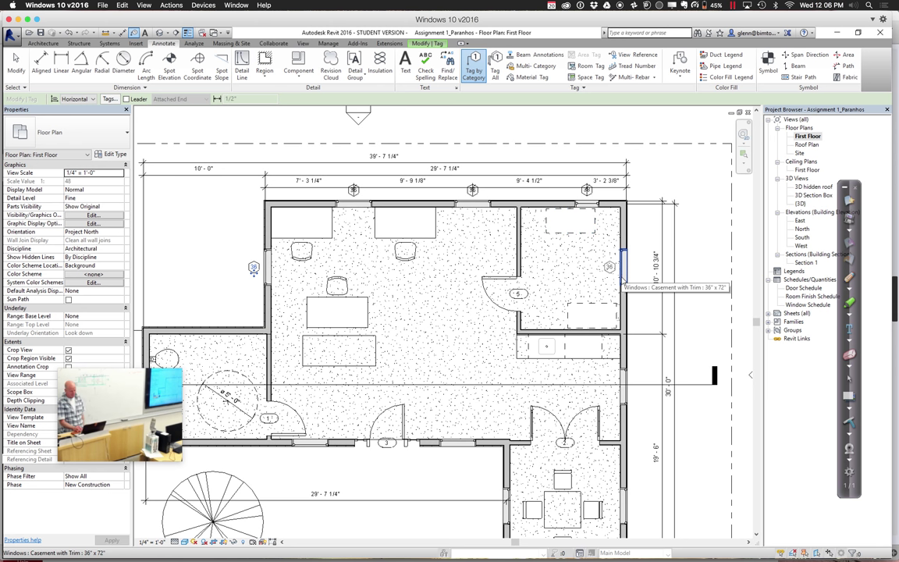
click(626, 396)
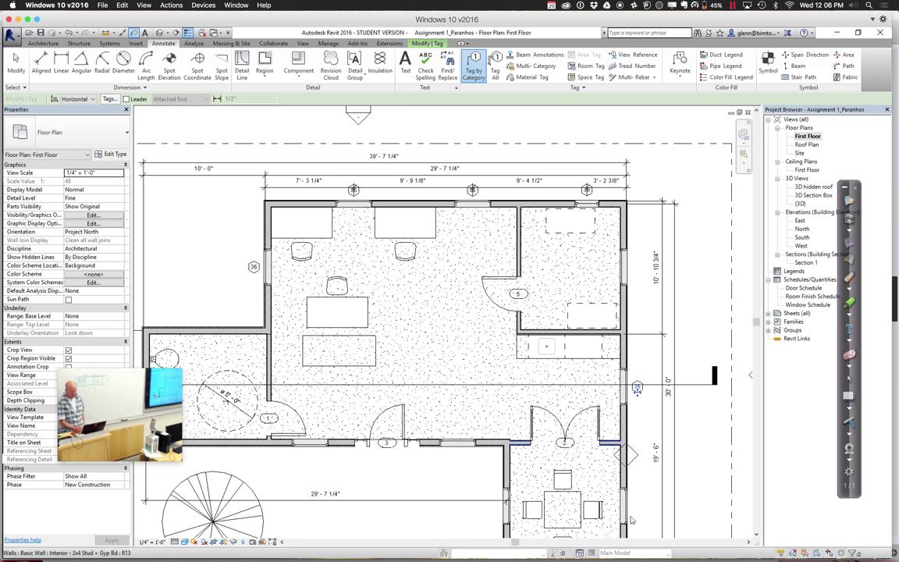
click(461, 452)
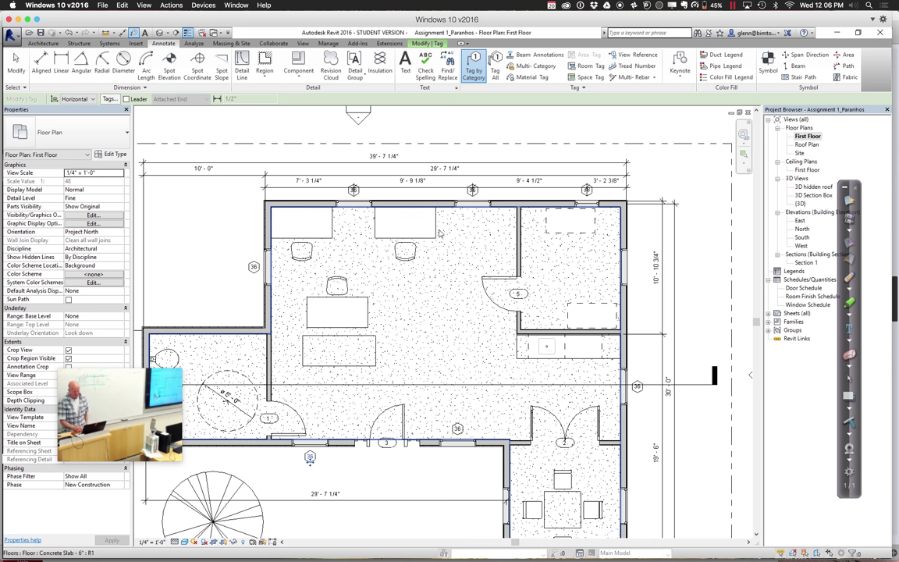
Run Tag All Not Tagged with the Window Tags category
click(495, 73)
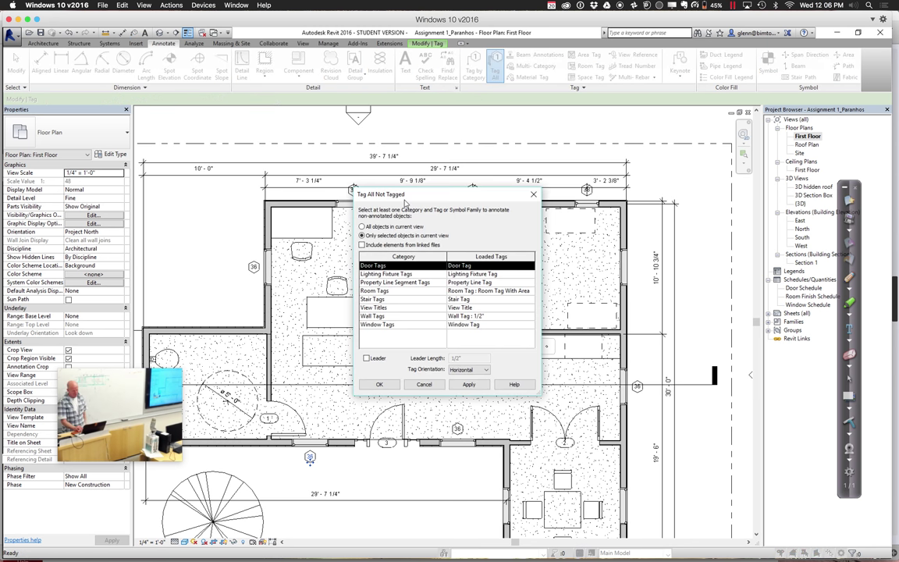
click(385, 324)
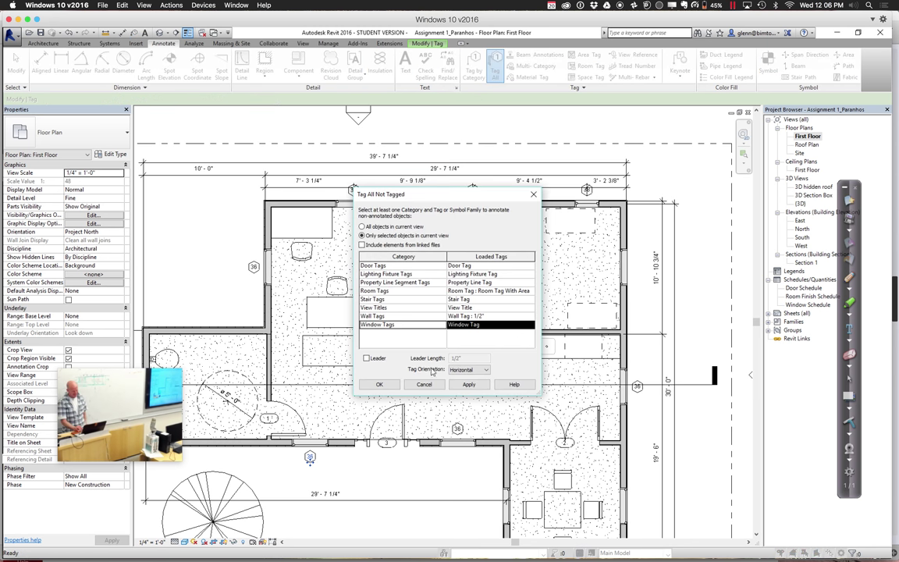
click(379, 384)
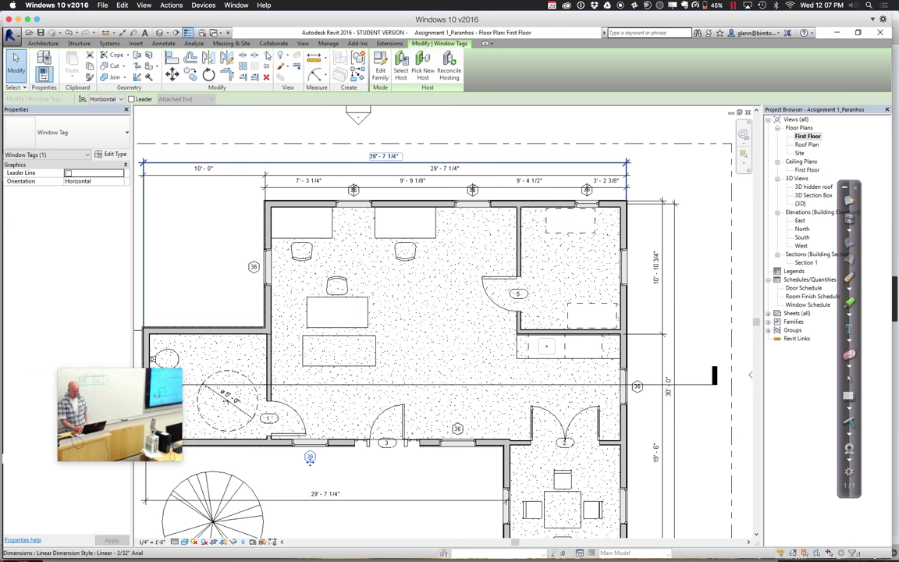
Batch-tag all untagged windows across the entire current view with Window Tags
click(163, 43)
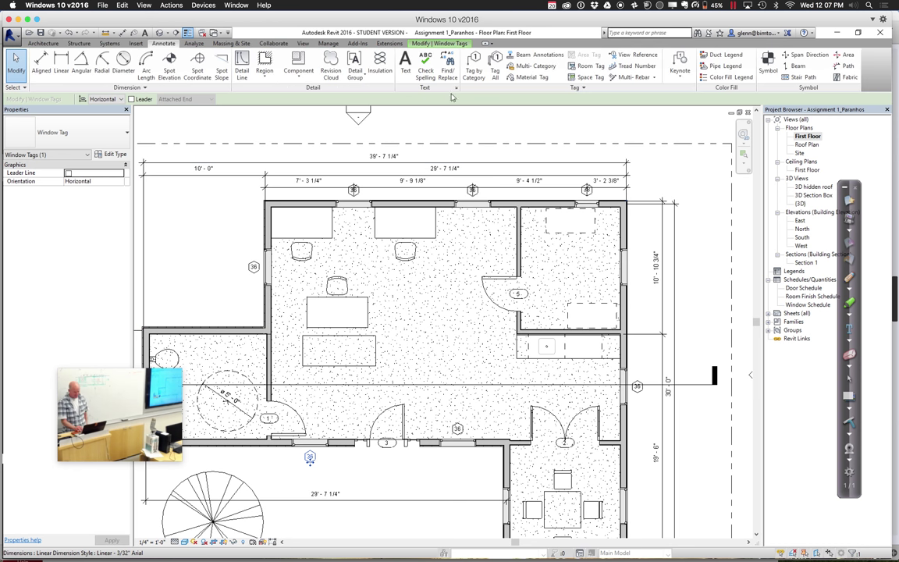
click(494, 78)
click(388, 324)
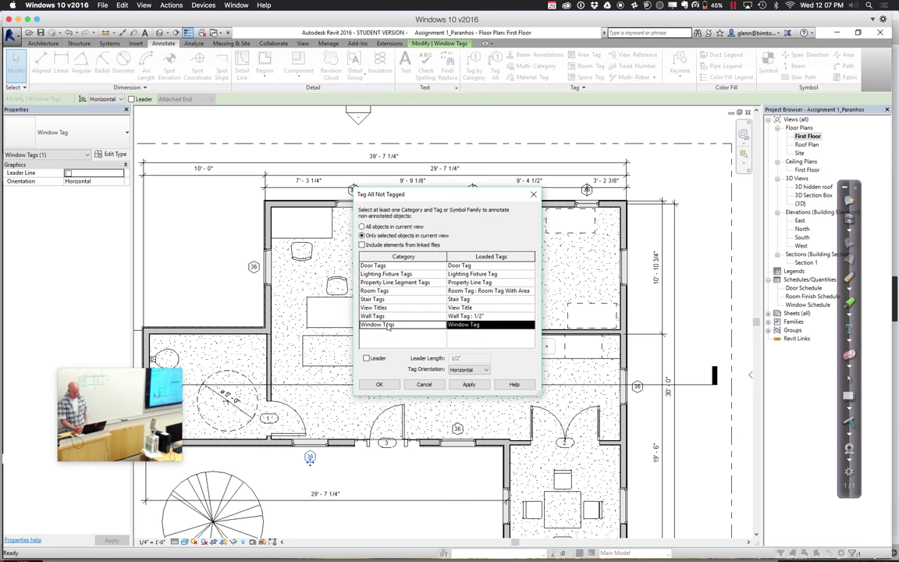
click(469, 384)
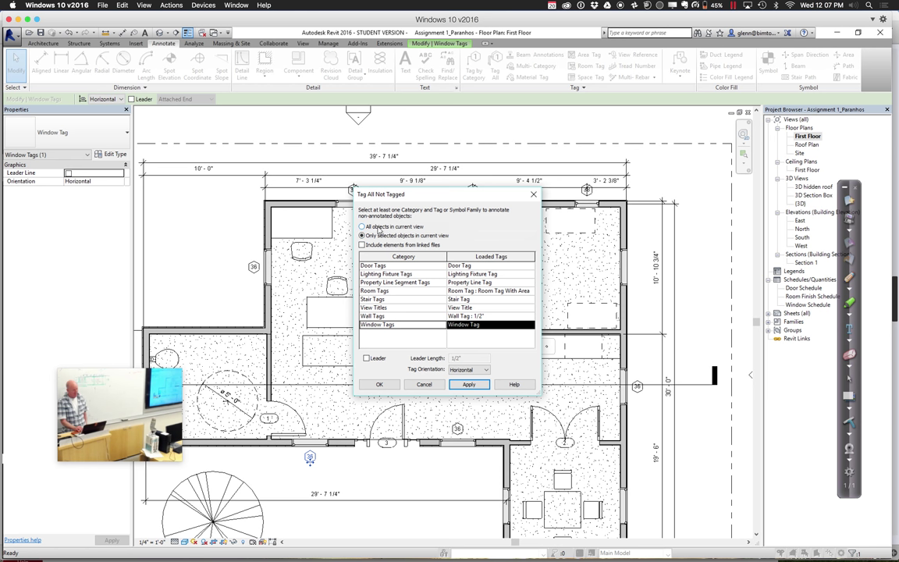
click(362, 226)
click(472, 387)
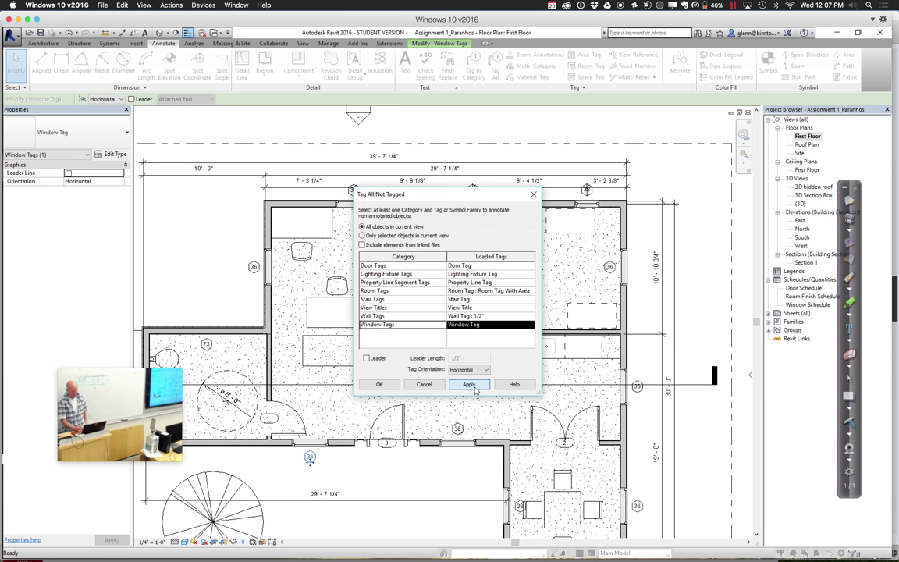
click(423, 385)
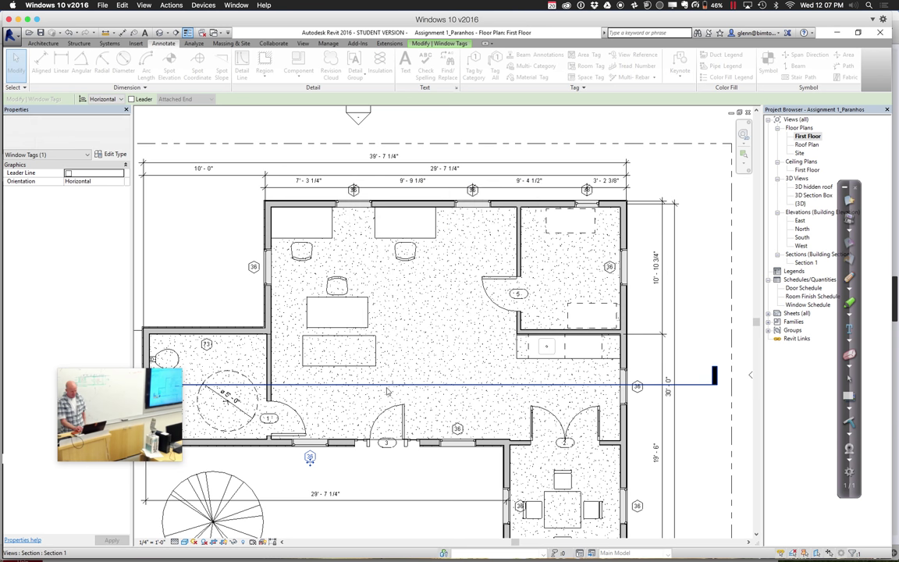
key(Escape)
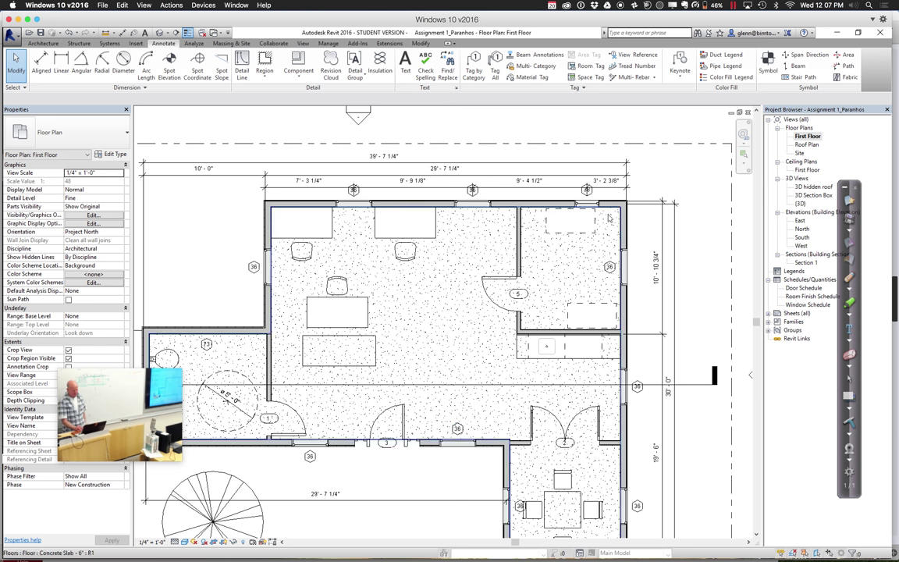
Change the Casement with Trim 36" x 72" type's Type Mark from 36 to A
click(624, 268)
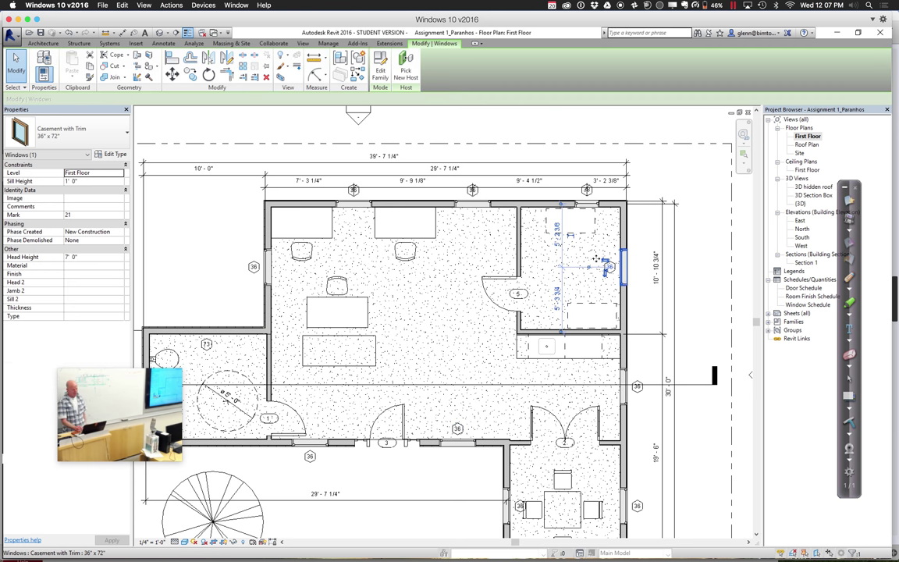
click(113, 154)
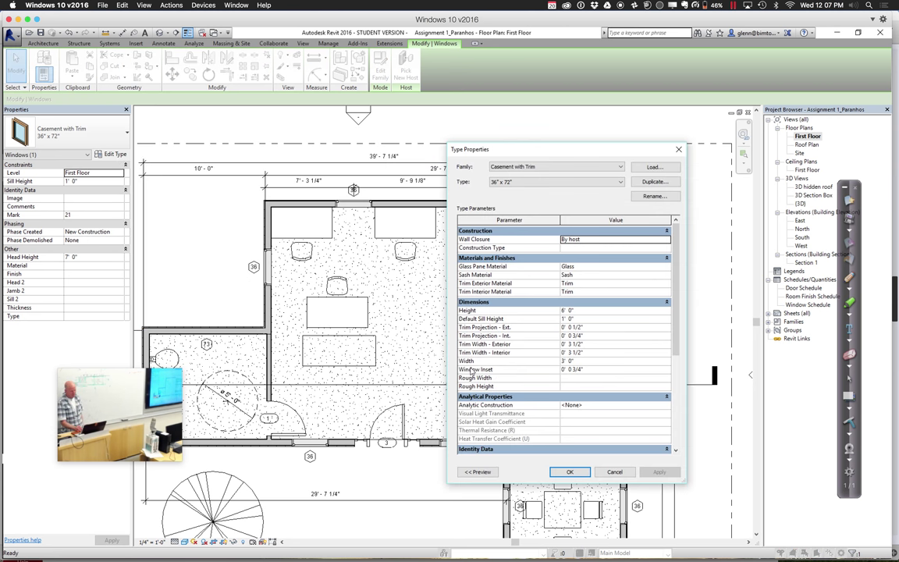
drag(677, 351, 677, 439)
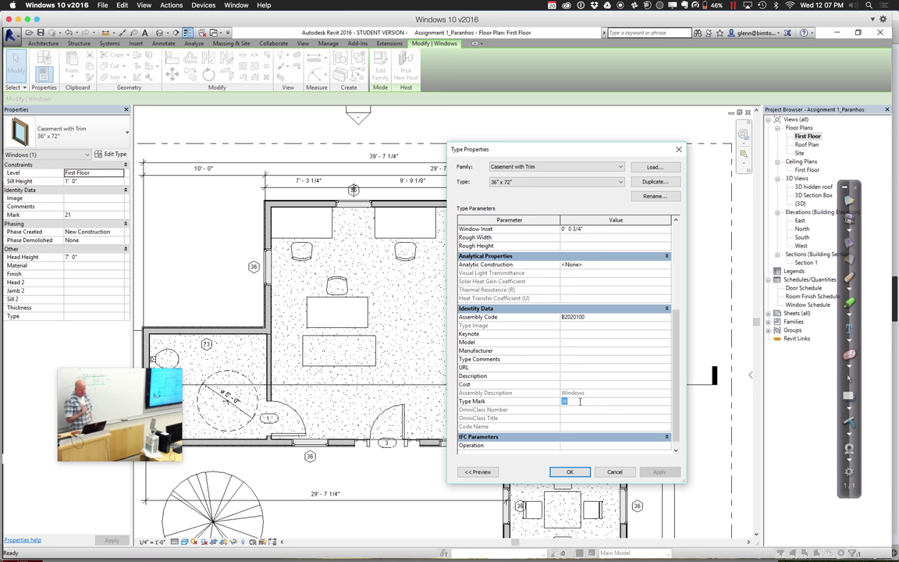
text(A)
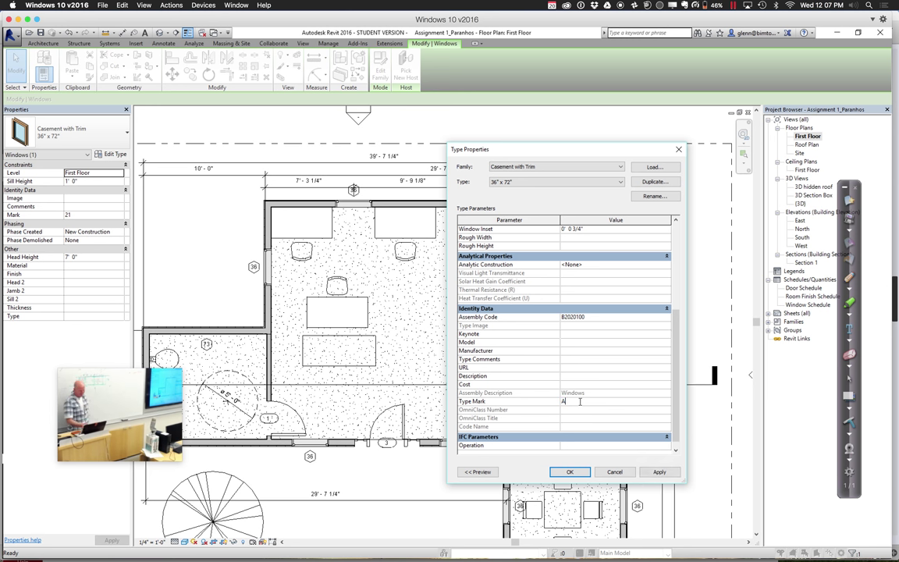
click(564, 472)
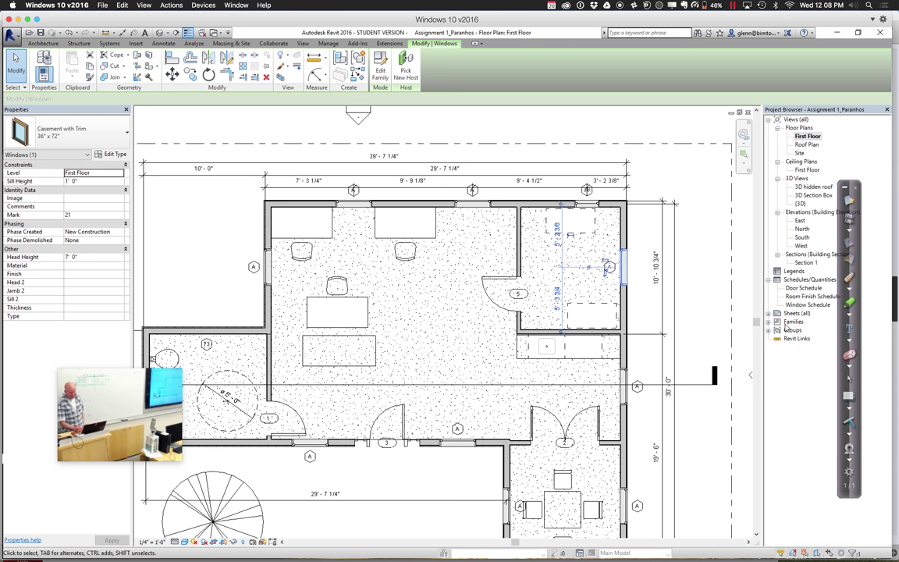
Open the Window Schedule and set it to itemize every instance
double_click(804, 304)
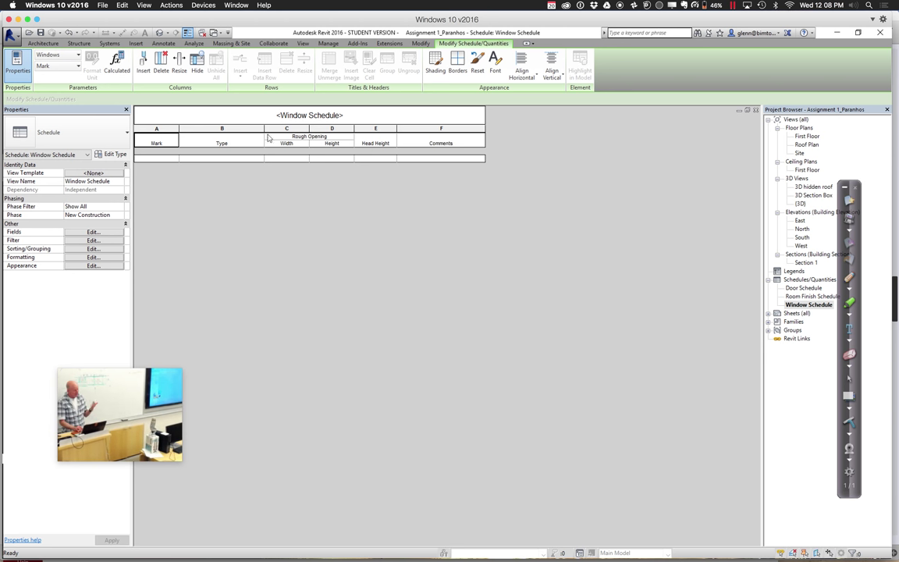
click(93, 249)
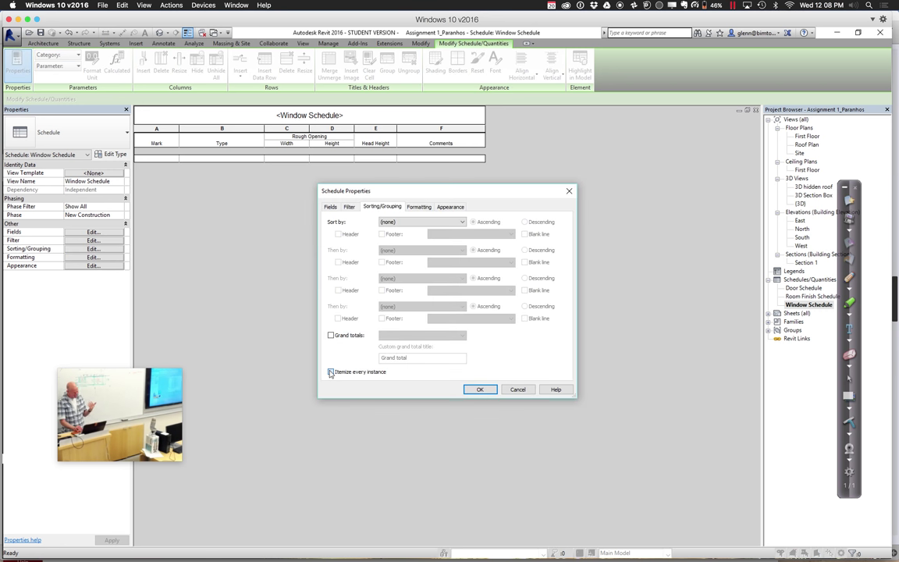
click(481, 390)
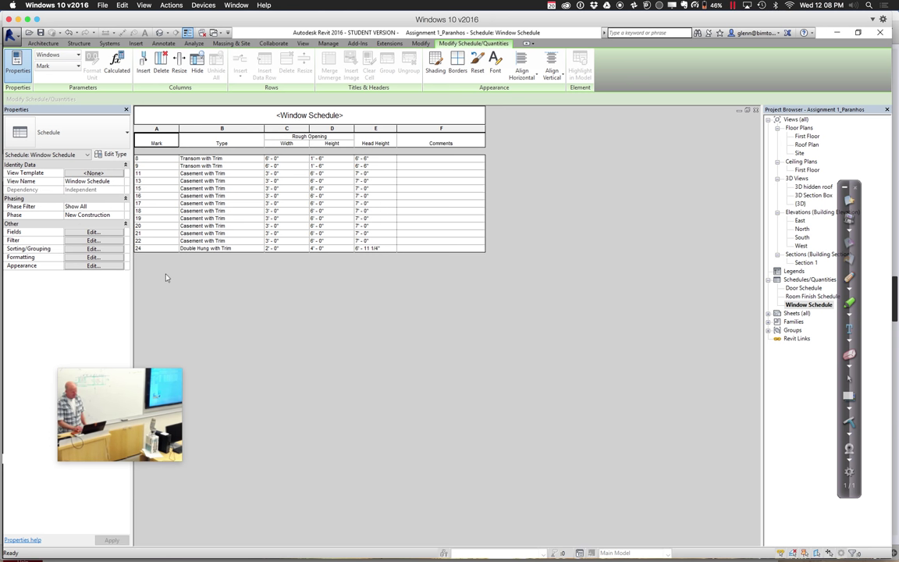
Reactivate the Window Schedule view and bring up its Sorting/Grouping settings again
click(94, 248)
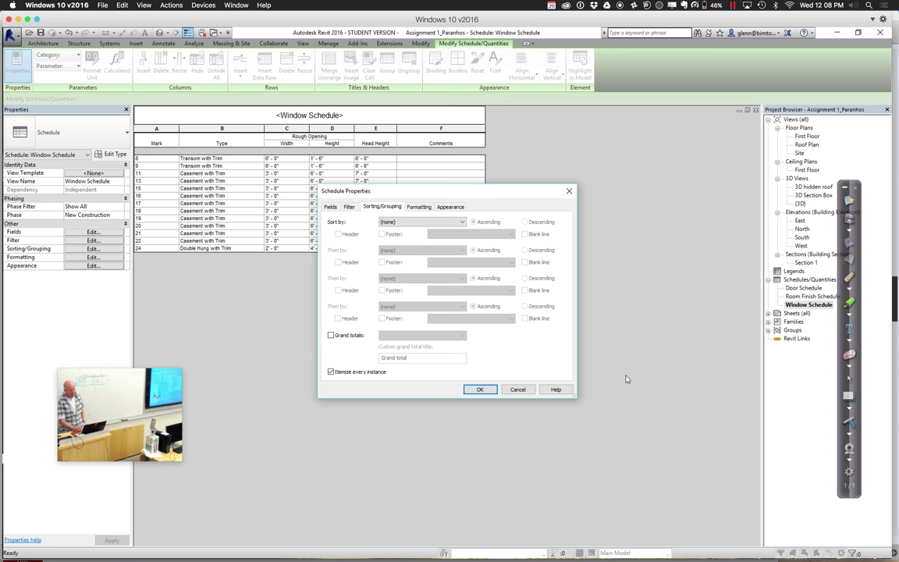
click(494, 390)
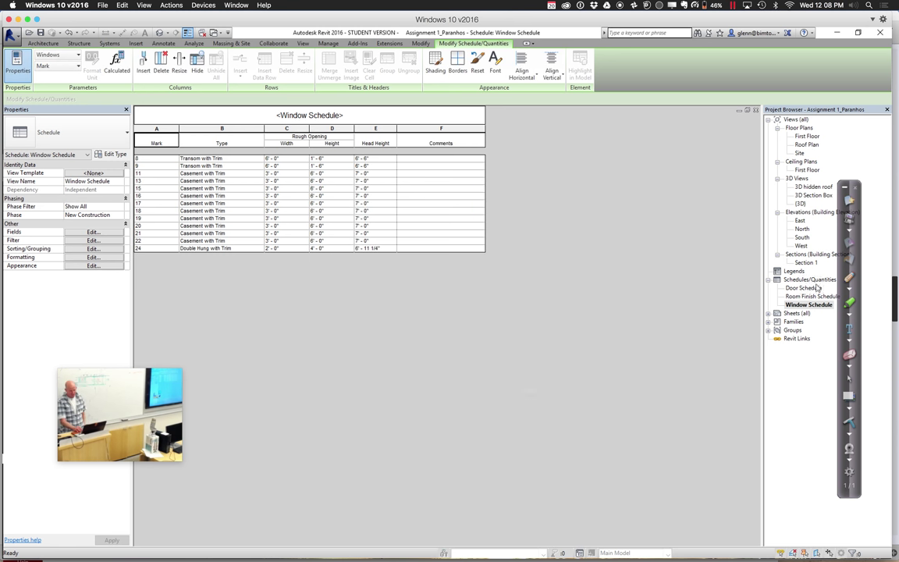
click(770, 280)
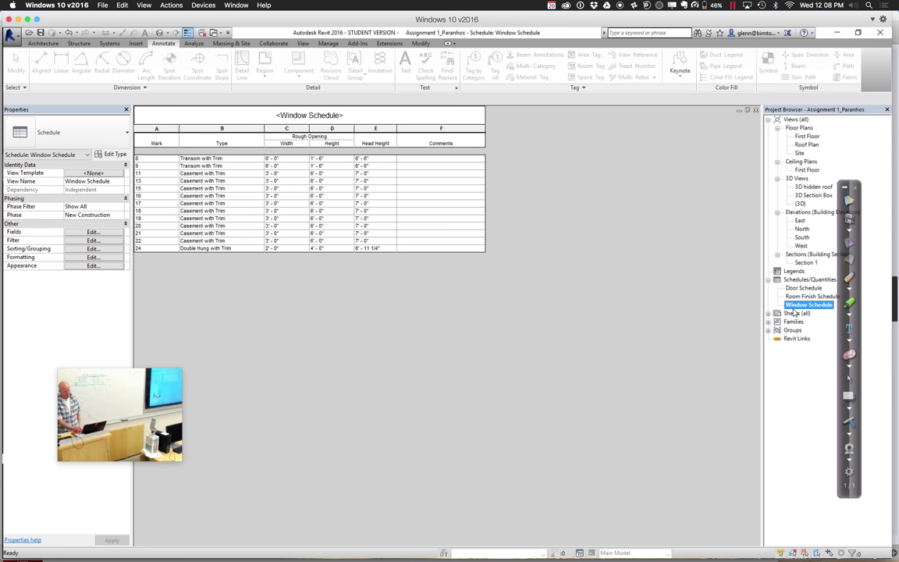
double_click(793, 309)
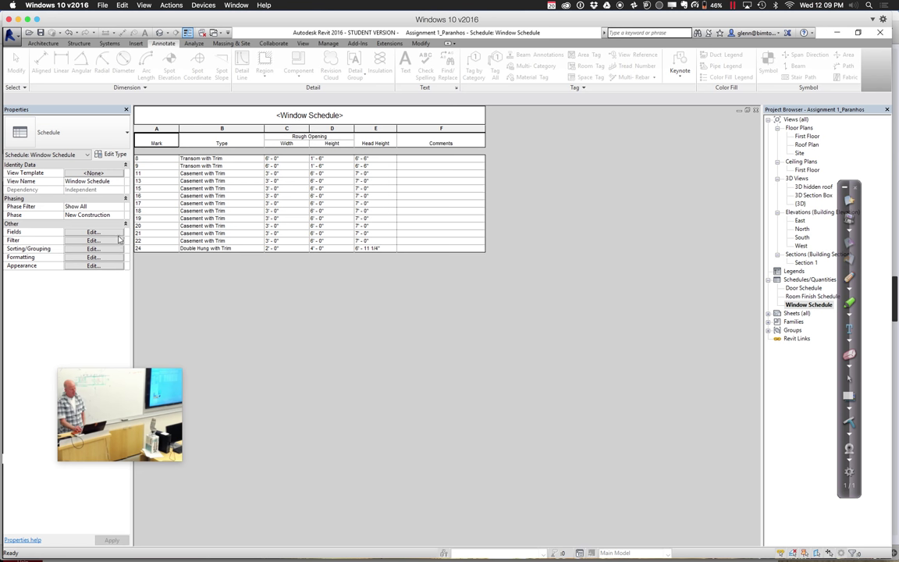
click(91, 249)
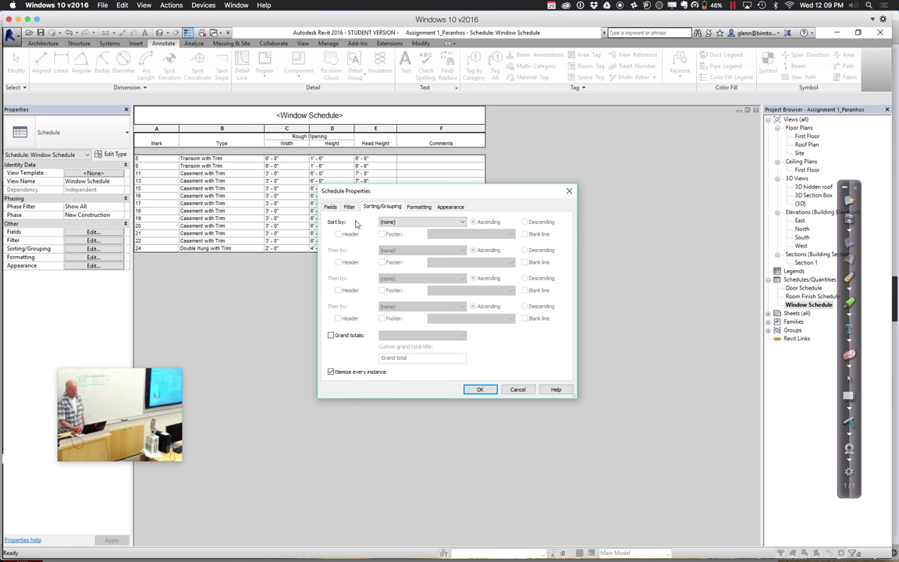
Add the Type Mark field to the Window Schedule and move it to the first column
click(331, 208)
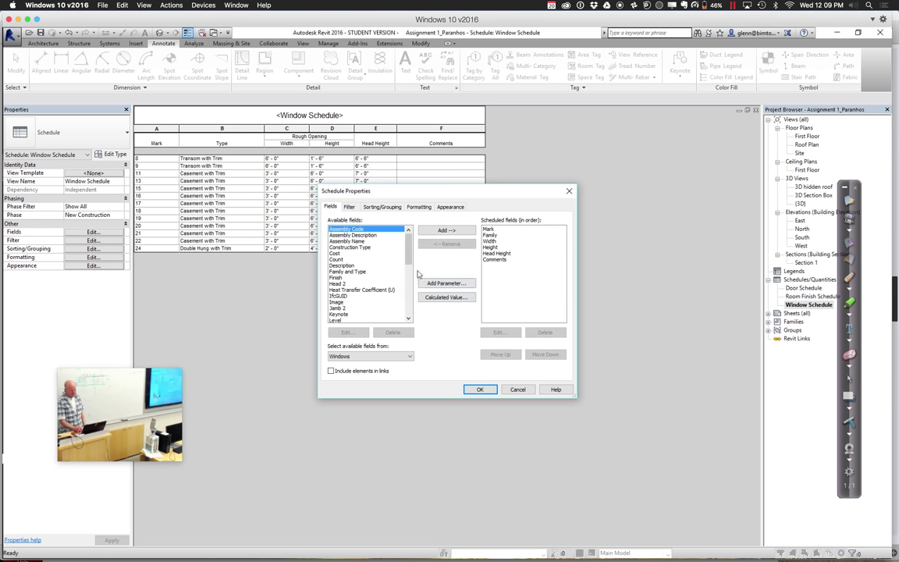
scroll(367, 273, down, 10)
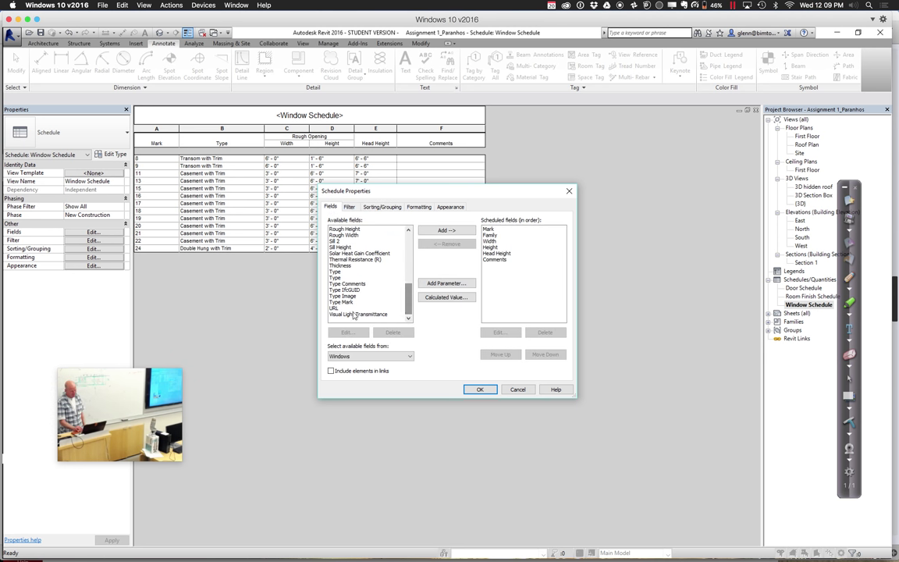
click(342, 302)
click(446, 230)
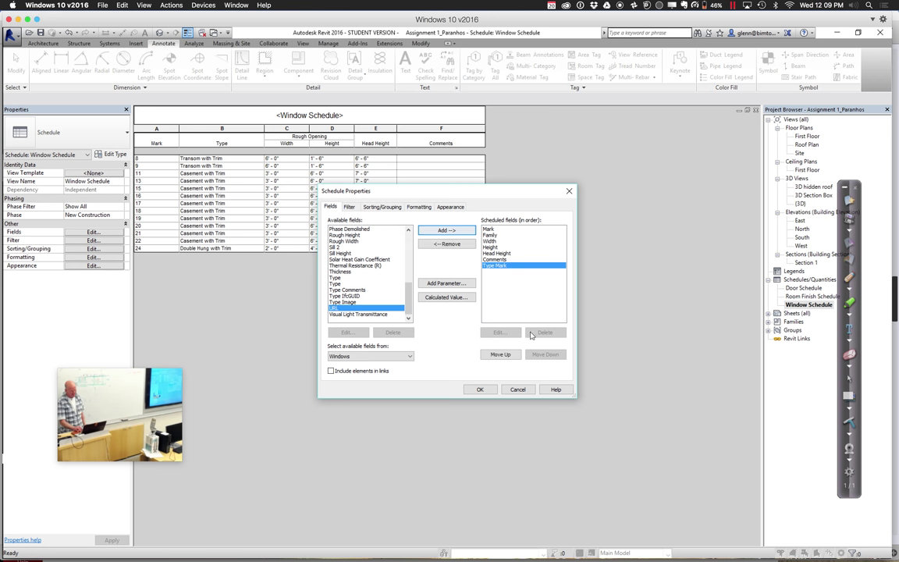
click(511, 356)
click(511, 356)
click(511, 356)
click(511, 356)
click(511, 356)
click(511, 356)
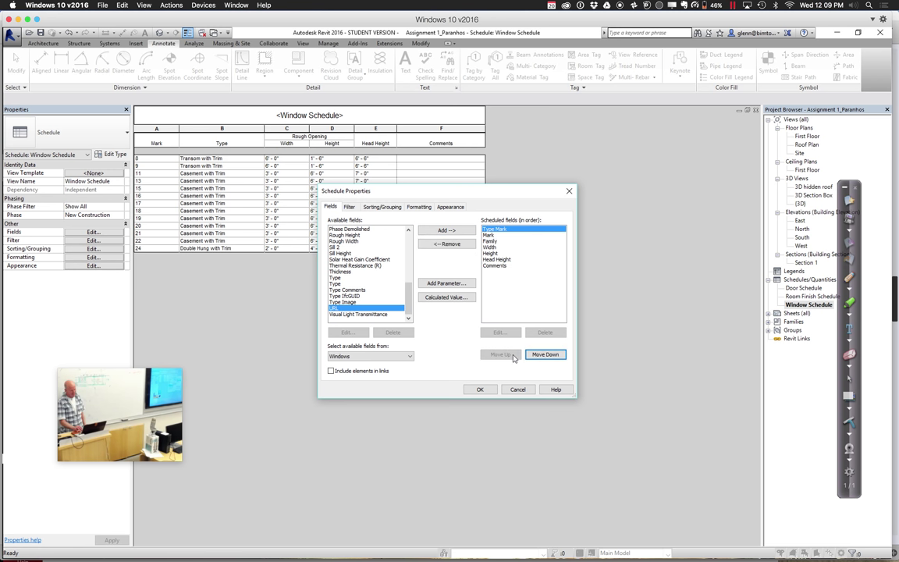
click(481, 389)
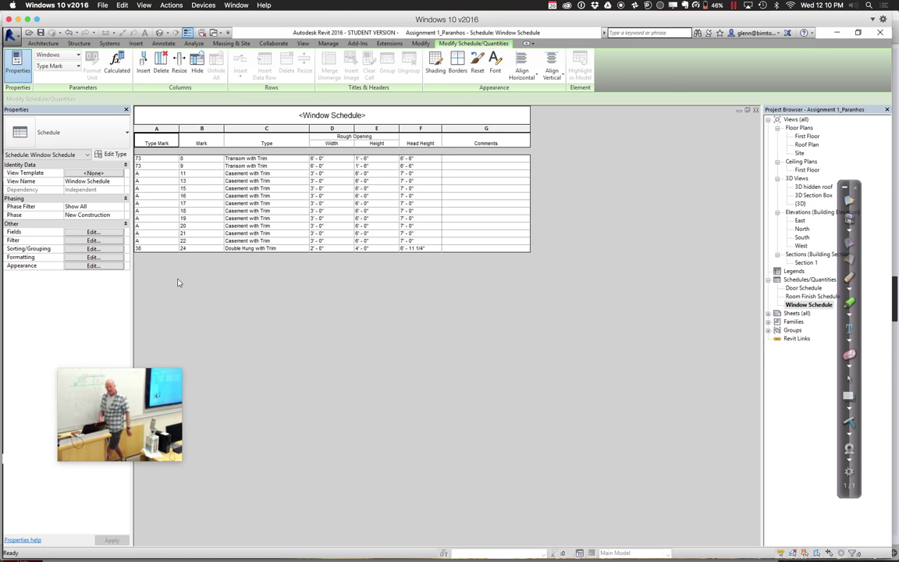
Set the Transom with Trim windows' Type Mark to B, applying it to all transoms
click(156, 159)
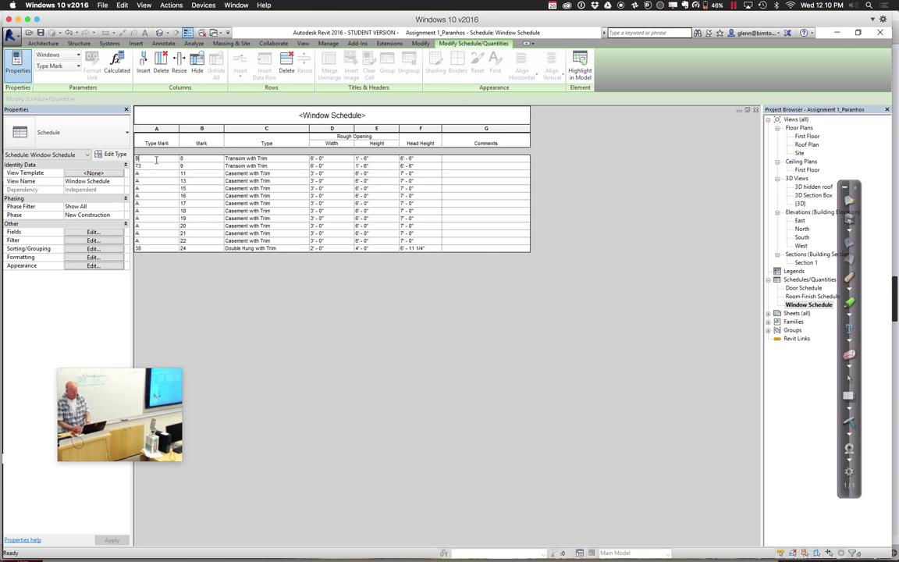
key(Return)
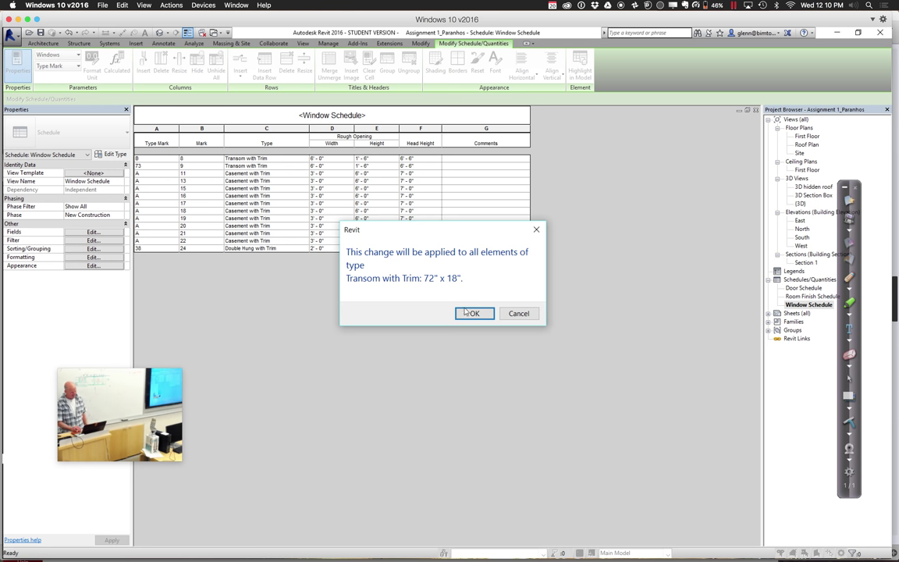
click(475, 314)
key(super+a)
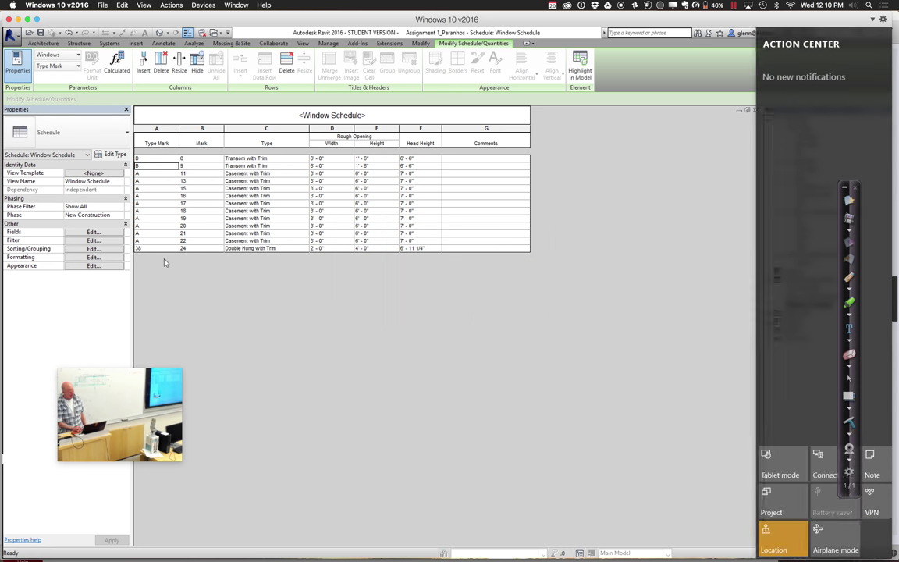
Set the Double Hung window's Type Mark to C, applying it to all double-hung windows
click(152, 249)
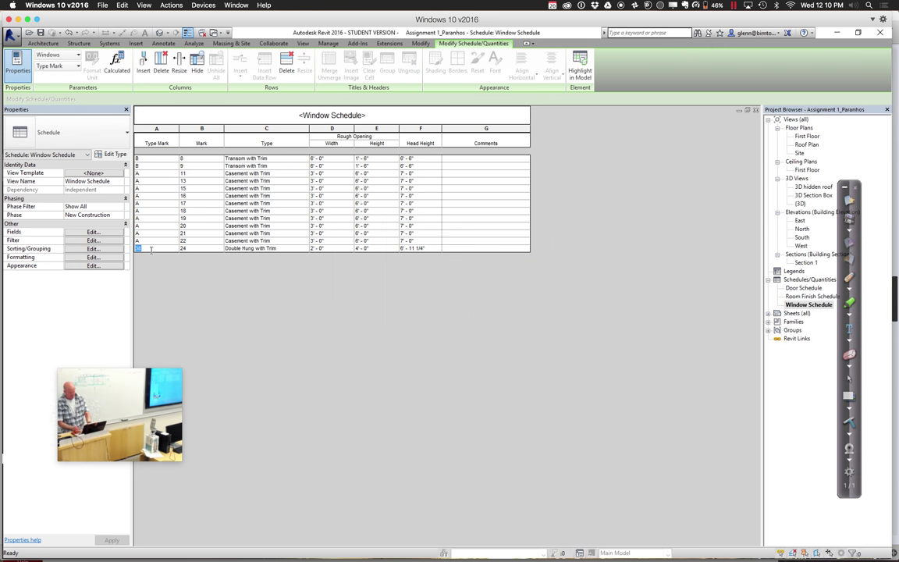
text(C)
key(Return)
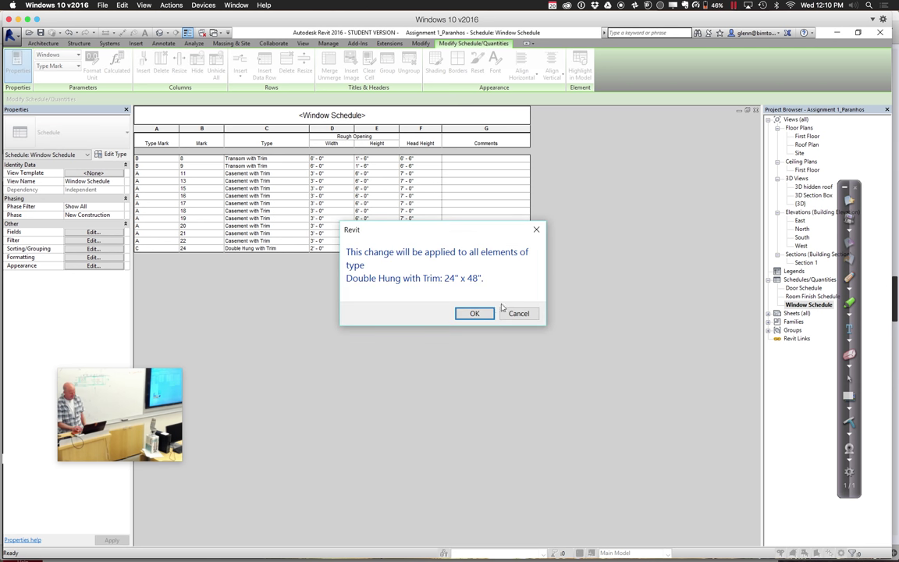
click(475, 314)
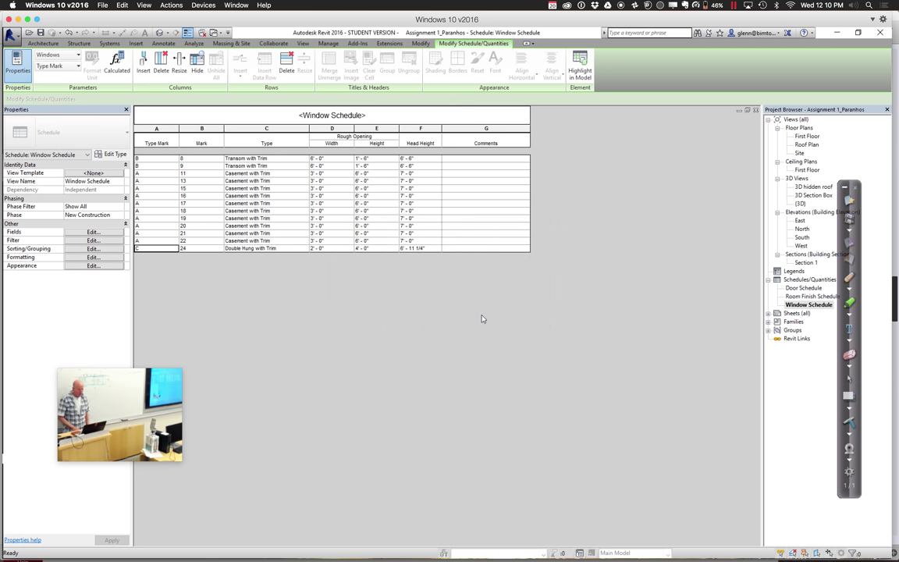
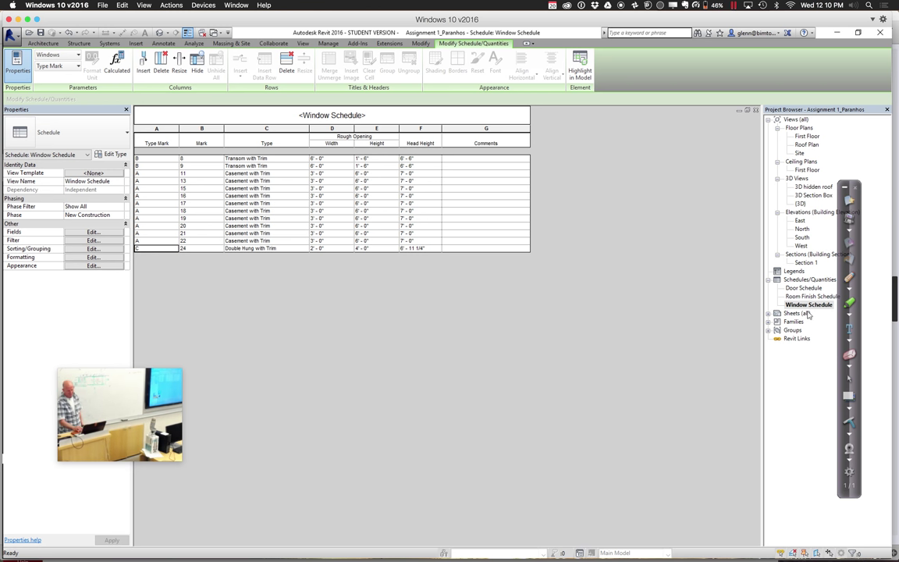
Expand the Sheets list and open the empty A1 - Floor Plan sheet
click(768, 314)
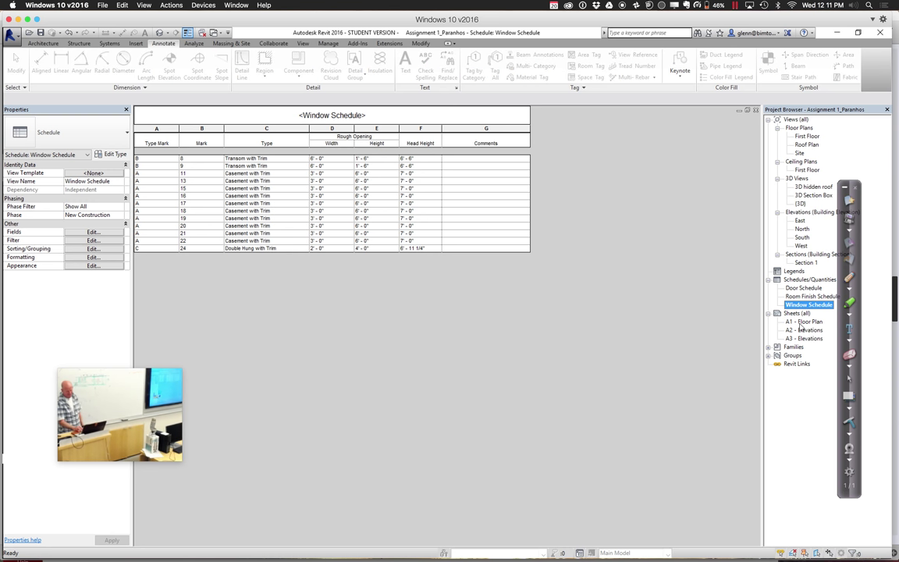
double_click(802, 323)
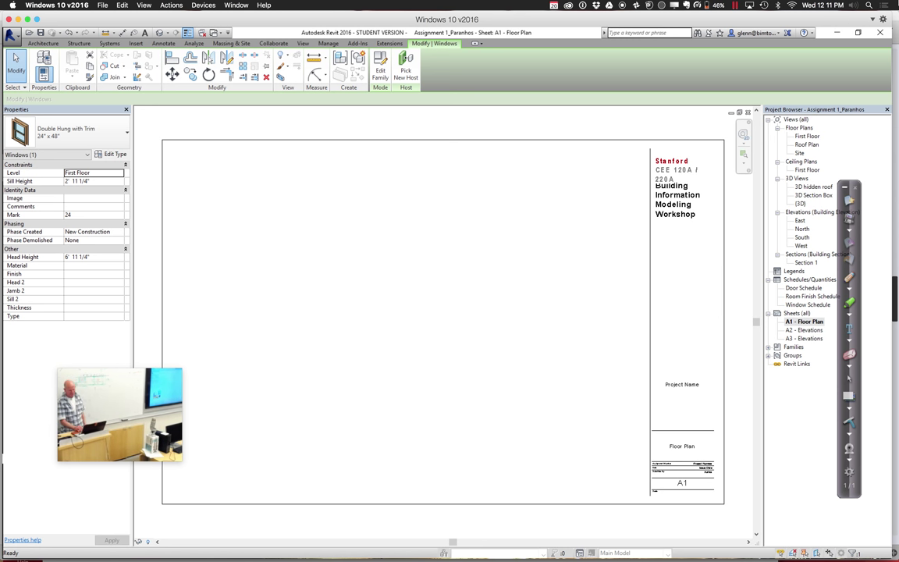
Drop the First Floor plan view onto sheet A1, then switch to the A2 - Elevations sheet
click(808, 136)
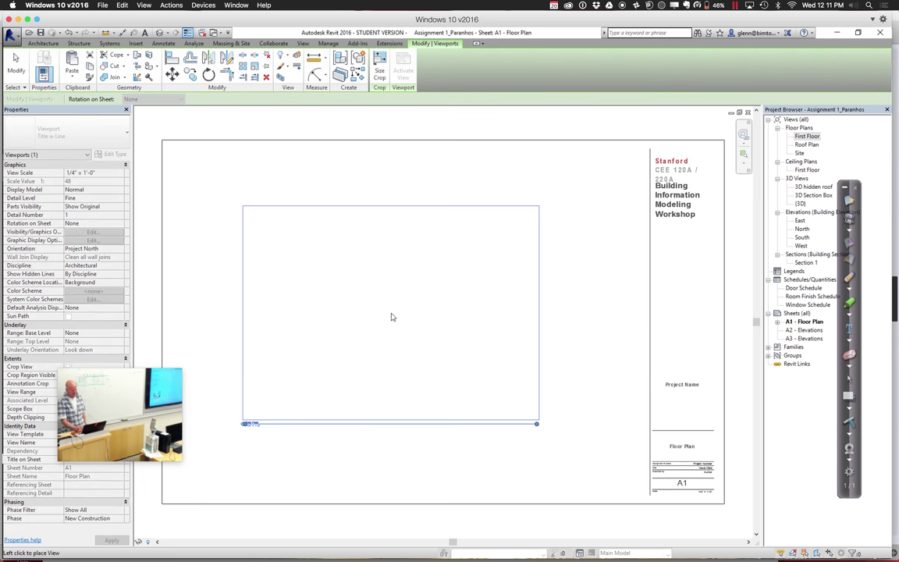
click(339, 268)
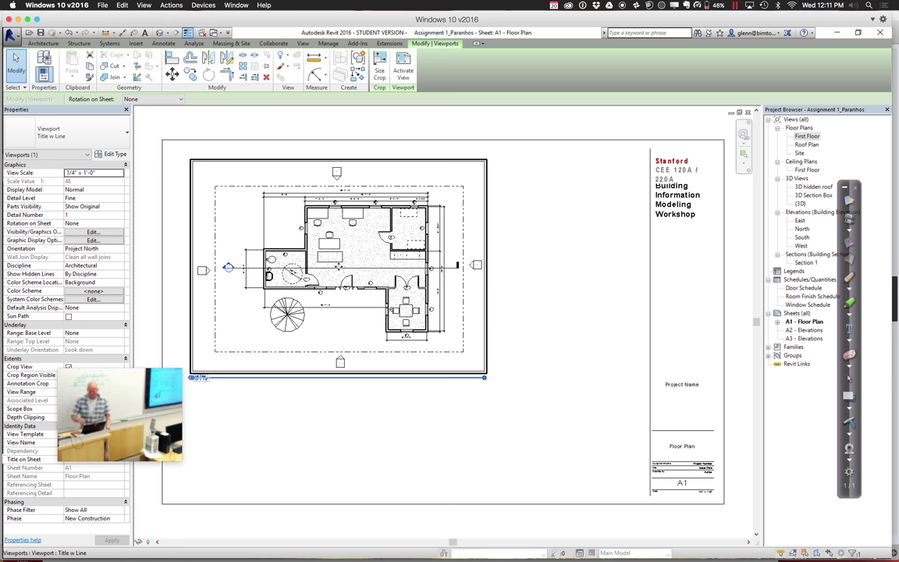
double_click(809, 331)
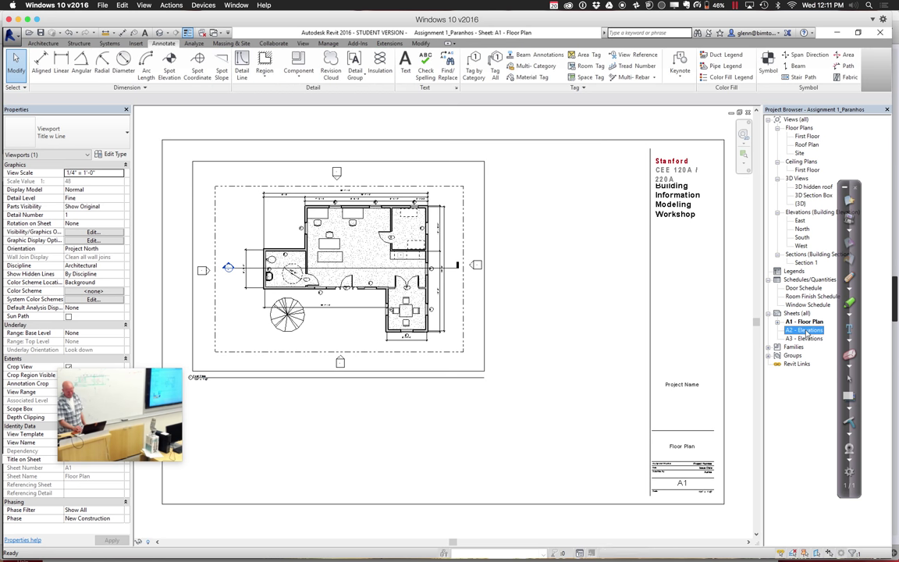
Place the East elevation at the upper left and West at the upper right of sheet A2
click(800, 221)
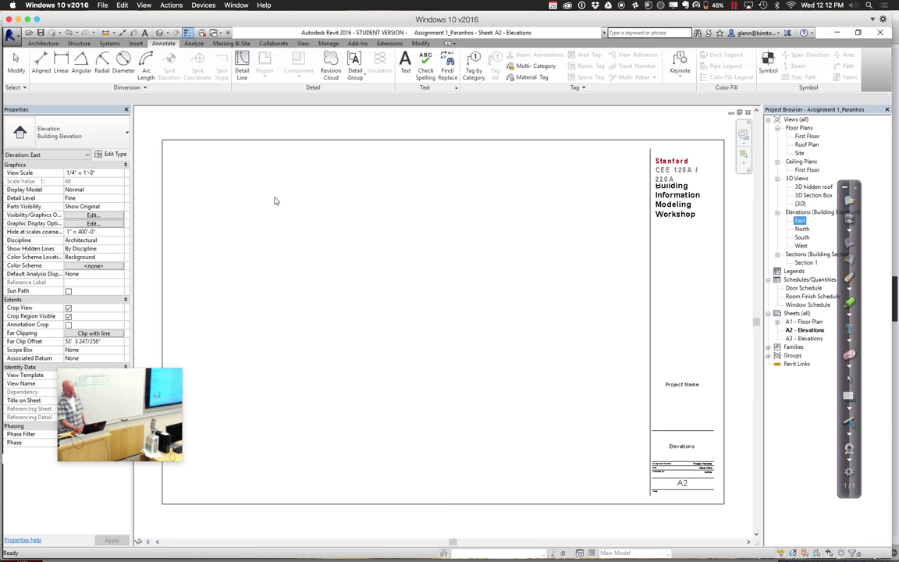
drag(274, 200, 279, 200)
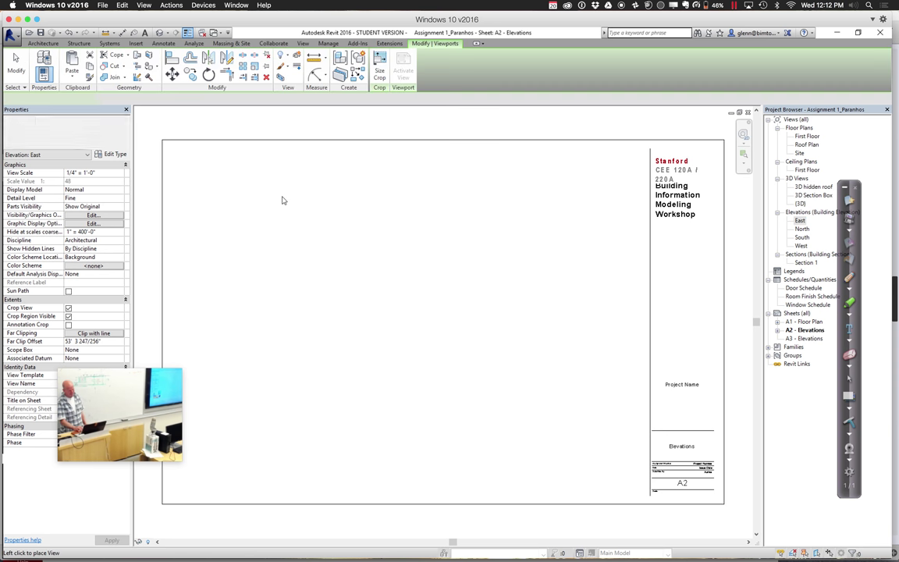
click(276, 236)
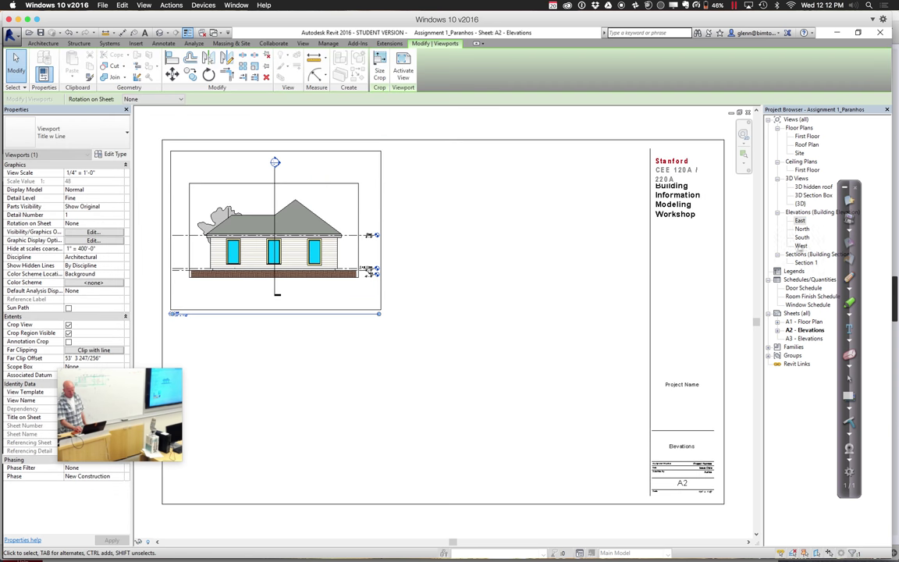
click(800, 246)
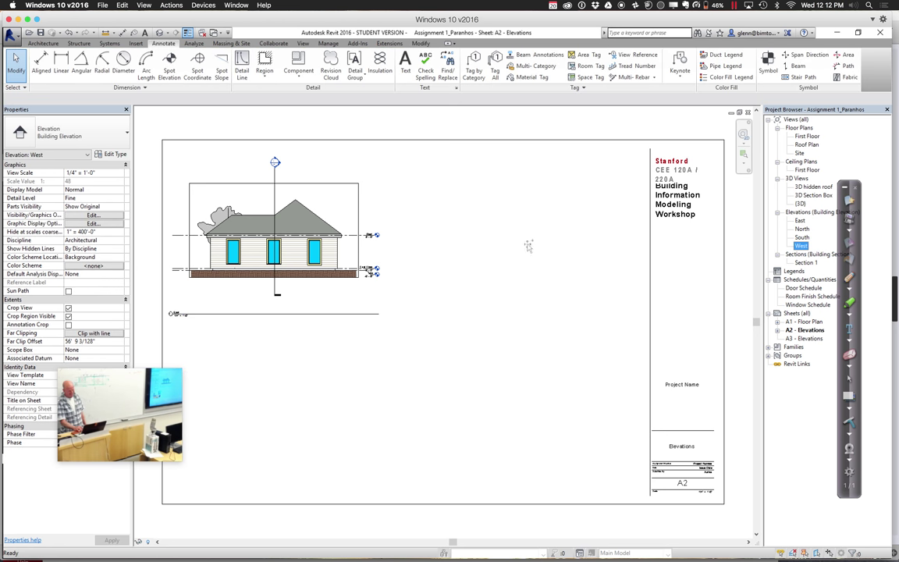
drag(506, 246, 507, 244)
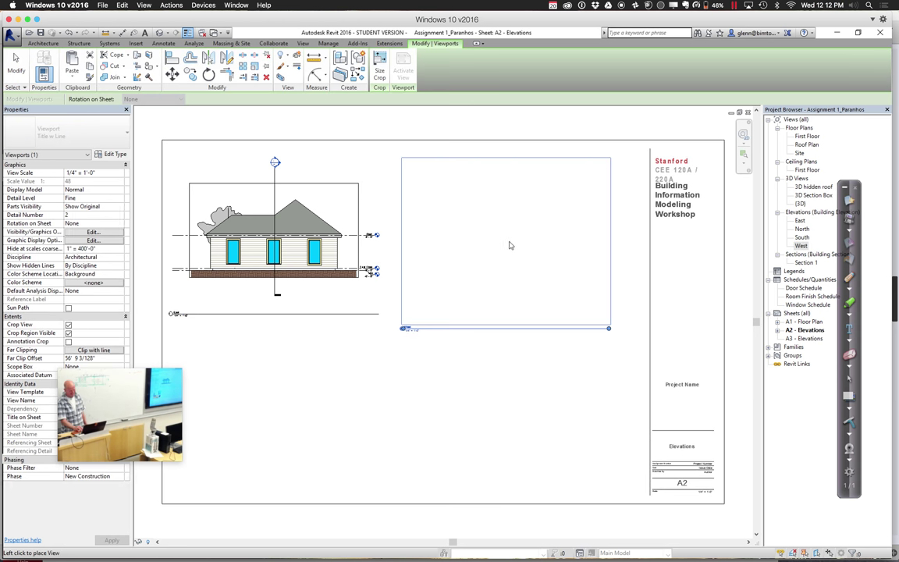
click(517, 237)
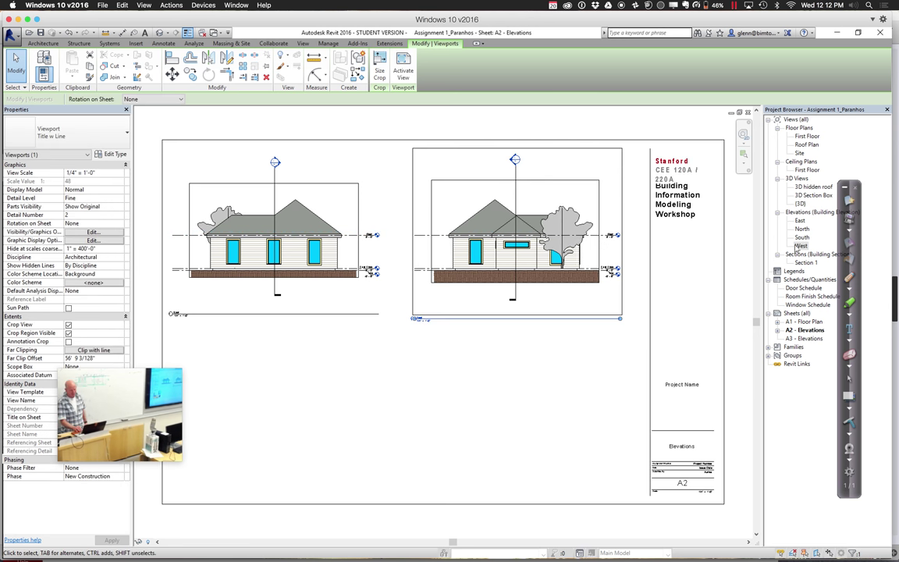
Place the North elevation at the lower left and South at the lower right of sheet A2
drag(802, 229, 327, 398)
click(325, 401)
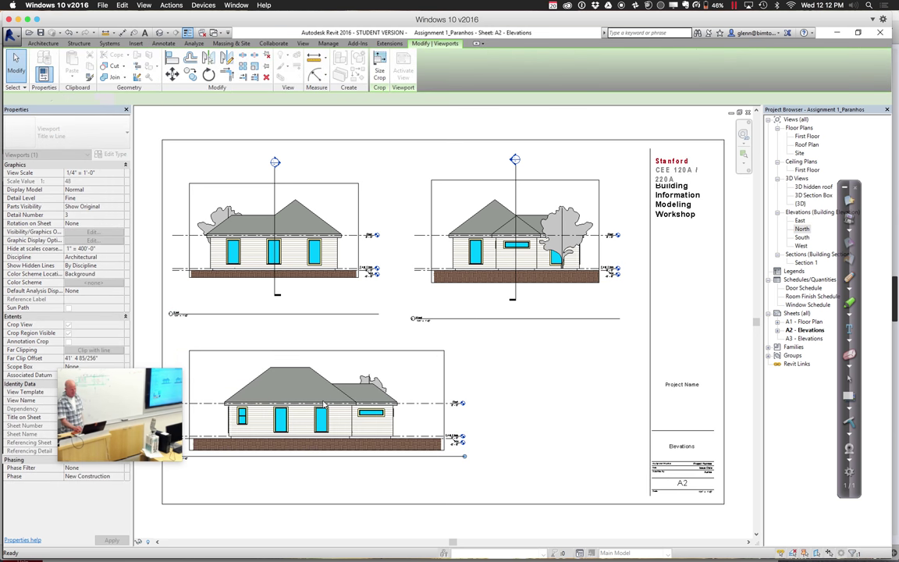
click(802, 239)
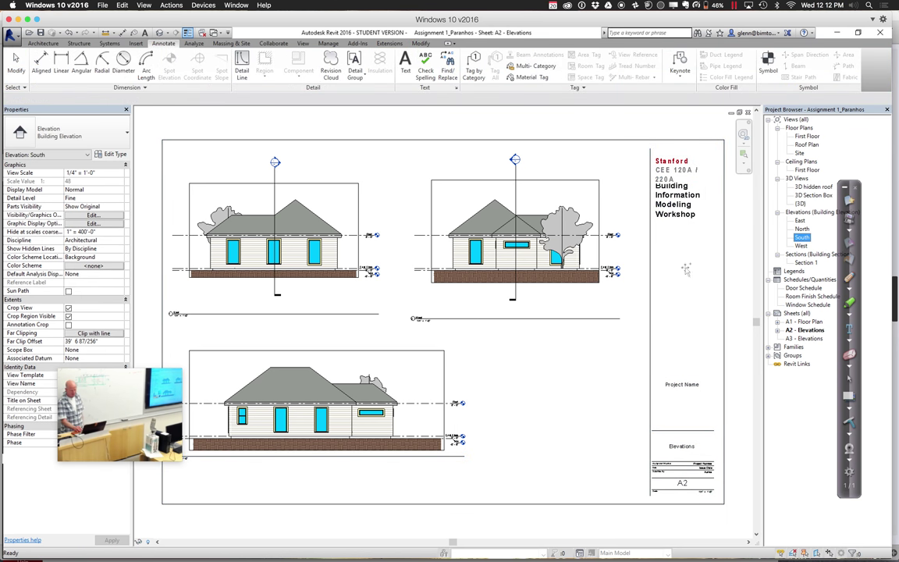
drag(548, 361, 544, 373)
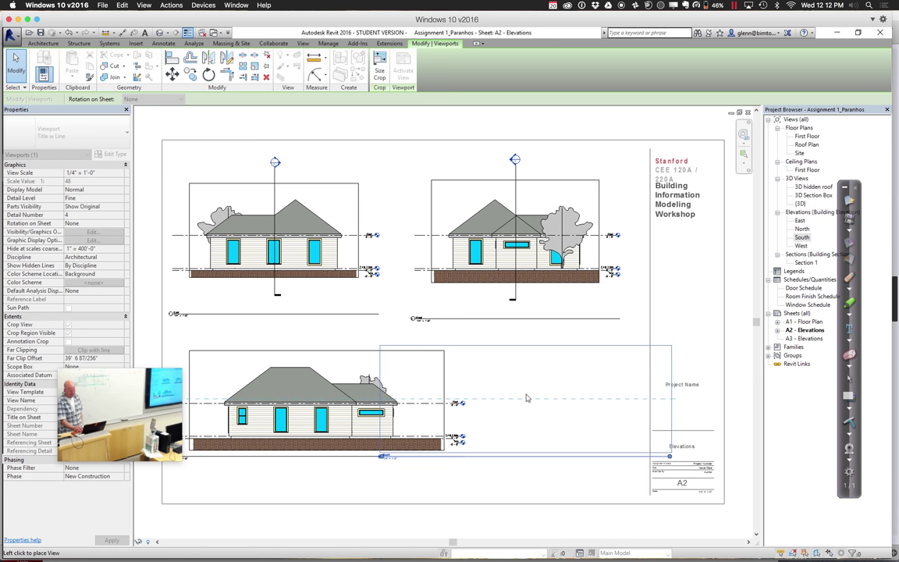
click(526, 398)
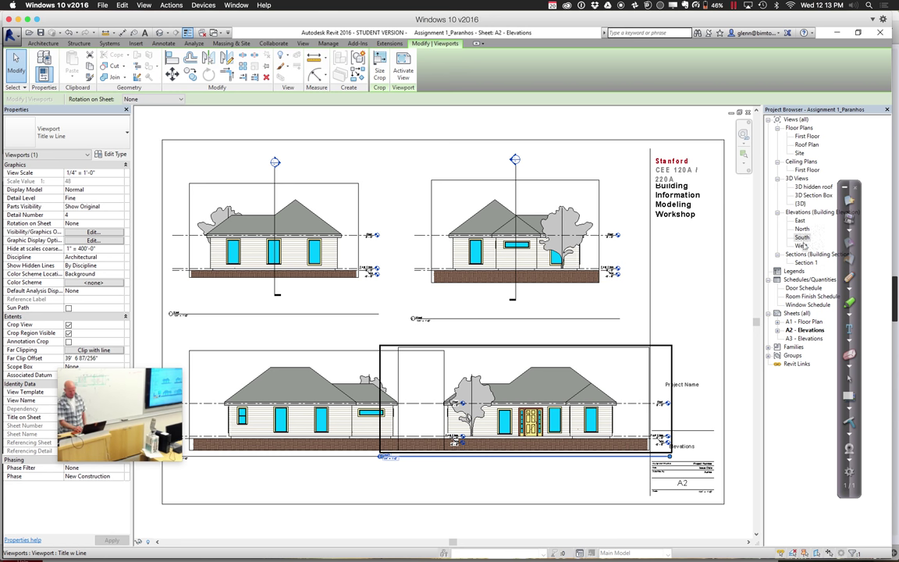
Pull the South elevation's left and right crop edges inward toward the house
double_click(802, 240)
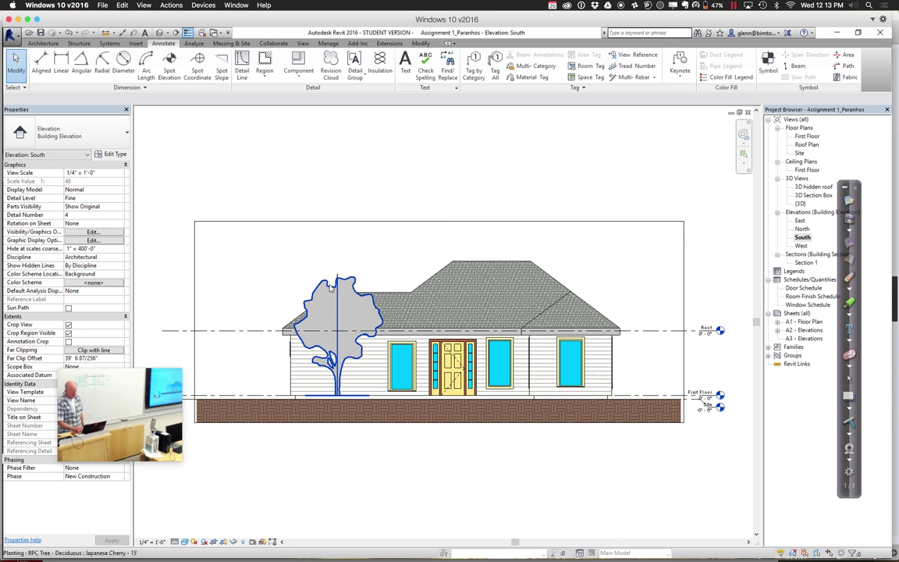
click(195, 307)
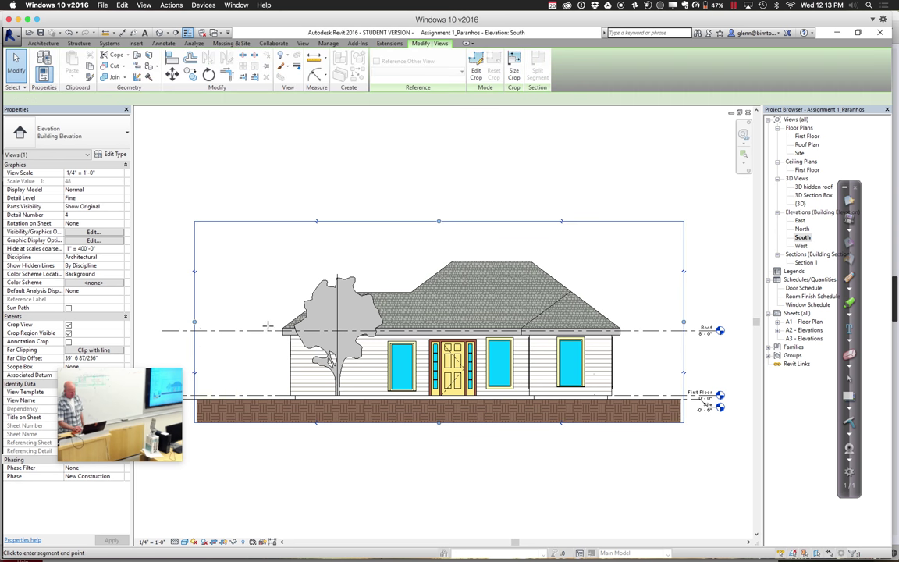
drag(194, 322, 268, 326)
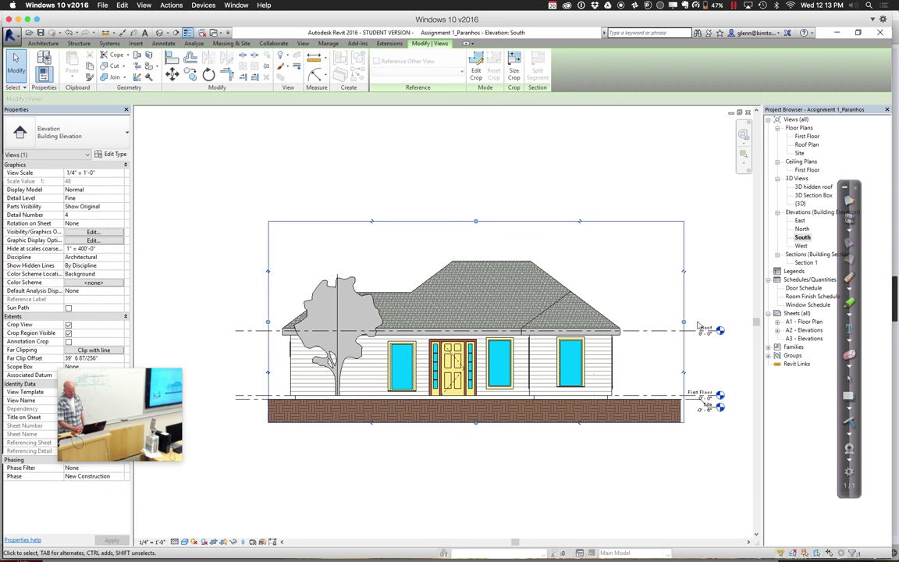
drag(683, 321, 642, 322)
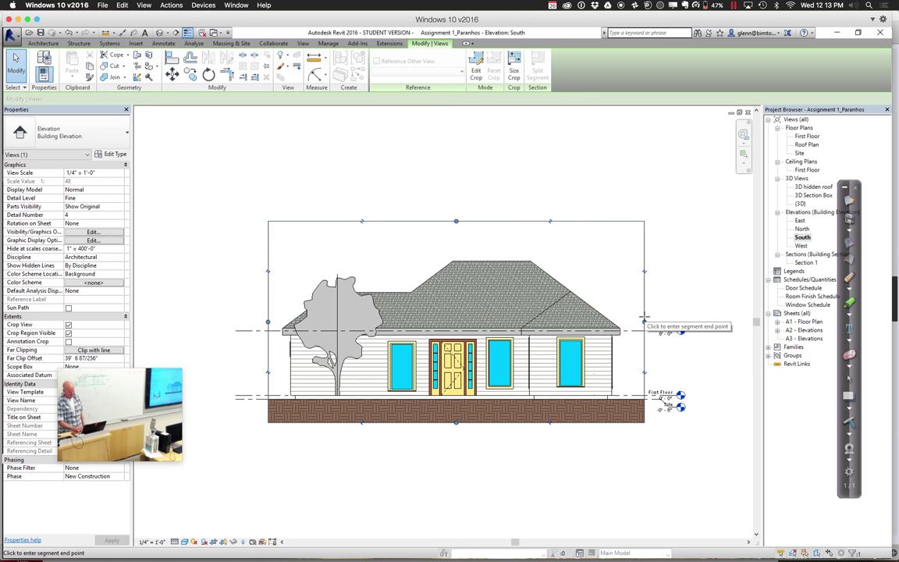
click(647, 441)
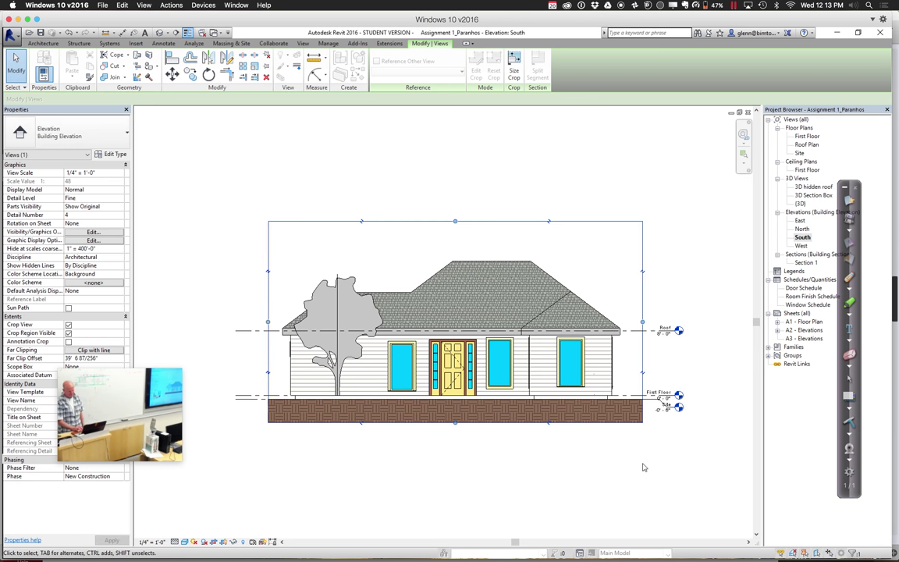
Trim the North elevation's left and right crop edges, then return to sheet A2 - Elevations
double_click(802, 229)
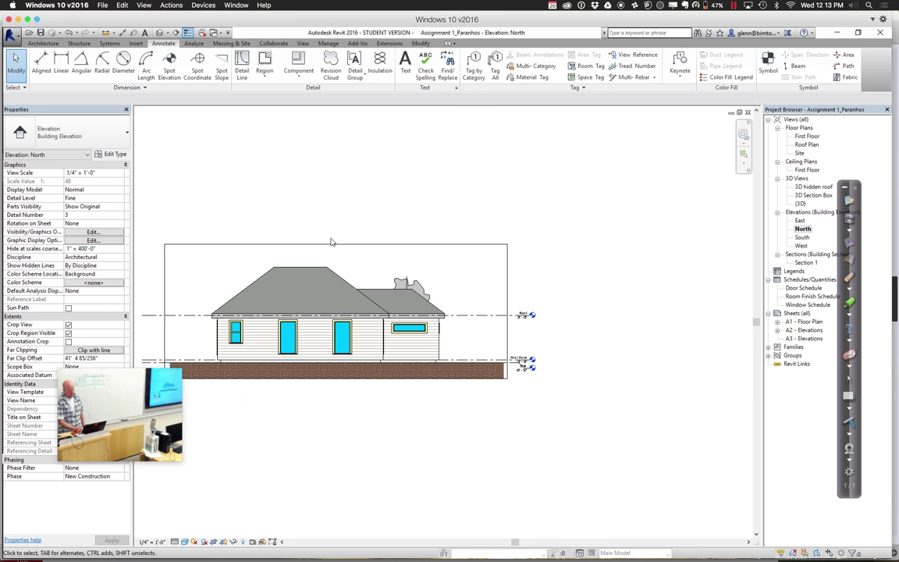
click(165, 318)
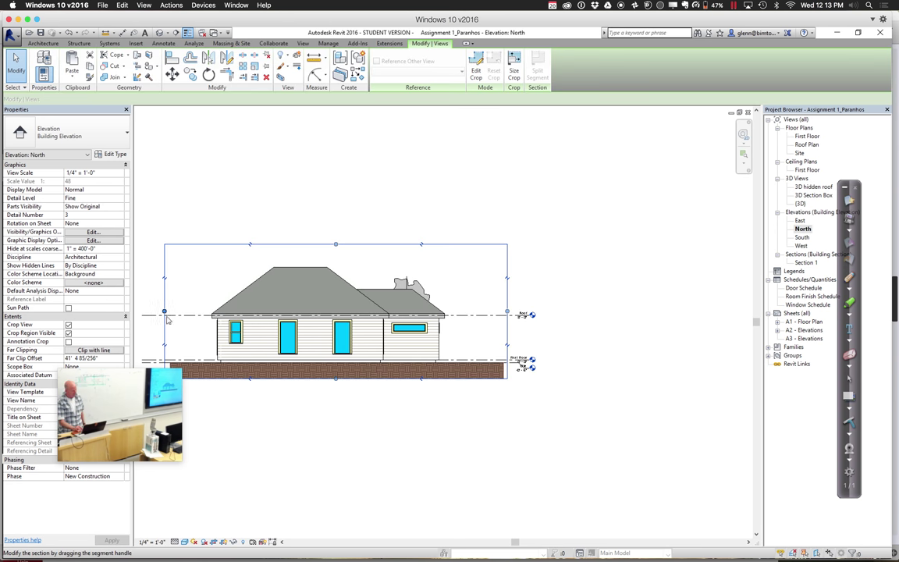
drag(166, 319, 165, 316)
click(202, 312)
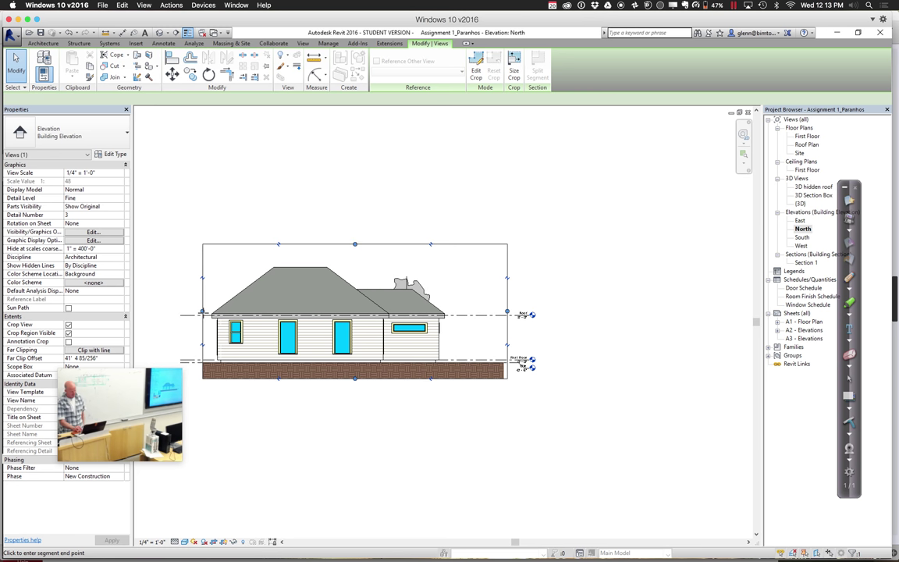
drag(508, 314, 460, 312)
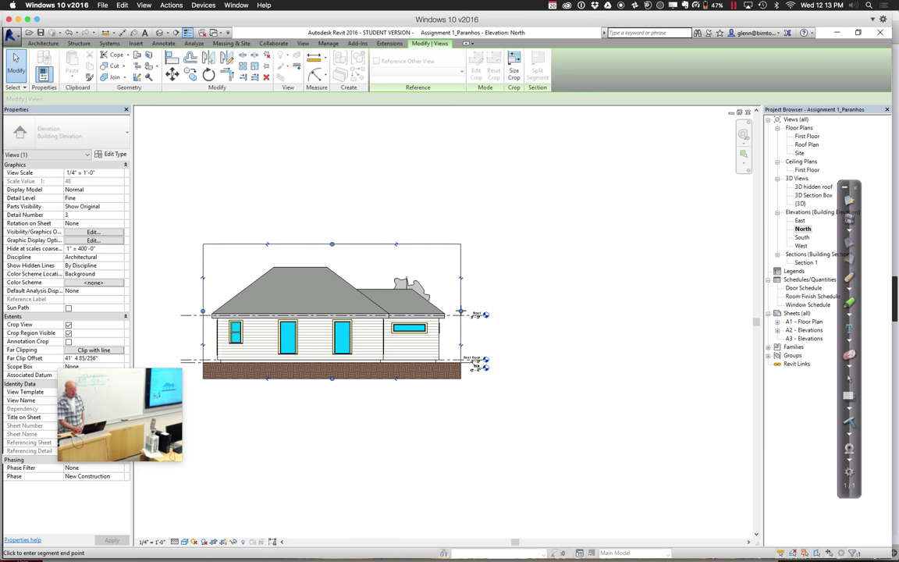
click(525, 410)
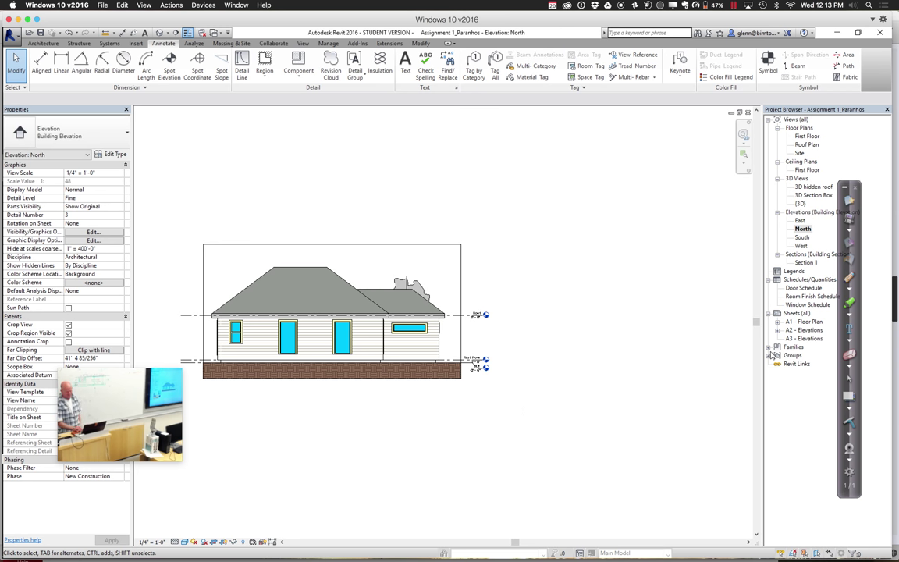
click(806, 330)
double_click(806, 330)
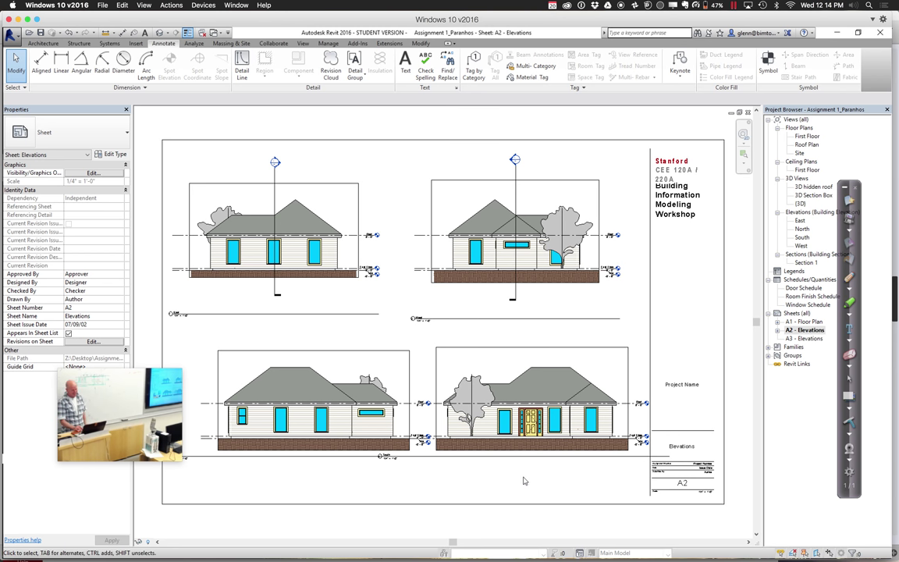
Delete the lower-right and lower-left elevation viewports from sheet A2
click(512, 373)
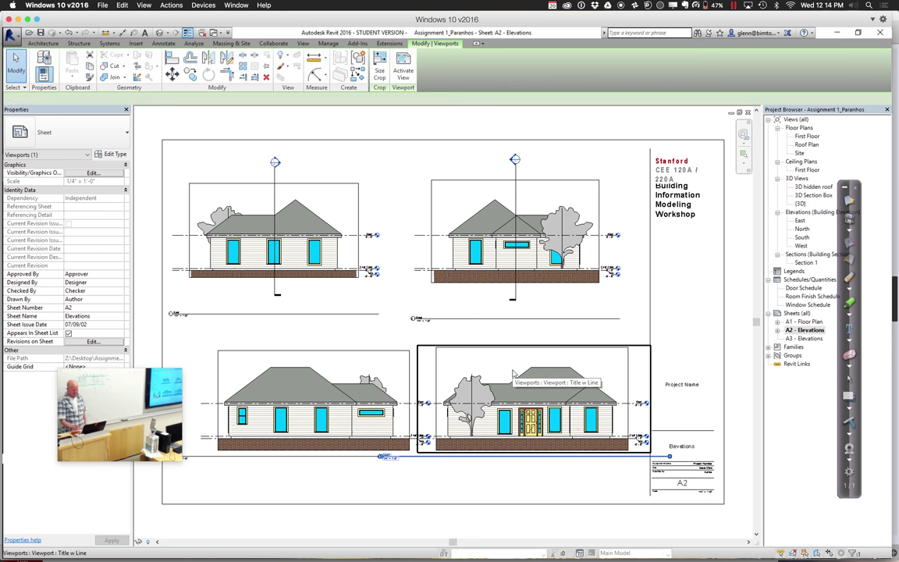
key(Delete)
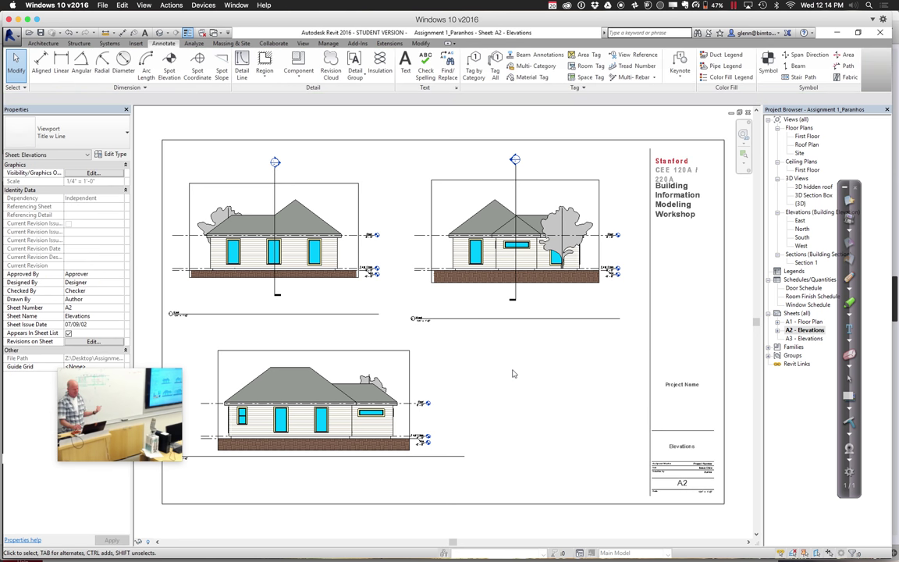
click(393, 385)
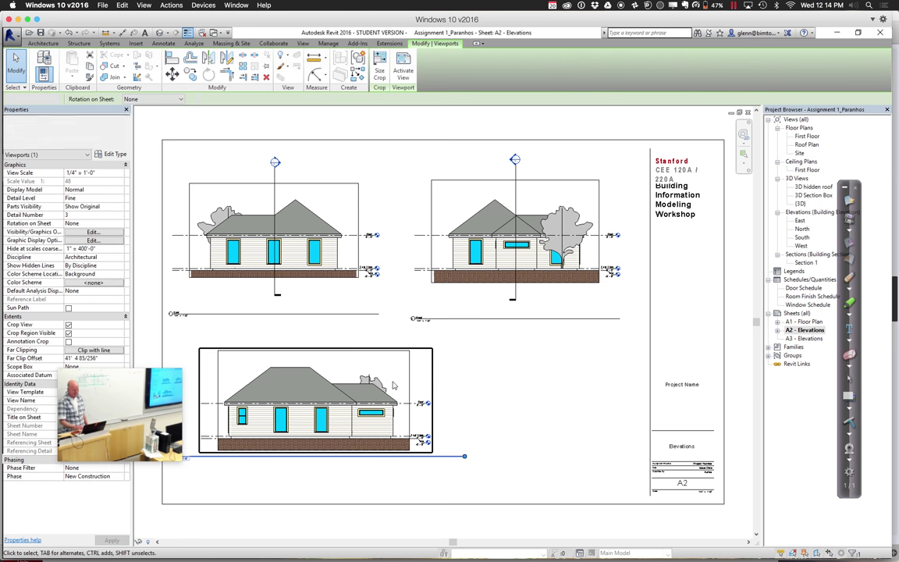
key(Delete)
Re-place North at lower left and South at lower right, then open the North elevation
click(802, 238)
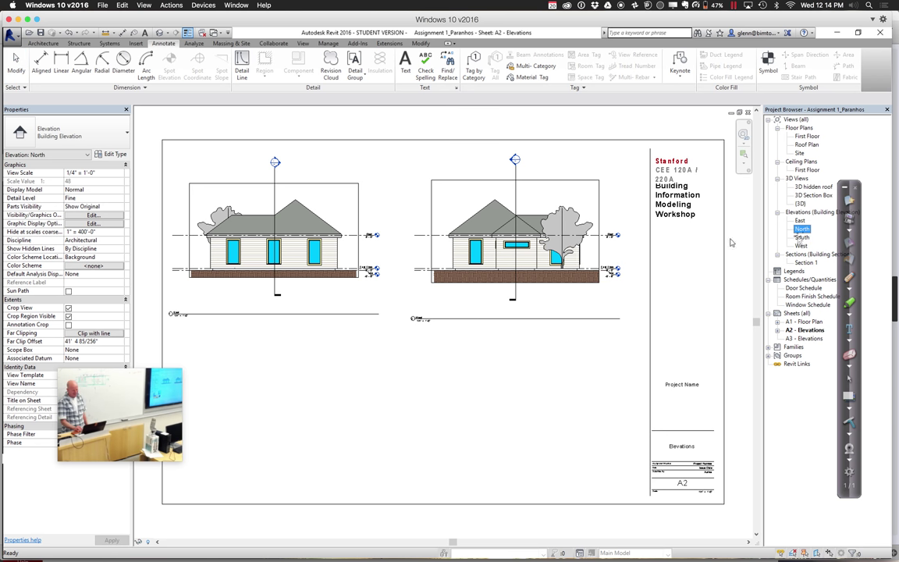
drag(391, 395, 351, 411)
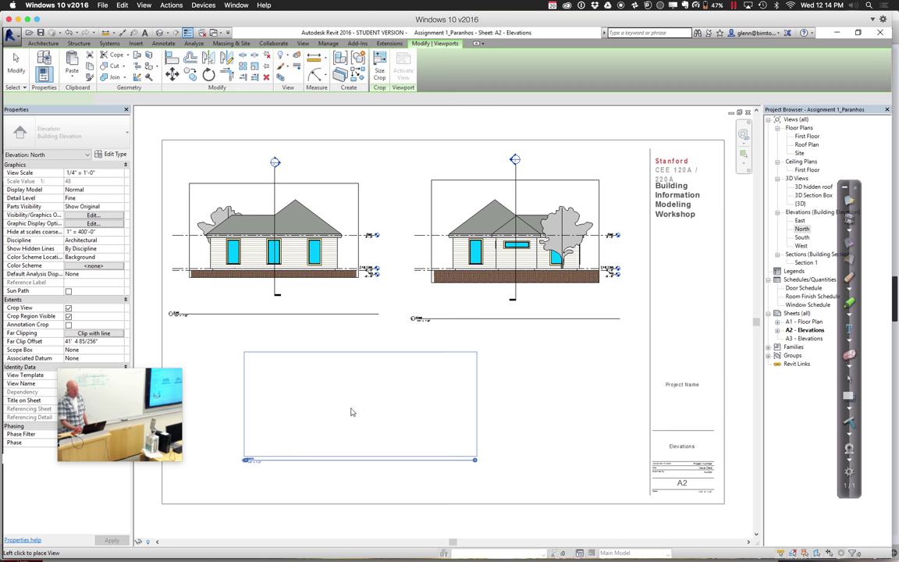
click(291, 423)
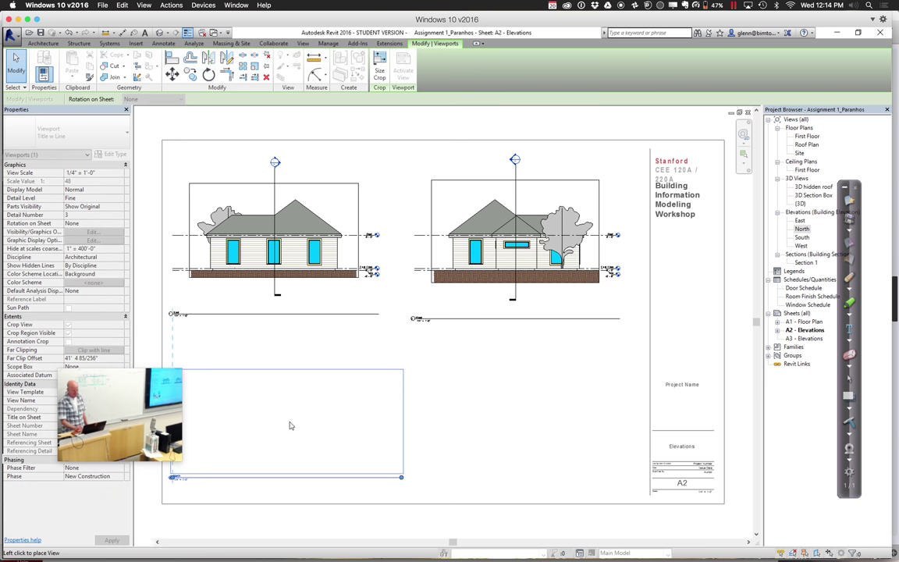
click(804, 237)
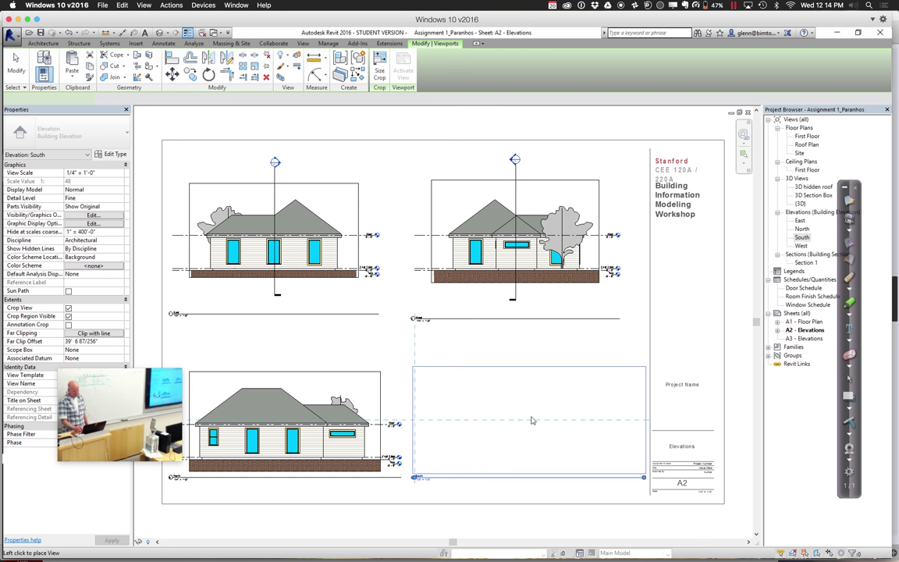
click(531, 421)
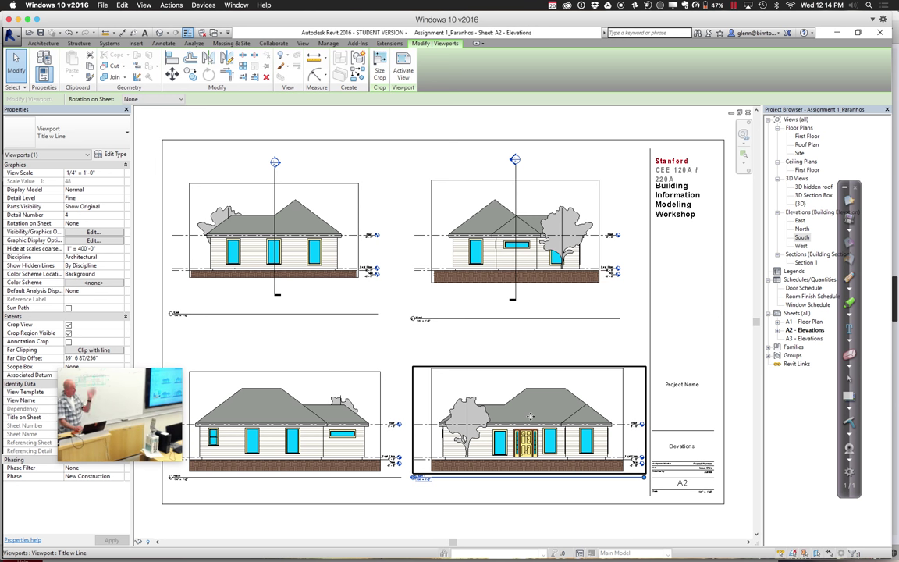
double_click(801, 229)
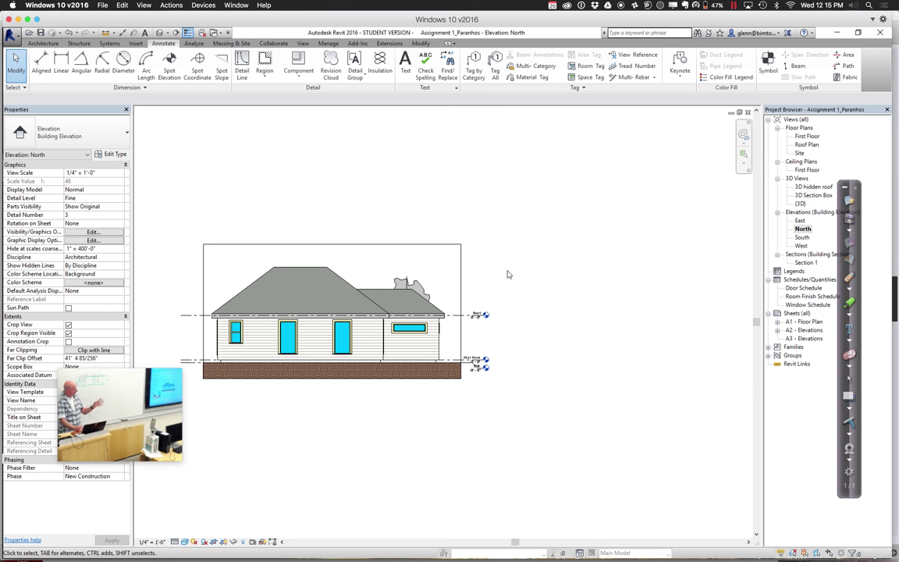
Switch back to sheet A2 - Elevations and select the upper-right and lower-right viewports
click(460, 289)
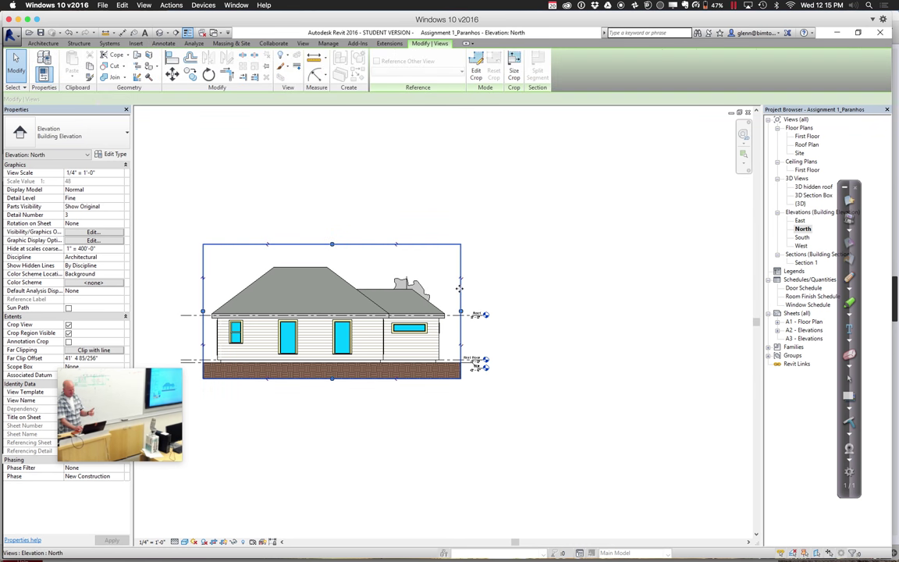
double_click(811, 331)
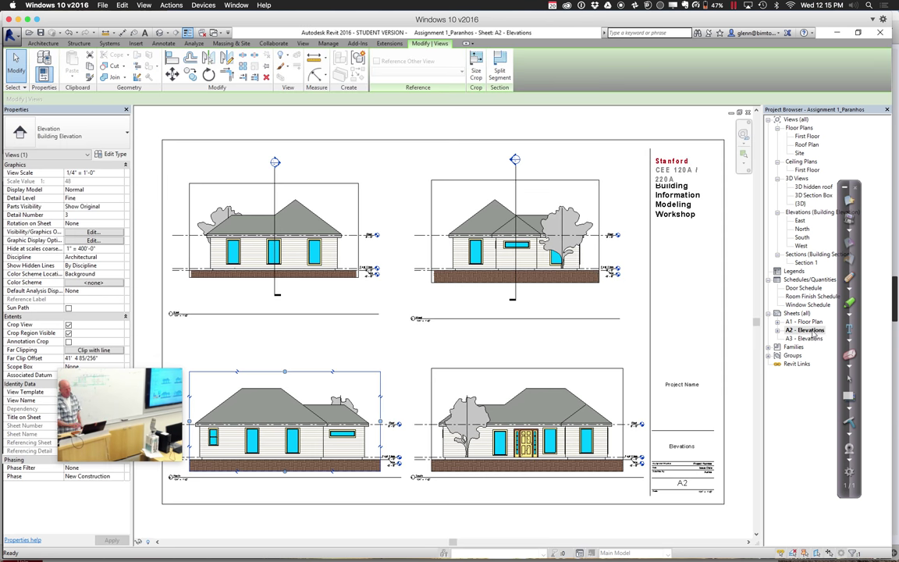
click(479, 195)
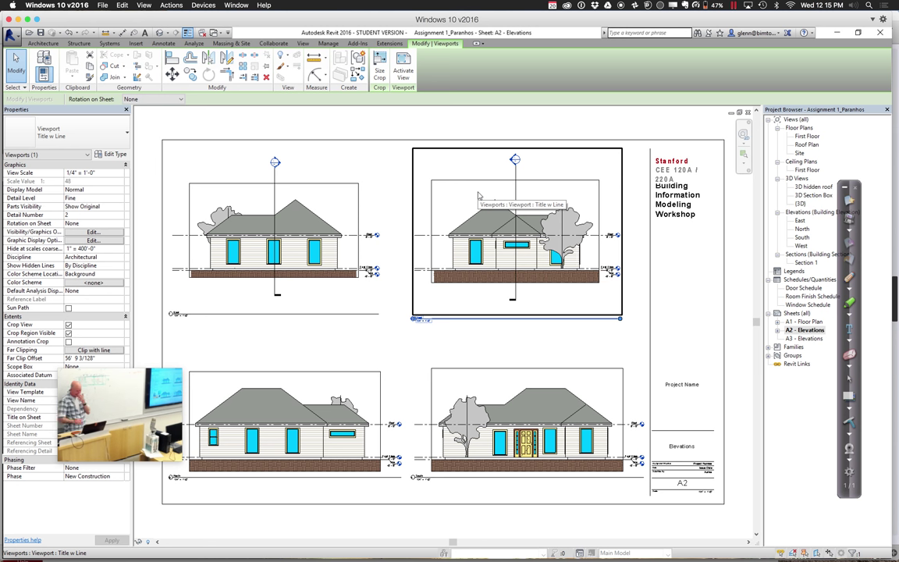
click(482, 376)
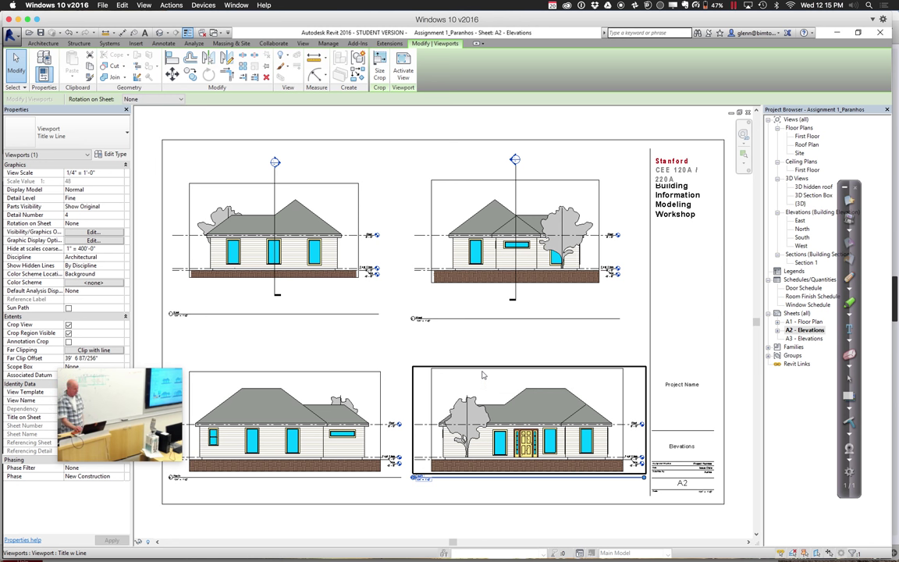
Activate the South viewport on sheet A2 and drag its crop region's top edge down toward the roof
right_click(483, 375)
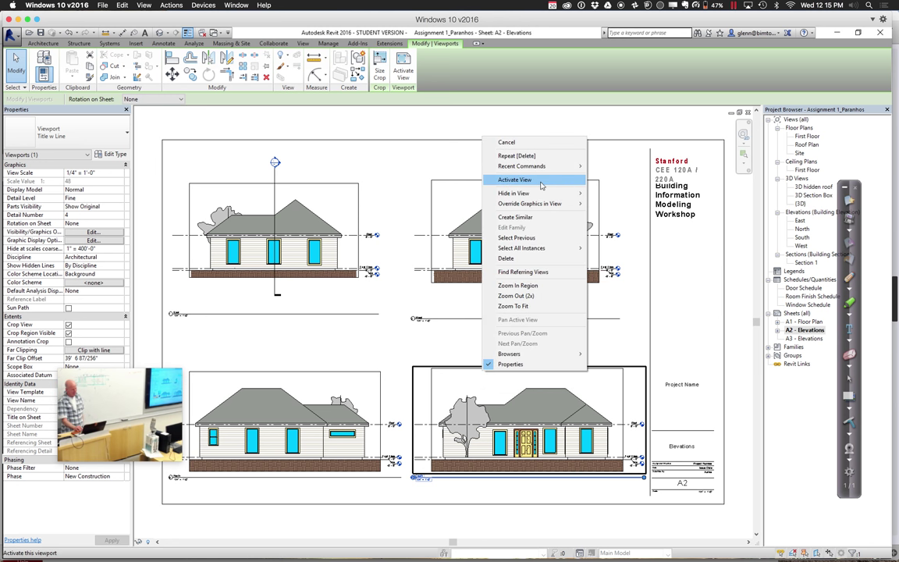
click(414, 353)
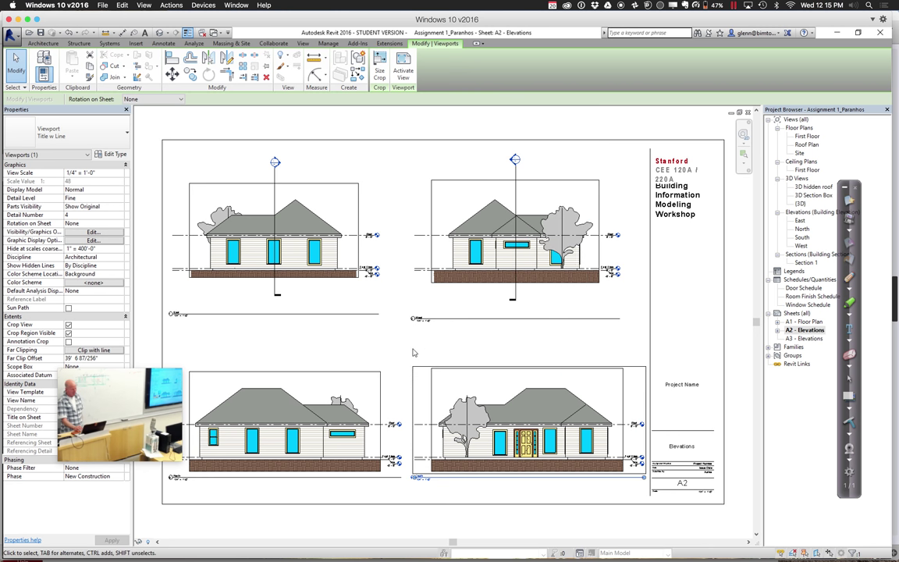
double_click(427, 405)
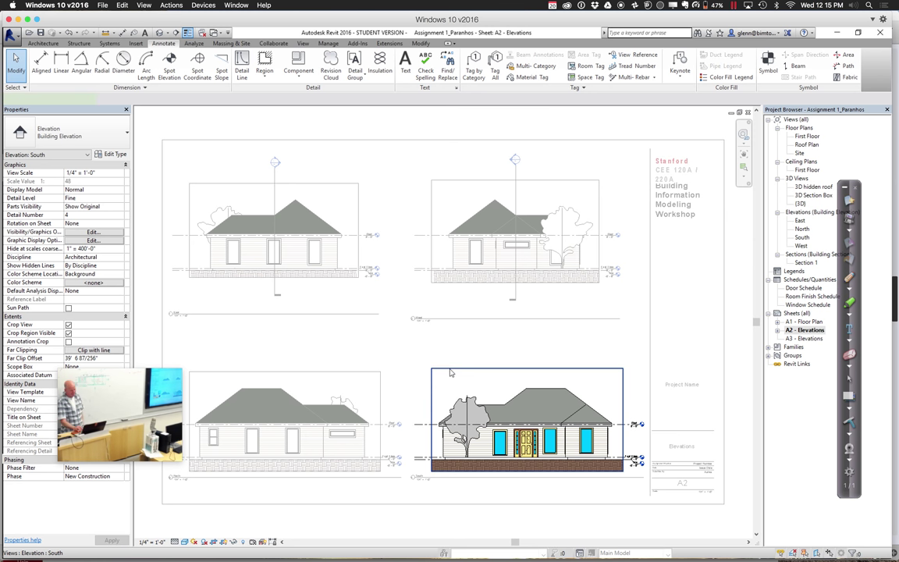
click(450, 372)
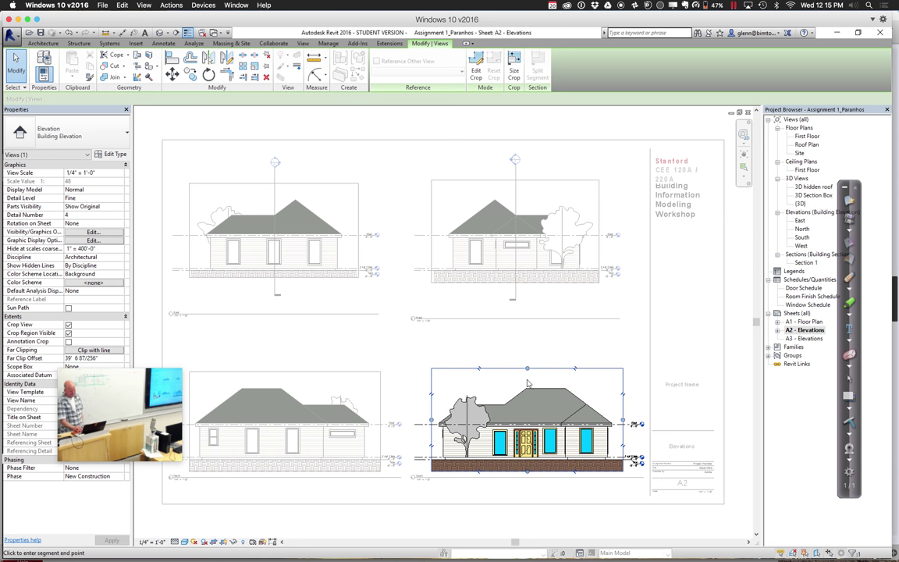
drag(527, 386, 527, 383)
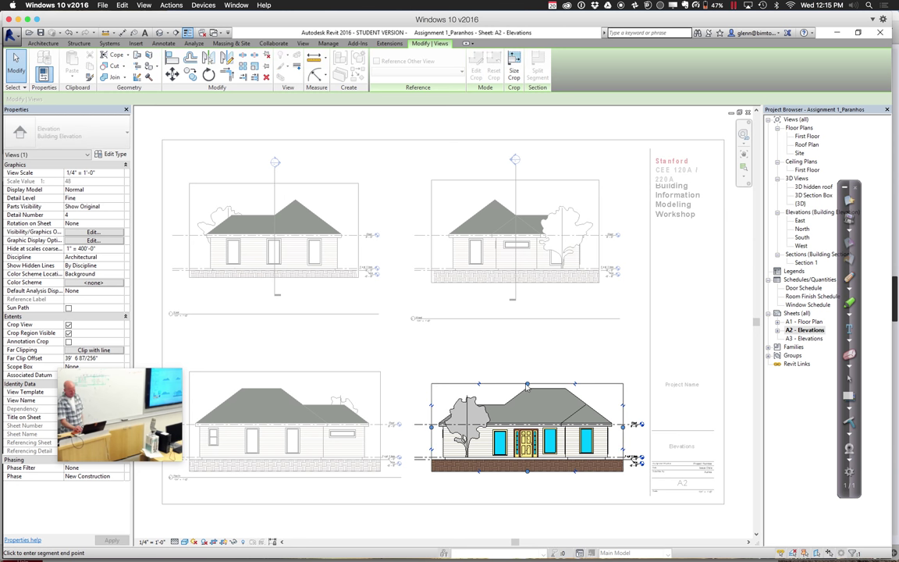
click(505, 369)
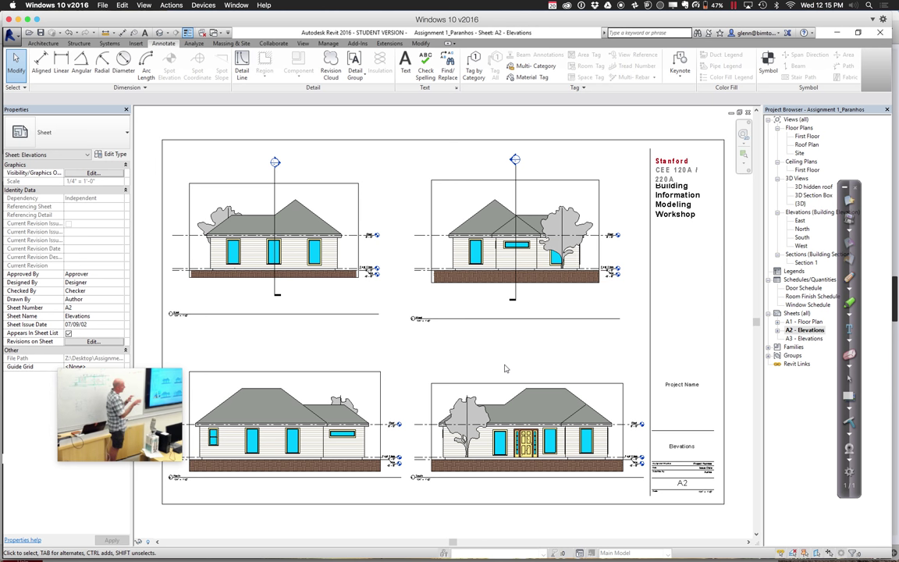
Inside the lower-left North viewport on sheet A2, delete the small left window
click(216, 450)
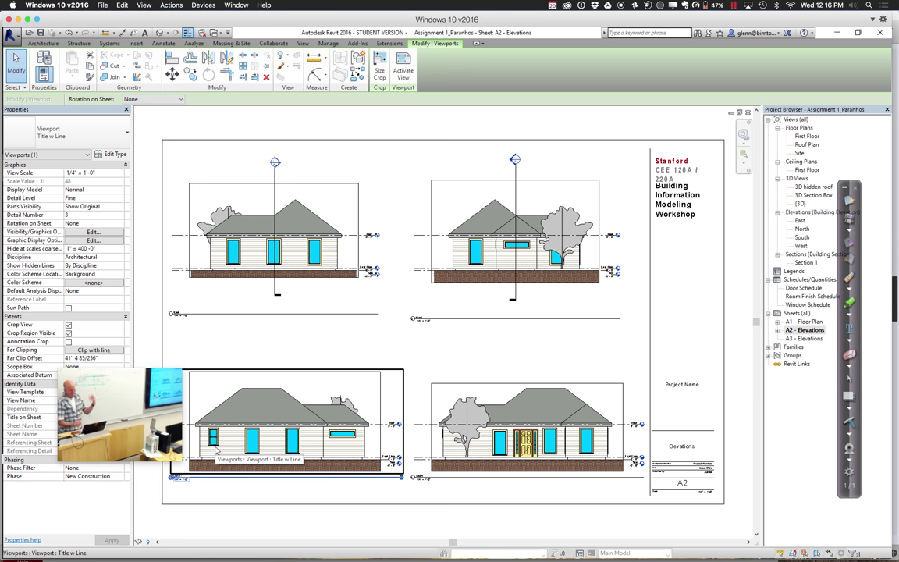
key(Escape)
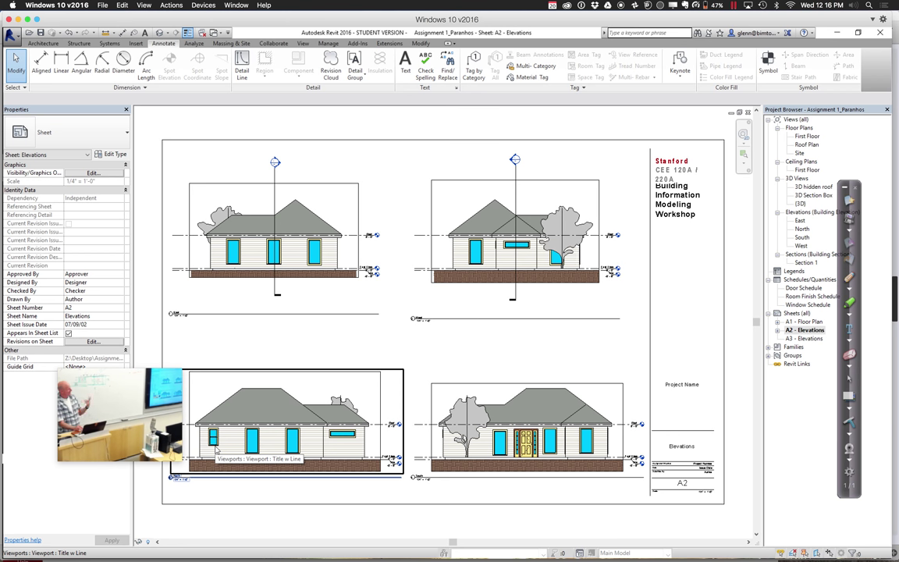
double_click(230, 445)
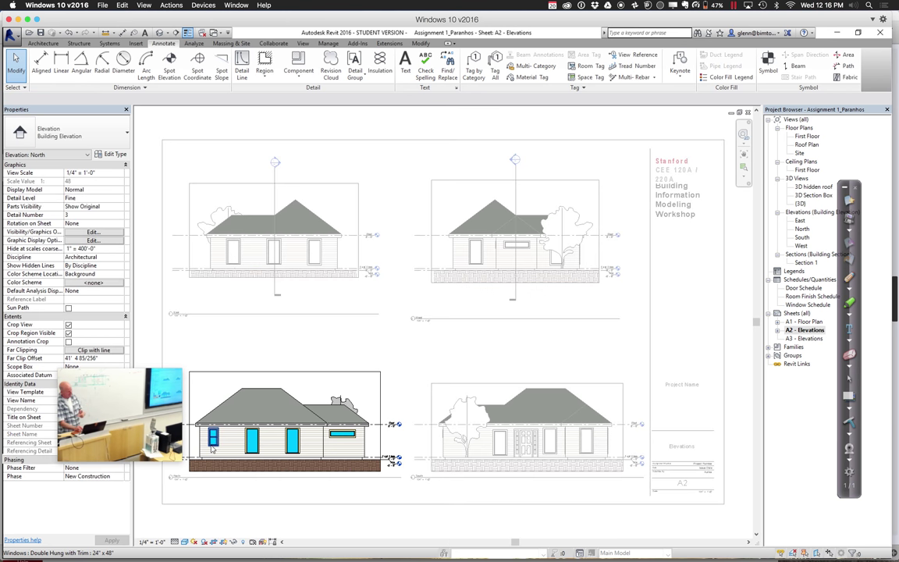
click(211, 448)
key(Delete)
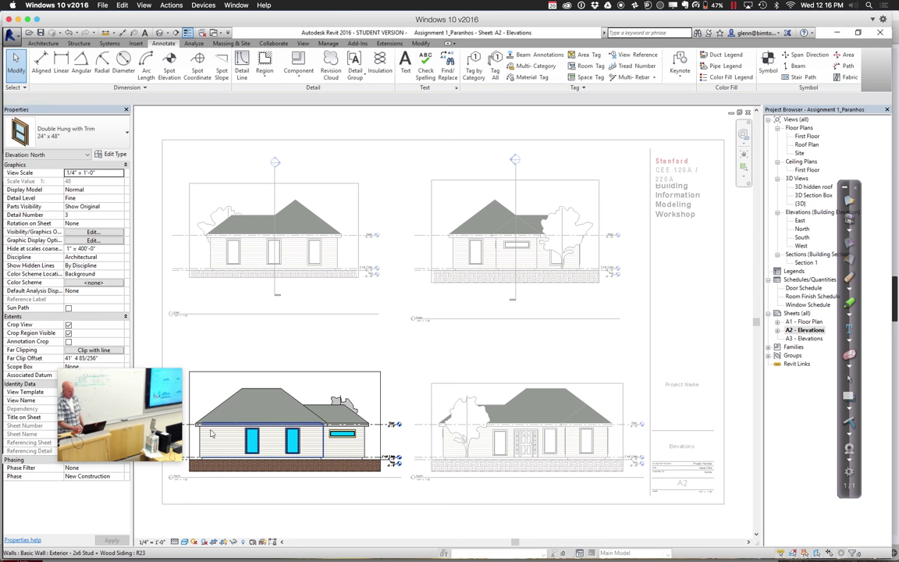
double_click(222, 345)
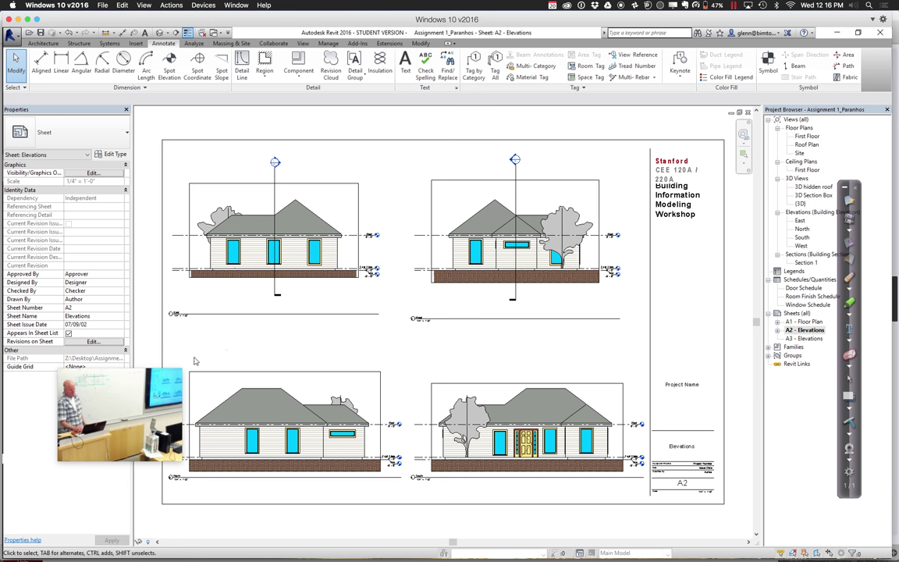
click(238, 367)
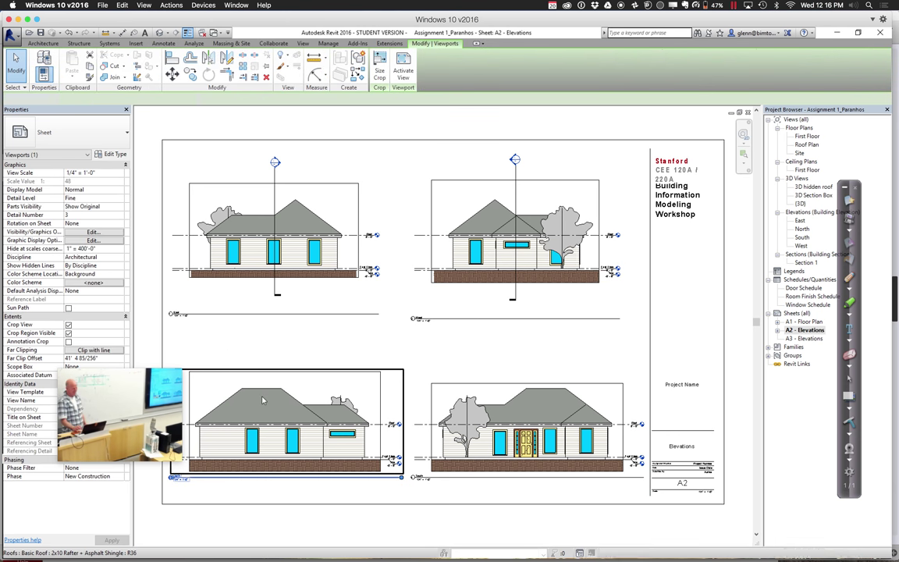
Select the roof in the North viewport and set its Slope to 4" / 12"
double_click(262, 401)
click(264, 394)
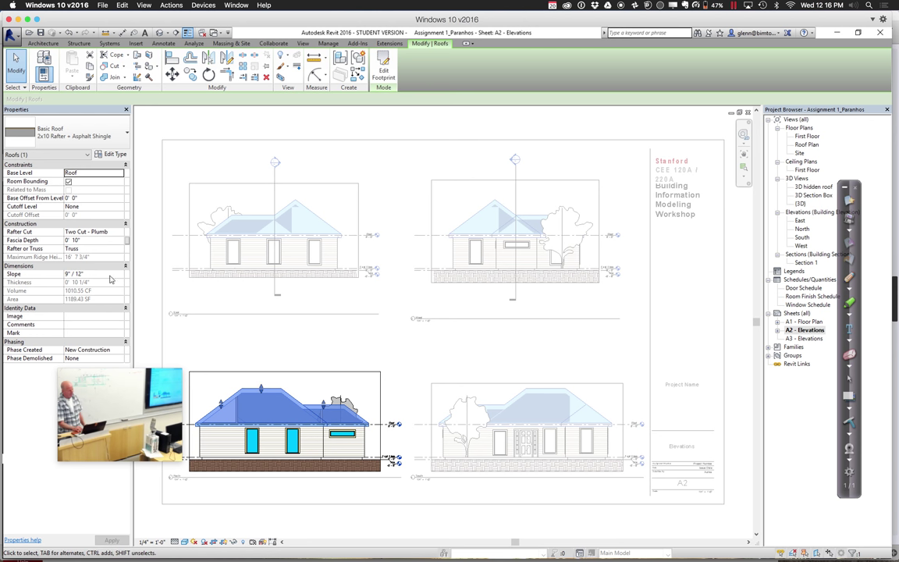
click(110, 274)
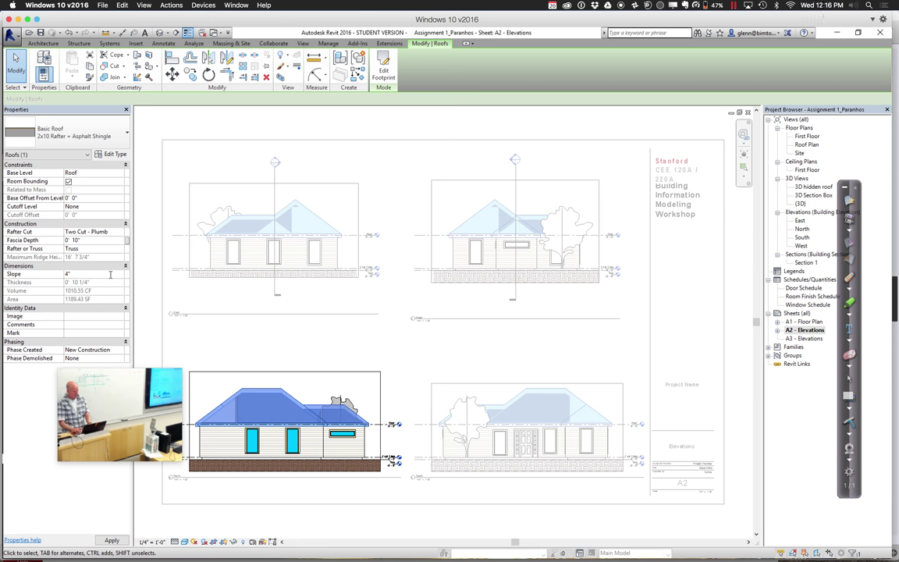
text(4")
key(Tab)
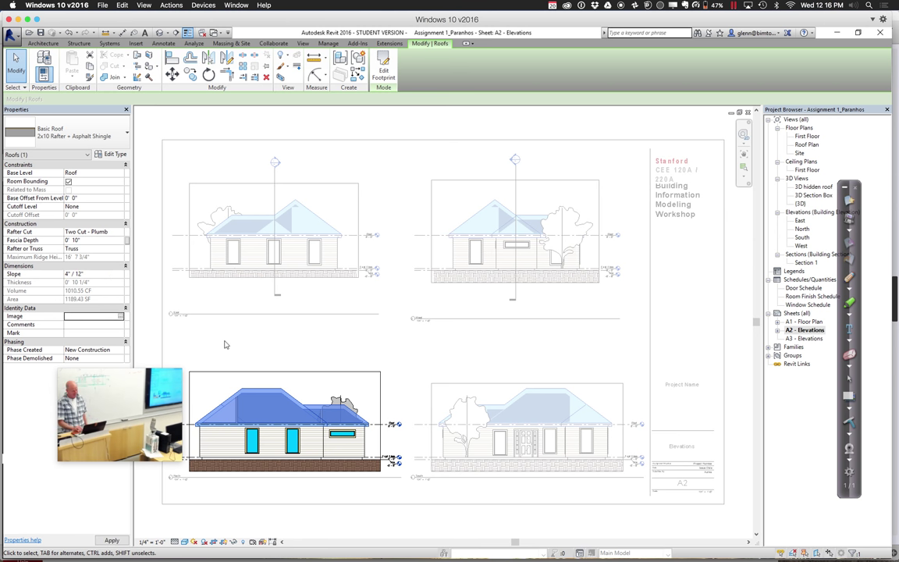
key(Escape)
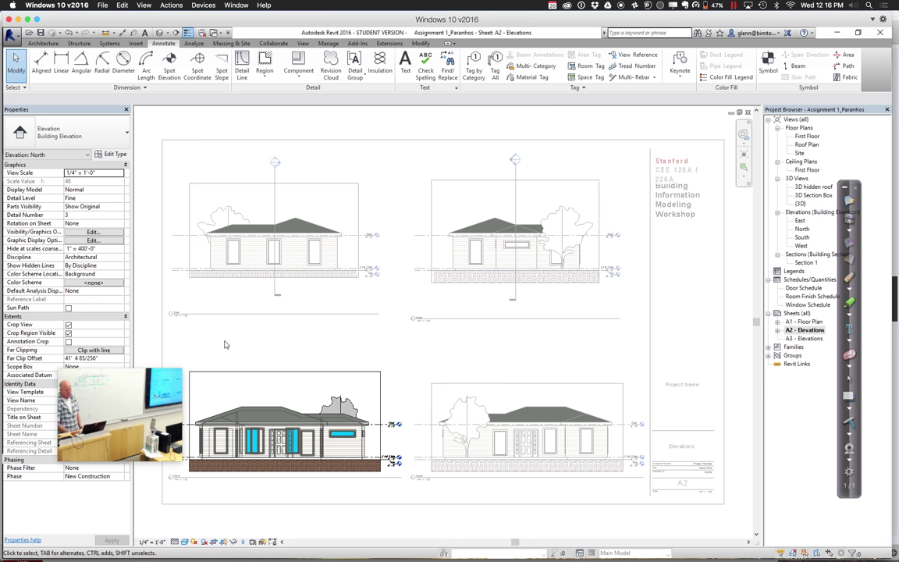
double_click(224, 344)
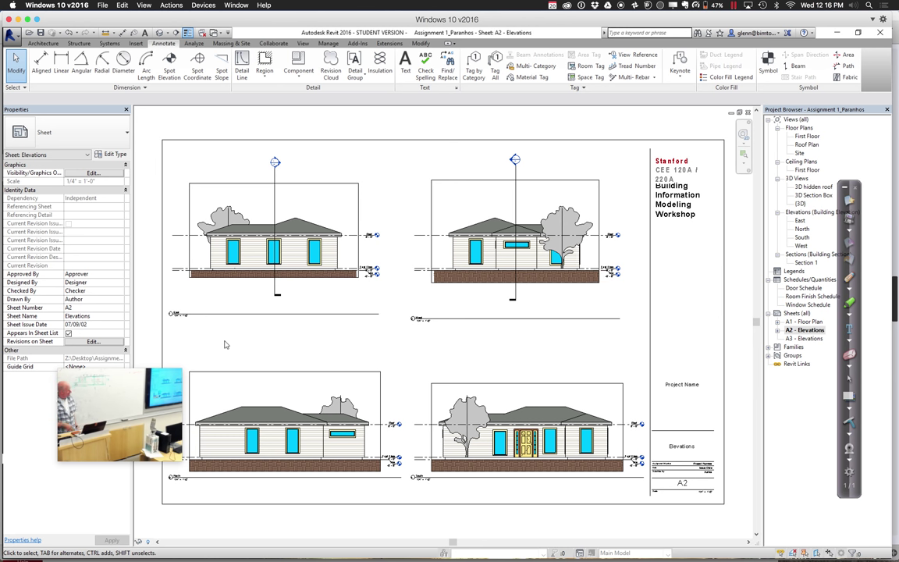
Place the 3D hidden roof view at sheet A3's upper left, then select the 3D Section Box view
double_click(804, 338)
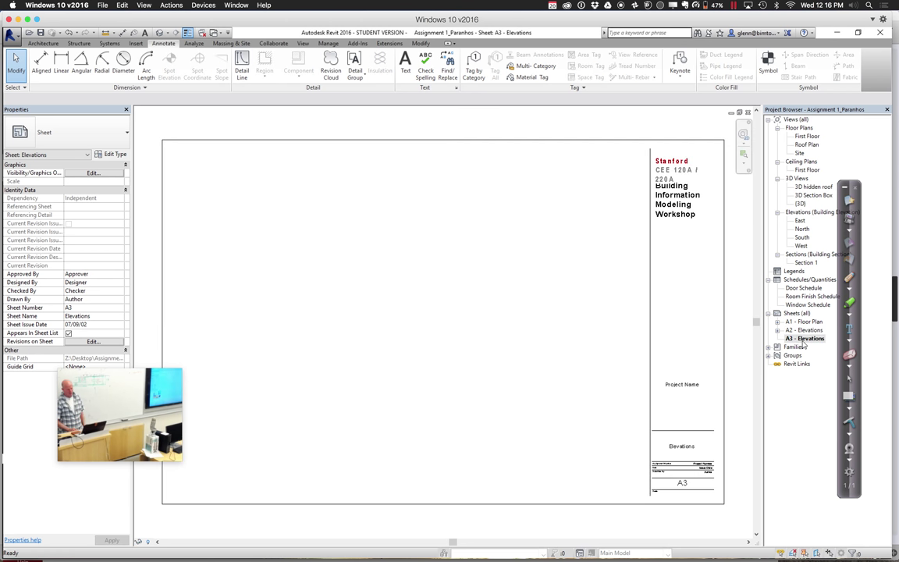
click(813, 187)
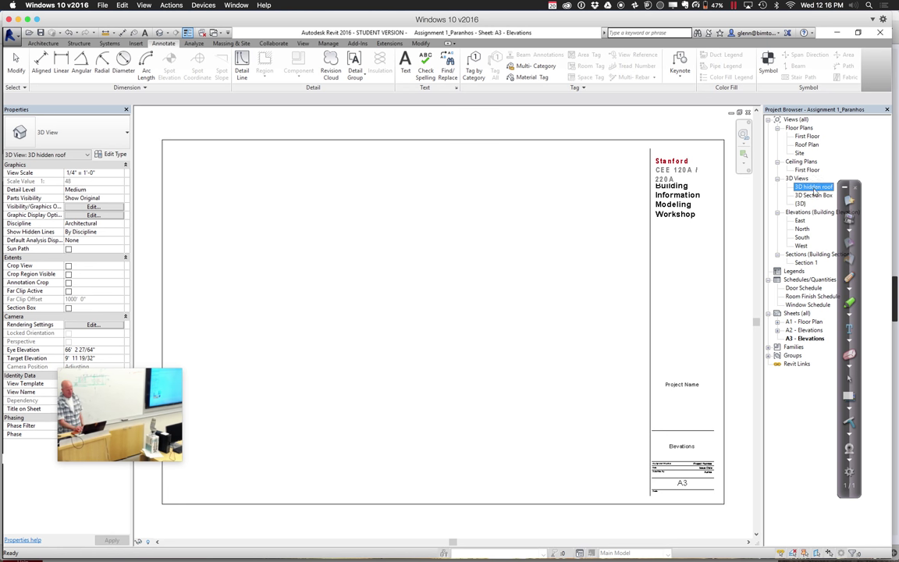
drag(793, 190, 305, 230)
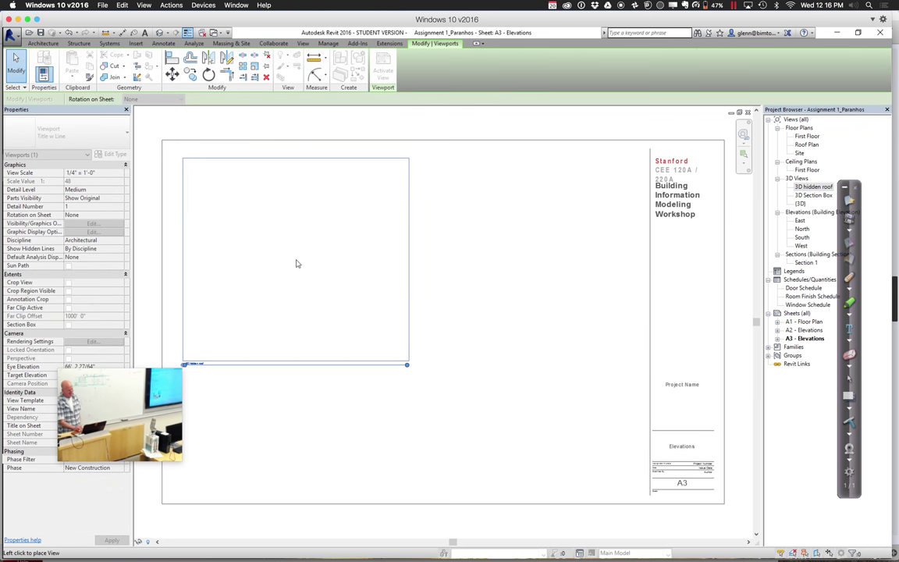
click(296, 263)
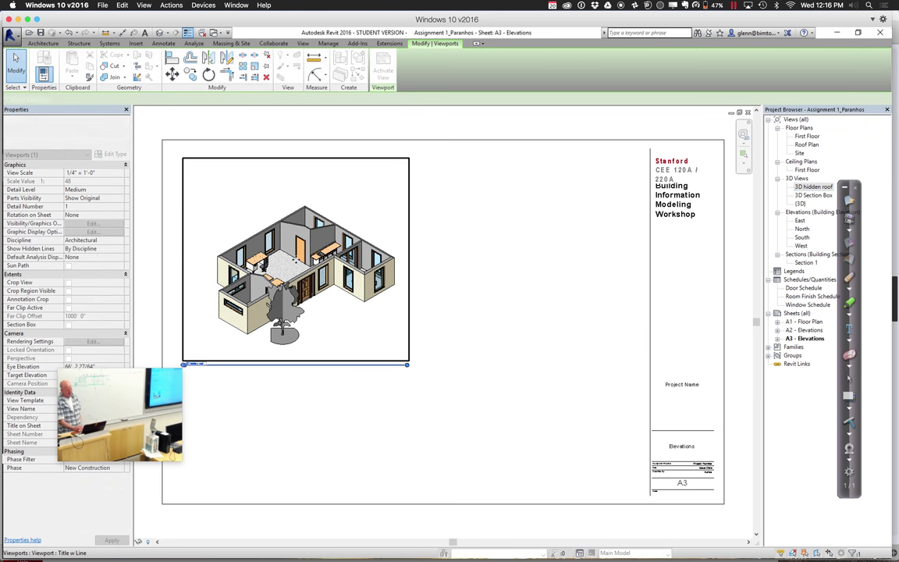
click(804, 196)
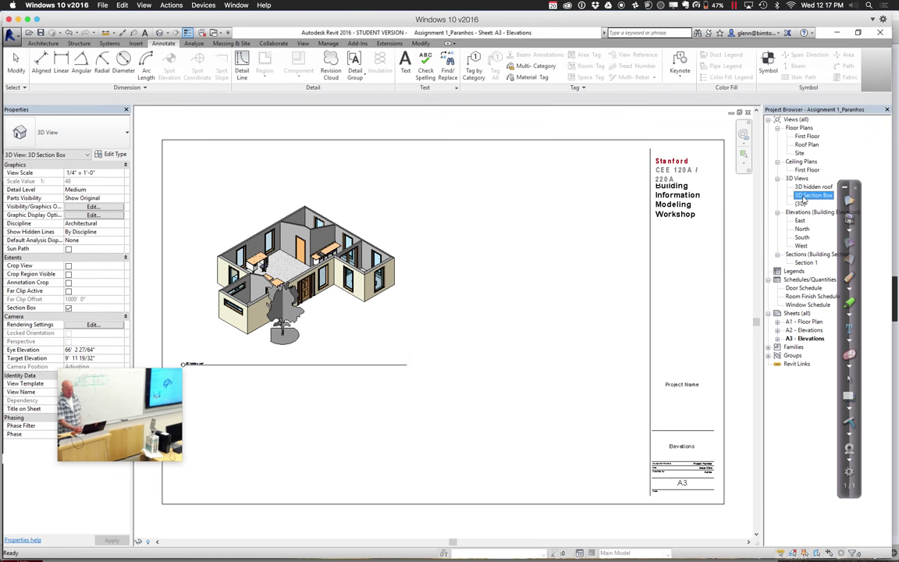
Place the 3D Section Box view at the sheet's lower right and orient it to Section 1
drag(804, 196, 466, 331)
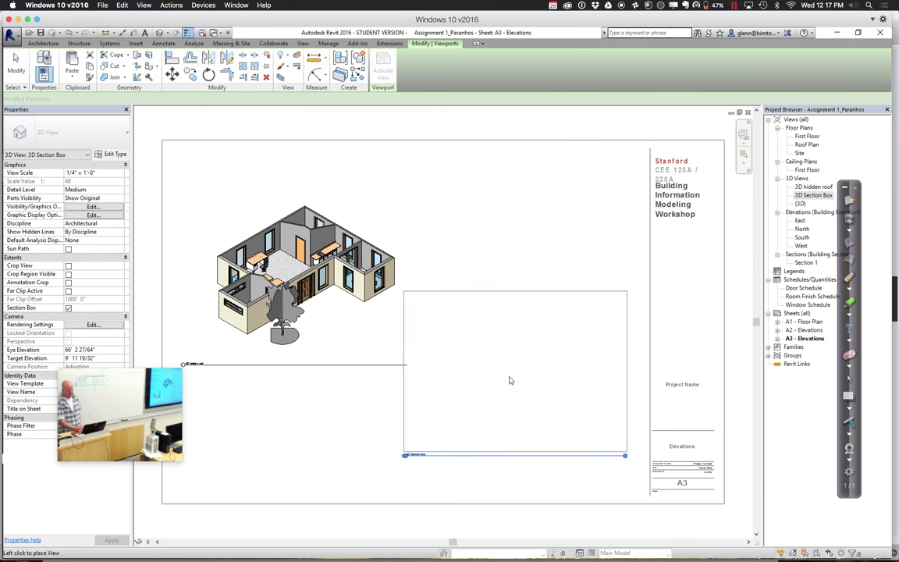
click(517, 402)
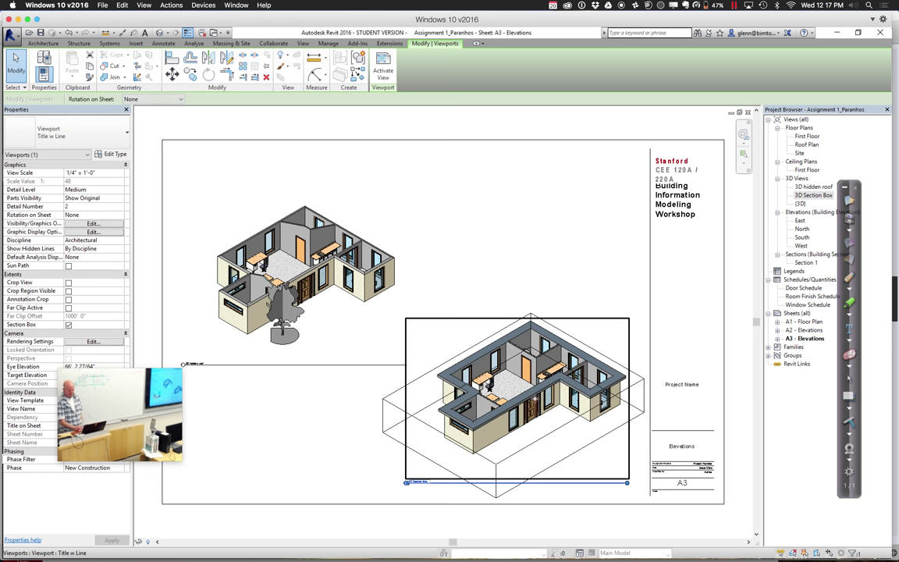
right_click(472, 334)
click(525, 144)
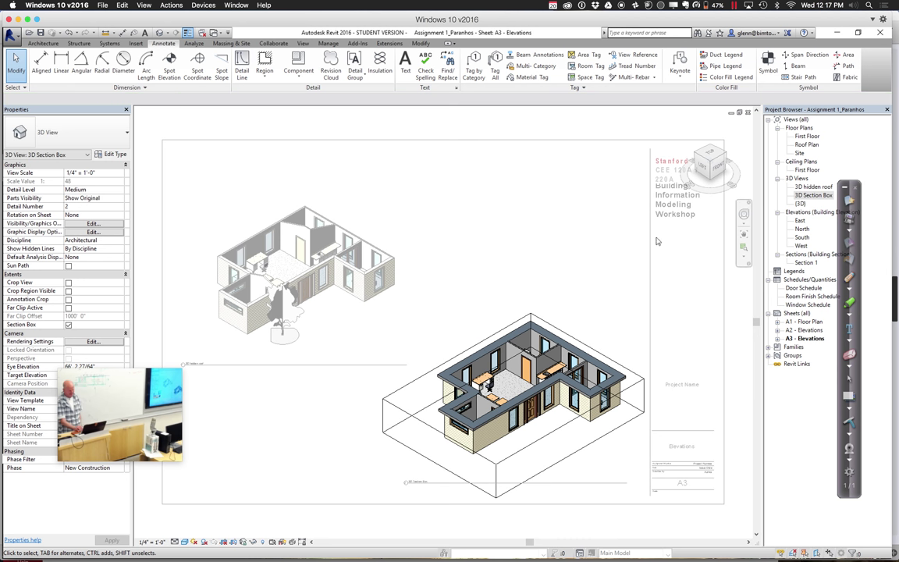
right_click(712, 166)
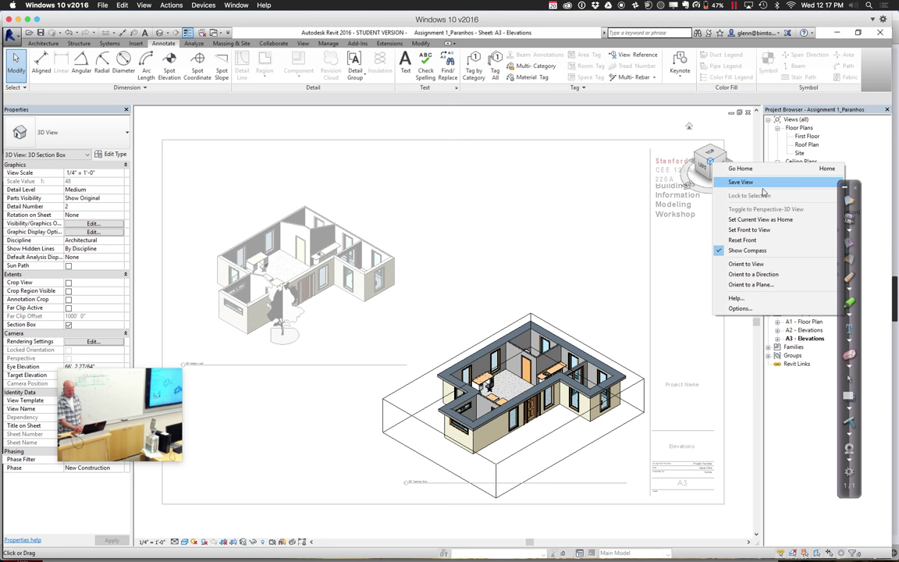
mouse_move(747, 267)
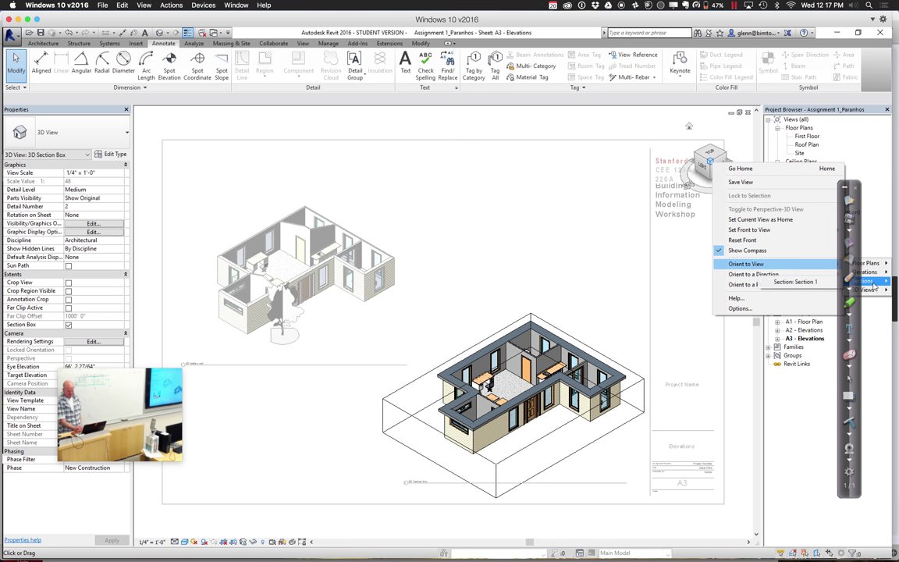
click(826, 283)
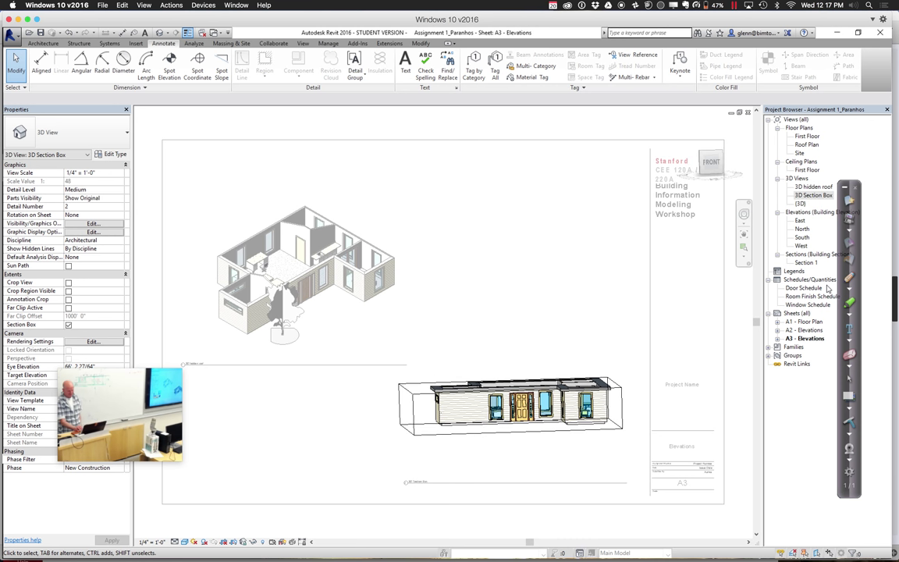
Orbit the Section Box viewport into an angled 3D cutaway of the house, then return to the sheet
click(744, 213)
drag(454, 355, 512, 385)
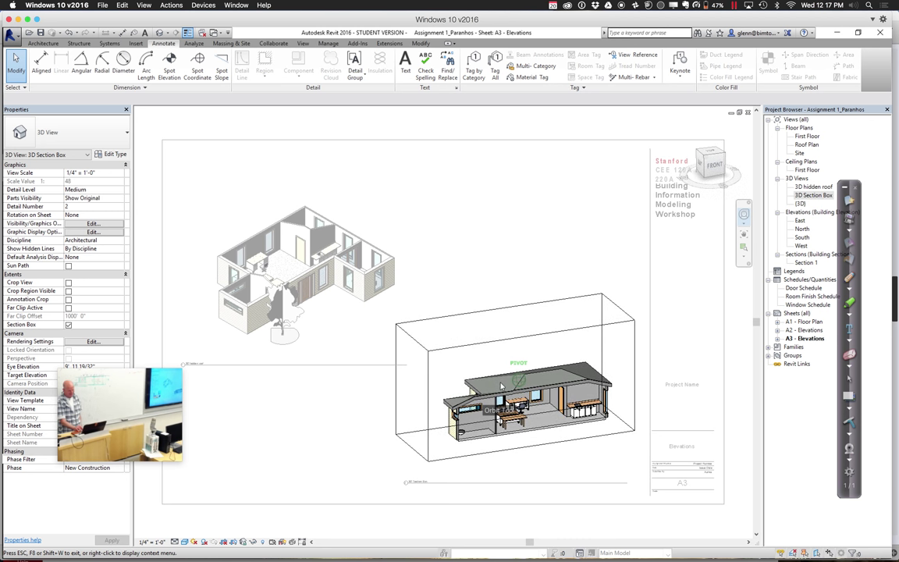
double_click(449, 283)
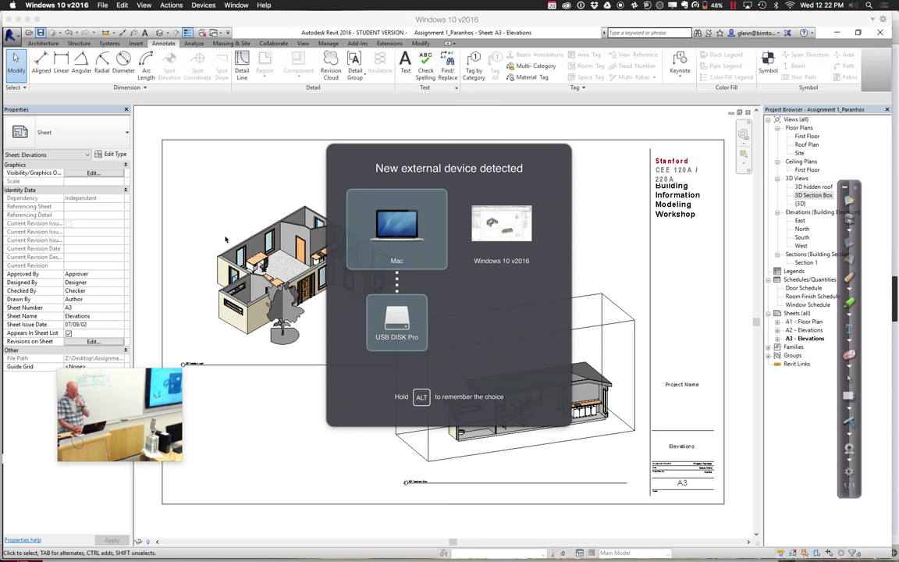
Connect the USB disk, bring up the Open dialog on the home folder, and switch to the Mac desktop
click(370, 228)
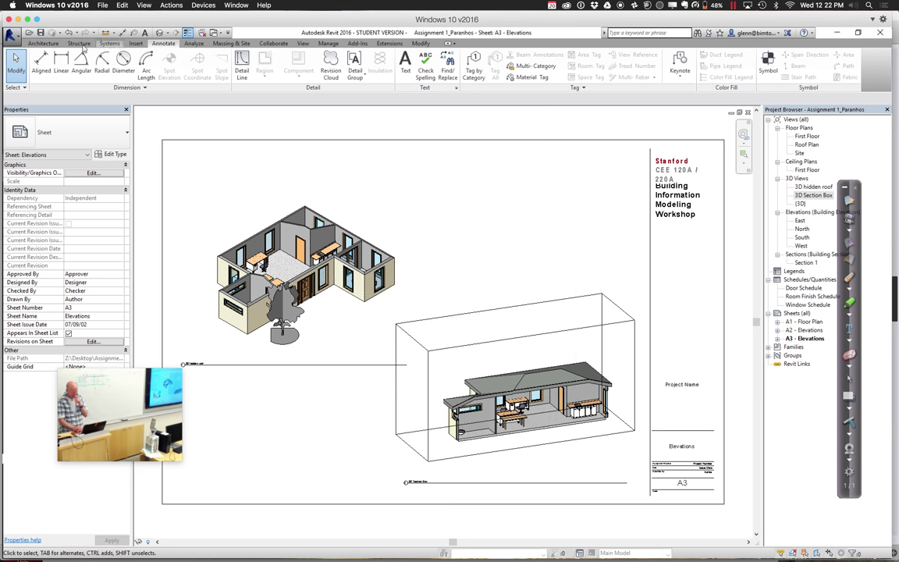
click(28, 33)
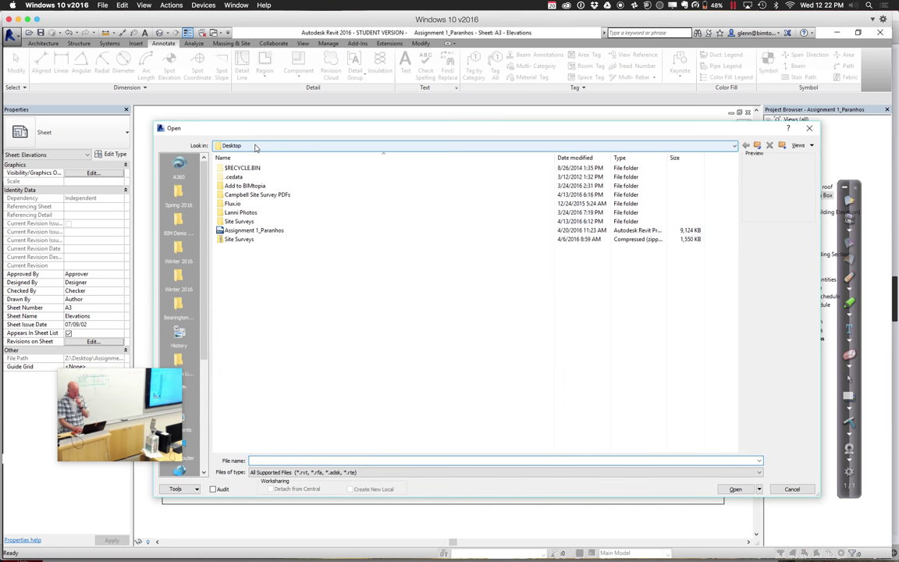
click(256, 146)
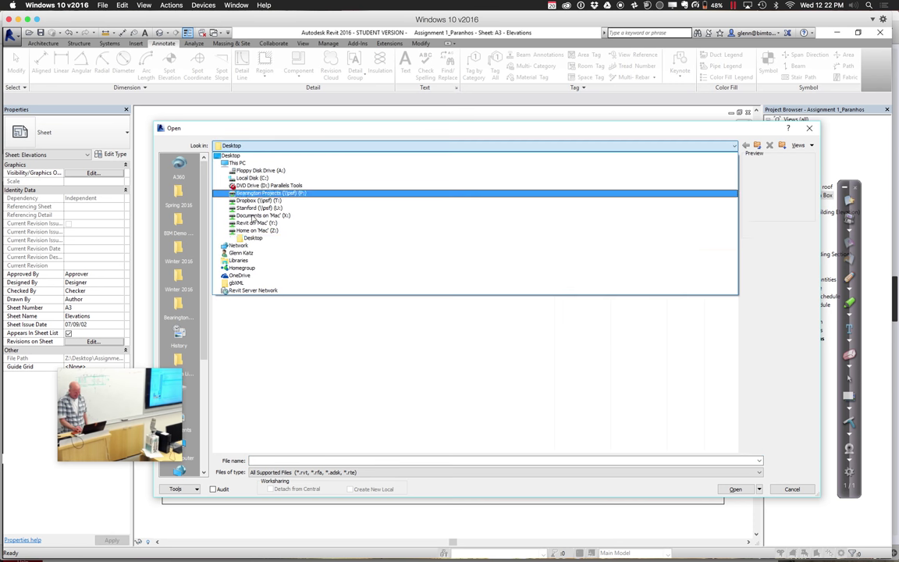
click(243, 253)
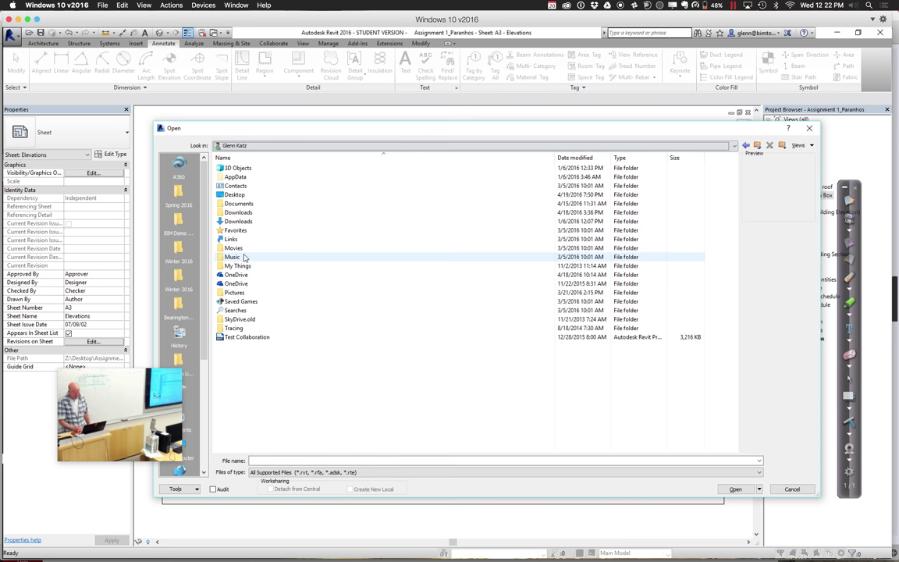
click(262, 146)
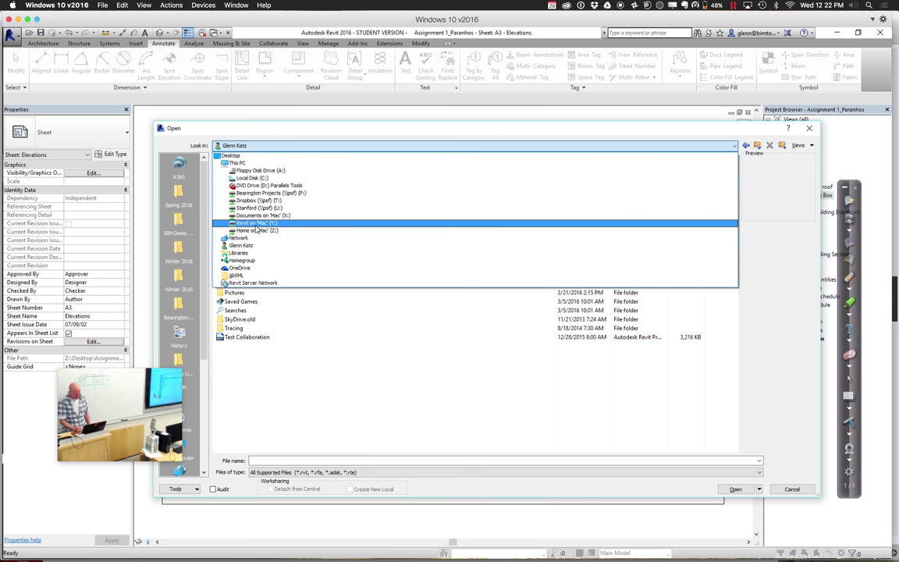
click(347, 141)
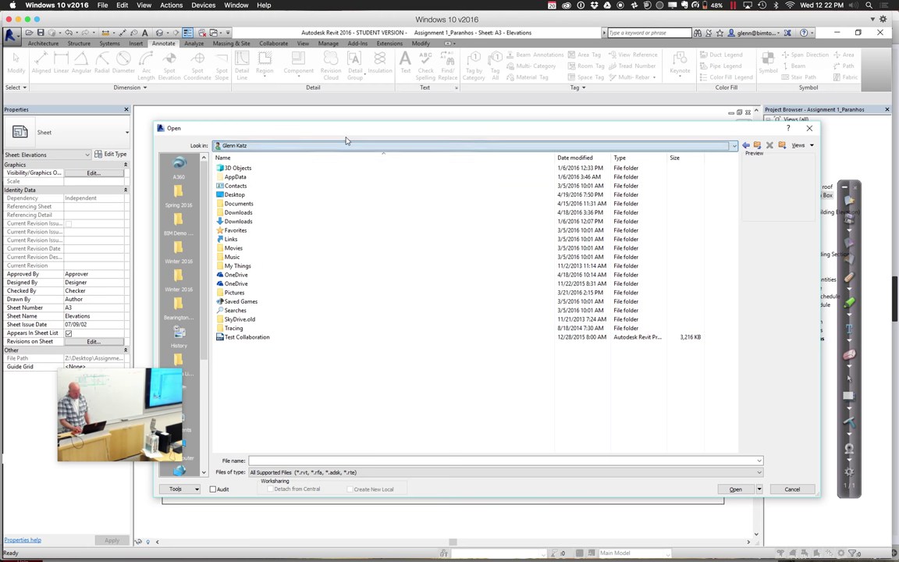
key(ctrl+Right)
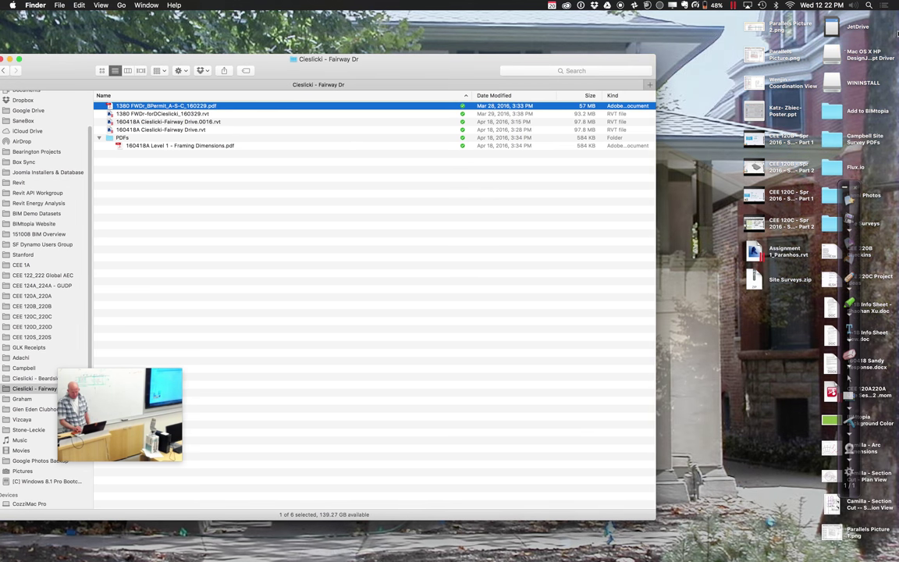
Copy the two assignment RVT files from the WININSTALL drive to the Mac desktop, then return to Windows
double_click(832, 82)
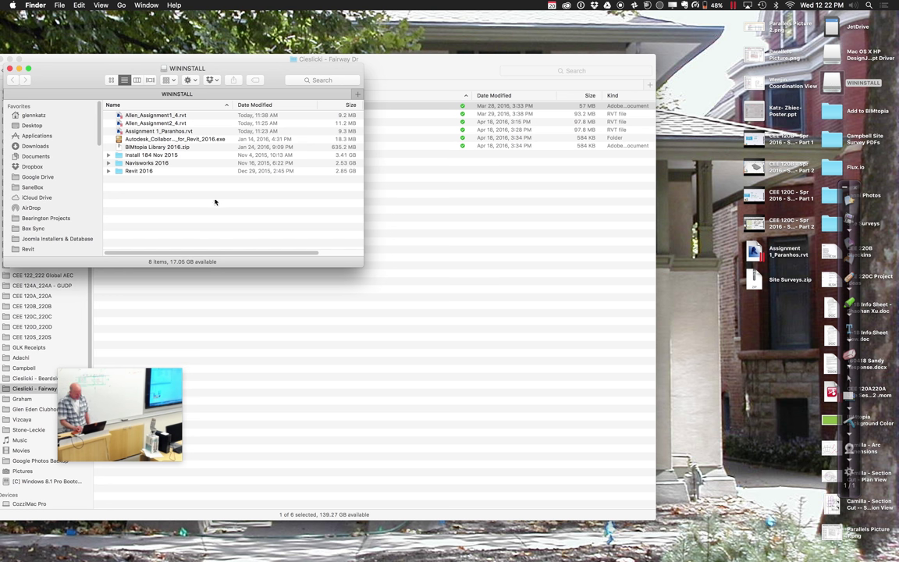
drag(114, 114, 703, 228)
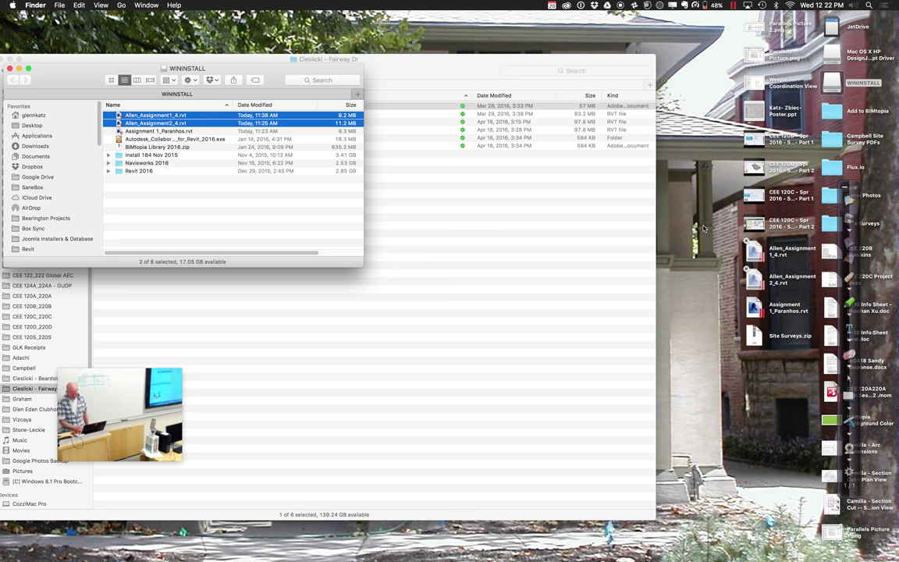
key(ctrl+Right)
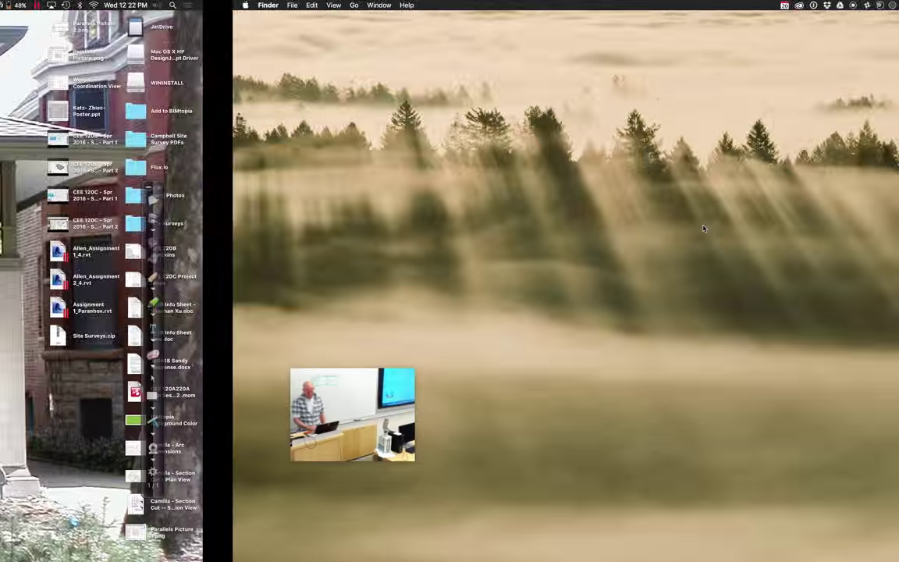
key(ctrl+Left)
key(ctrl+Right)
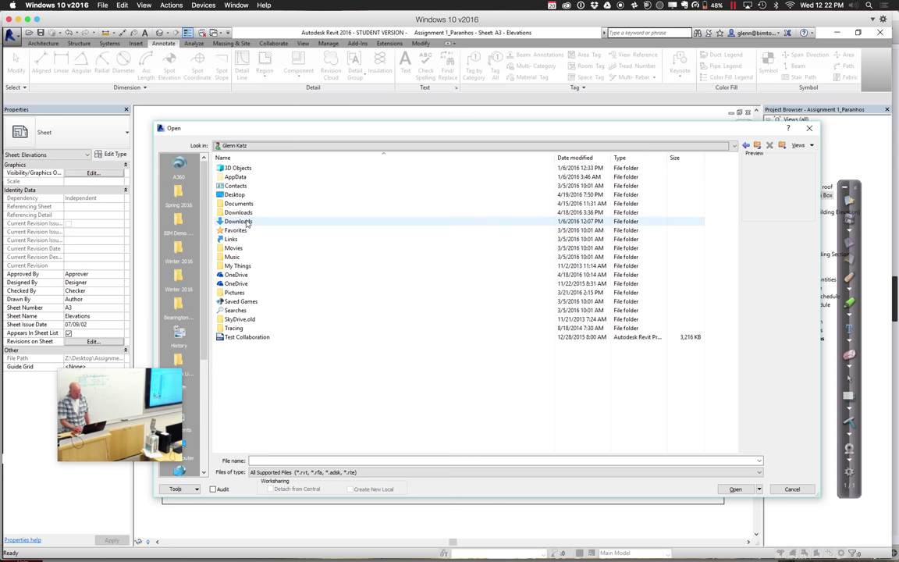
Open Allen_Assignment1_4 from the Desktop folder on Home on 'Mac' (Z:)
double_click(236, 196)
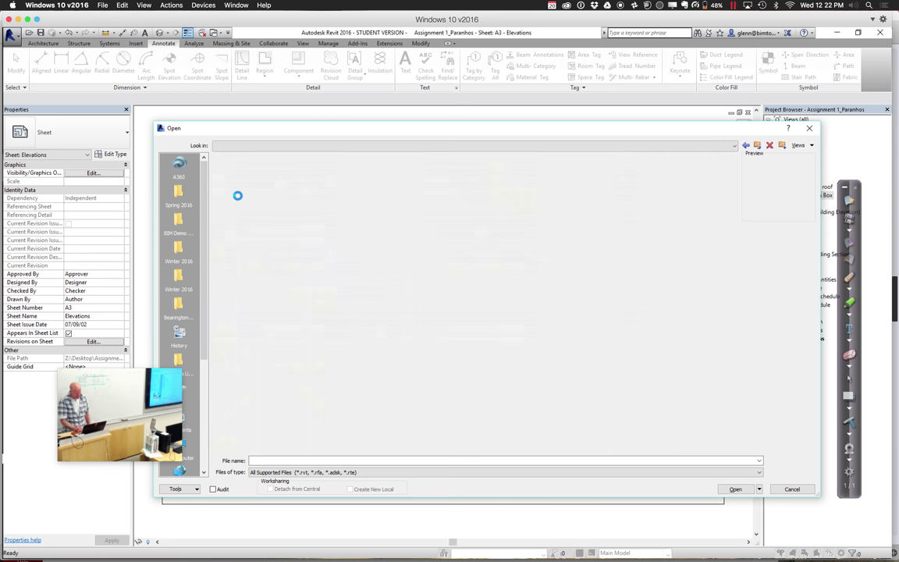
click(238, 146)
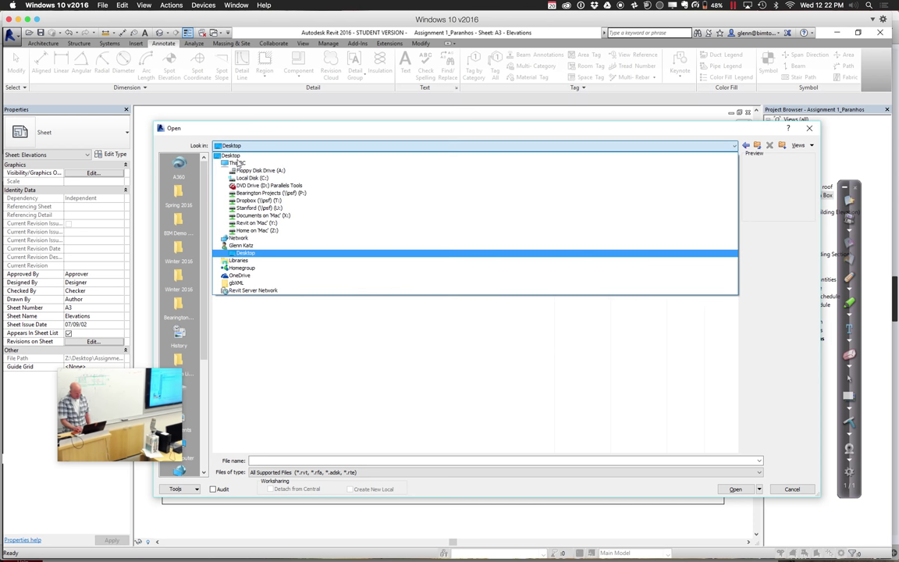
click(234, 248)
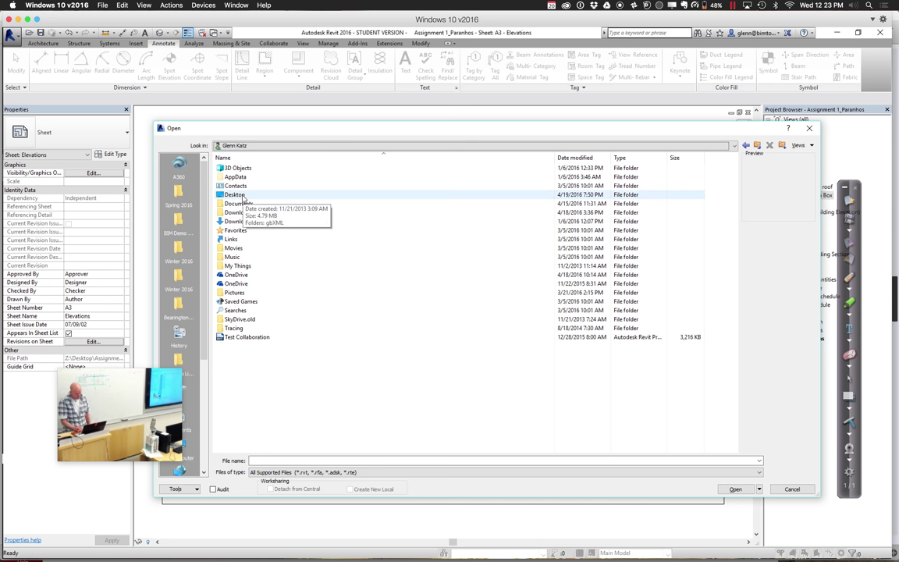
double_click(238, 195)
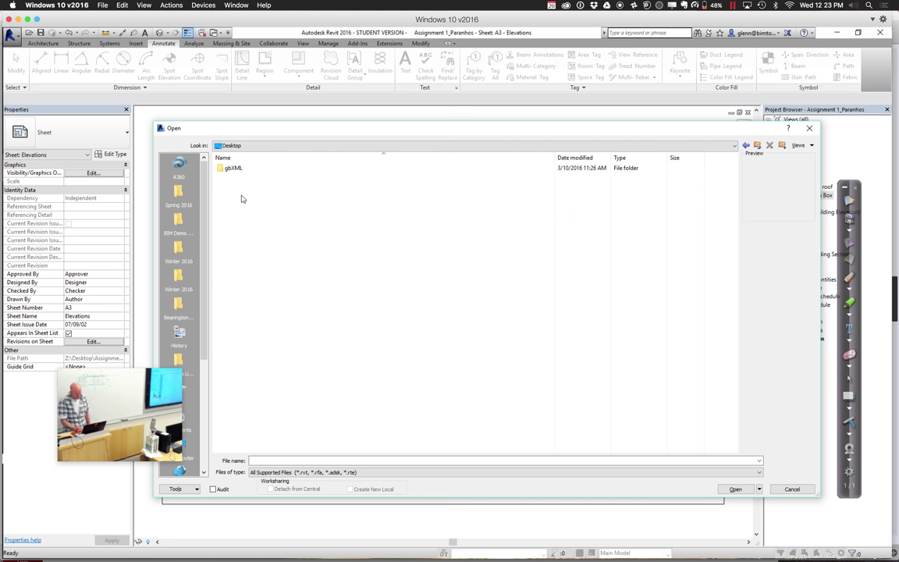
click(223, 146)
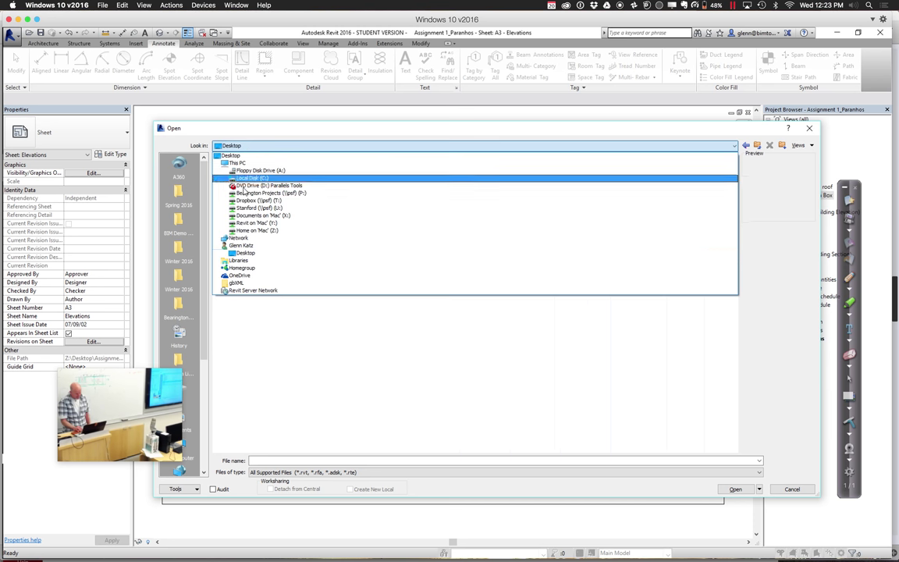
click(248, 230)
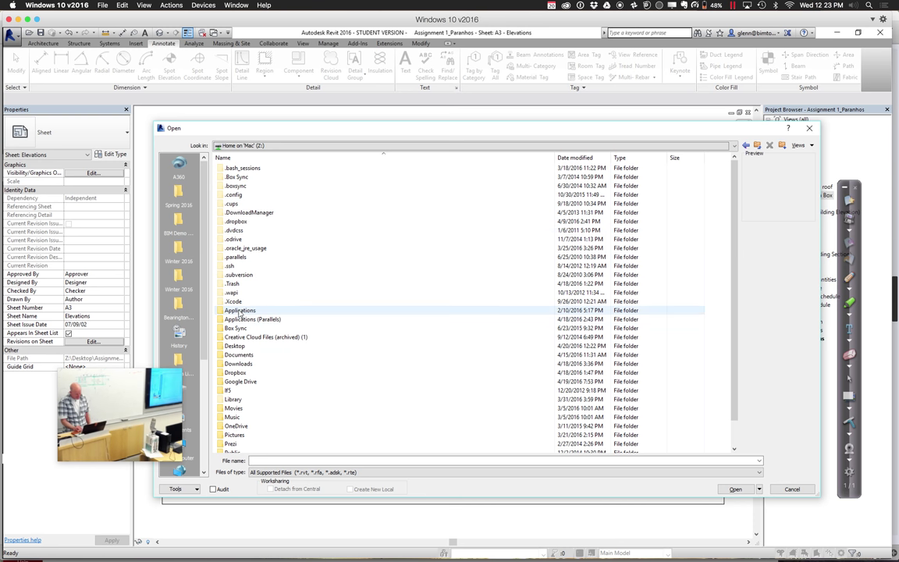
double_click(235, 346)
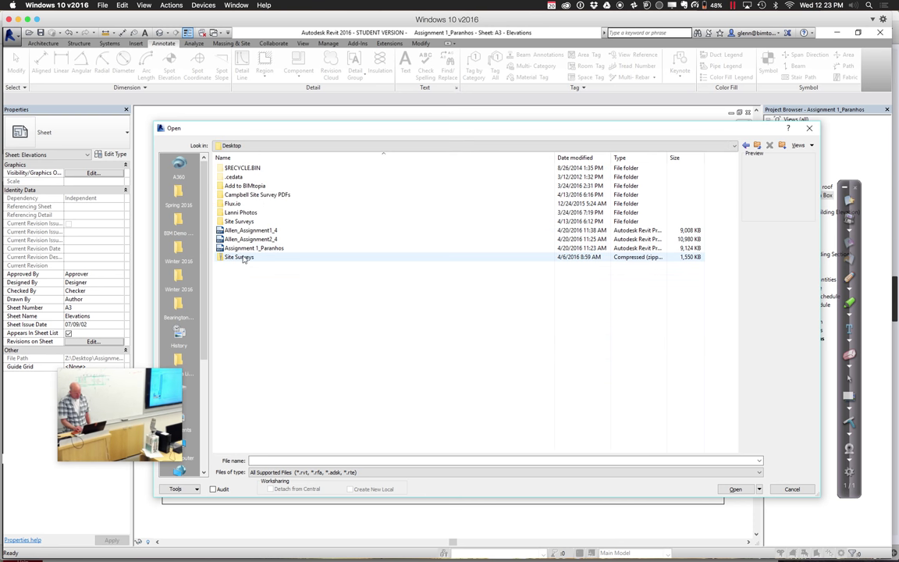
click(251, 231)
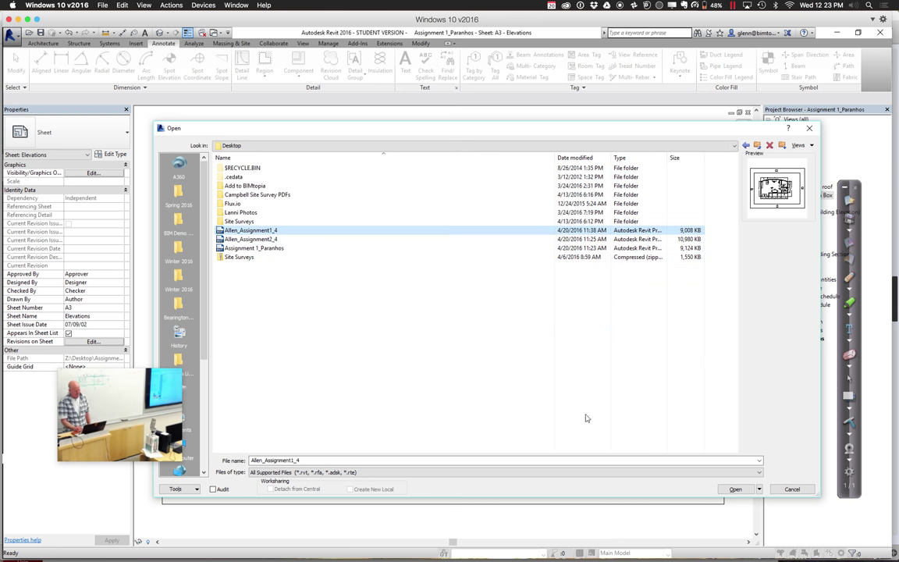
click(735, 488)
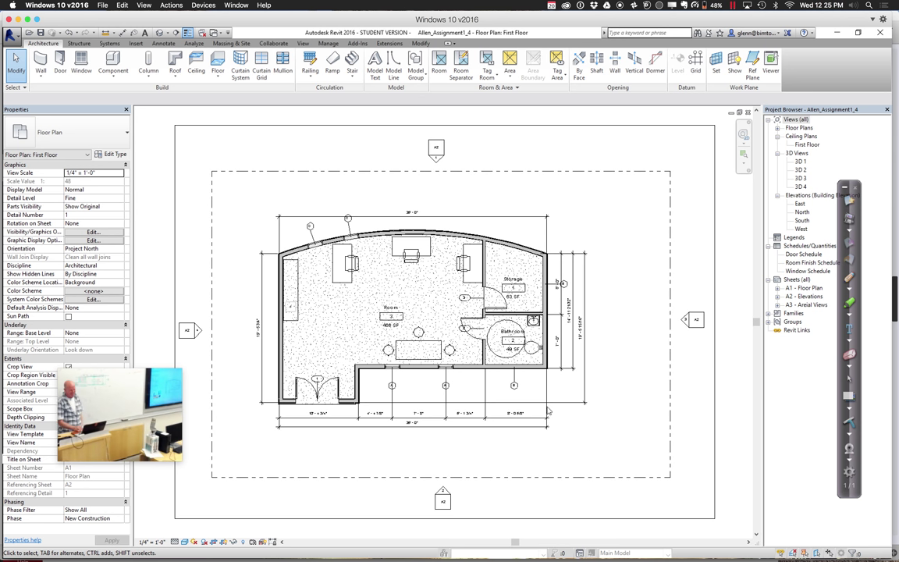
click(169, 44)
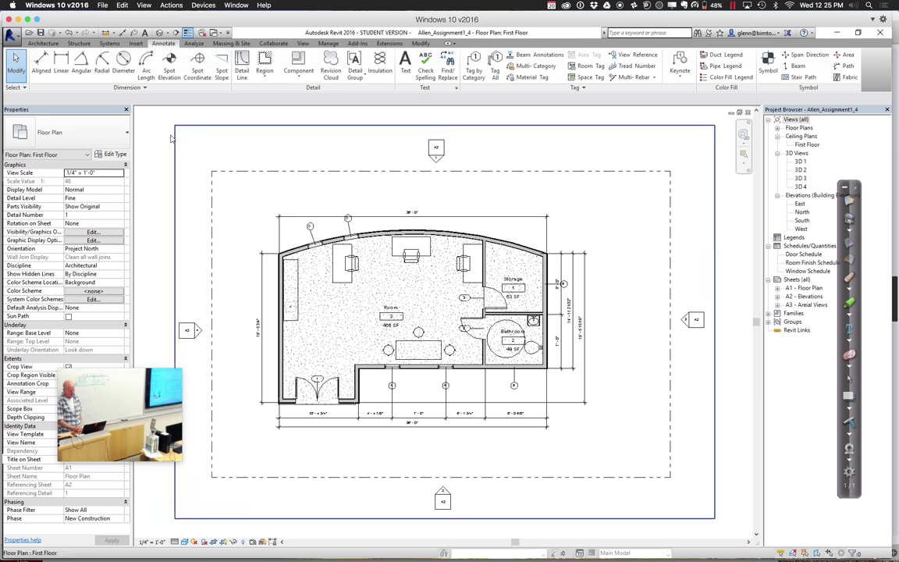
click(102, 64)
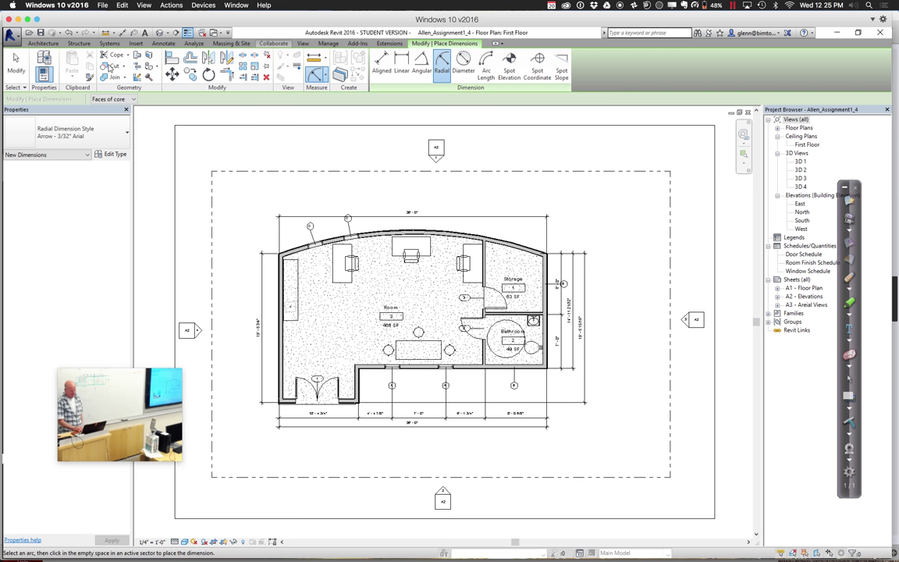
click(164, 43)
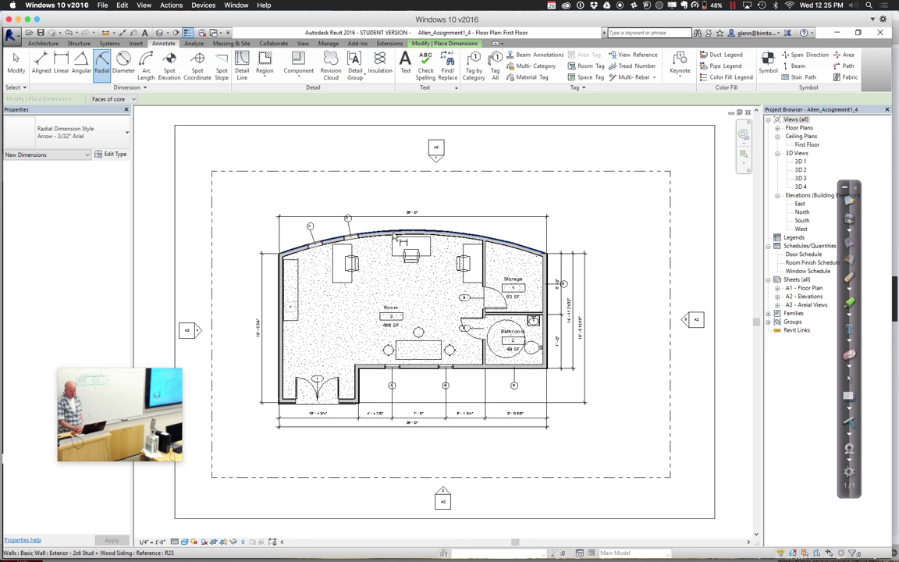
click(394, 237)
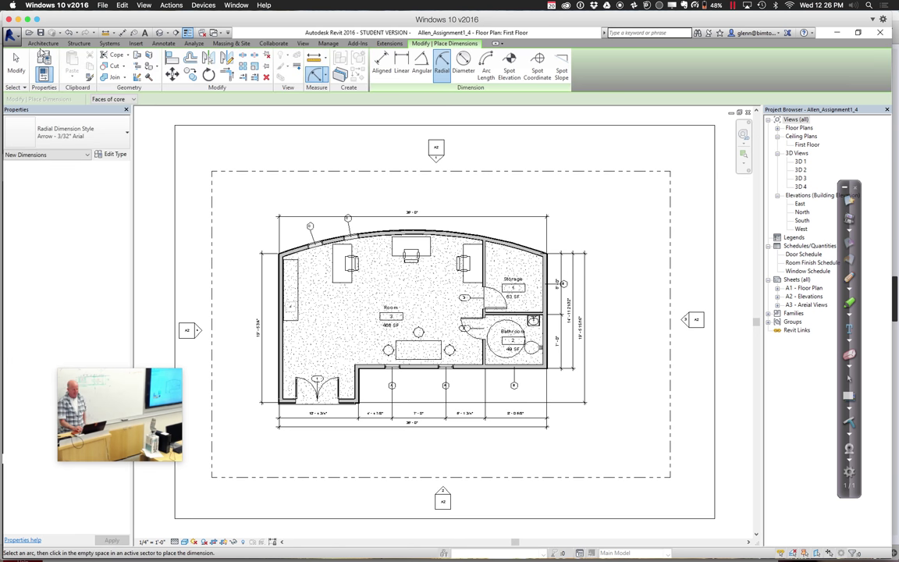
click(16, 67)
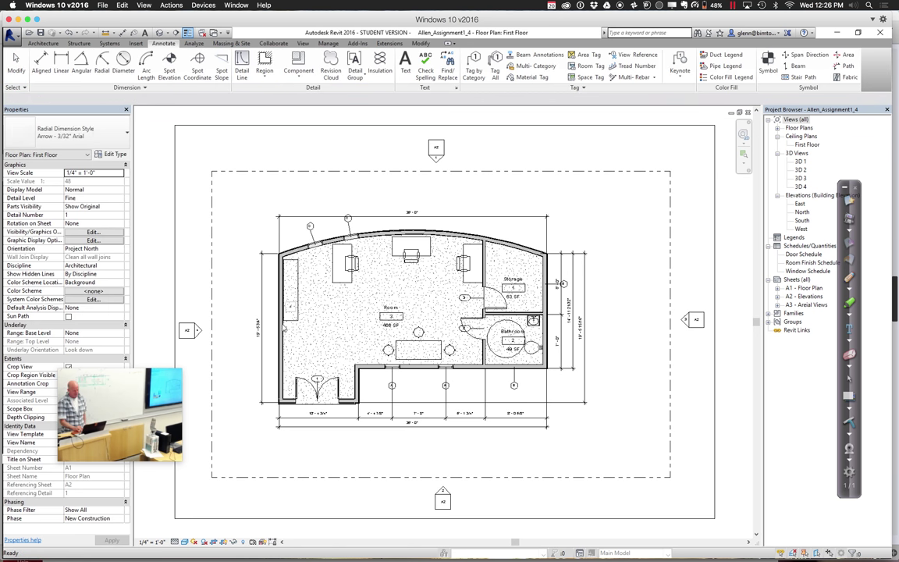
click(263, 288)
right_click(263, 289)
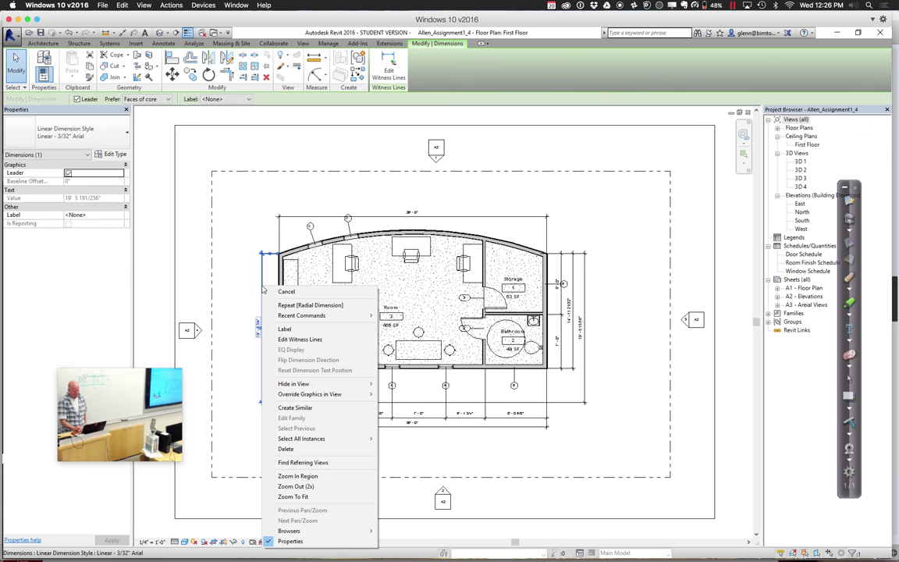
click(313, 340)
key(Escape)
key(Escape)
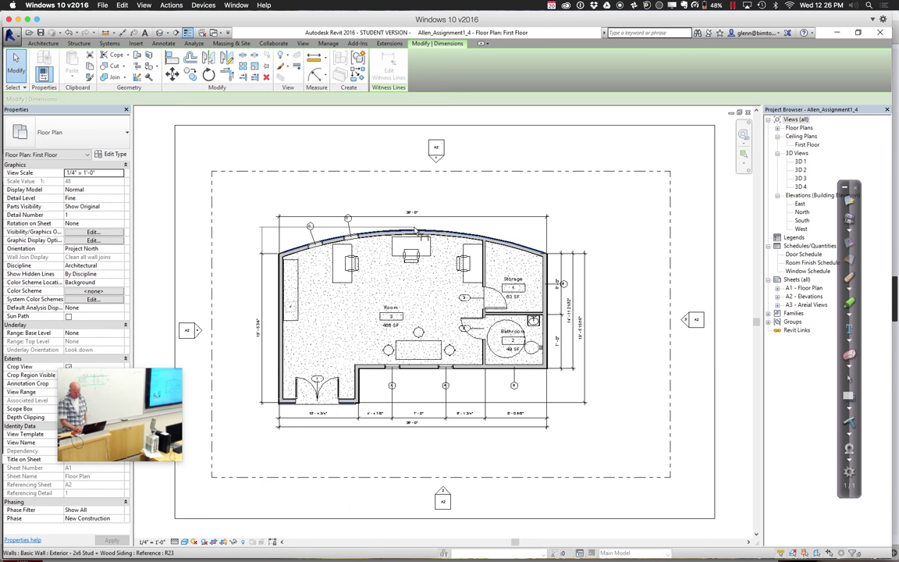
click(414, 234)
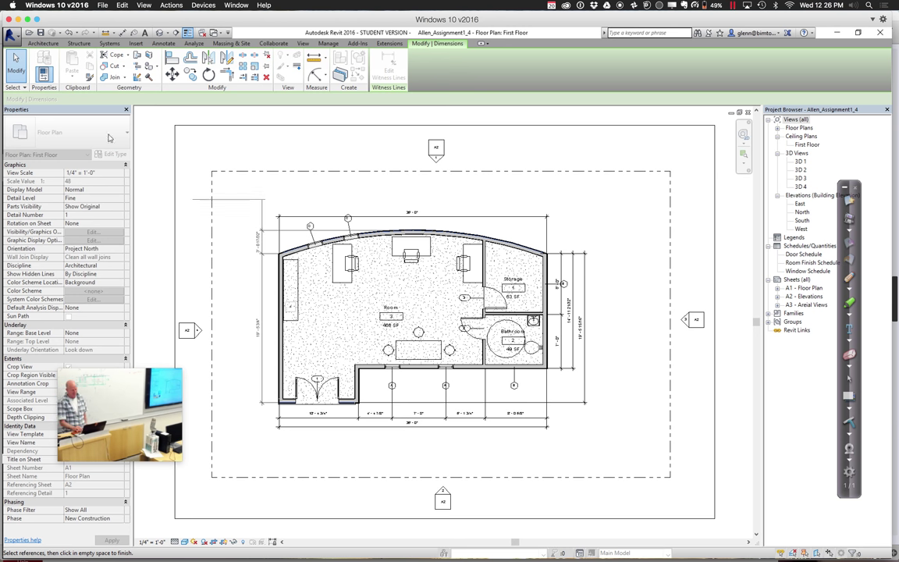
click(24, 72)
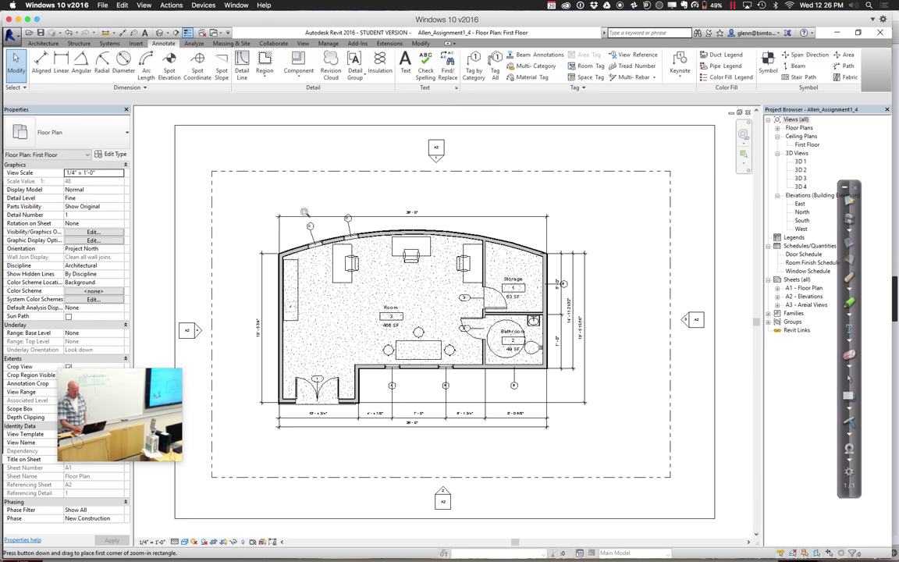
drag(261, 185, 426, 259)
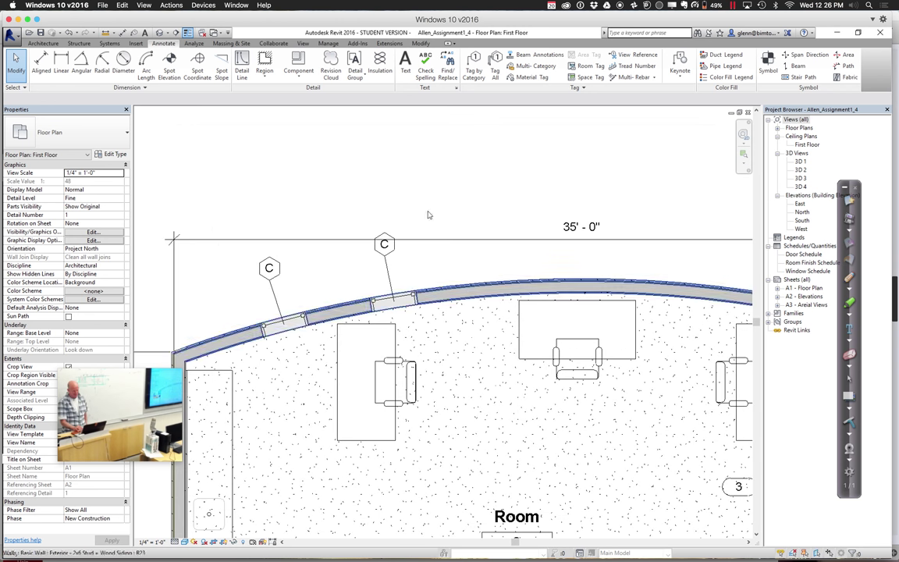
click(241, 62)
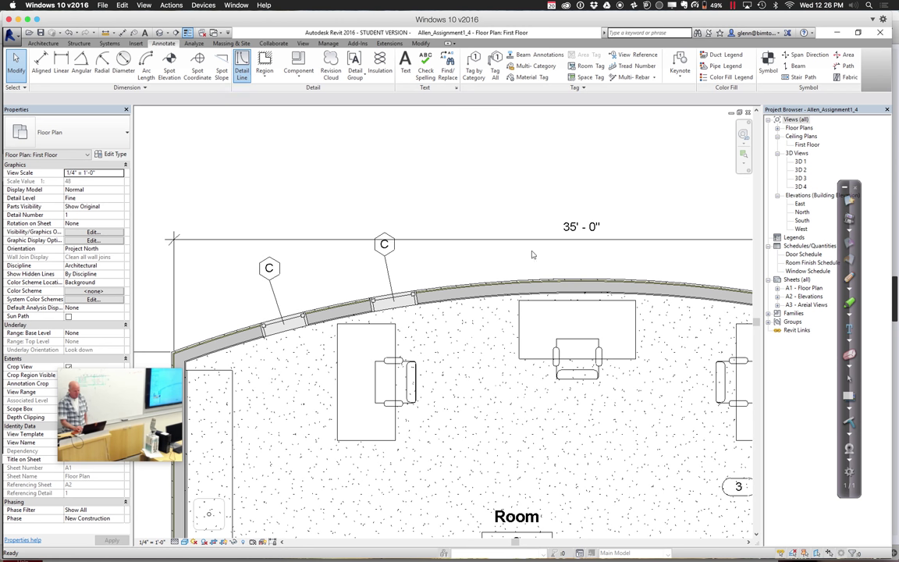
click(579, 281)
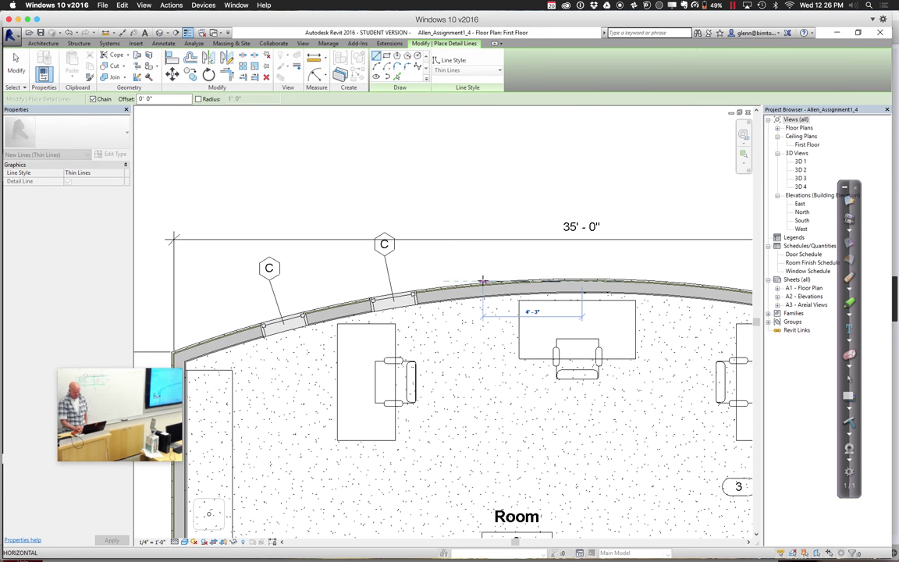
click(483, 281)
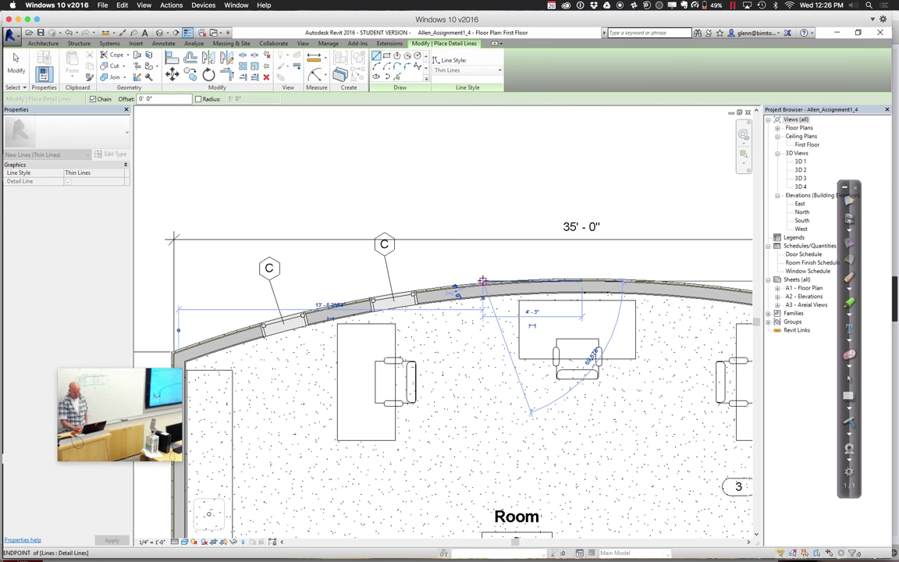
click(17, 71)
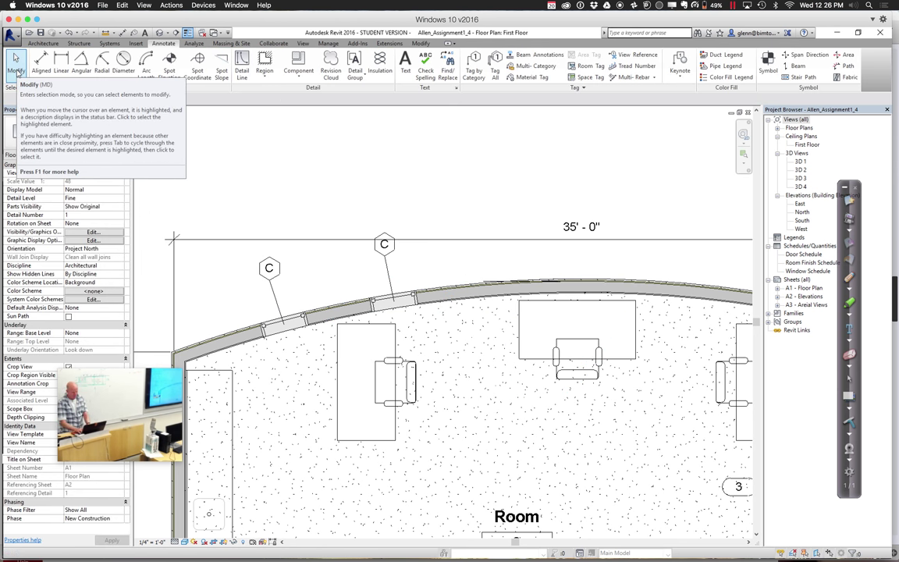
key(z)
key(f)
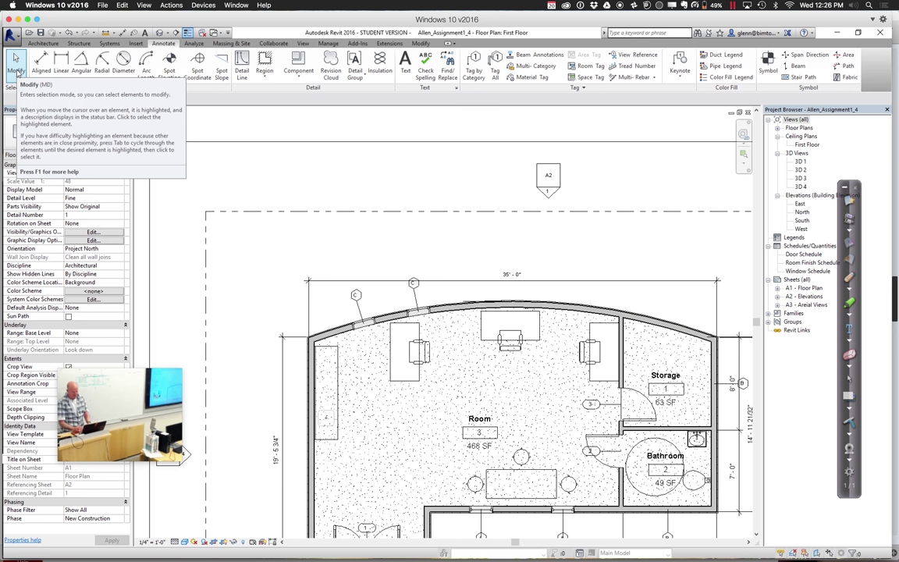
Add a witness line at the curved wall's crown, splitting the left dimension into 3'-0 17/32" and 19'-5 3/4"
click(281, 378)
right_click(281, 376)
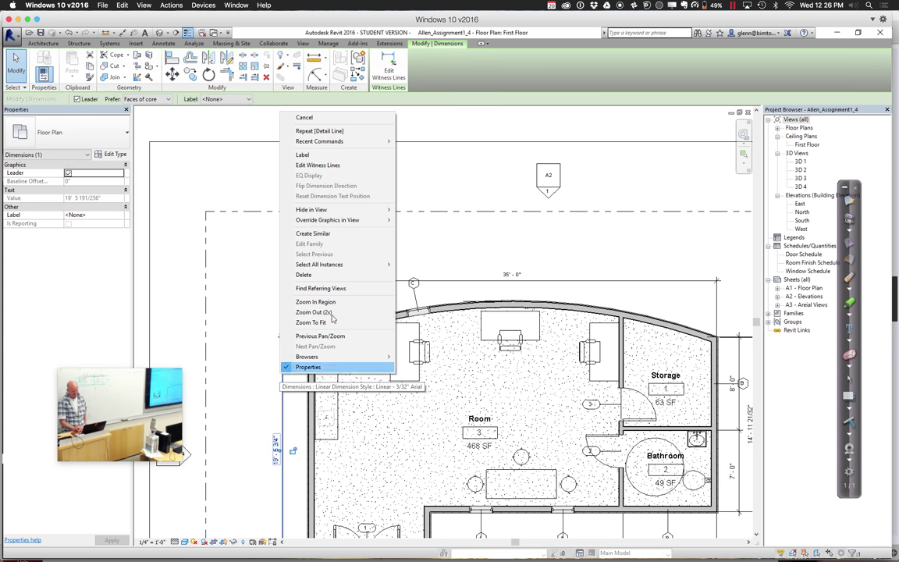
click(336, 165)
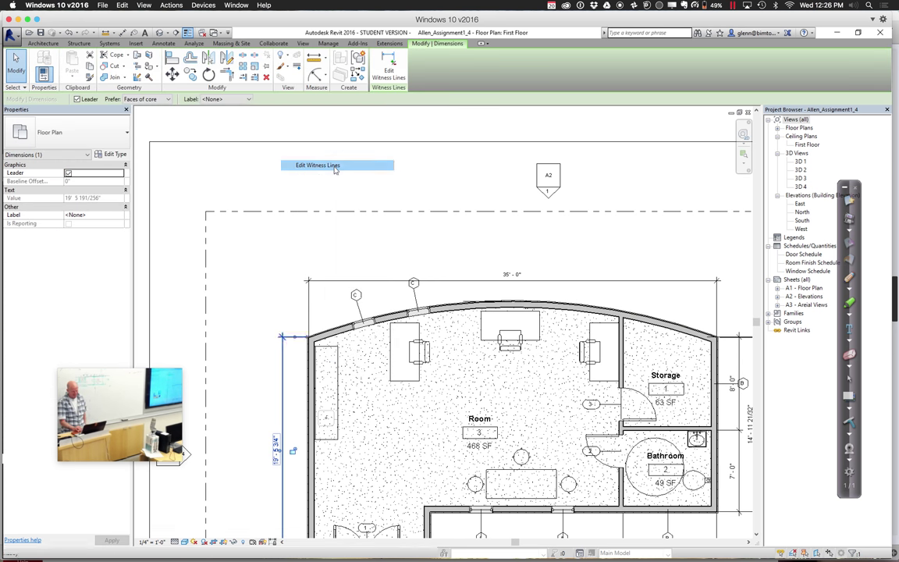
click(467, 305)
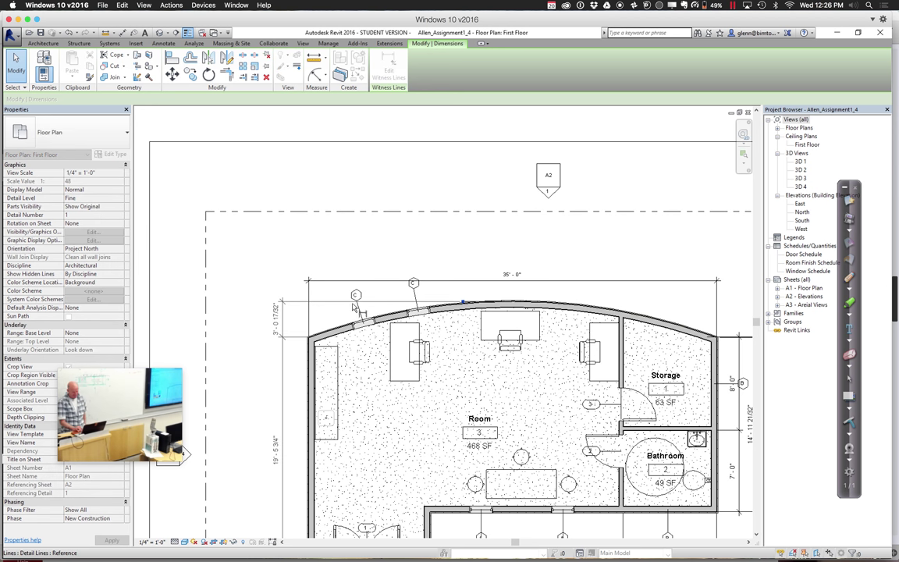
click(250, 257)
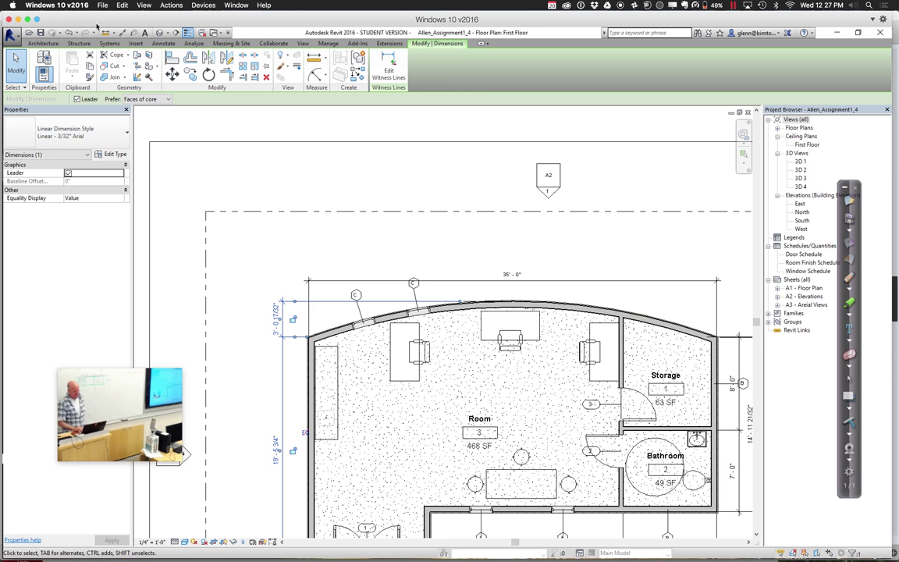
click(165, 44)
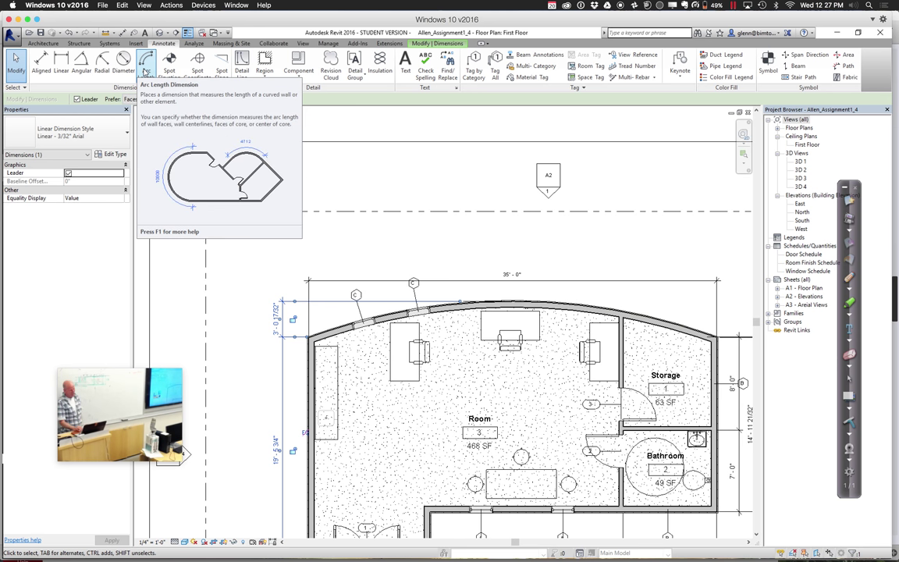
Dimension the curved wall's arc lengths from the left window and both wall ends: 4'-11 25/32", 4'-10 1/32", 26'-1 19/32"
click(145, 70)
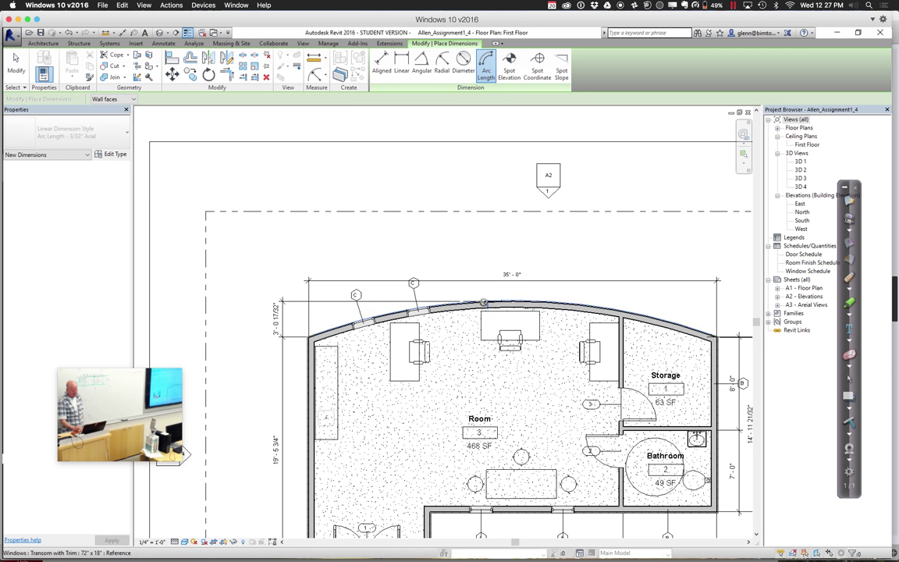
click(485, 306)
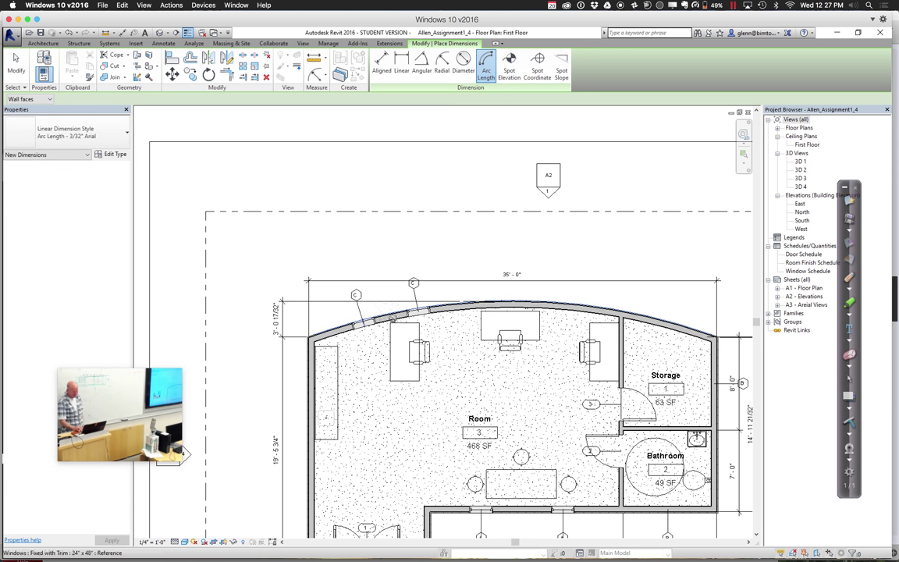
click(420, 311)
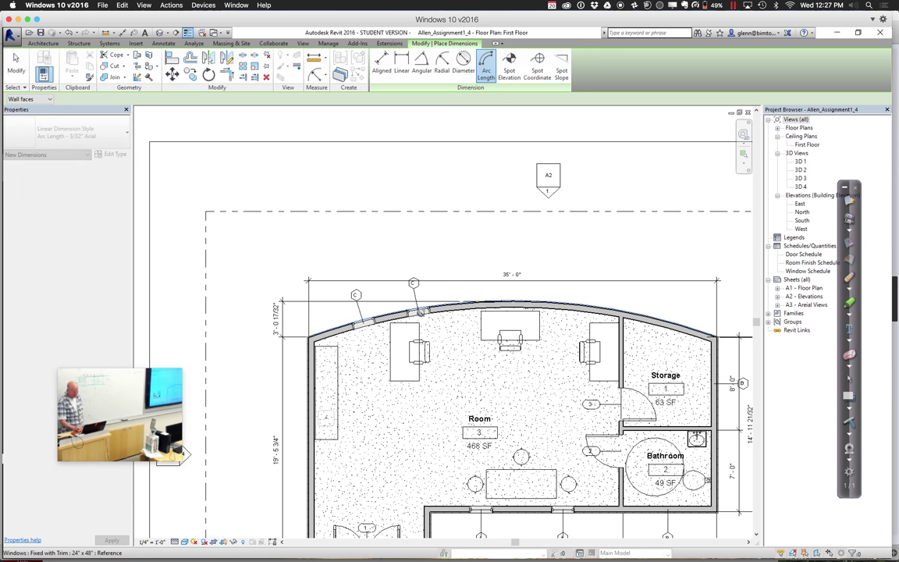
click(367, 328)
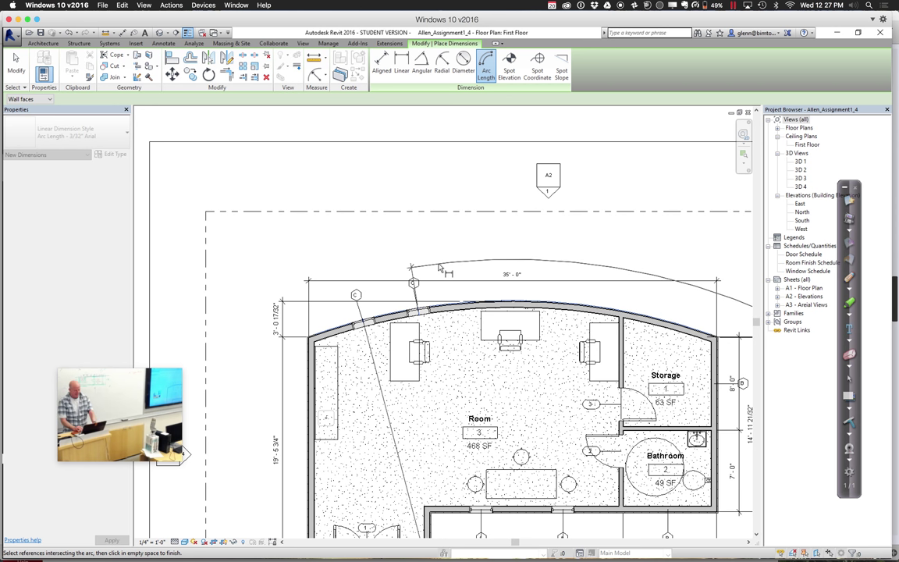
key(Escape)
click(486, 66)
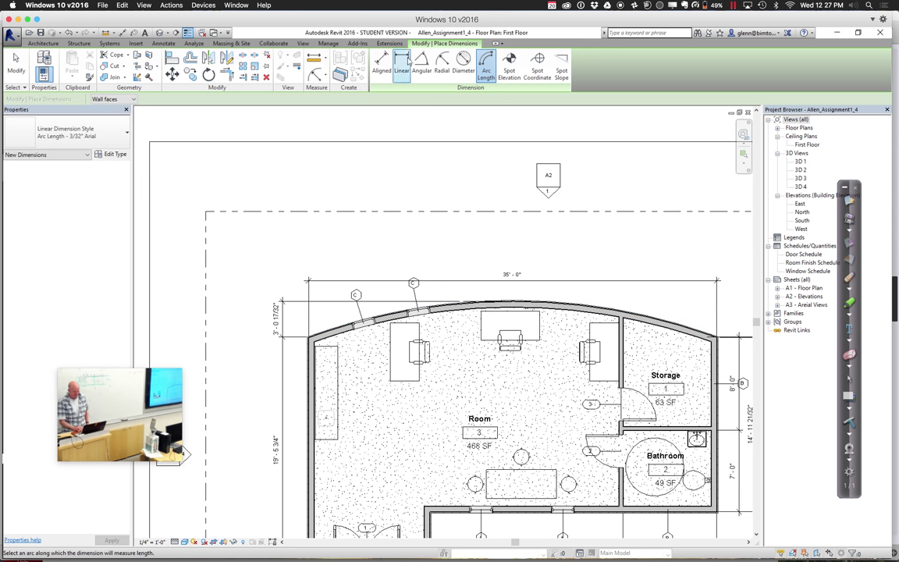
click(459, 303)
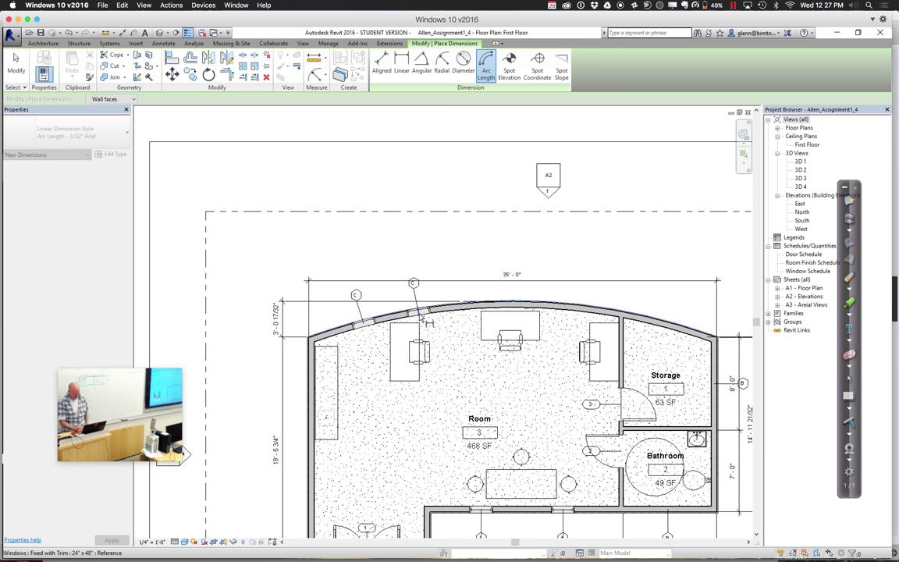
click(363, 313)
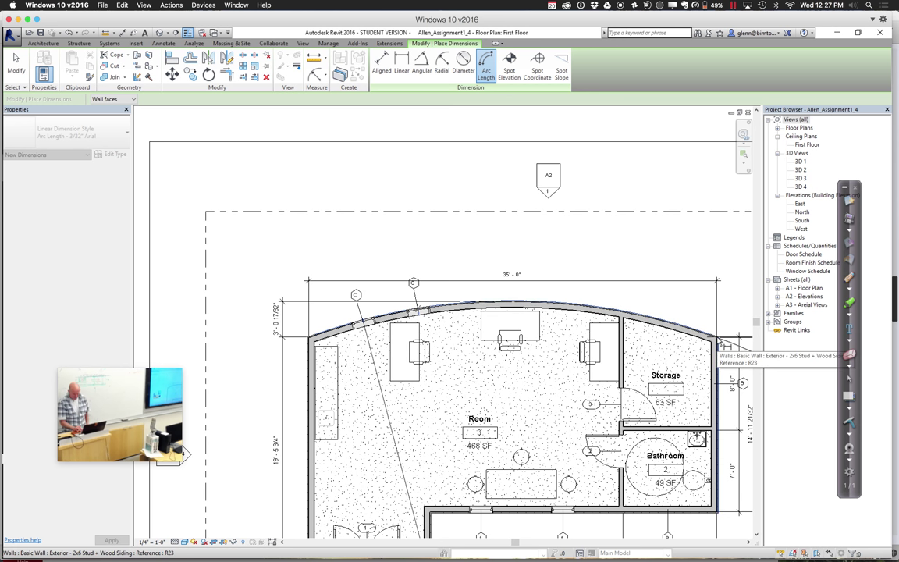
click(719, 342)
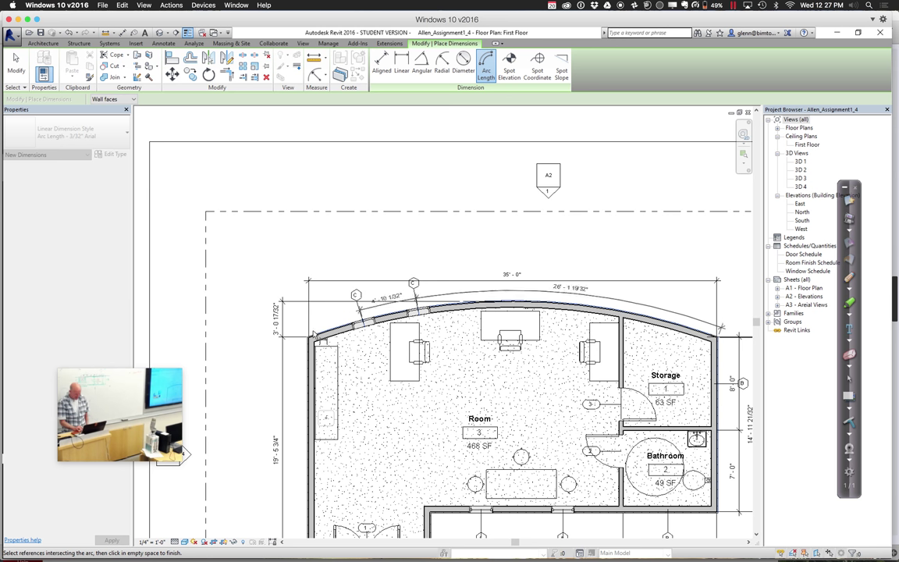
click(314, 335)
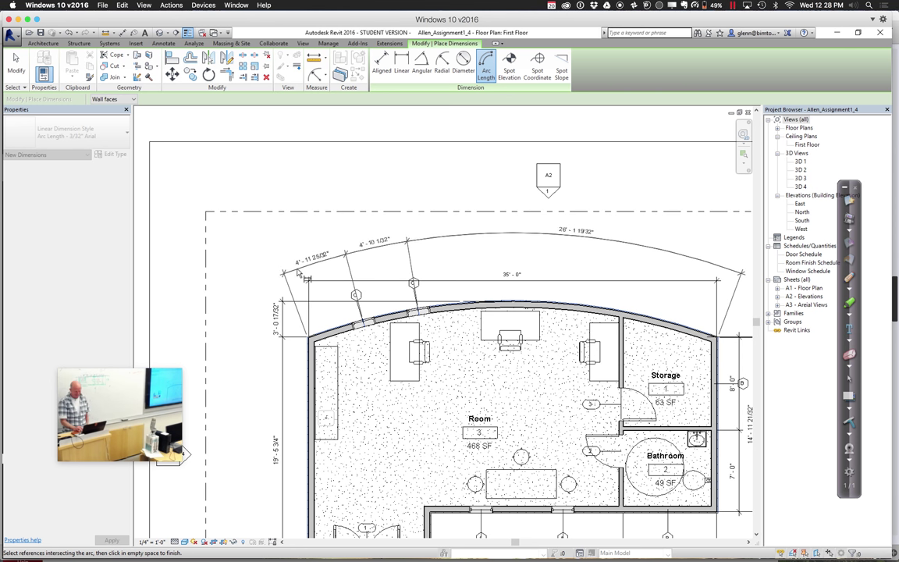
click(296, 269)
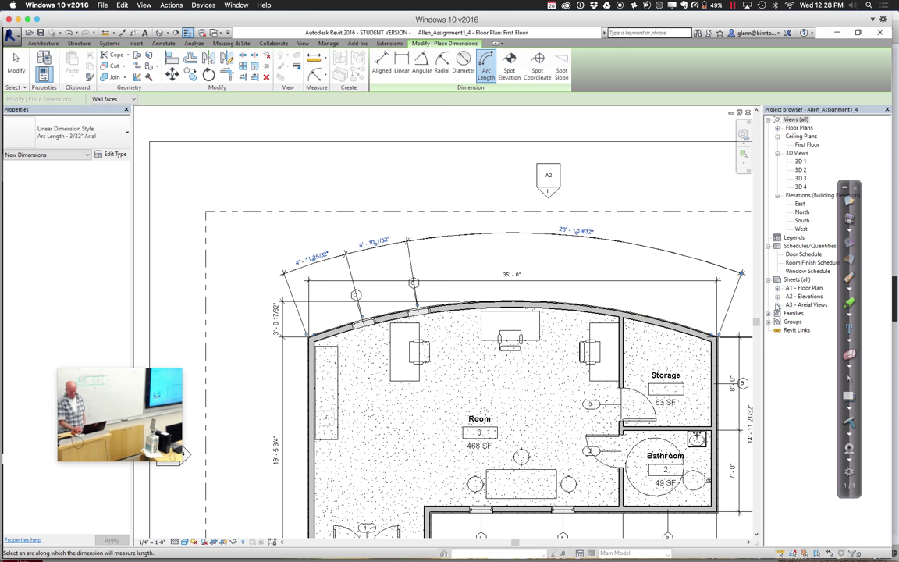
Switch from the North elevation to the First Floor plan view
double_click(803, 213)
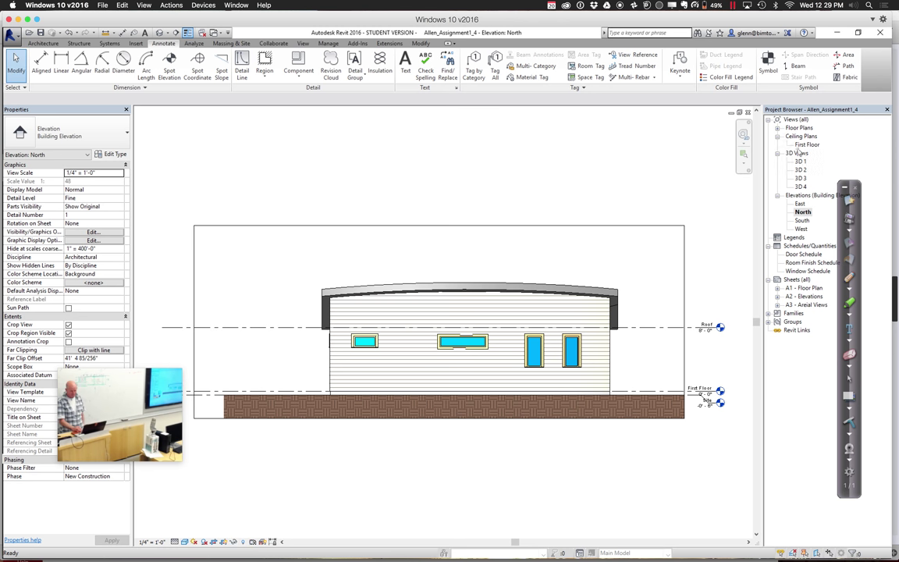
double_click(791, 128)
double_click(807, 137)
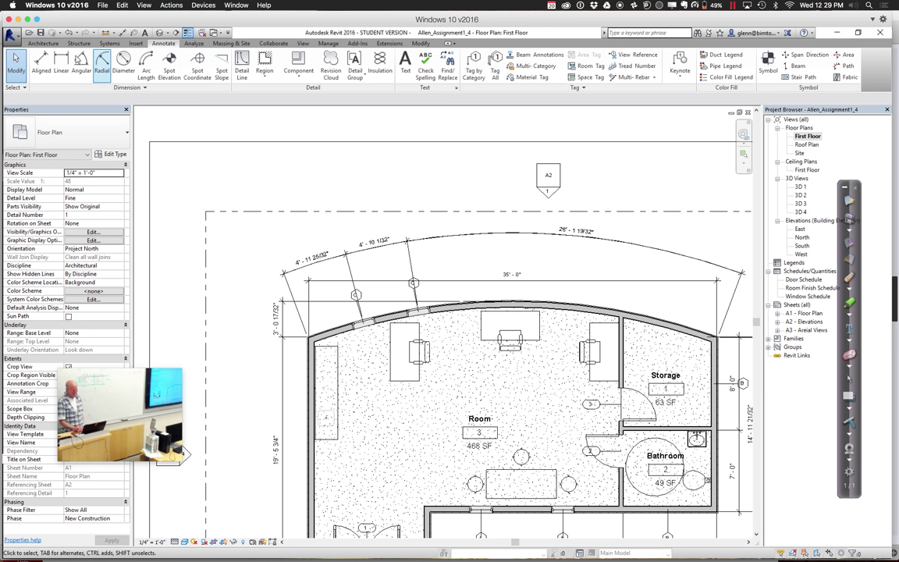
click(43, 43)
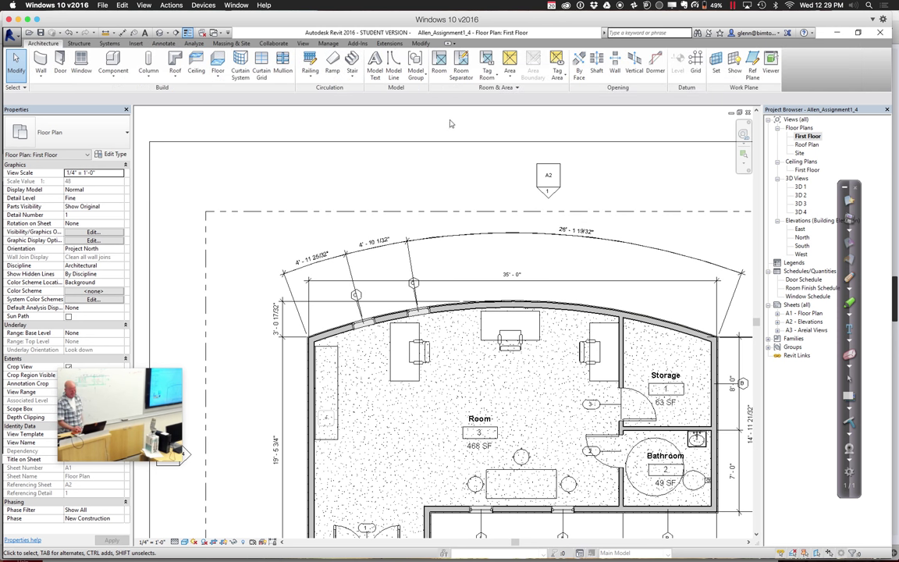
Draw an 8'-6" by 7'-6" rectangle of walls northwest of the house
click(39, 75)
click(43, 88)
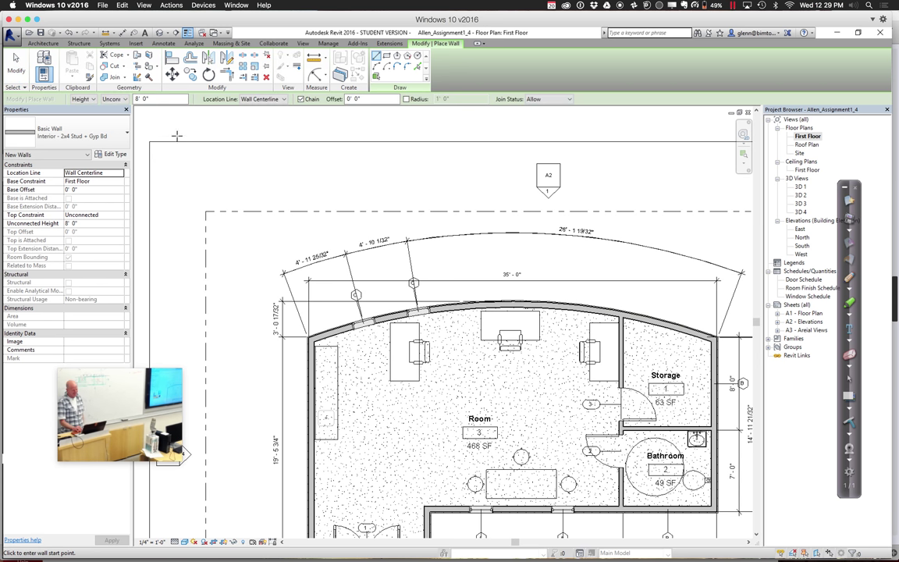
click(387, 55)
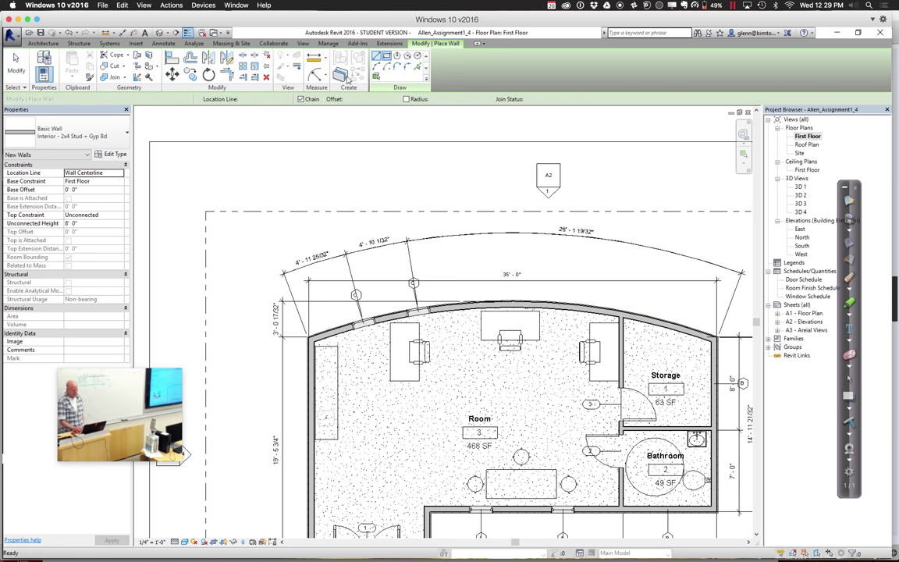
click(185, 163)
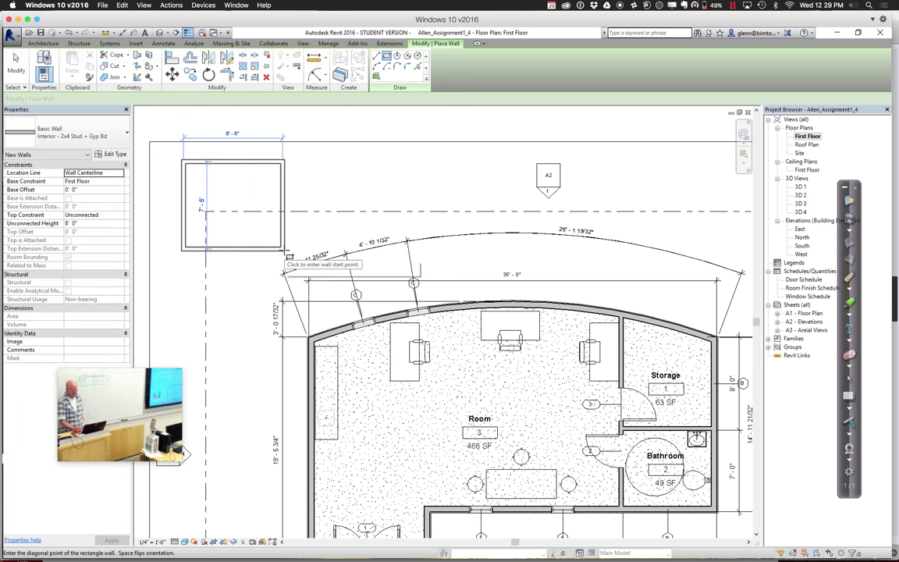
click(284, 250)
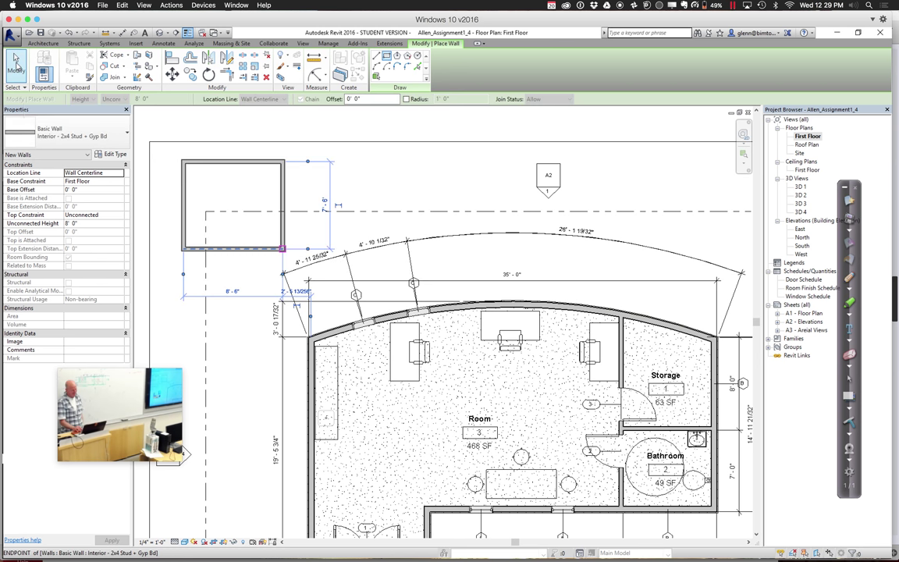
click(16, 61)
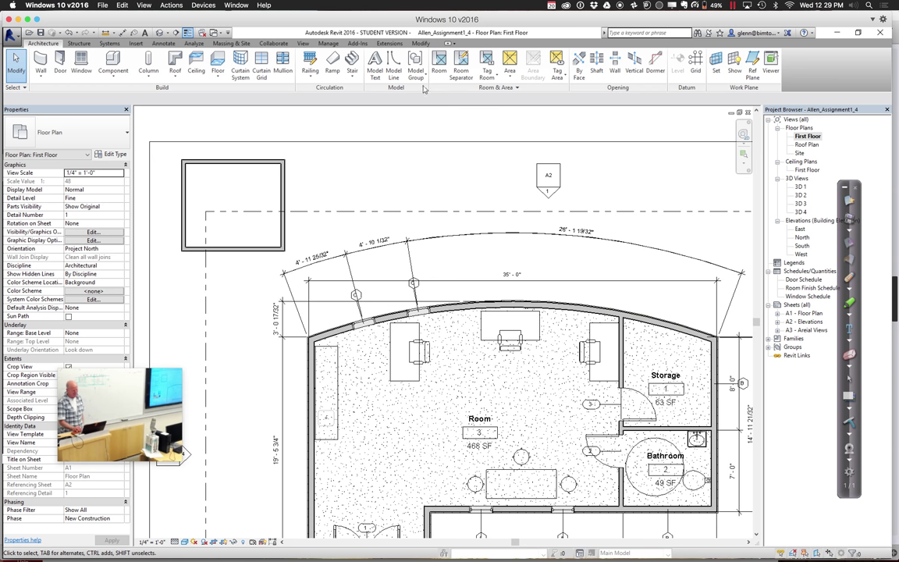
Place room 4 inside the enclosure, keeping its Room Tag With Area showing 58 SF
click(440, 65)
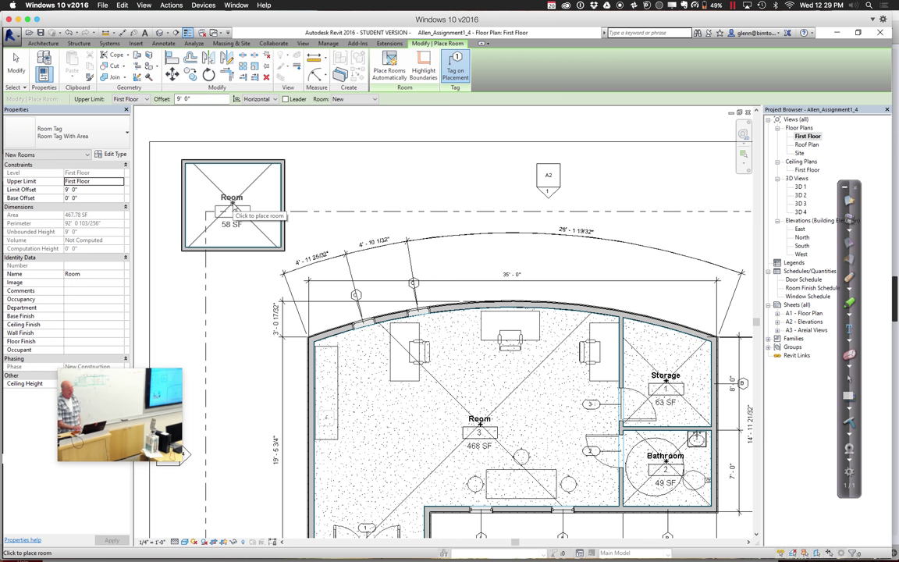
click(232, 202)
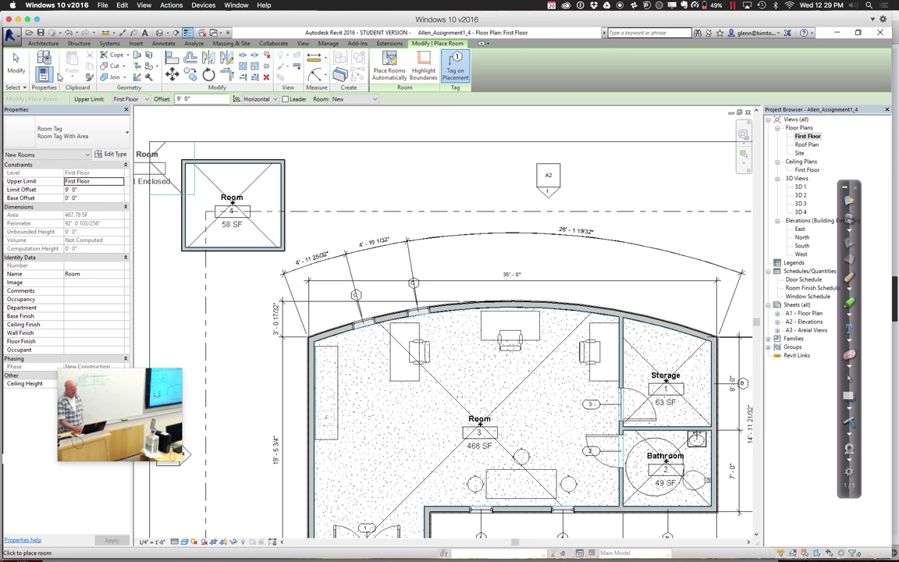
click(16, 67)
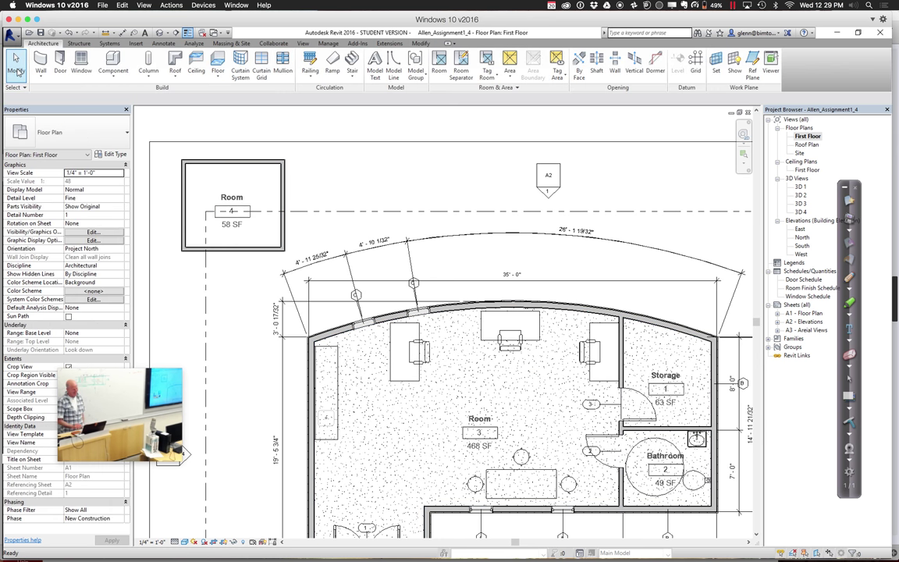
click(229, 226)
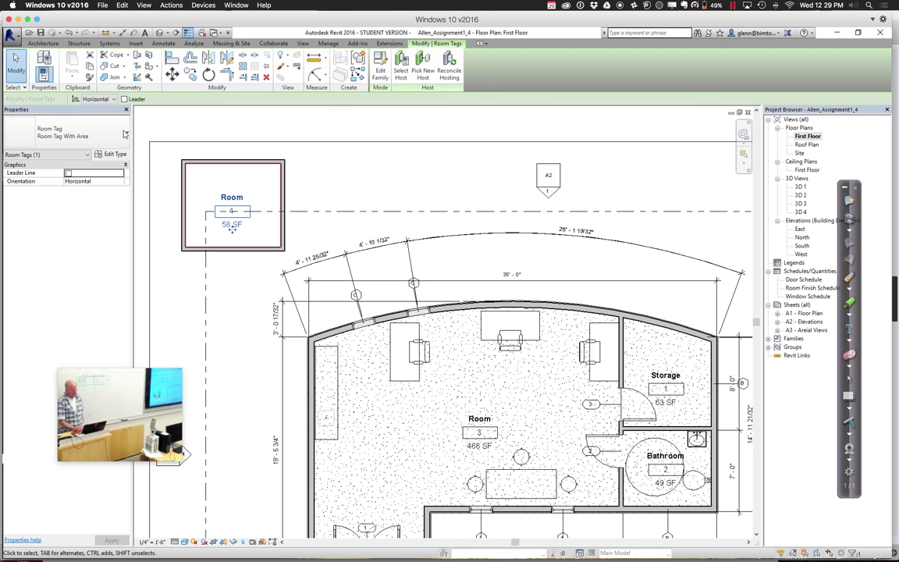
click(116, 133)
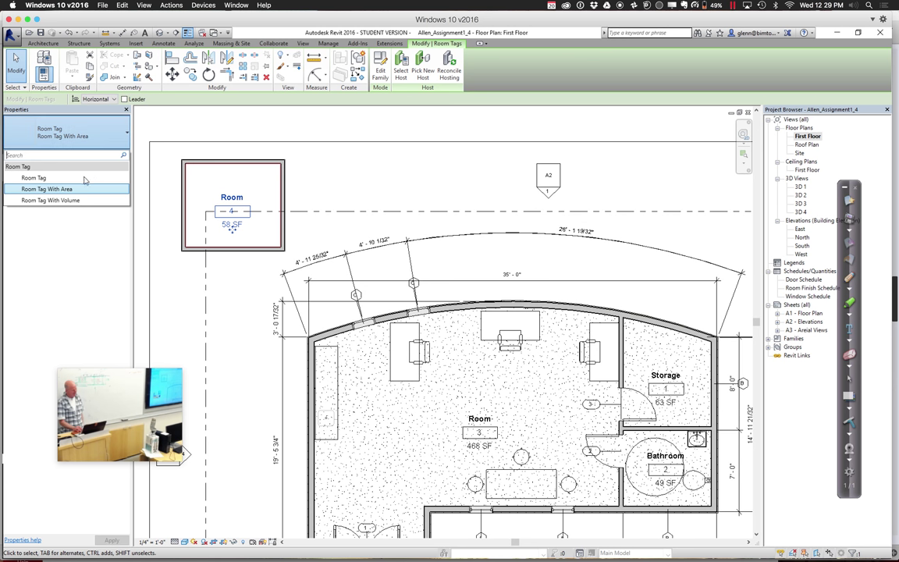
click(78, 178)
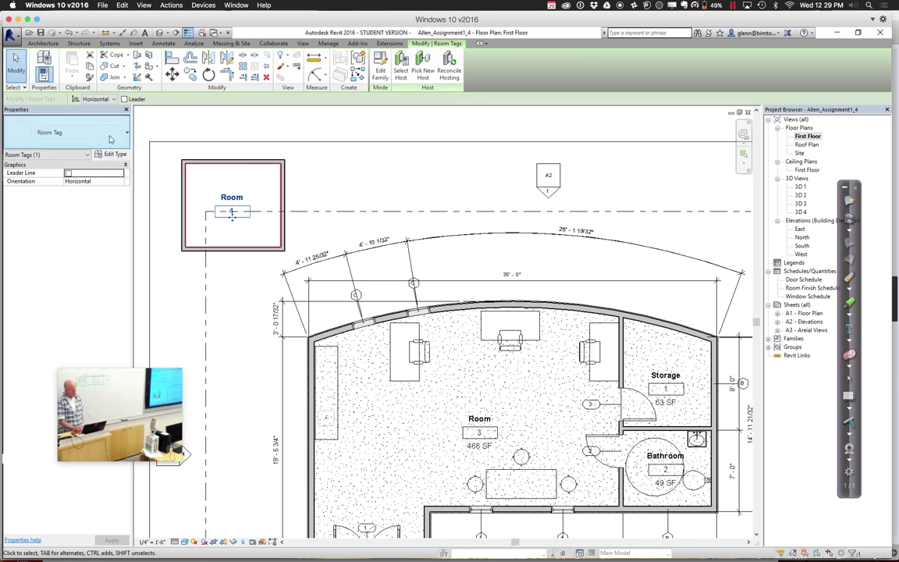
click(70, 133)
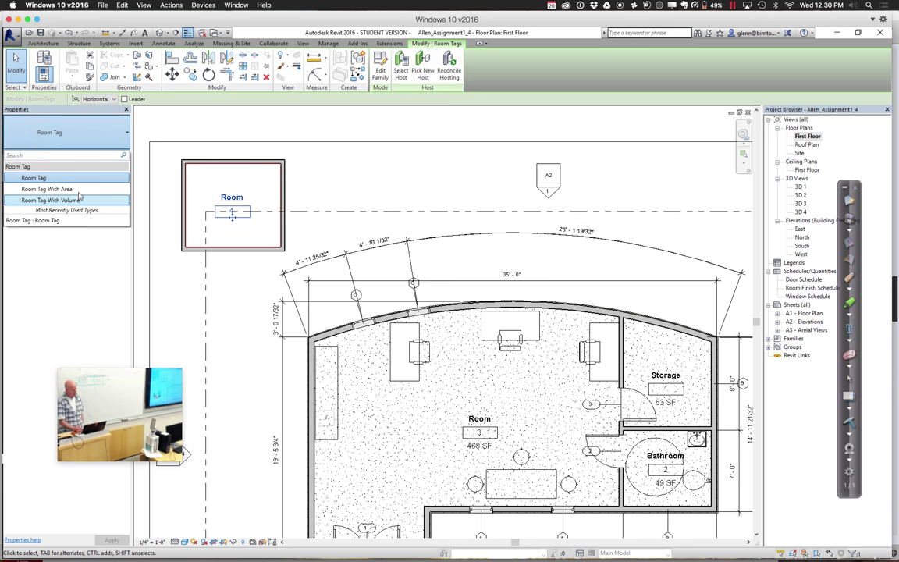
click(72, 188)
key(Escape)
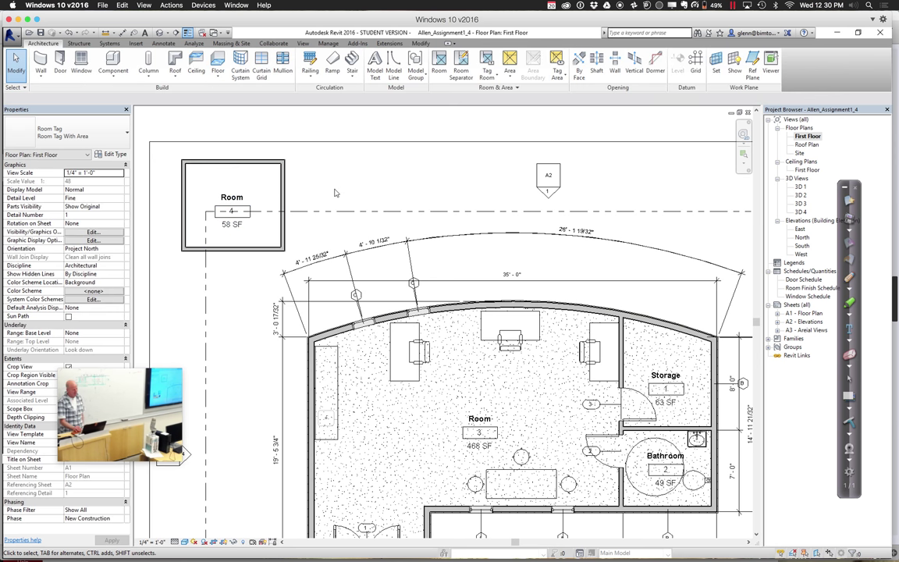
Drag room 4's east wall right to enlarge the room to 97 SF
click(285, 195)
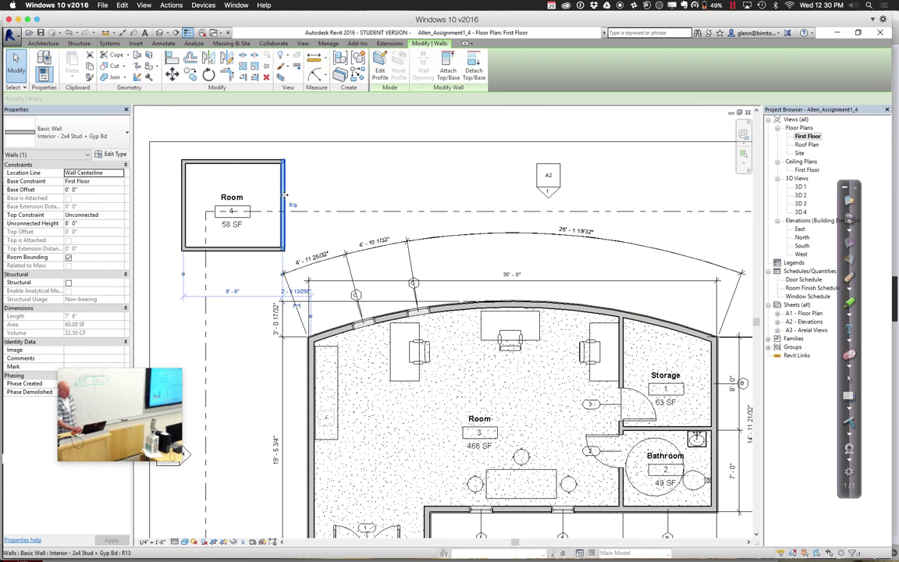
drag(285, 195, 348, 201)
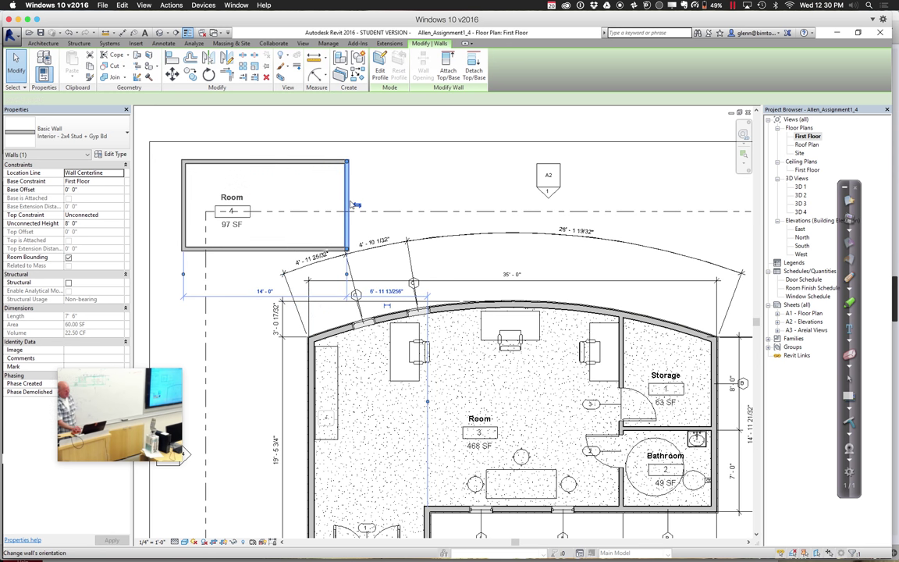
click(382, 196)
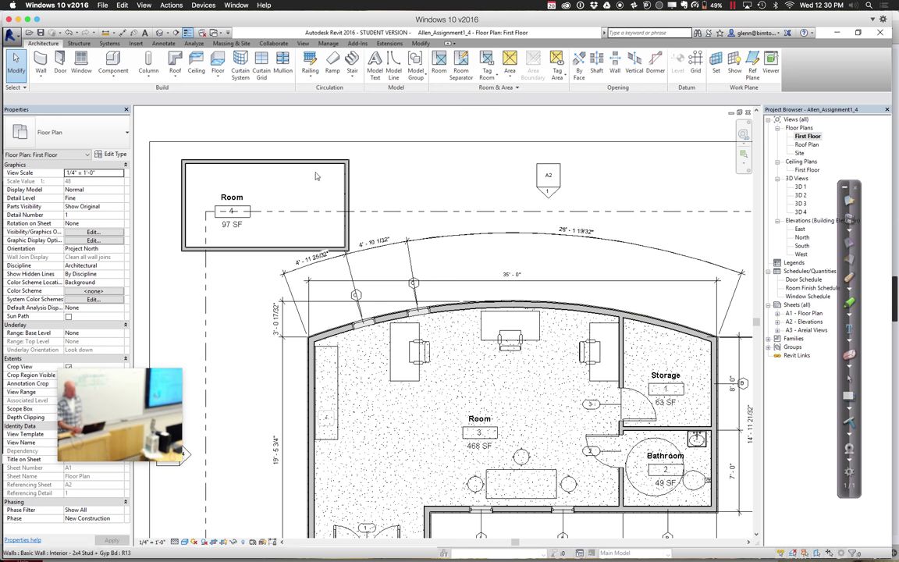
Rename room 4 to Storage Shed and open the Room Finish Schedule
double_click(226, 197)
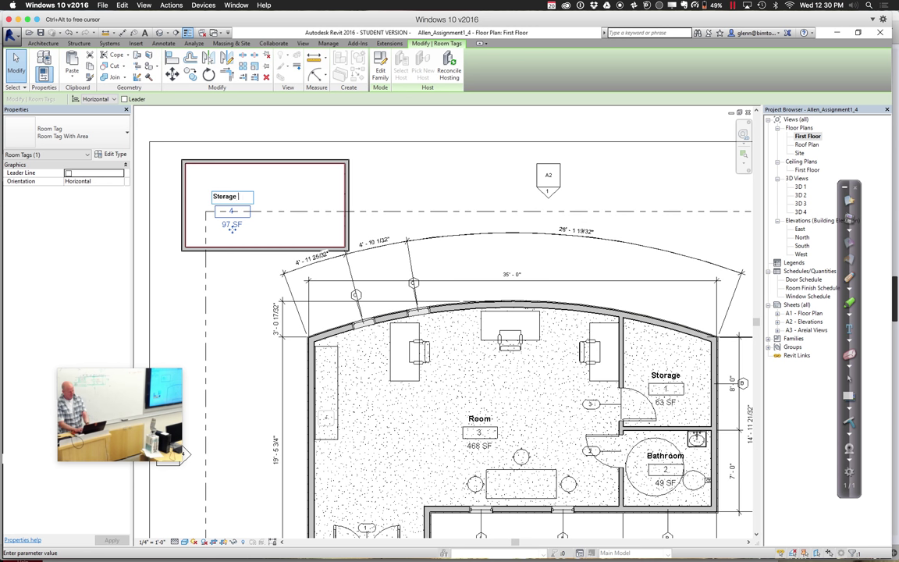
click(401, 193)
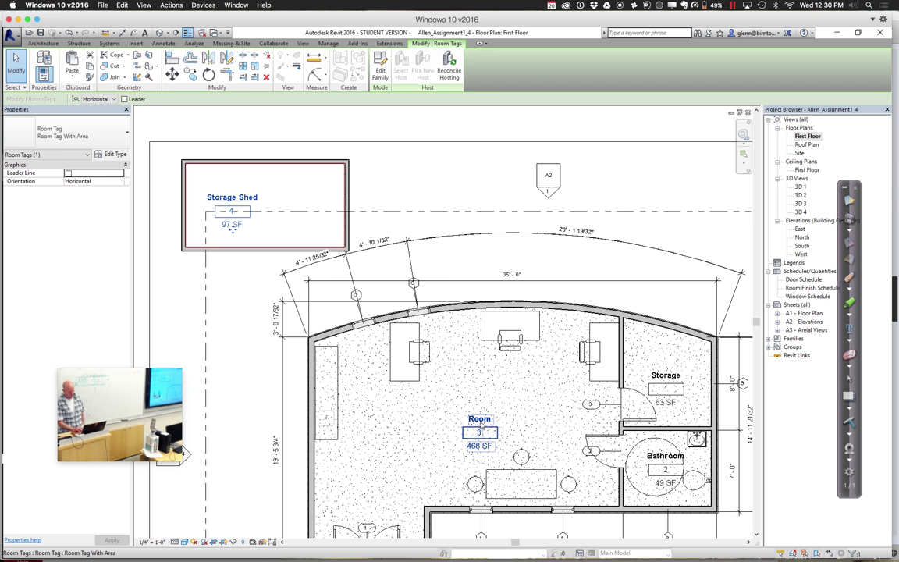
double_click(807, 288)
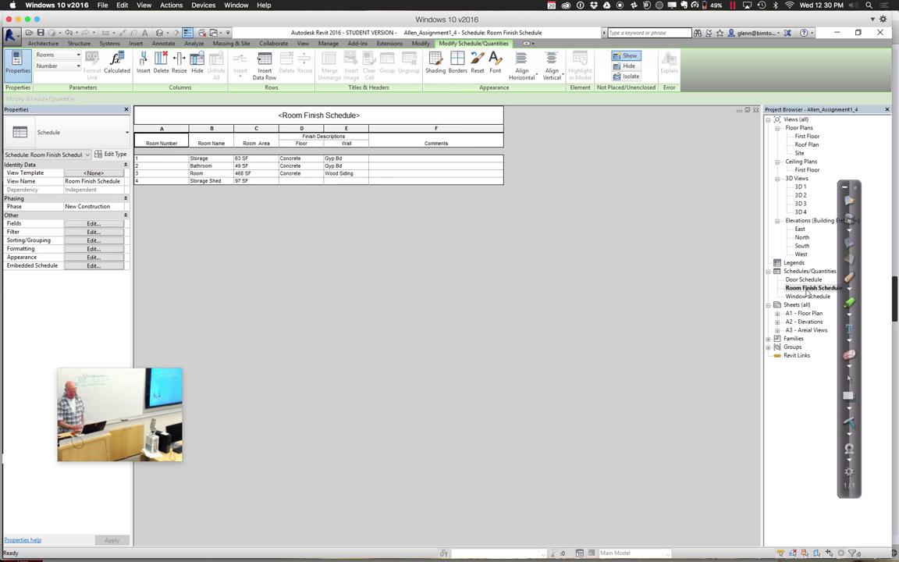
Look over the First Floor plan and East, North and South elevations, ending in North elevation
double_click(807, 137)
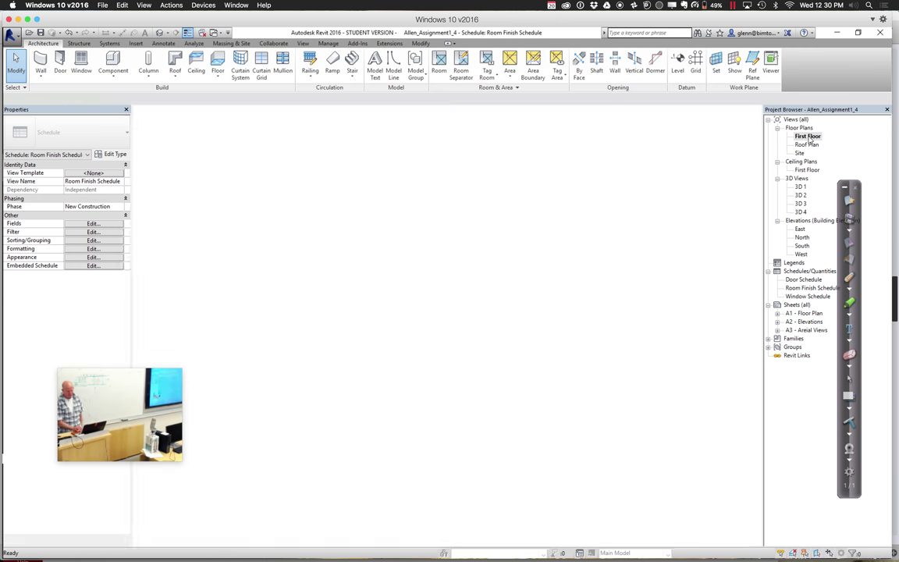
double_click(800, 230)
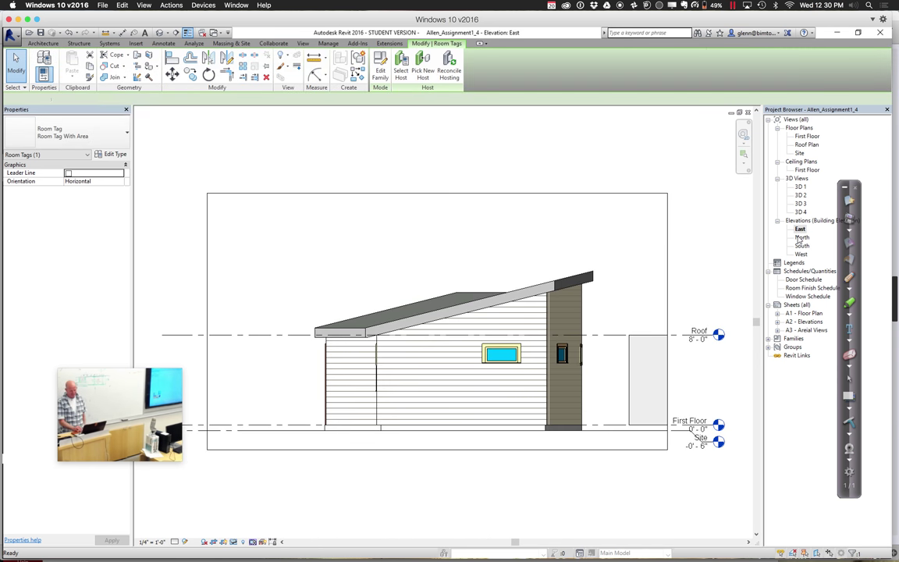
double_click(799, 238)
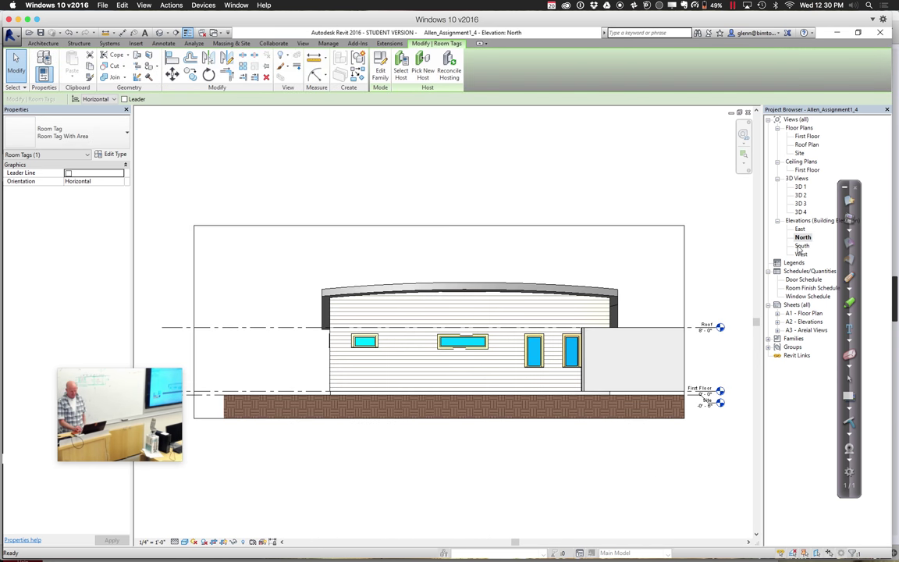
double_click(801, 245)
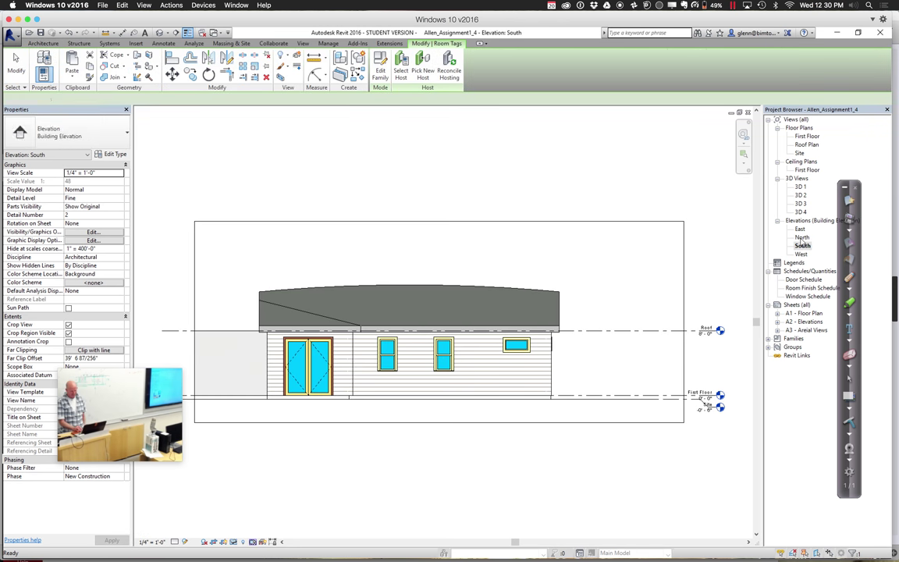
double_click(802, 238)
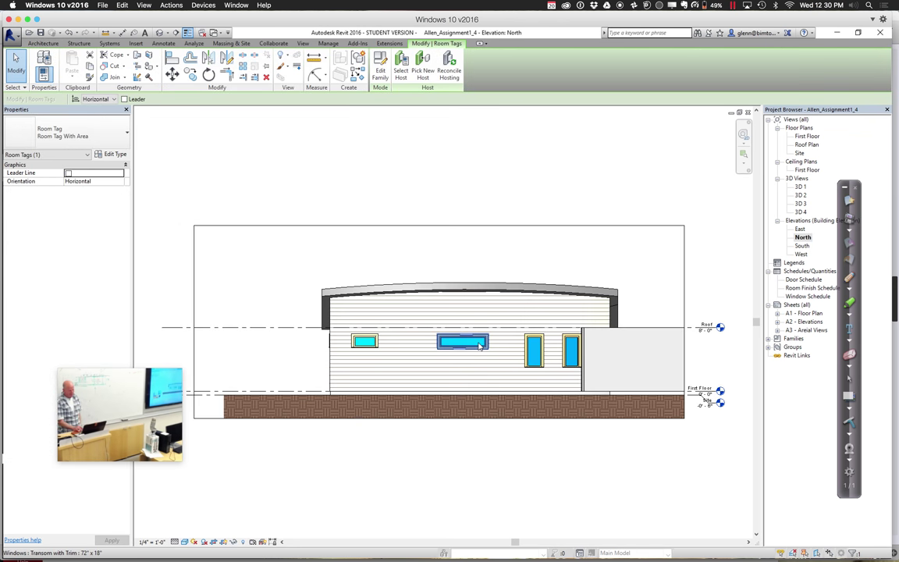
Tab-select the storage shed's chain of walls in North elevation and delete it
key(Tab)
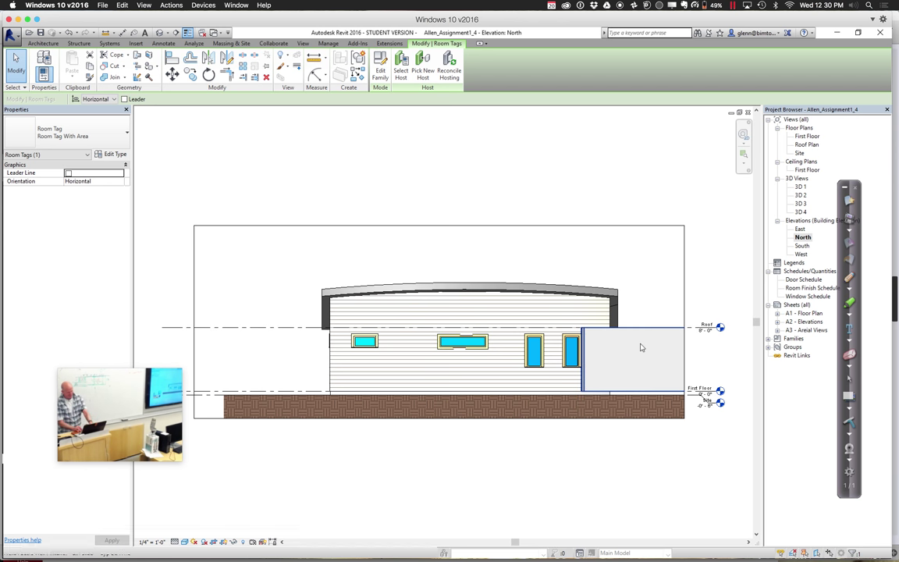
click(641, 347)
key(Delete)
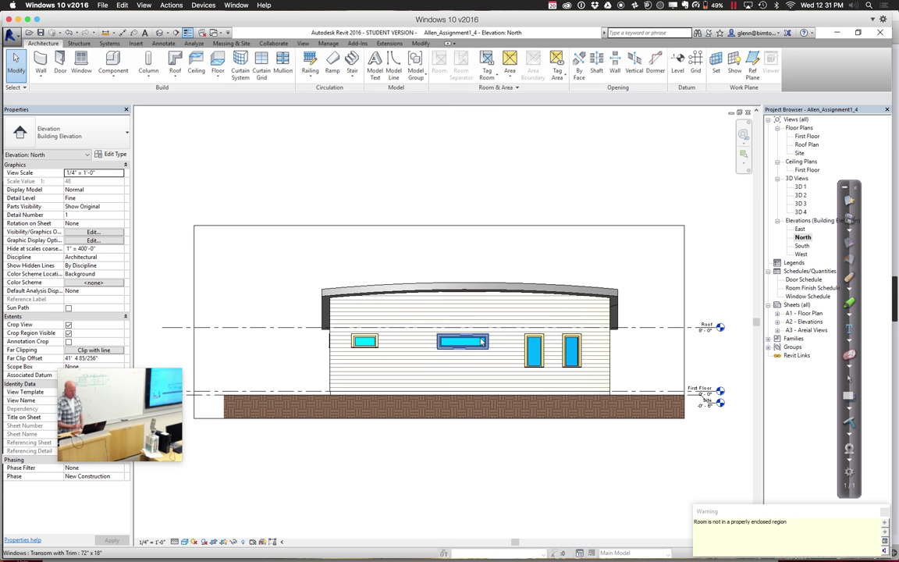
In the First Floor plan, delete the Storage Shed's top and left walls
double_click(802, 137)
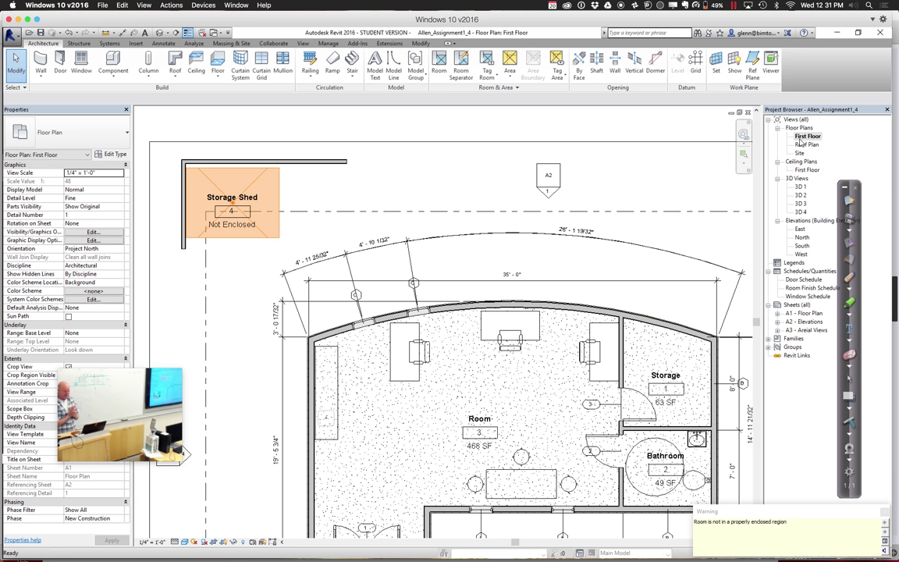
click(306, 164)
key(Delete)
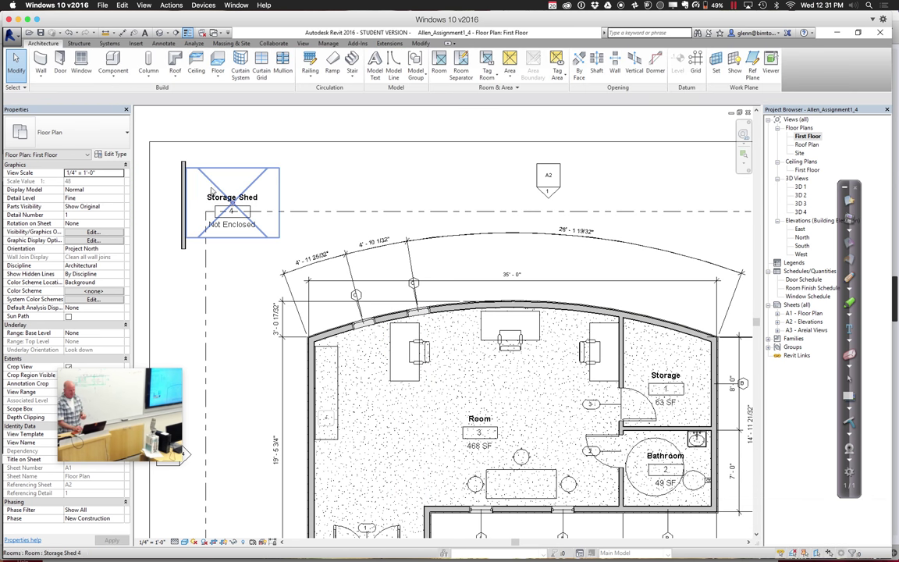
click(185, 195)
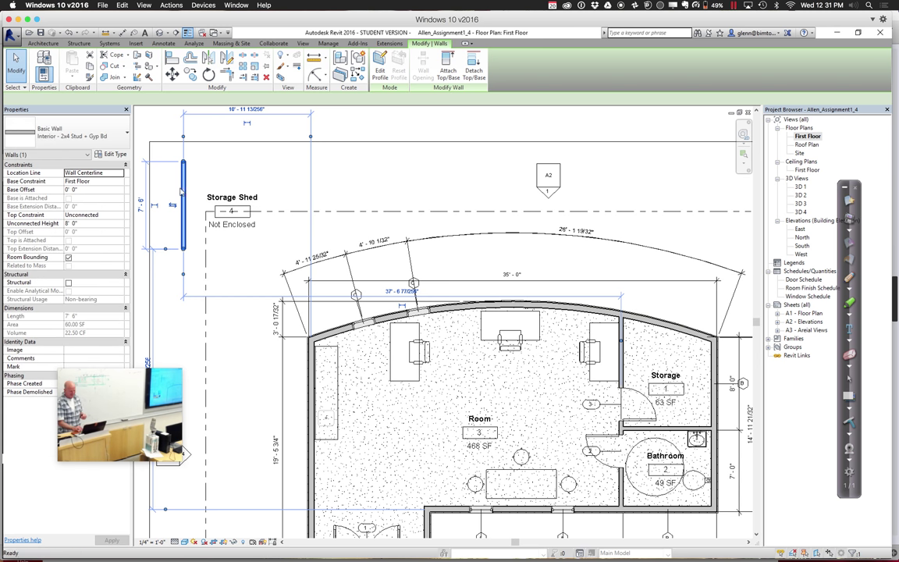
key(Delete)
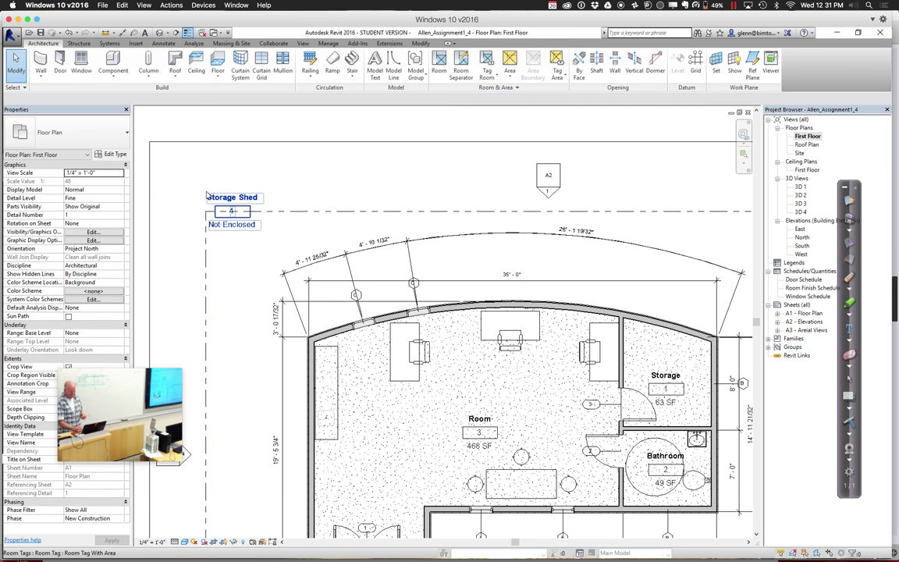
Delete the Storage Shed room tag and the leftover room, dismissing the deletion warning
click(206, 195)
key(Delete)
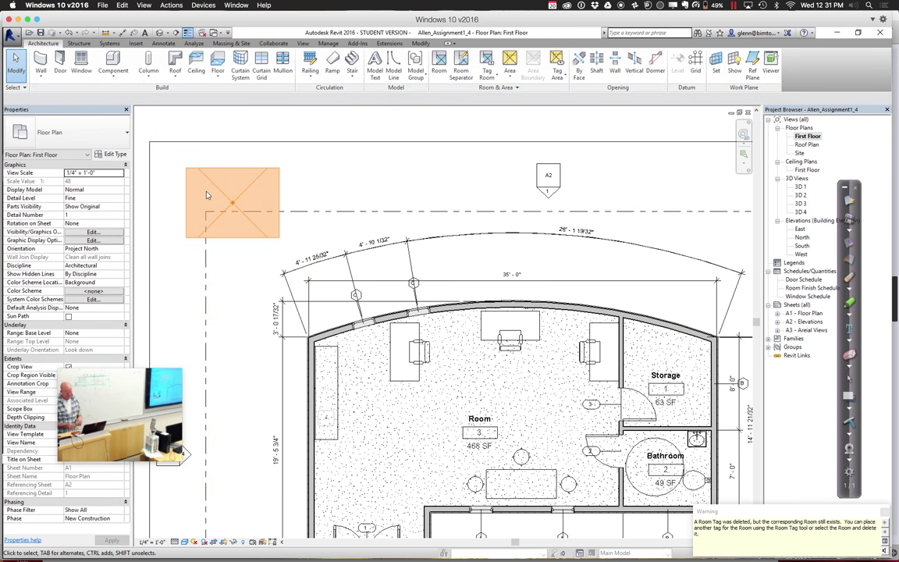
click(277, 184)
key(Delete)
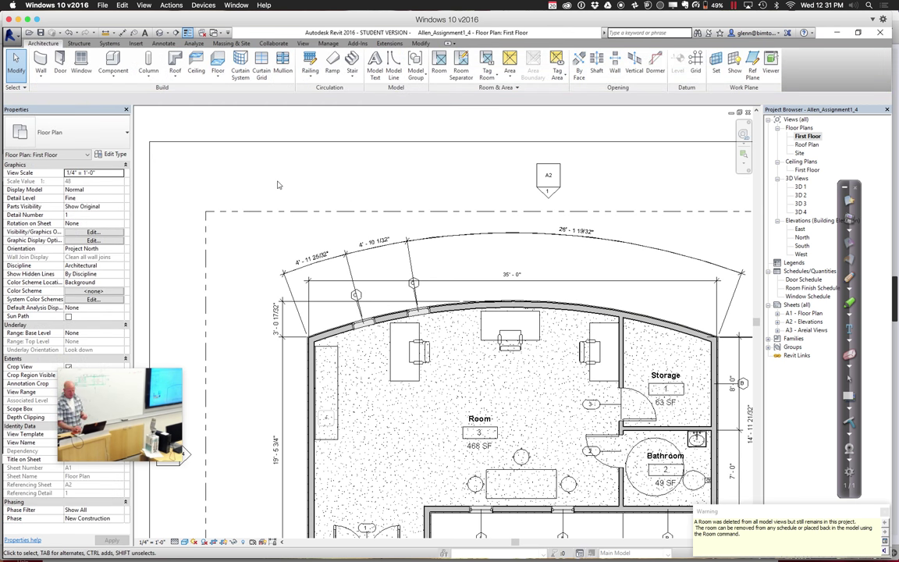
click(884, 513)
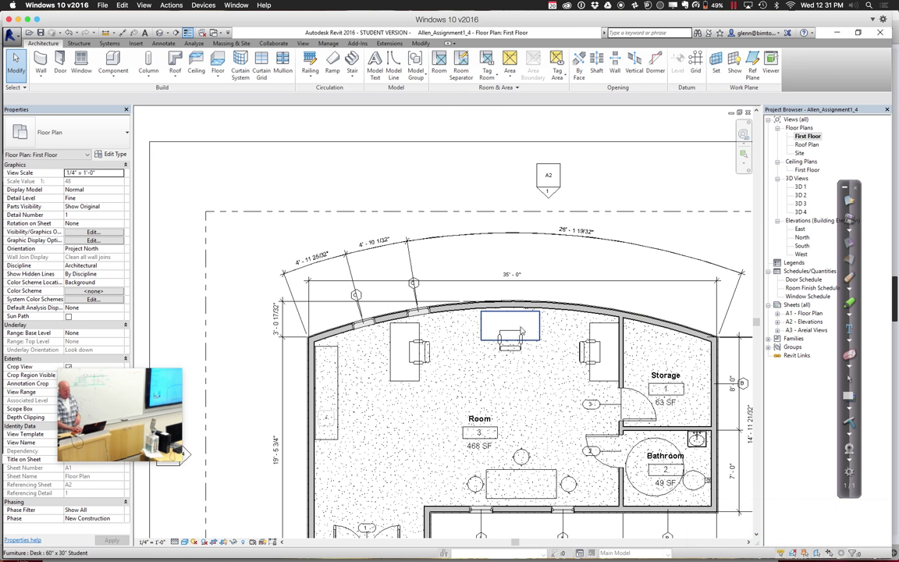
click(421, 317)
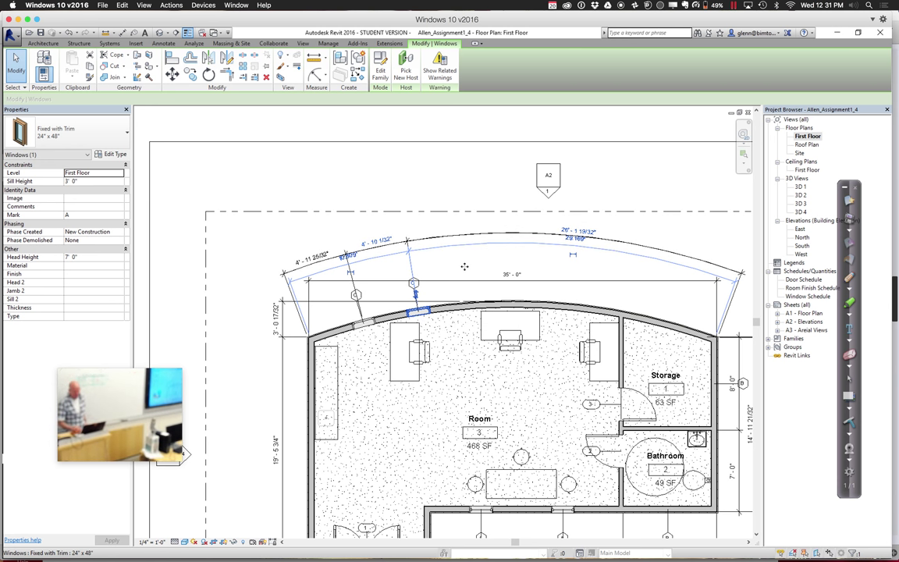
Apply a First Floor view range of 7' 6" top, 4' 0" cut plane, 0' 0" bottom
click(265, 201)
key(super+a)
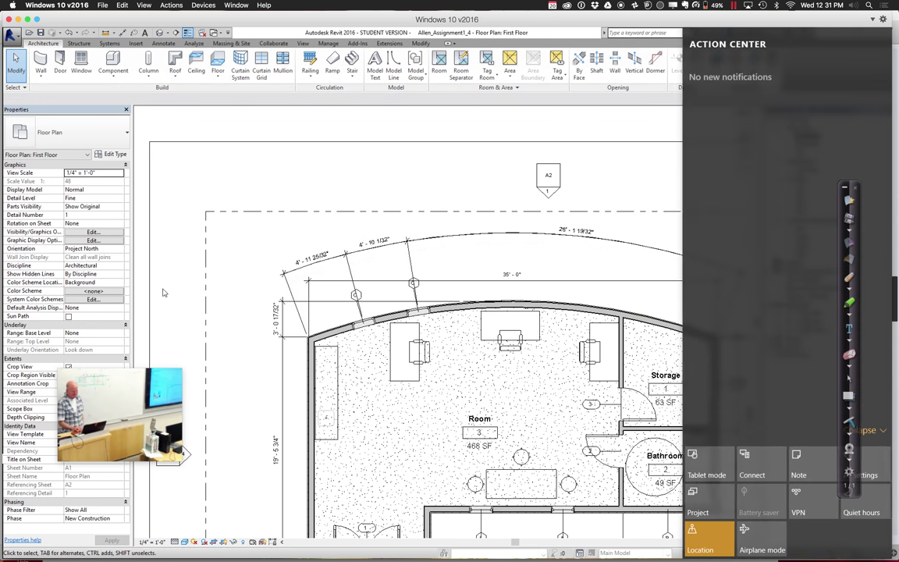
drag(121, 385, 212, 191)
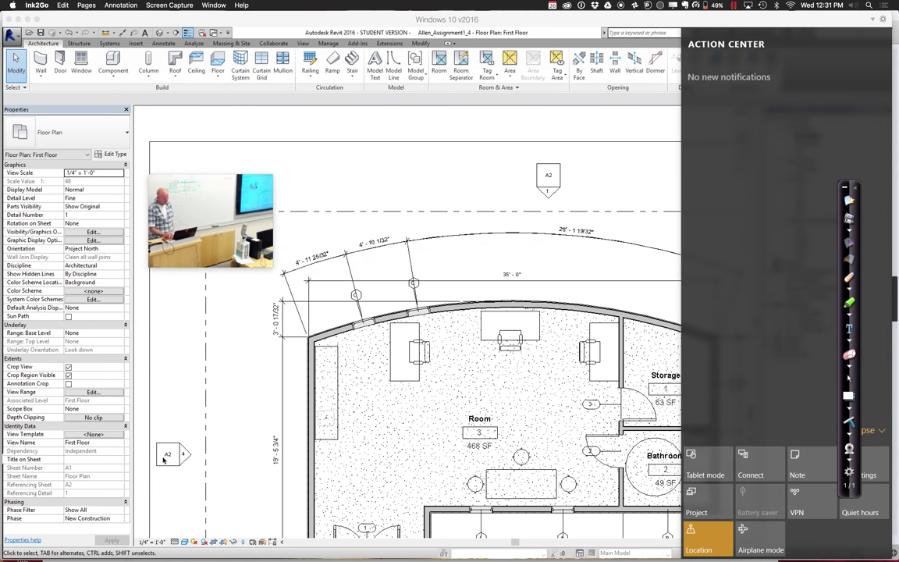
click(91, 392)
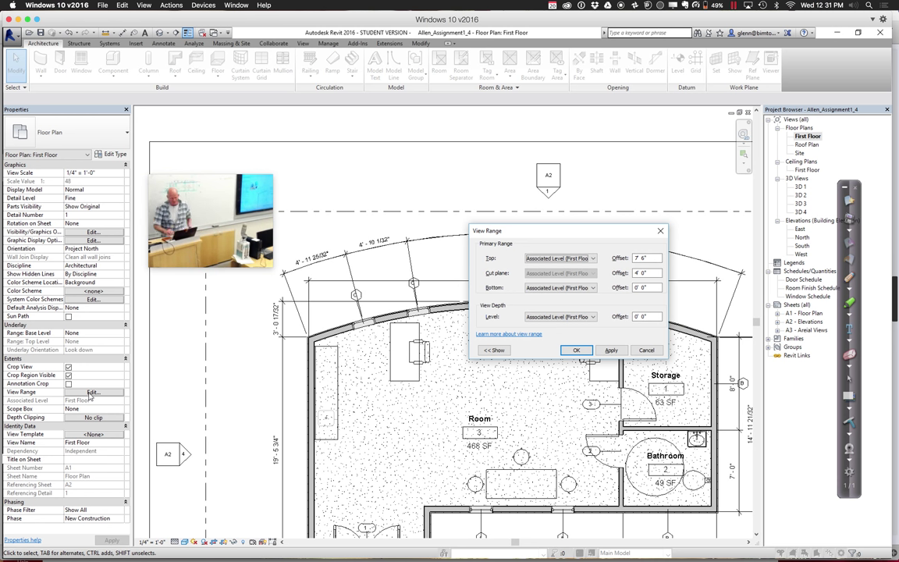
click(576, 350)
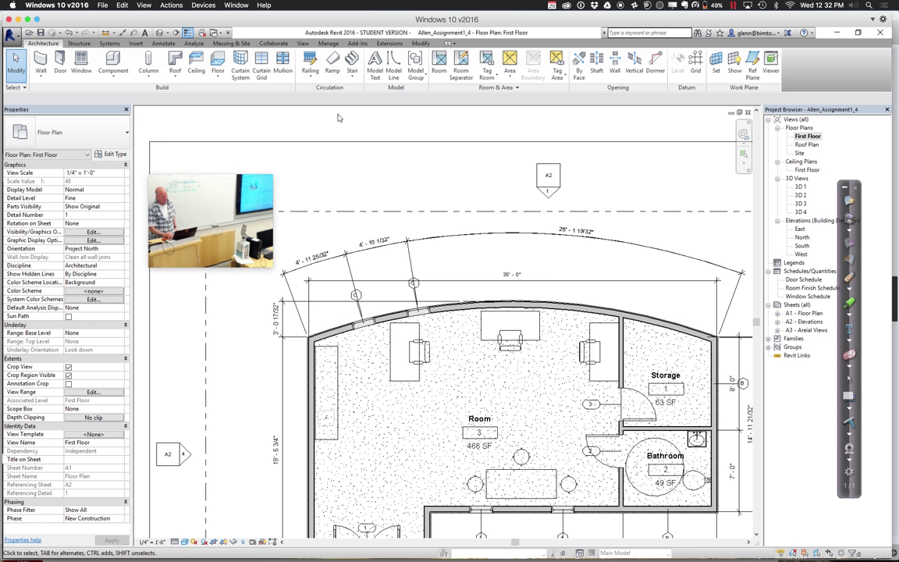
Sketch a rectangular plan region around the desk at the curved front wall's middle
click(303, 44)
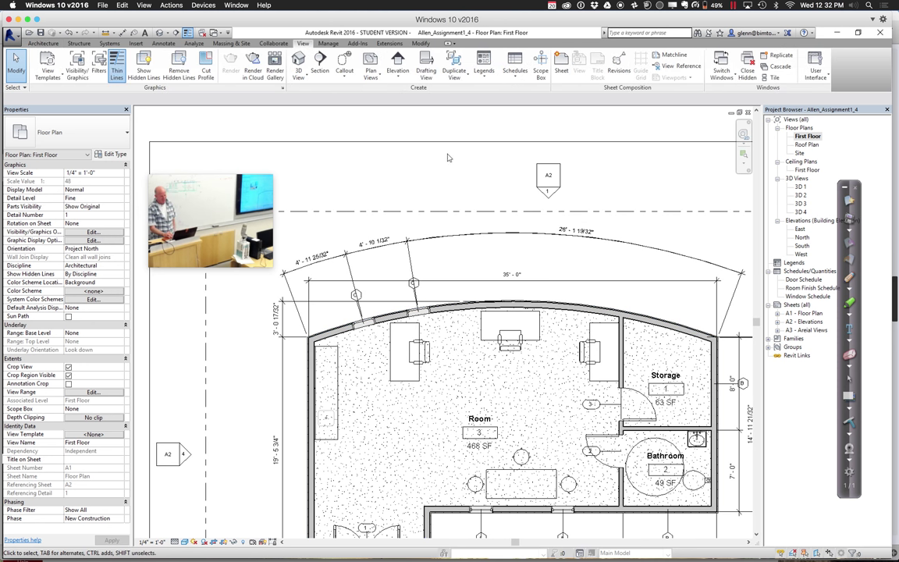
click(372, 77)
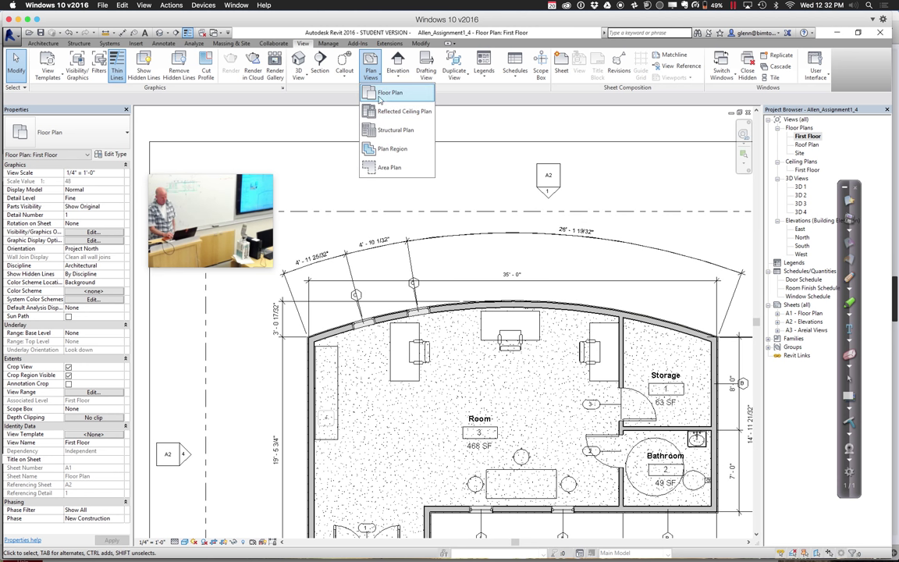
click(386, 149)
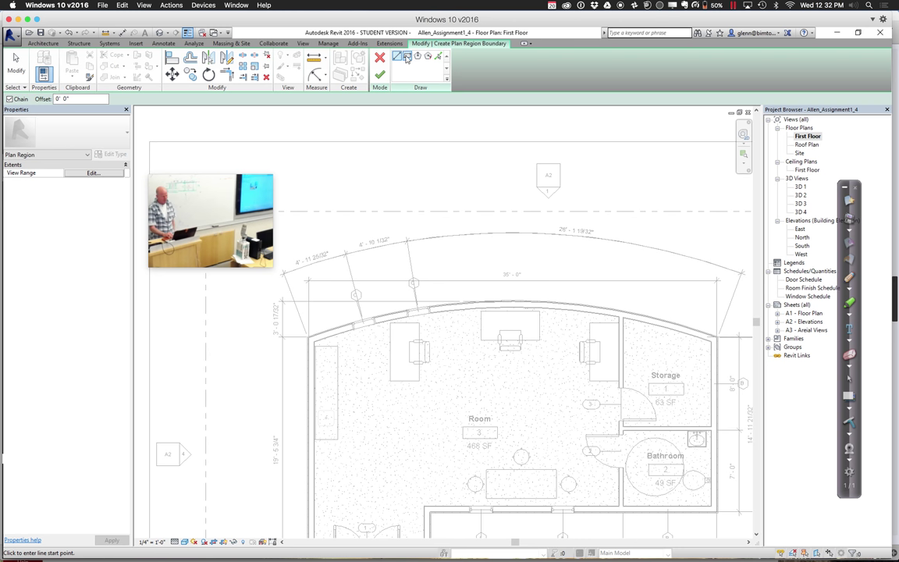
click(406, 58)
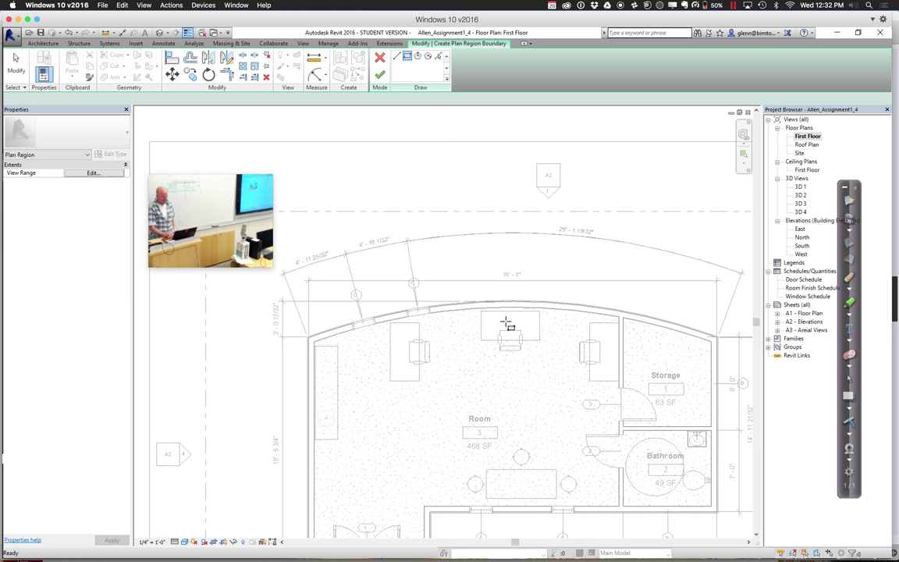
click(468, 293)
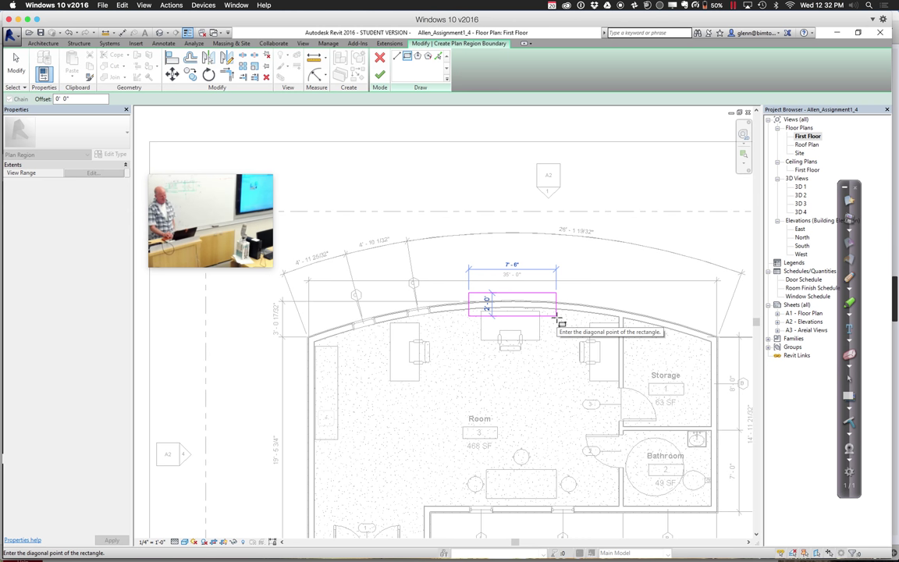
click(556, 316)
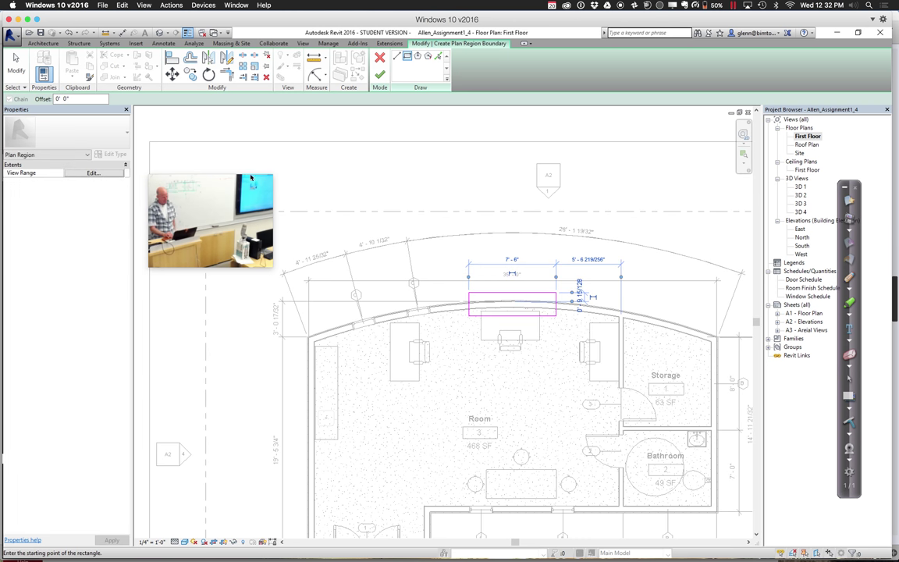
Give the plan region a 6' cut plane offset and finish the region sketch
click(94, 172)
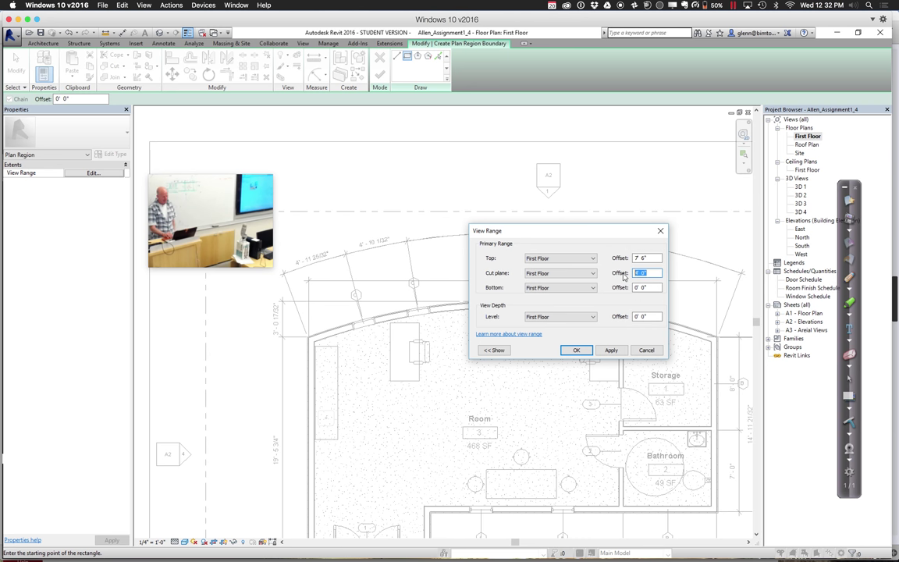
text(6)
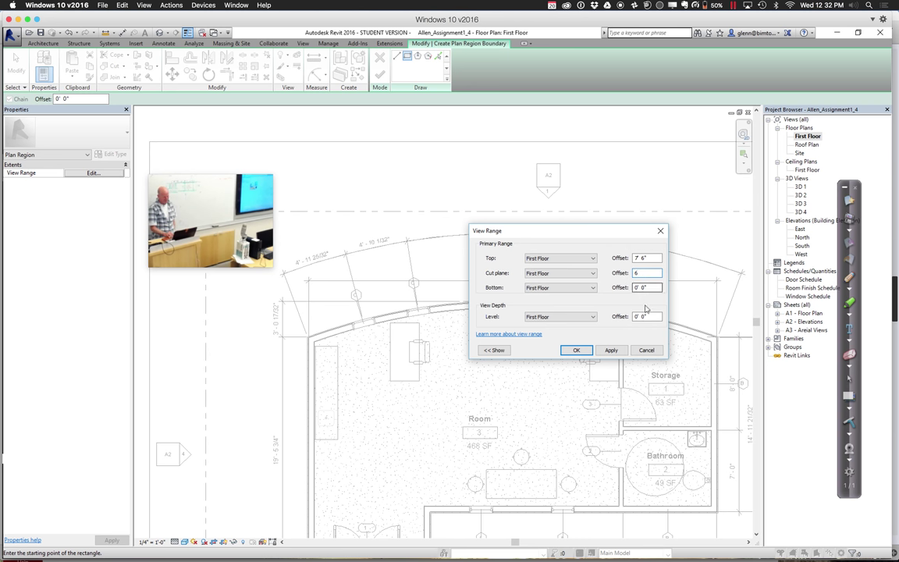
click(576, 350)
key(Escape)
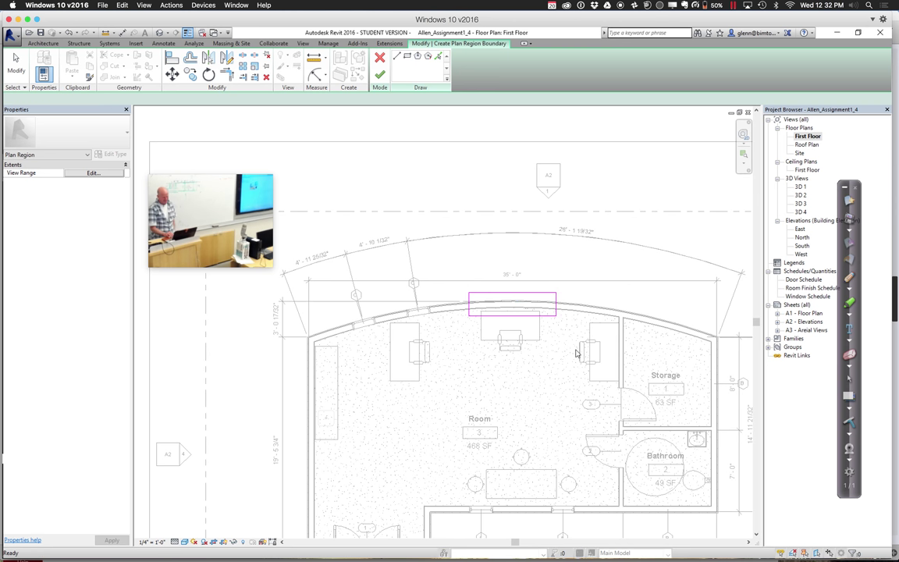
click(380, 76)
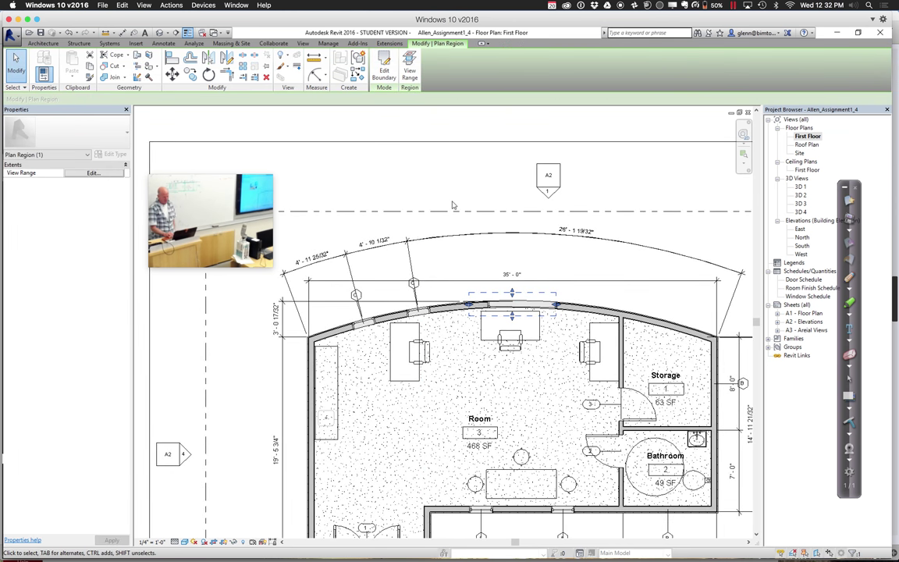
Enlarge the plan region rightward and extend its bottom edge down to cover the desk
click(425, 190)
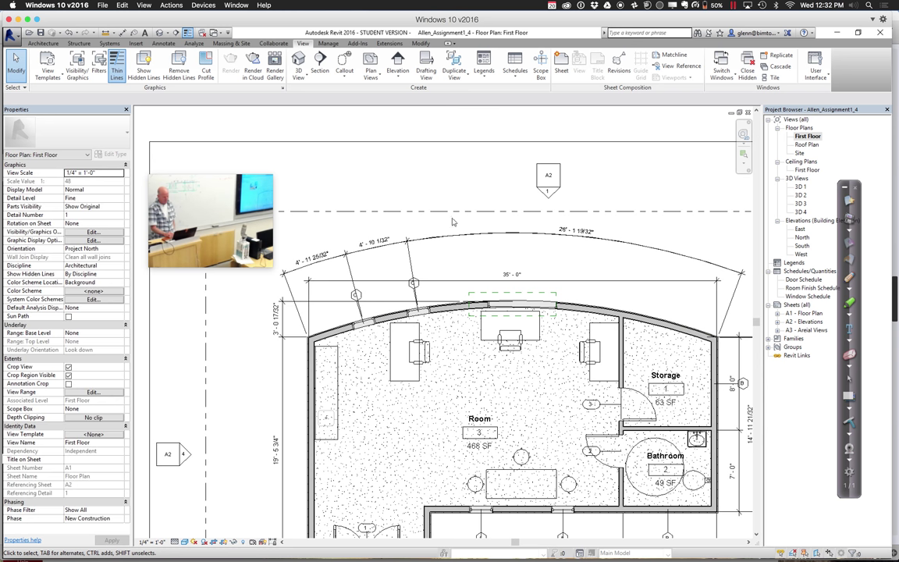
click(494, 294)
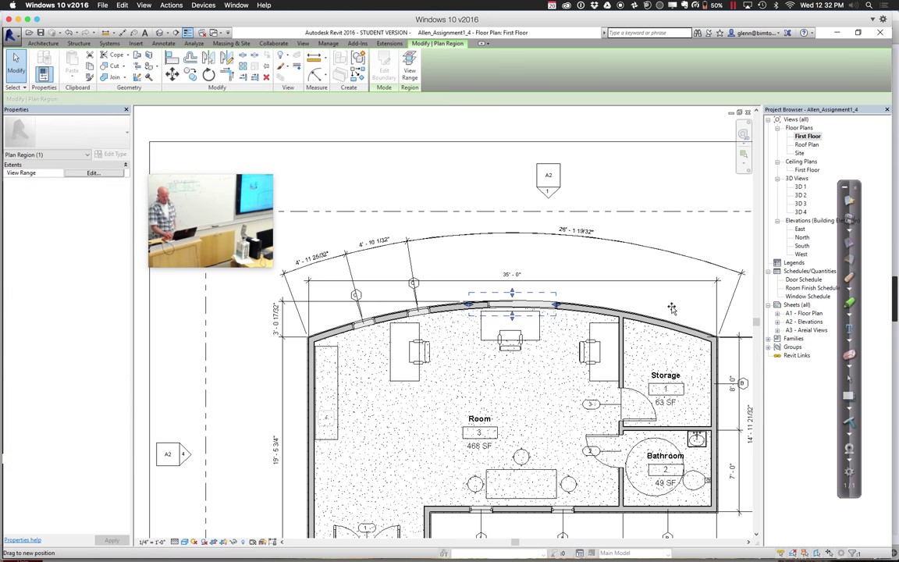
drag(671, 309, 672, 310)
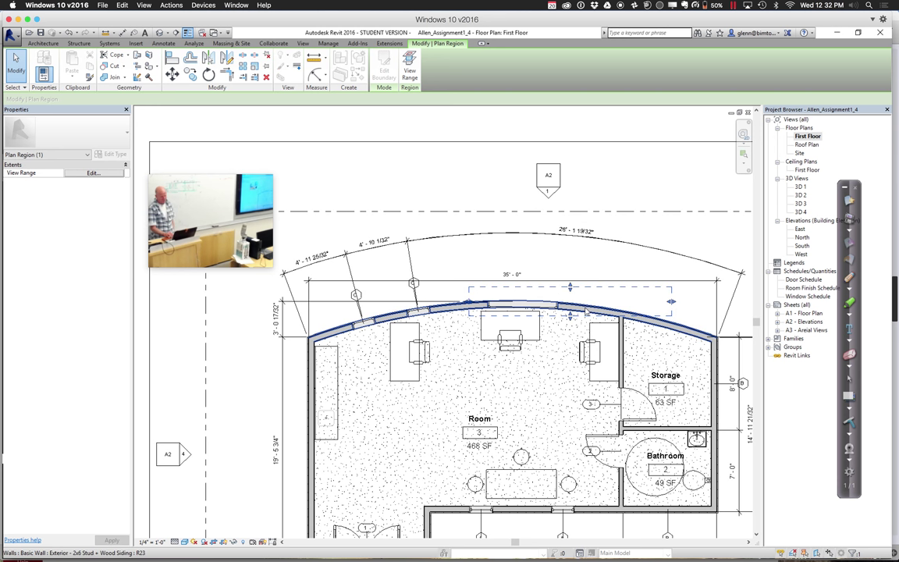
drag(572, 317, 572, 345)
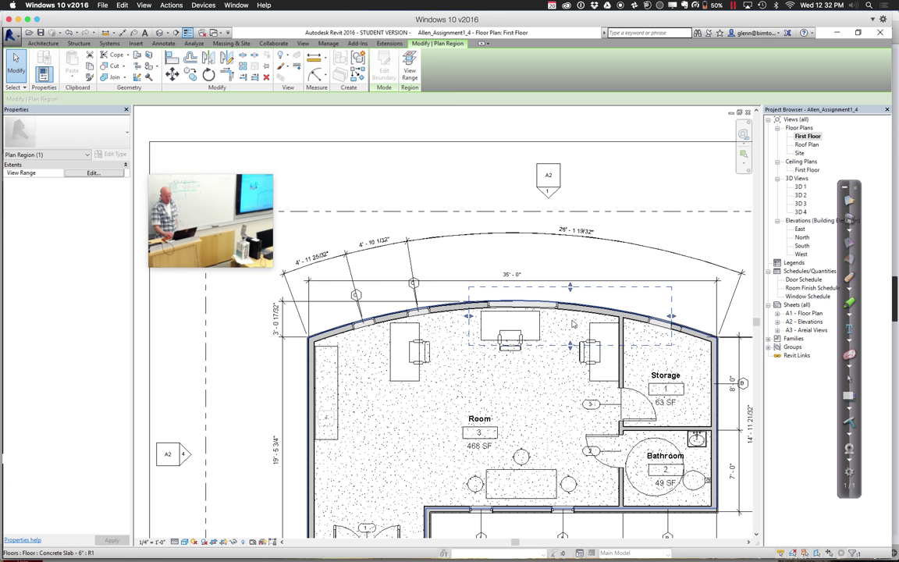
drag(678, 316, 690, 317)
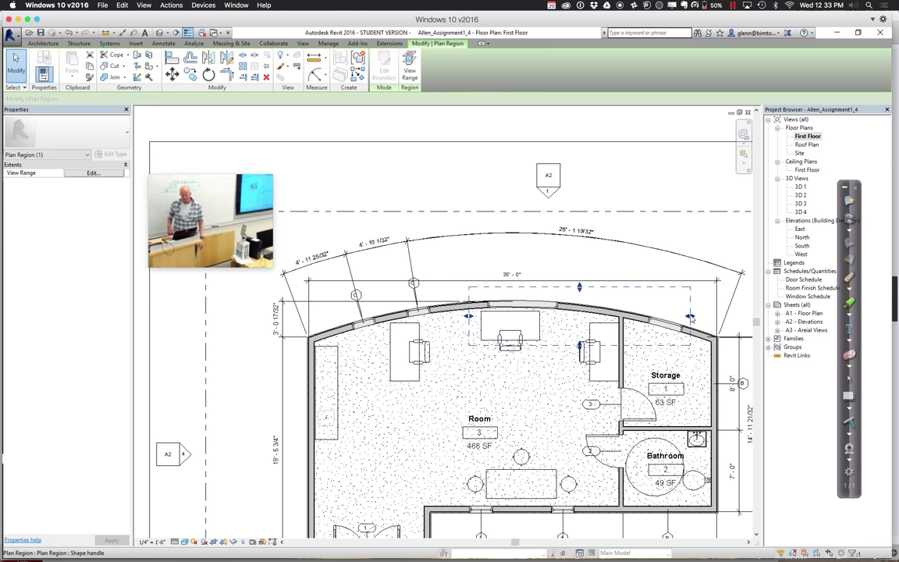
Confirm the plan region's view range: 6' 0" cut plane, 7' 6" top, 0' 0" bottom
click(673, 184)
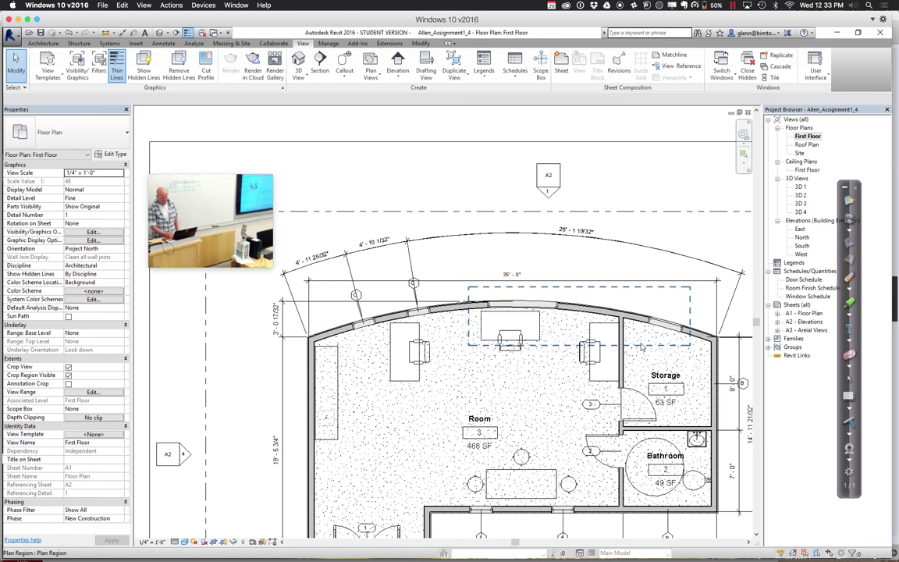
click(587, 290)
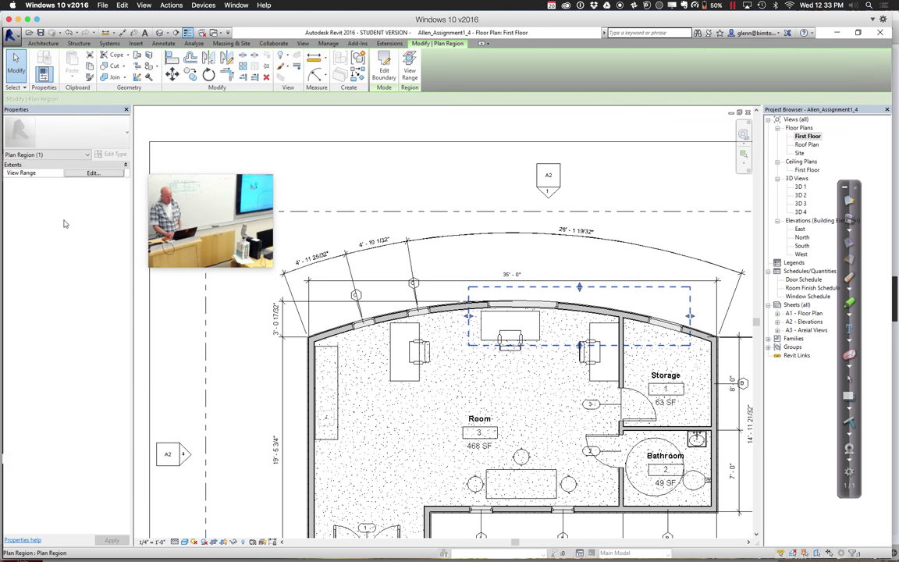
click(84, 175)
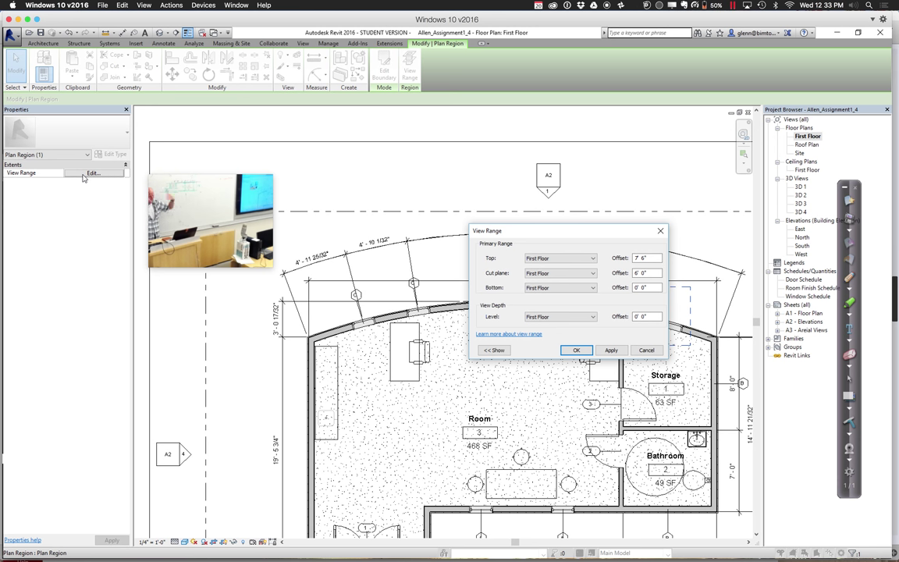
click(575, 350)
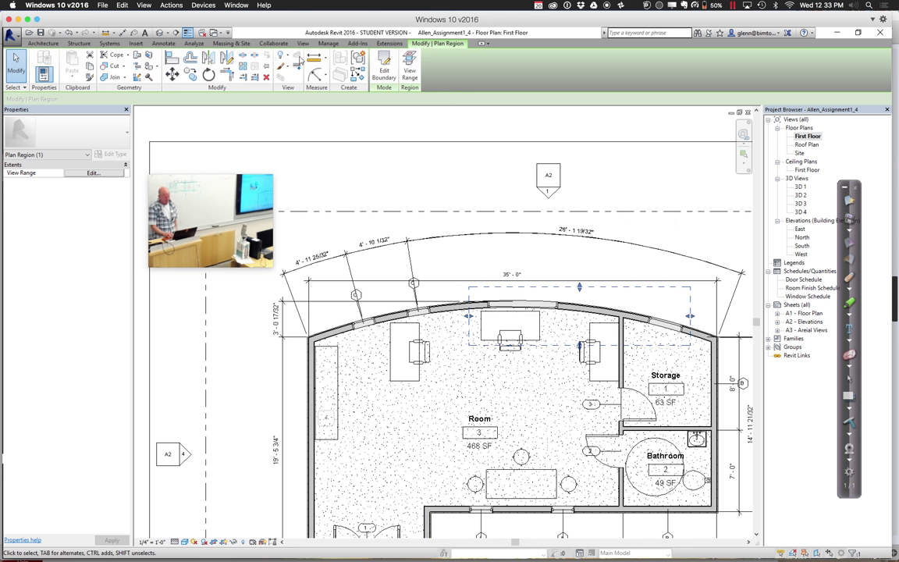
click(163, 44)
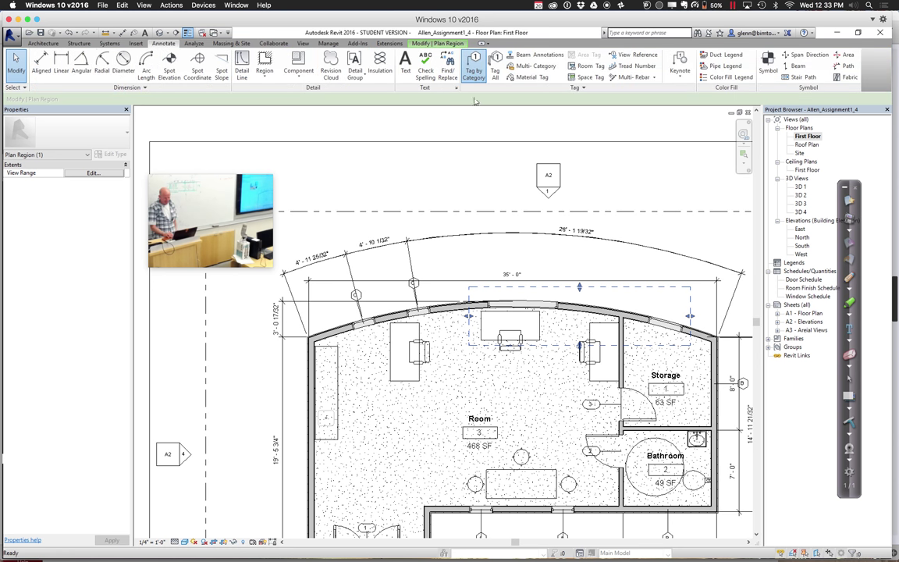
click(473, 66)
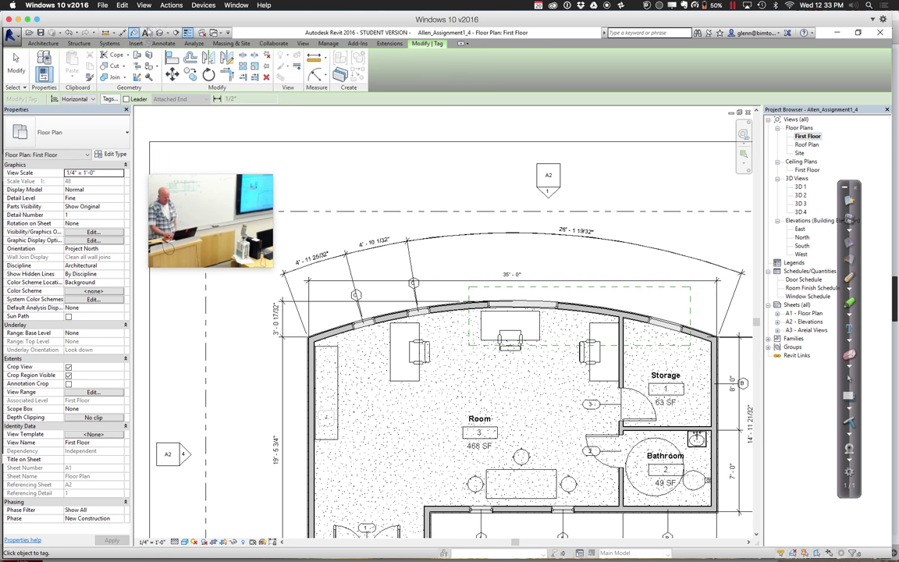
Switch to the default {3D} view and orbit the house to a front-corner view
click(145, 33)
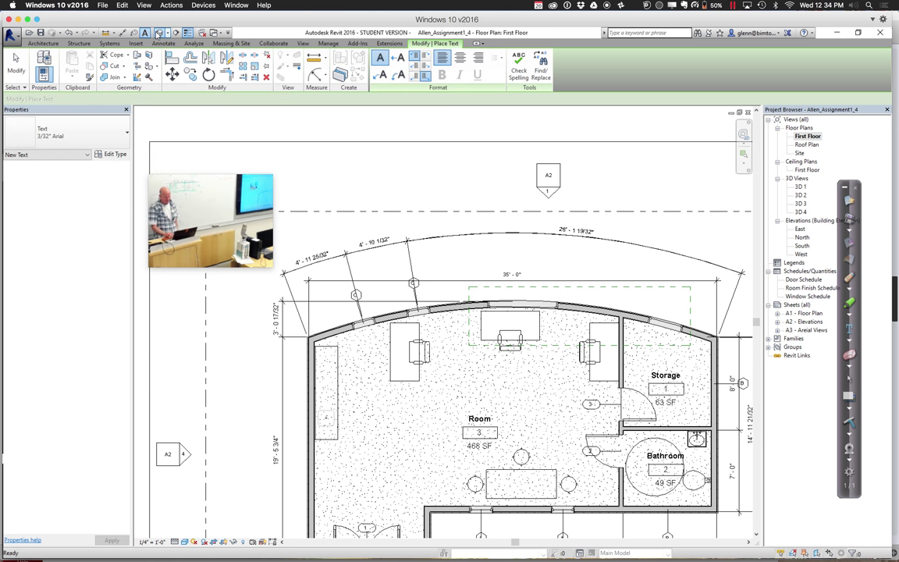
click(158, 33)
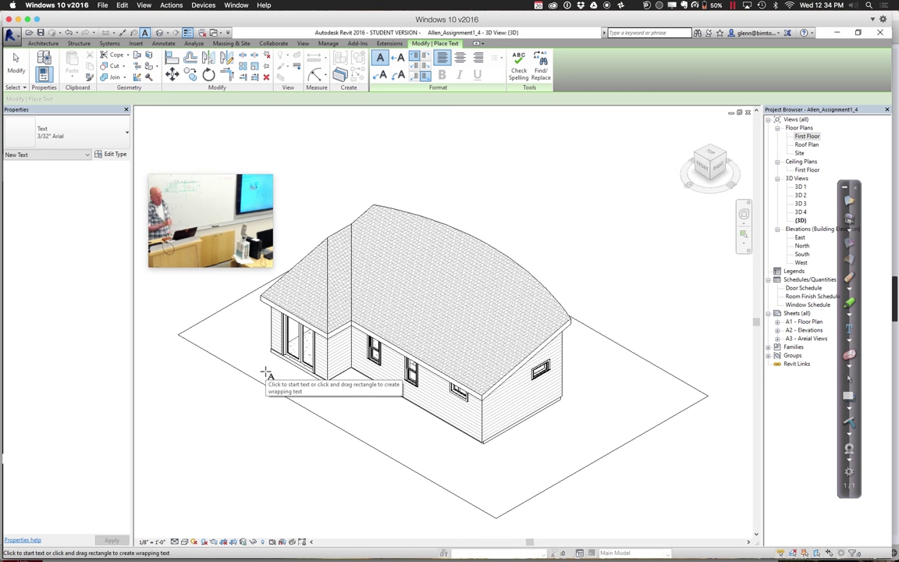
click(745, 216)
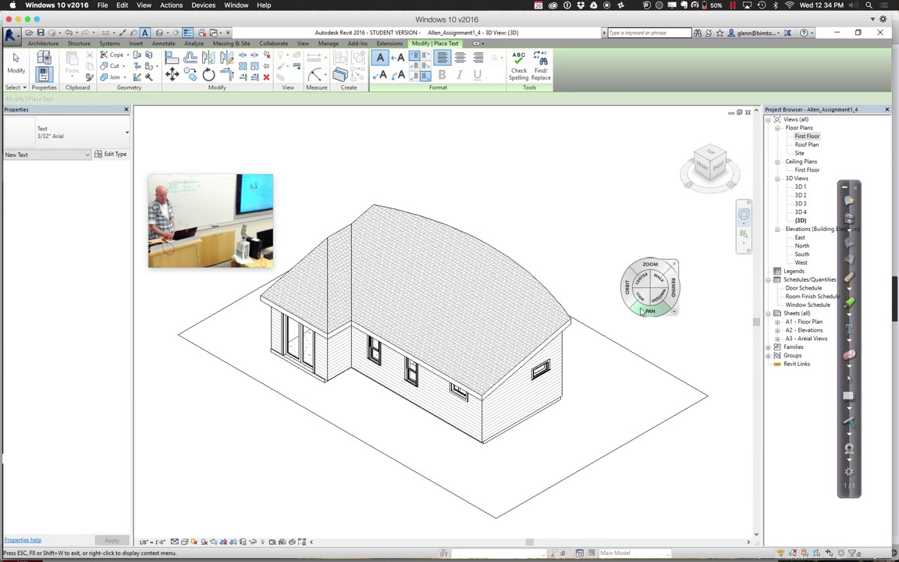
drag(617, 285, 386, 414)
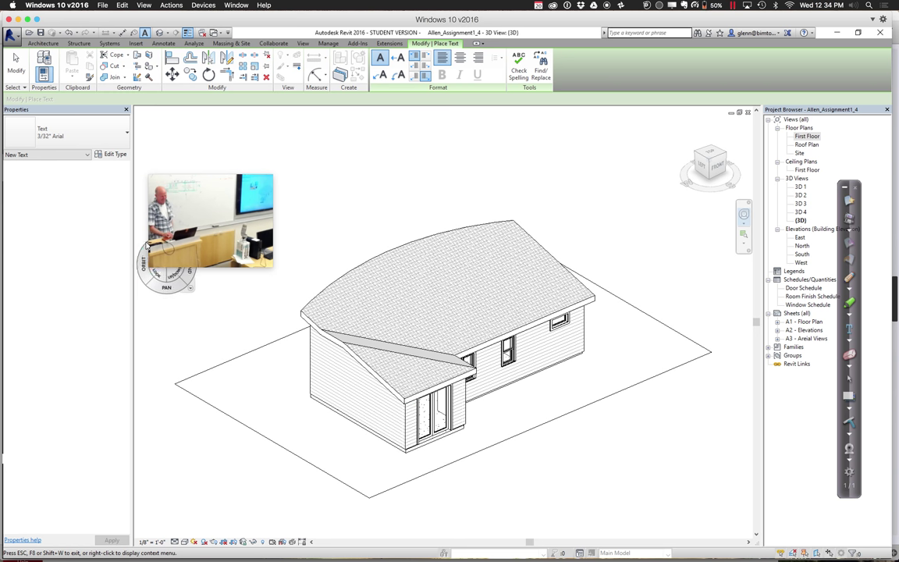
click(20, 69)
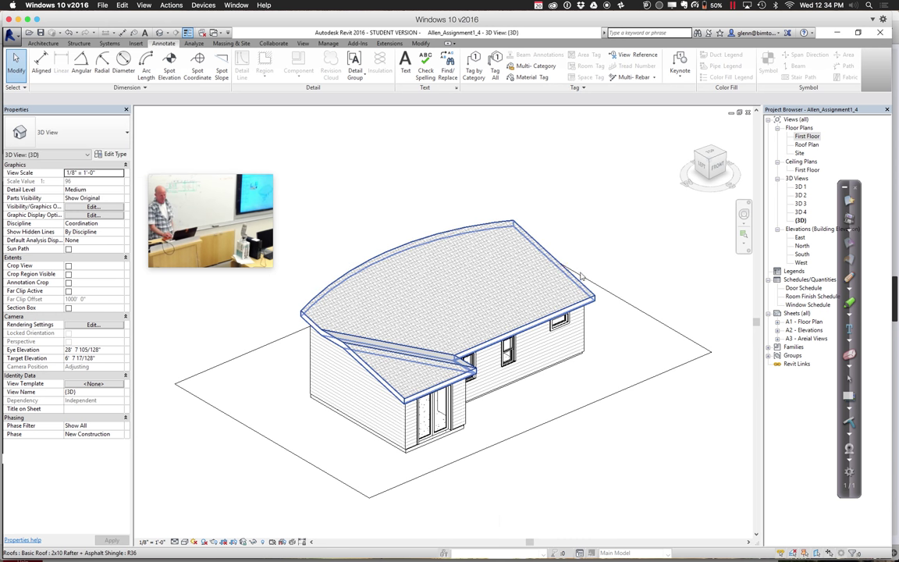
click(744, 214)
drag(625, 250, 499, 251)
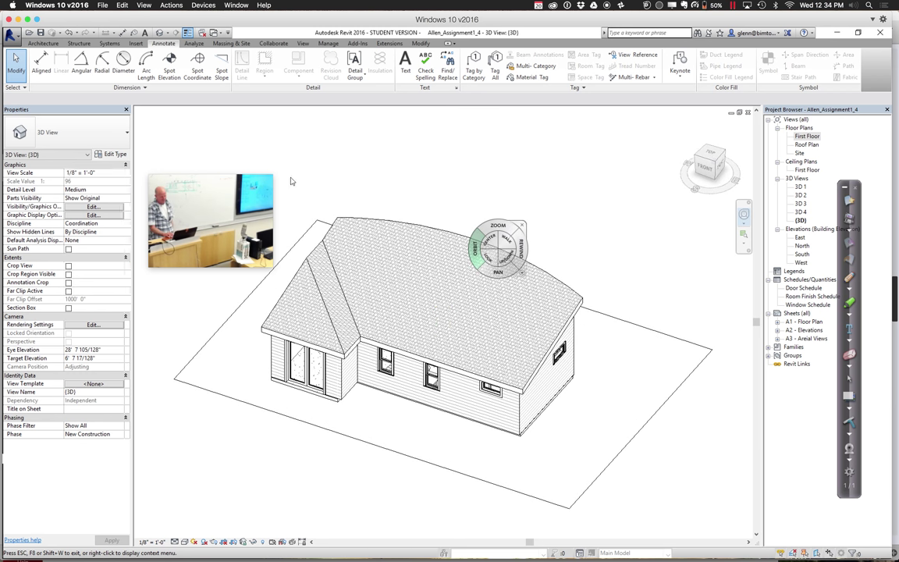
click(17, 67)
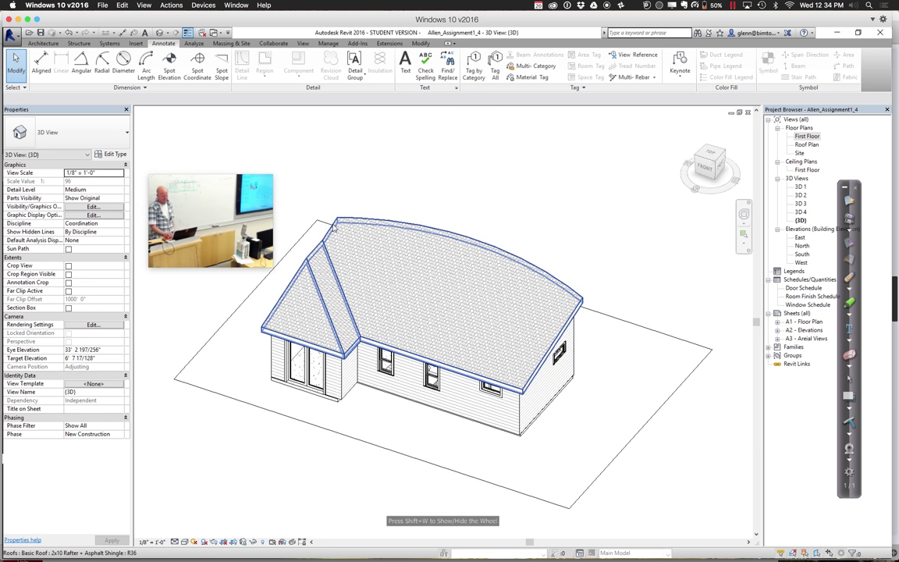
Turn off Defines Slope on the wing's short front and front-left roof footprint edges
click(336, 225)
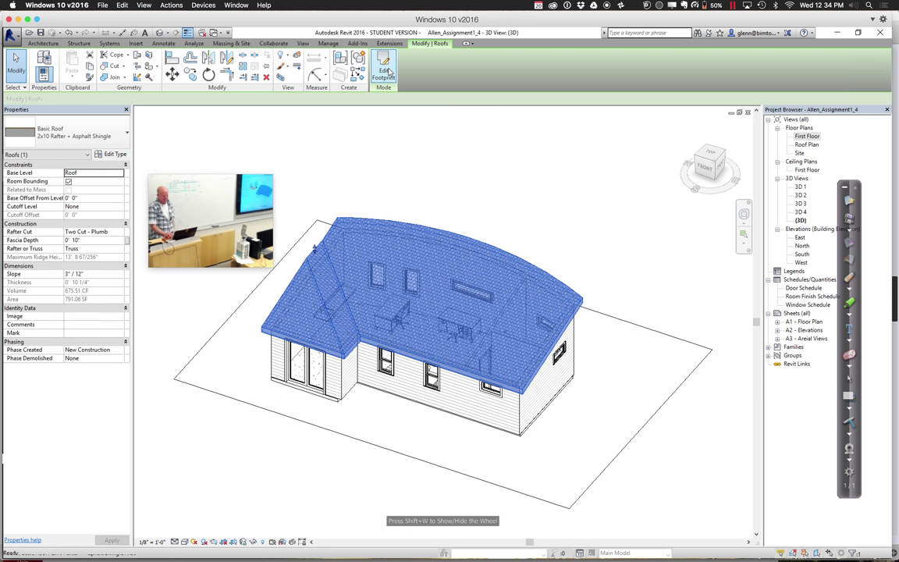
click(386, 71)
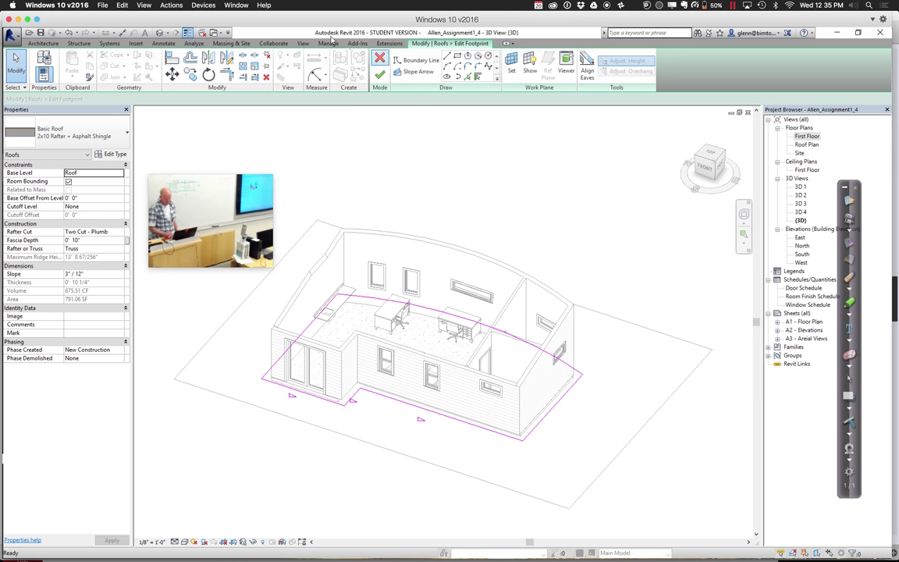
click(353, 398)
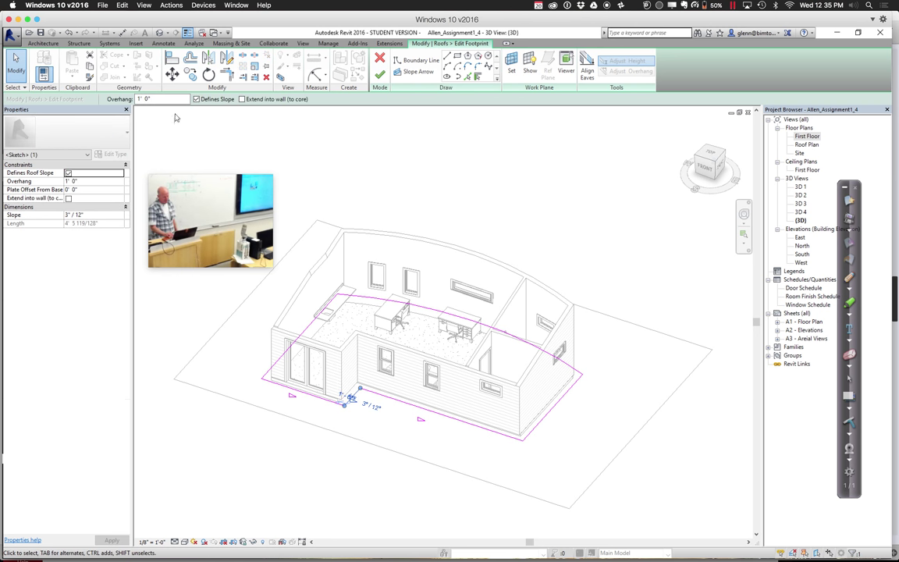
click(196, 99)
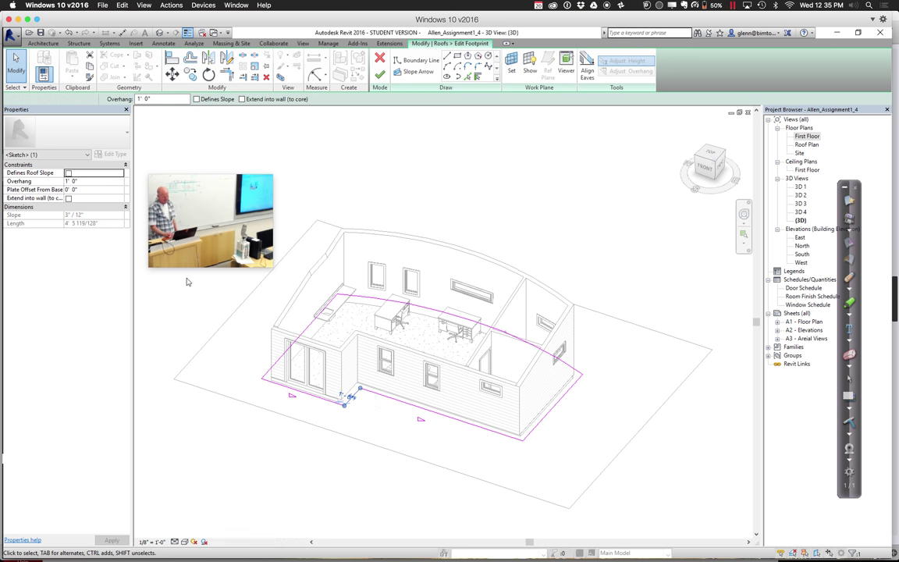
click(226, 354)
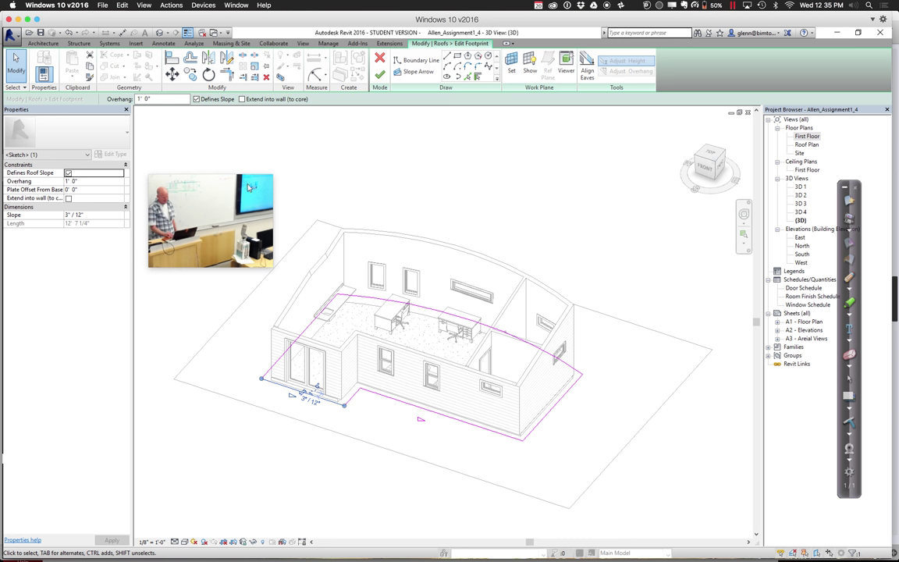
click(231, 416)
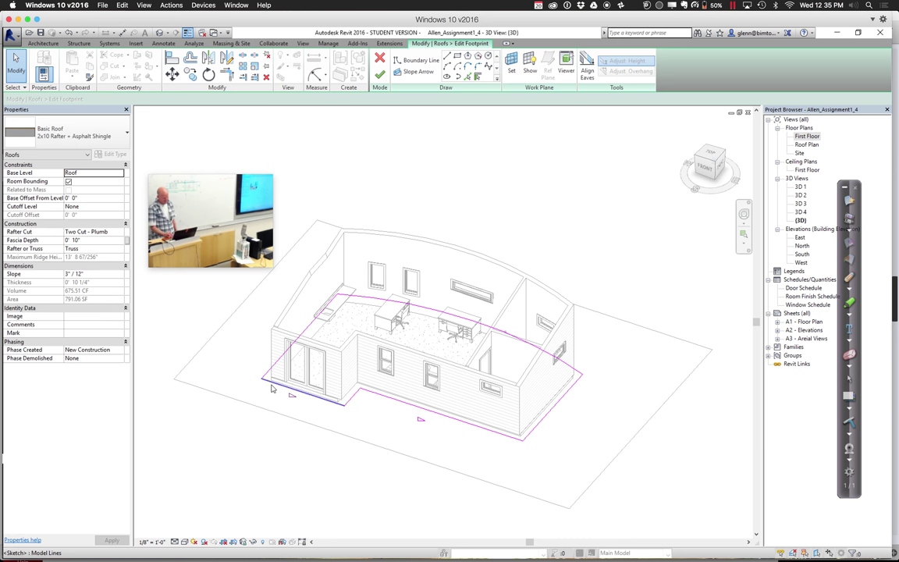
click(272, 387)
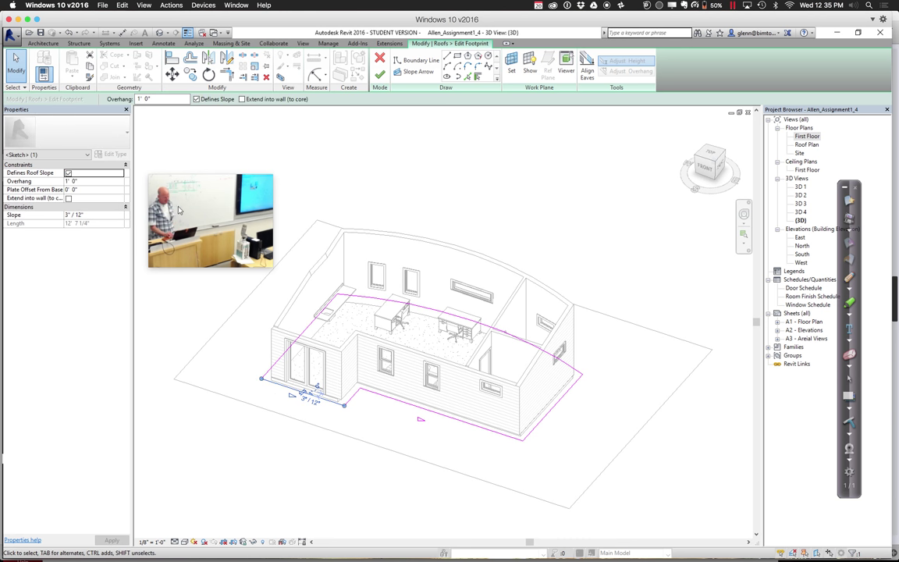
click(197, 99)
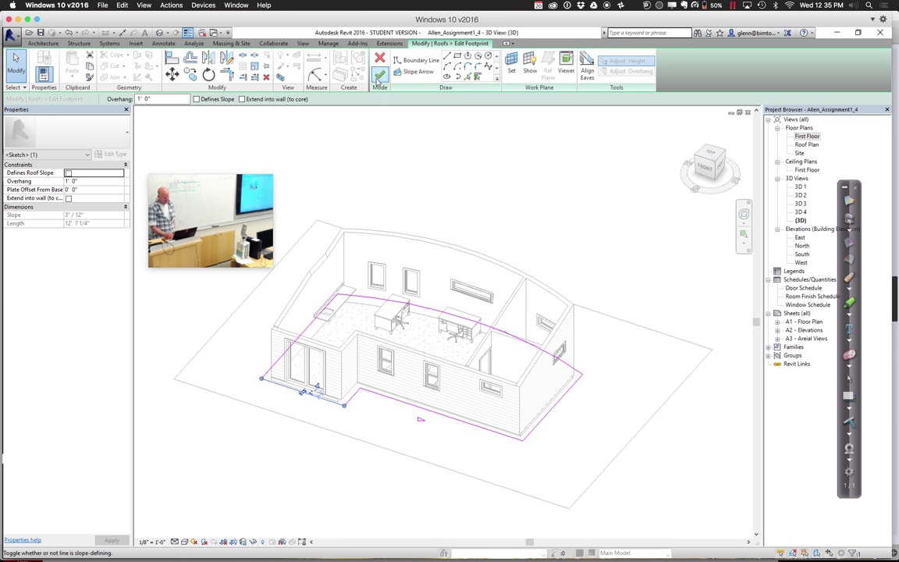
click(378, 75)
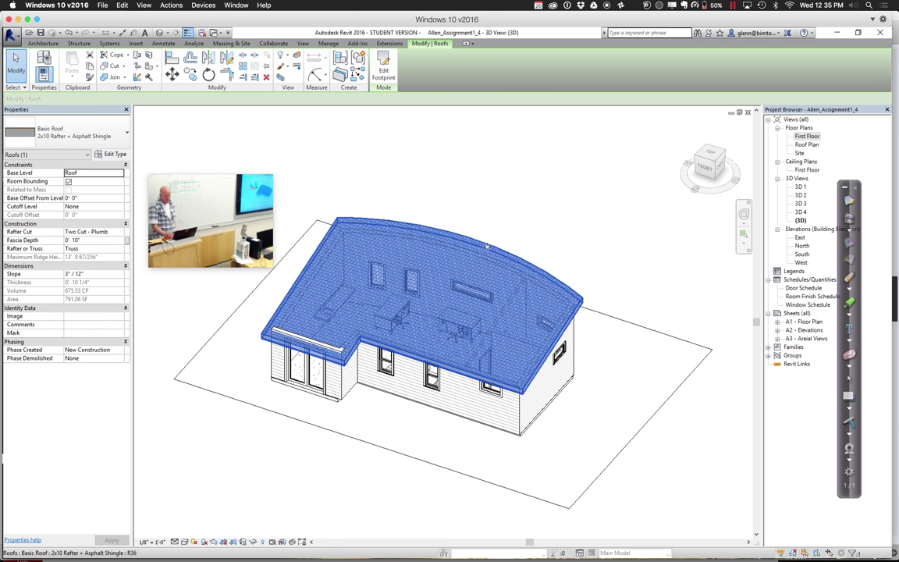
click(526, 190)
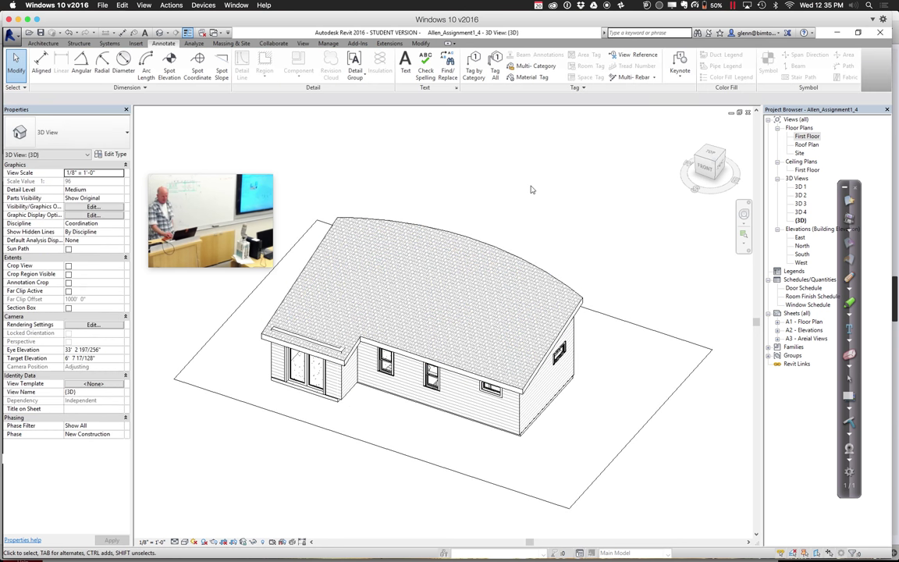
Re-enable Defines Slope on the wing's short front footprint edge and rebuild the roof
click(744, 231)
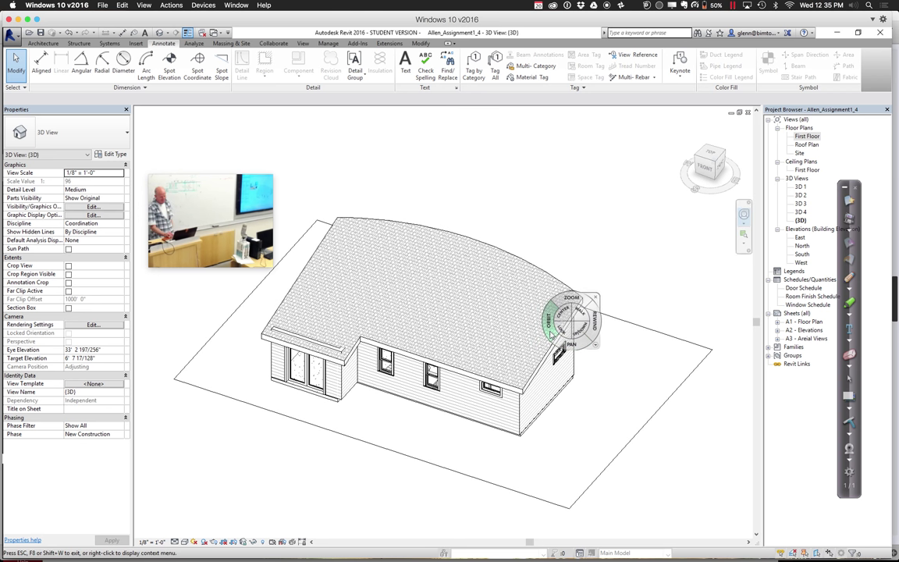
drag(551, 331, 708, 310)
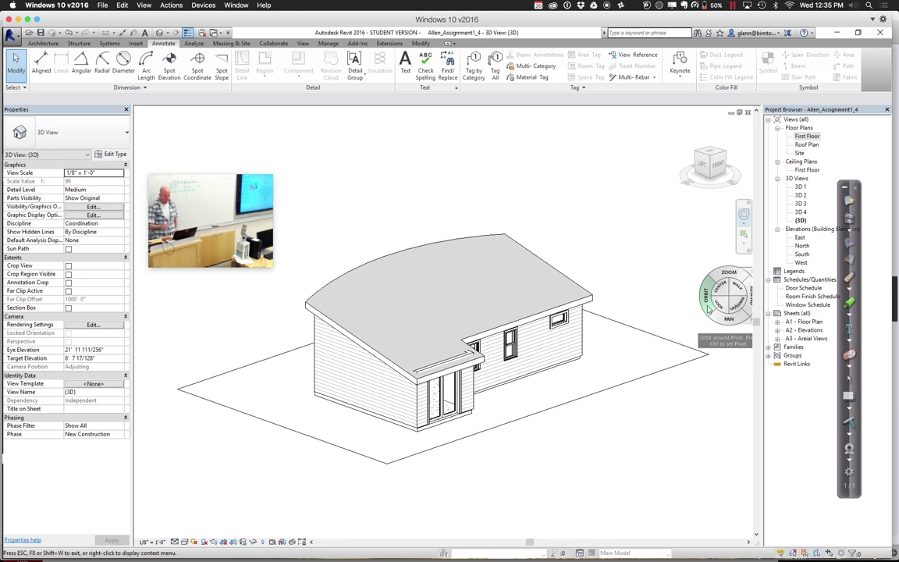
click(16, 66)
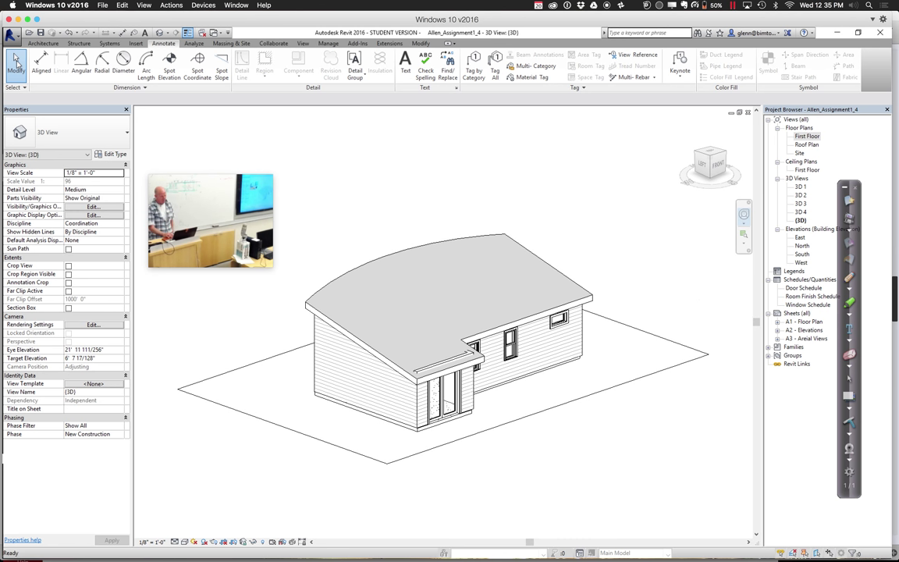
click(406, 249)
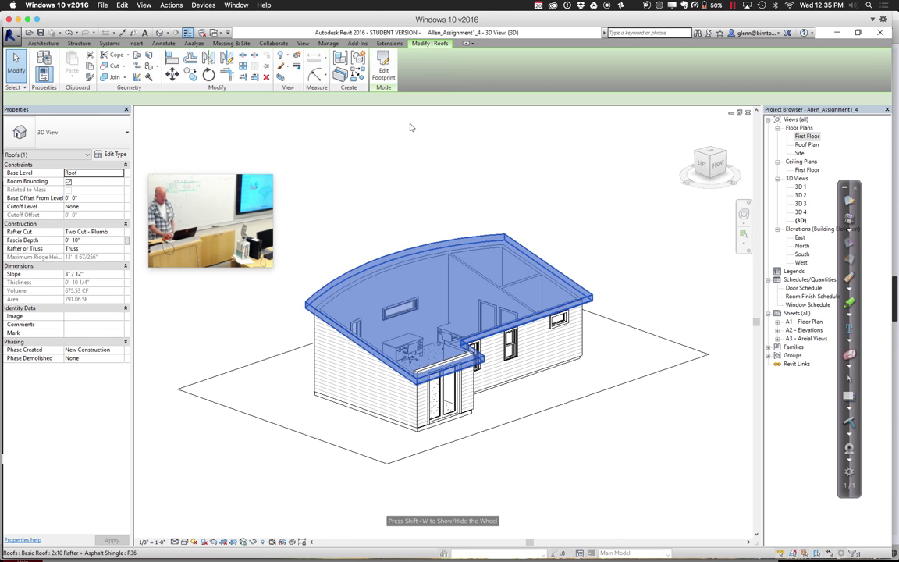
click(384, 72)
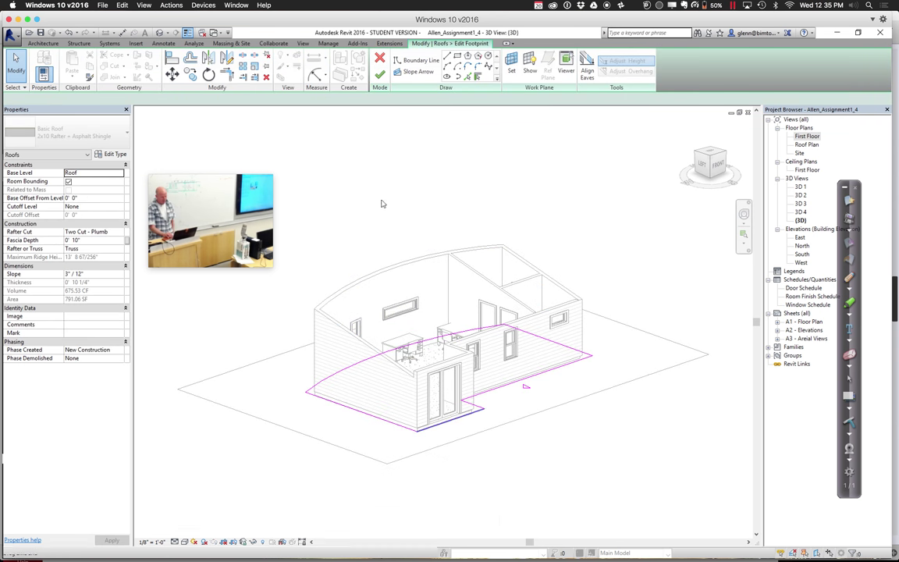
click(482, 414)
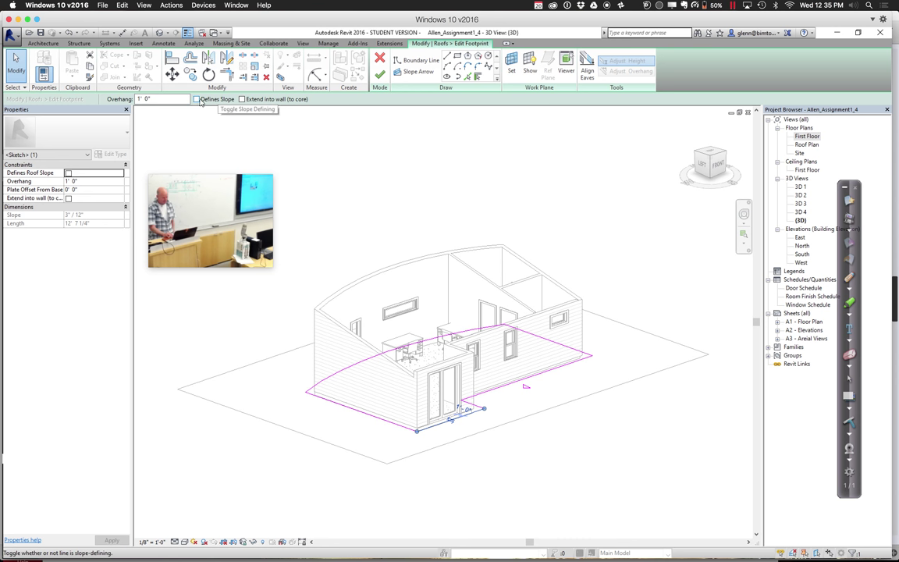
click(206, 101)
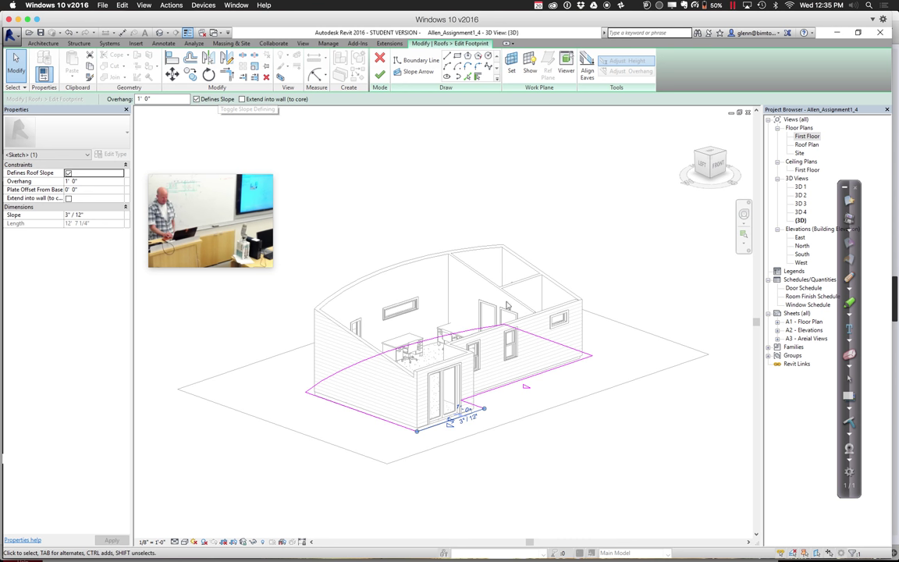
click(550, 375)
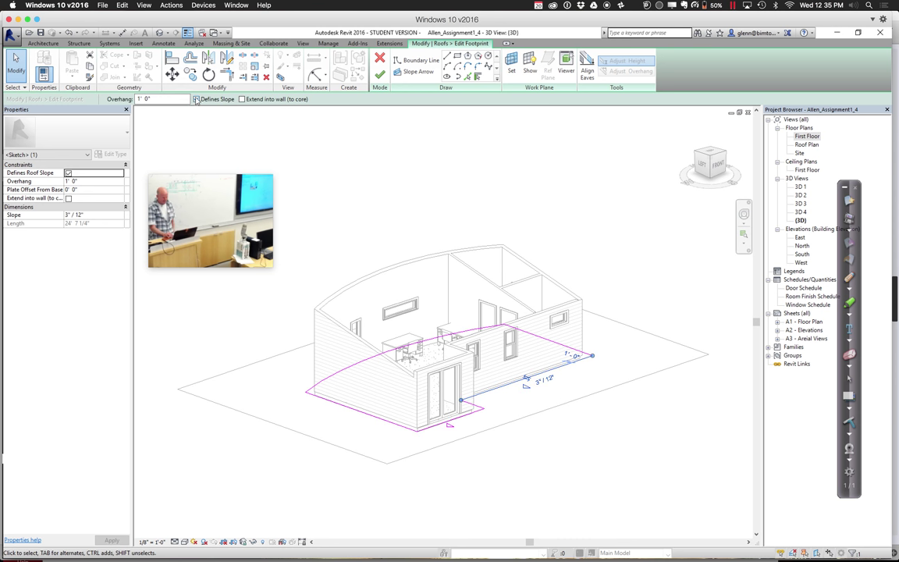
click(382, 75)
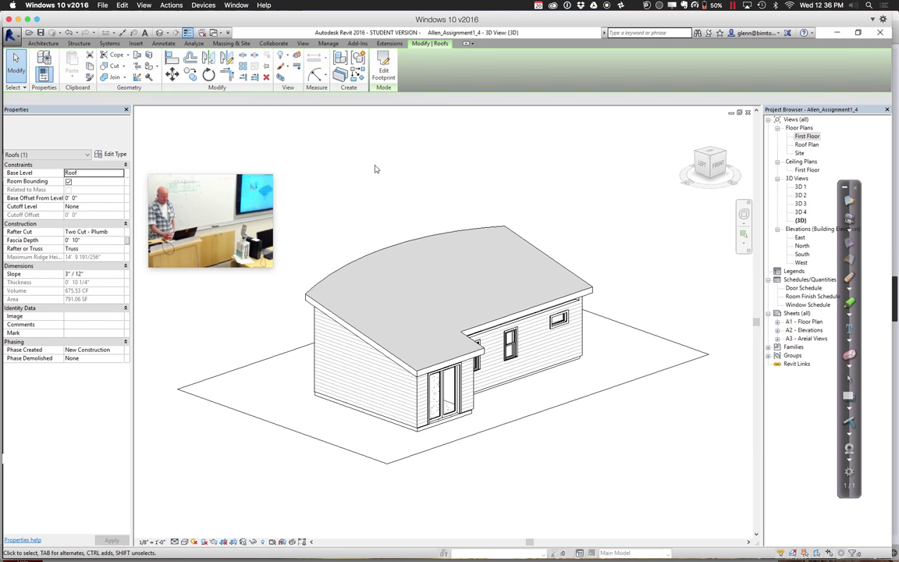
click(374, 168)
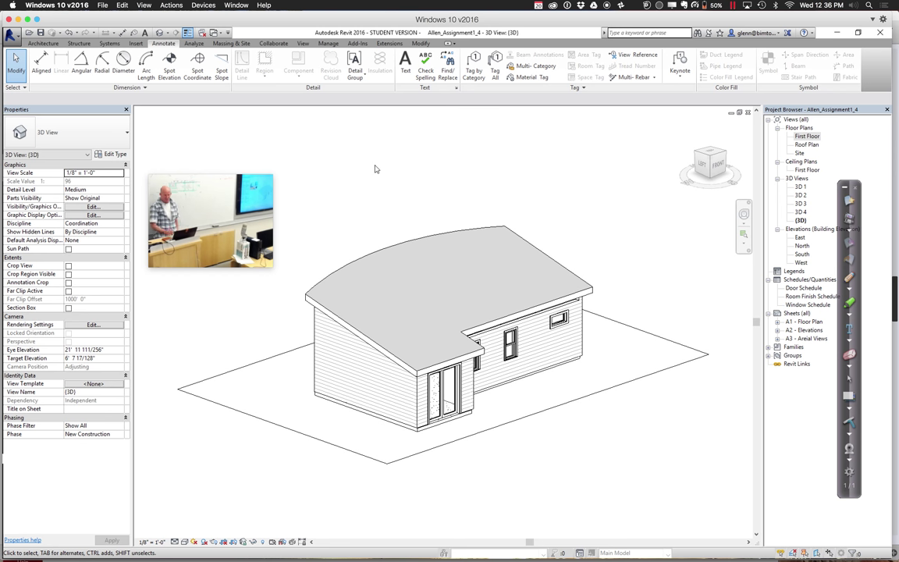
Attach the top of the short wall beside the patio glass doors to the curved roof
click(745, 234)
drag(625, 289, 471, 250)
key(Escape)
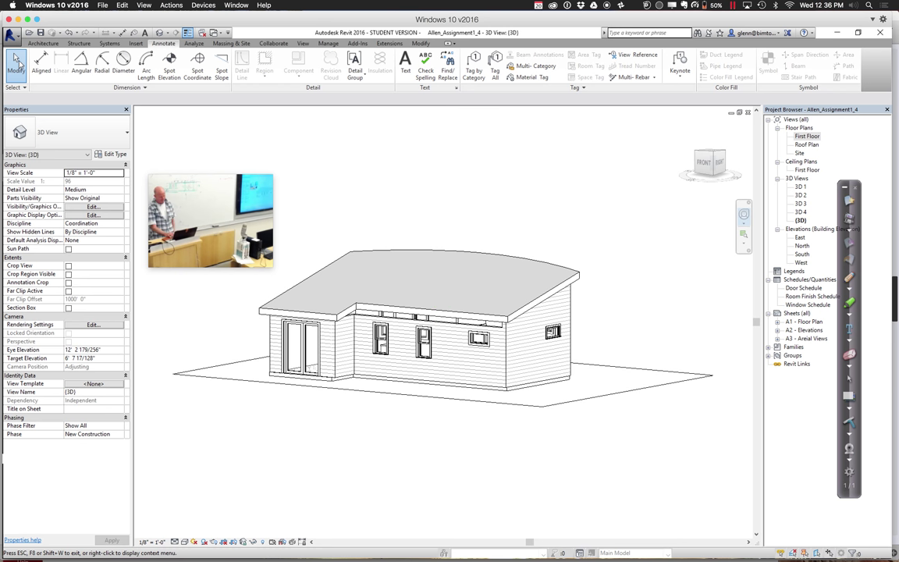
click(463, 320)
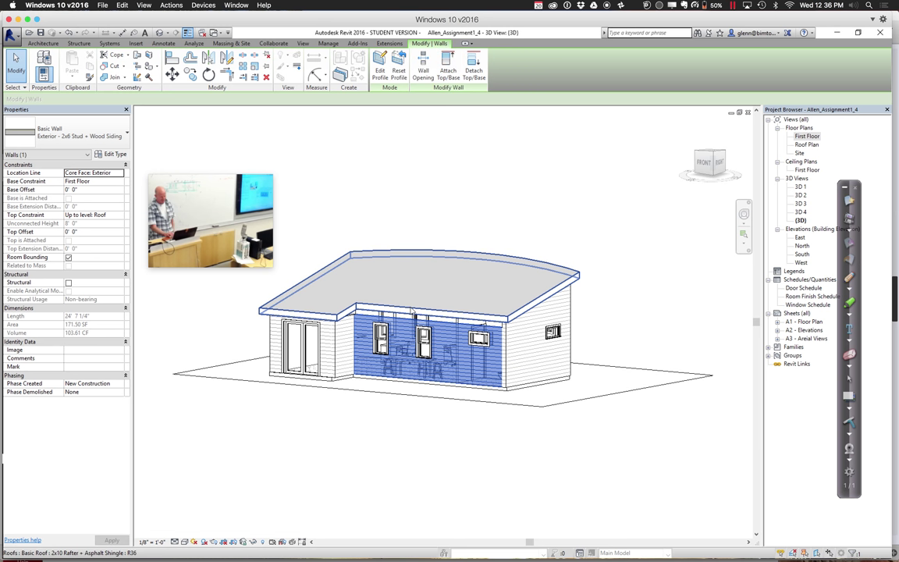
key(Escape)
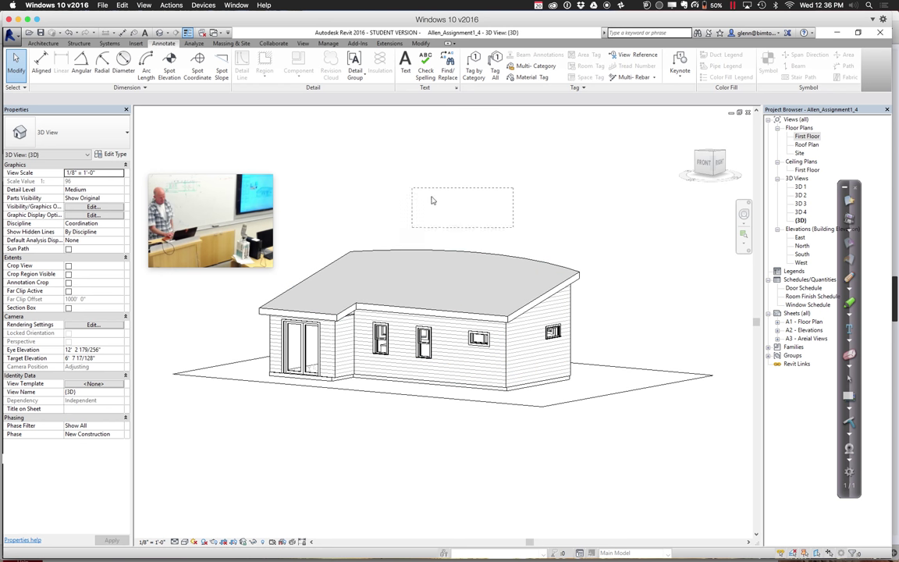
click(348, 320)
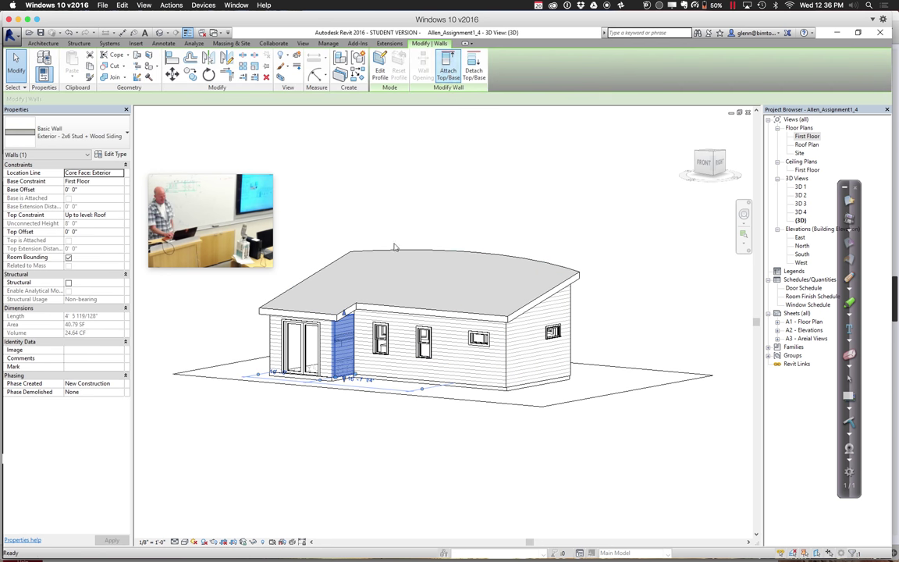
click(351, 315)
click(427, 199)
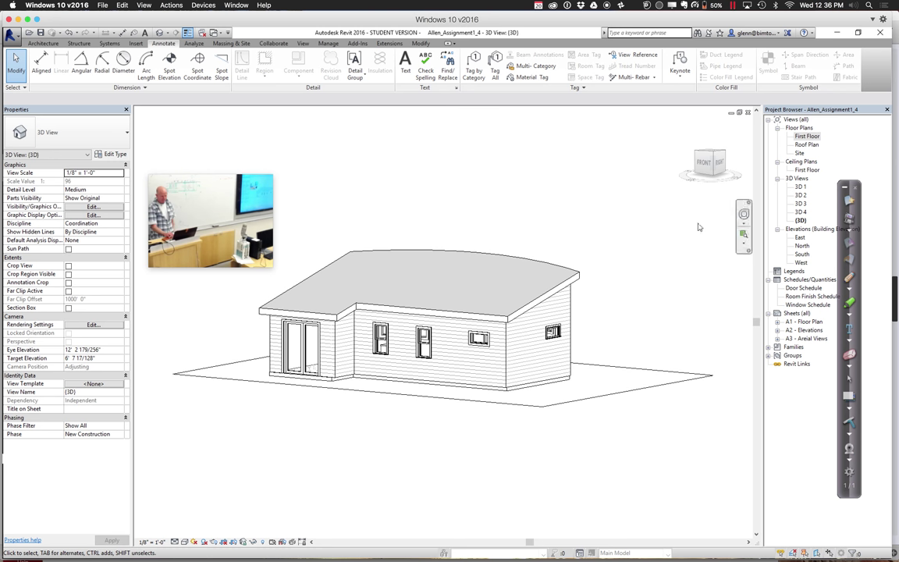
click(511, 256)
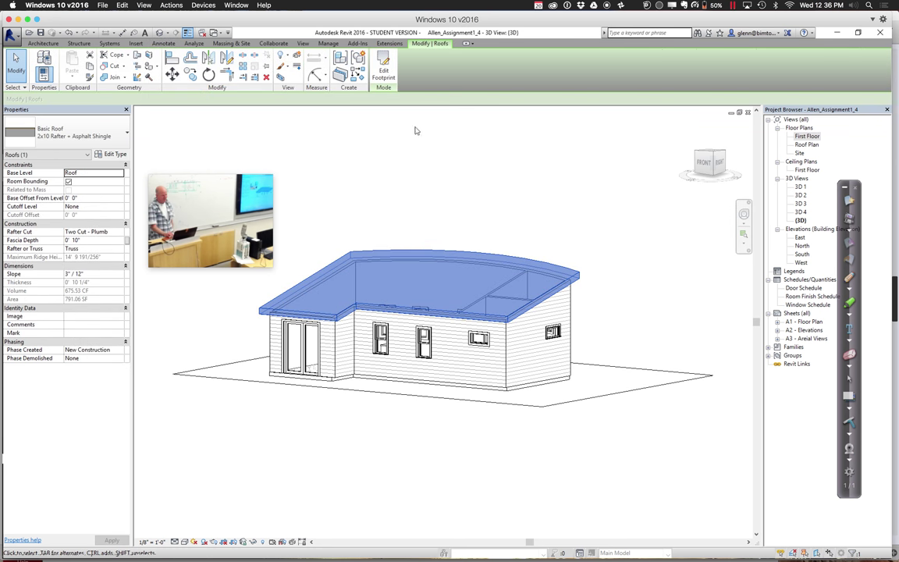
Make the short corner footprint edge slope at 3" / 12", hipping the roof over the glass doors
click(383, 70)
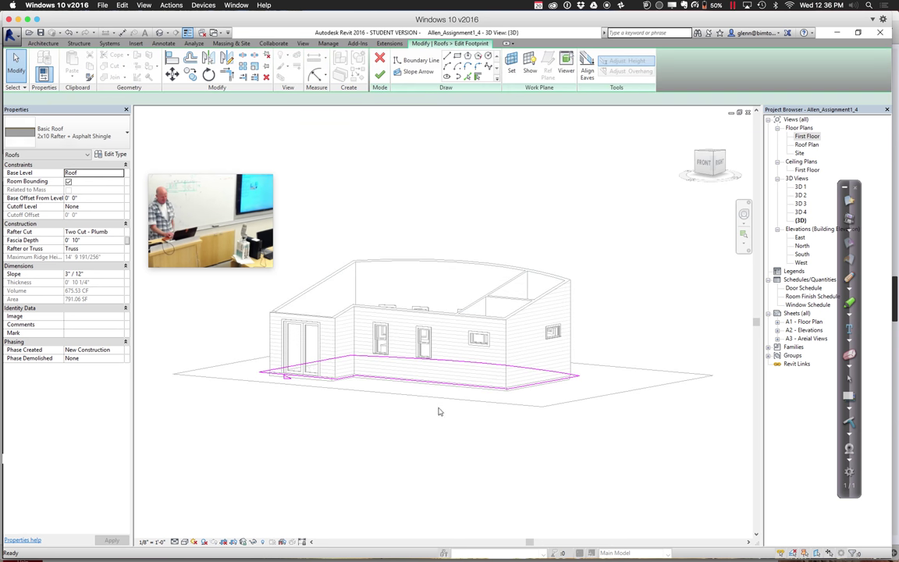
key(shift+w)
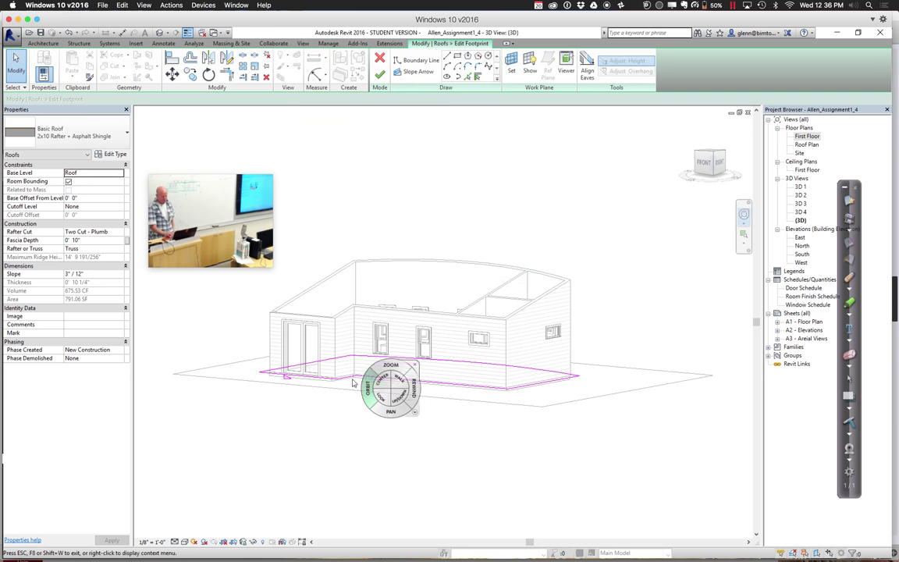
click(355, 399)
drag(356, 399, 359, 425)
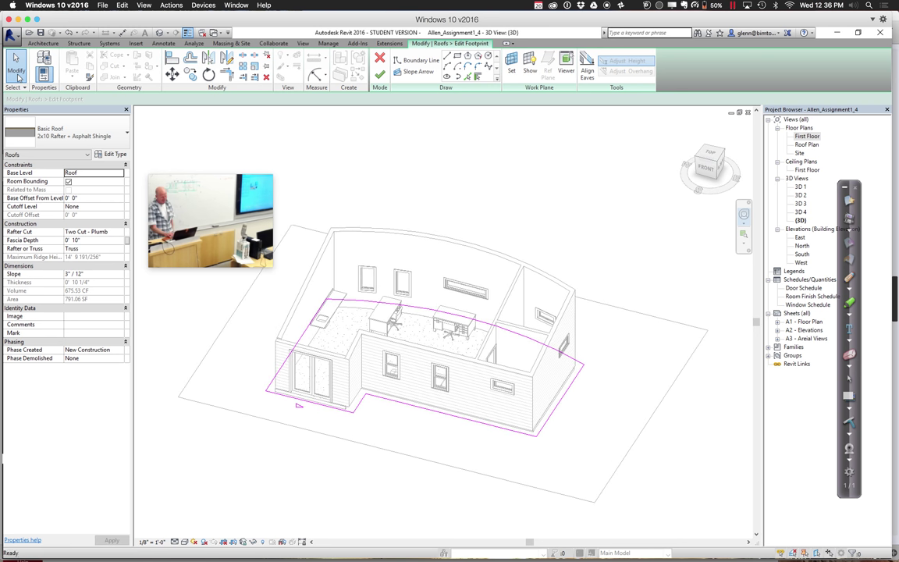
click(403, 408)
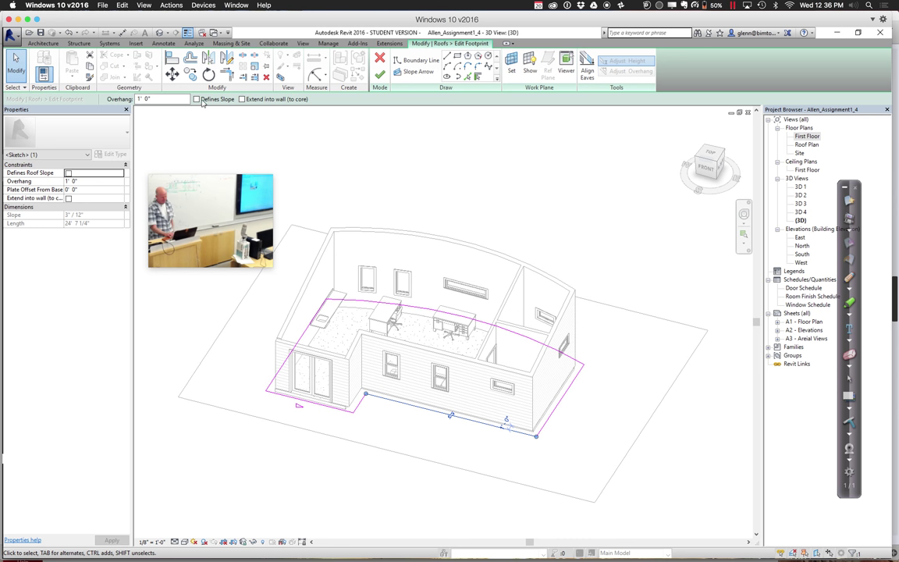
click(357, 404)
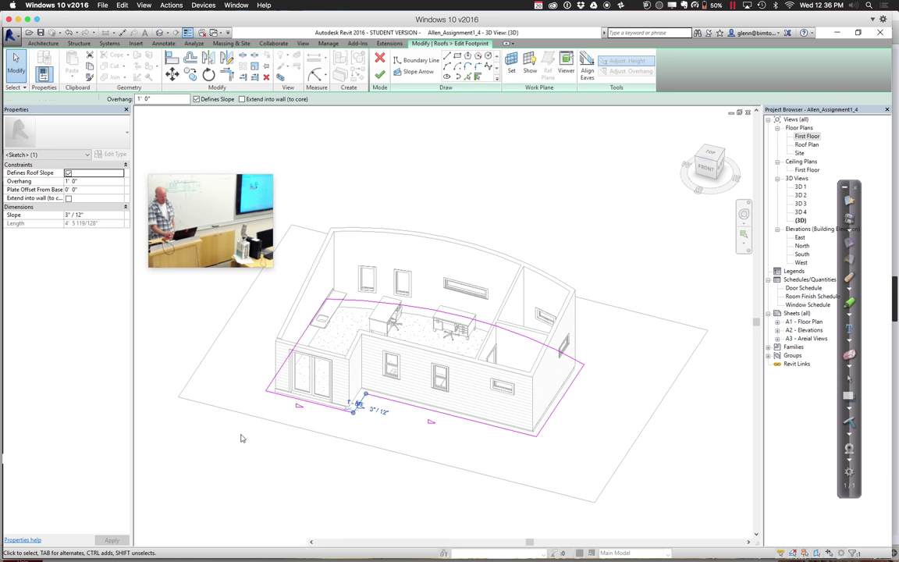
click(220, 395)
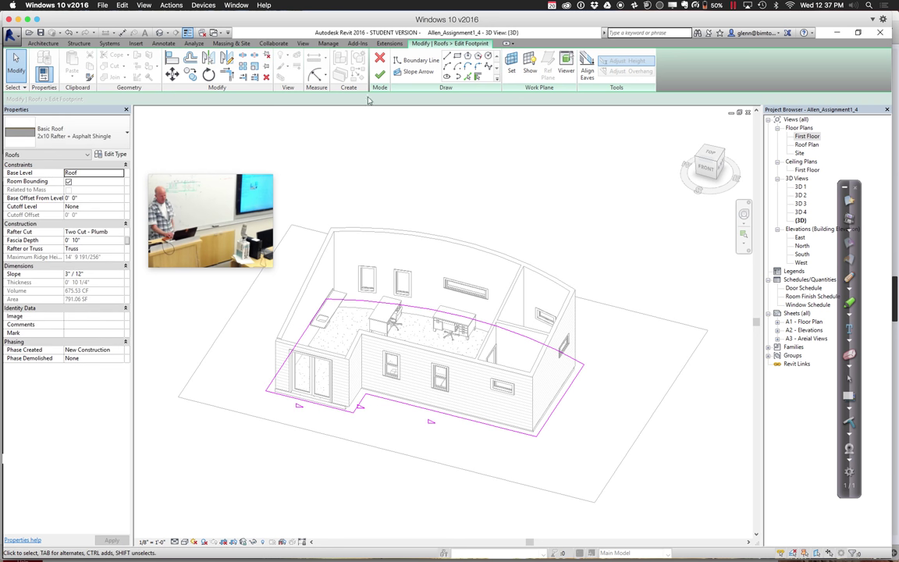
click(380, 76)
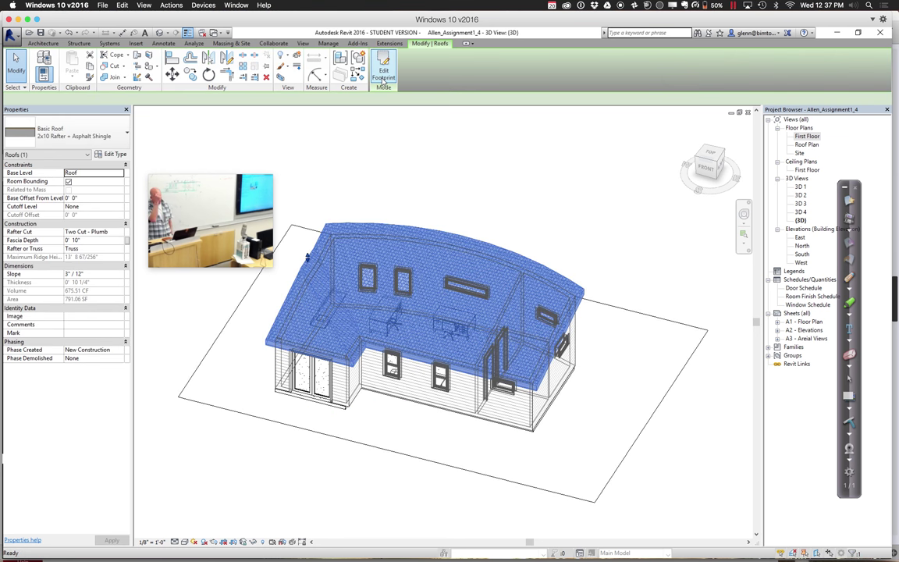
click(458, 173)
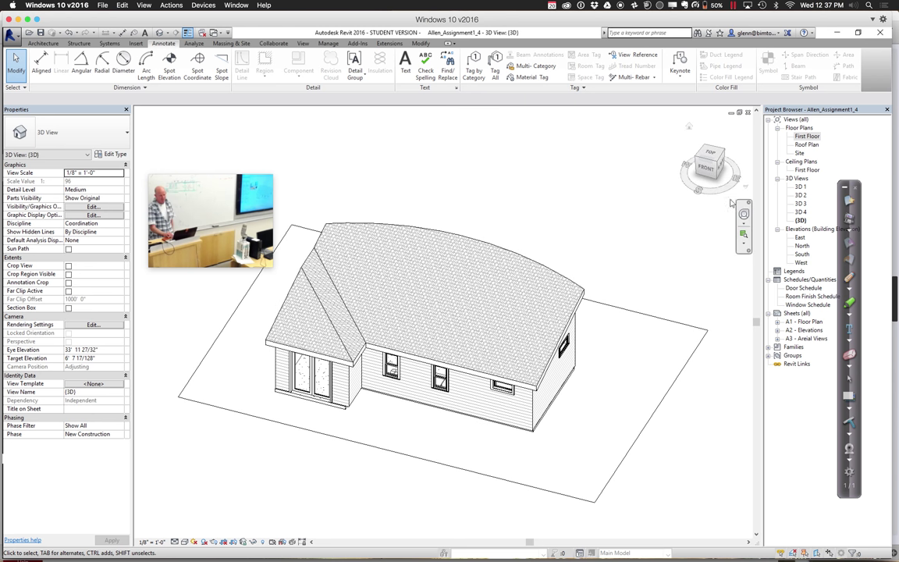
In the roof footprint sketch, turn off Defines Slope on the door wing's front edge
click(438, 232)
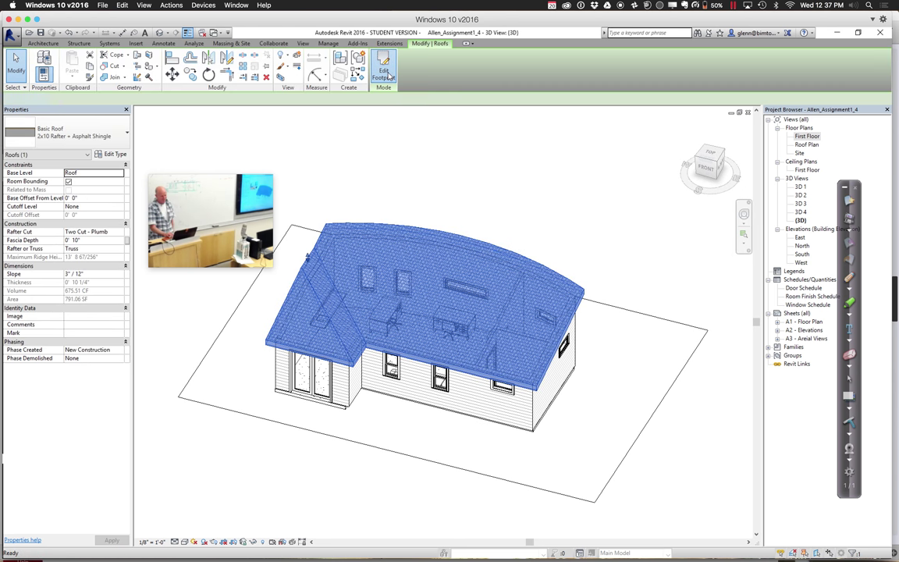
click(388, 75)
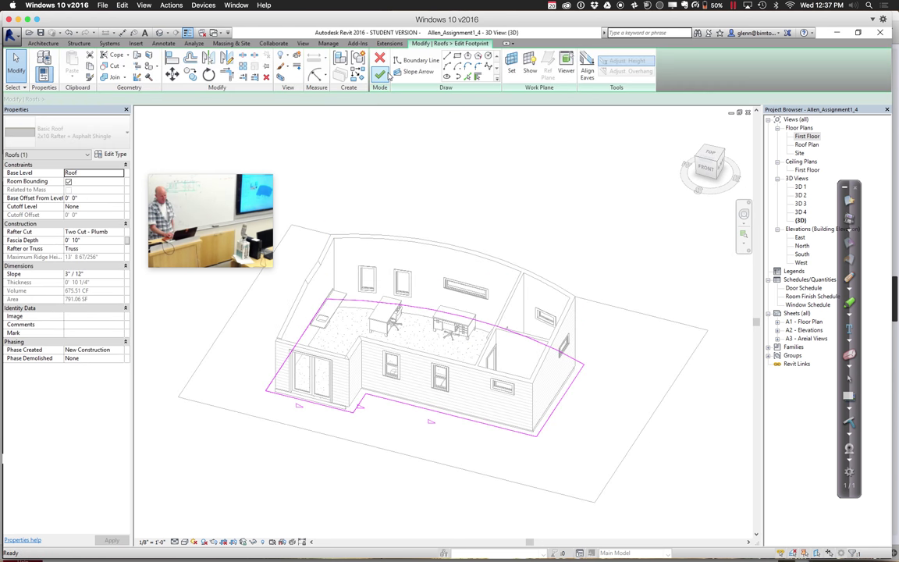
click(274, 383)
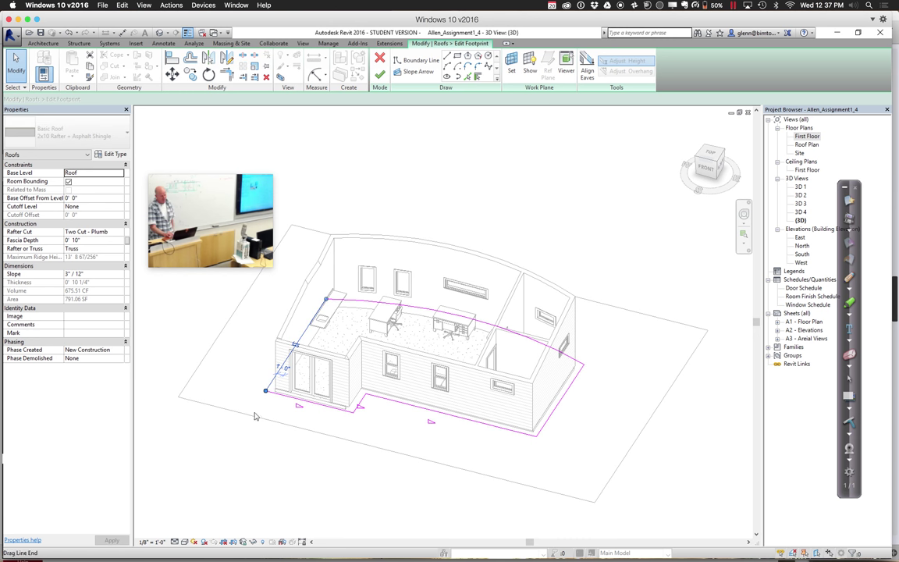
click(277, 404)
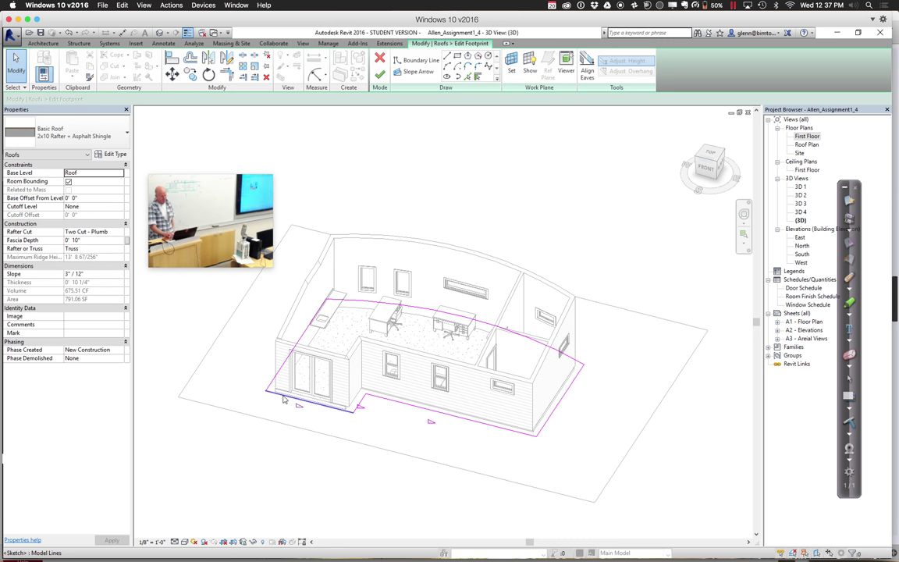
click(312, 401)
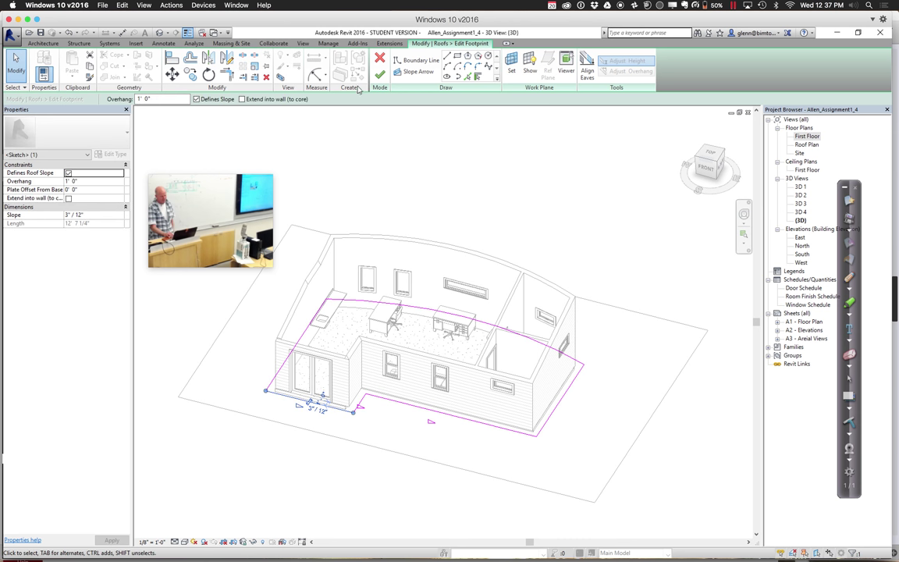
click(197, 99)
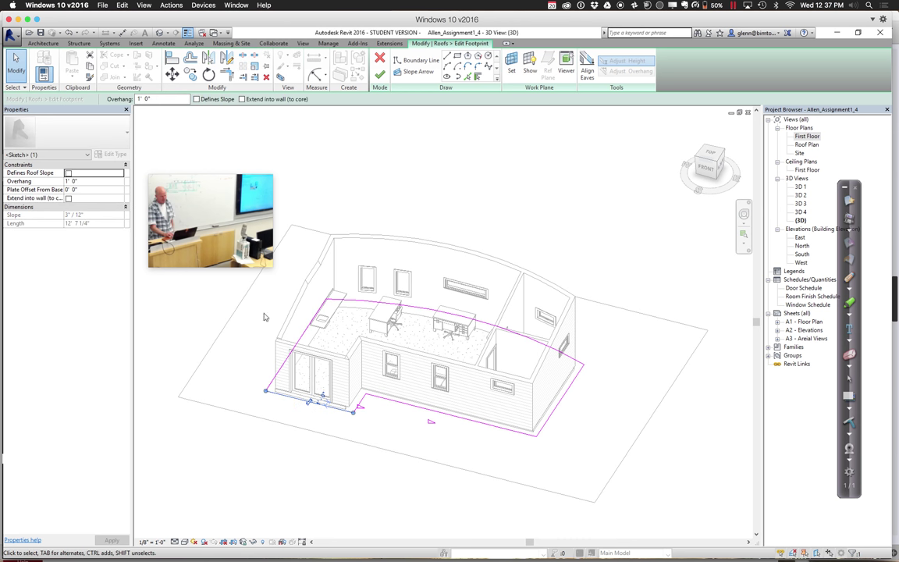
Make the wing's left end line define a slope and rebuild the roof
click(273, 384)
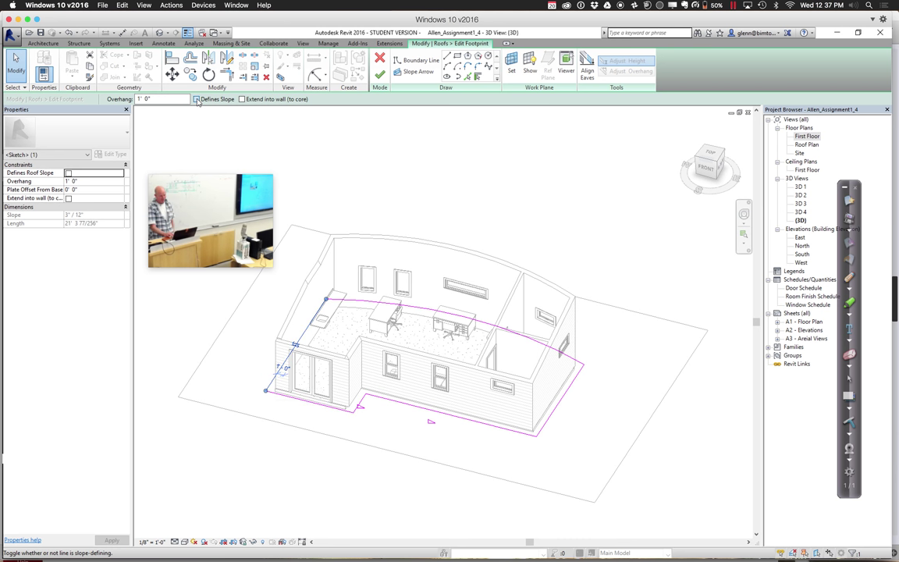
click(197, 99)
click(273, 144)
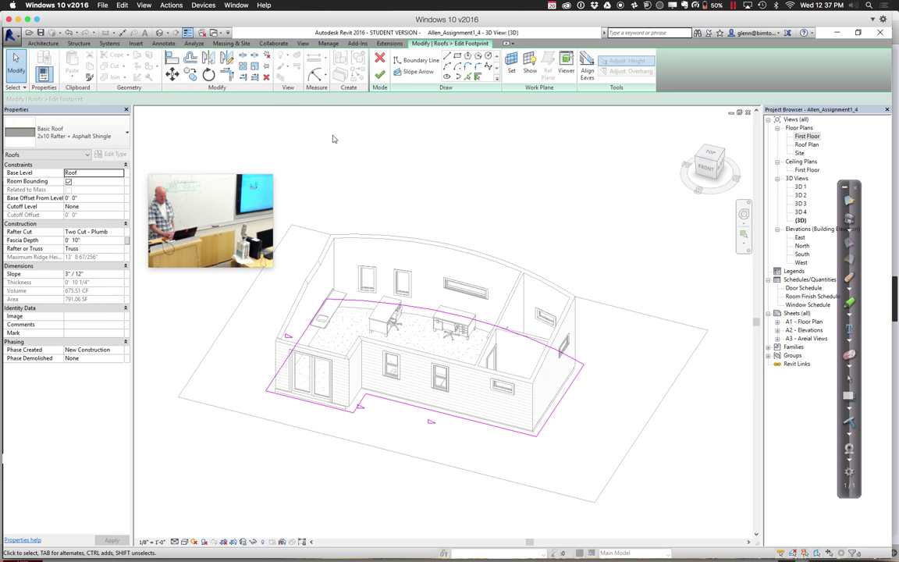
click(379, 75)
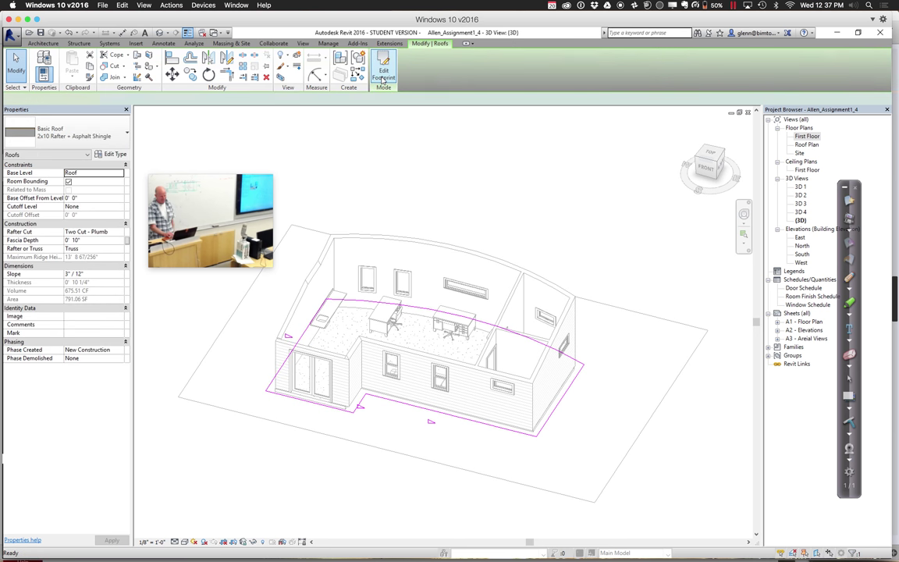
click(419, 180)
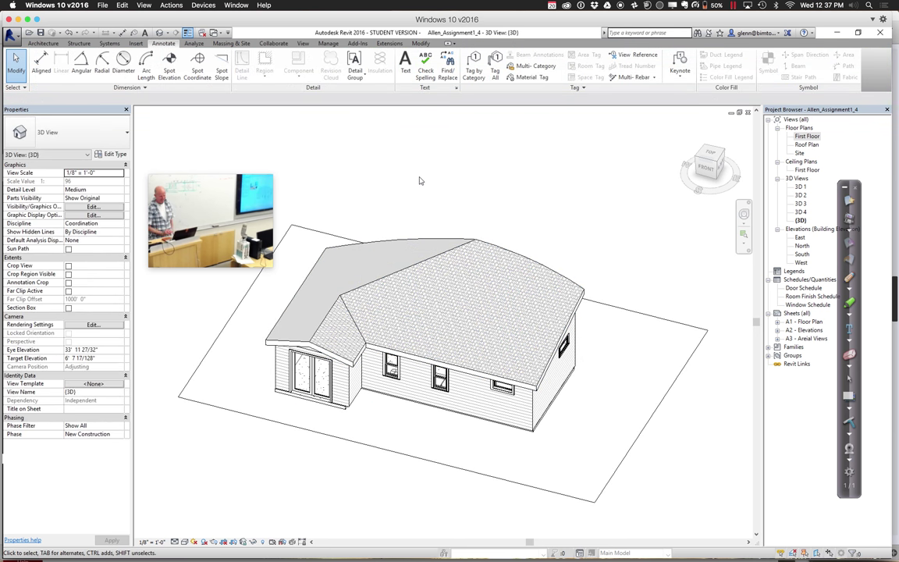
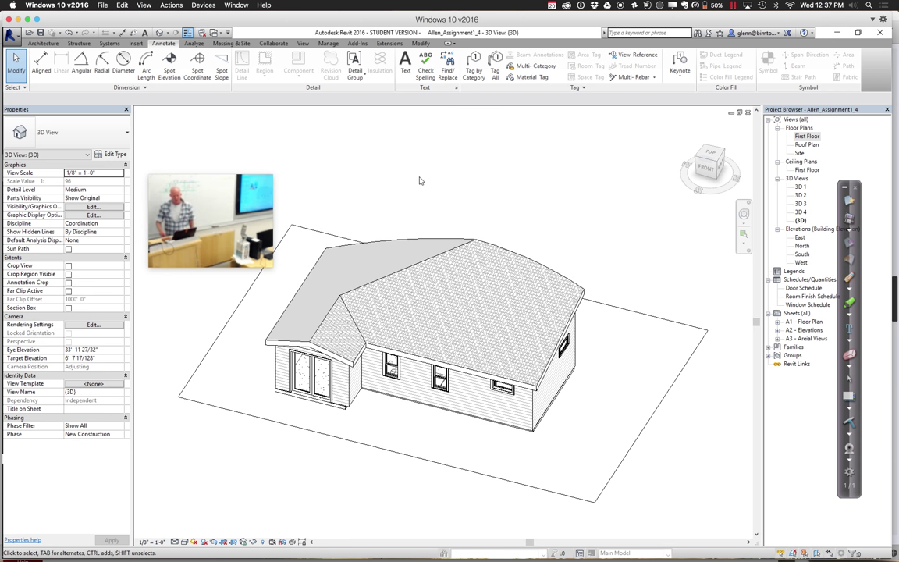
Open the hip roof's footprint sketch, view it from TOP, and zoom into its left side
double_click(429, 240)
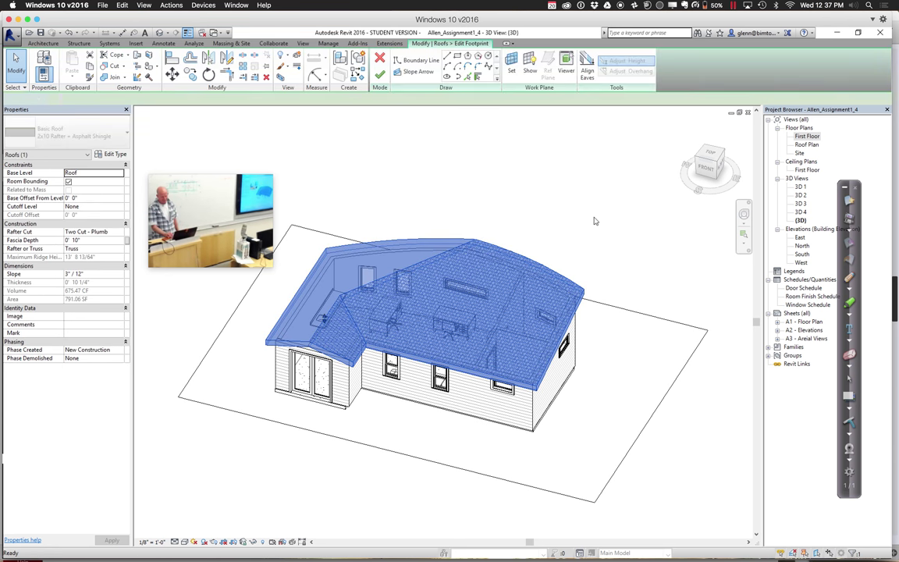
click(710, 153)
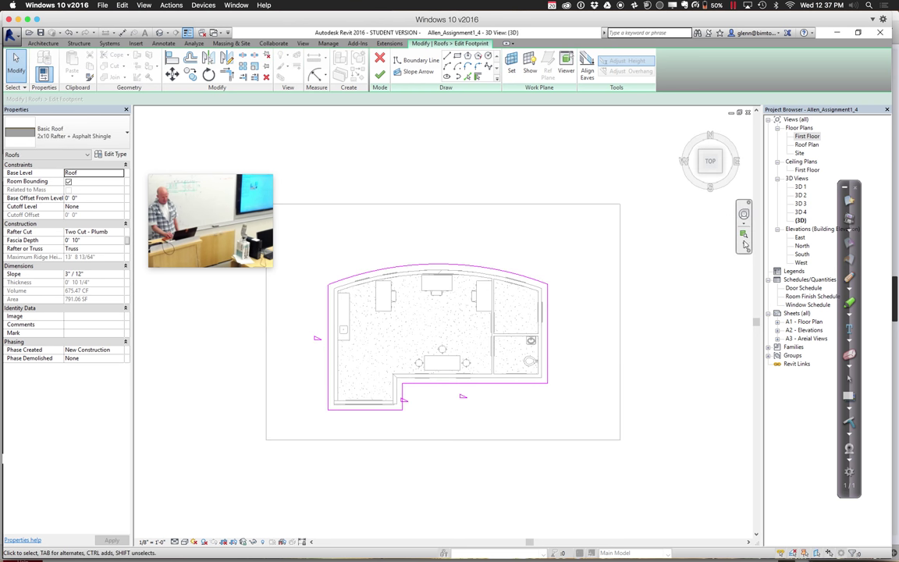
click(744, 240)
drag(271, 243, 434, 437)
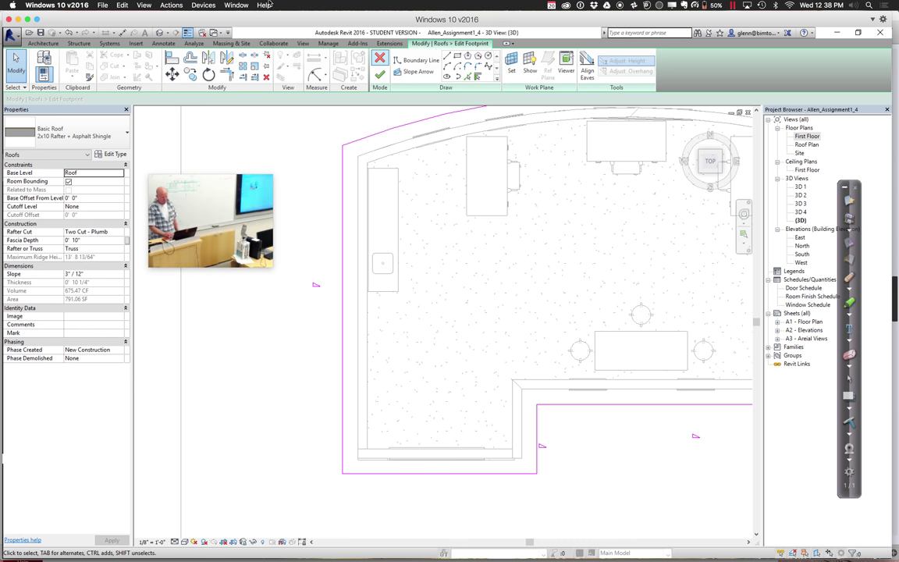
Split the footprint's left boundary line near its lower end
click(243, 56)
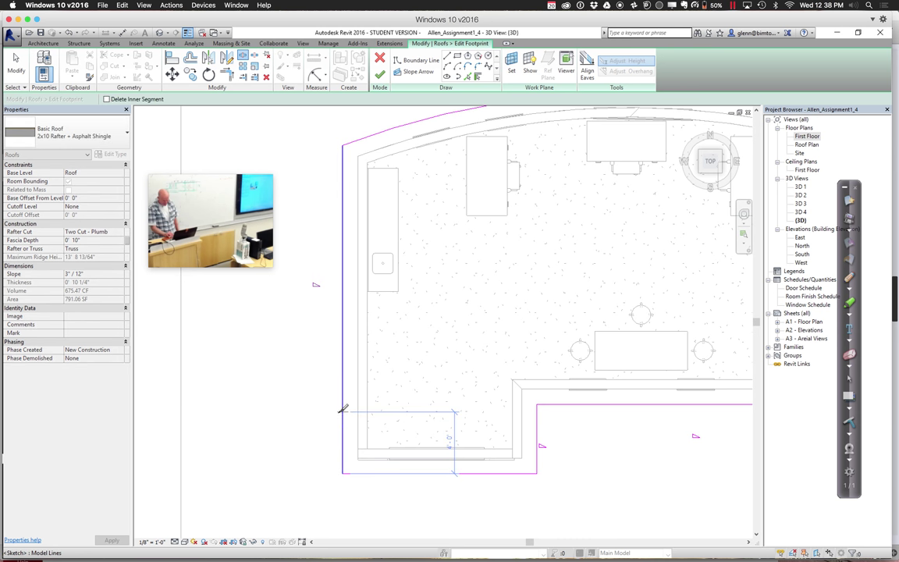
click(341, 404)
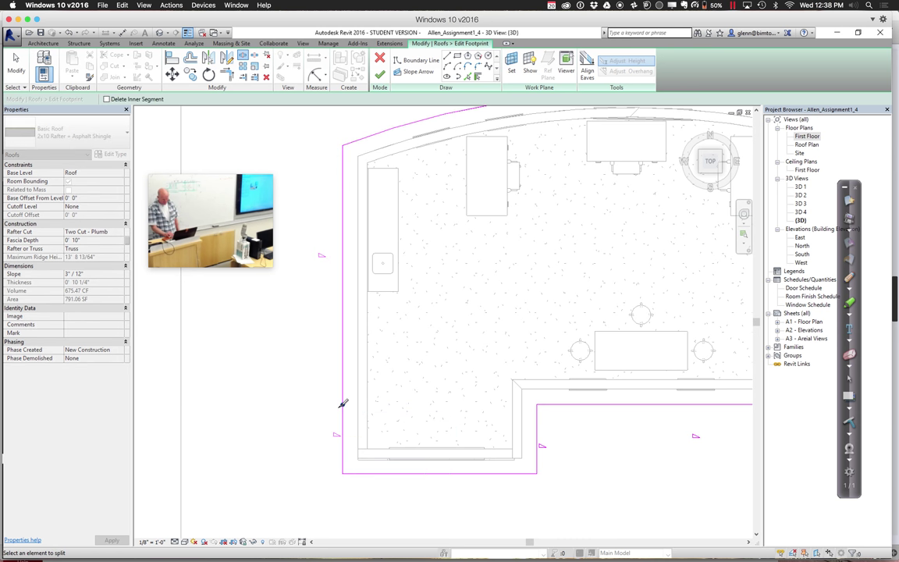
click(15, 66)
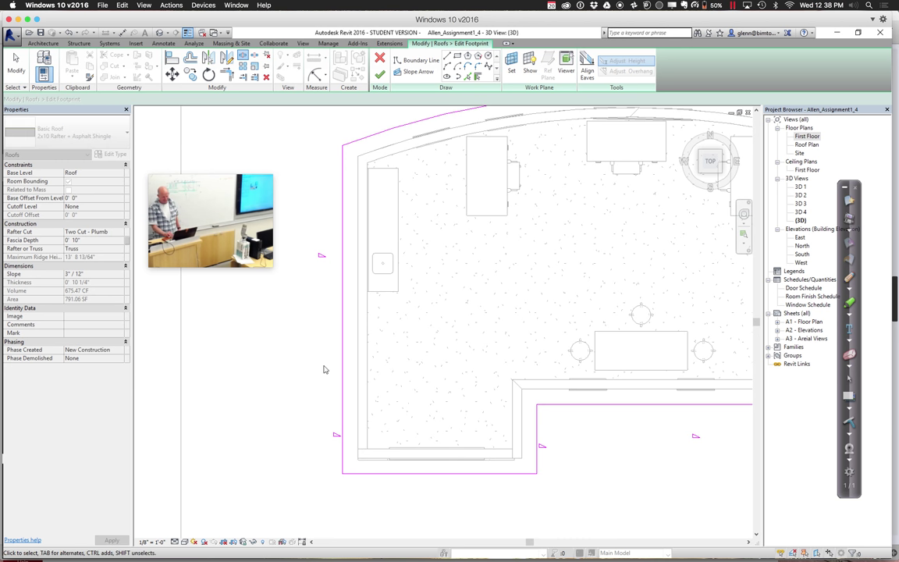
click(342, 344)
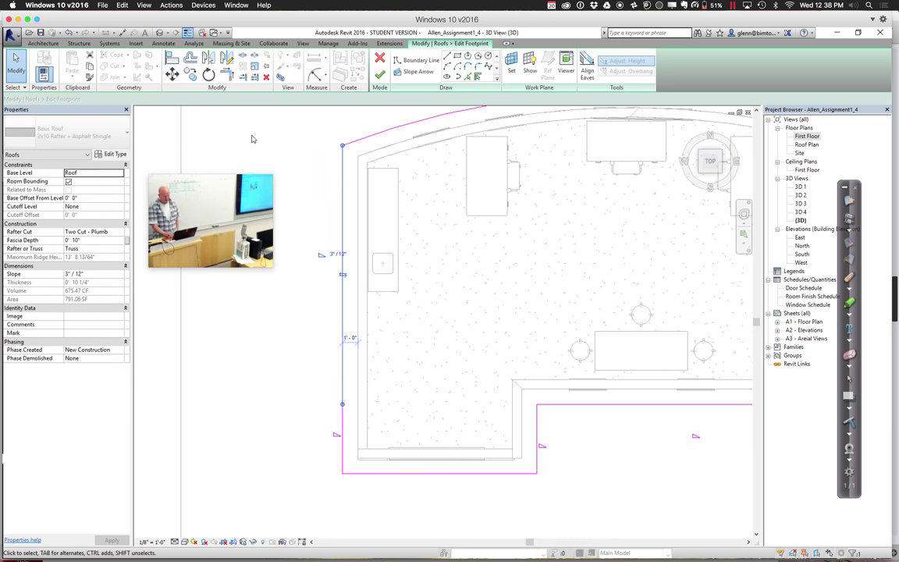
click(266, 413)
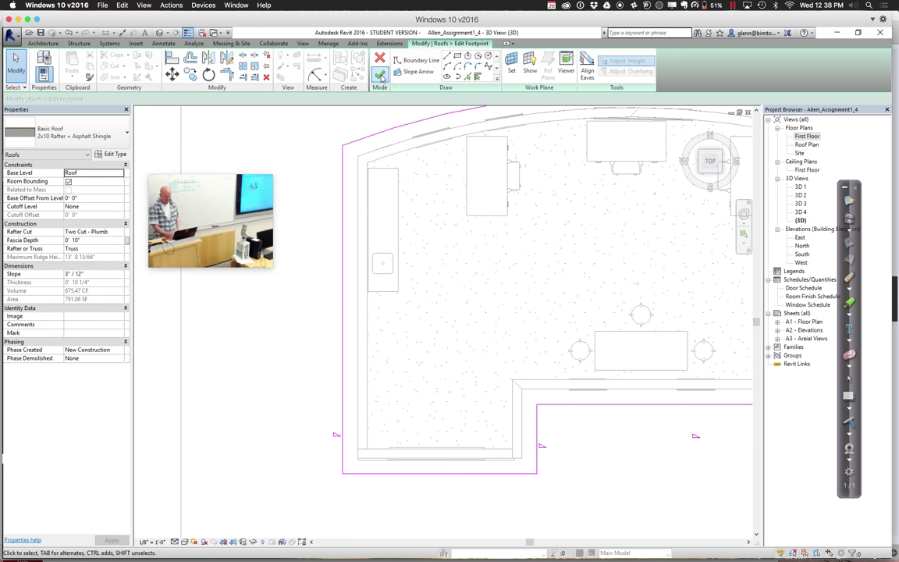
Try finishing the roof, unjoin the conflicting walls, then cancel back to the sketch
click(380, 74)
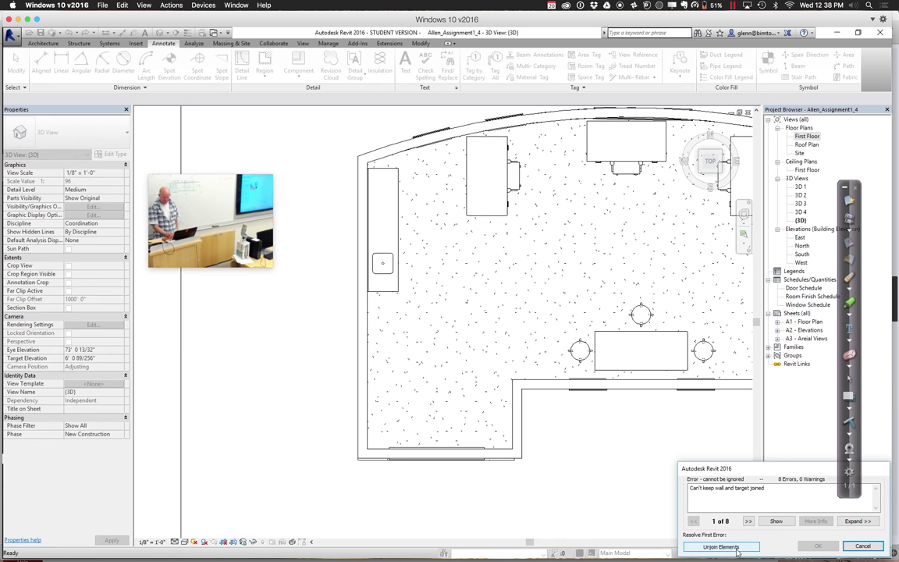
click(721, 546)
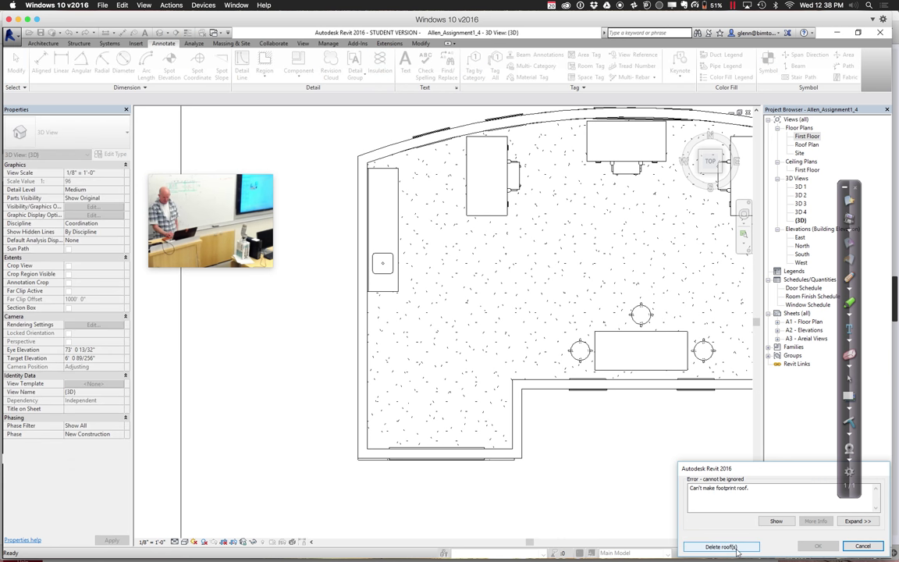
click(861, 546)
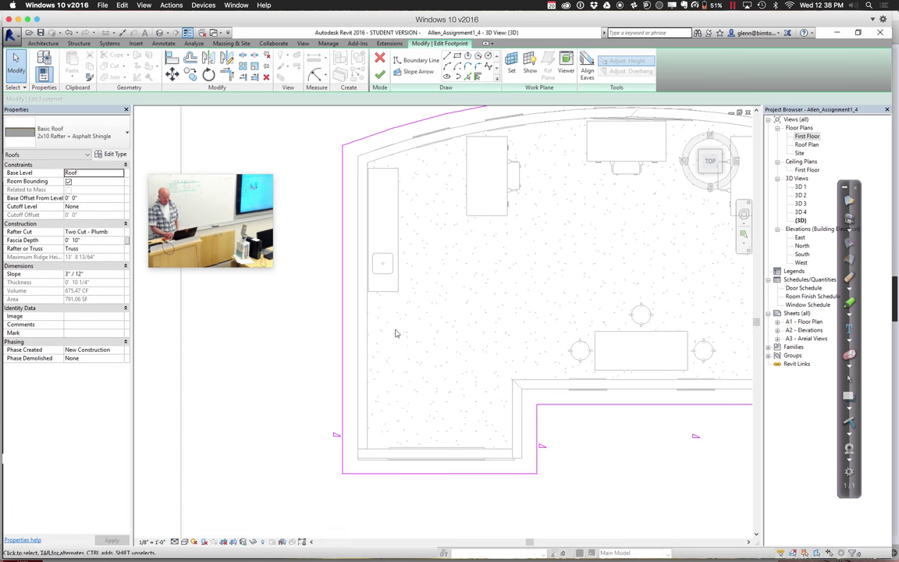
Zoom into the lower-left corner of the roof footprint
click(342, 344)
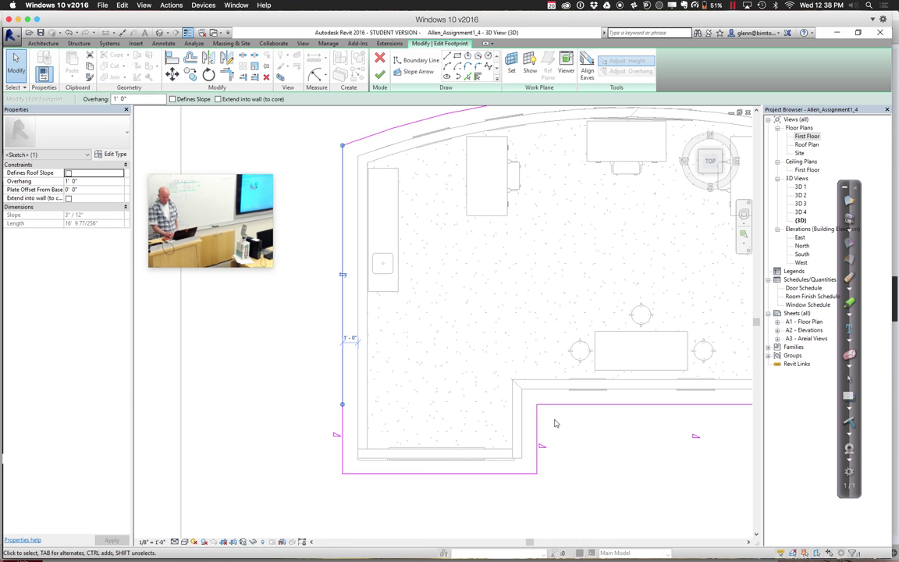
click(369, 416)
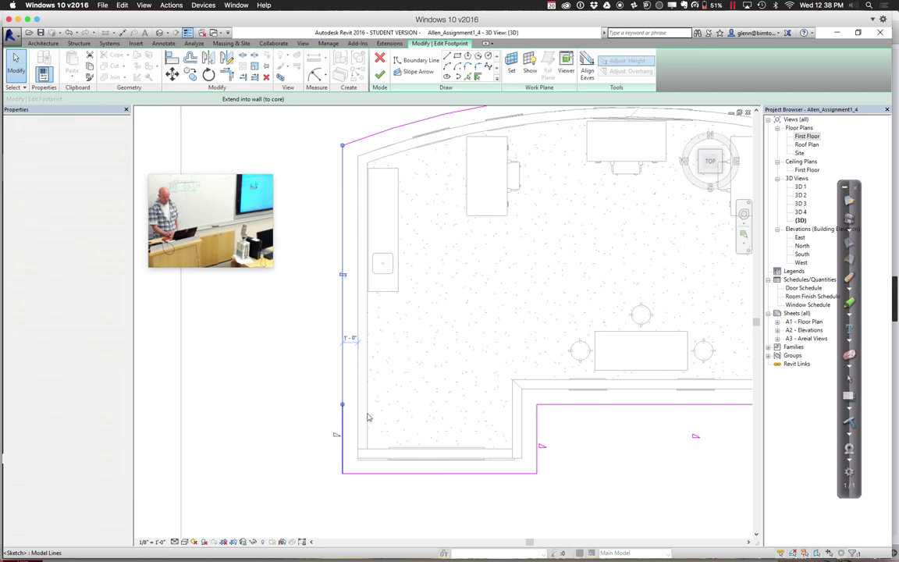
key(z)
key(r)
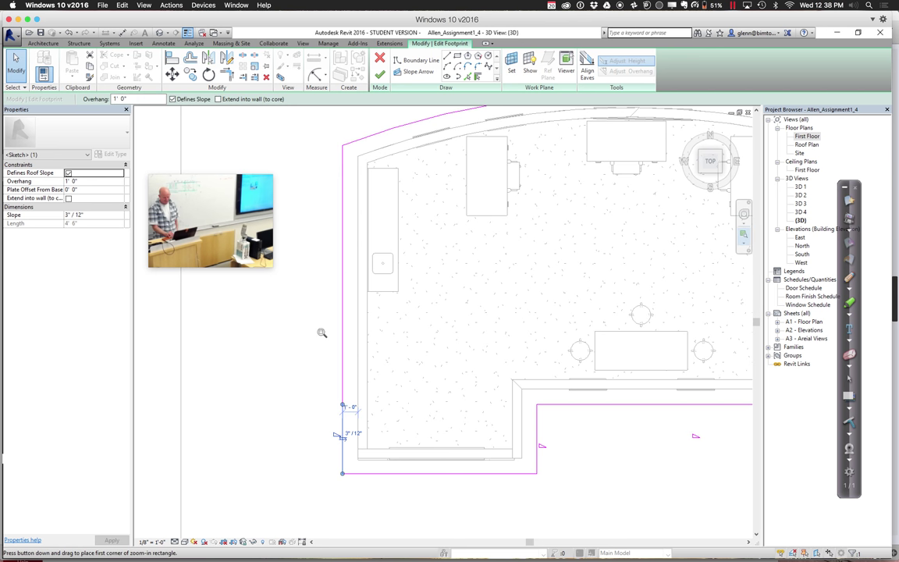
drag(281, 345, 378, 489)
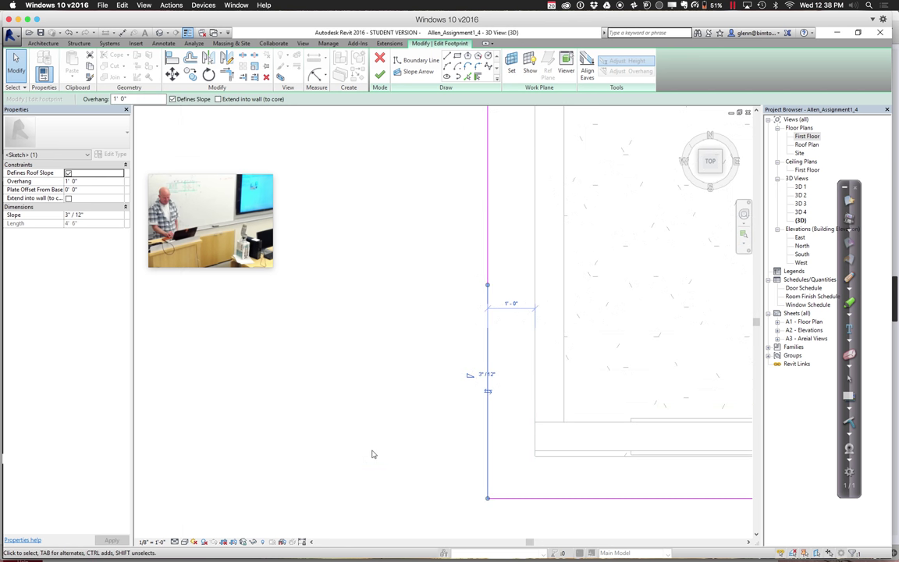
click(477, 274)
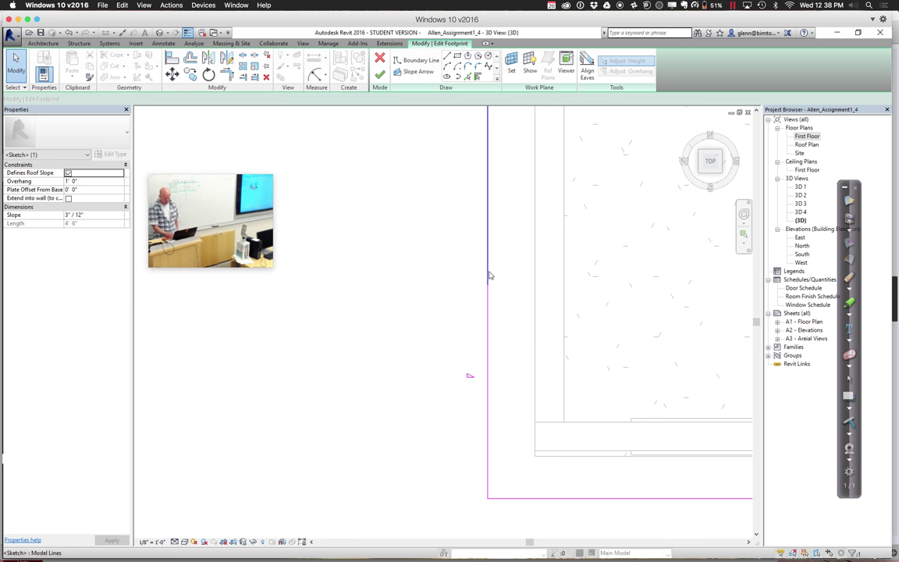
Split the left boundary line at the point where the inward step goes
click(488, 286)
key(o)
key(f)
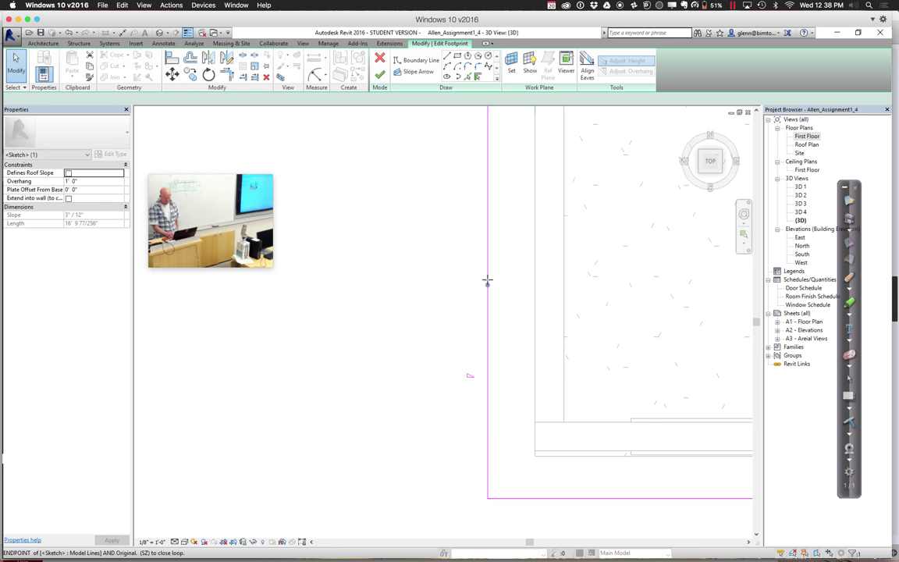
click(490, 277)
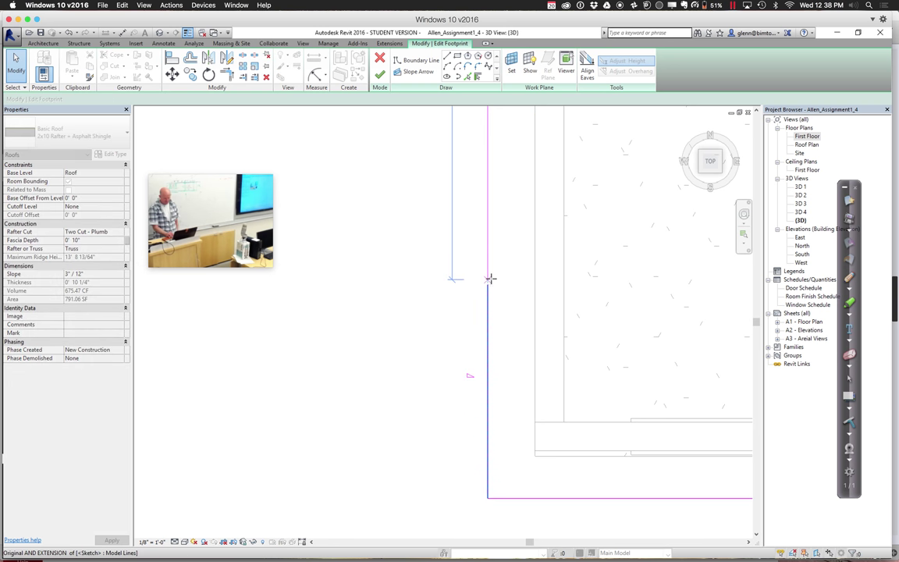
click(459, 295)
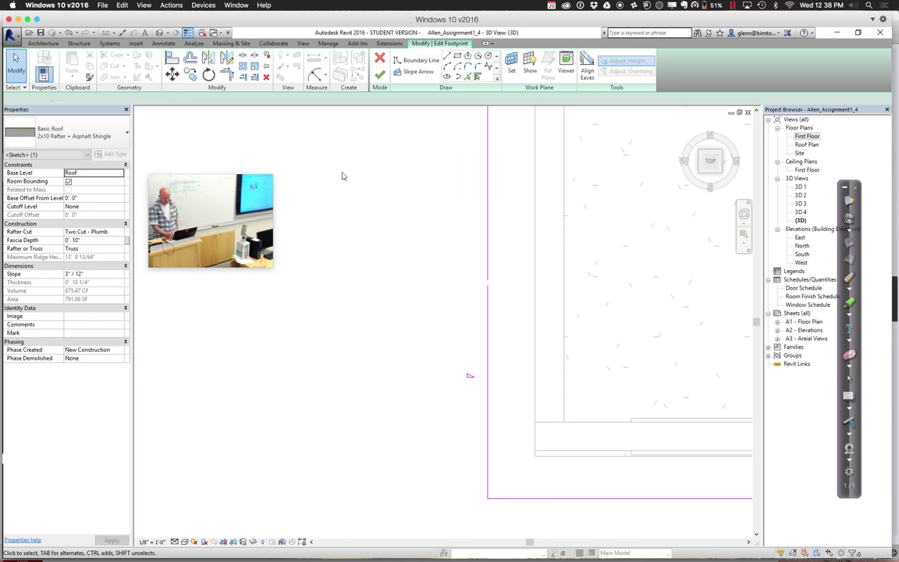
click(403, 64)
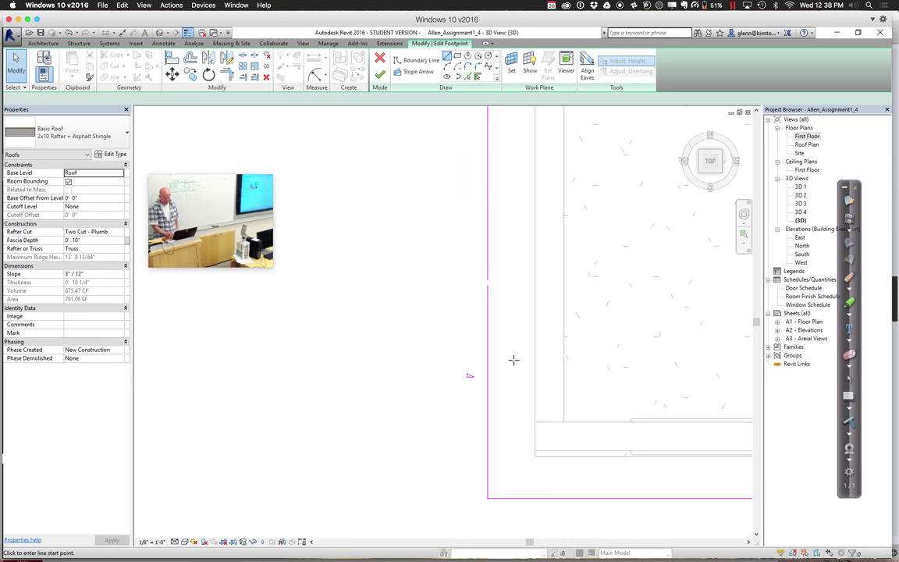
click(488, 279)
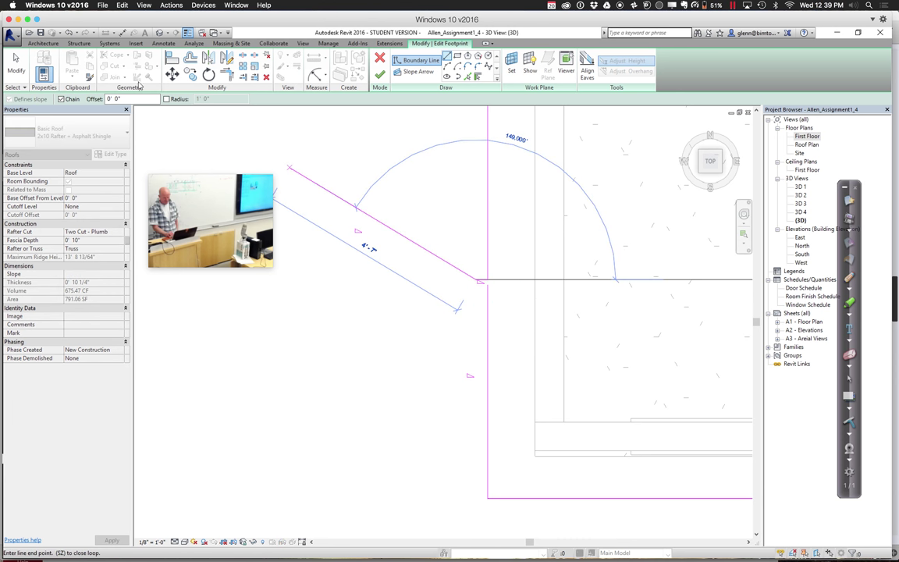
click(15, 63)
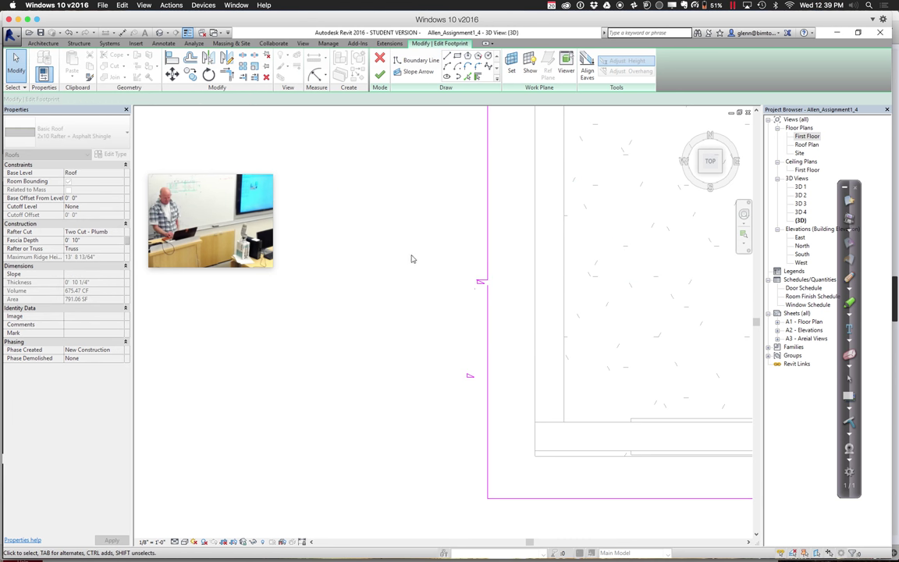
Turn off Defines Slope on the short jog segment
click(482, 282)
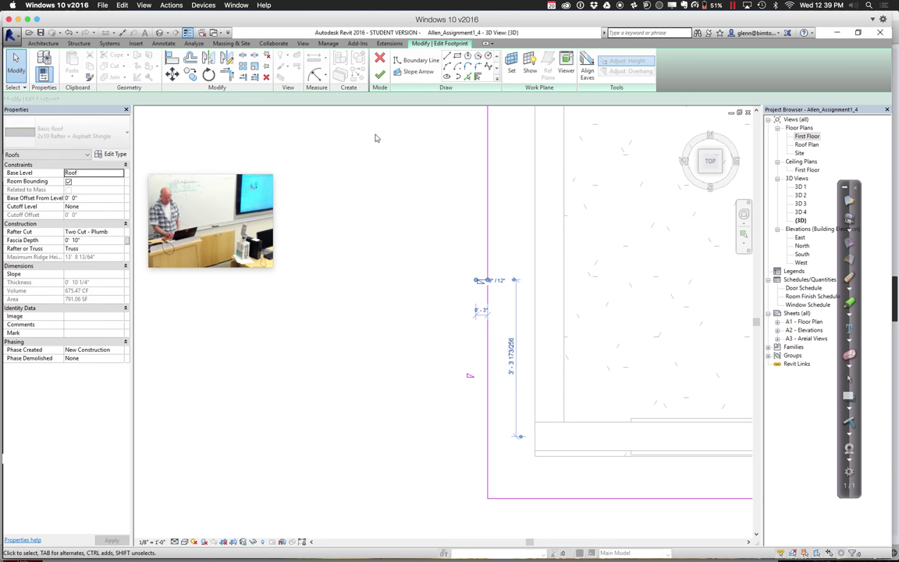
click(172, 100)
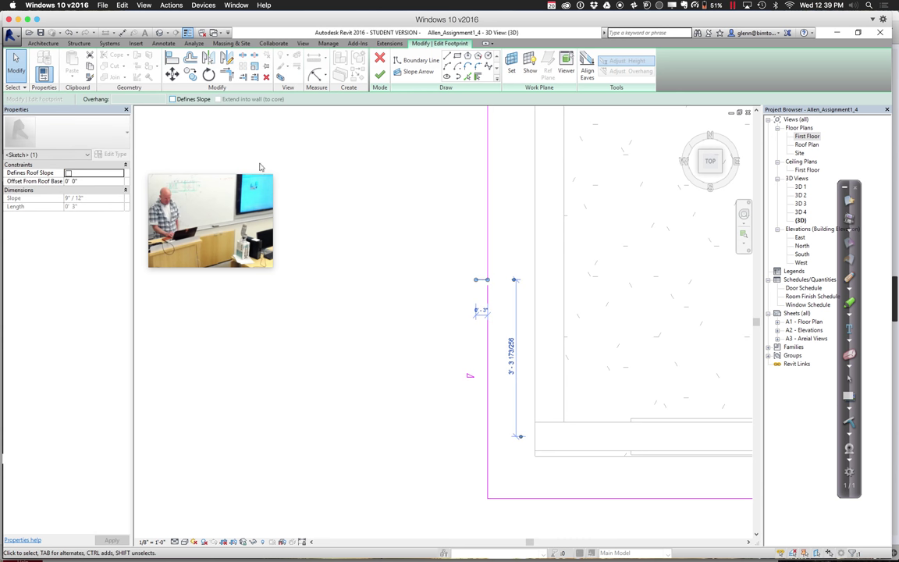
click(433, 292)
click(488, 351)
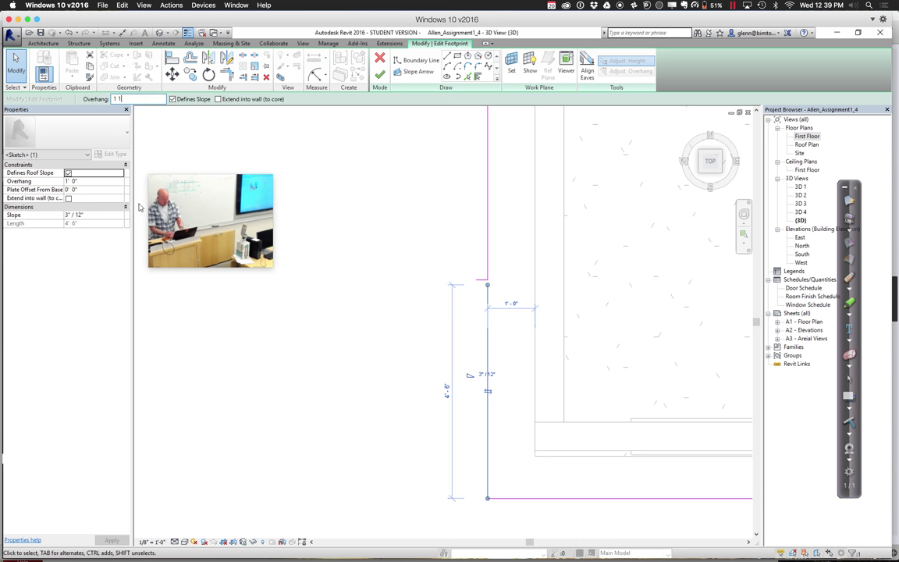
click(273, 365)
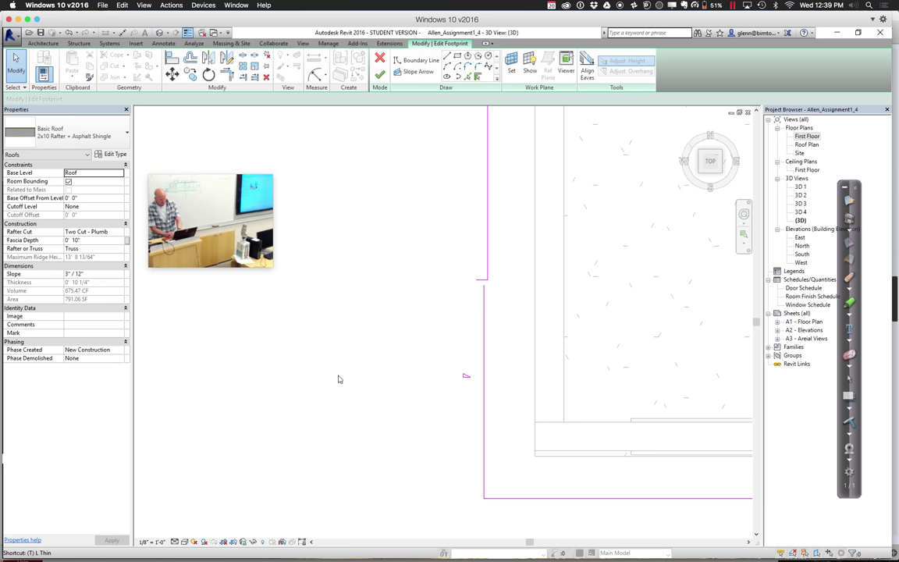
Trim the lines to a corner, retry finishing the roof, and cancel the error
key(t)
key(r)
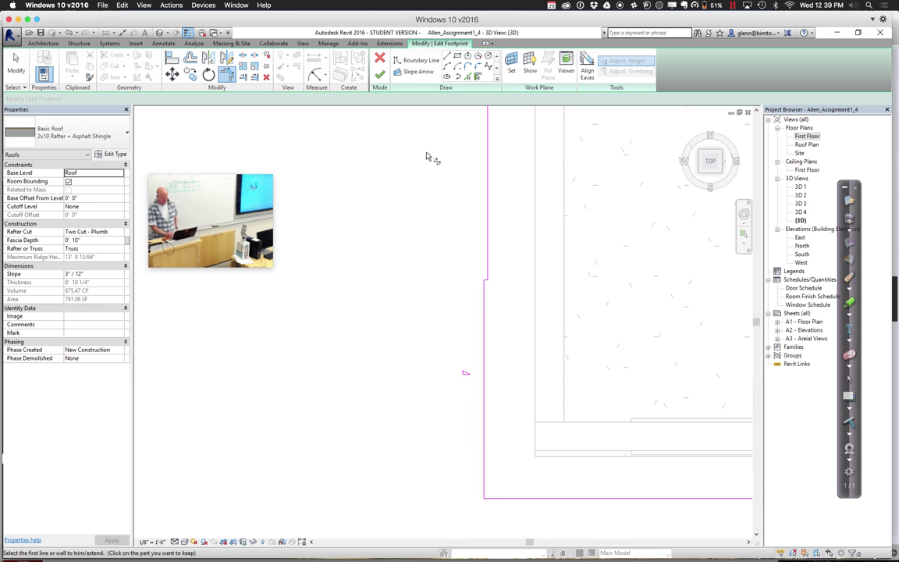
click(380, 75)
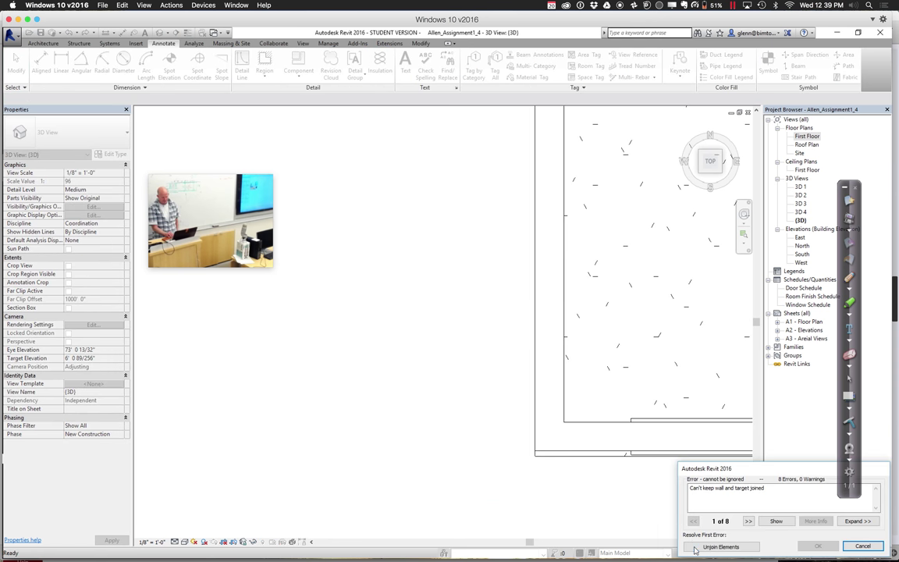
click(718, 546)
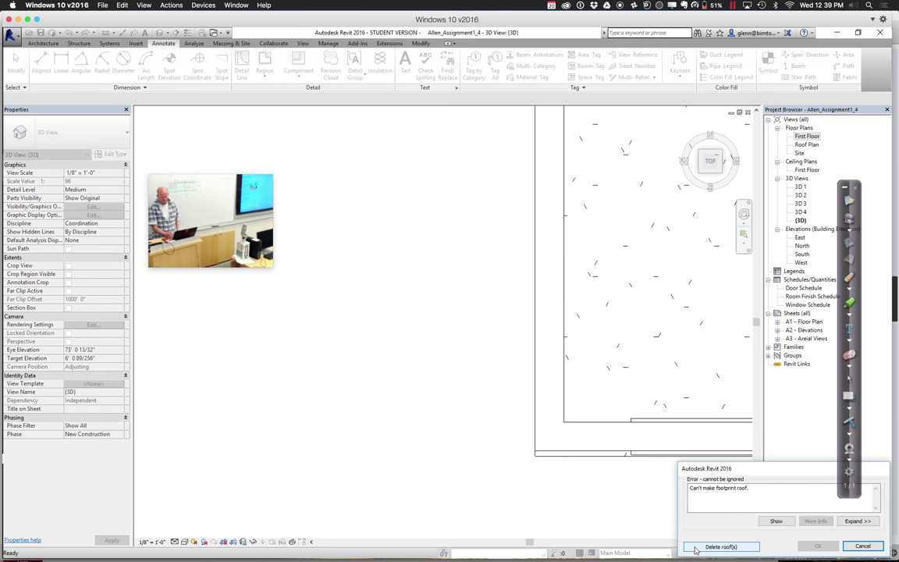
click(864, 546)
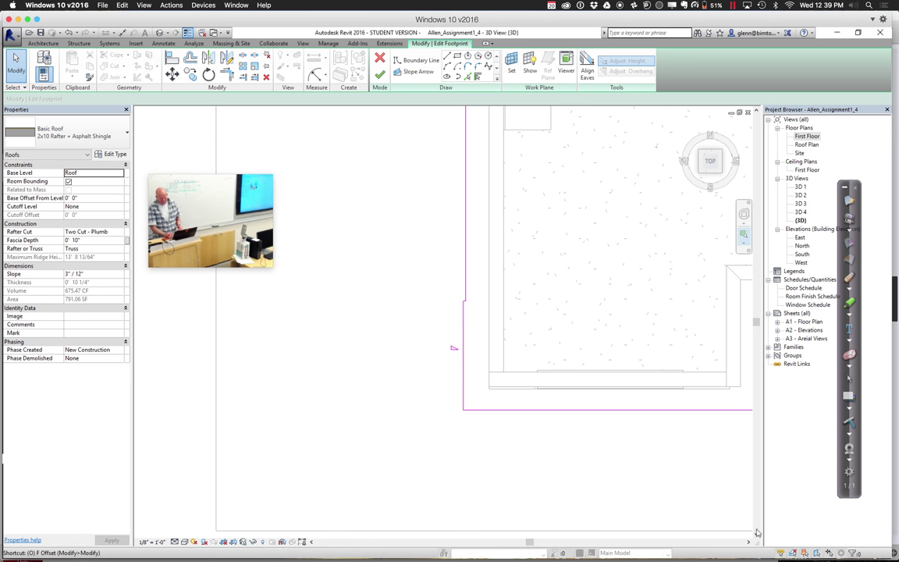
Trim the left and bottom footprint lines into a corner with Trim/Extend to Corner
scroll(748, 544, left, 5)
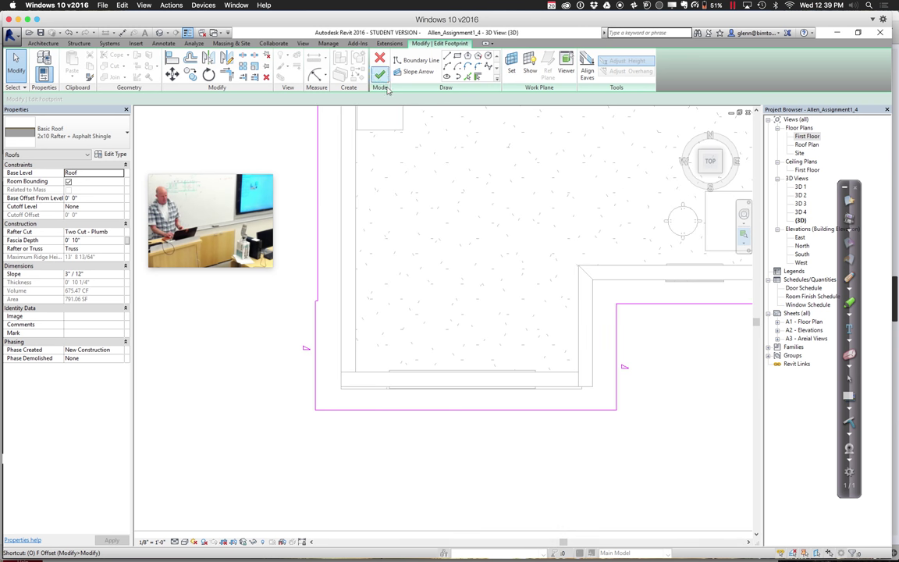
click(755, 114)
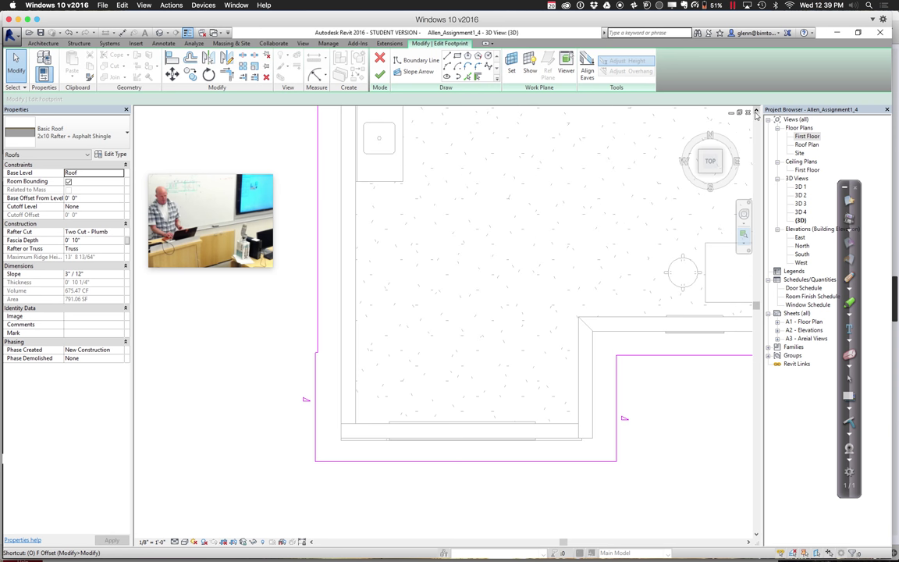
click(755, 114)
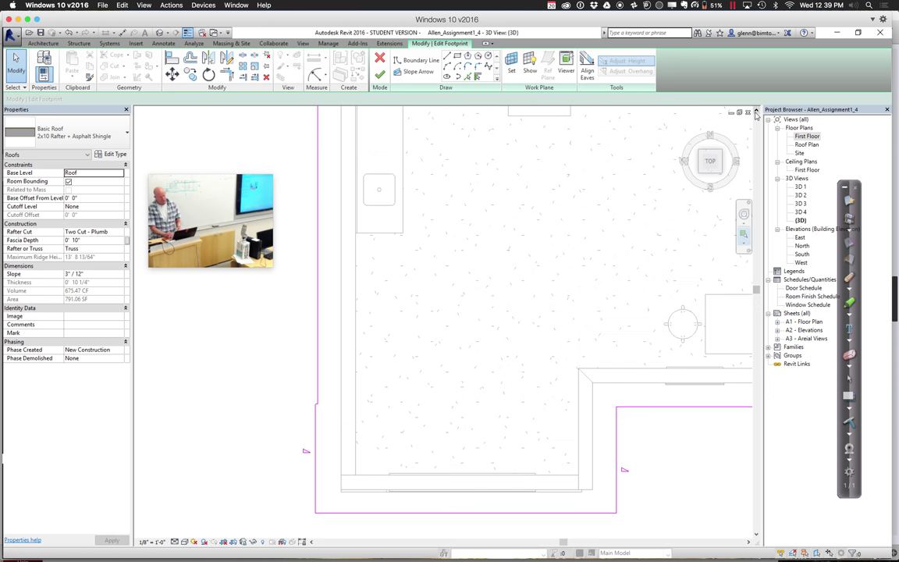
key(z)
key(r)
key(z)
key(o)
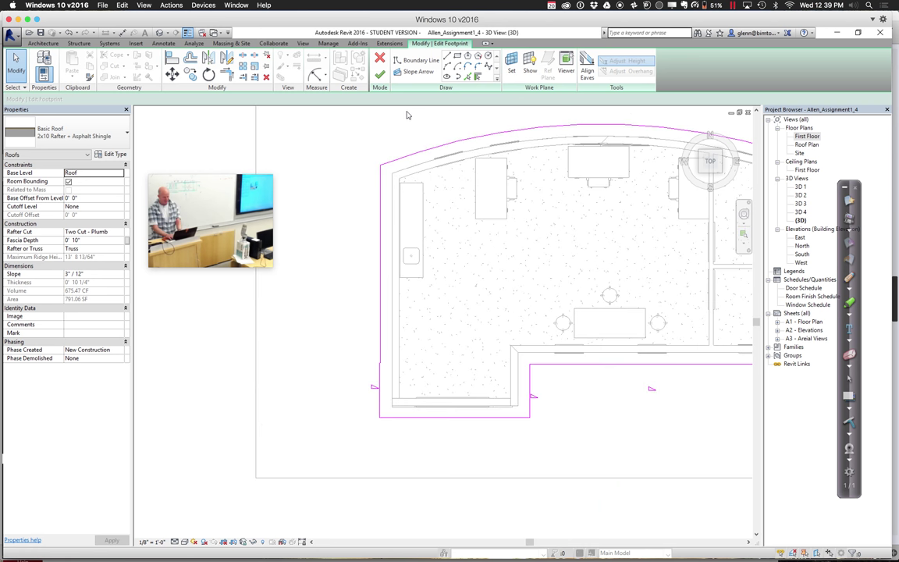
key(z)
key(a)
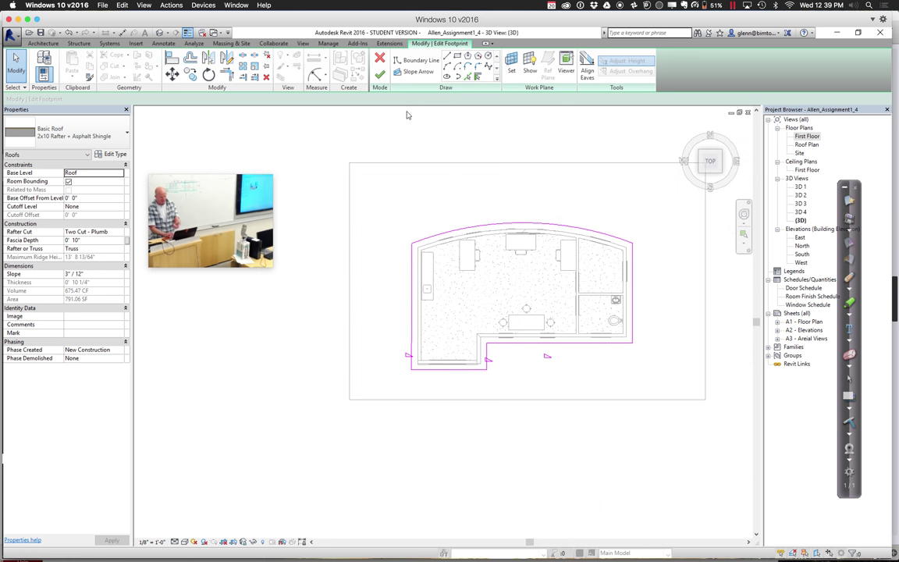
key(z)
key(r)
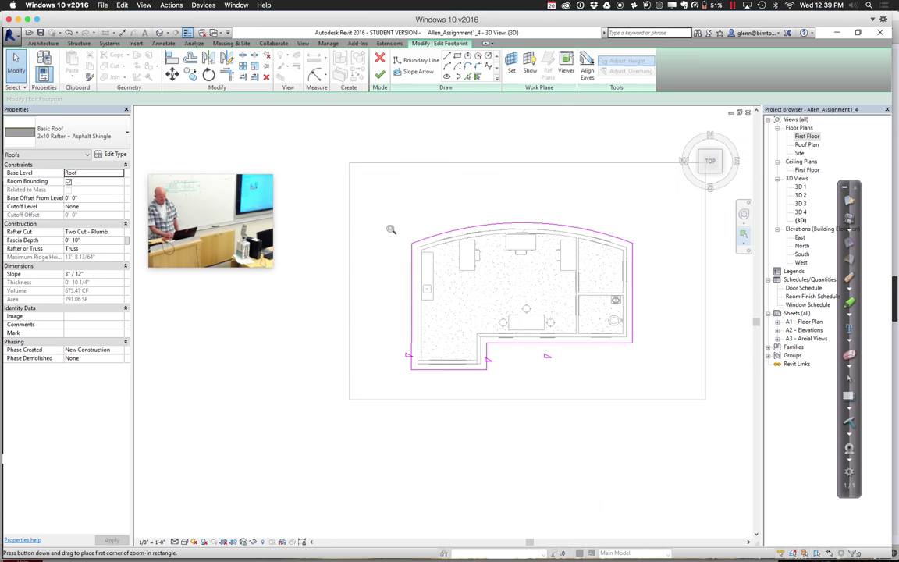
drag(391, 229, 673, 395)
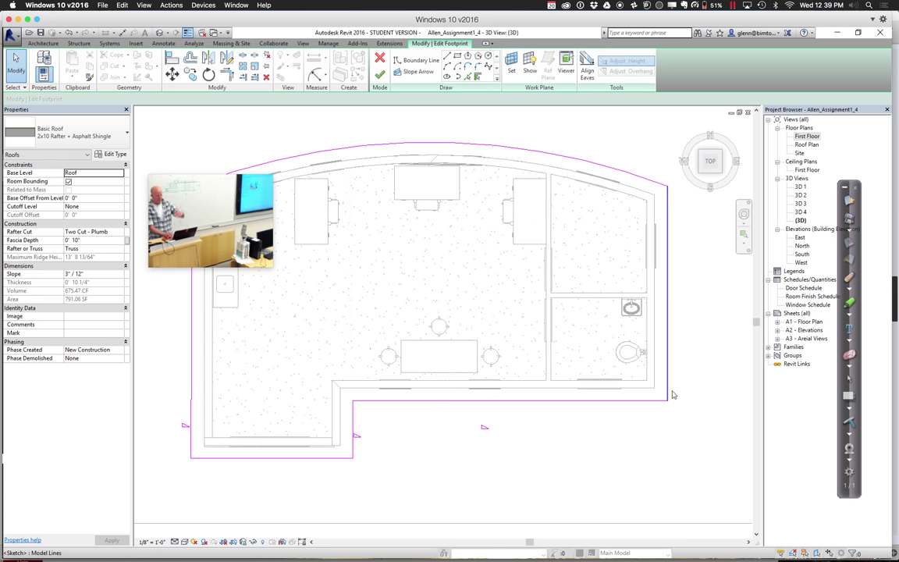
key(t)
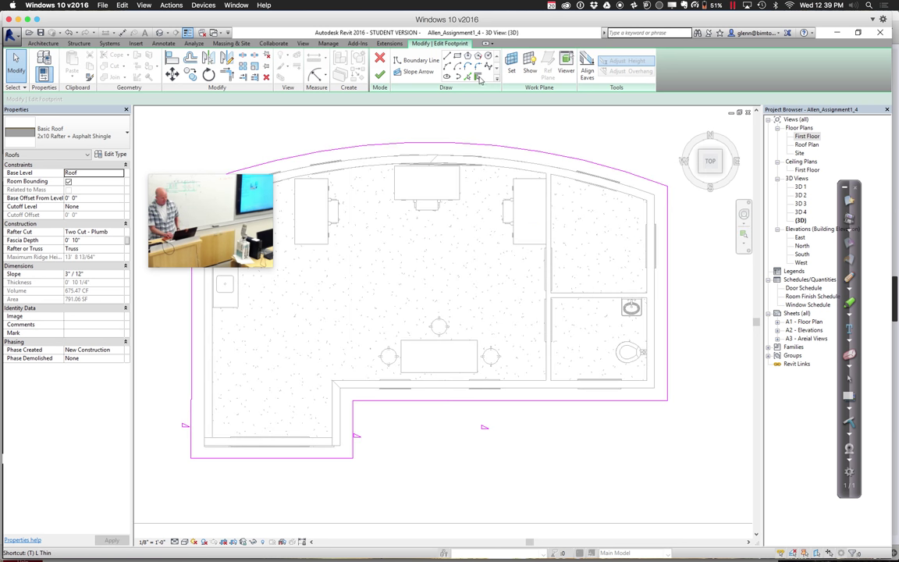
key(r)
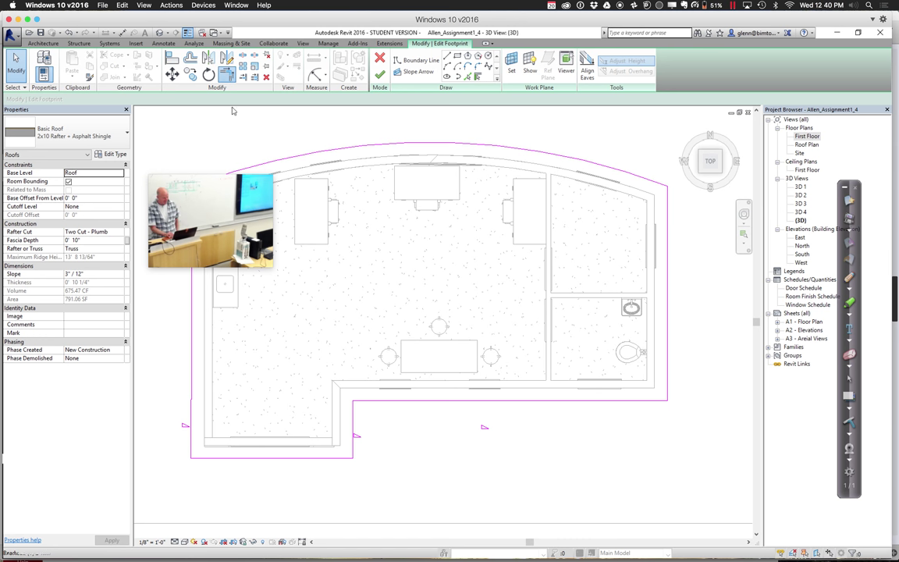
click(195, 316)
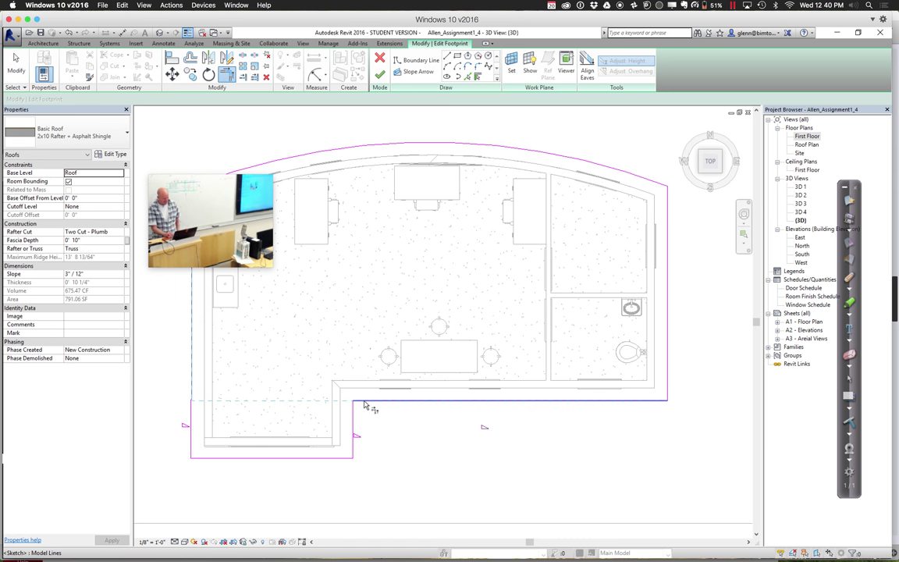
click(364, 404)
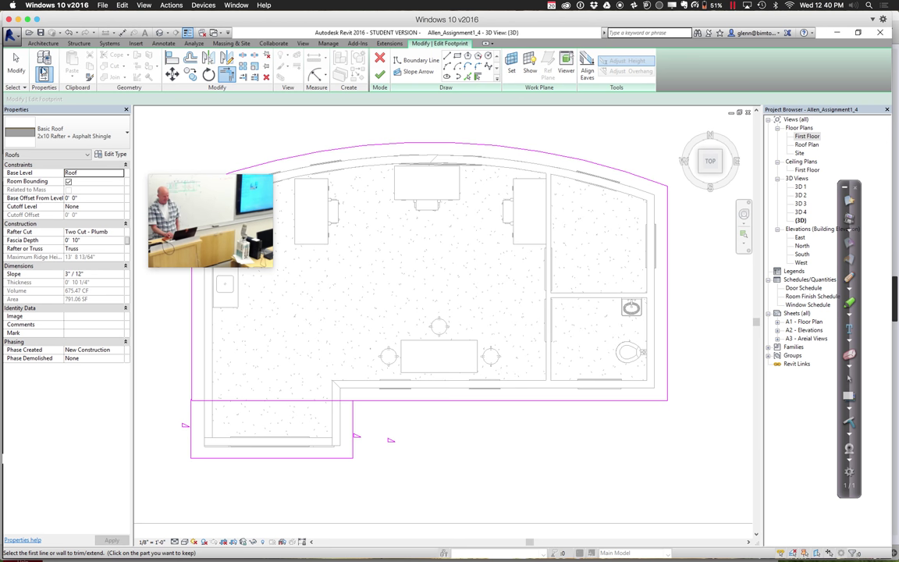
click(15, 66)
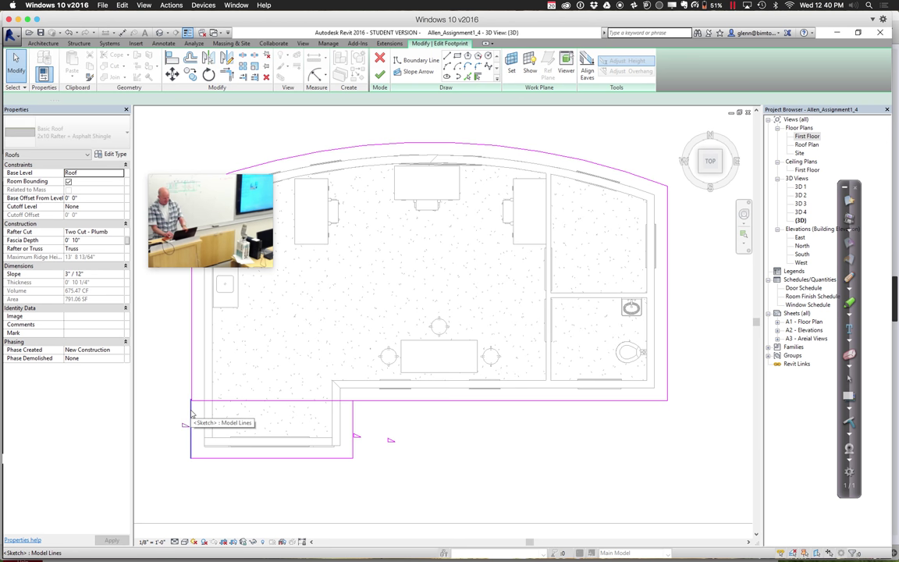
Delete the lower footprint lines around the lower-left wing
click(191, 413)
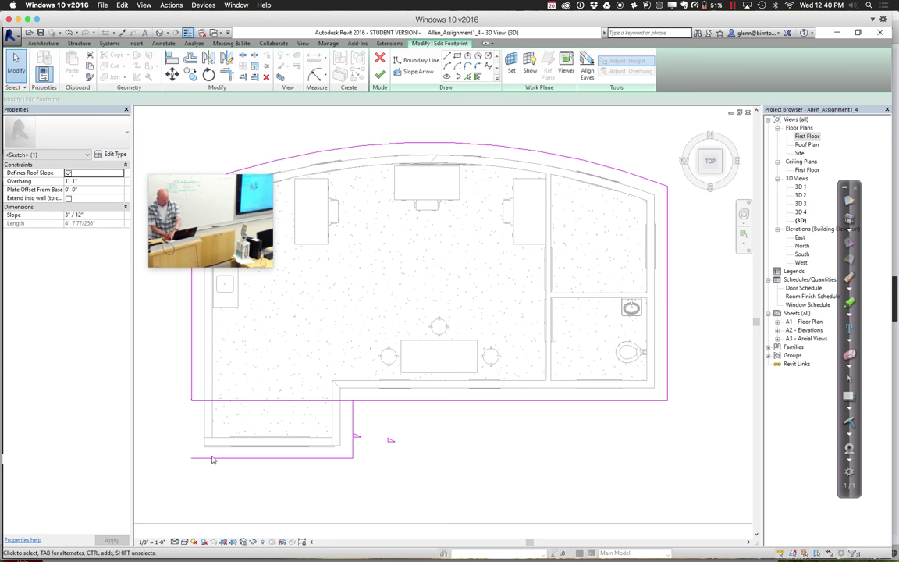
key(Escape)
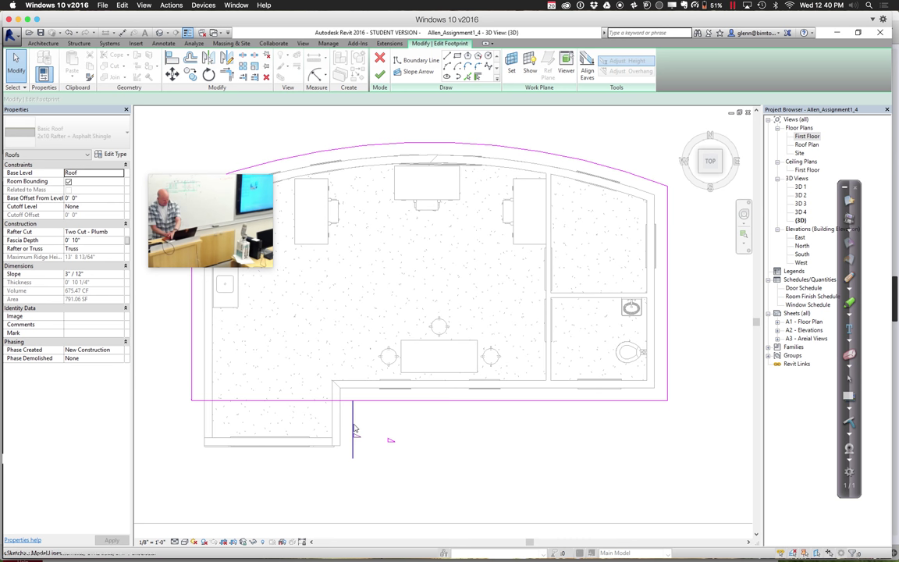
mouse_move(381, 448)
mouse_down()
mouse_move(281, 411)
mouse_move(192, 399)
mouse_up()
key(Delete)
click(192, 399)
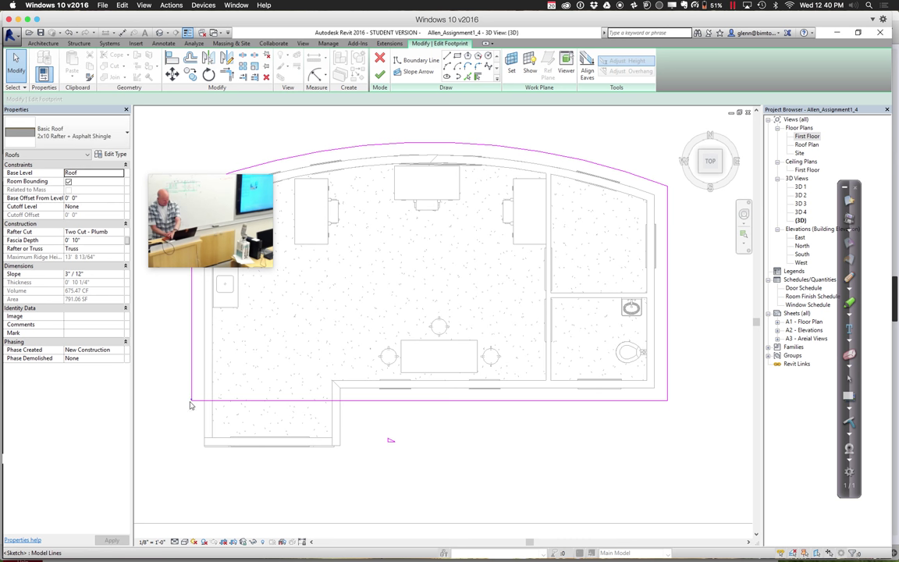
click(349, 420)
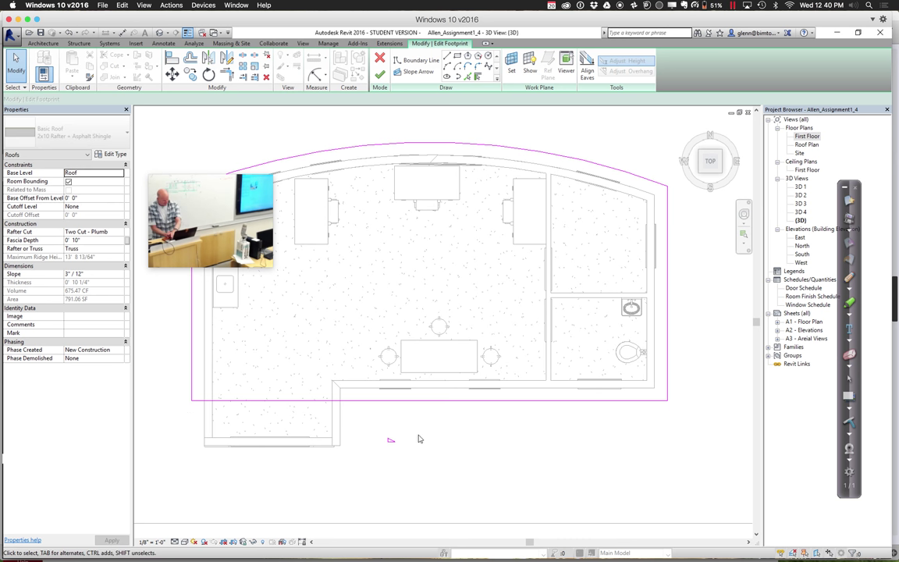
Finish the trimmed main roof and start a new Roof by Footprint on the Roof level
click(387, 80)
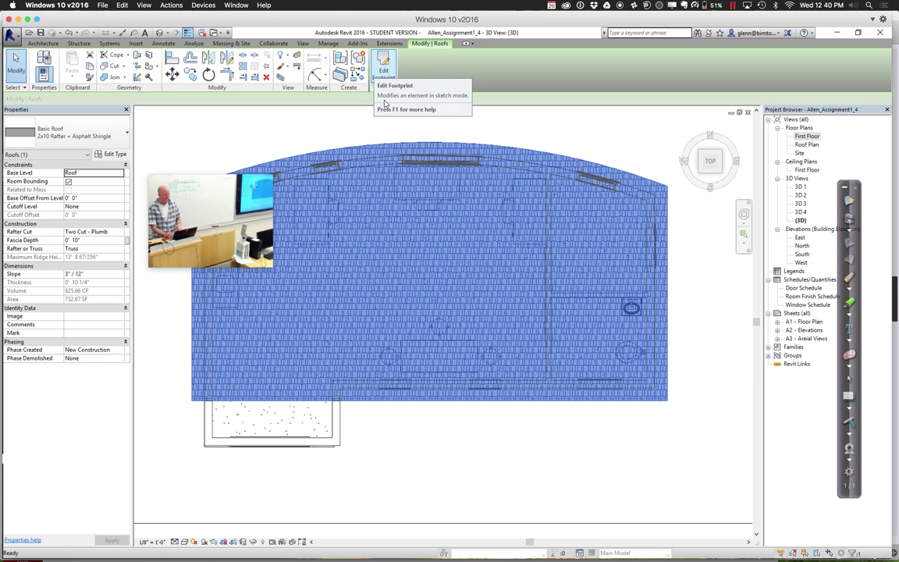
click(317, 114)
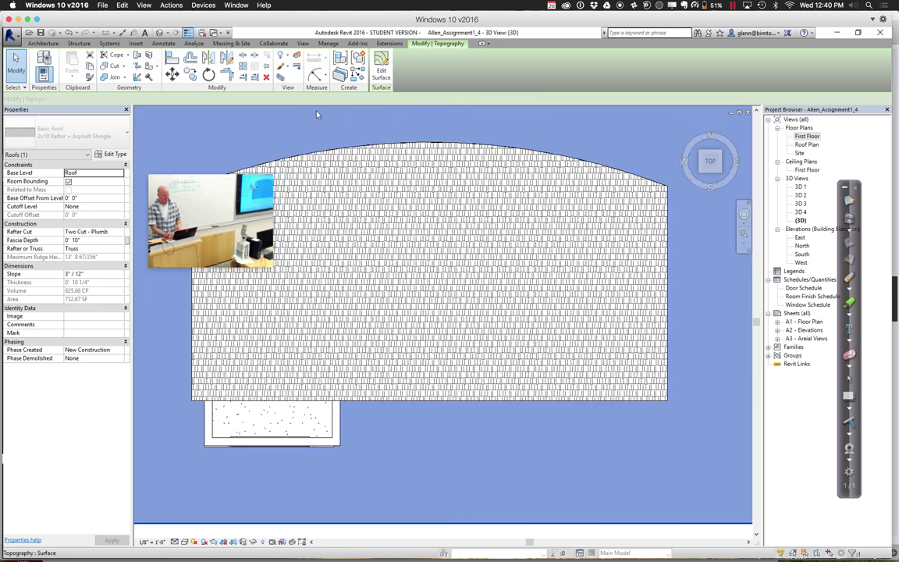
click(49, 43)
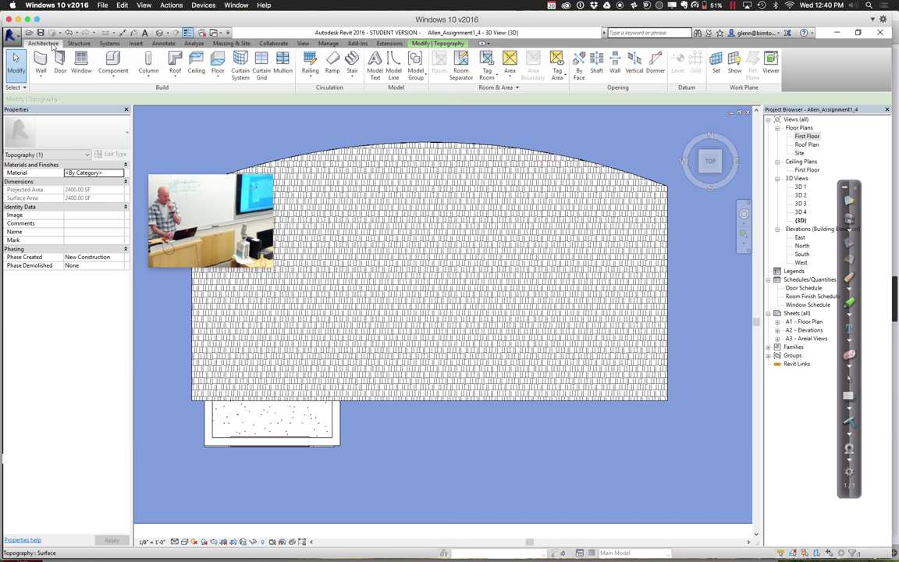
click(175, 74)
click(200, 95)
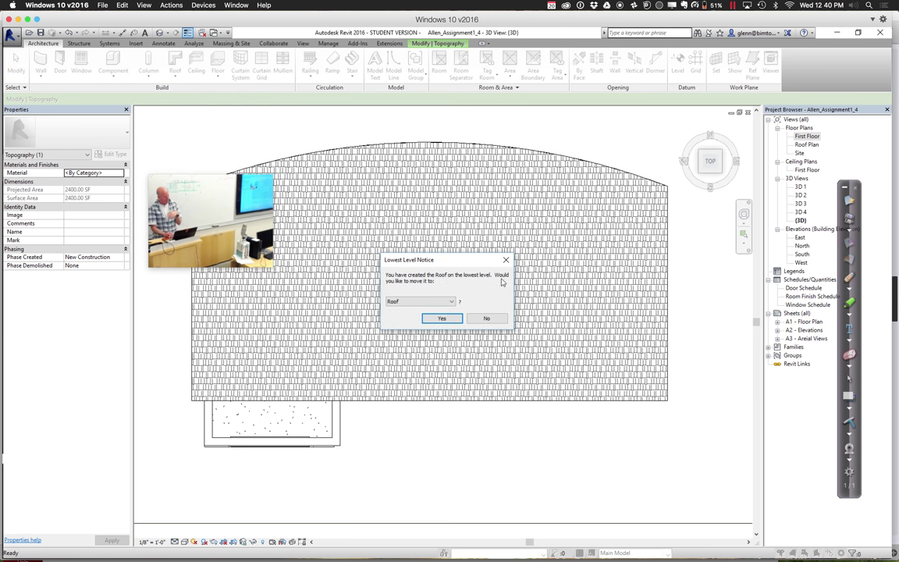
click(449, 321)
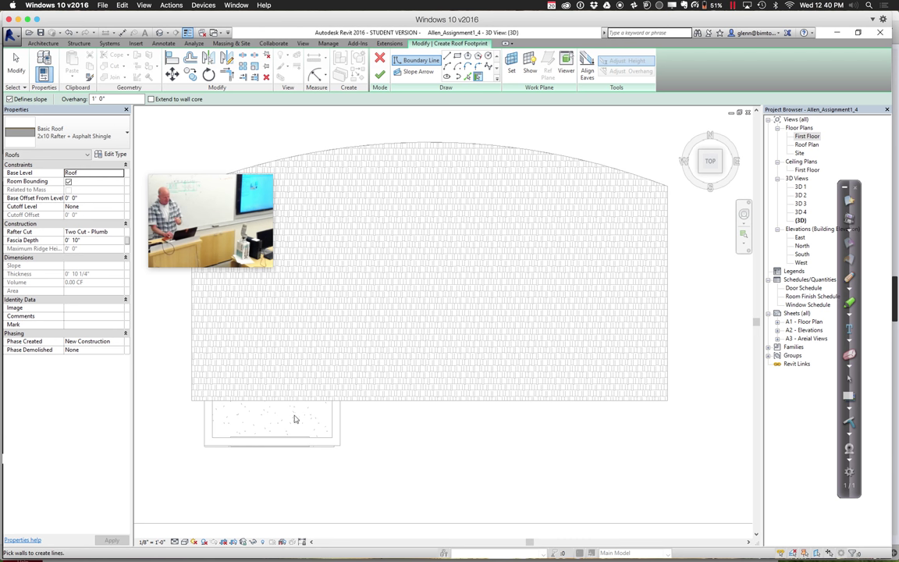
Pick the bay's left, right and bottom walls as sloped edges and draw its top boundary line
click(202, 432)
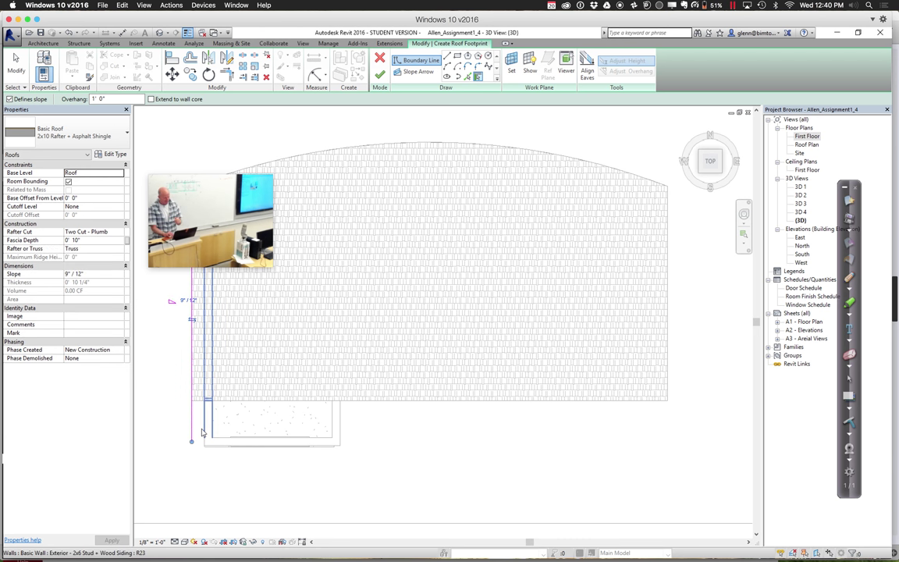
click(344, 437)
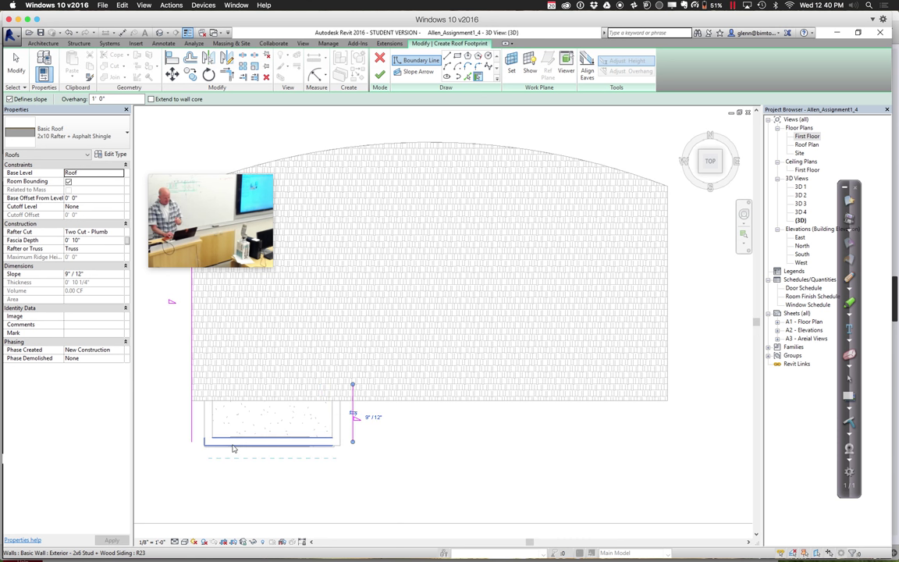
click(264, 449)
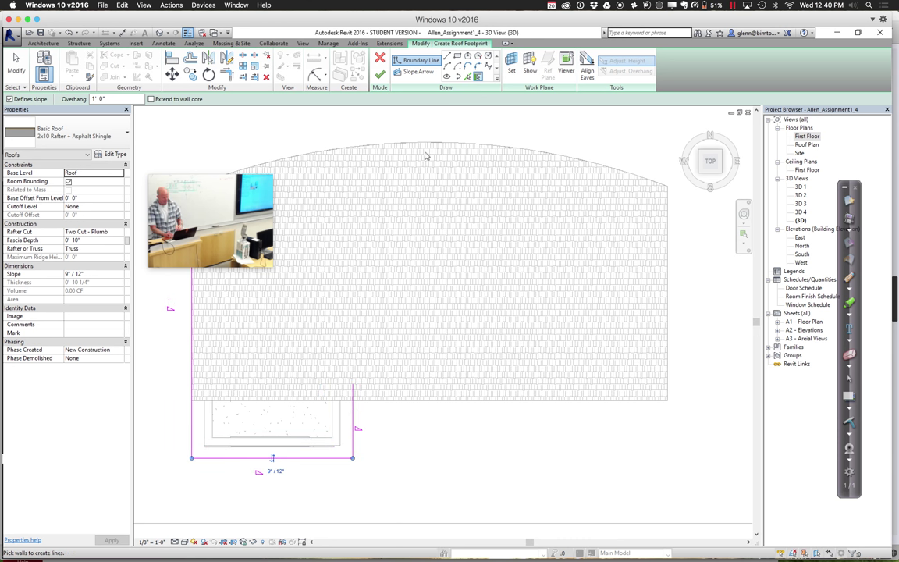
click(415, 60)
click(428, 72)
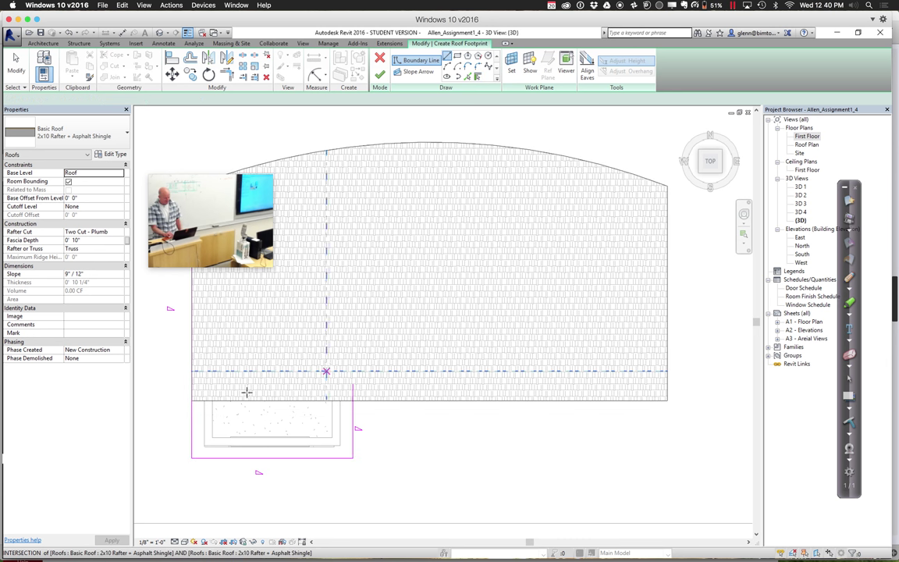
click(191, 403)
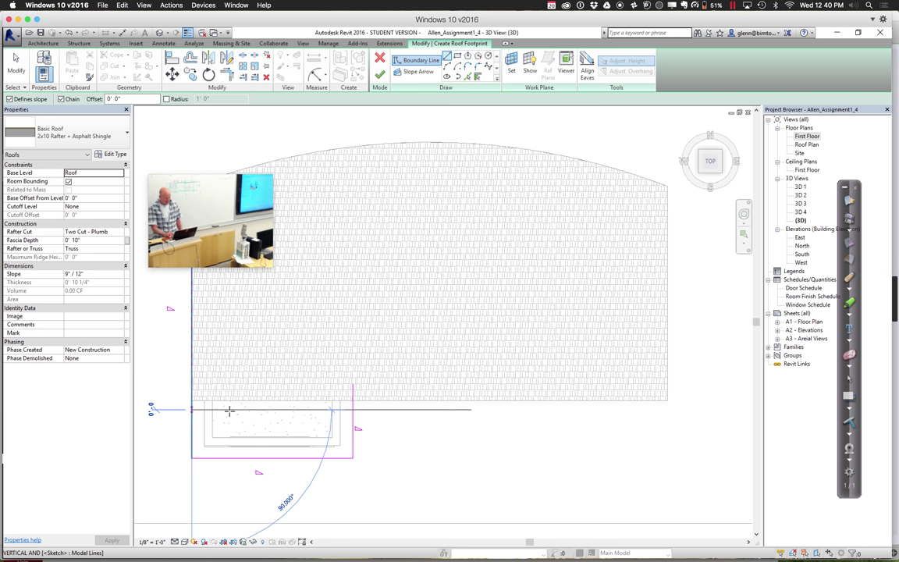
click(352, 408)
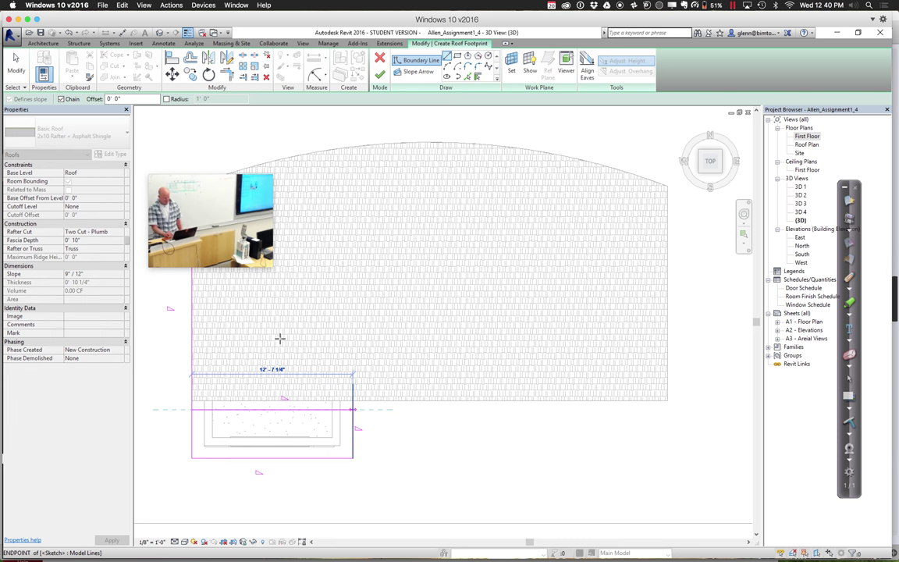
key(Escape)
key(Escape)
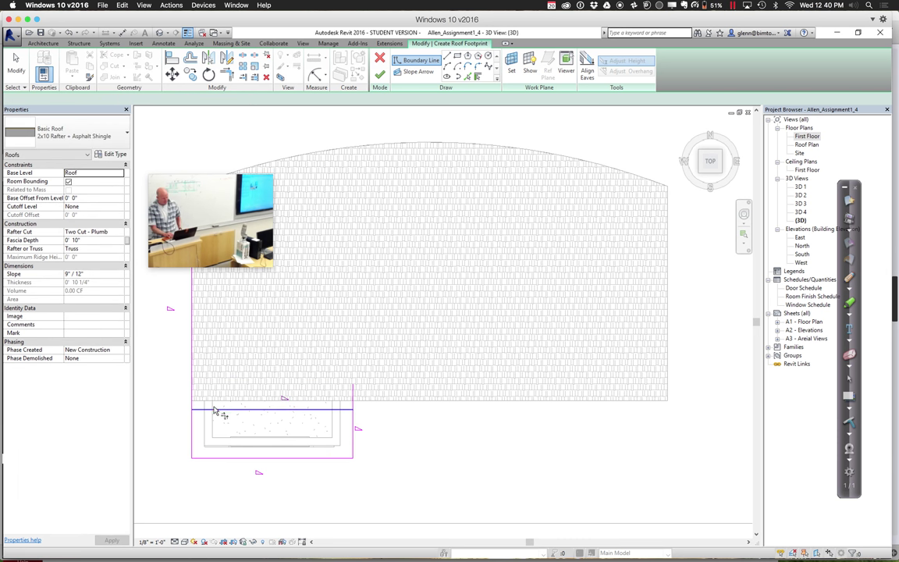
Trim the side lines to the top line, make the top edge non-sloping, and finish the roof
click(304, 437)
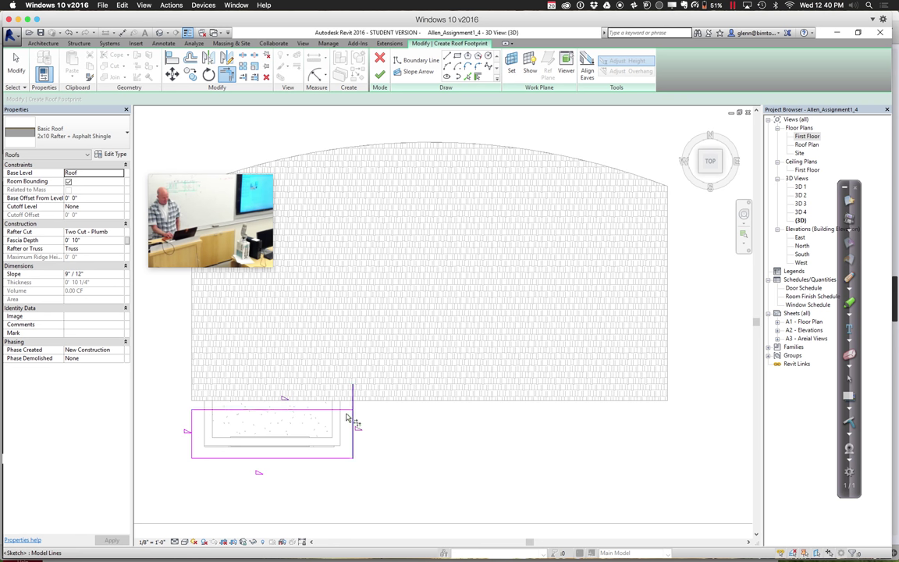
click(353, 424)
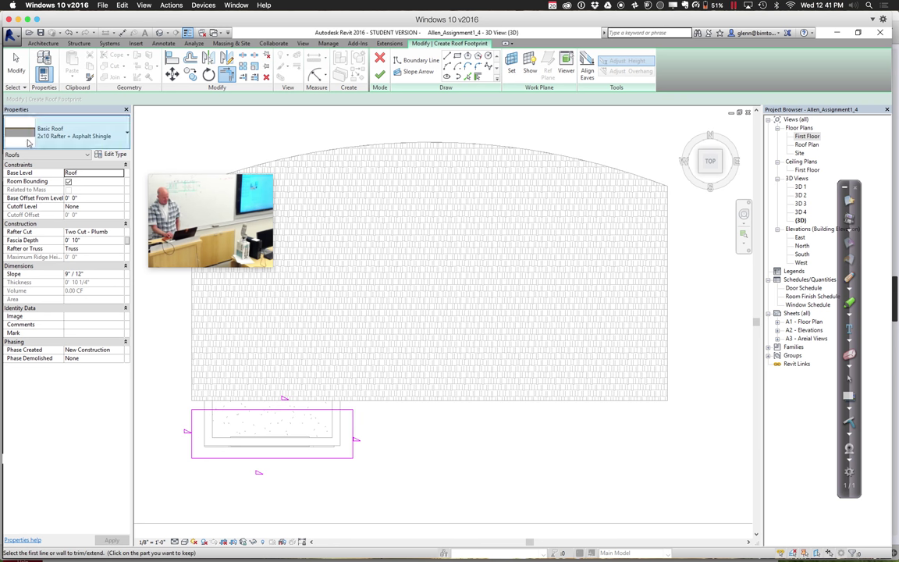
key(Escape)
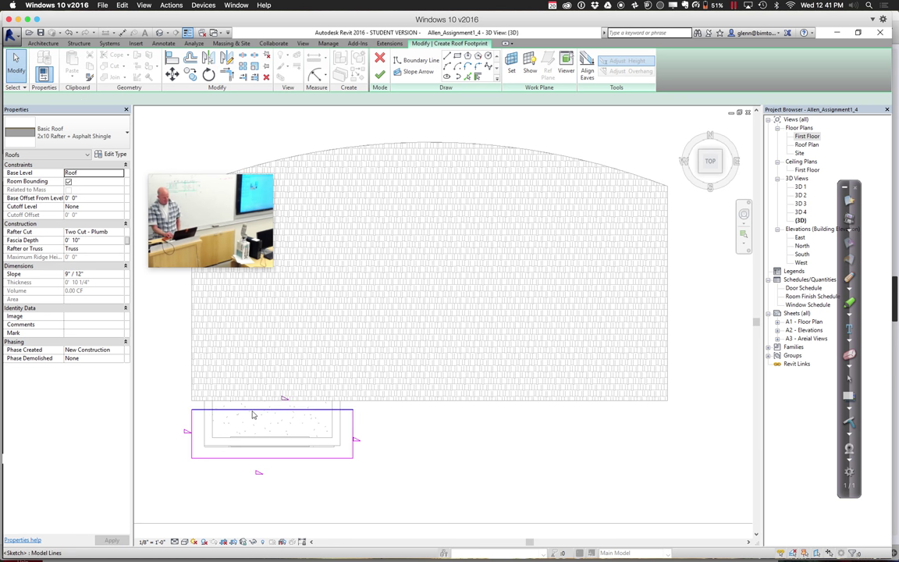
click(252, 415)
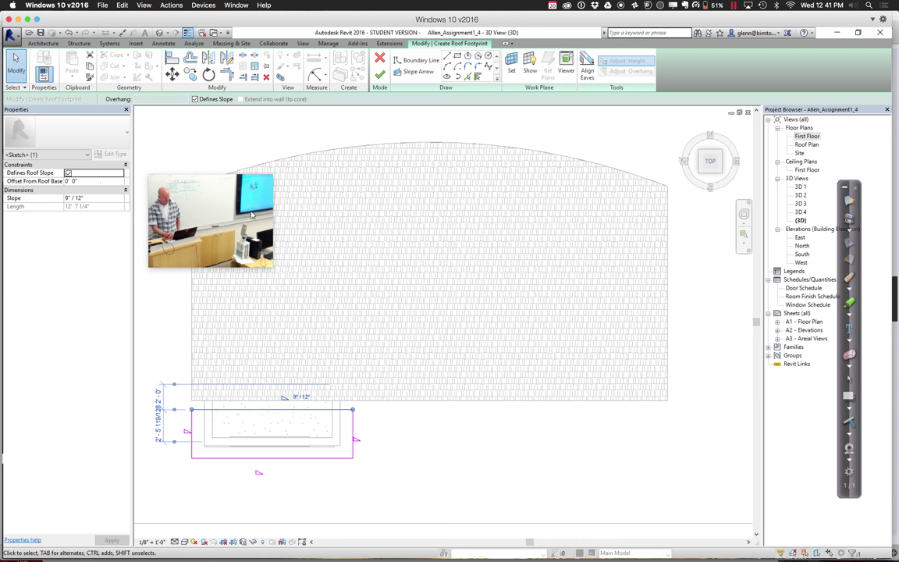
click(68, 174)
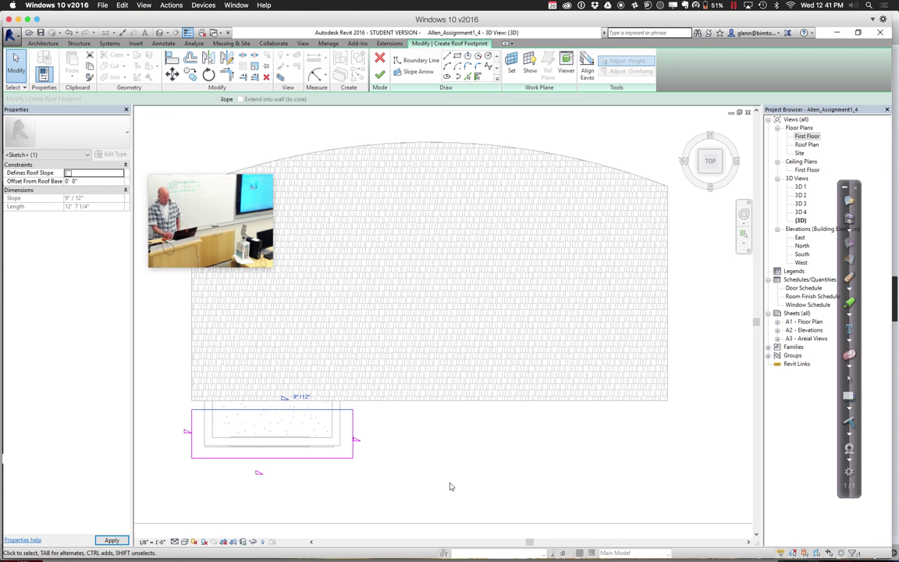
click(449, 484)
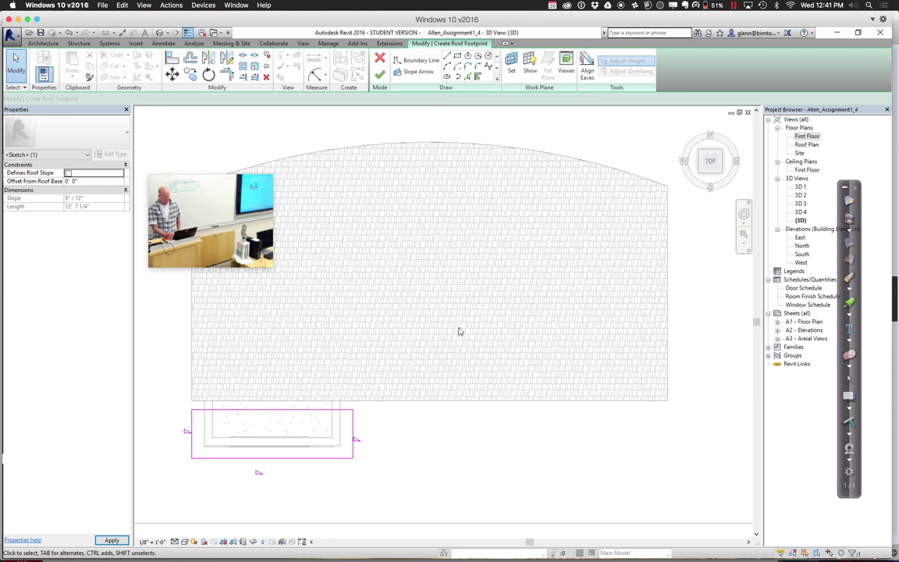
click(380, 76)
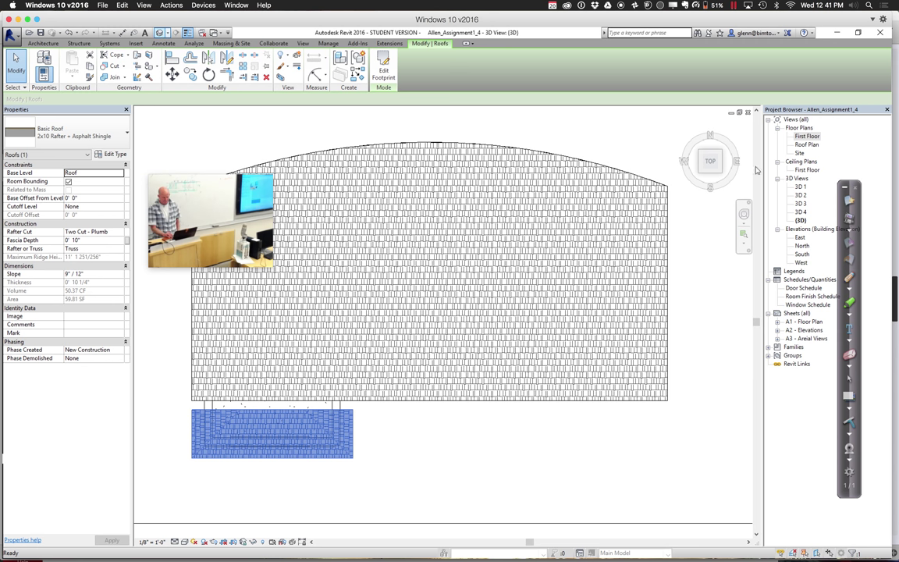
Switch to an isometric view, orbit, zoom in on the front bay, and select its roof
click(721, 175)
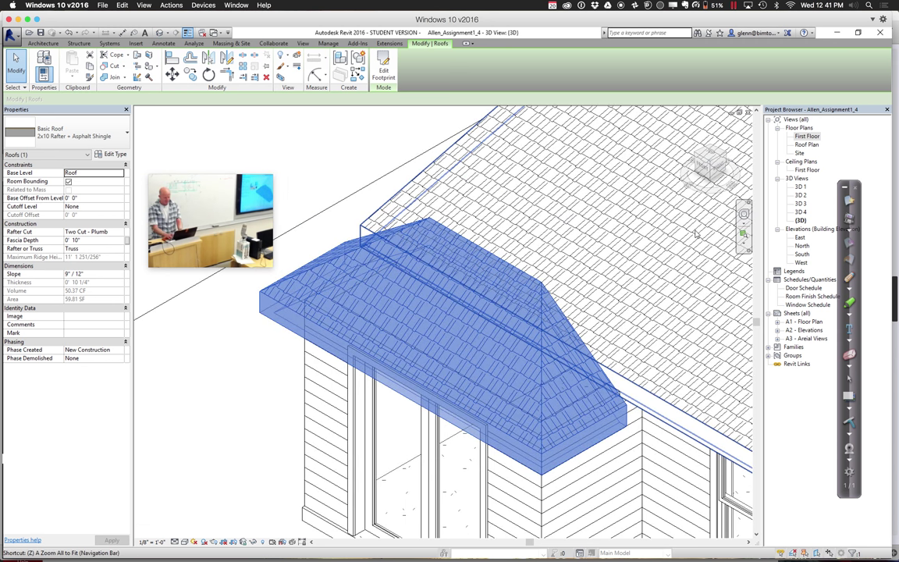
scroll(697, 233, down, 5)
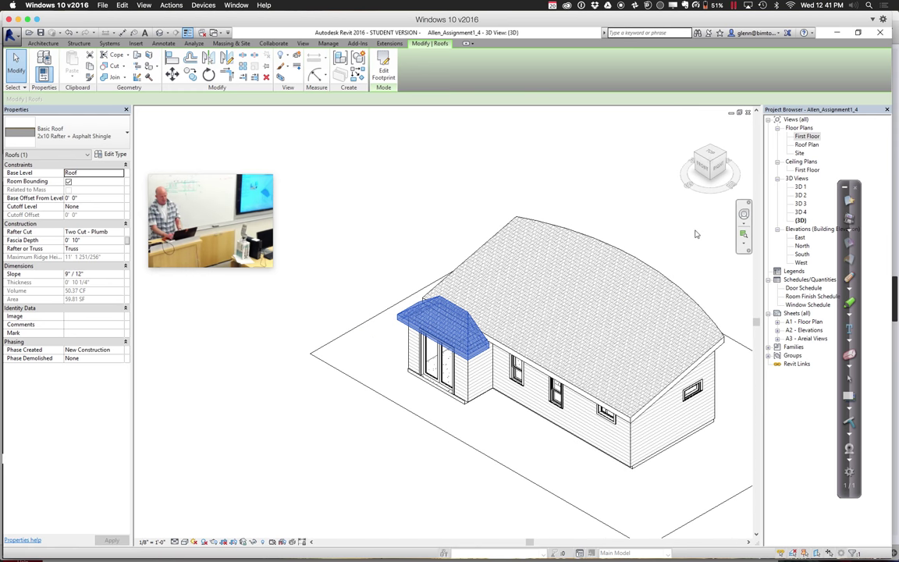
click(386, 226)
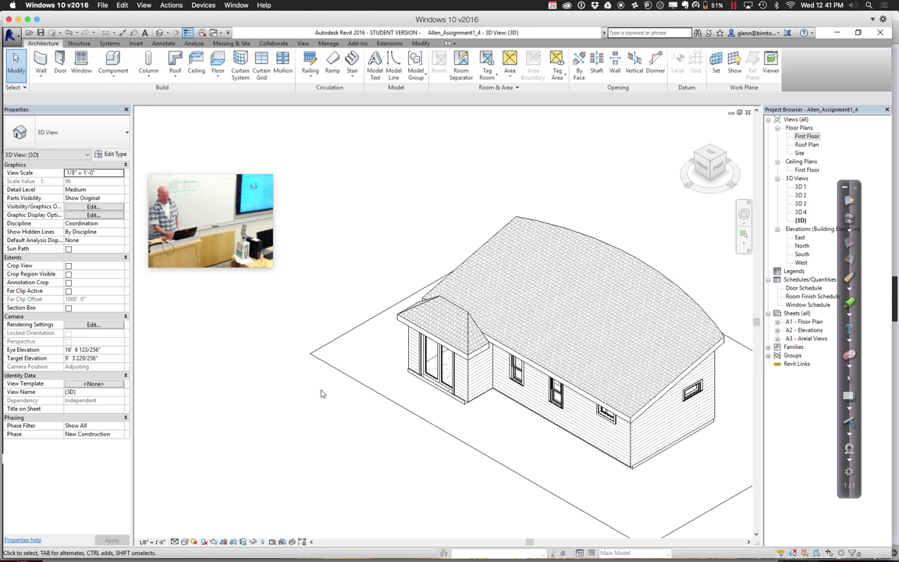
click(744, 227)
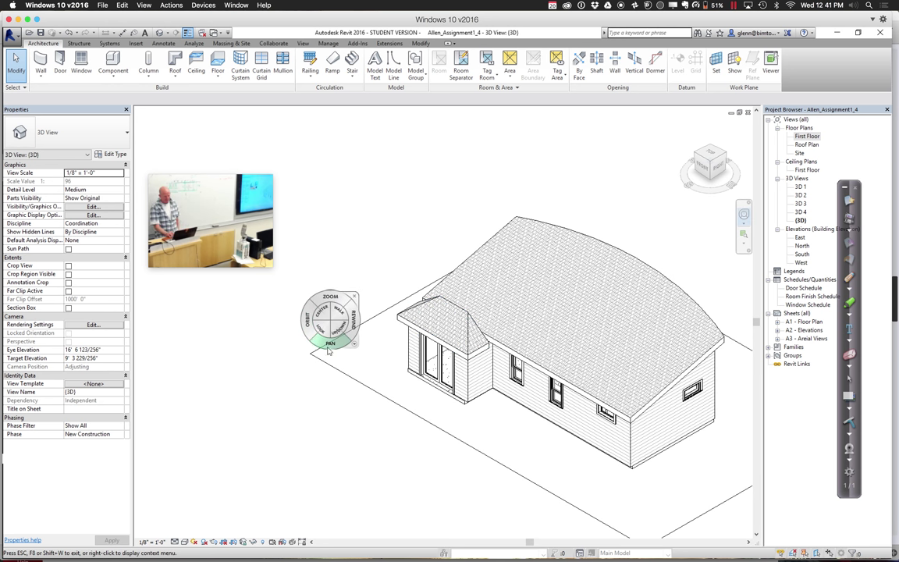
drag(323, 355, 527, 316)
click(745, 234)
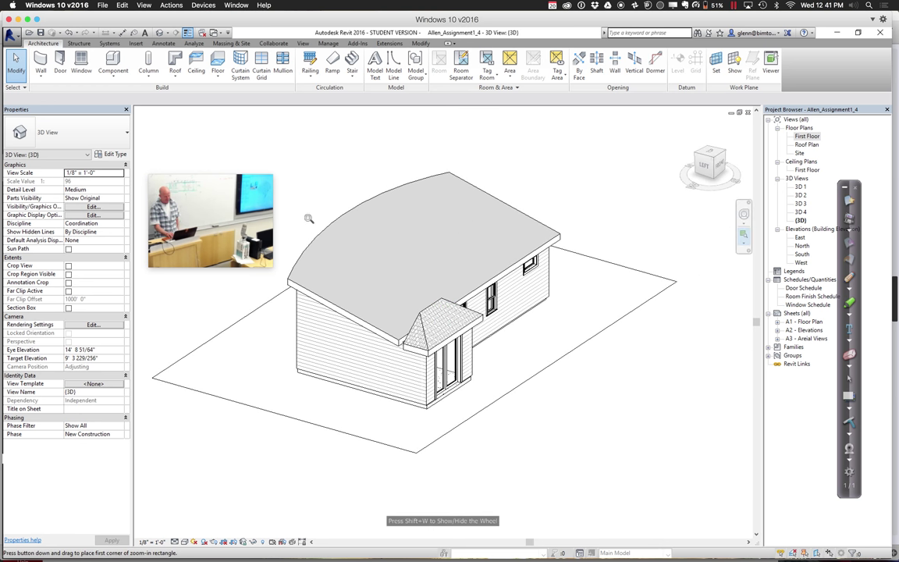
drag(296, 222, 480, 414)
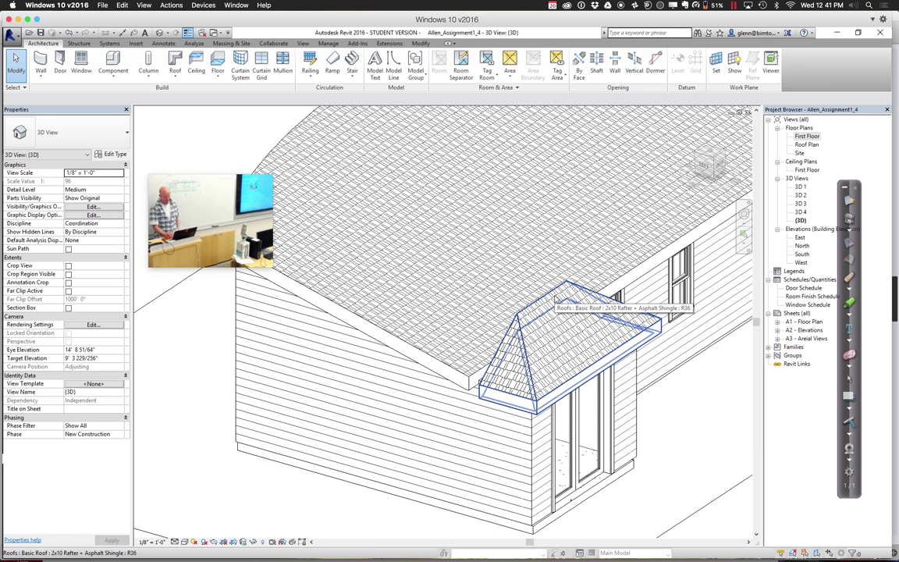
click(555, 298)
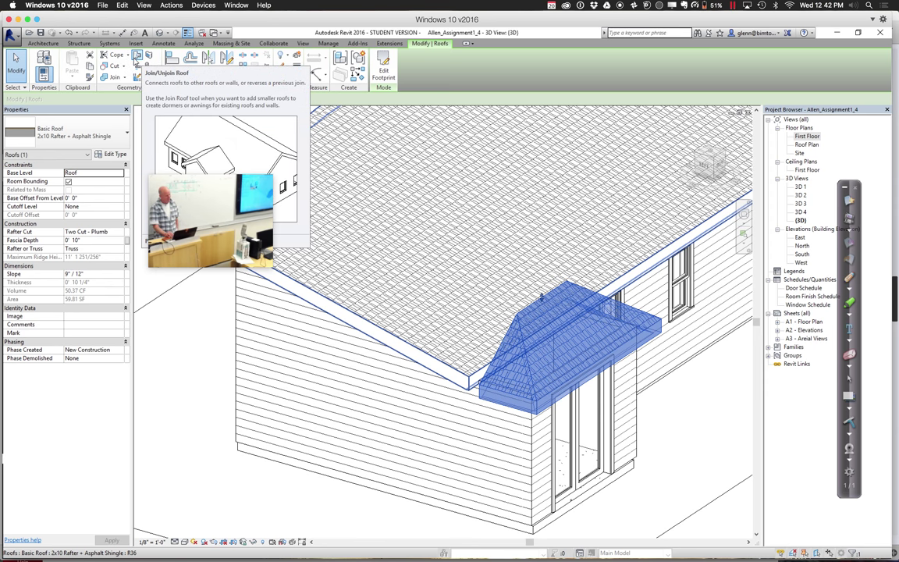
click(136, 57)
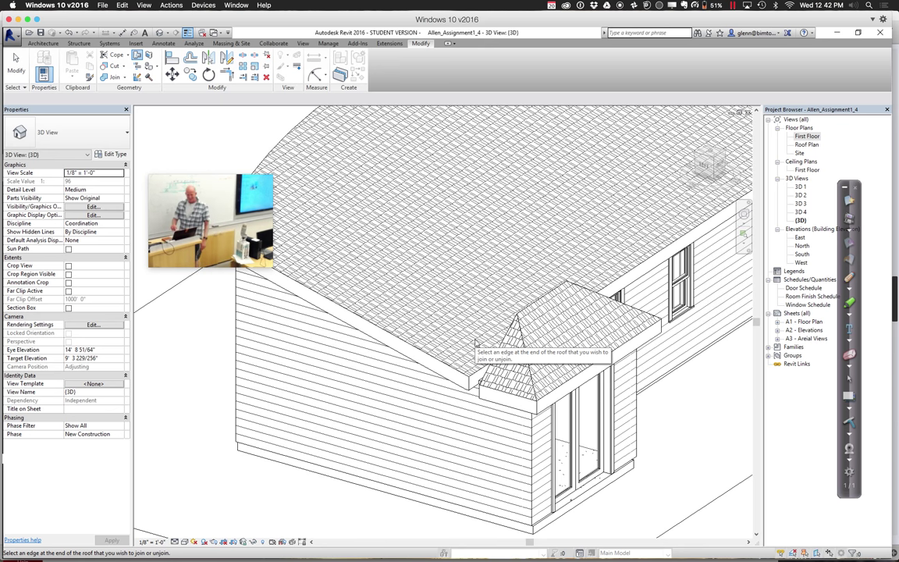
click(498, 348)
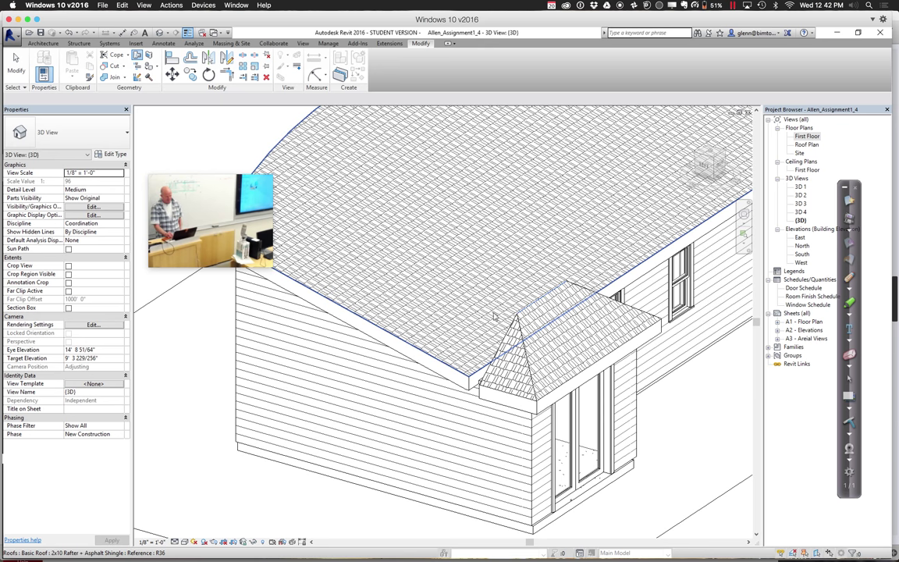
click(446, 310)
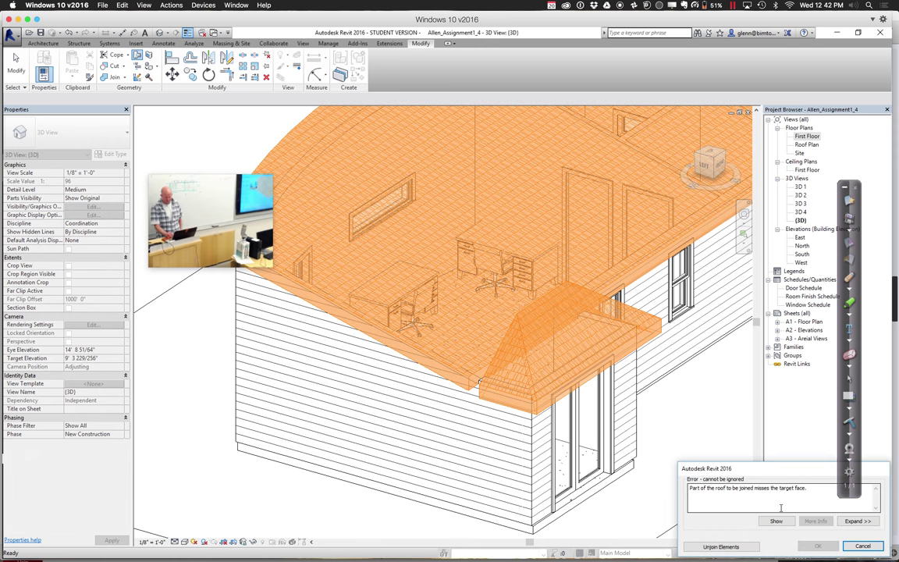
click(862, 546)
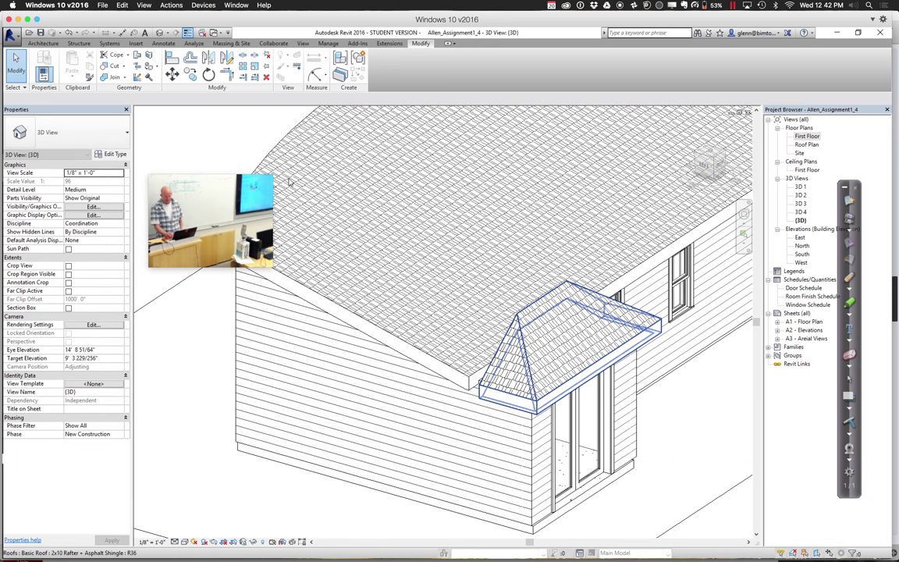
key(Escape)
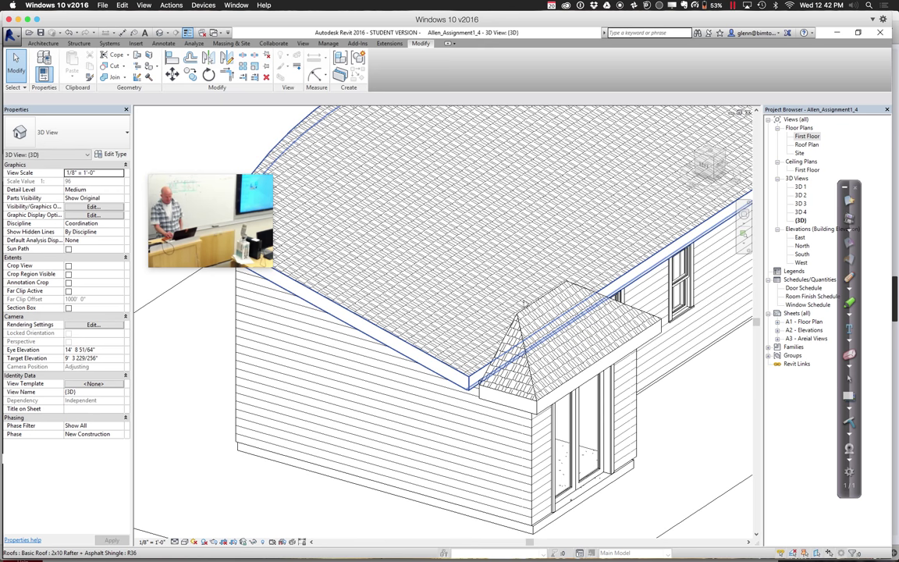
click(593, 308)
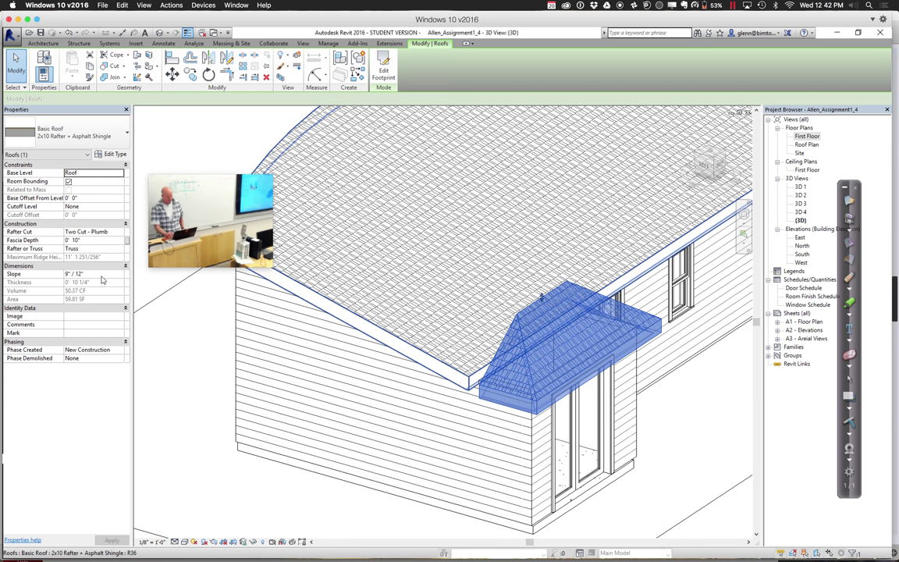
Set the bay roof's slope to 4" / 12" in Properties
click(99, 274)
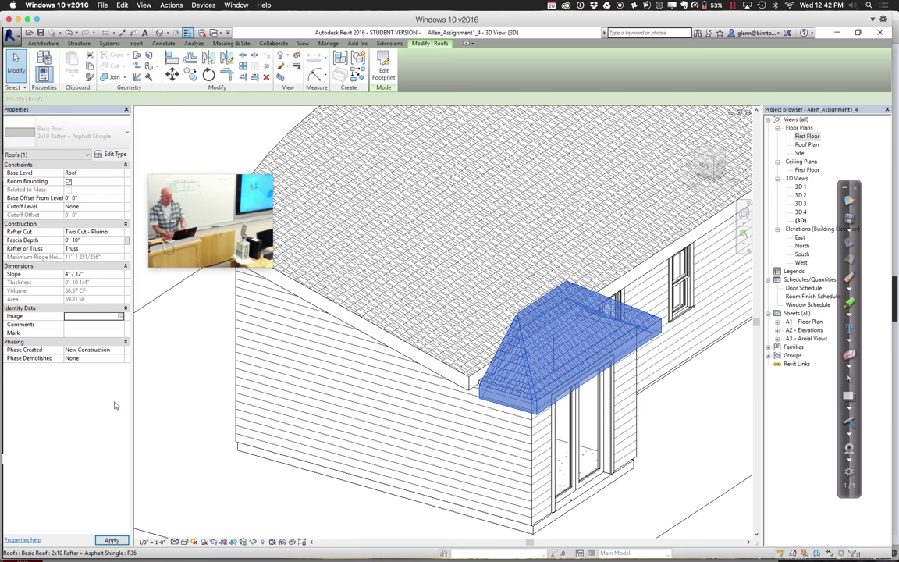
click(137, 407)
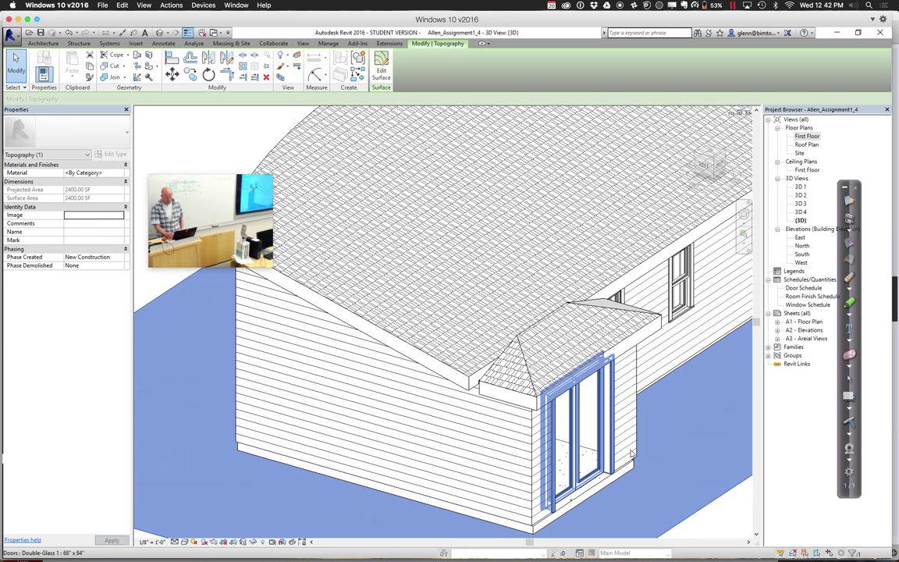
key(Escape)
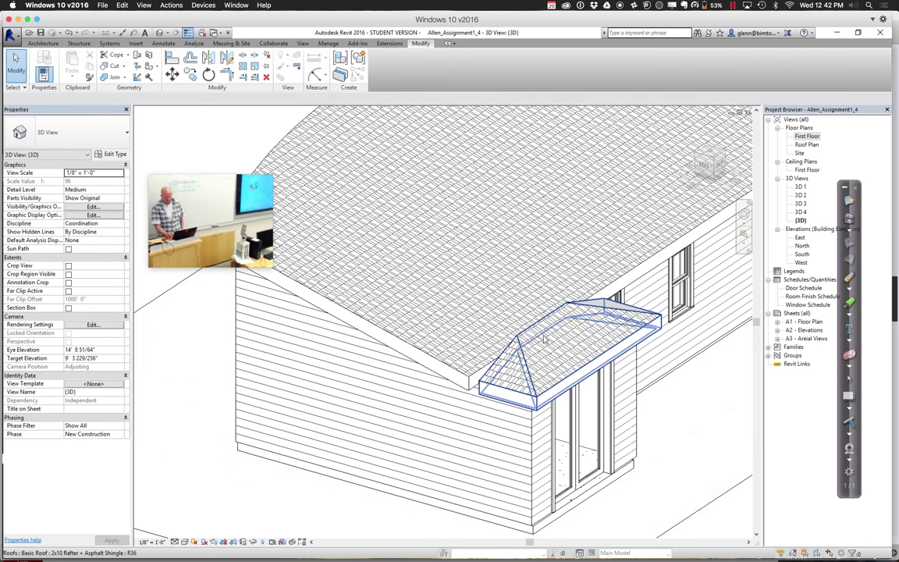
click(550, 333)
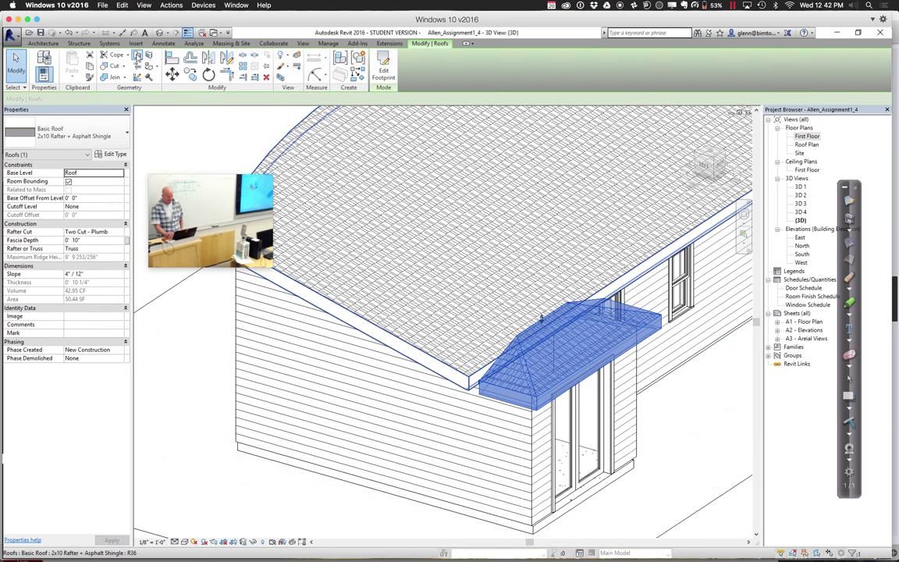
key(Escape)
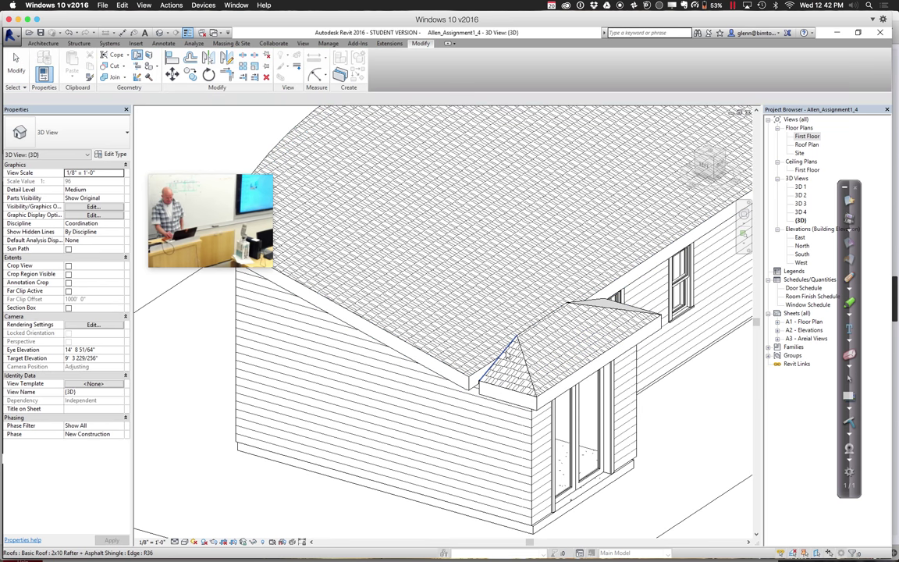
Attempt to join the bay roof to the main roof, dismiss the error, and view from LEFT
click(507, 357)
click(410, 327)
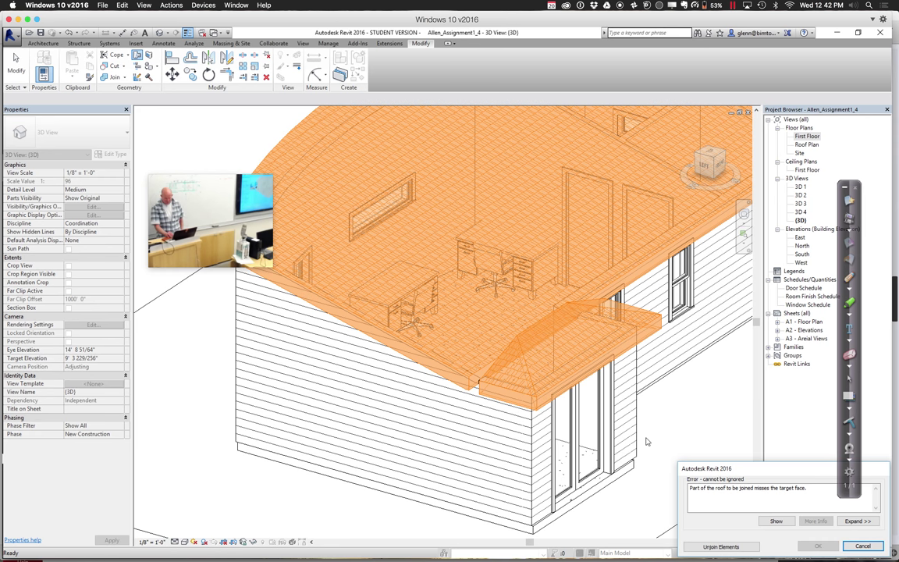
click(862, 547)
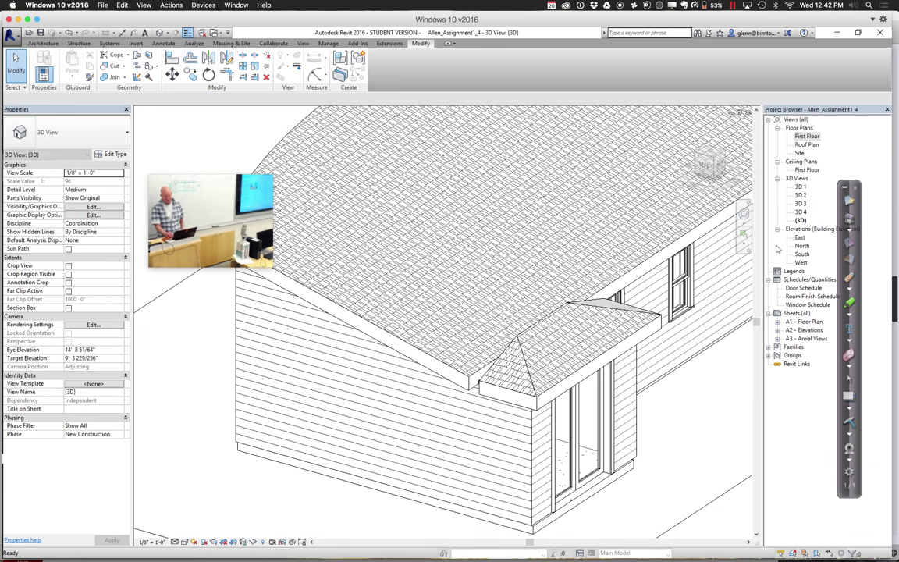
click(688, 126)
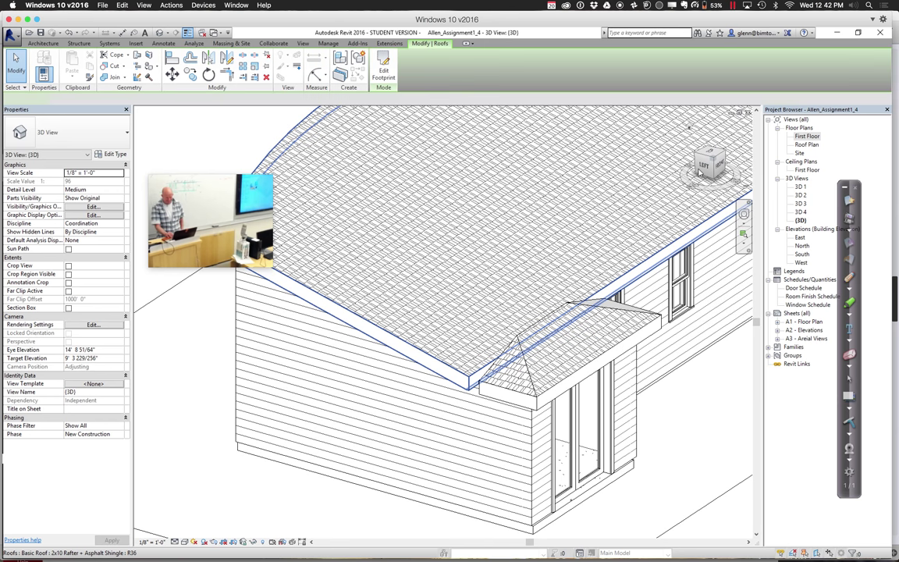
click(705, 166)
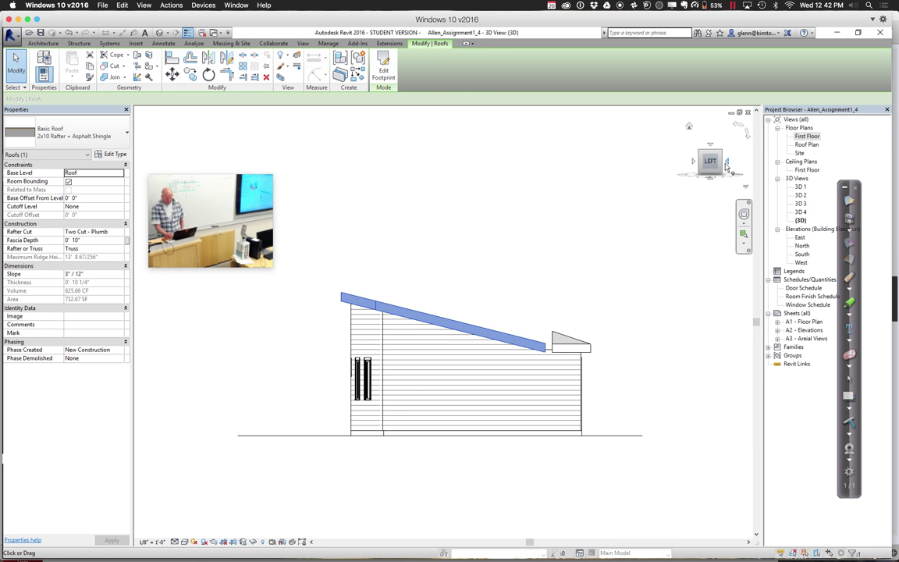
View the house from FRONT, return to the Home view, and select the entry roof
click(727, 164)
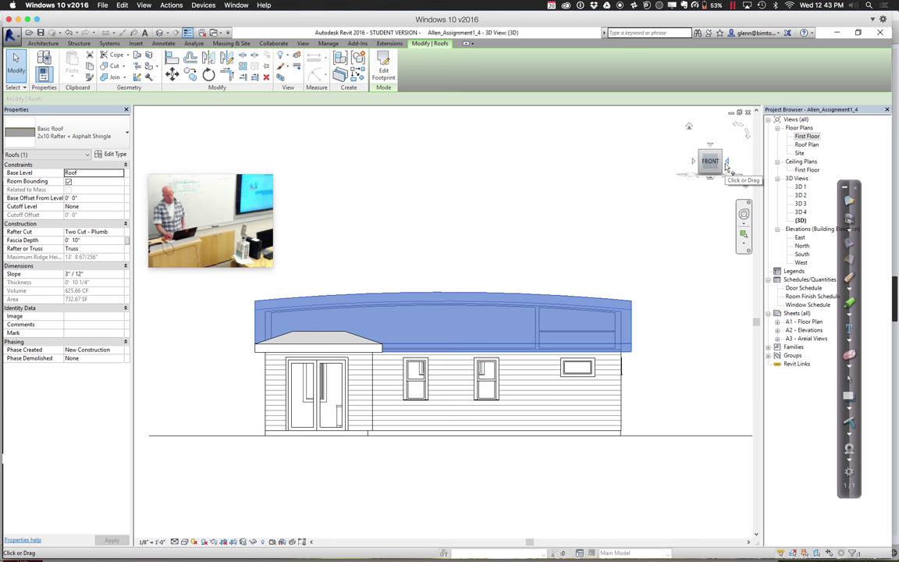
click(688, 127)
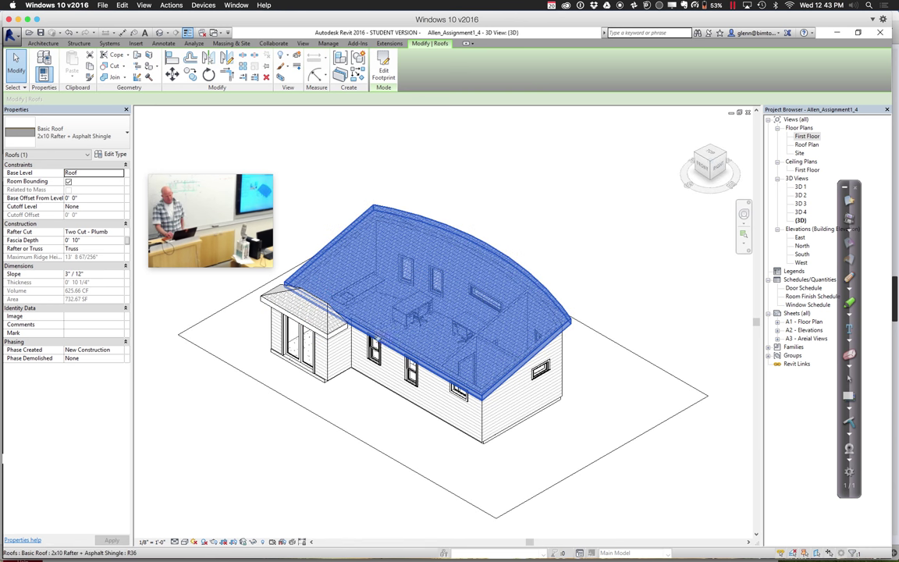
click(337, 335)
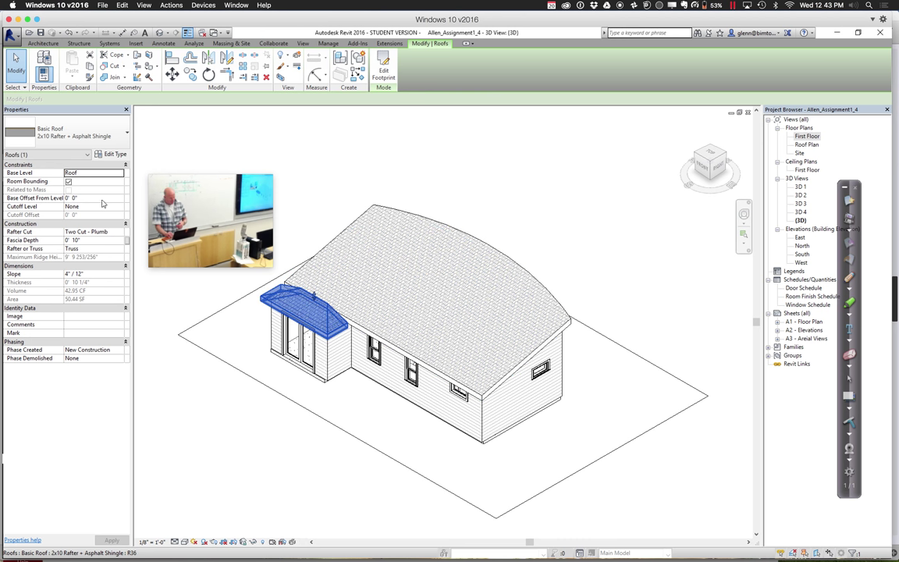
click(102, 199)
text(0 2)
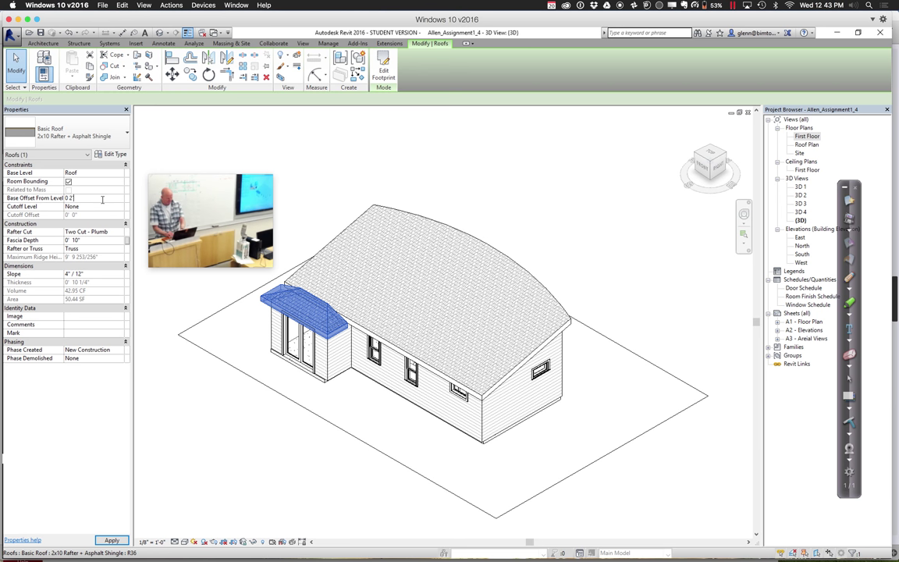
click(191, 140)
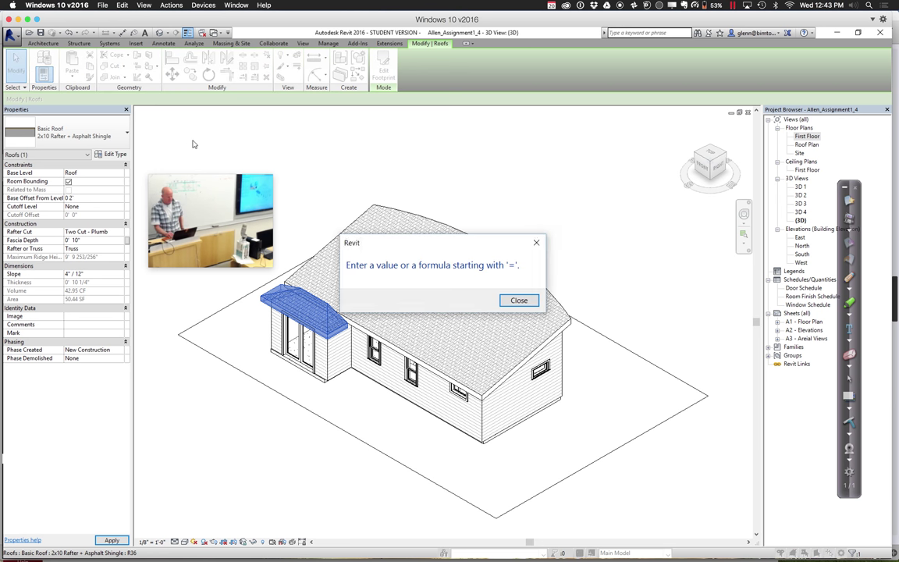
click(519, 300)
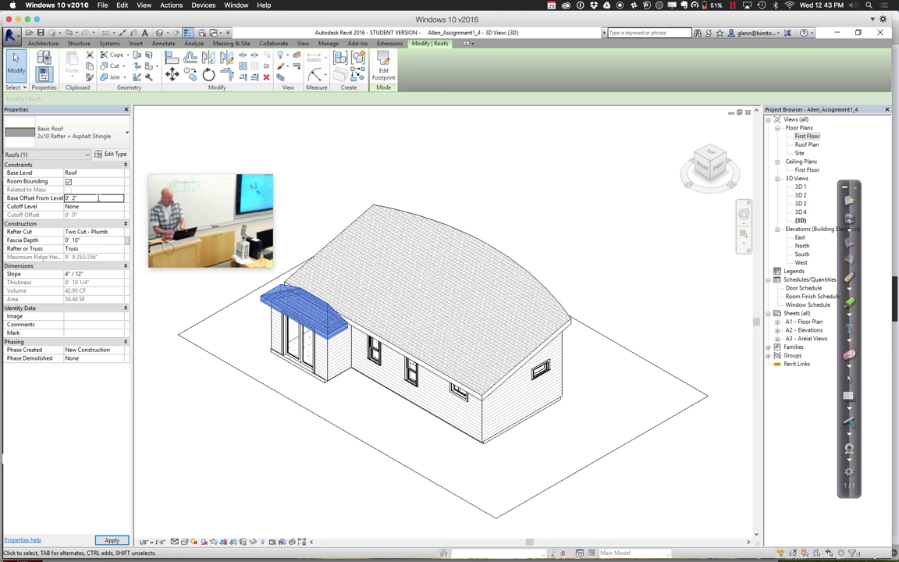
click(186, 144)
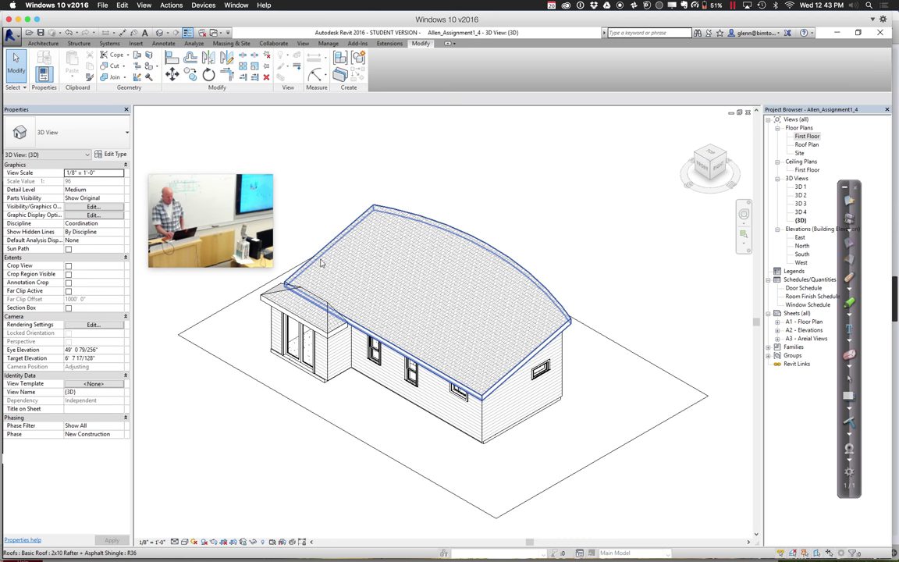
click(300, 294)
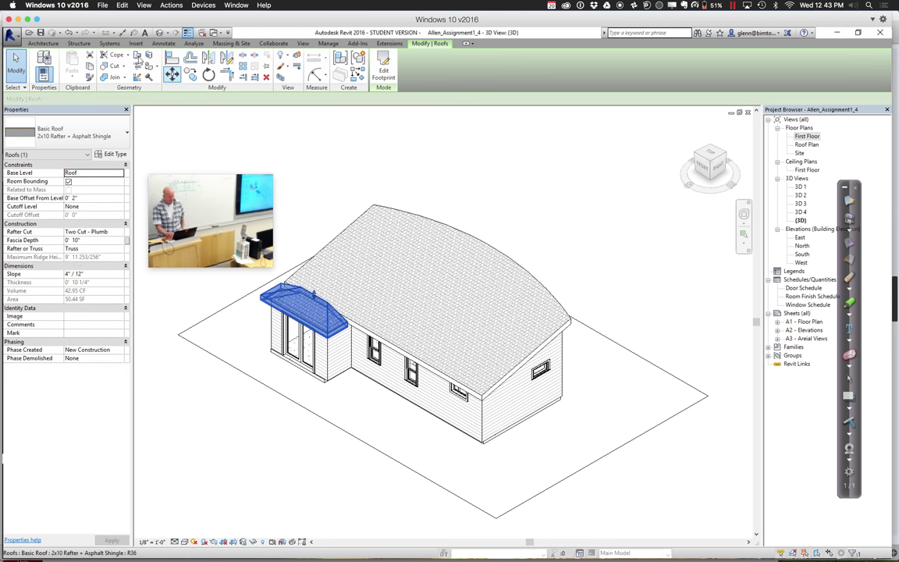
key(Escape)
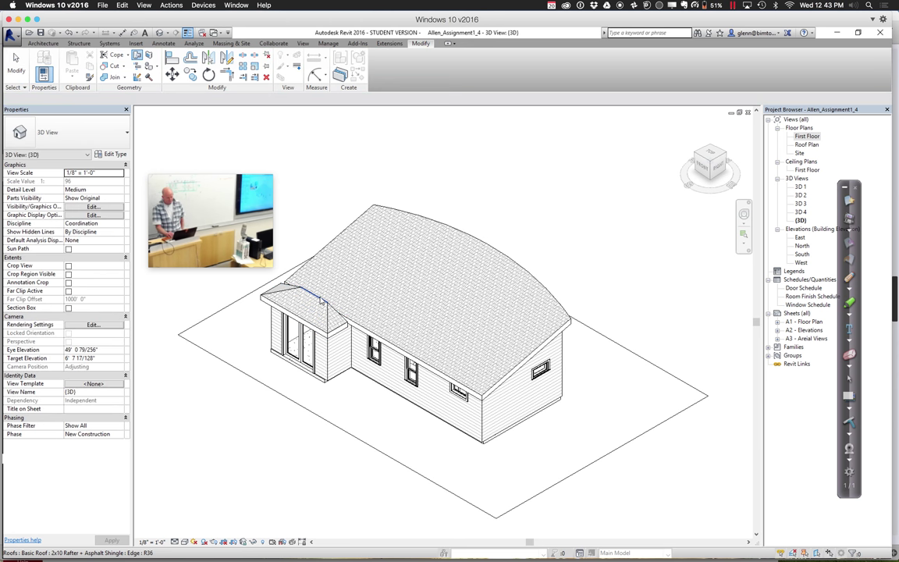
click(356, 271)
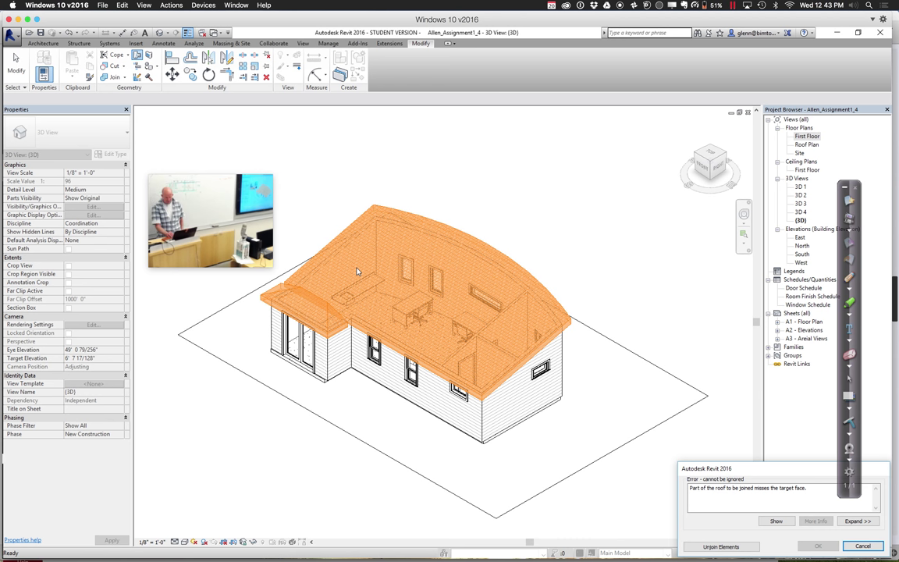
click(857, 546)
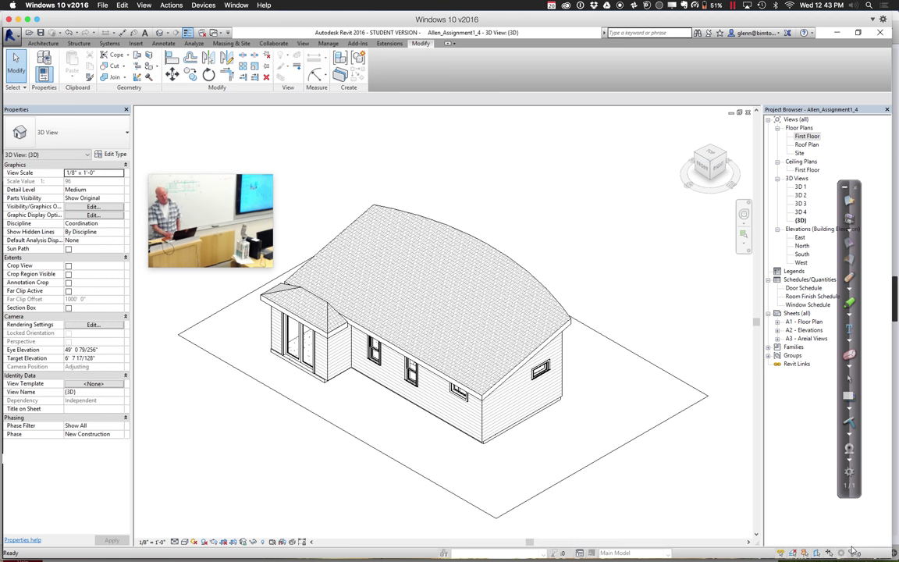
click(319, 312)
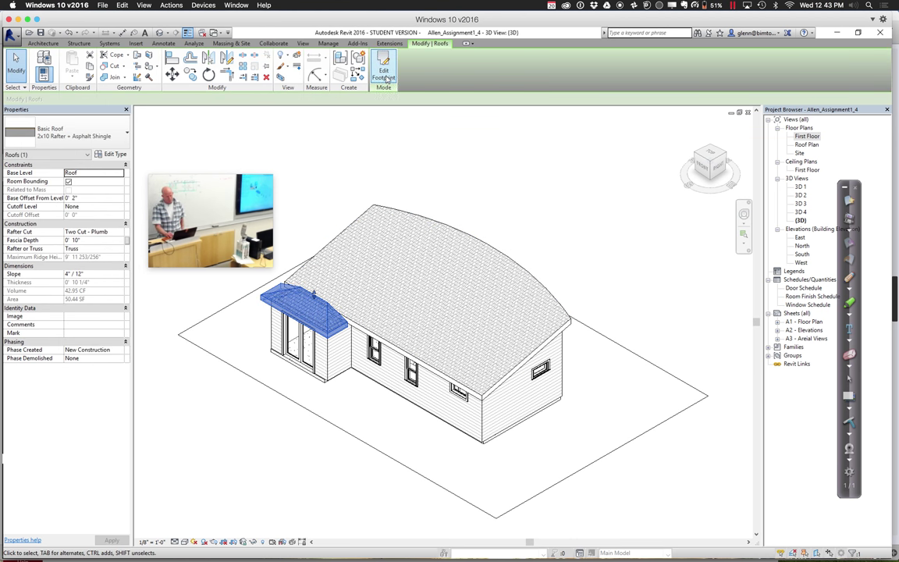
Re-edit the porch roof footprint's front line and finish so the roof peaks near 10'
double_click(313, 292)
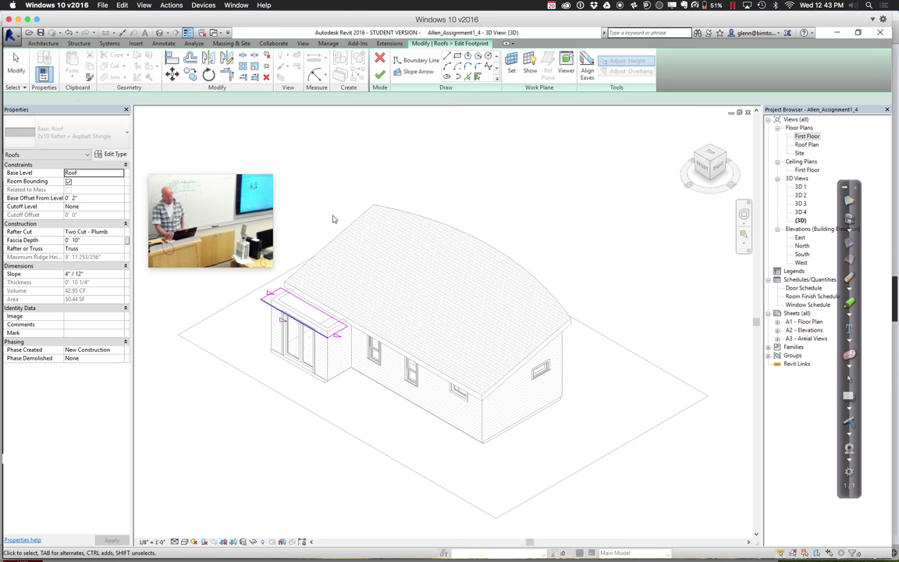
click(269, 306)
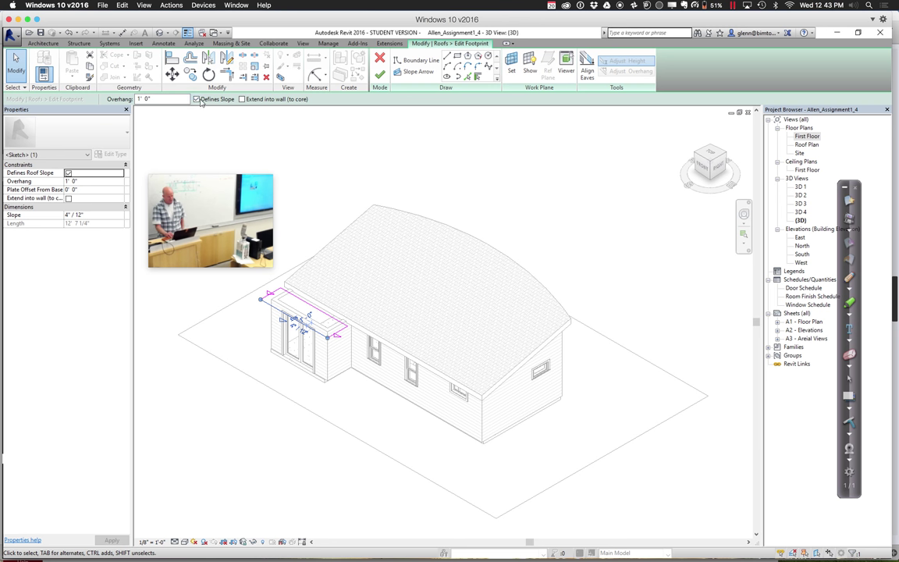
click(311, 132)
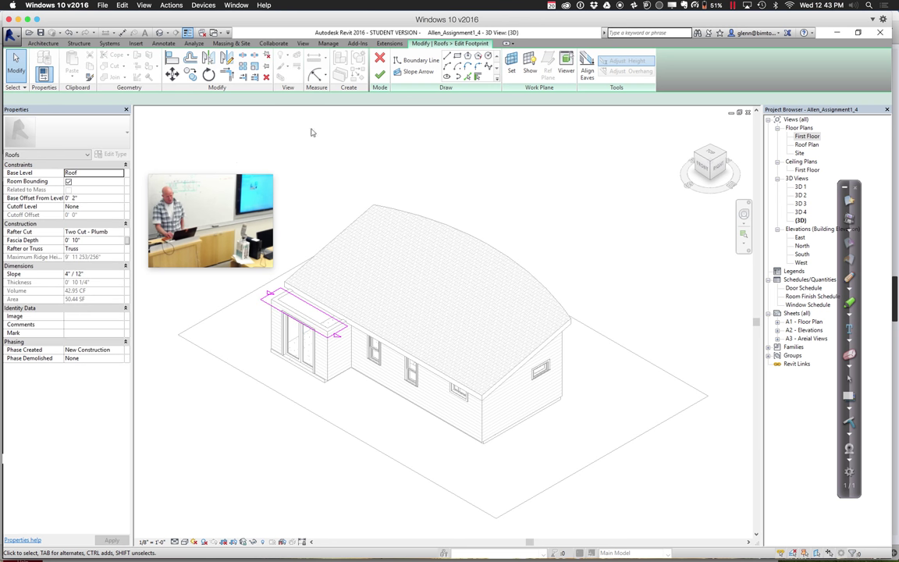
click(379, 74)
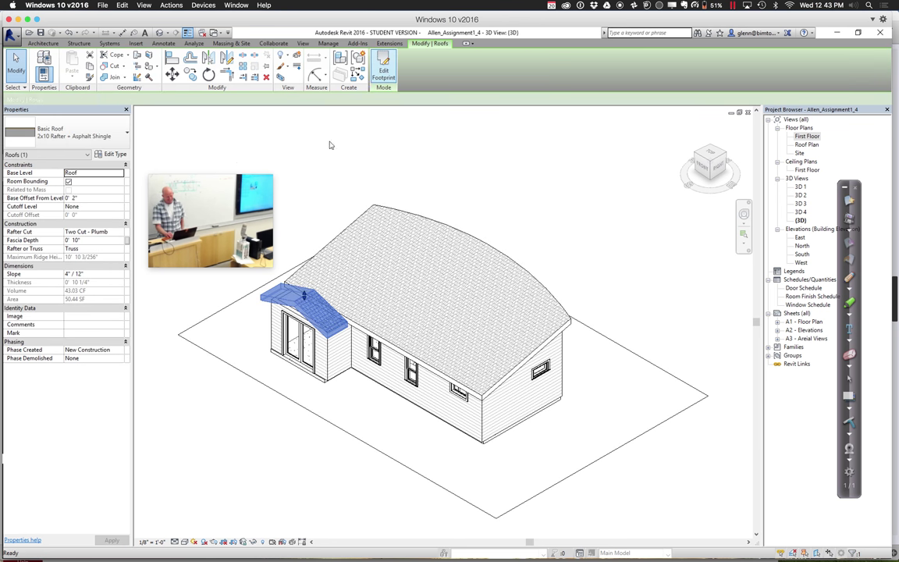
key(Escape)
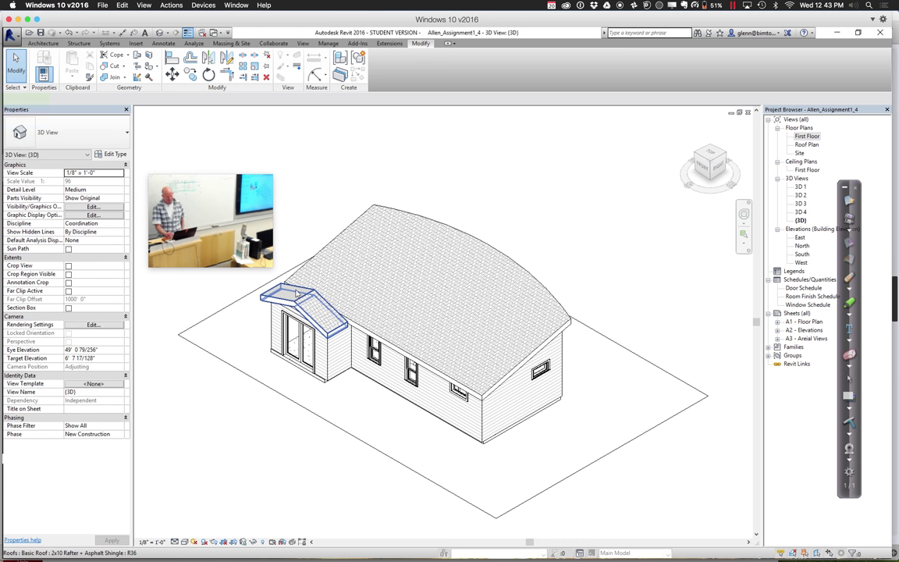
click(296, 292)
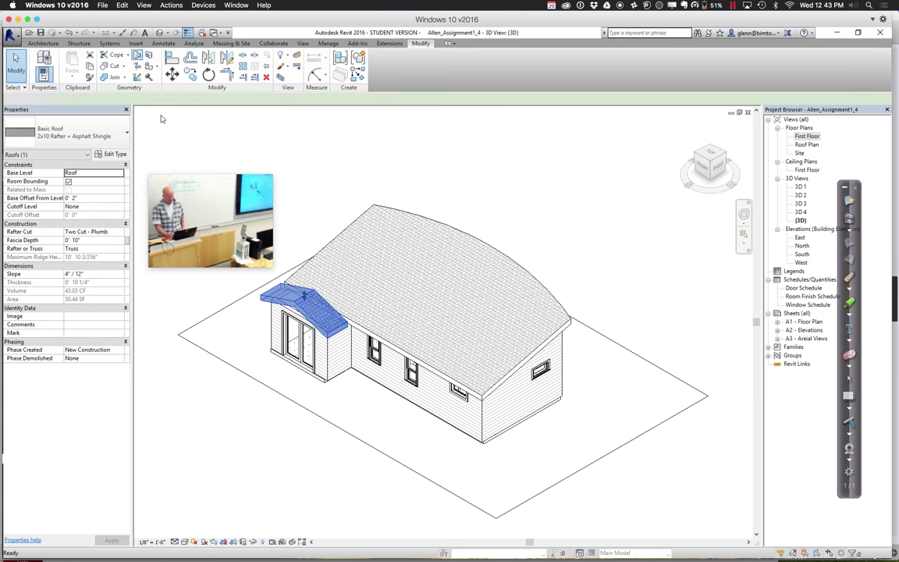
Deselect the porch roof and orbit the house with the SteeringWheel to view the porch's far side
click(161, 119)
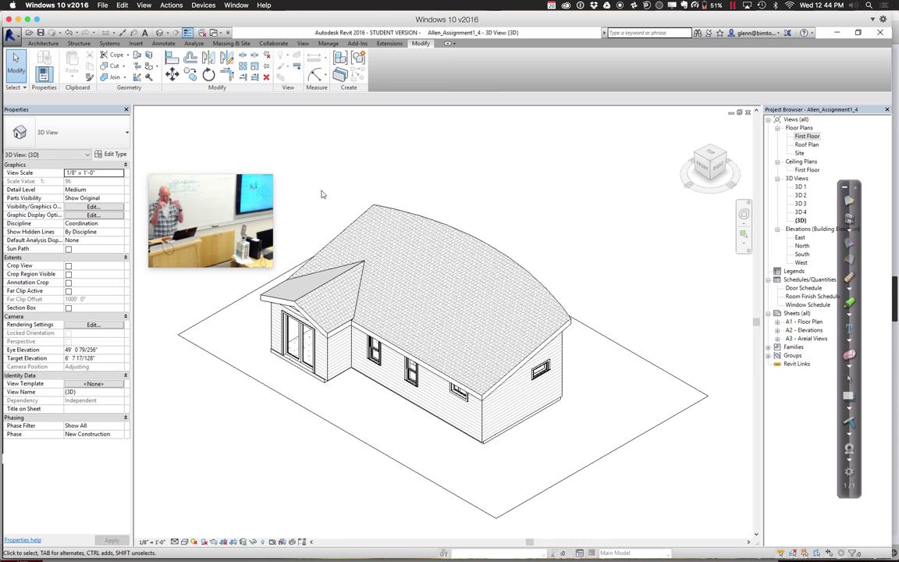
click(744, 213)
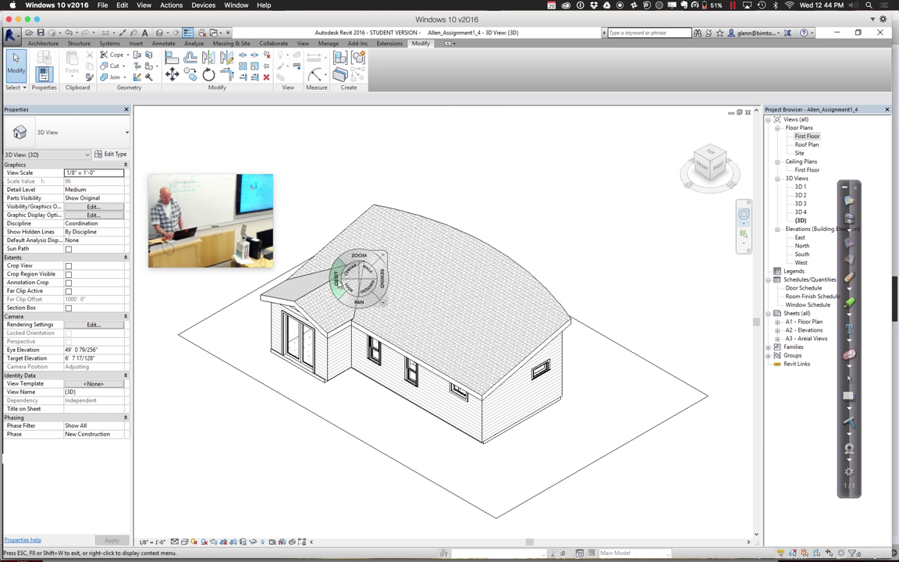
drag(338, 279, 175, 177)
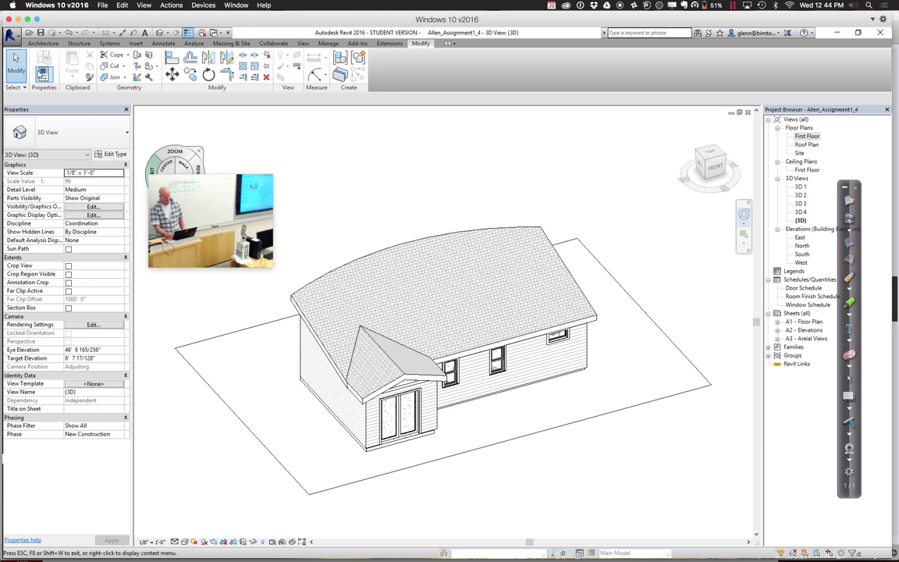
key(Escape)
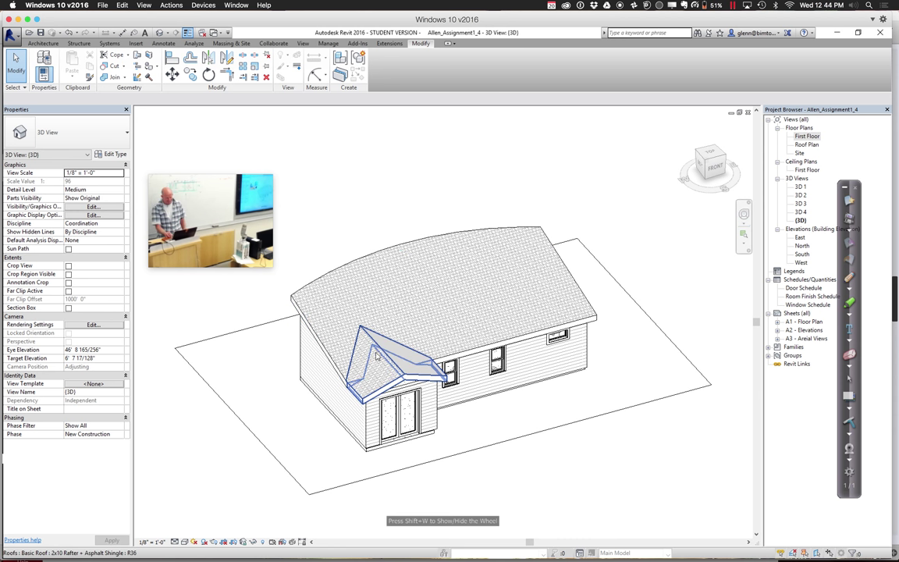
Select the porch roof and begin editing its base offset, then cancel
click(377, 356)
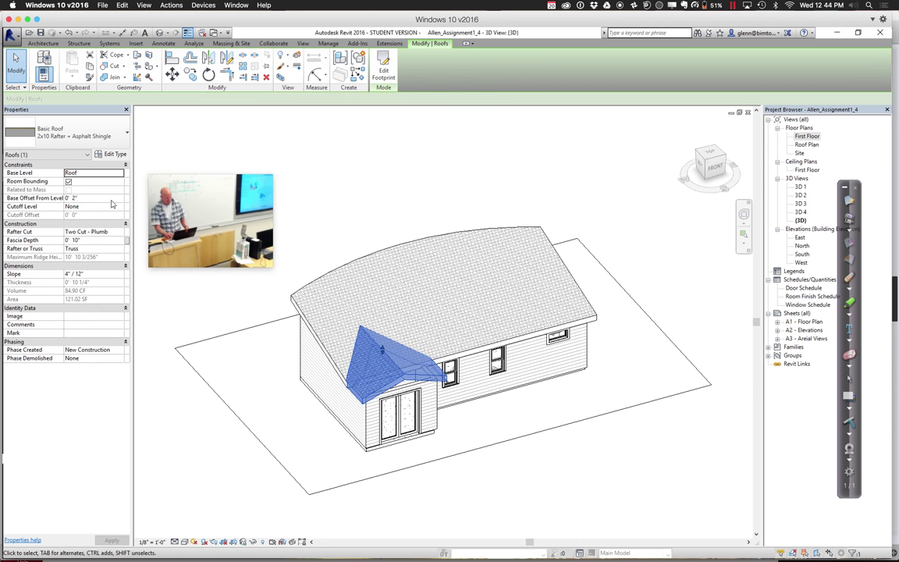
click(110, 199)
key(Escape)
key(Escape)
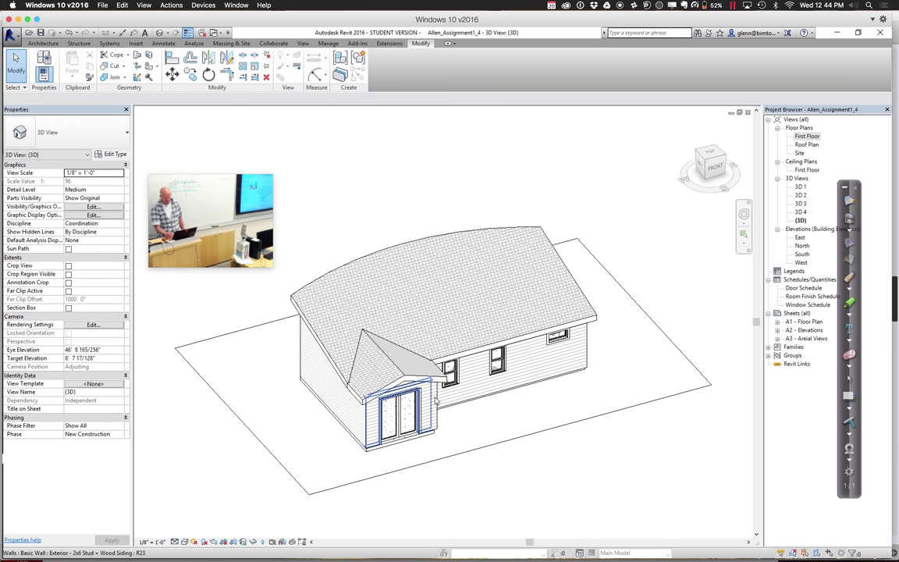
Attach the top of the porch's front wall to the porch roof
click(436, 400)
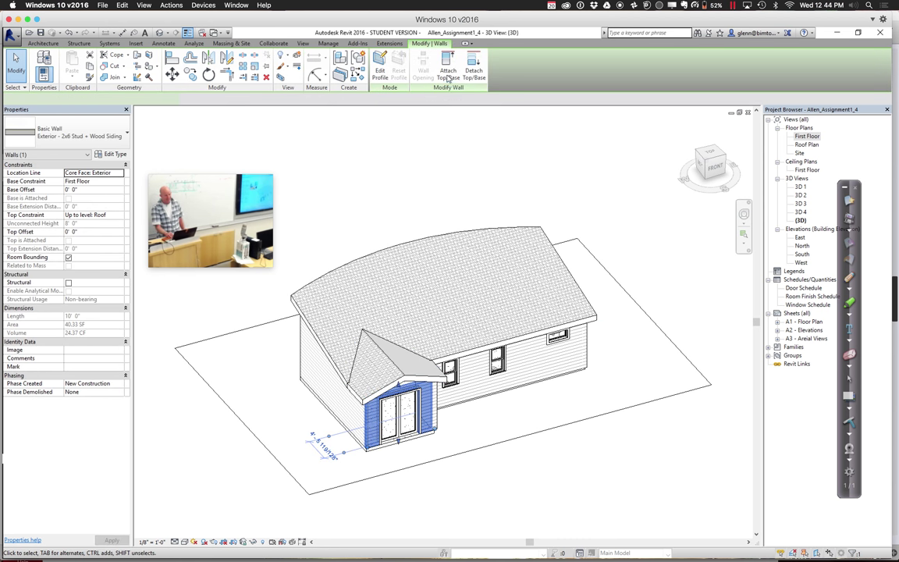
click(447, 71)
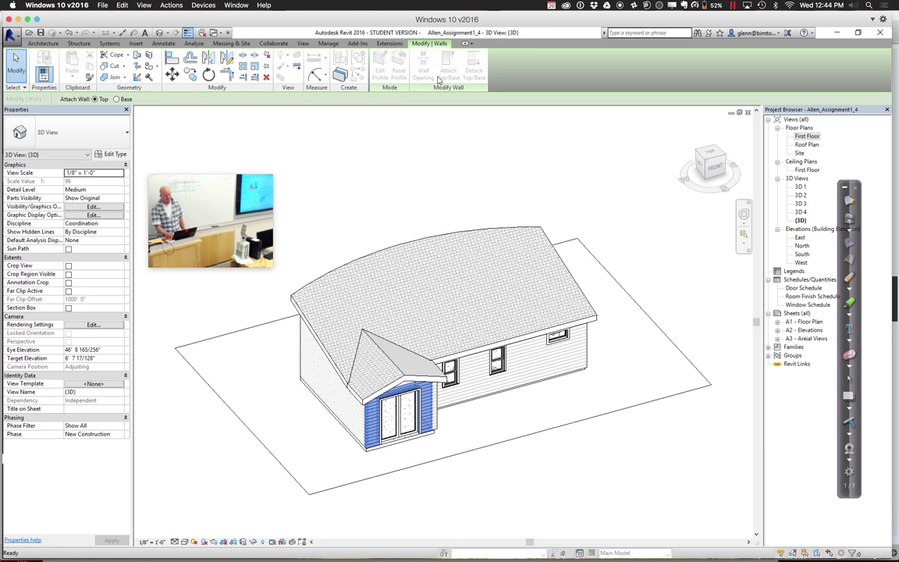
click(406, 384)
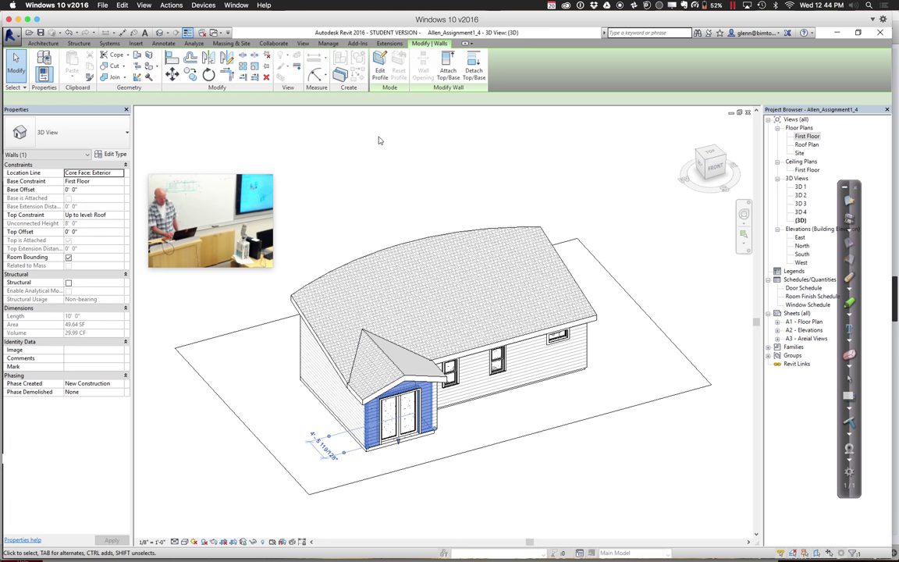
key(Escape)
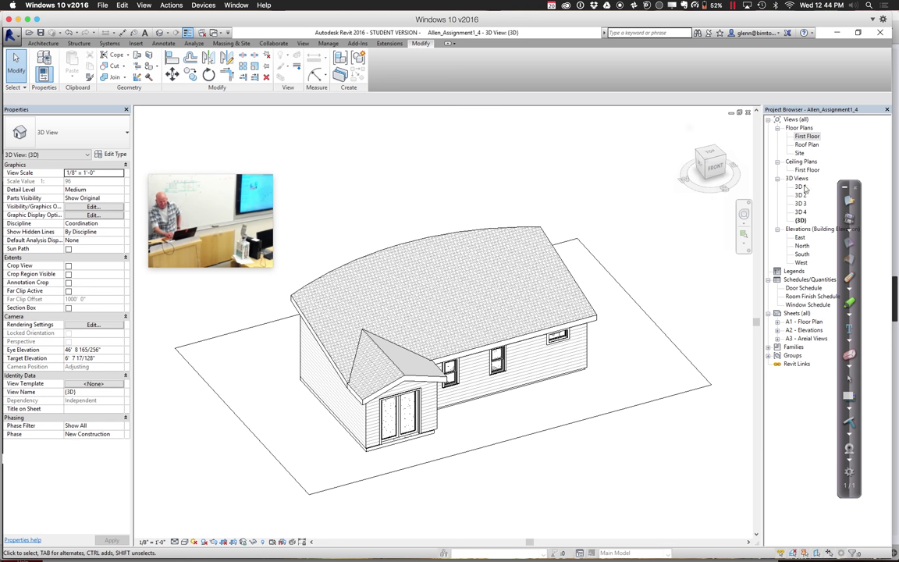
Open First Floor, then views 3D 1, 3D 2, 3D 3 and 3D 4, and return to First Floor
double_click(807, 136)
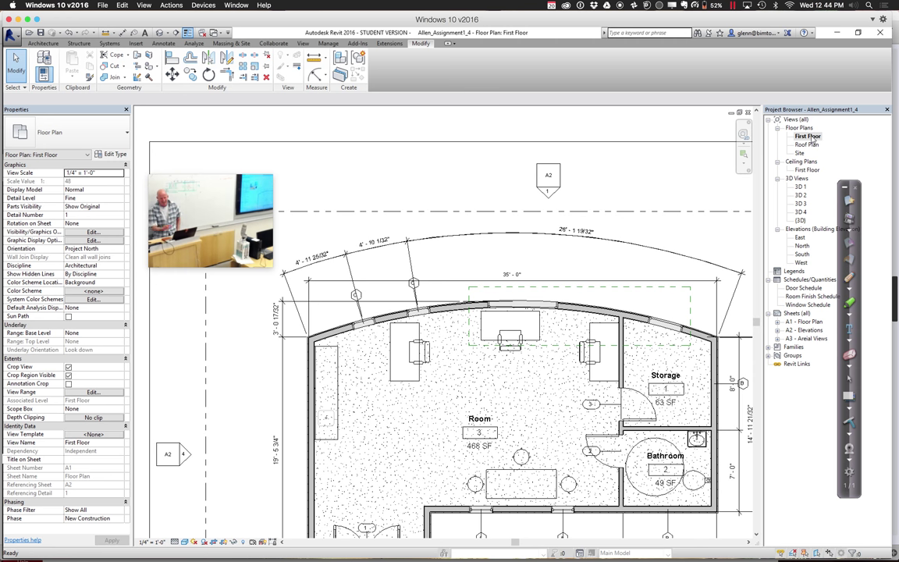
double_click(800, 188)
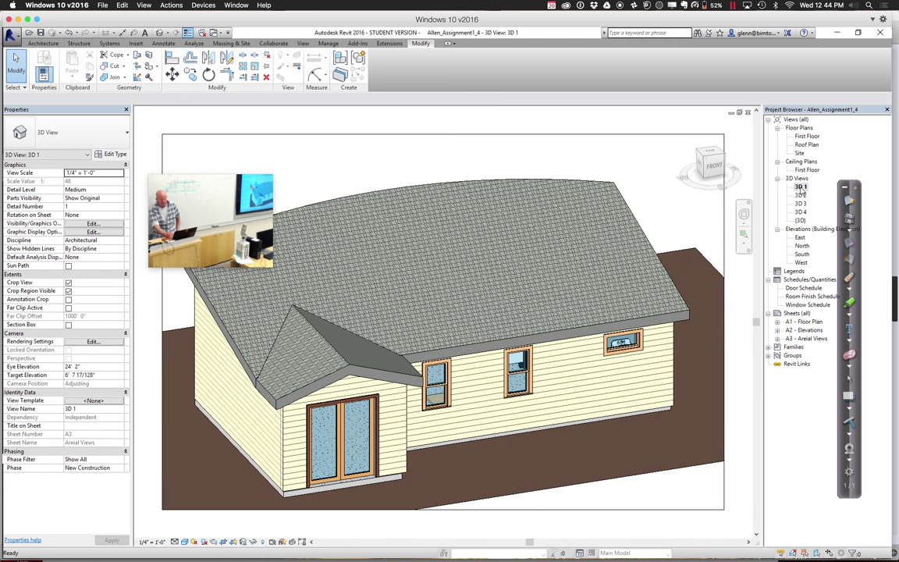
click(801, 196)
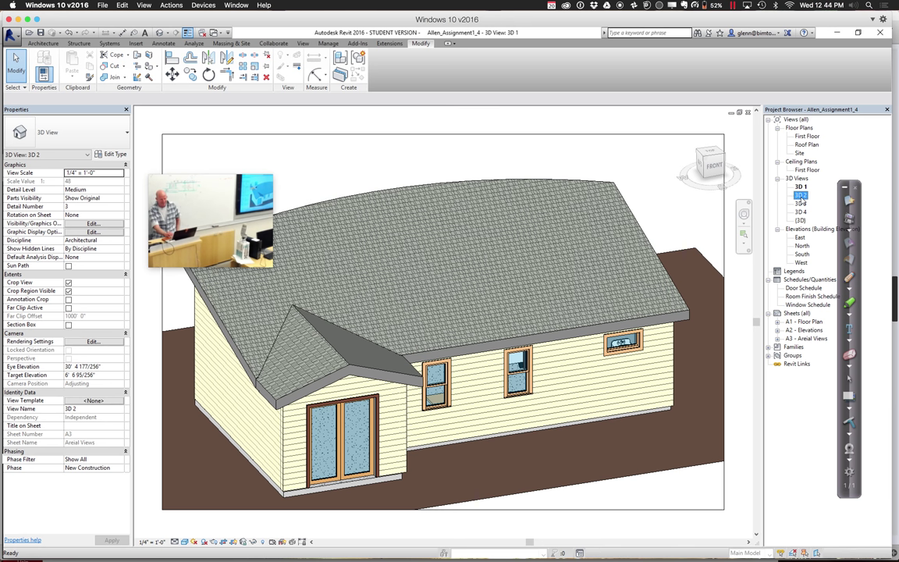
double_click(801, 197)
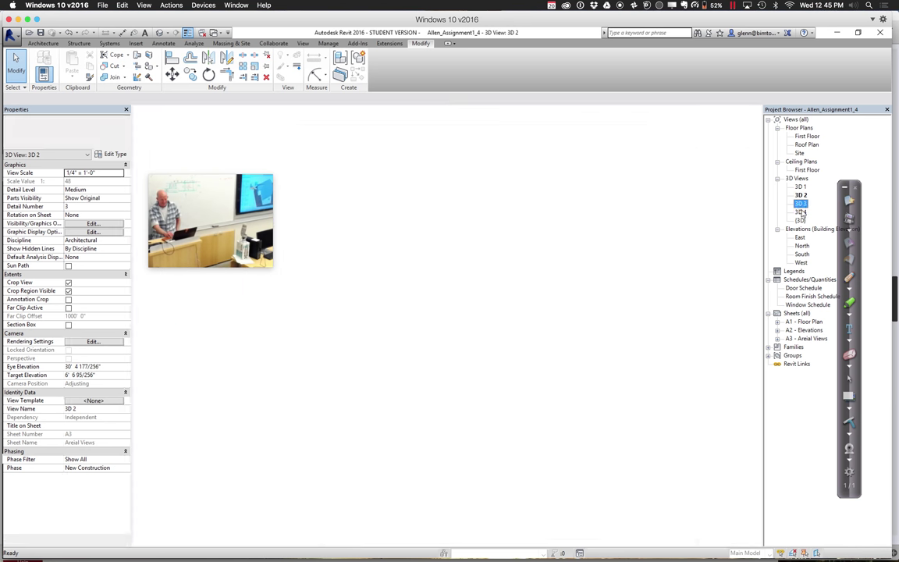
double_click(801, 203)
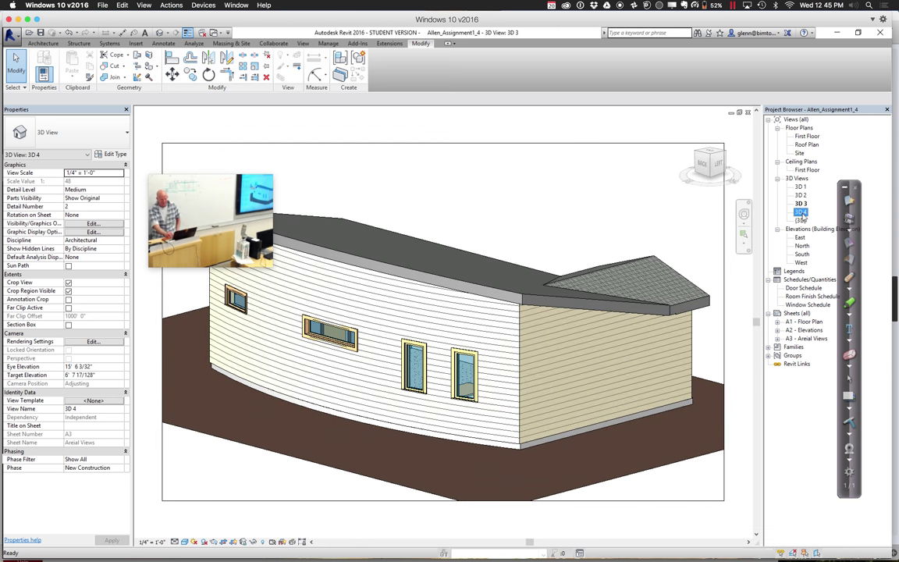
double_click(800, 212)
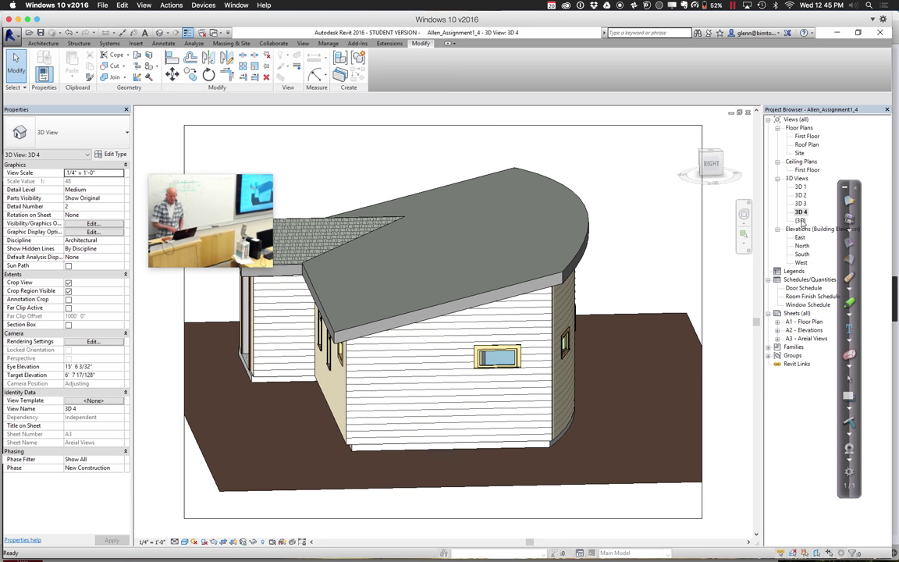
double_click(809, 136)
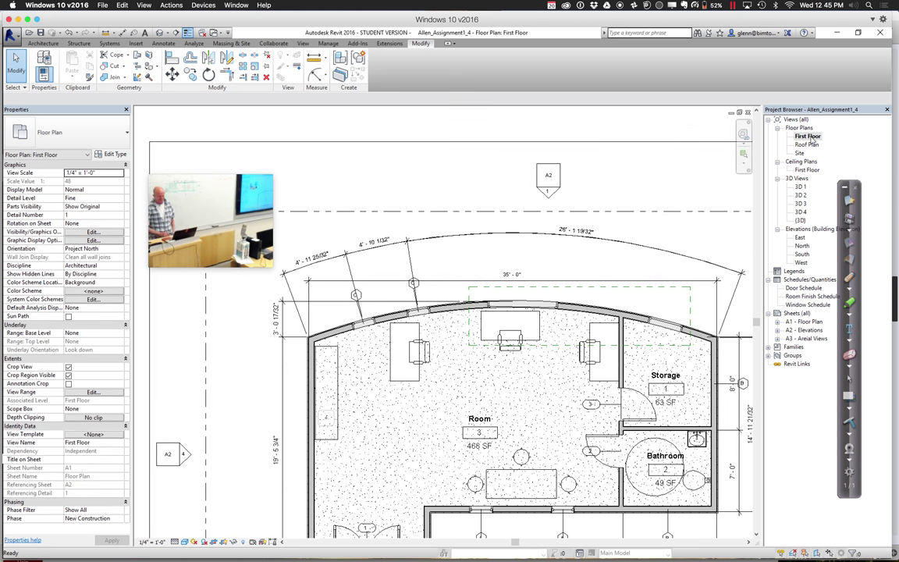
key(z)
key(f)
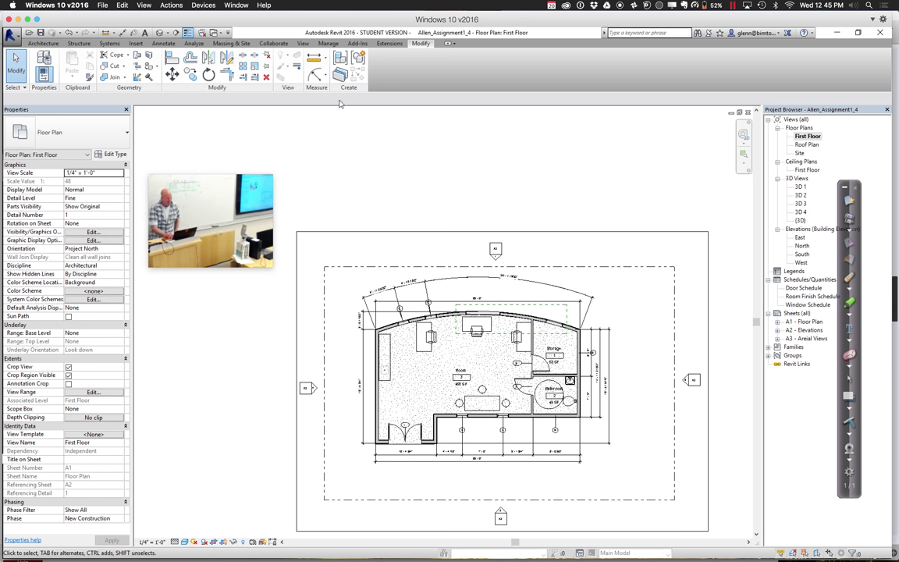
click(303, 44)
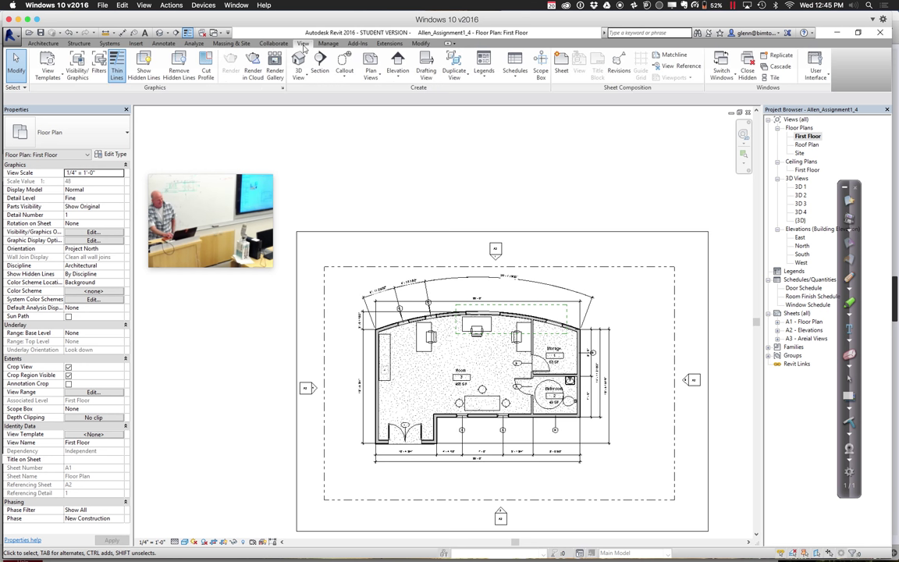
click(300, 78)
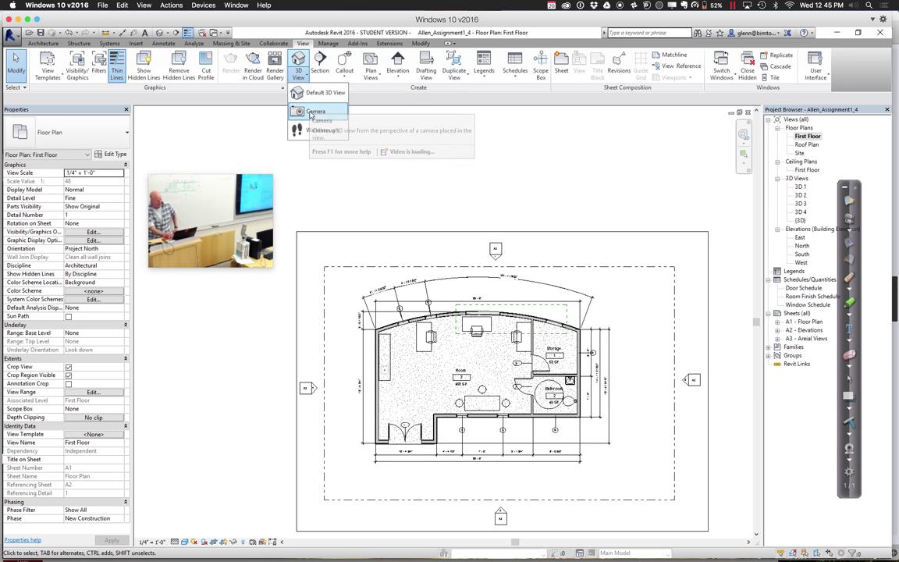
click(312, 111)
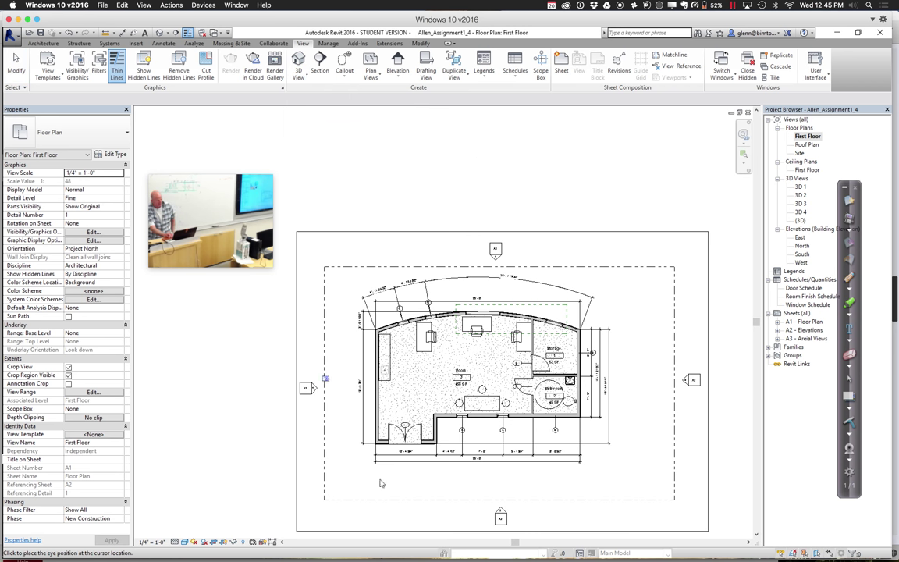
click(755, 535)
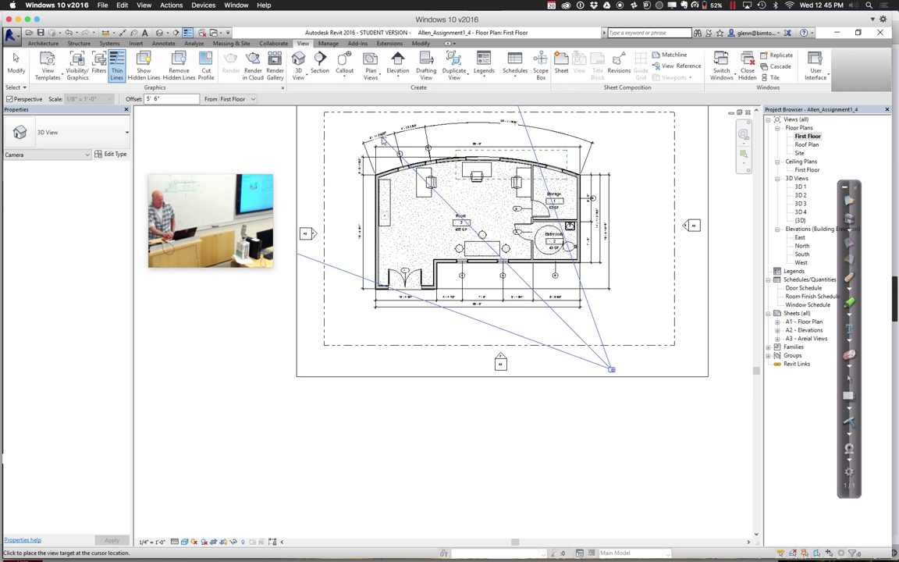
click(382, 137)
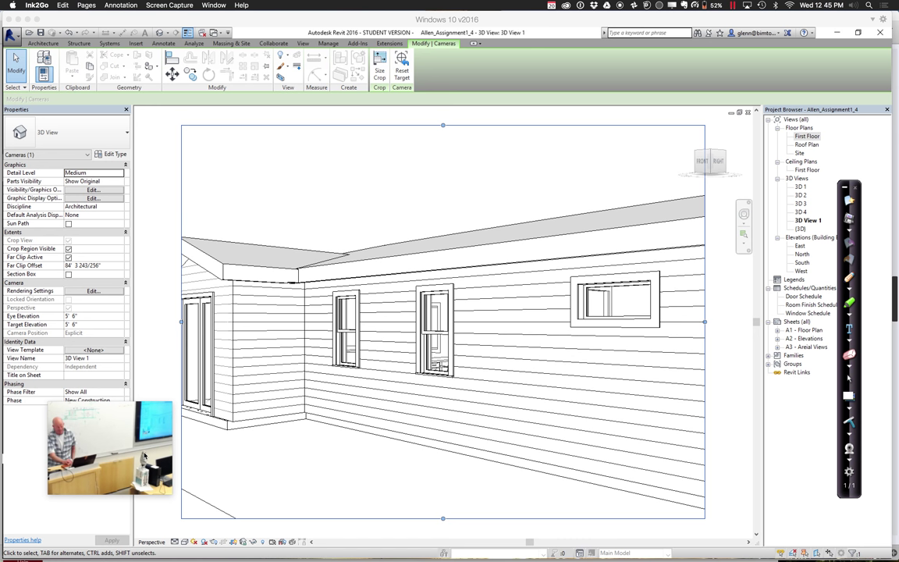
Walk the 3D View 1 camera forward, then back until it frames the whole wing
click(744, 213)
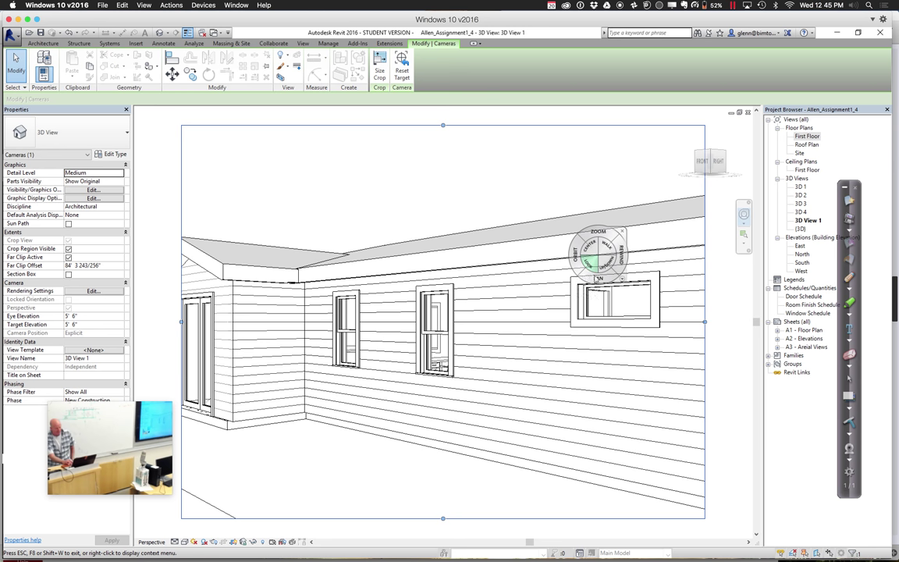
drag(607, 244, 676, 278)
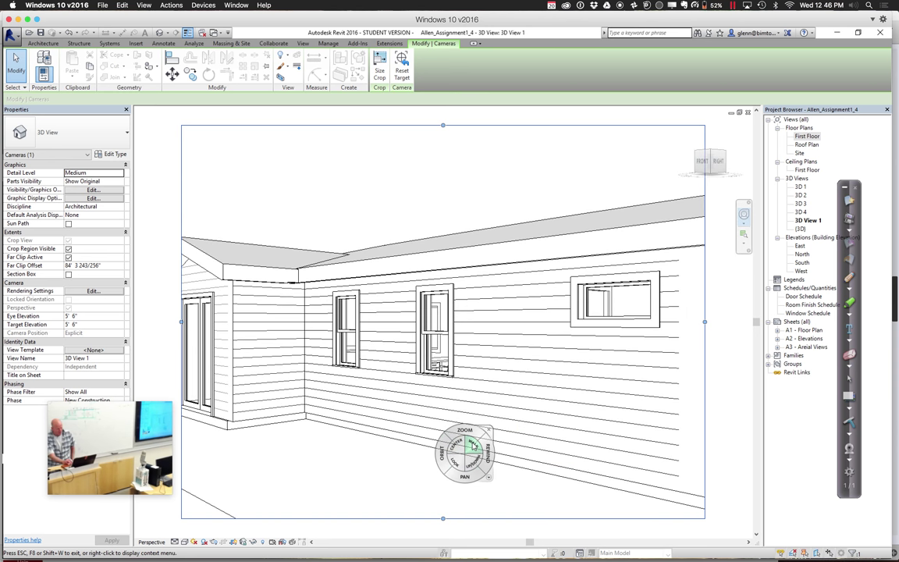
drag(472, 445, 441, 509)
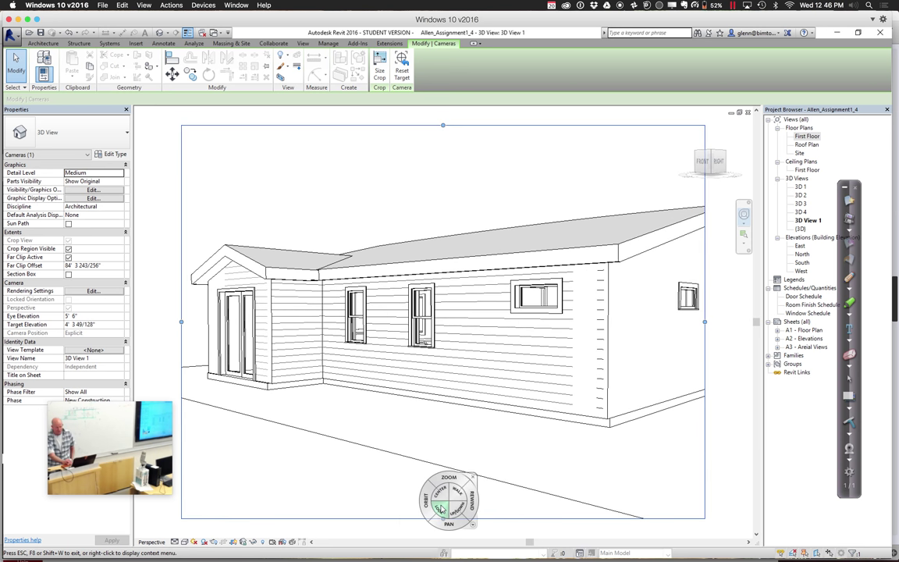
Set the camera view's visual style to Shaded and open the First Floor plan
click(184, 542)
click(196, 453)
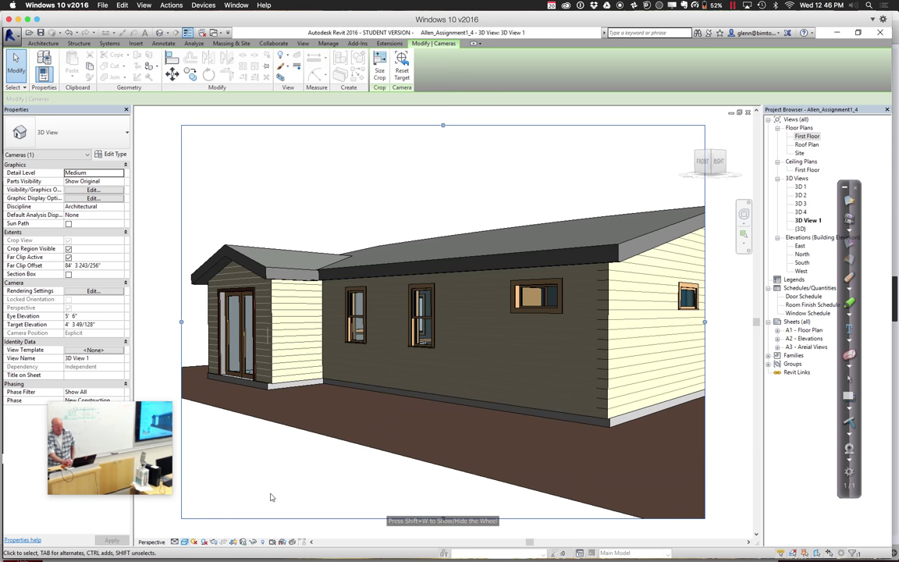
click(814, 137)
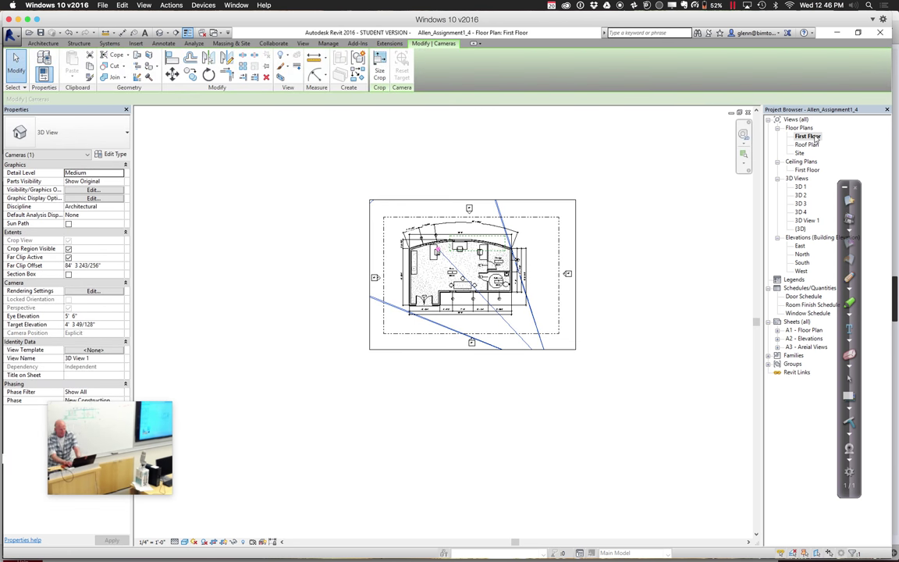
Place a new camera in the plan to create 3D View 2, turned left toward the desks
click(290, 235)
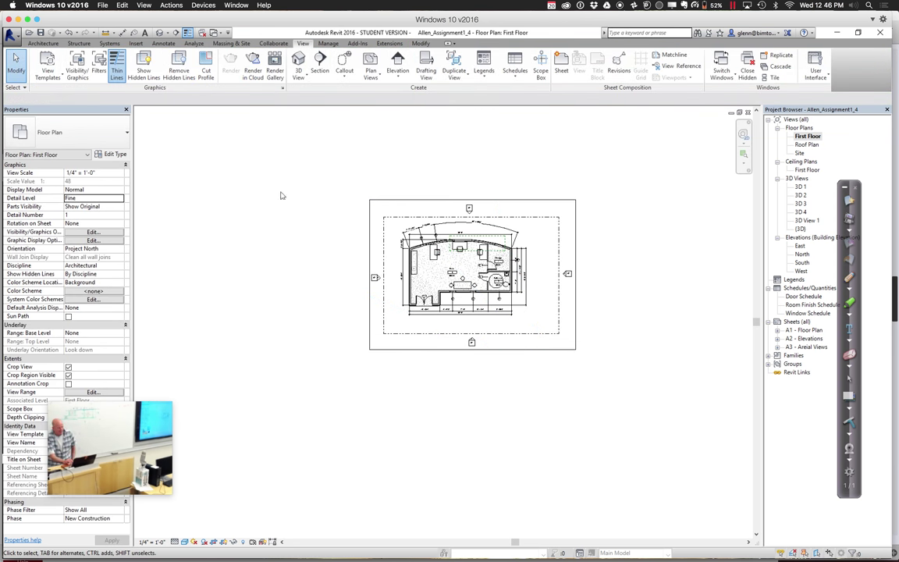
click(300, 81)
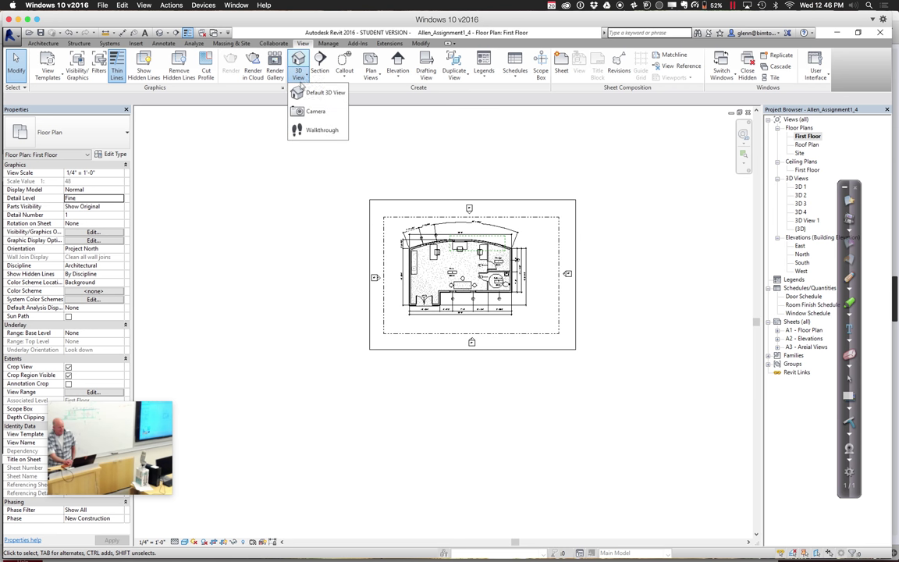
click(295, 108)
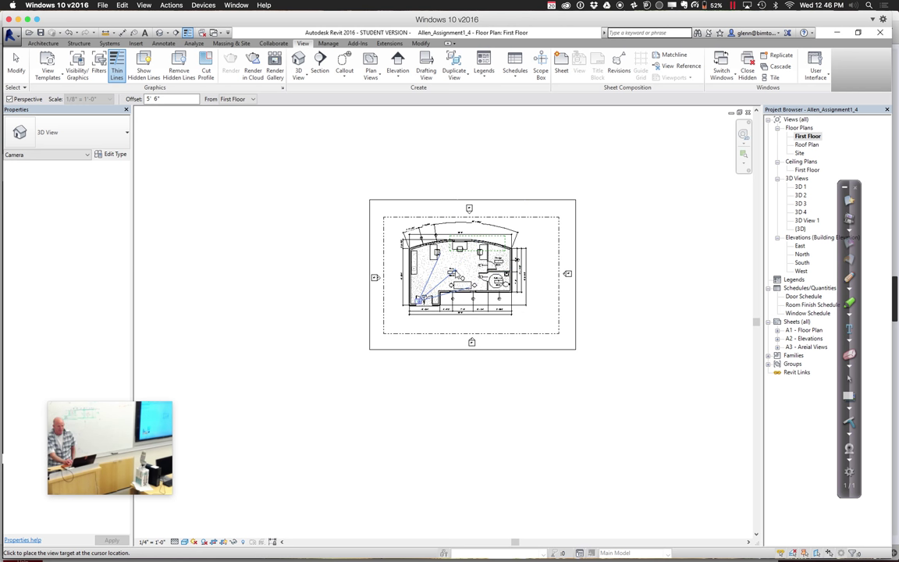
click(554, 179)
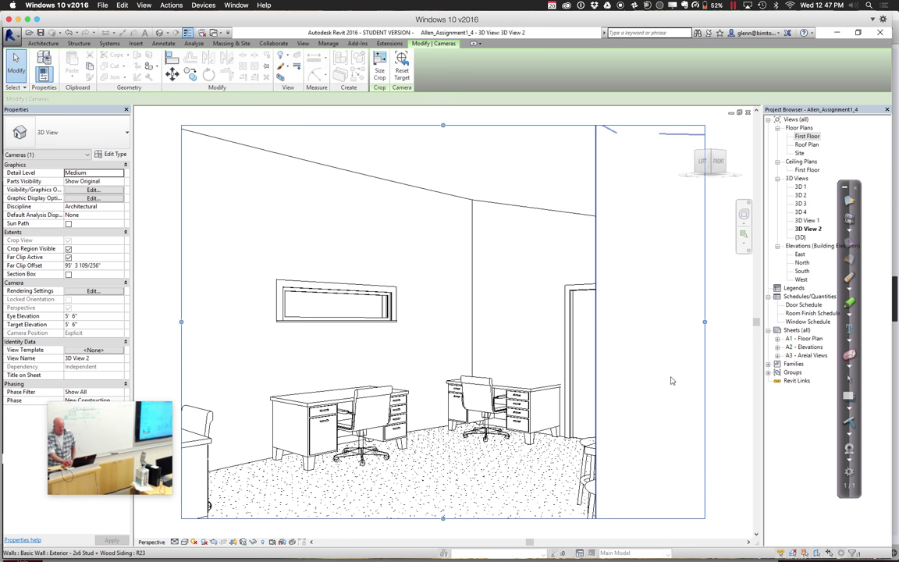
click(744, 221)
drag(703, 248, 649, 248)
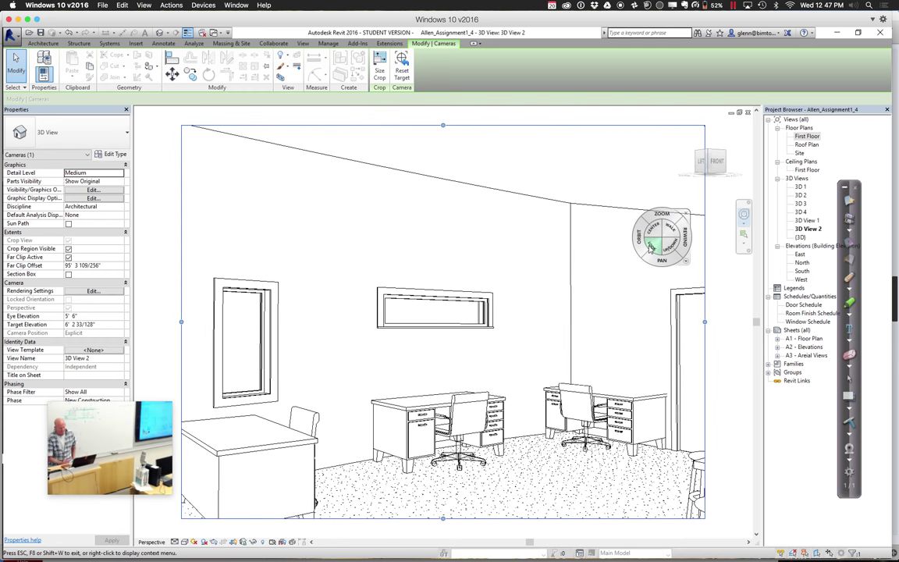
Set 3D View 2 to Shaded and open sheet A1 - Floor Plan
click(187, 542)
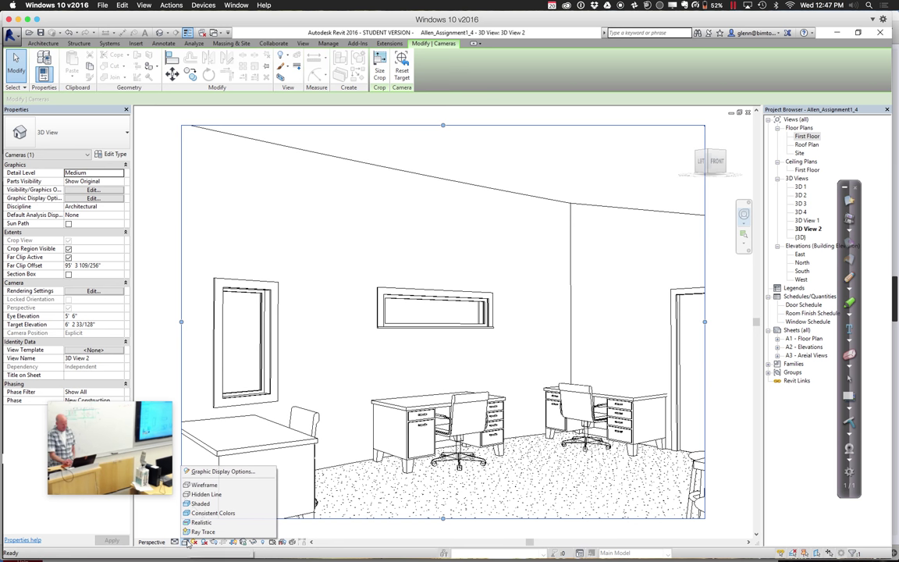
click(200, 504)
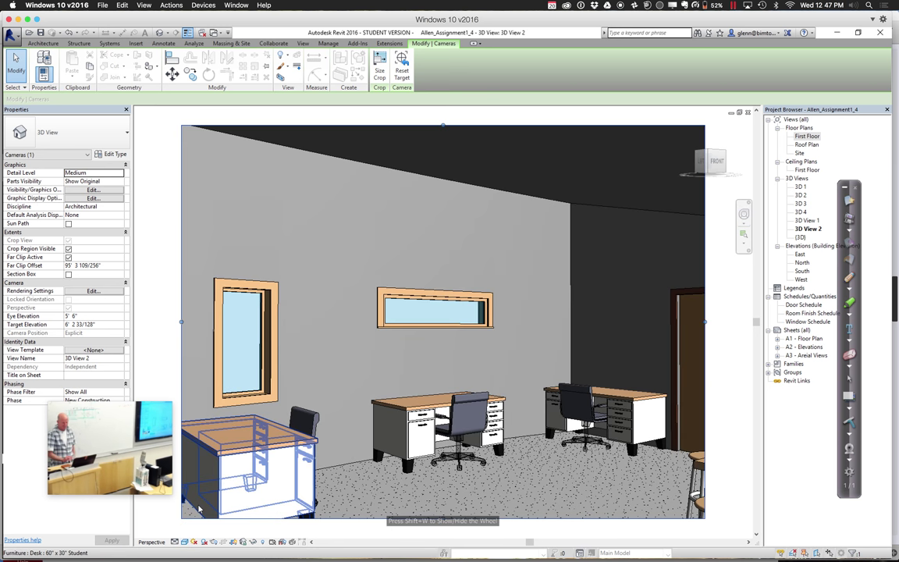
double_click(816, 340)
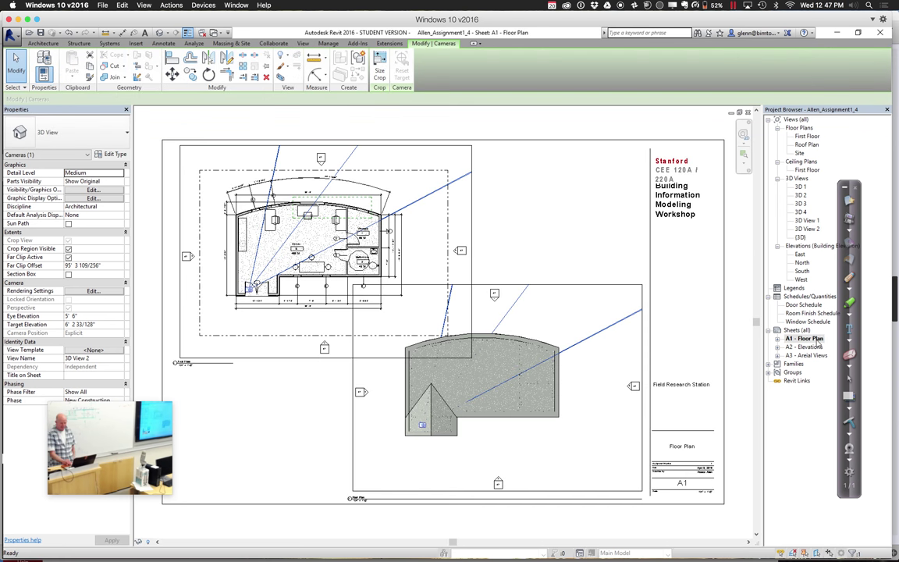
Activate the First Floor viewport on sheet A1 for editing
click(612, 204)
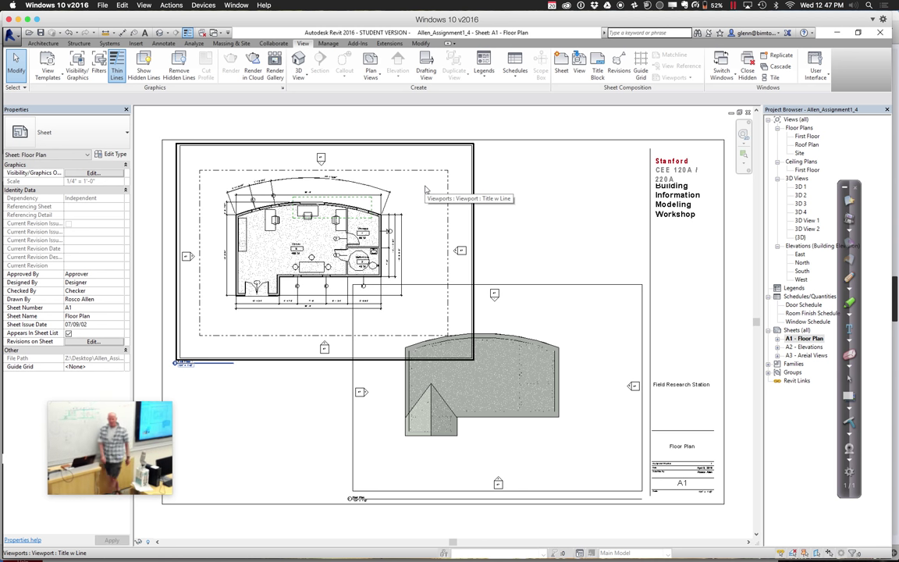
click(354, 162)
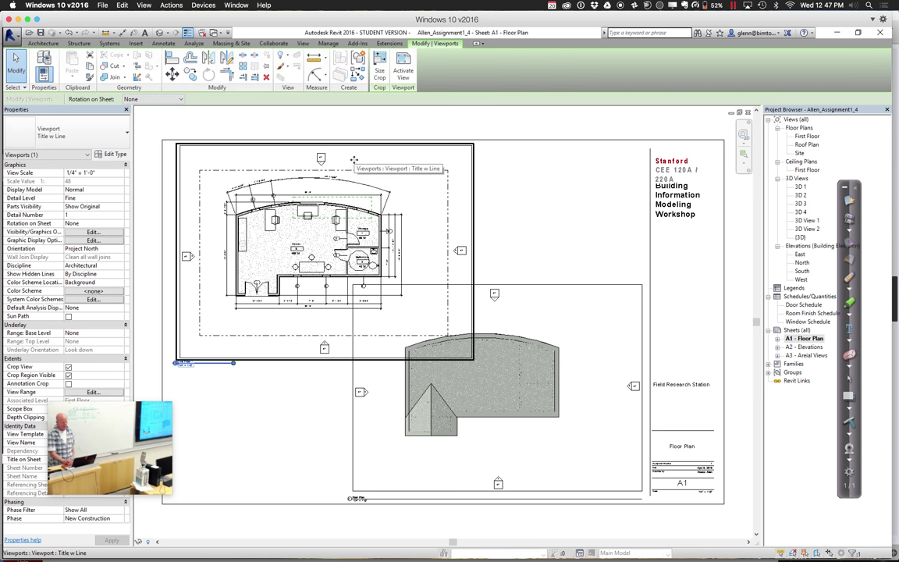
right_click(355, 163)
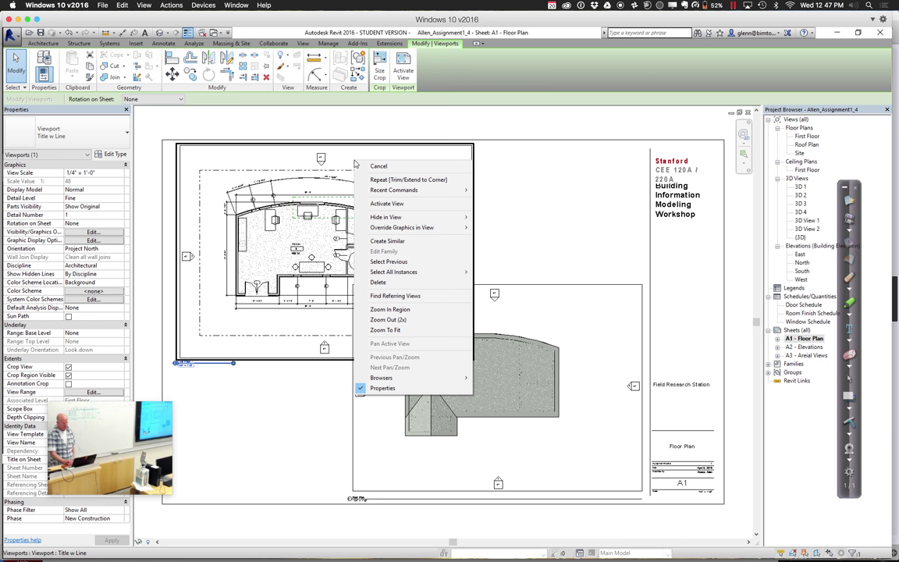
click(393, 209)
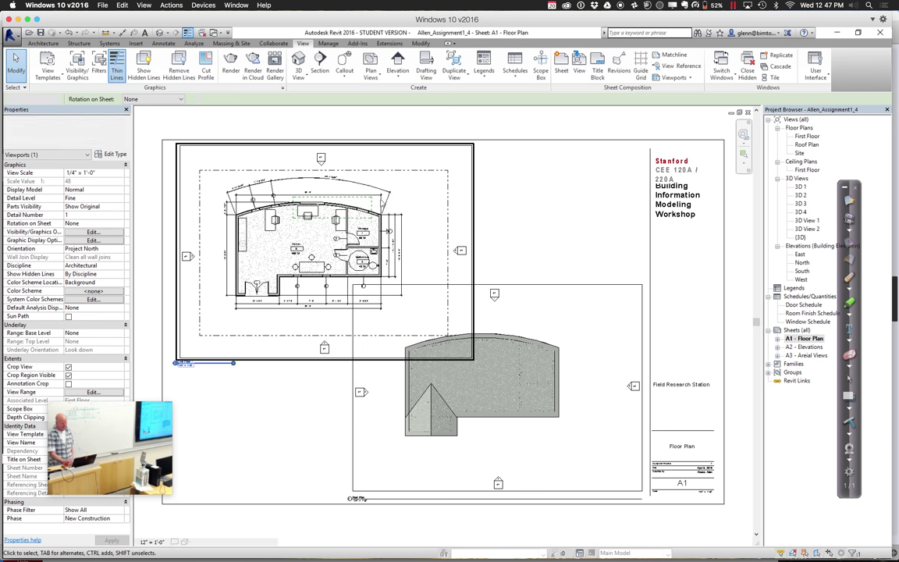
Drag the crop region's top, left, bottom and right edges in close to the floor plan
click(347, 147)
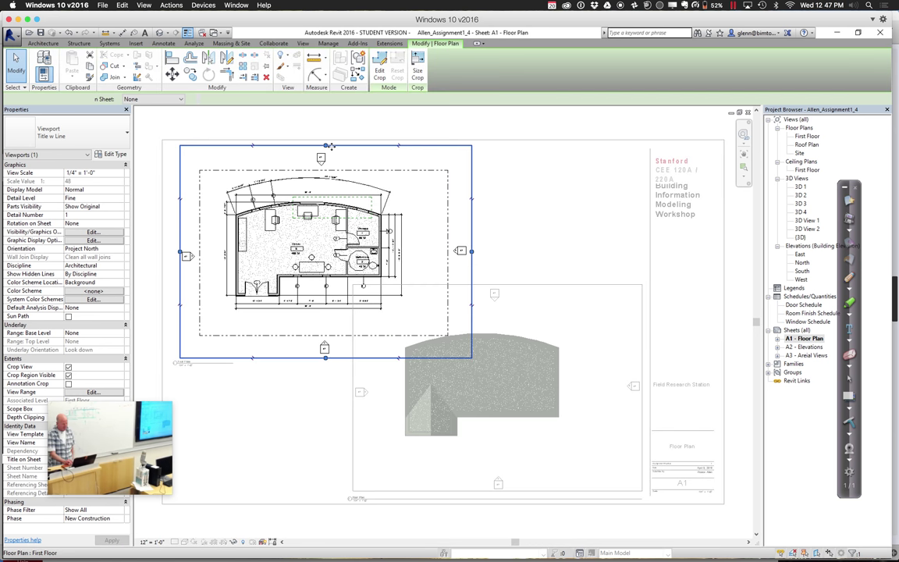
drag(325, 146, 325, 173)
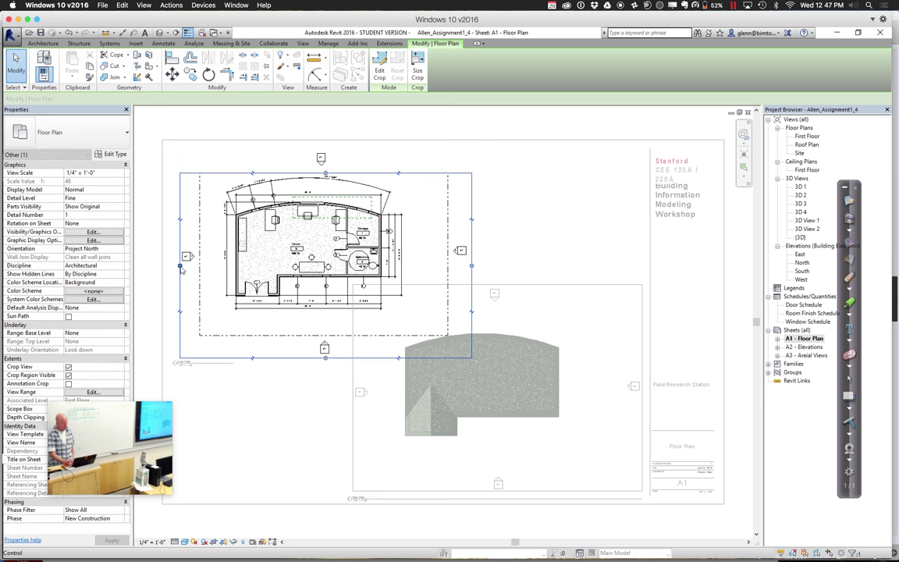
drag(195, 263, 226, 264)
drag(341, 357, 341, 316)
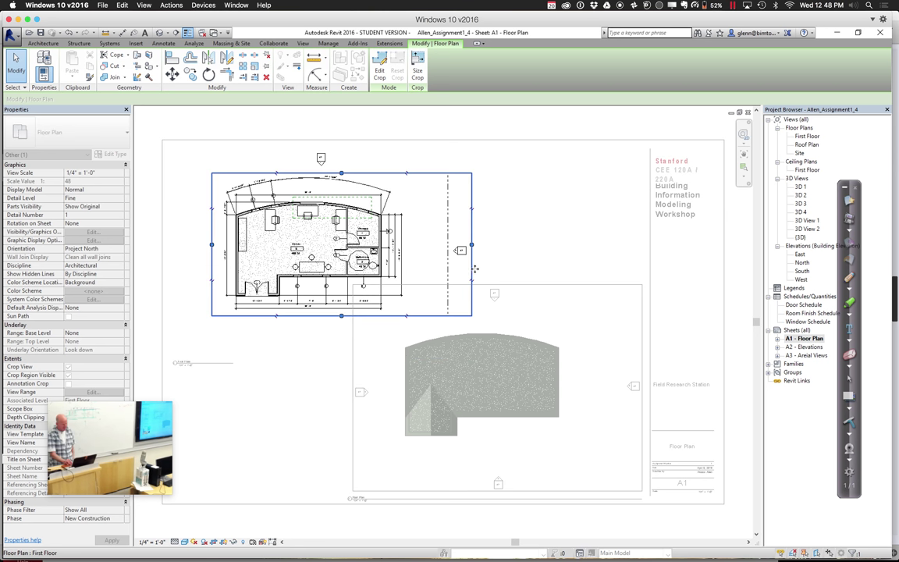
drag(471, 245, 408, 244)
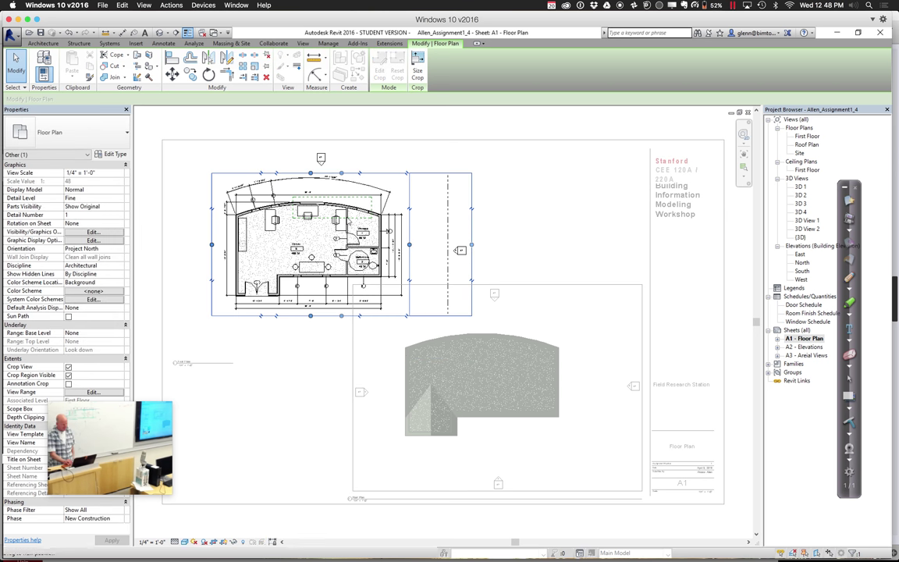
click(496, 200)
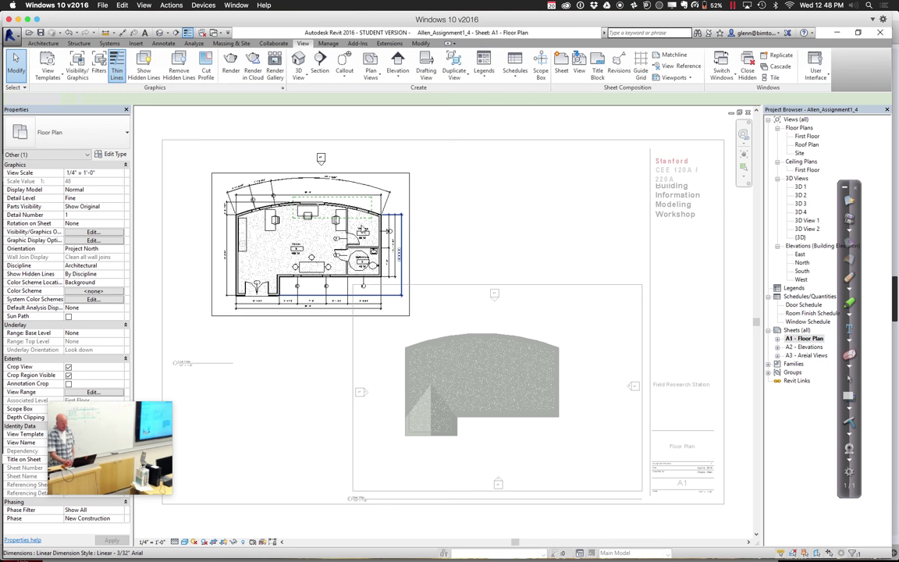
Open the property line's sketch, then cancel the edit and deselect it
click(453, 307)
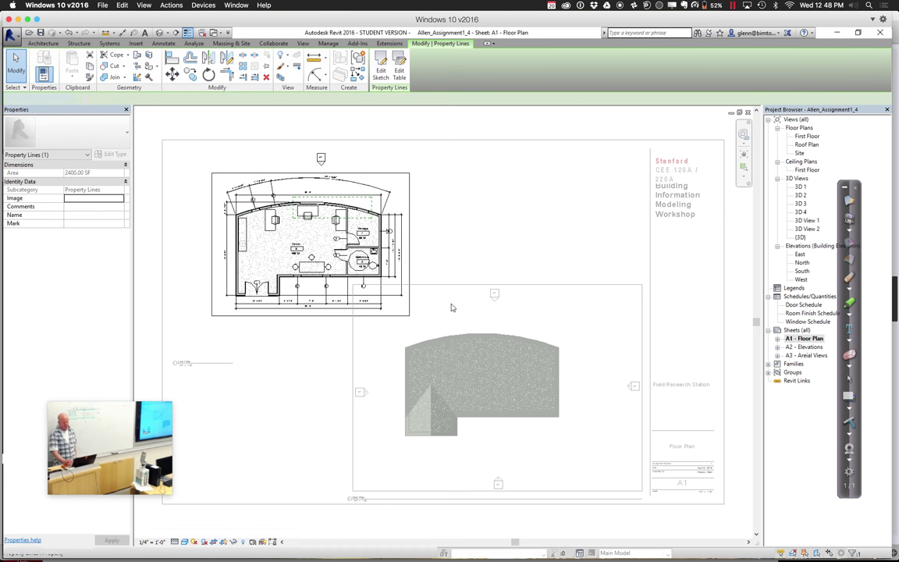
double_click(451, 308)
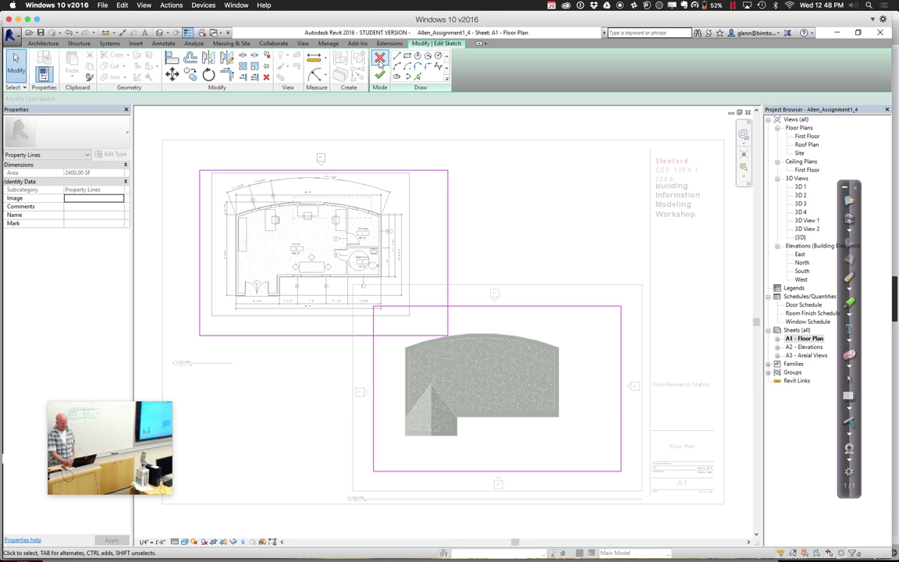
click(380, 59)
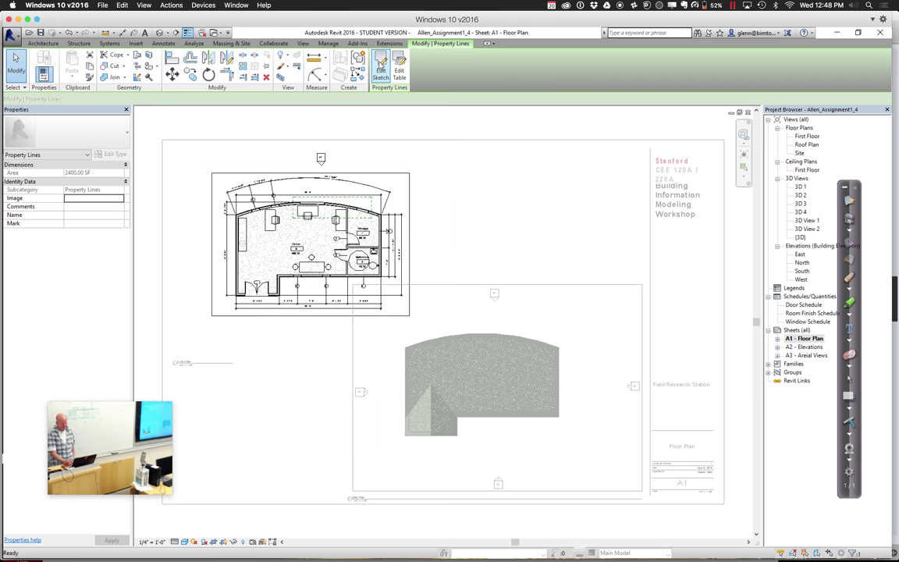
click(455, 304)
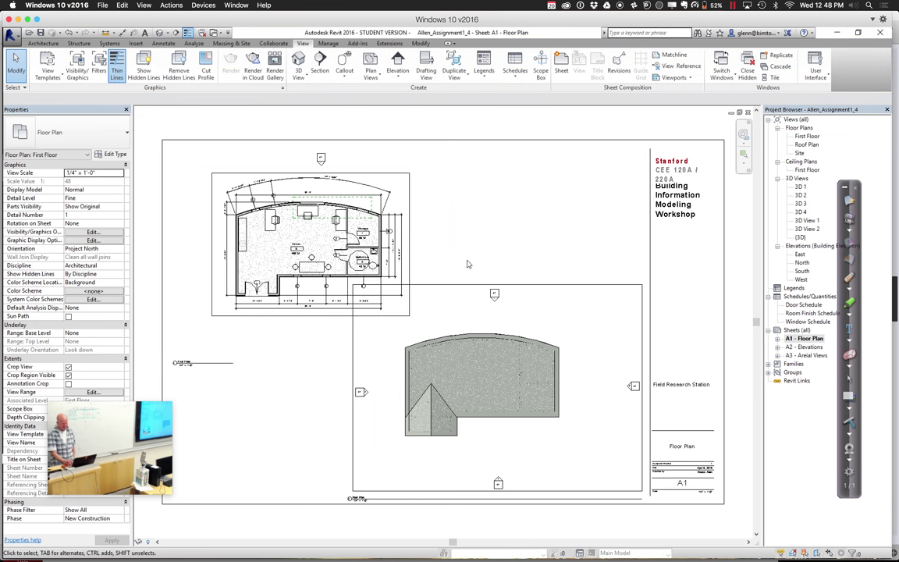
Activate the Roof Plan viewport and pull all four crop edges in around the roof
double_click(479, 293)
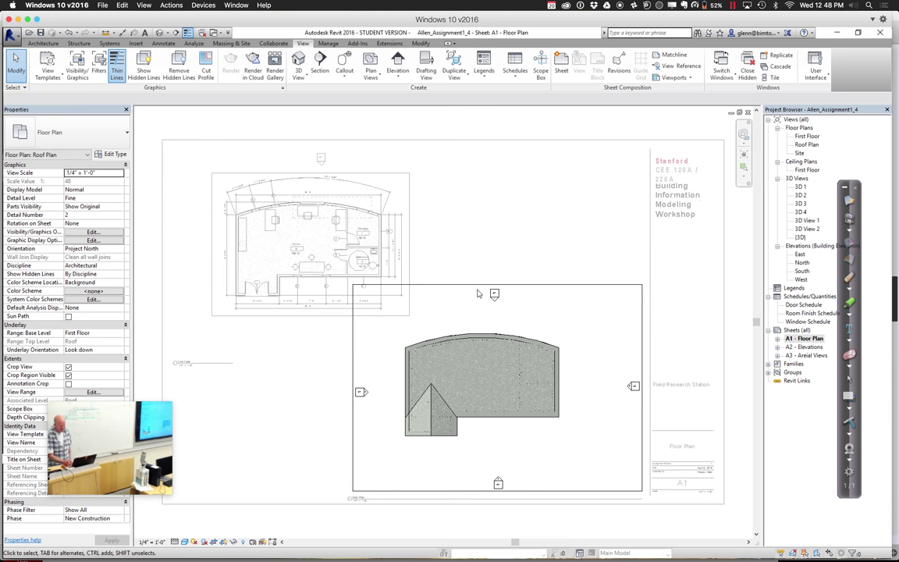
click(497, 286)
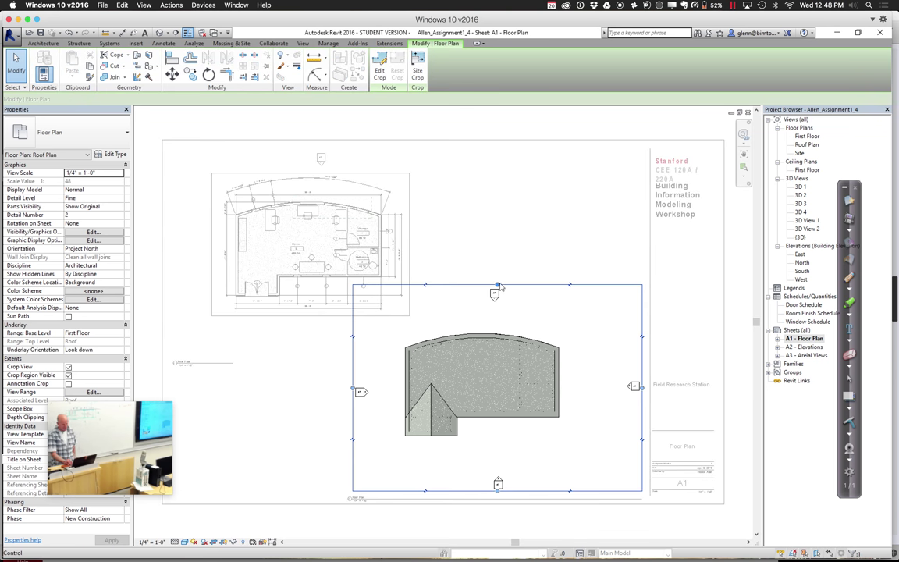
drag(497, 286, 497, 326)
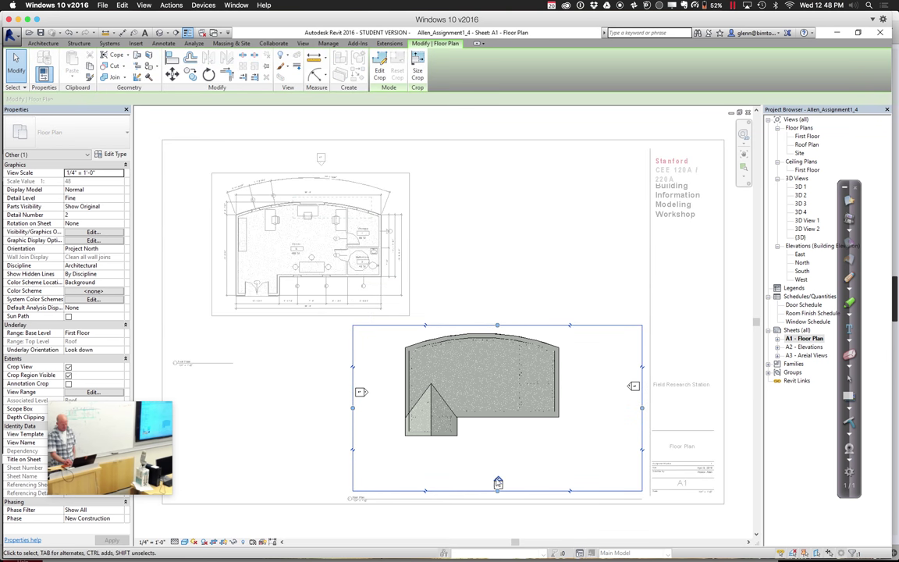
drag(497, 492, 497, 450)
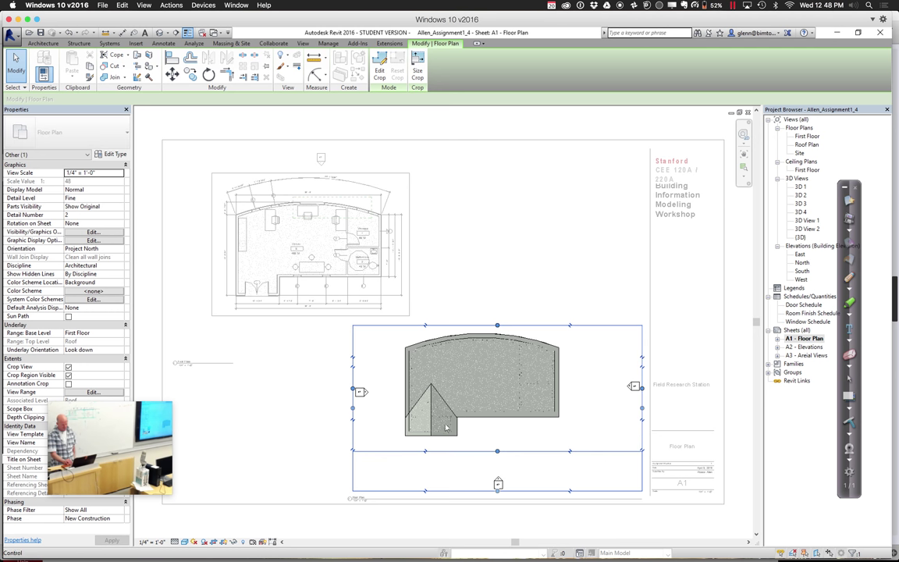
drag(353, 386, 392, 386)
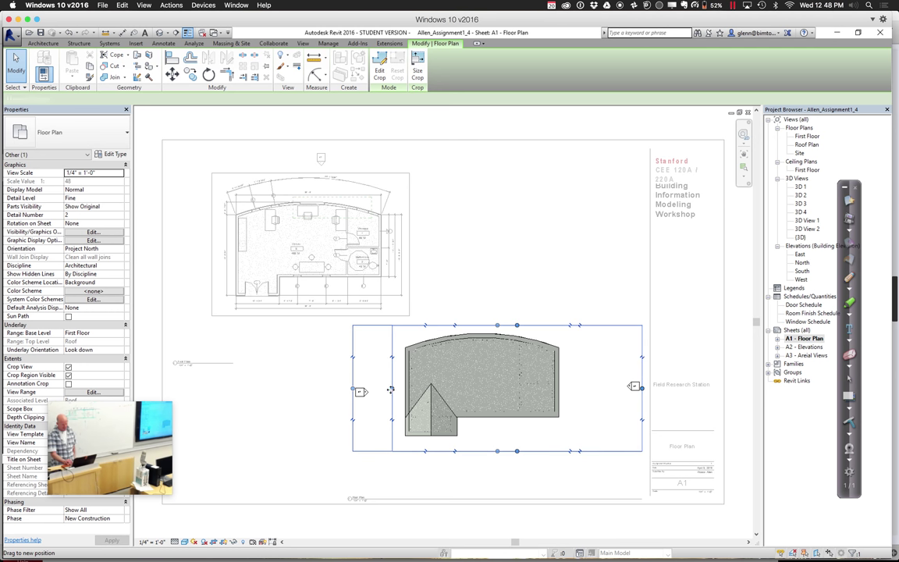
drag(642, 390, 571, 384)
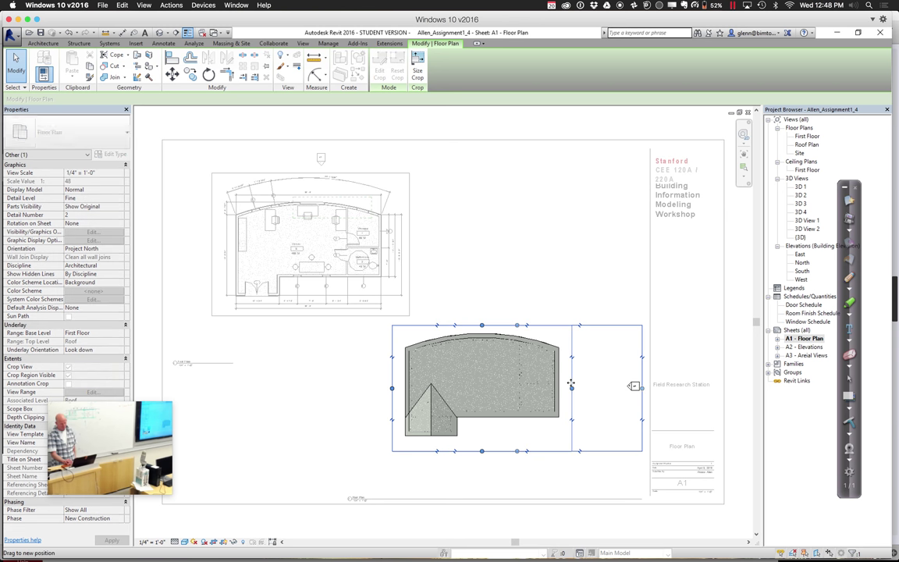
click(545, 266)
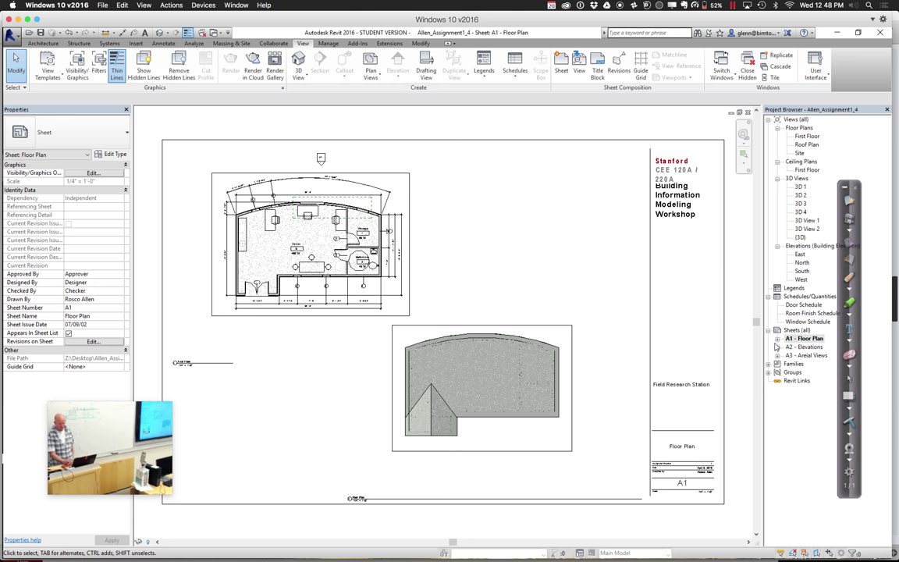
Delete the roof plan and floor plan viewports from sheet A1
click(778, 340)
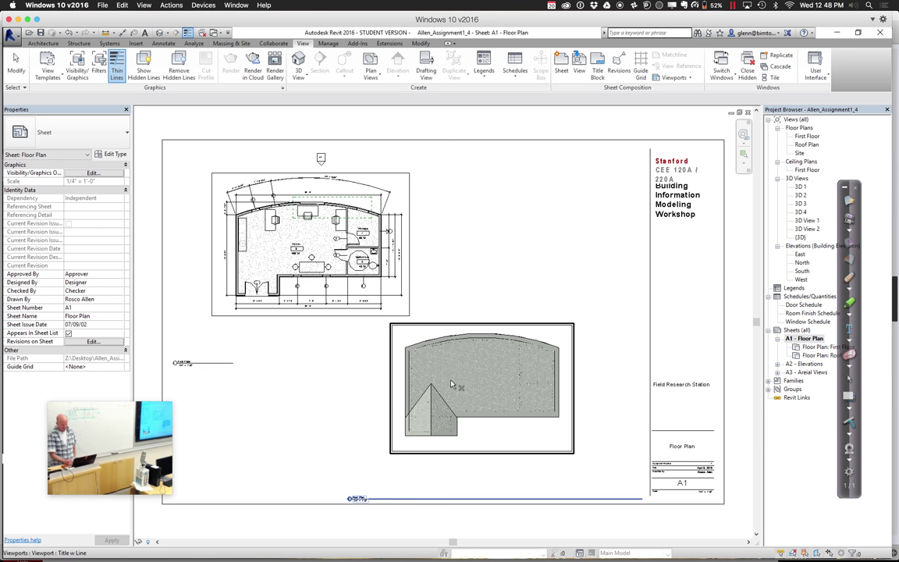
click(451, 385)
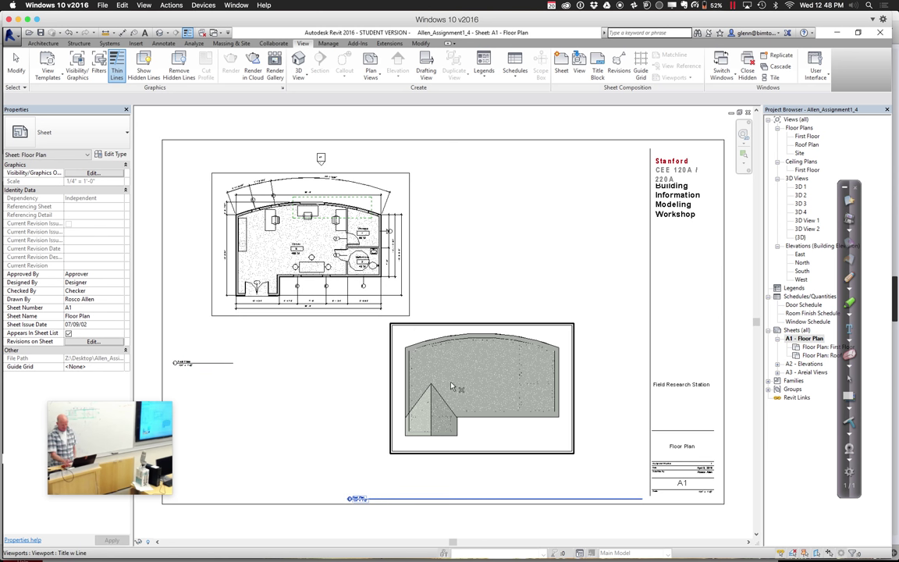
key(Delete)
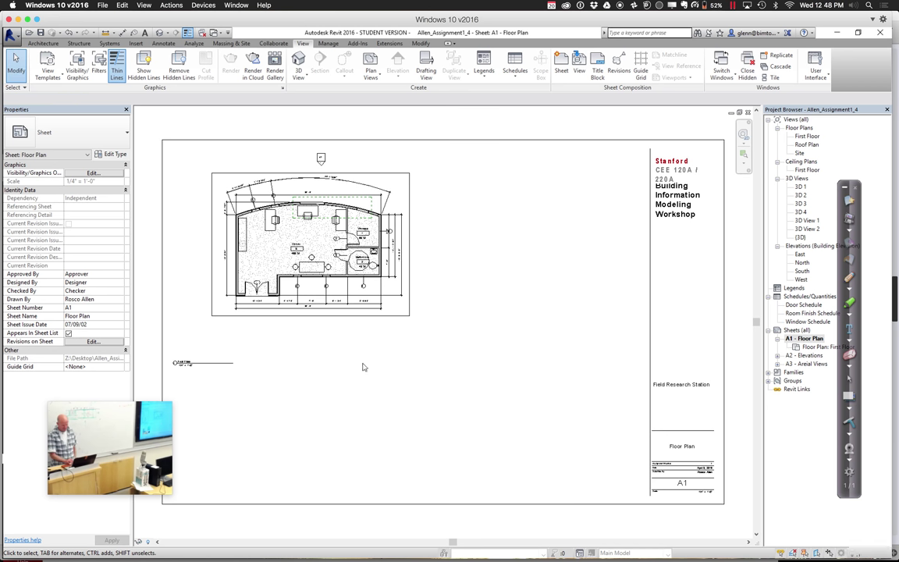
click(377, 290)
key(Delete)
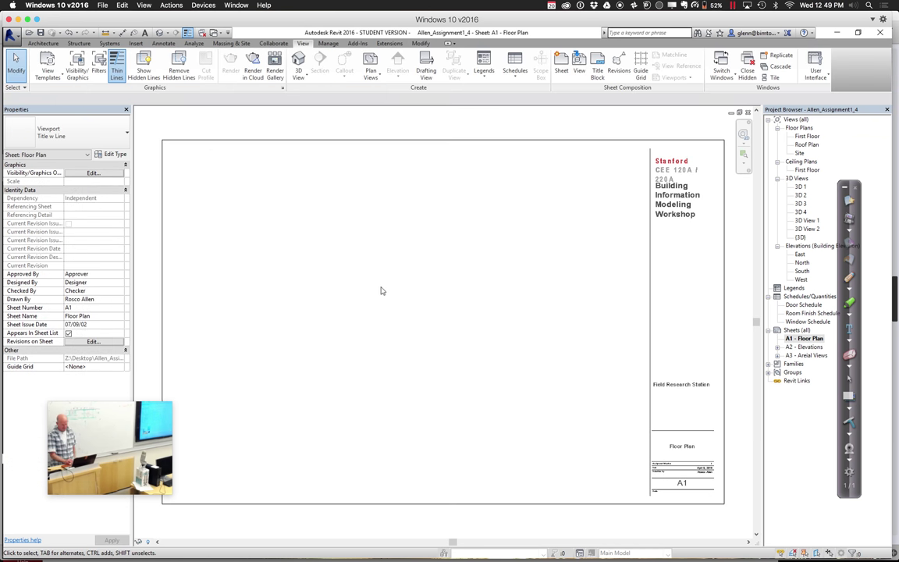
Place the First Floor plan in the sheet's upper left
drag(804, 138, 399, 250)
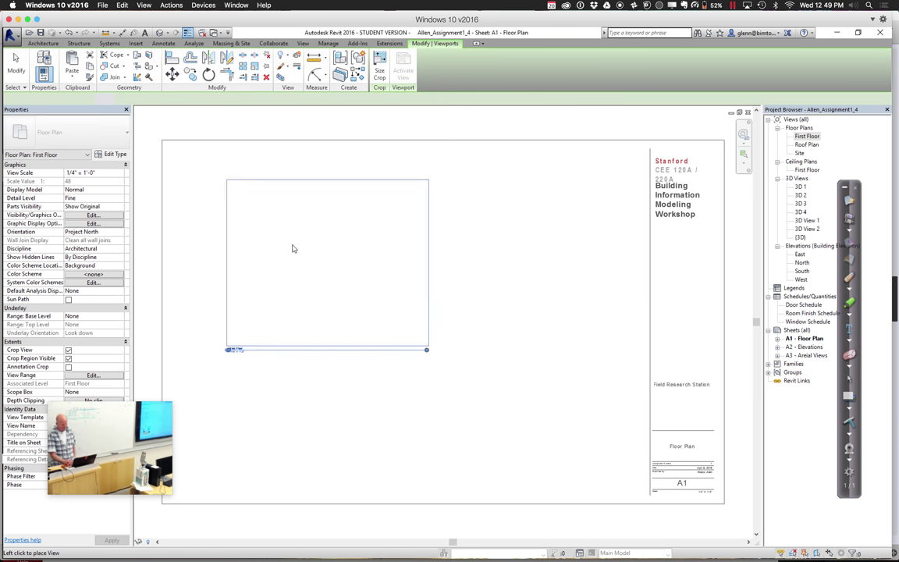
click(273, 242)
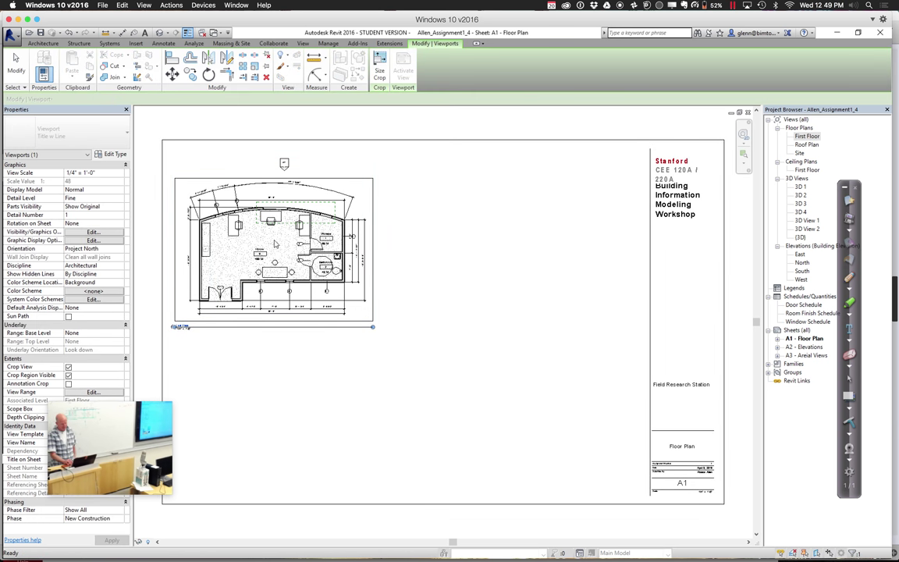
click(807, 144)
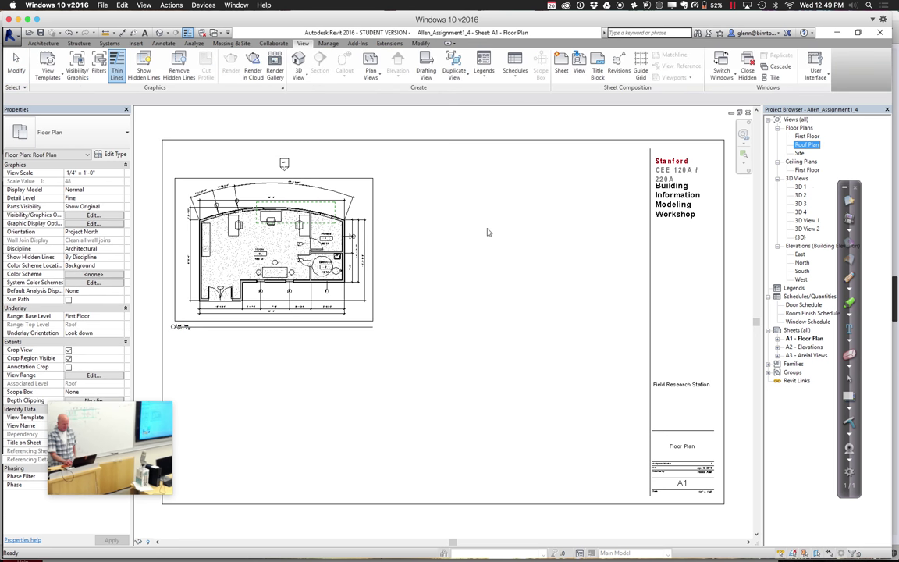
Place the Roof Plan viewport on sheet A1 and move it beneath the First Floor plan
drag(487, 232, 488, 231)
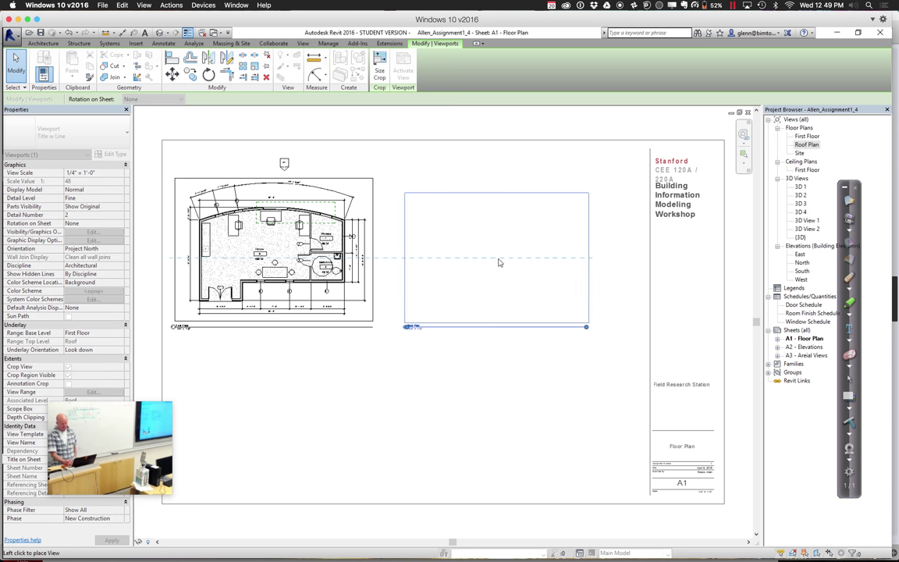
click(500, 262)
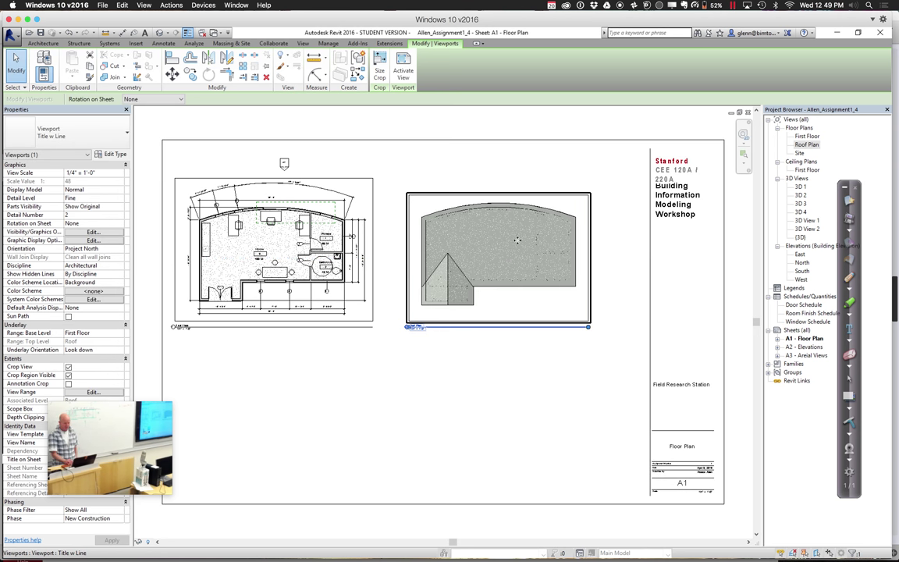
drag(459, 215, 289, 396)
click(434, 421)
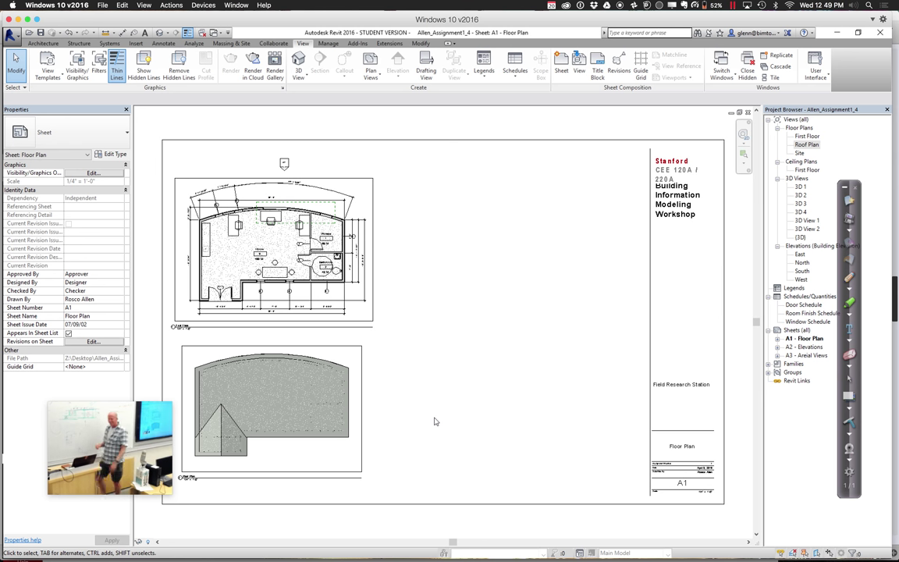
Place the Door Schedule right of the floor plan and the Window Schedule beneath it
key(Escape)
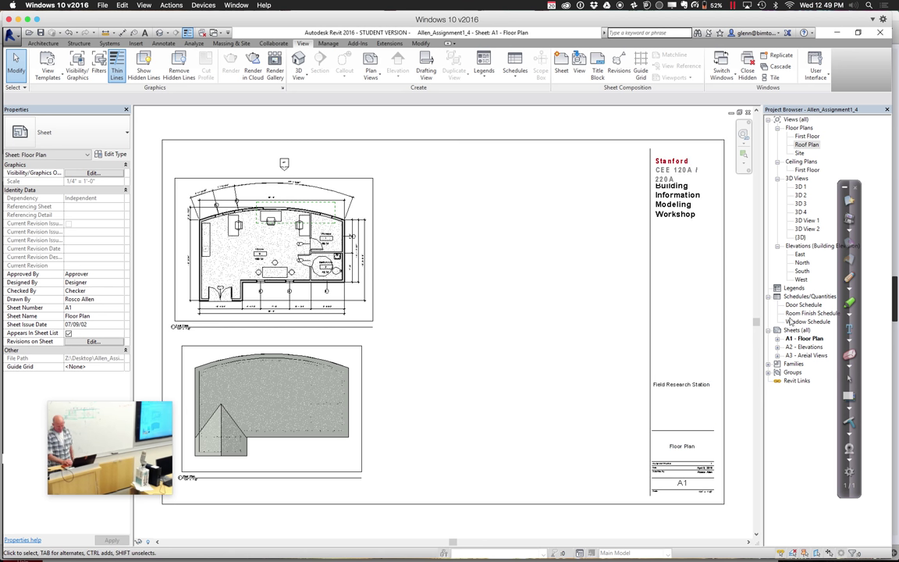
click(803, 305)
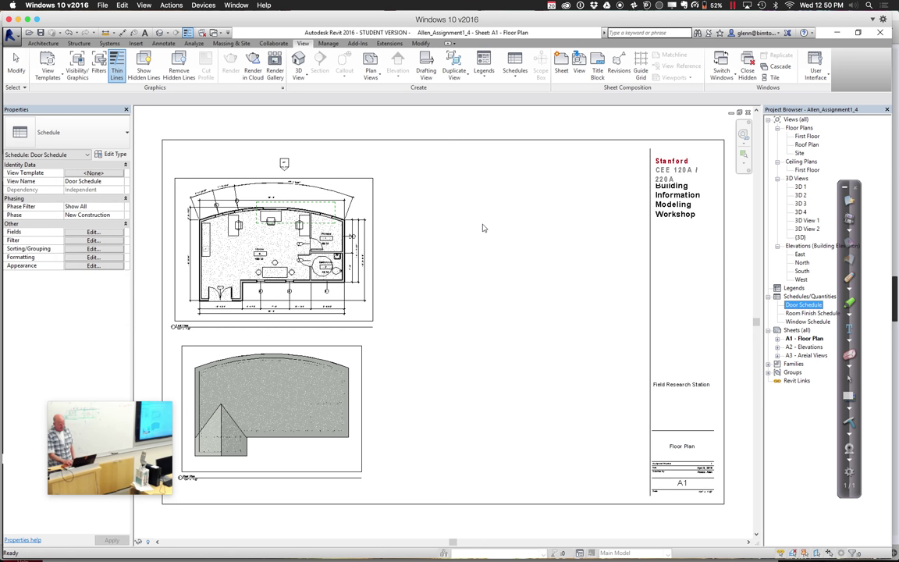
drag(483, 228, 461, 205)
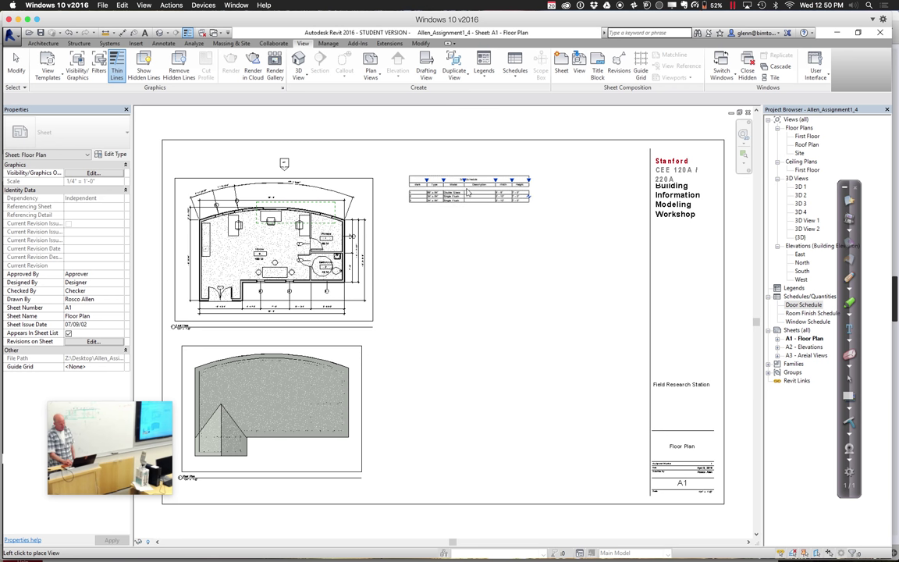
click(465, 192)
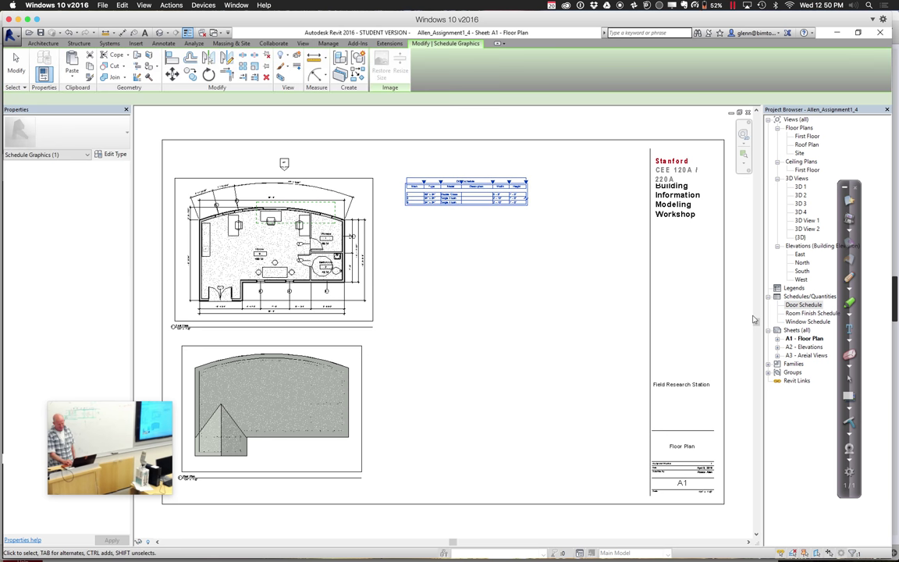
click(806, 322)
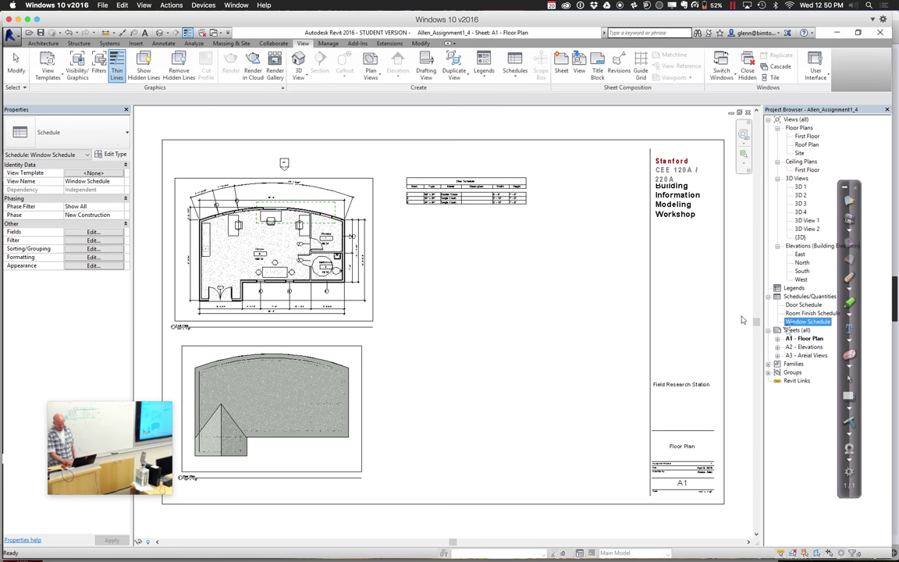
drag(514, 282, 468, 239)
click(468, 239)
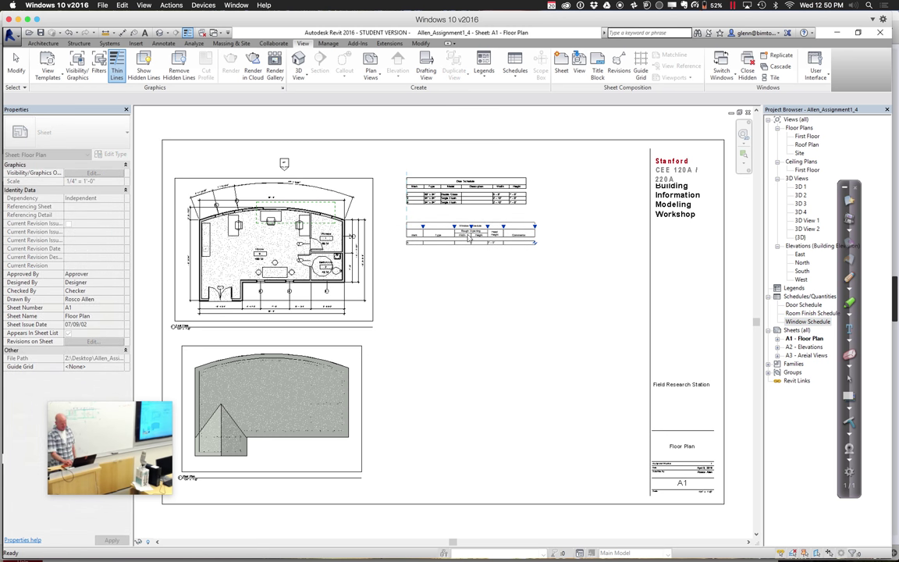
click(491, 320)
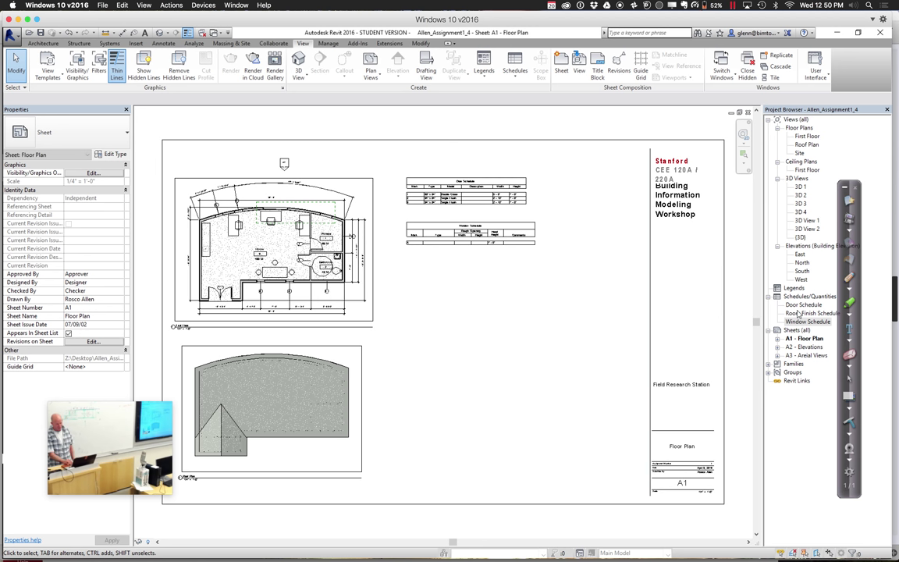
Place the Room Finish Schedule below the Window Schedule on sheet A1
click(804, 313)
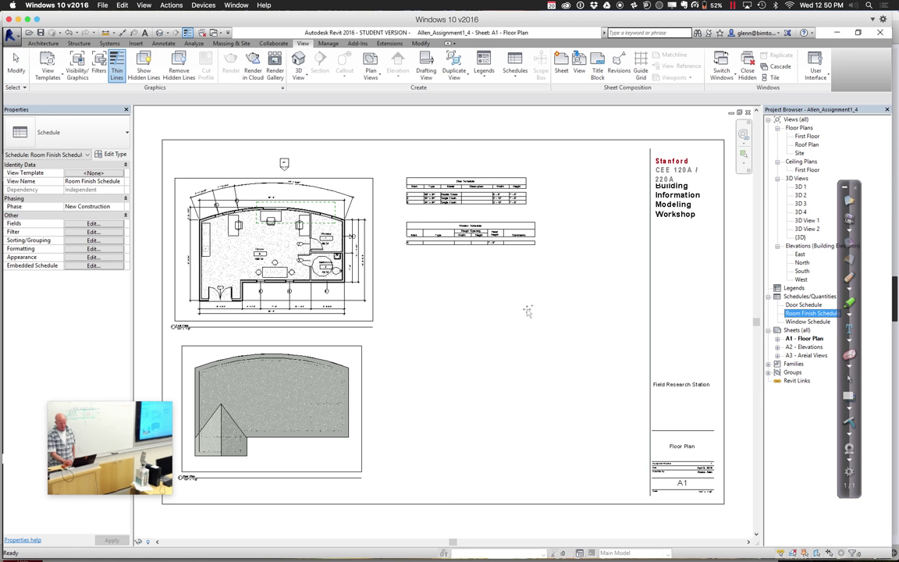
drag(524, 307, 476, 269)
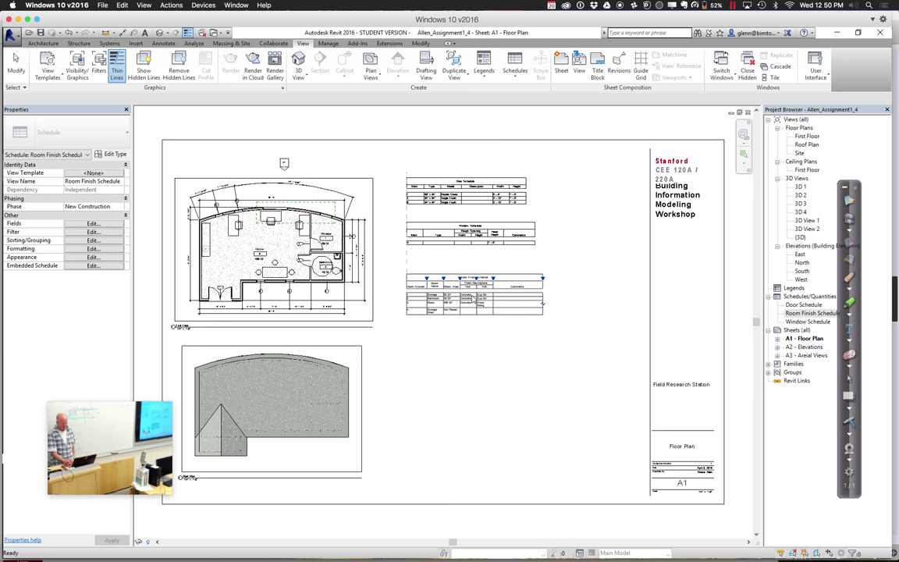
click(476, 283)
key(Escape)
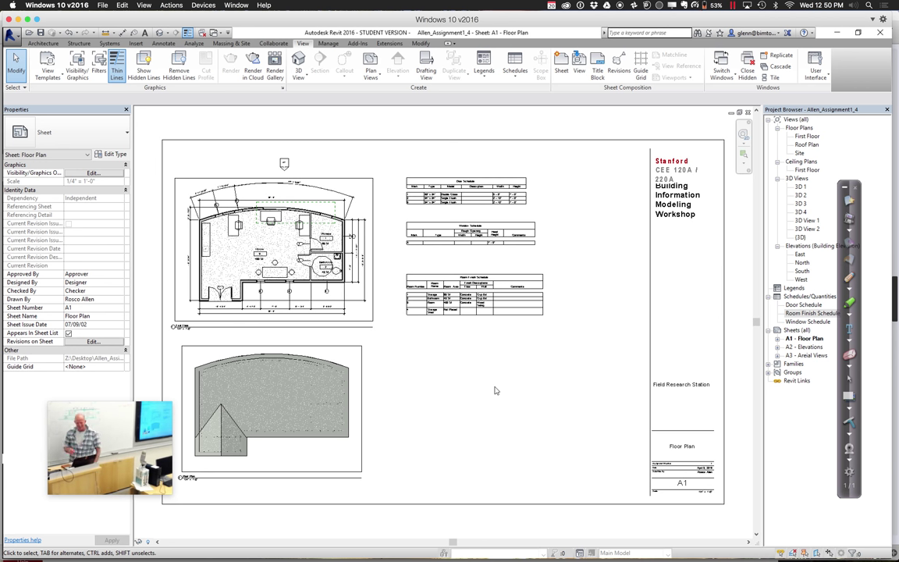
drag(494, 390, 624, 414)
click(802, 348)
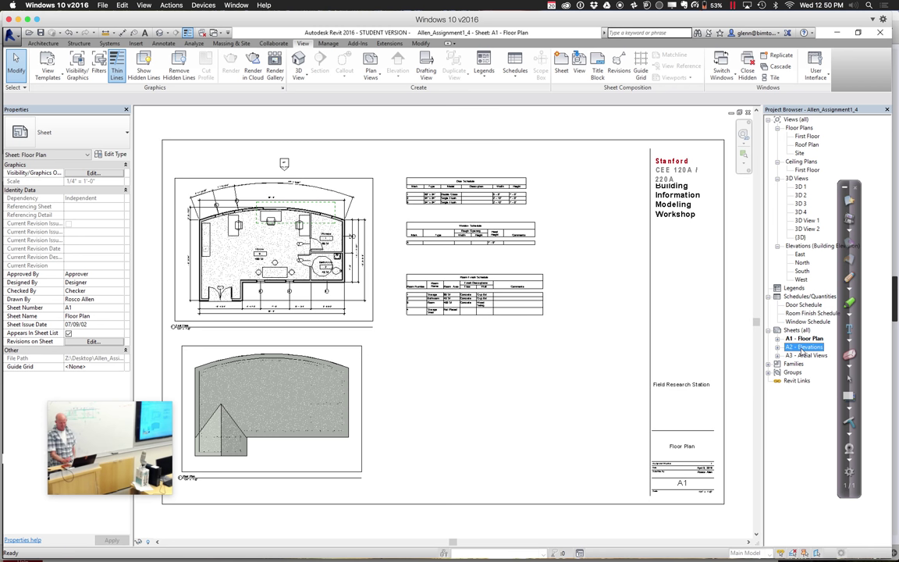
Review the A2 - Elevations and A3 - Aerial Views sheets, then open the 3D 1 view
double_click(802, 348)
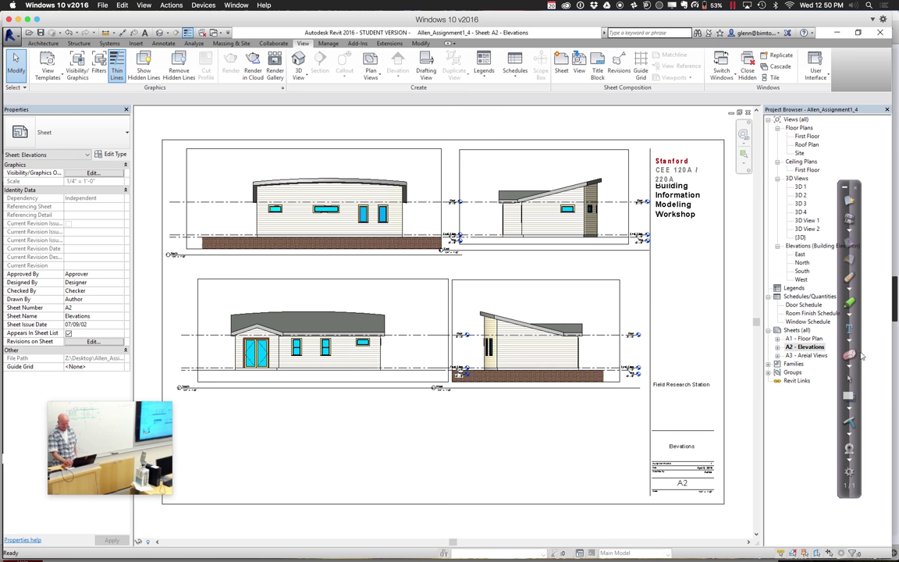
double_click(808, 355)
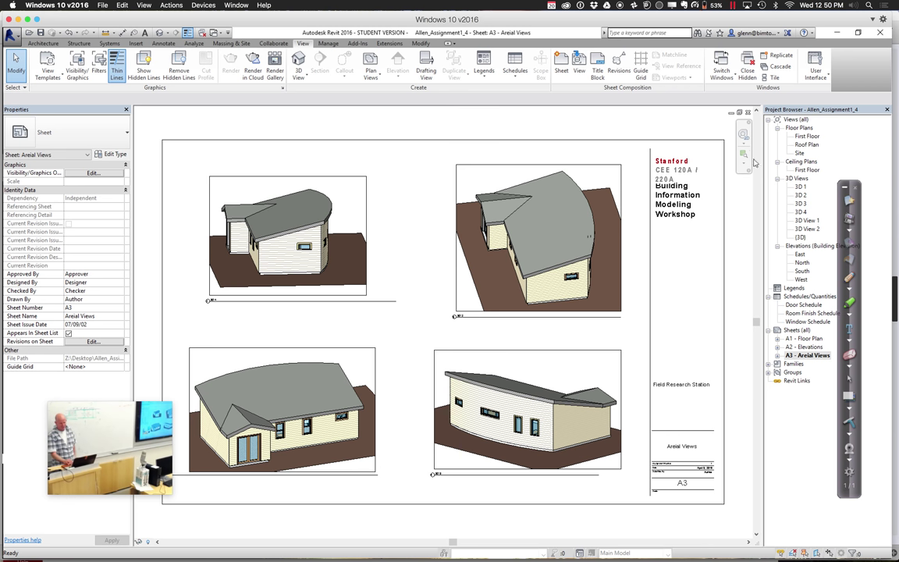
double_click(800, 187)
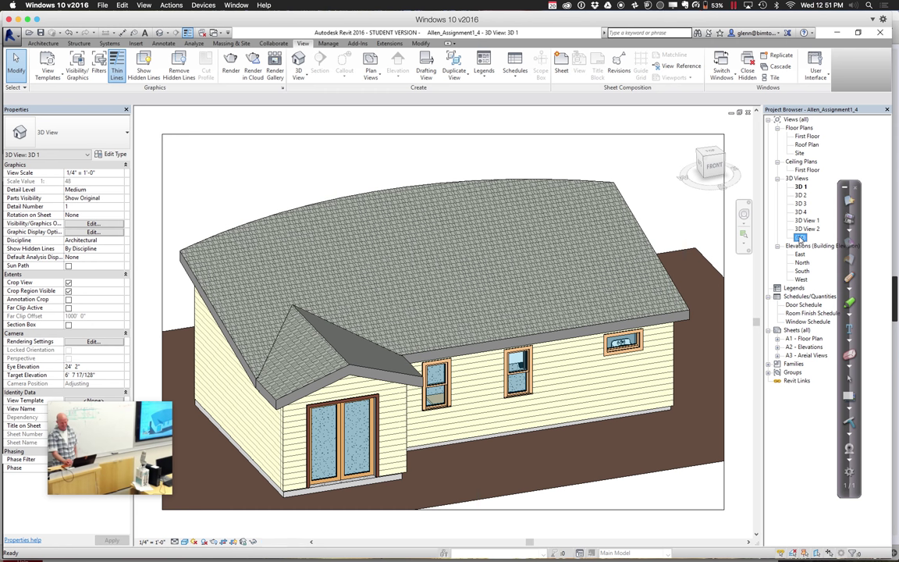
Orbit the default {3D} view of the house and make an independent duplicate of it
double_click(800, 237)
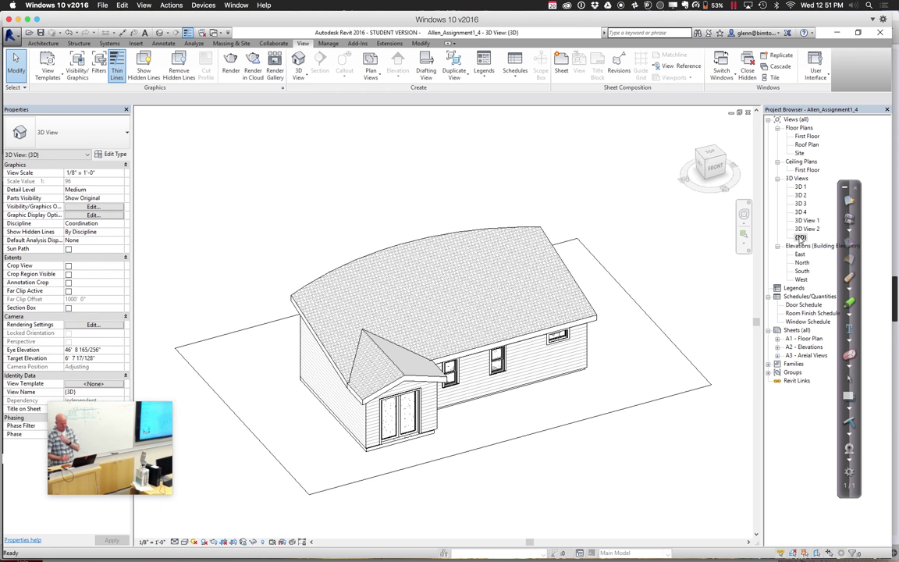
click(743, 213)
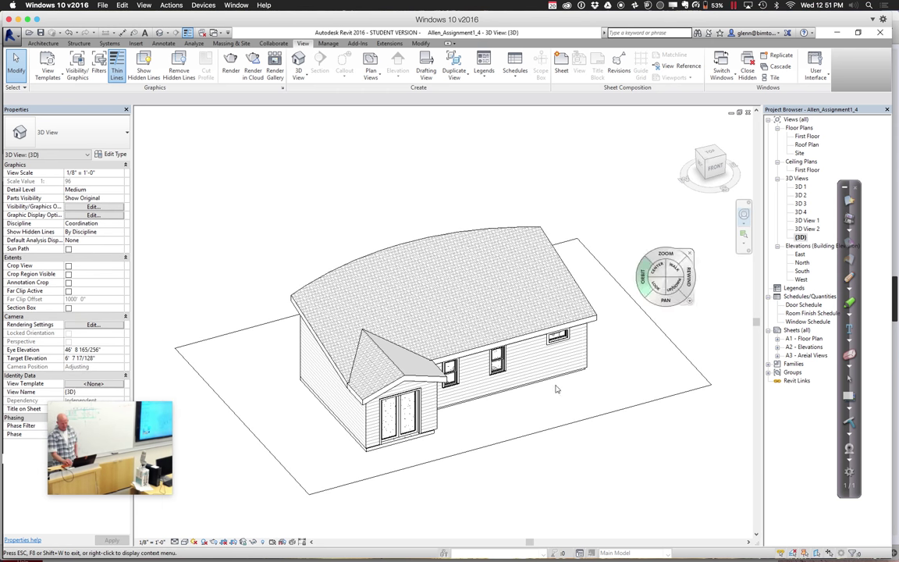
drag(548, 377, 369, 372)
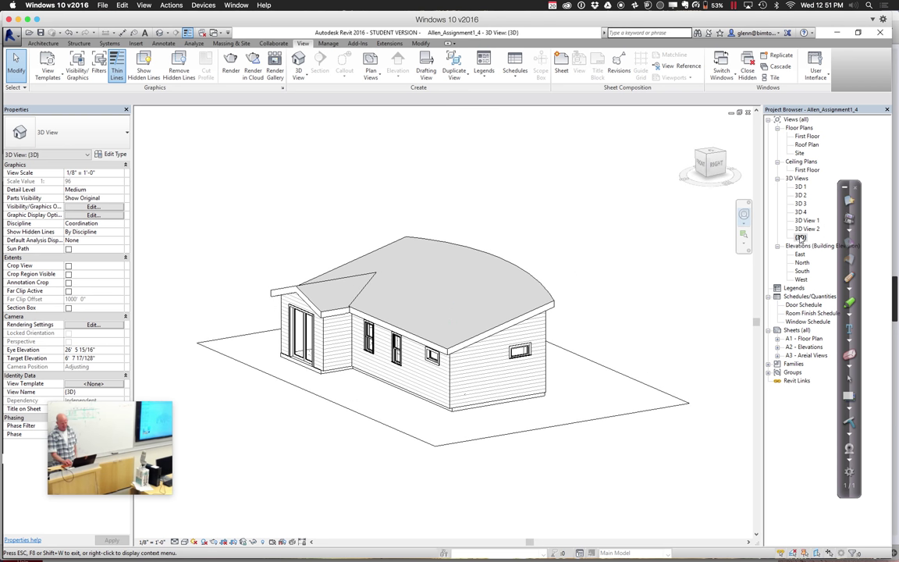
right_click(800, 238)
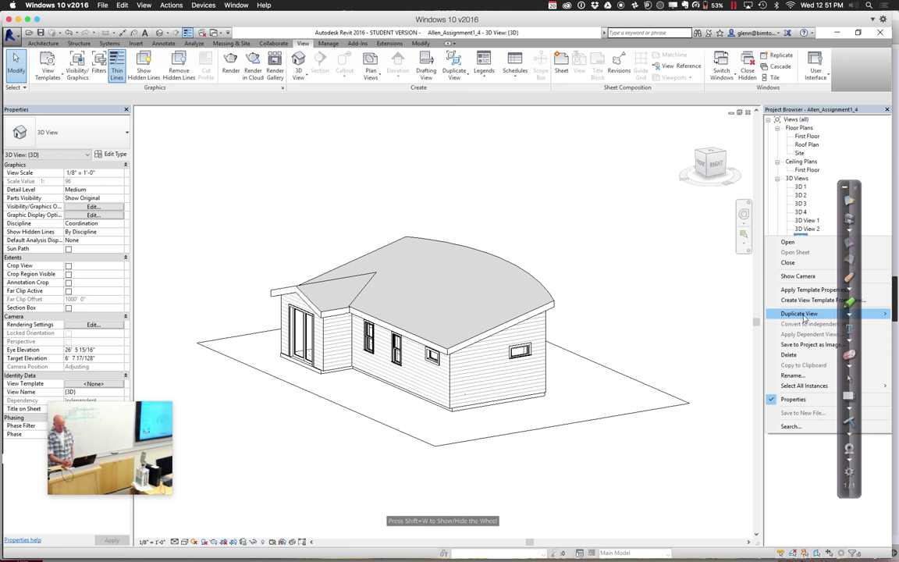
mouse_move(804, 315)
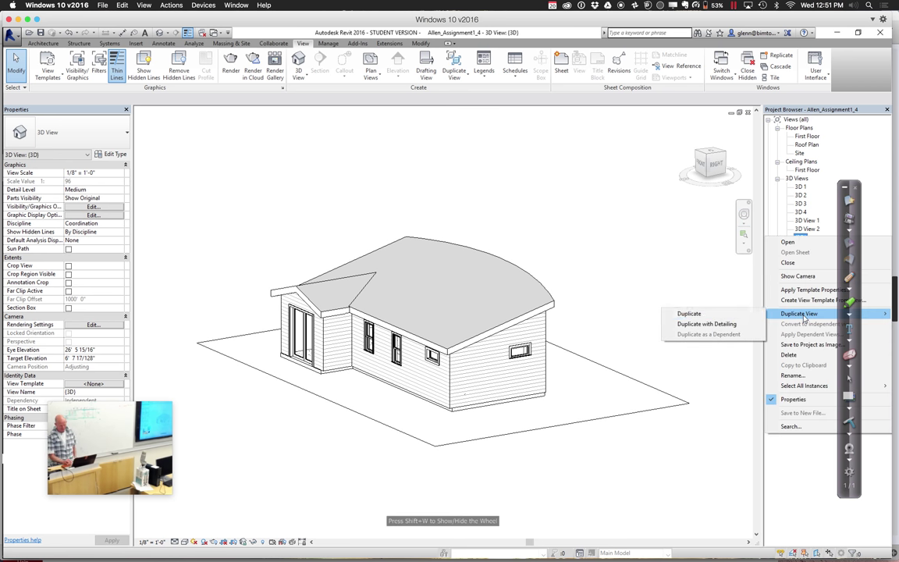
click(731, 315)
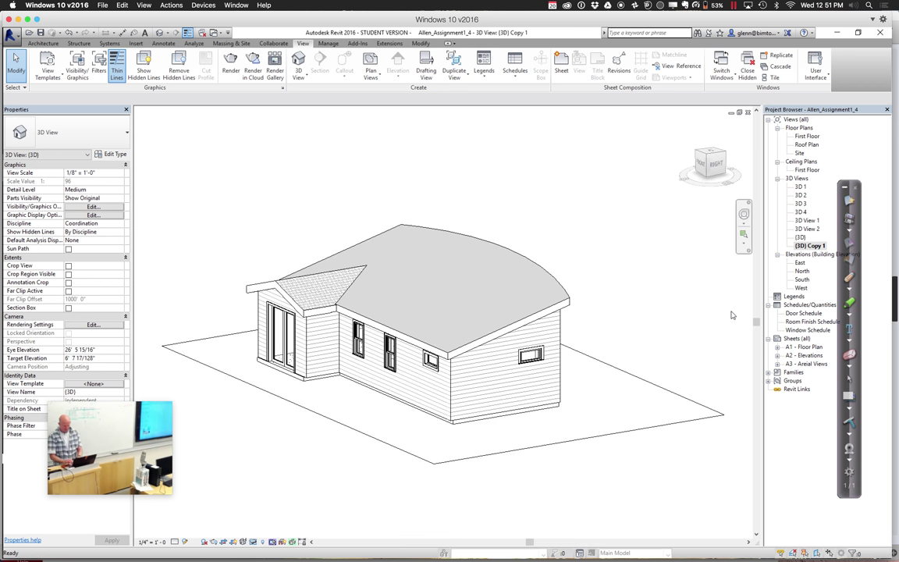
Rename the duplicated 3D view to 'New 3D View' and compare the 3D views' properties
right_click(812, 248)
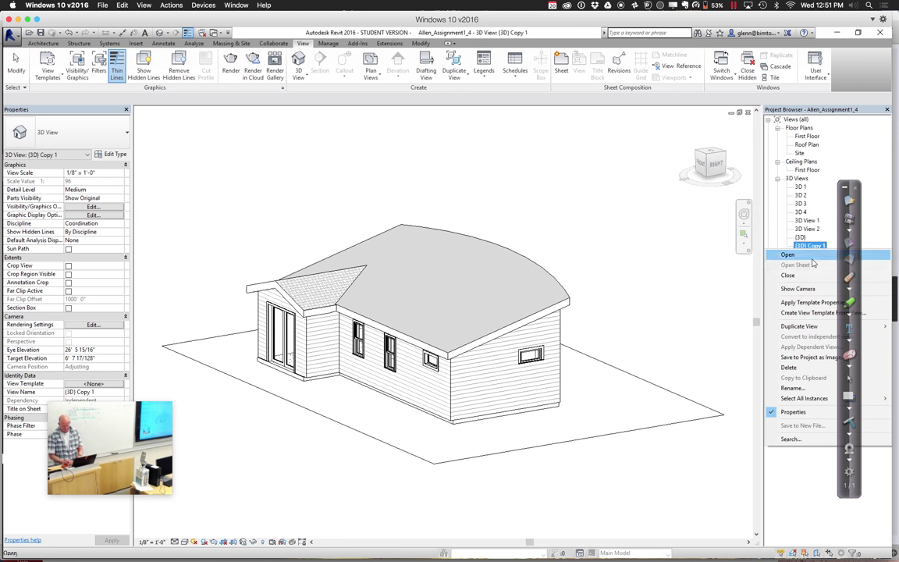
click(801, 388)
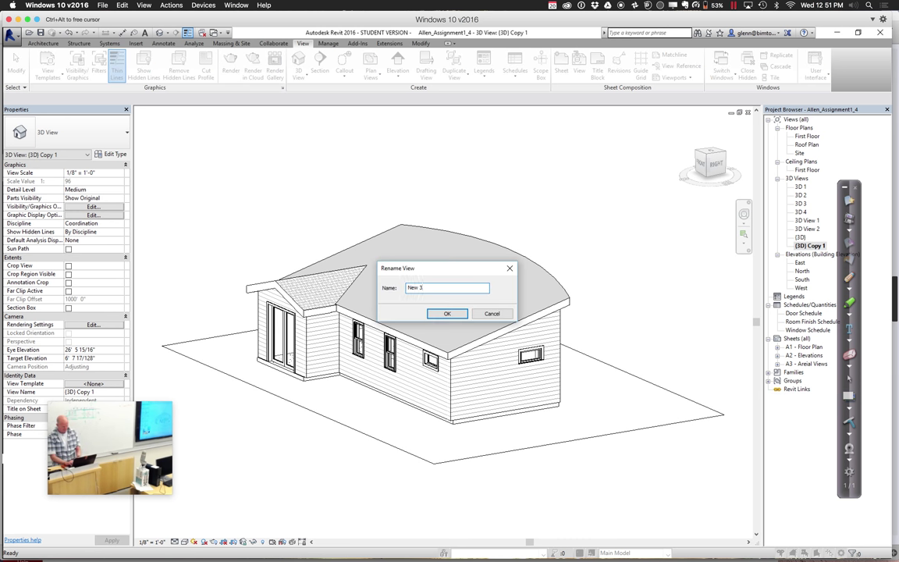
key(Return)
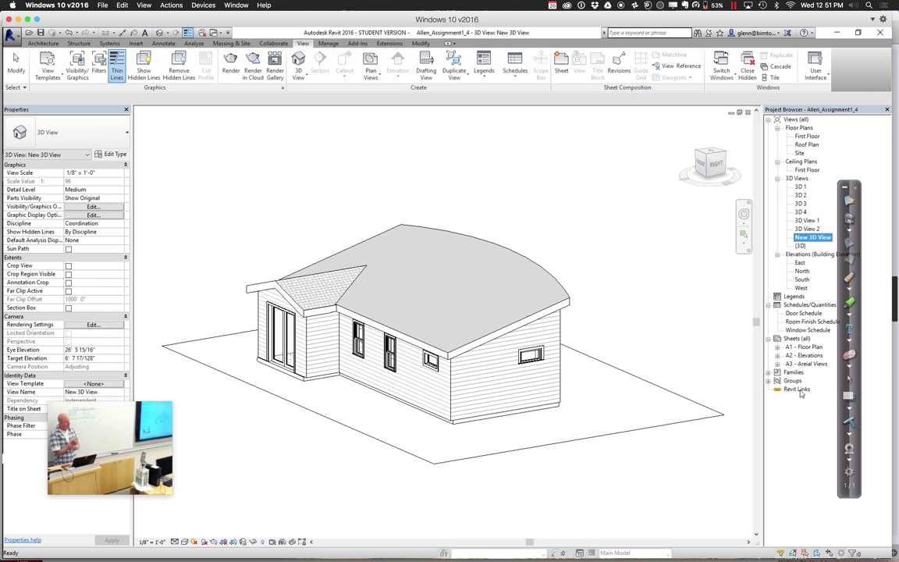
click(806, 221)
click(804, 229)
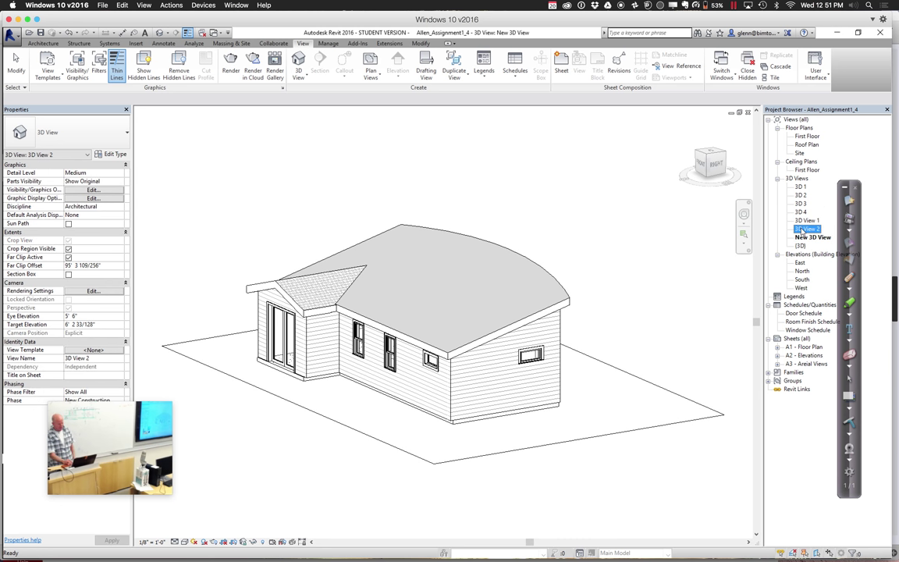
click(809, 222)
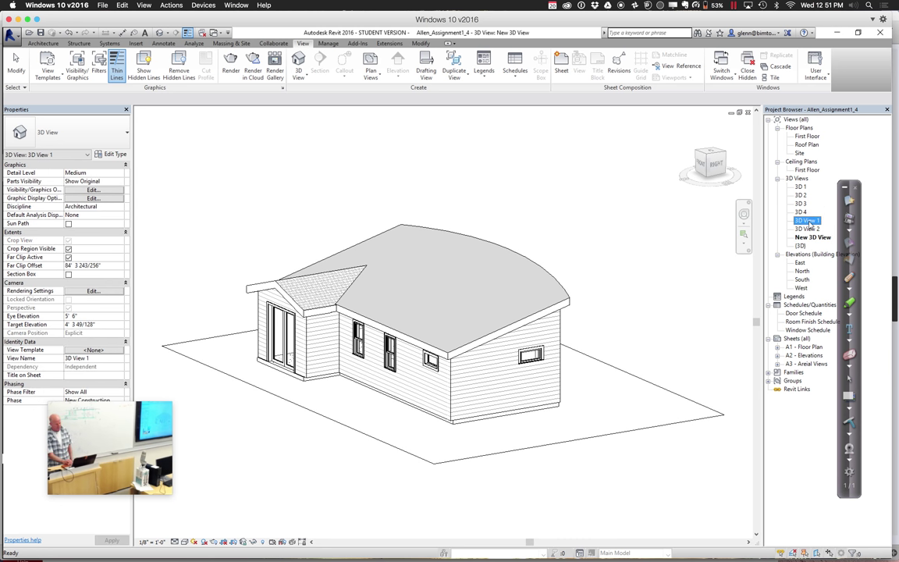
Rename 3D View 2 to 'Interior' and check the default {3D} view's properties
right_click(808, 229)
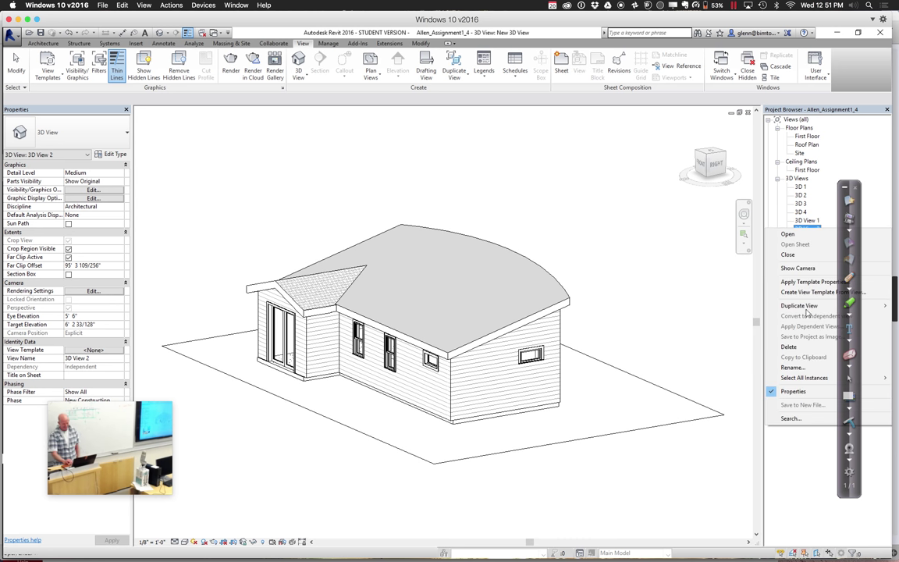
click(808, 367)
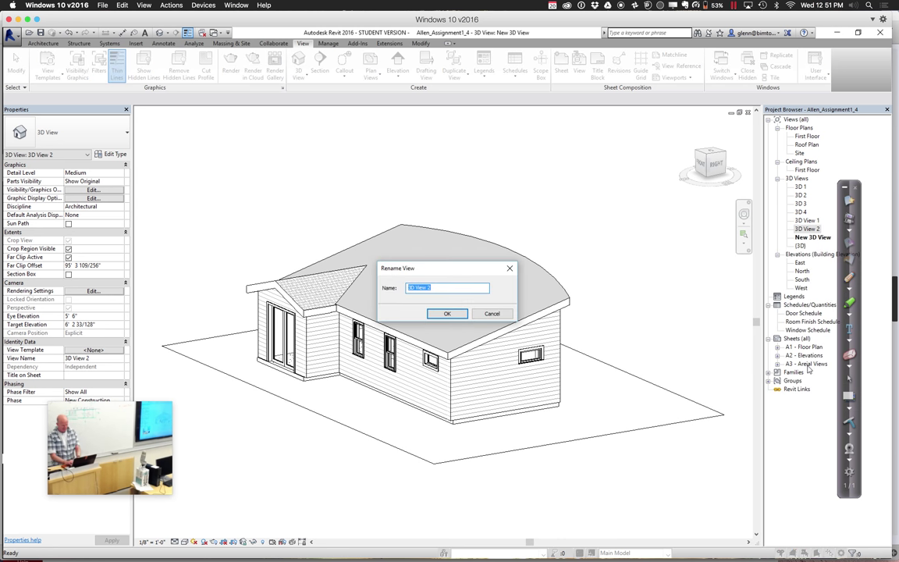
text(Interior)
key(Return)
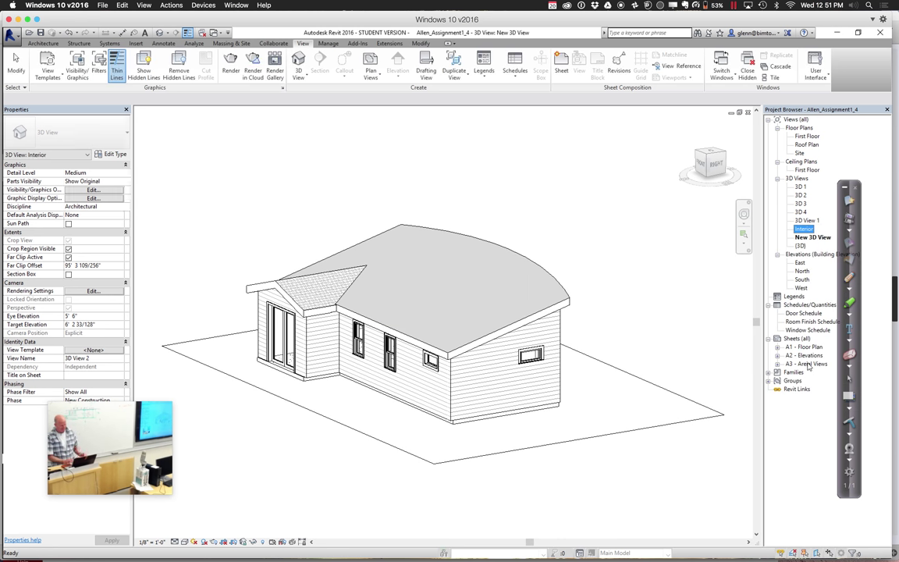
click(706, 288)
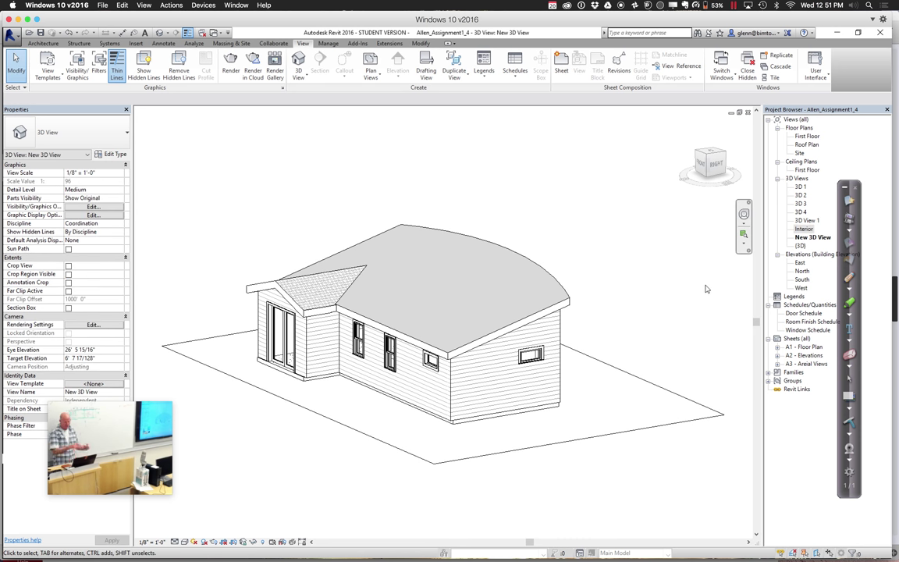
click(802, 247)
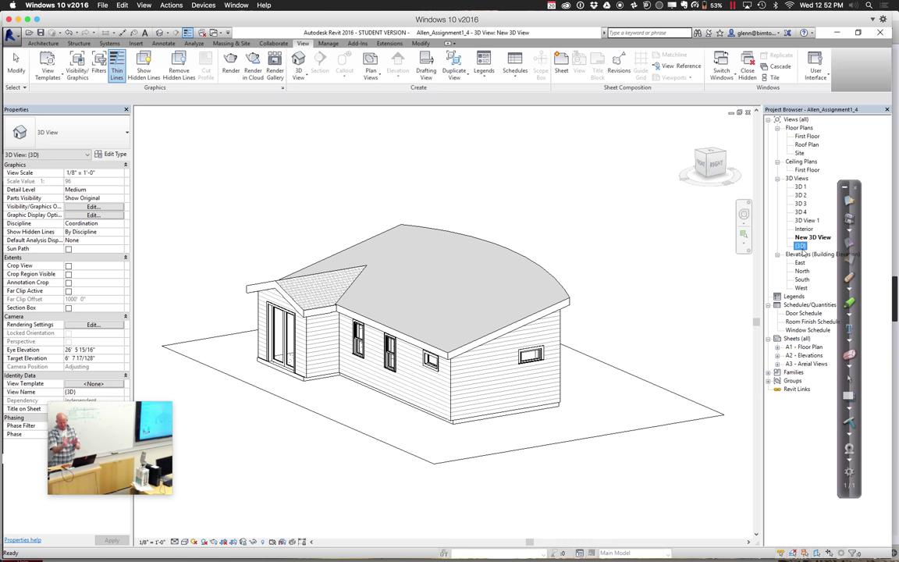
click(554, 179)
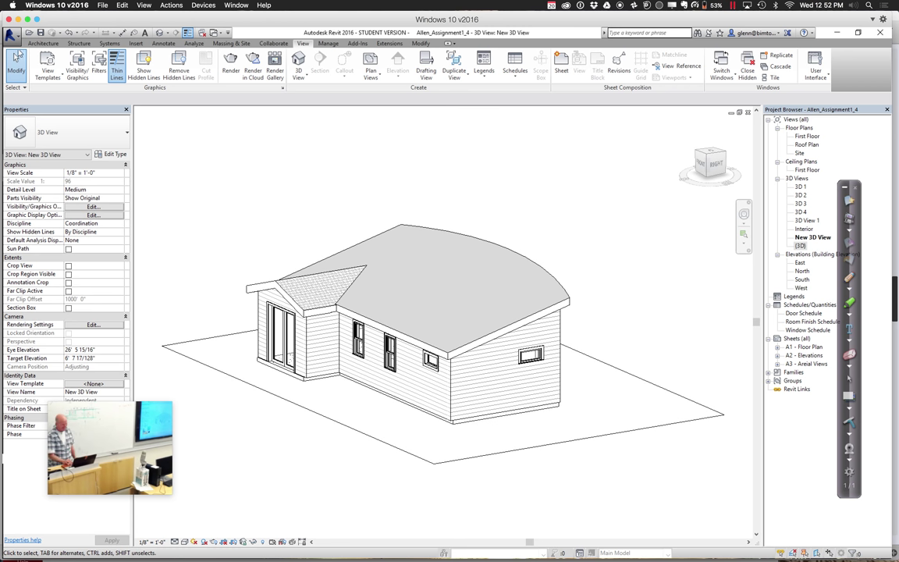
Open the Assignment2_4 .rvt project from the Desktop
click(29, 35)
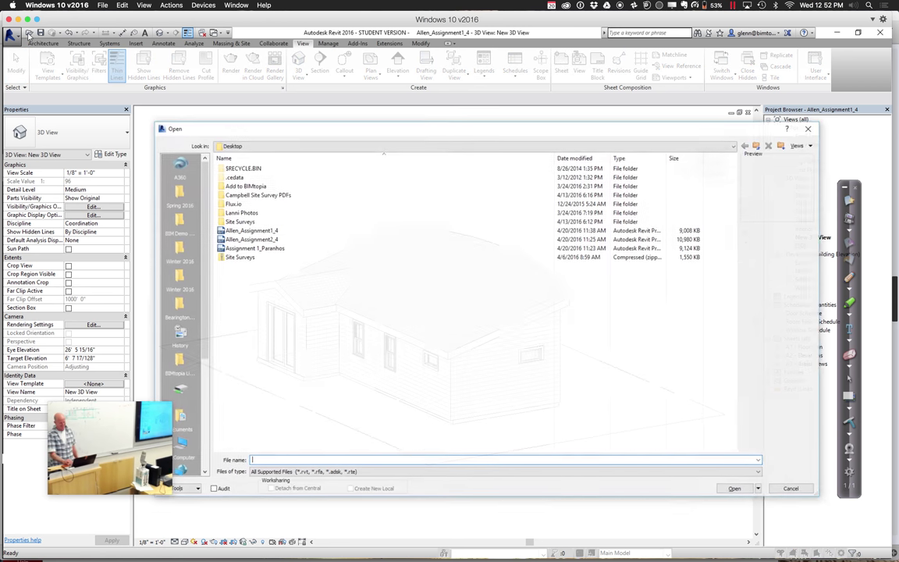
double_click(256, 231)
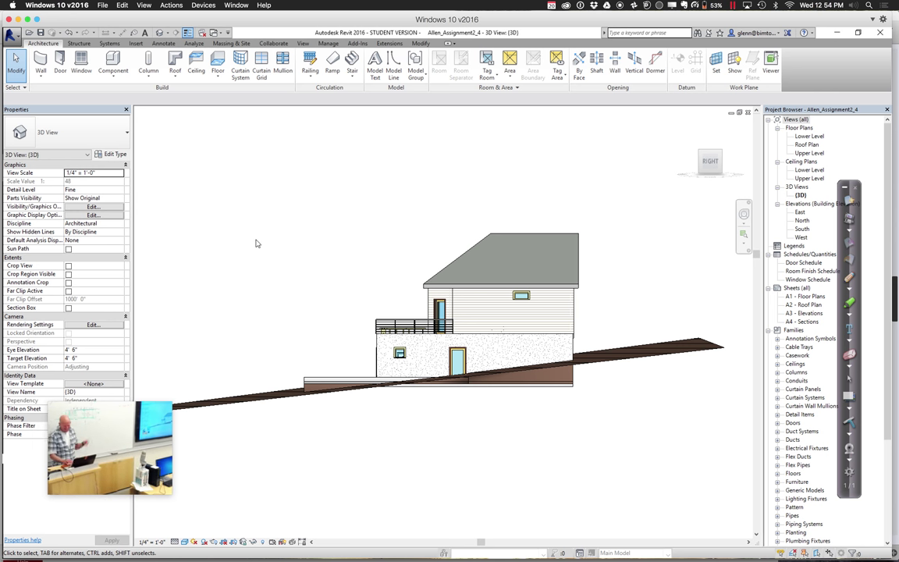
Orbit the hillside house with the SteeringWheel, then open the Lower Level floor plan
click(743, 214)
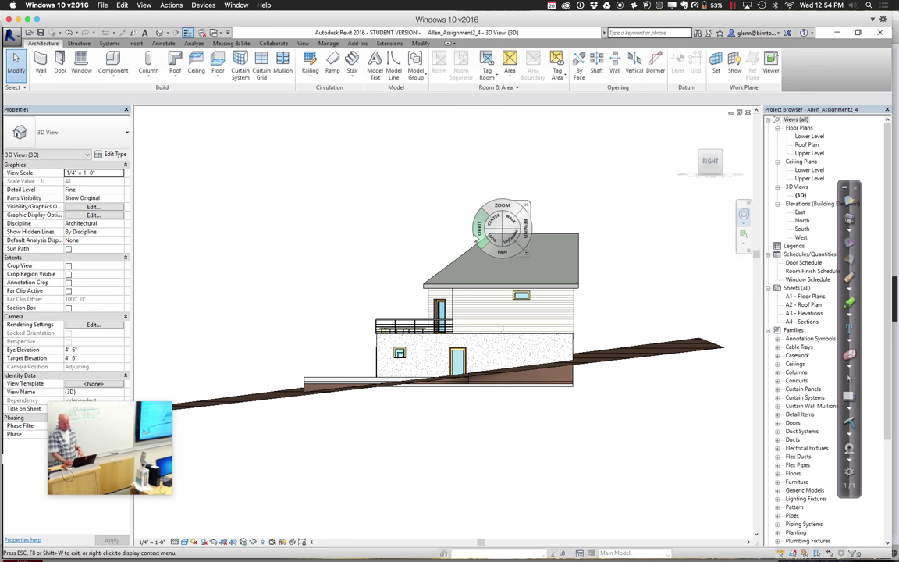
drag(429, 214, 601, 265)
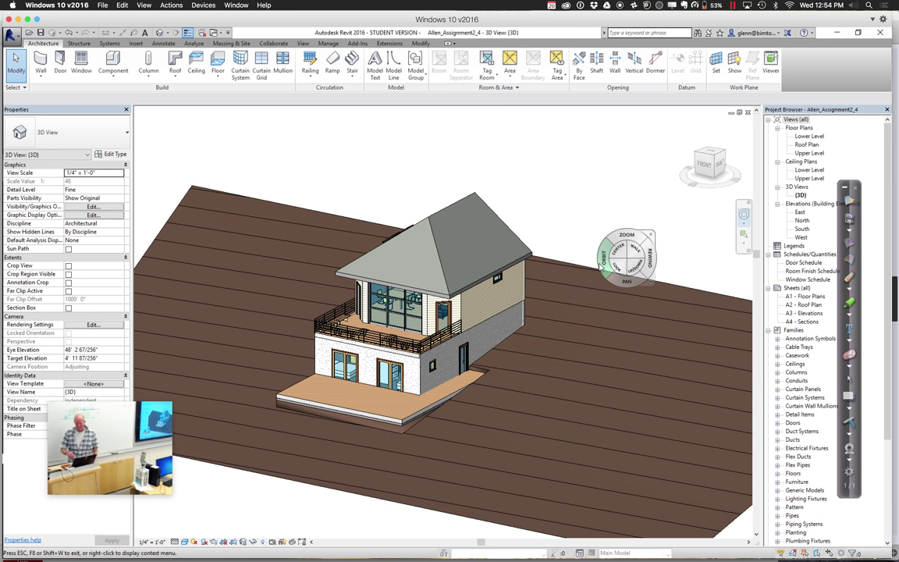
click(603, 259)
drag(603, 260, 199, 140)
double_click(811, 138)
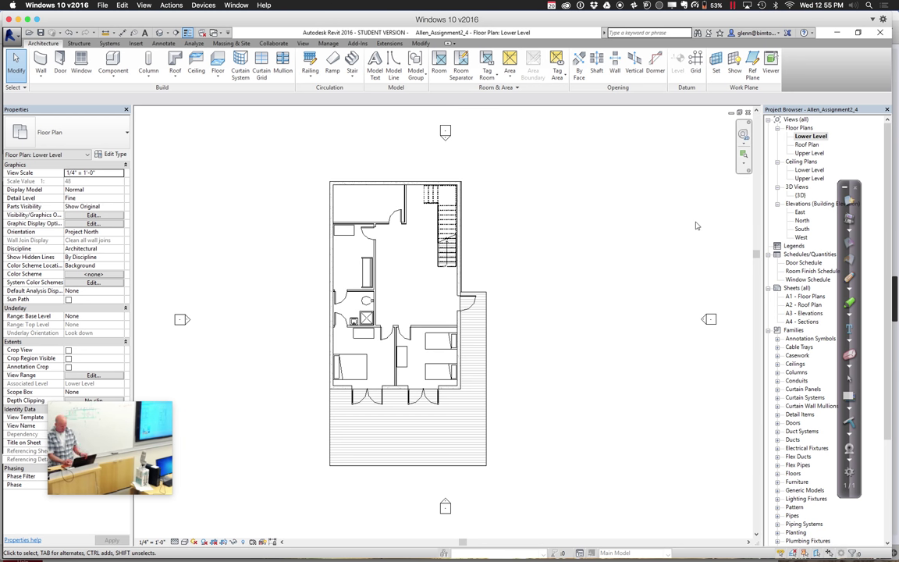
scroll(697, 226, down, 3)
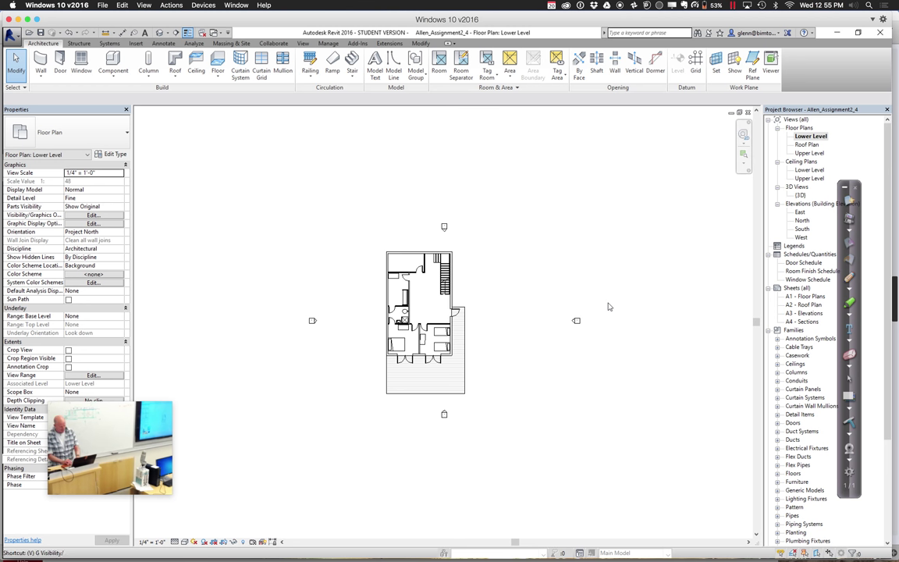
Turn on the Topography category in the Lower Level plan's Visibility/Graphic Overrides (VG)
key(v)
key(g)
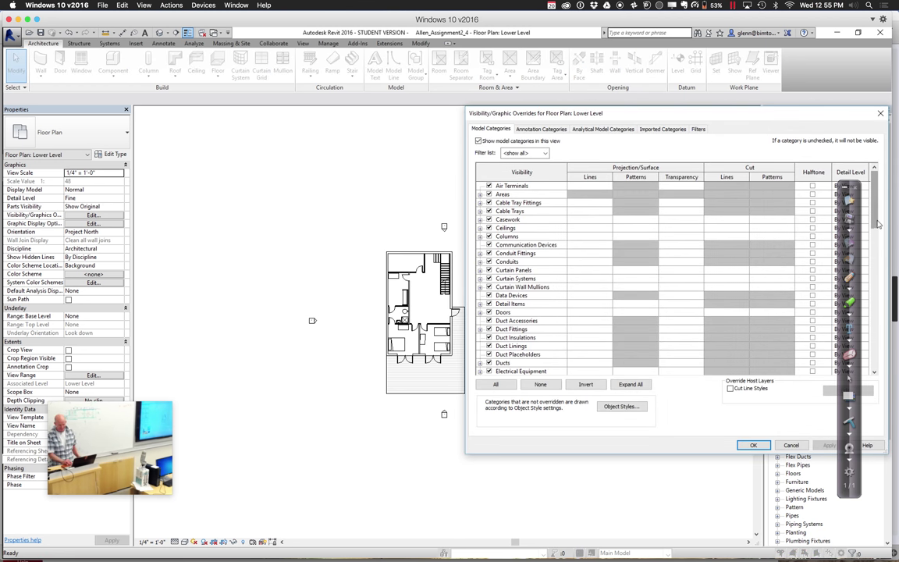
drag(872, 243, 864, 368)
key(super+a)
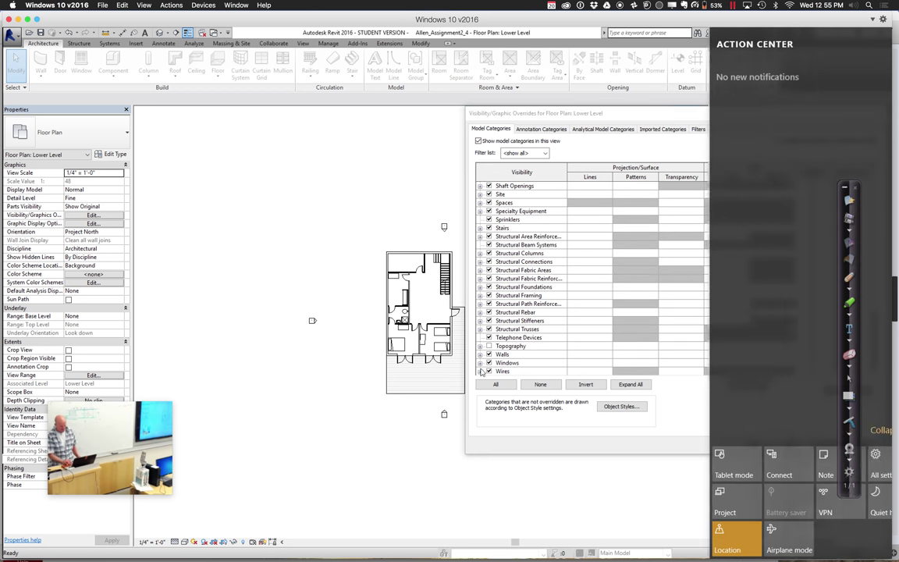
click(515, 346)
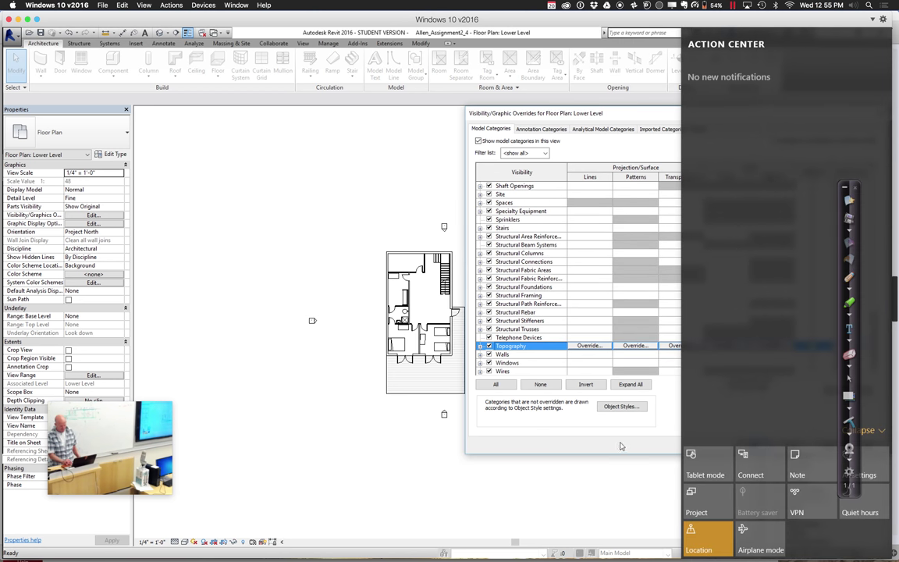
click(831, 157)
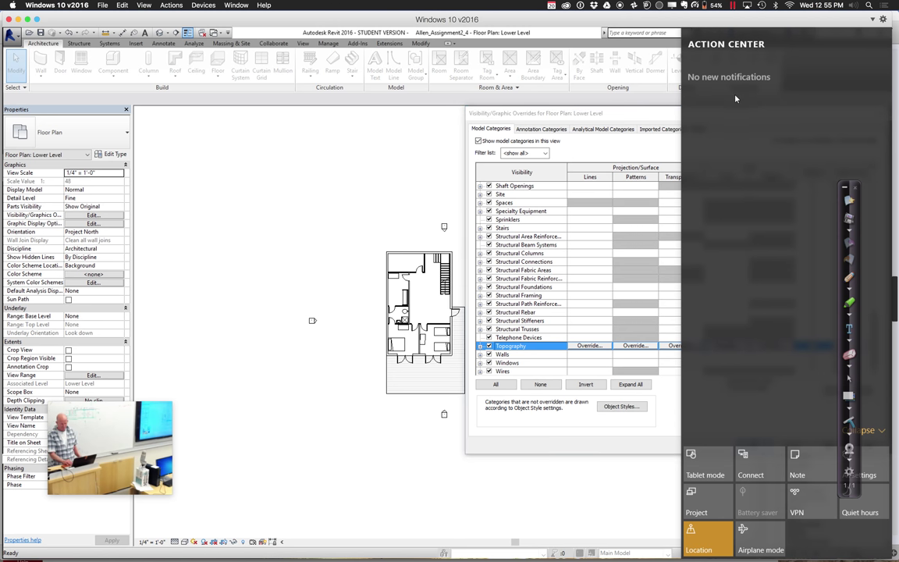
click(614, 122)
drag(614, 122, 431, 141)
click(570, 464)
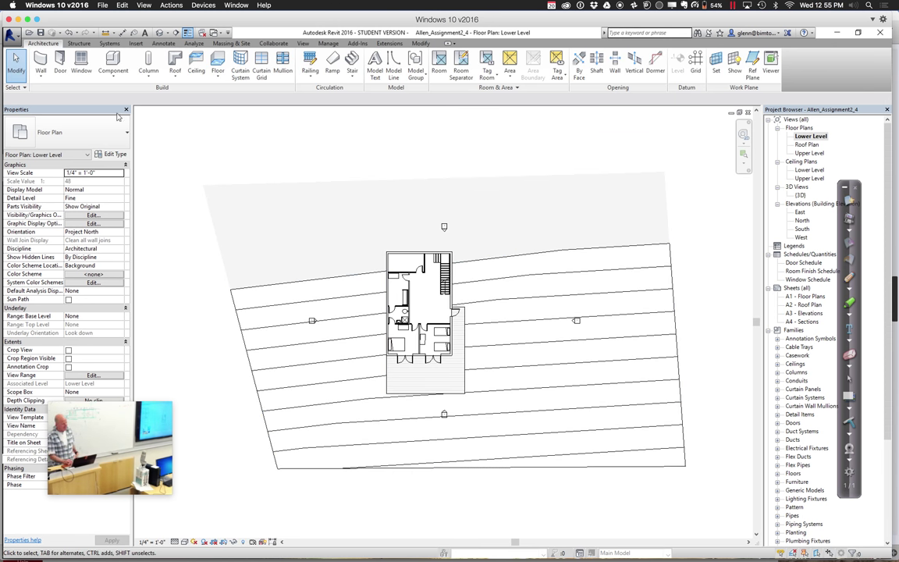
Set up rectangle wall drawing with the 10" Concrete type, top constrained to Upper Level
click(42, 74)
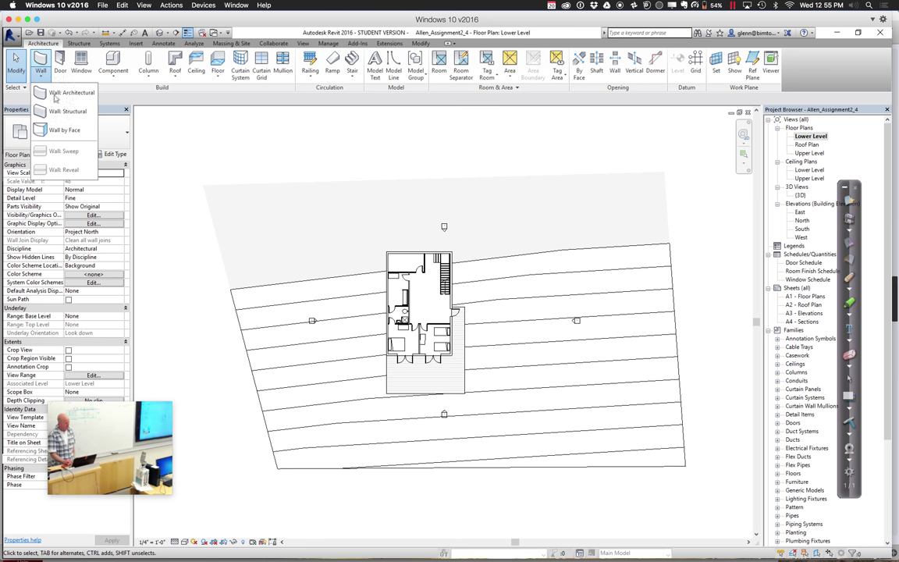
click(52, 92)
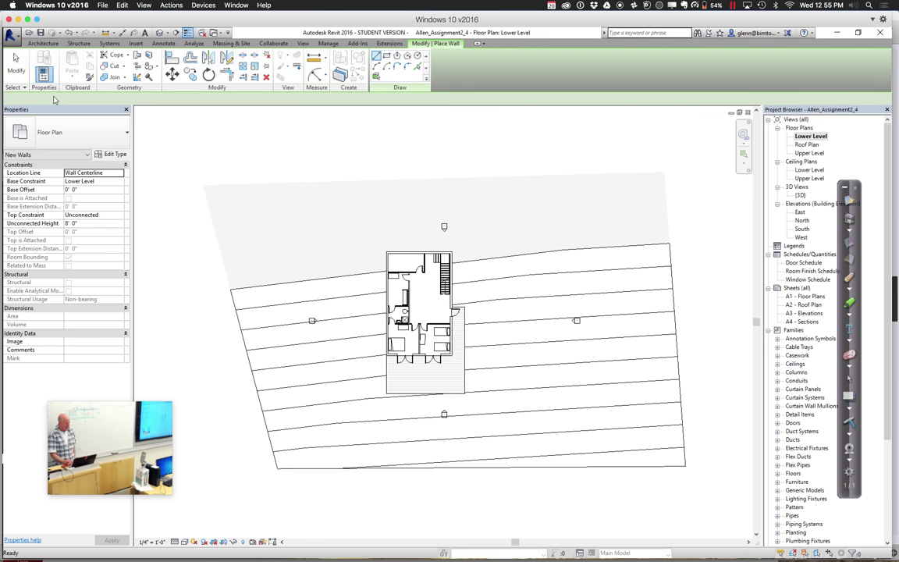
click(386, 57)
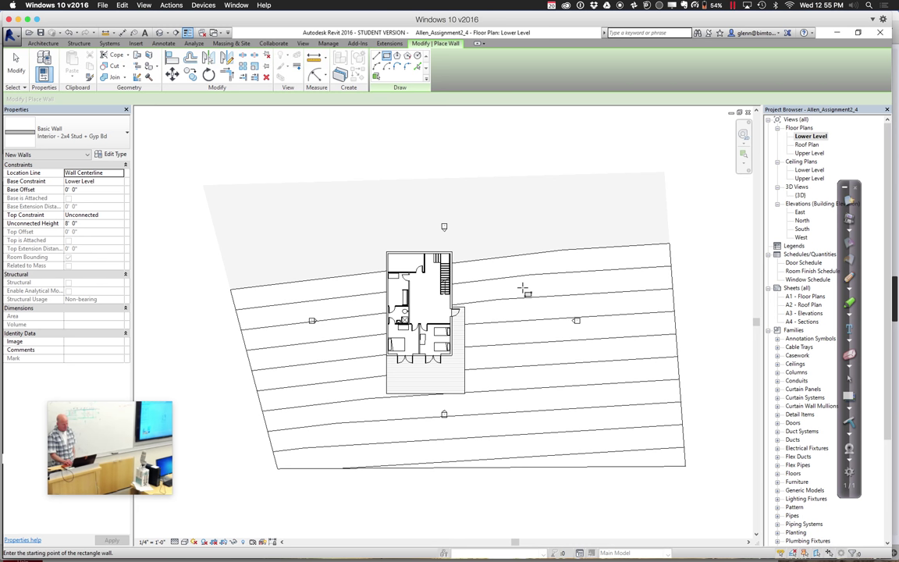
click(117, 215)
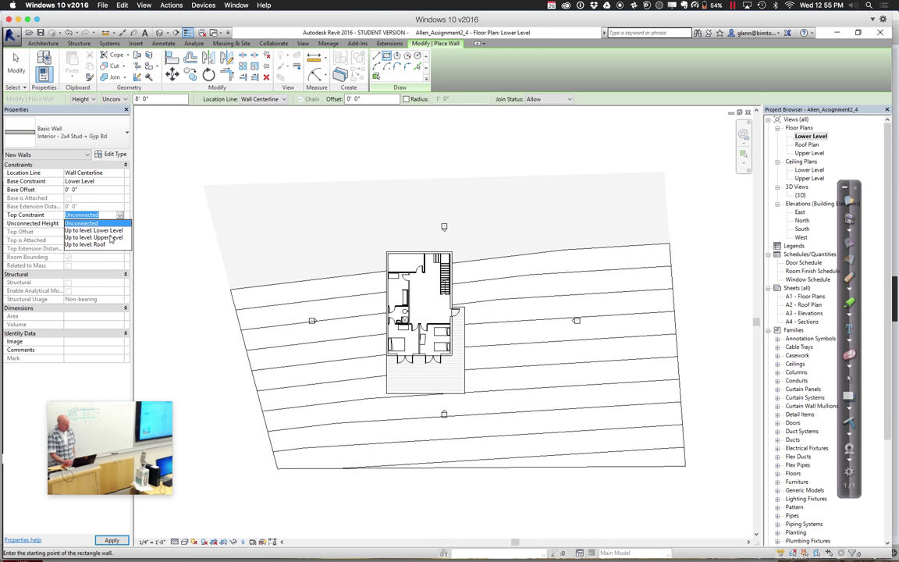
click(94, 237)
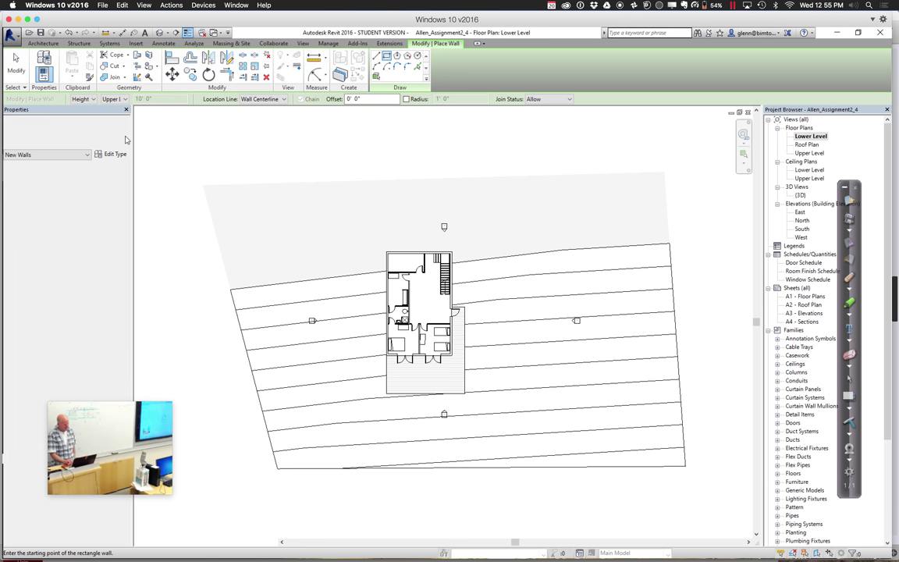
click(125, 139)
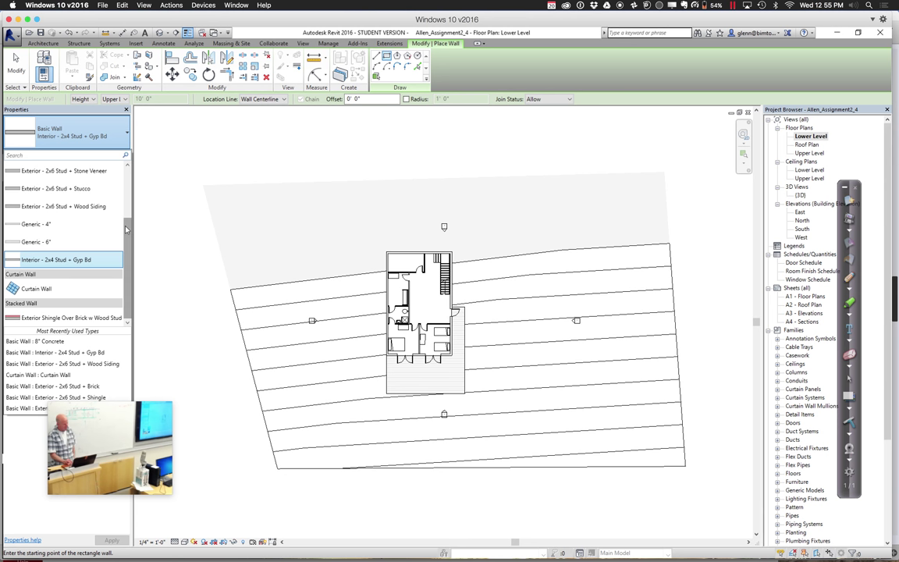
scroll(127, 196, up, 1)
scroll(127, 197, up, 3)
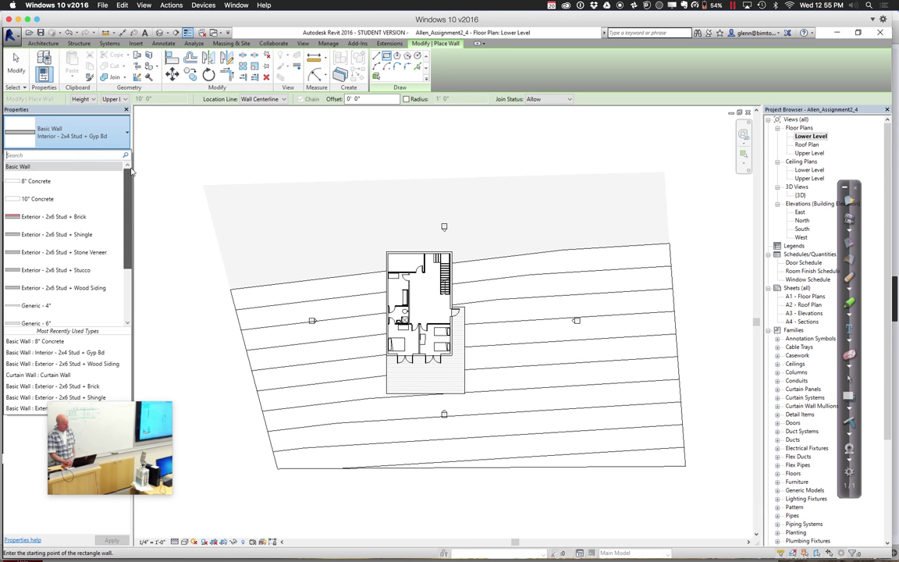
click(63, 201)
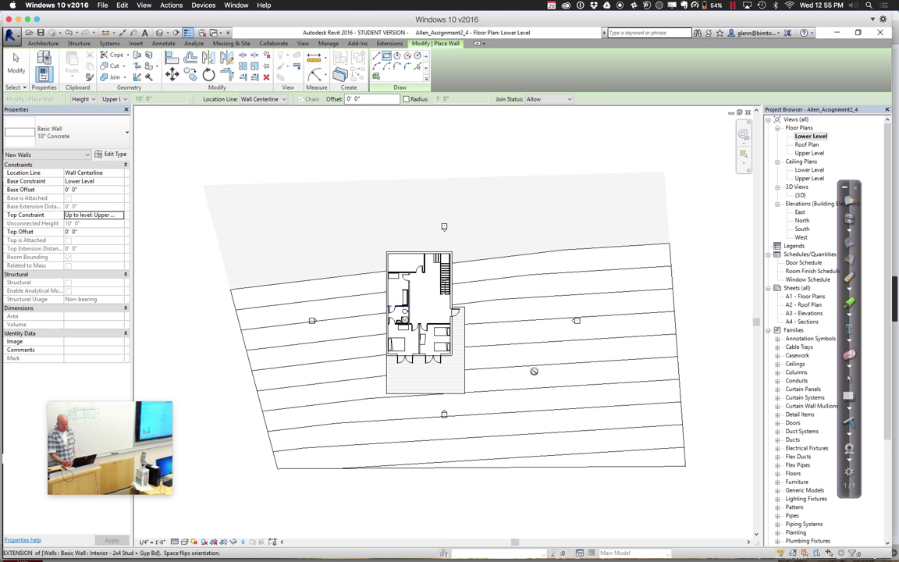
Draw the 24' 0" wide rectangle of concrete walls beside the house
click(523, 305)
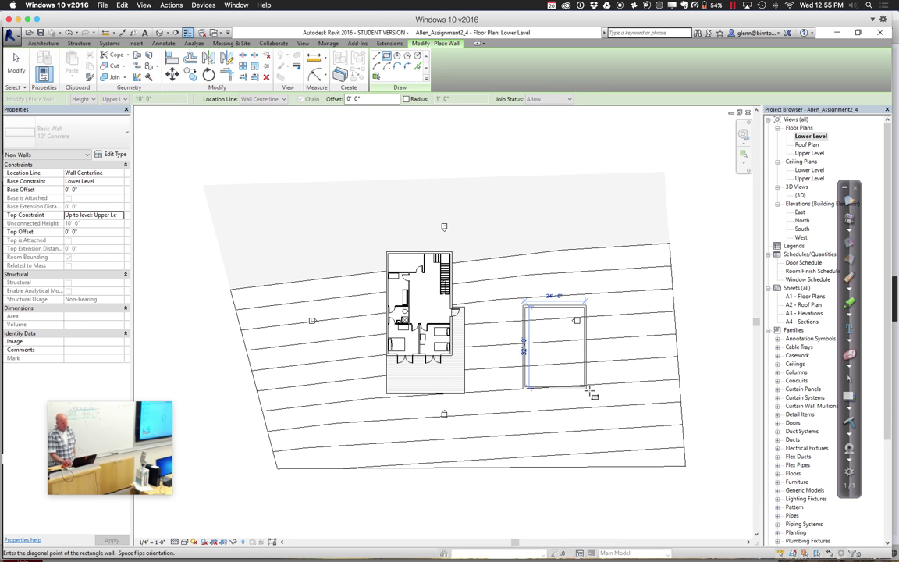
click(586, 387)
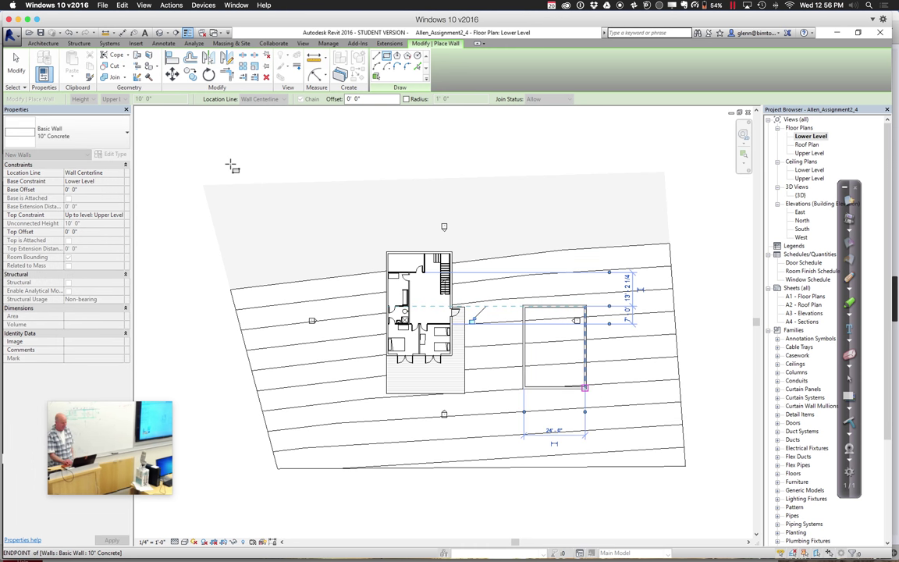
click(16, 64)
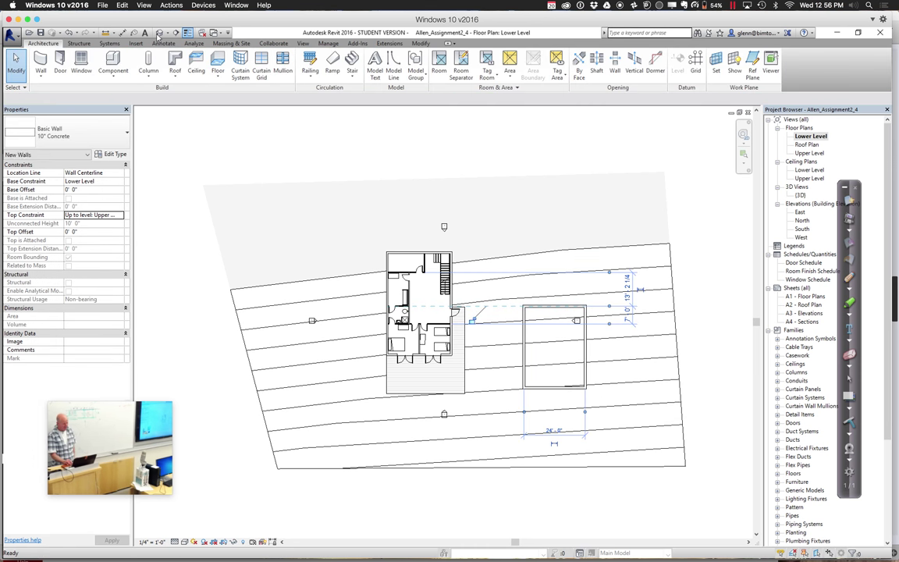
click(159, 33)
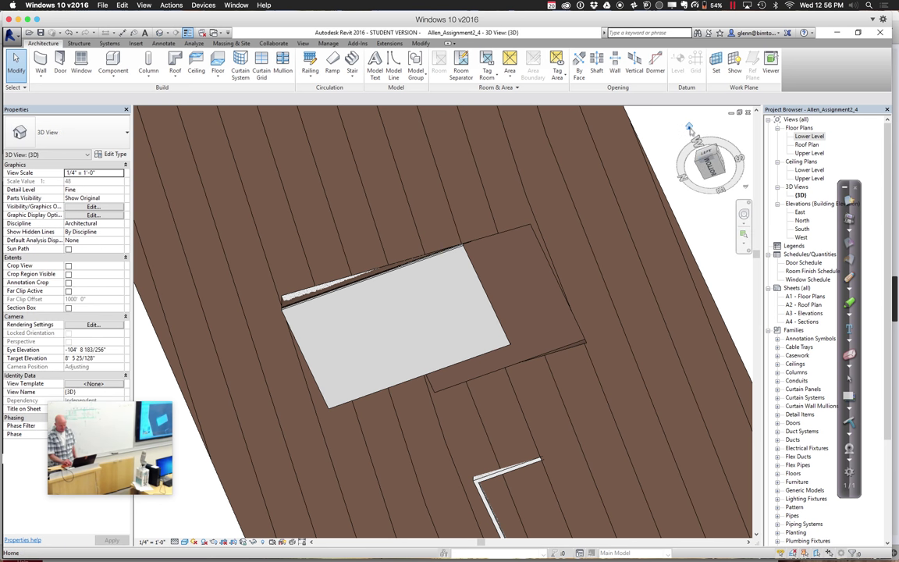
click(689, 129)
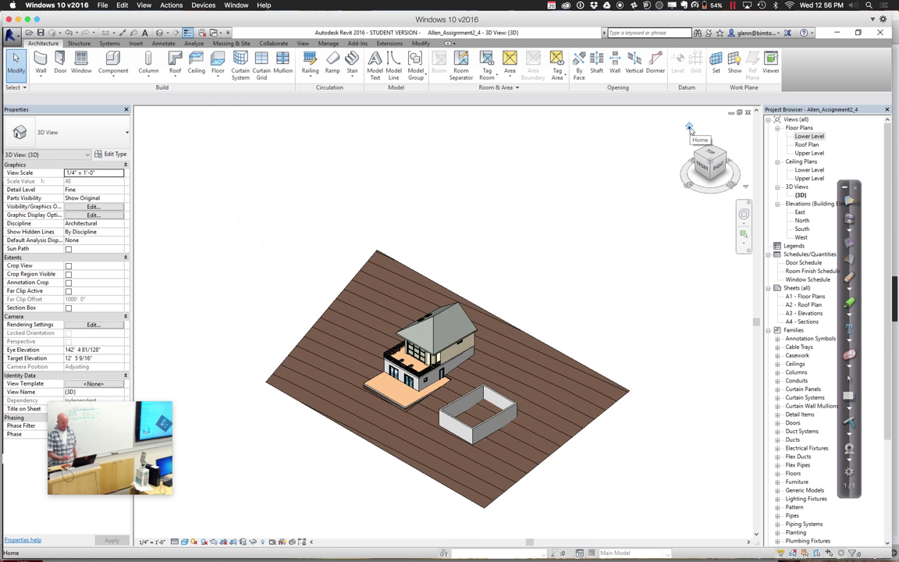
key(z)
key(f)
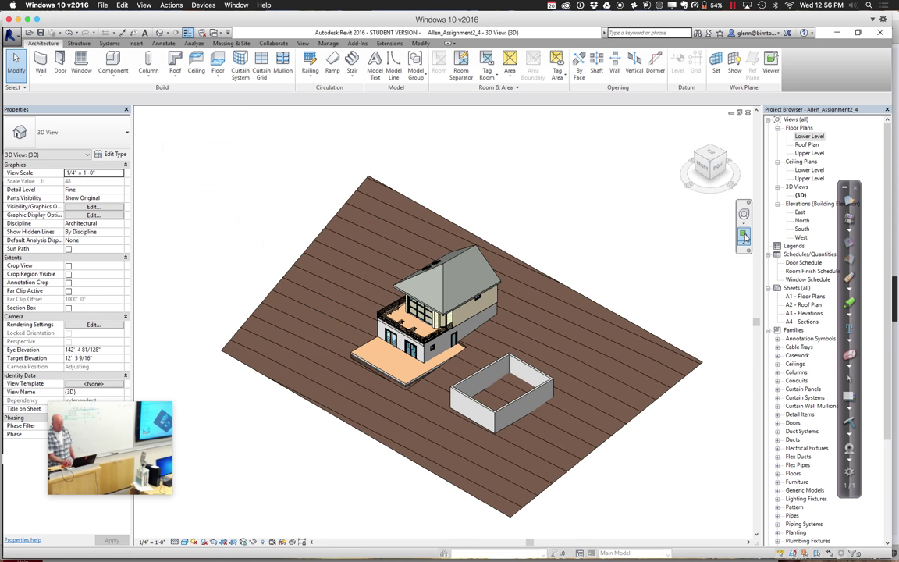
drag(437, 349, 549, 437)
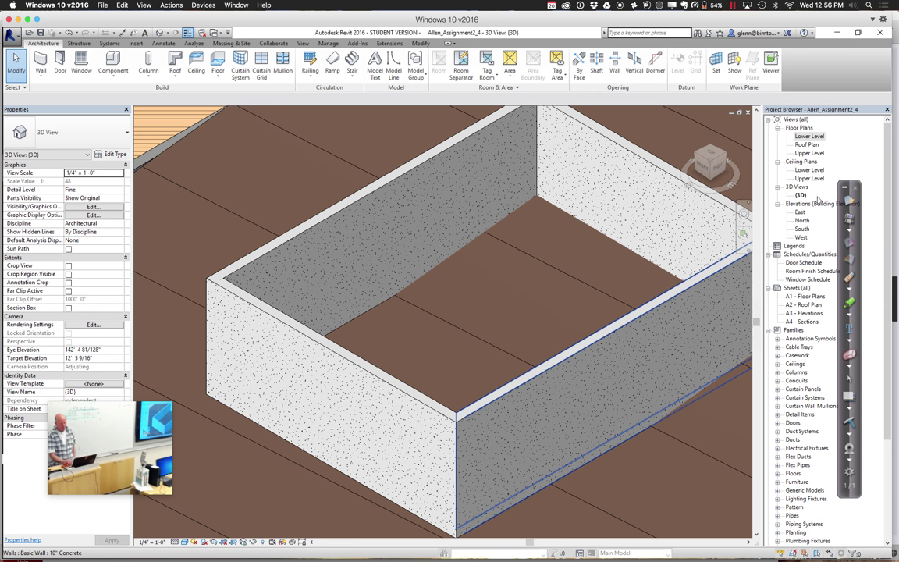
double_click(809, 138)
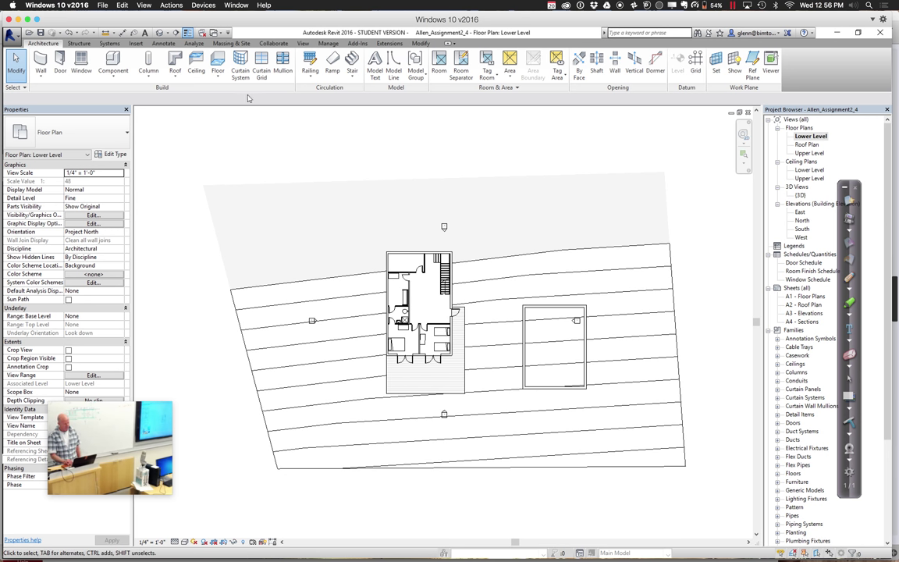
Start a building pad and pick the four enclosure walls as its boundary
click(245, 45)
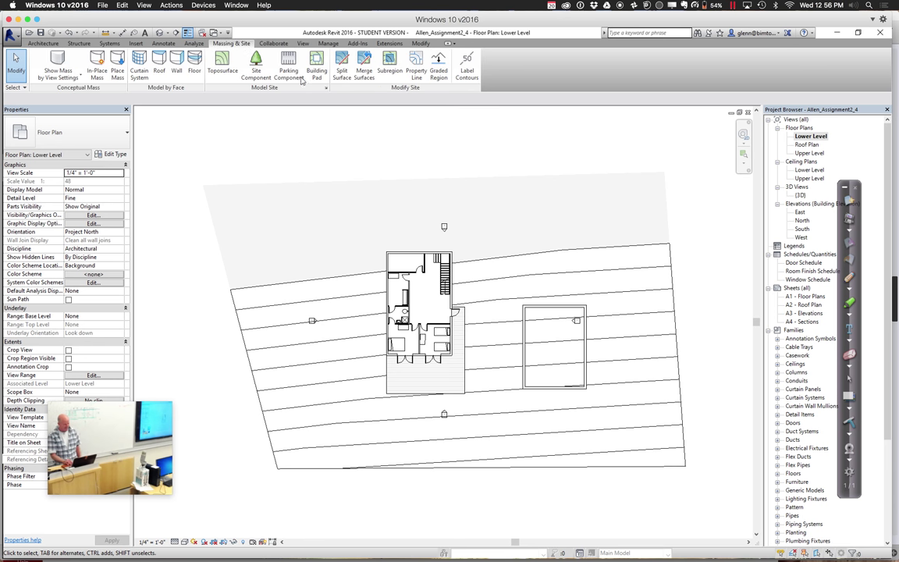
click(315, 72)
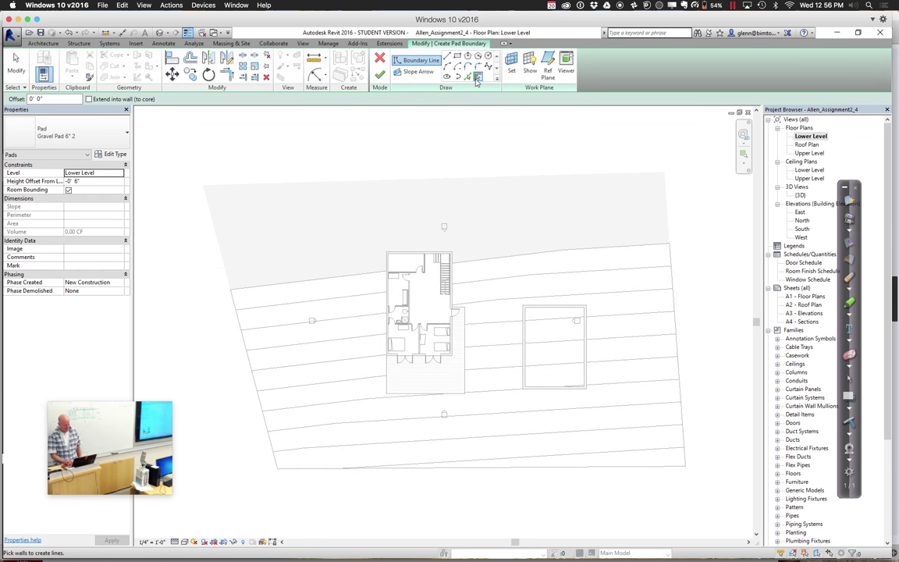
click(524, 348)
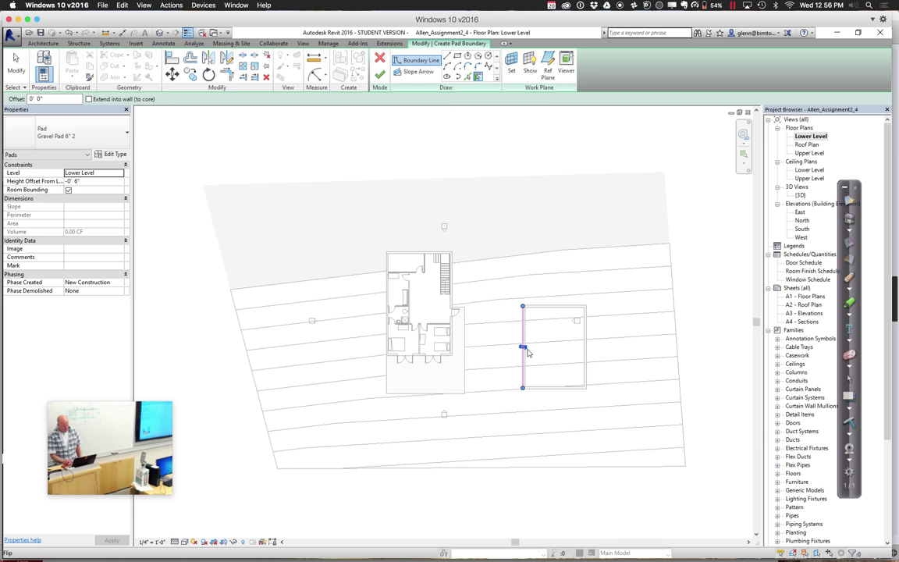
click(549, 305)
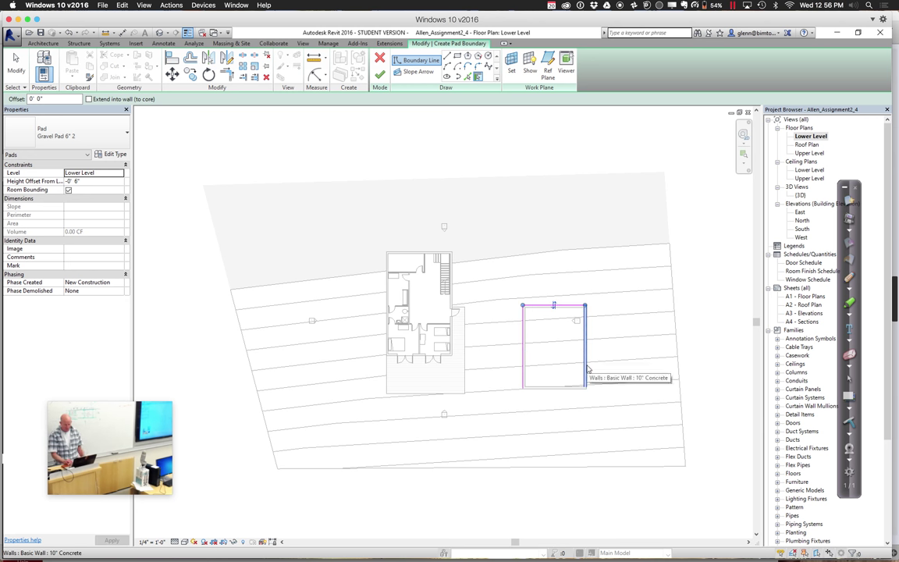
click(588, 369)
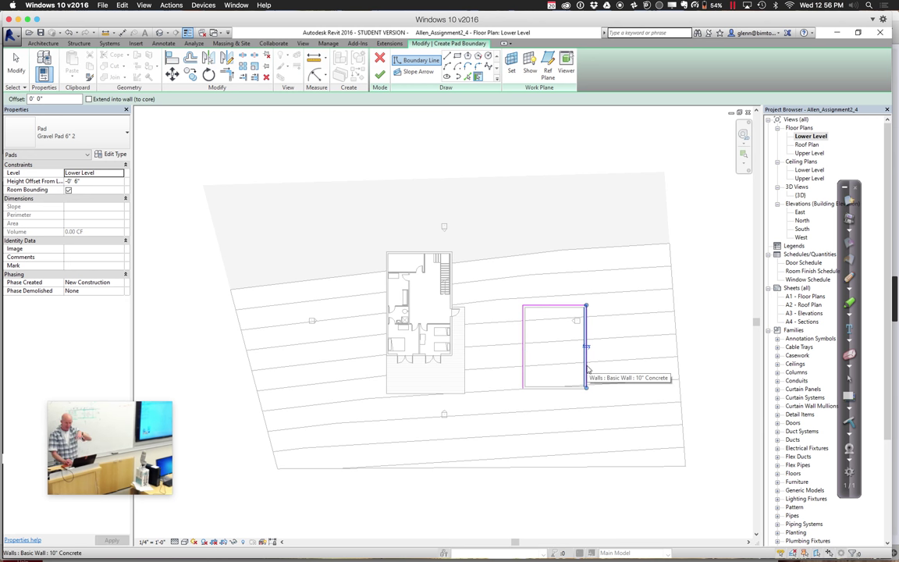
click(569, 389)
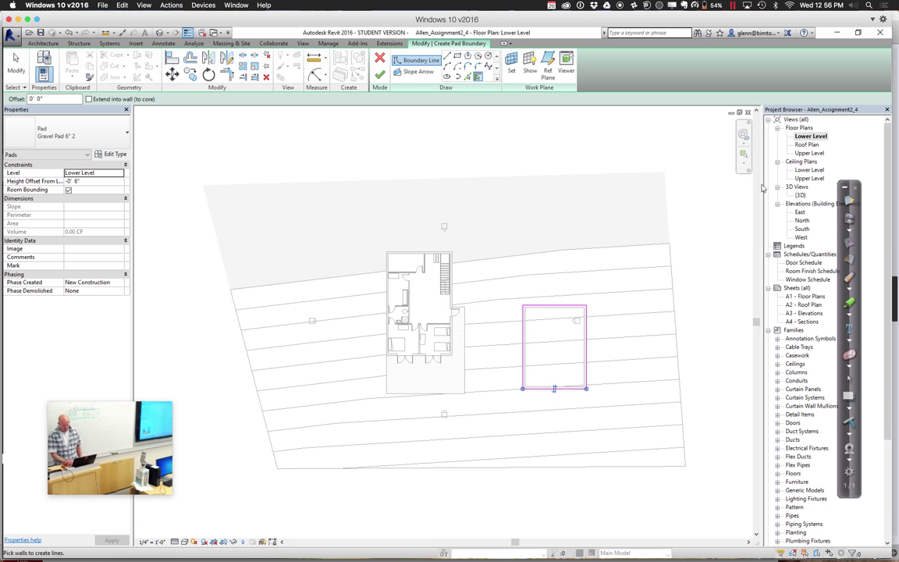
click(744, 153)
drag(512, 286, 613, 406)
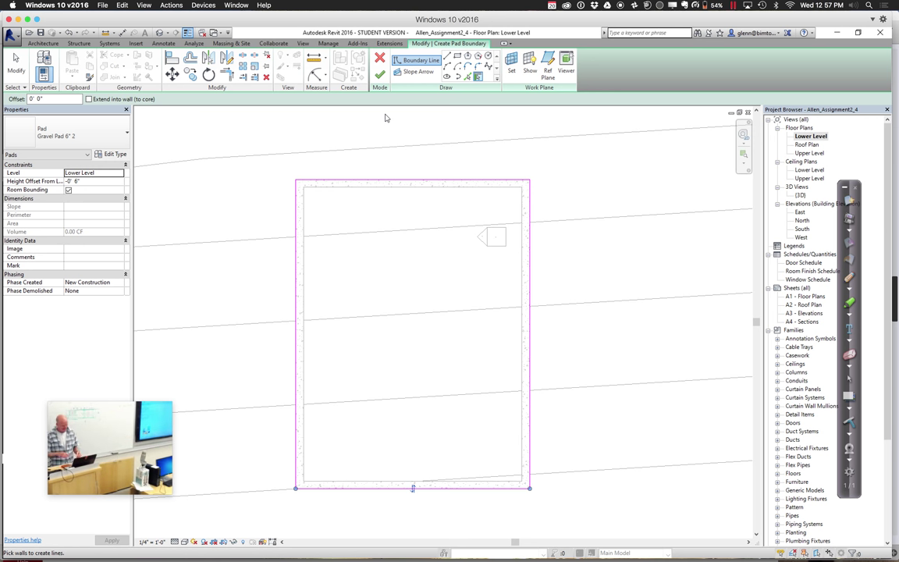
scroll(384, 117, down, 5)
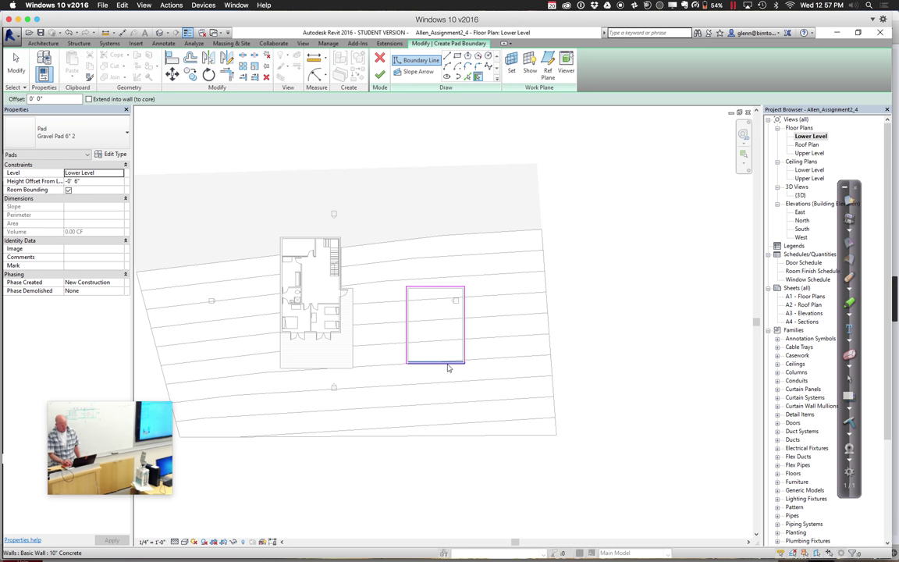
click(742, 135)
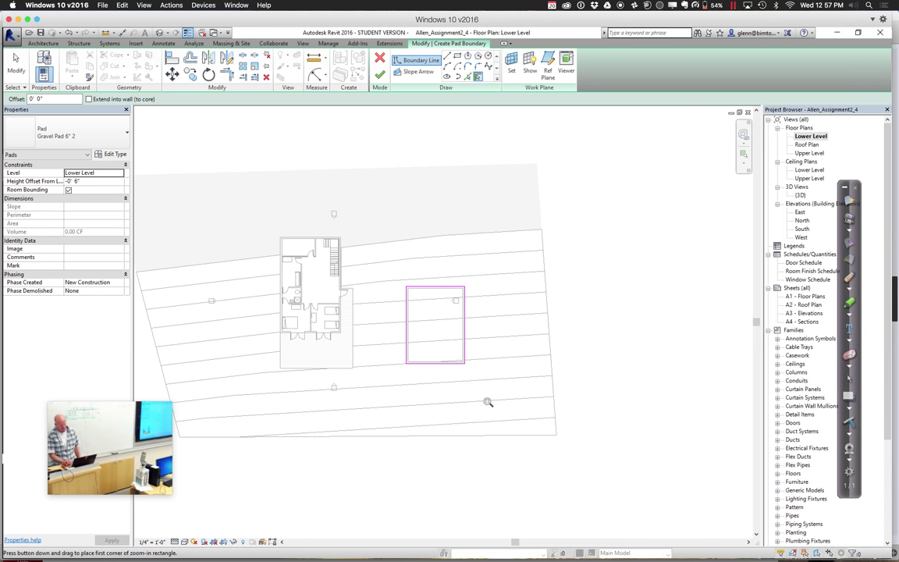
Drag the pad's bottom sketch line 24' south and finish the 6" gravel pad
click(15, 64)
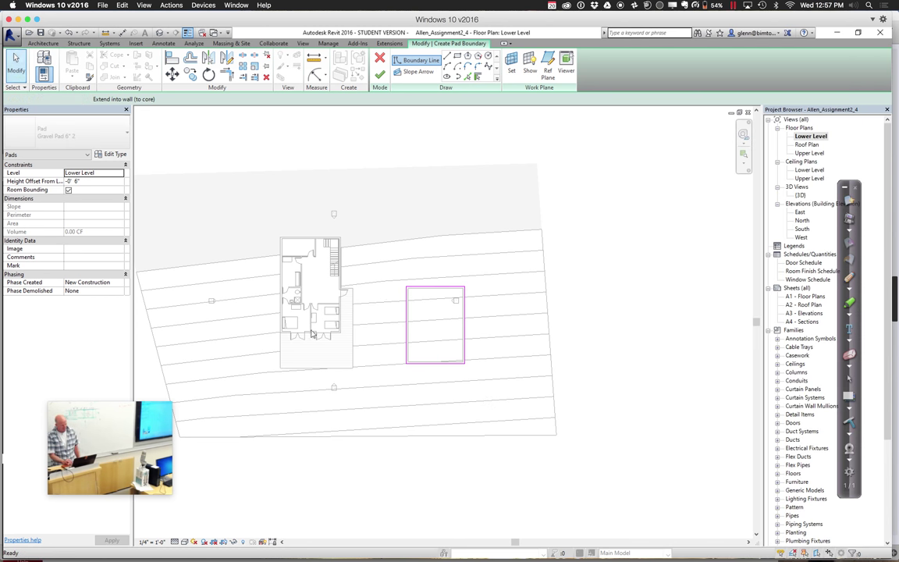
click(426, 364)
drag(426, 365, 423, 425)
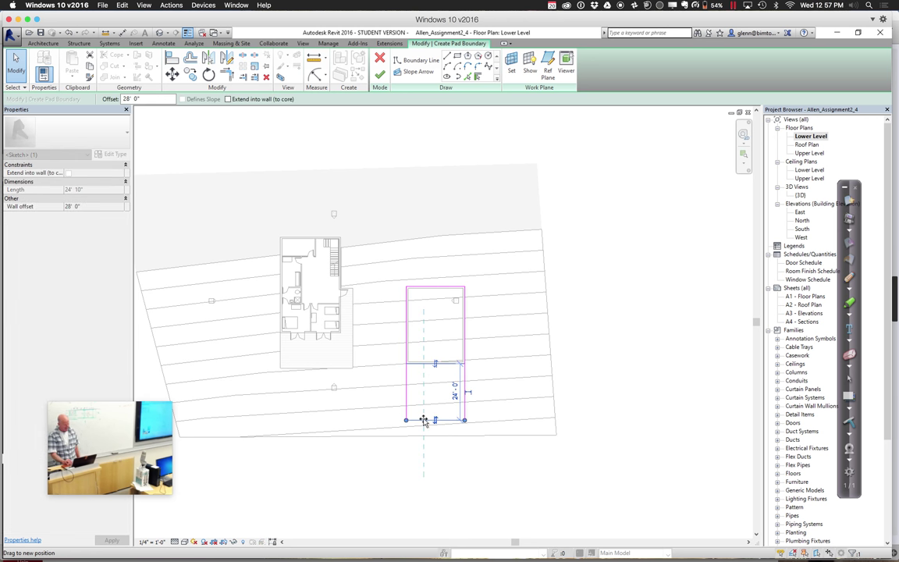
click(416, 472)
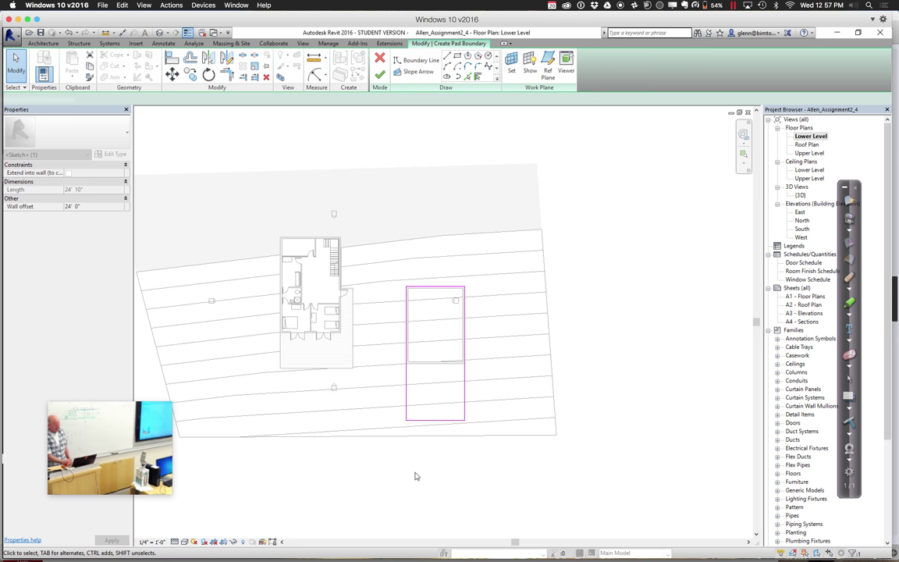
click(379, 73)
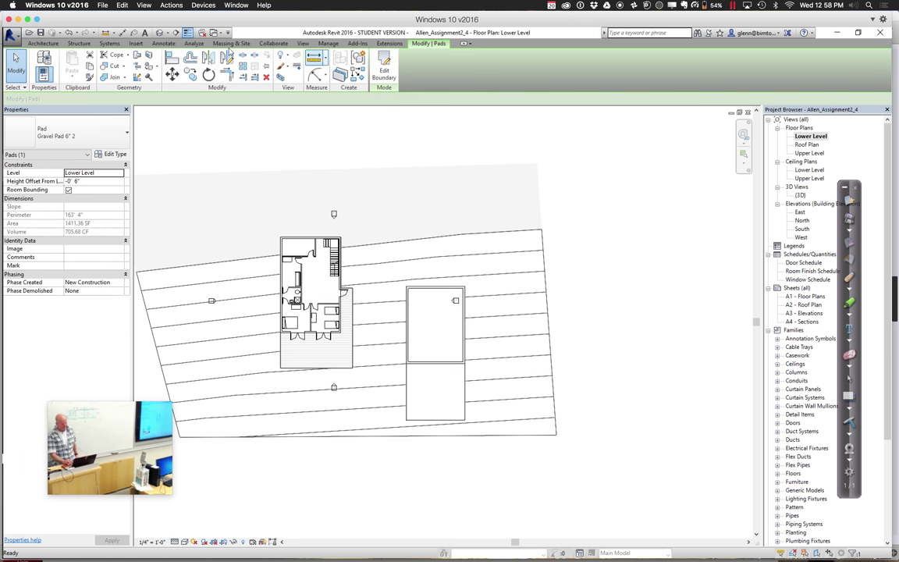
click(160, 34)
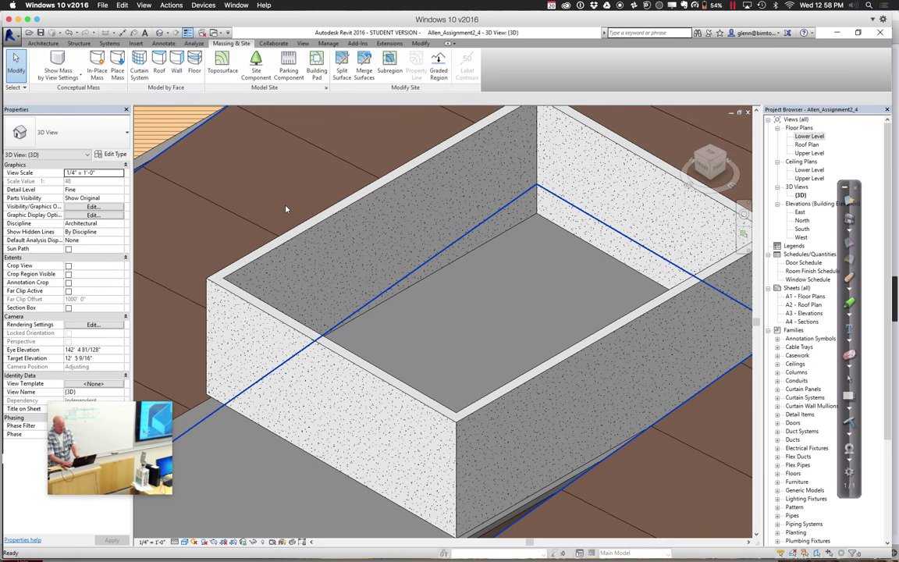
Zoom out in the {3D} view to see the gravel pad in the concrete enclosure
scroll(286, 209, down, 3)
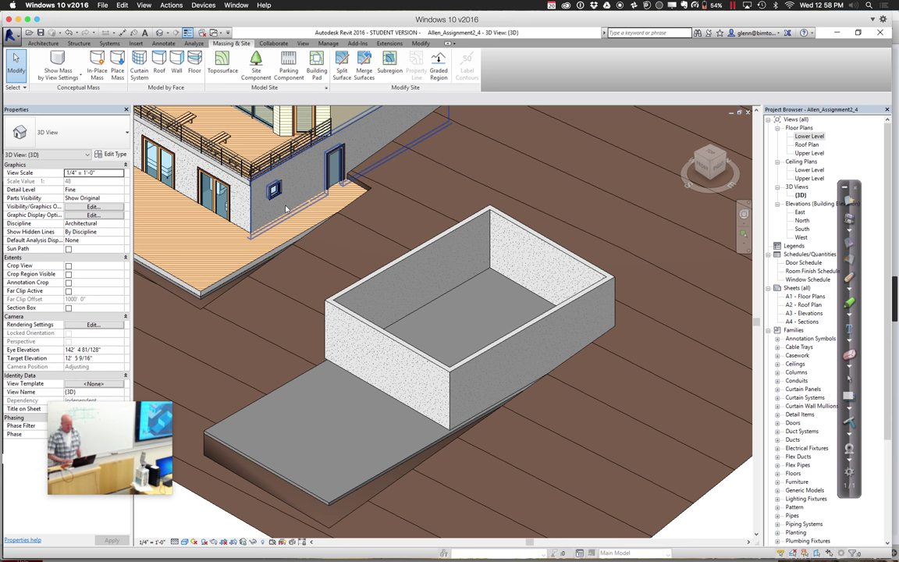
Copy the four concrete enclosure walls and paste them aligned to the Upper Level
click(375, 277)
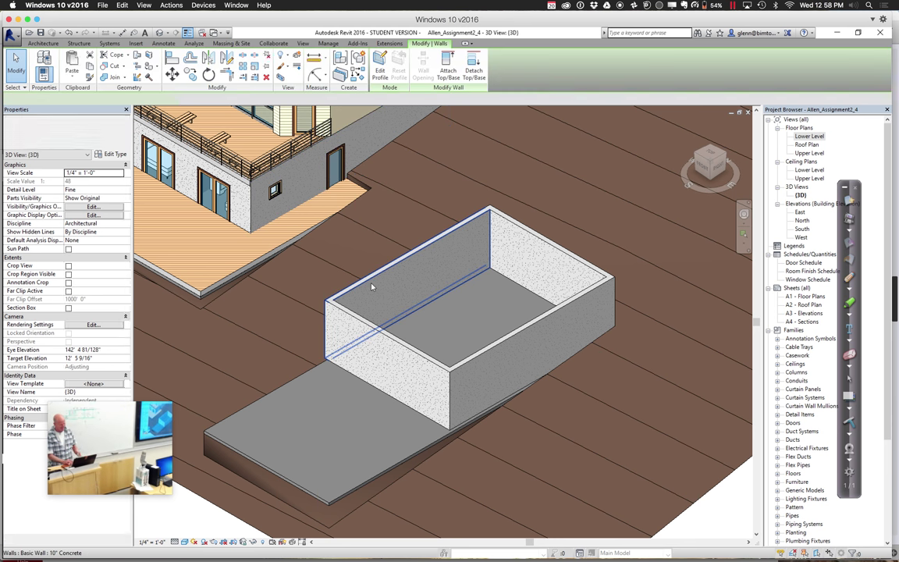
ctrl+click(539, 308)
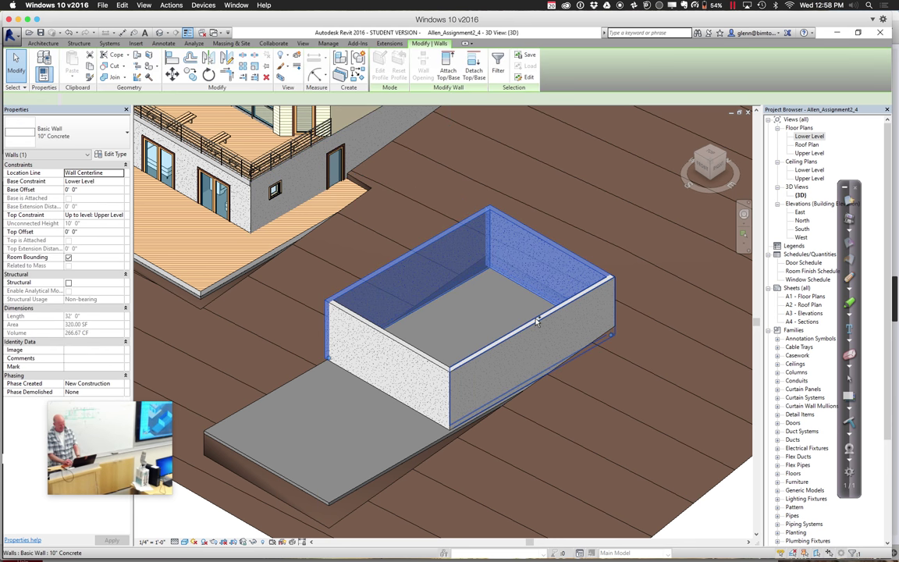
ctrl+click(413, 349)
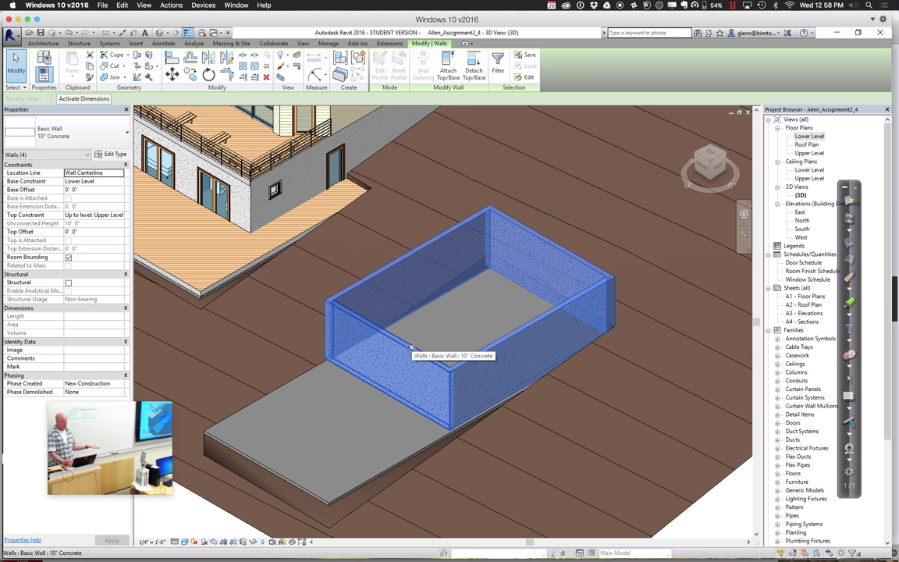
click(89, 66)
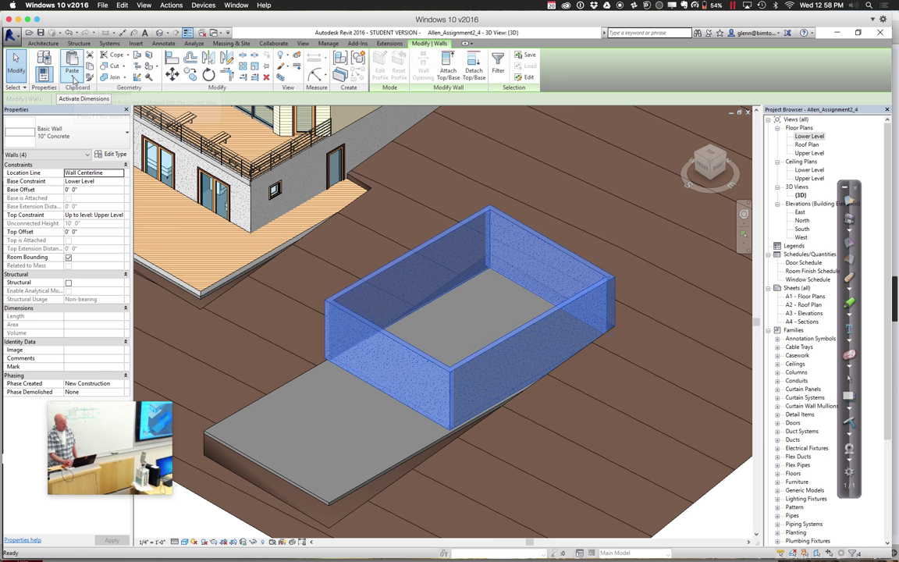
click(74, 78)
click(84, 111)
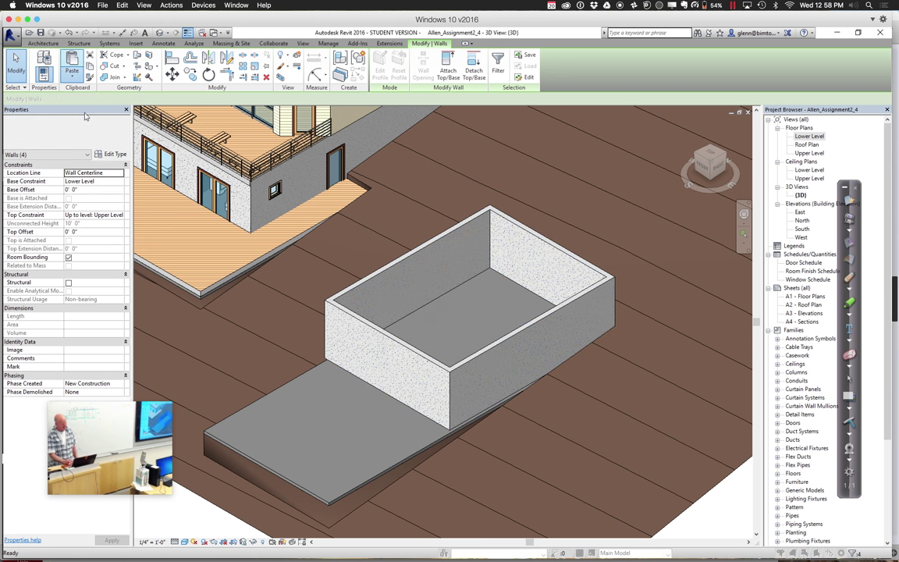
click(409, 247)
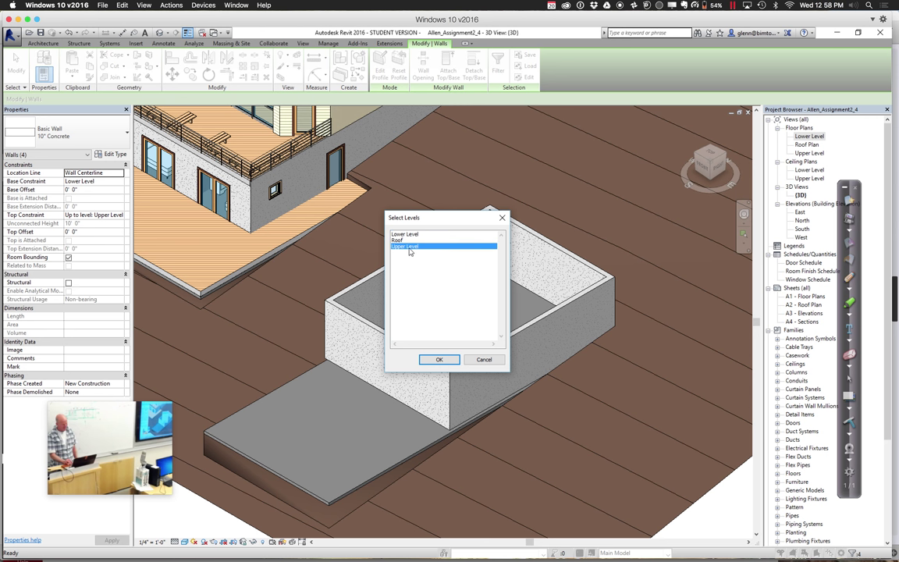
click(438, 359)
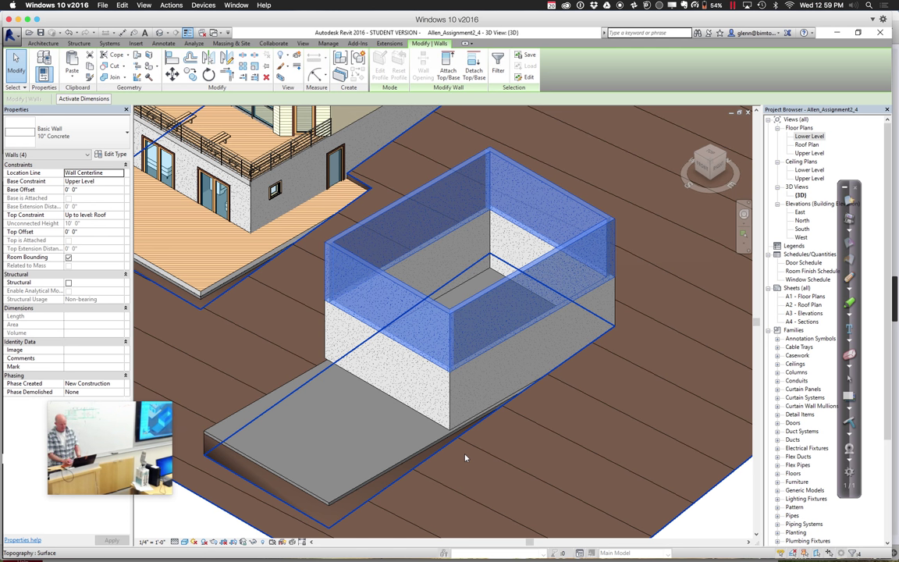
click(606, 456)
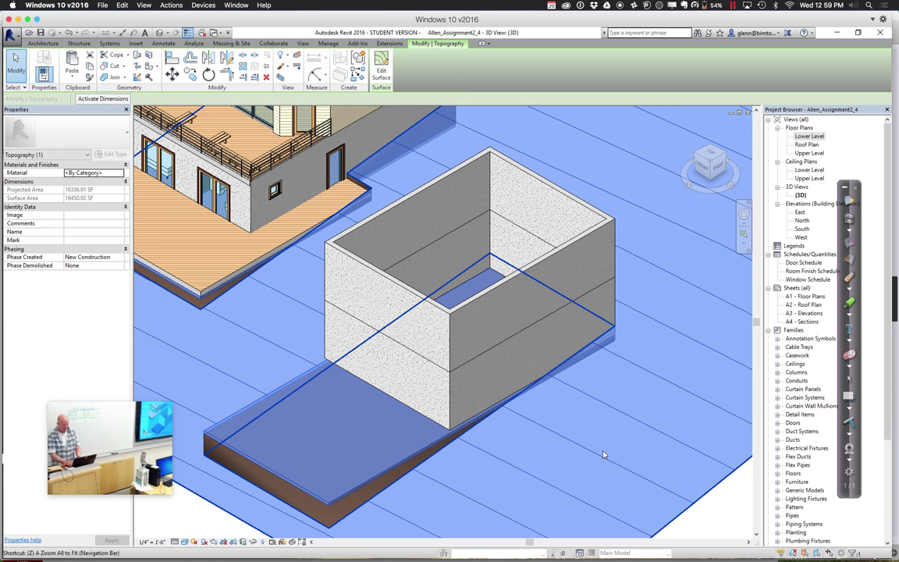
scroll(603, 454, down, 3)
click(301, 474)
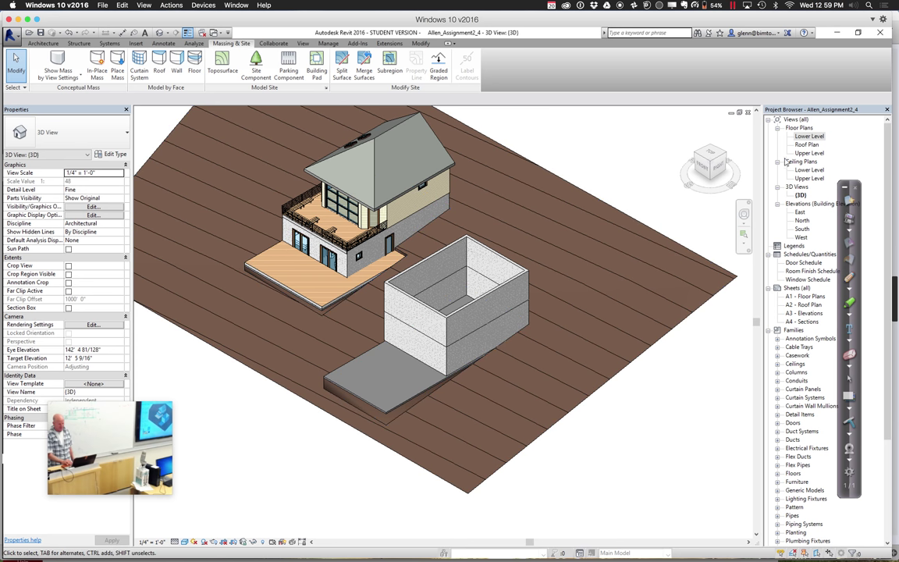
click(697, 155)
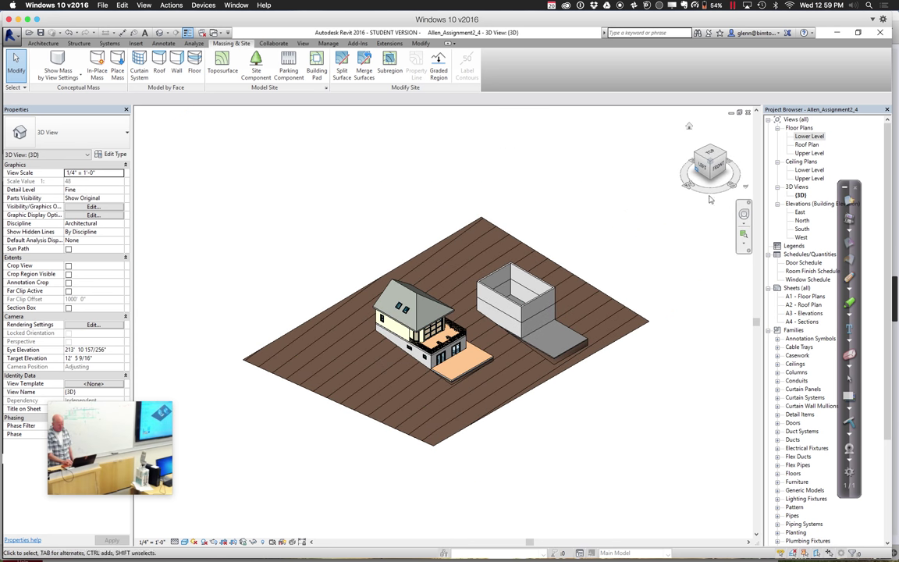
click(744, 236)
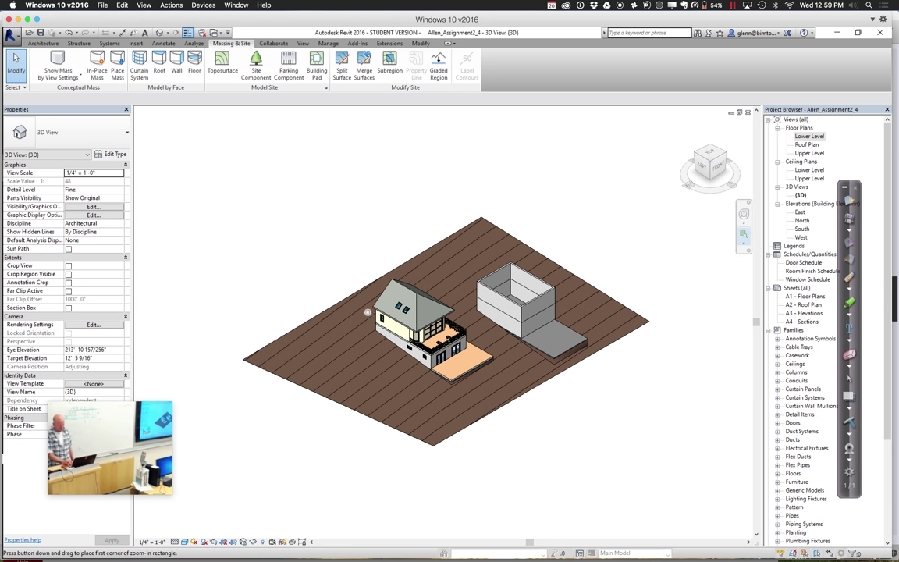
Set the upper siding wall's Base Offset to -1' 0" and accept the overlap warning
drag(329, 281, 438, 372)
drag(438, 369, 435, 366)
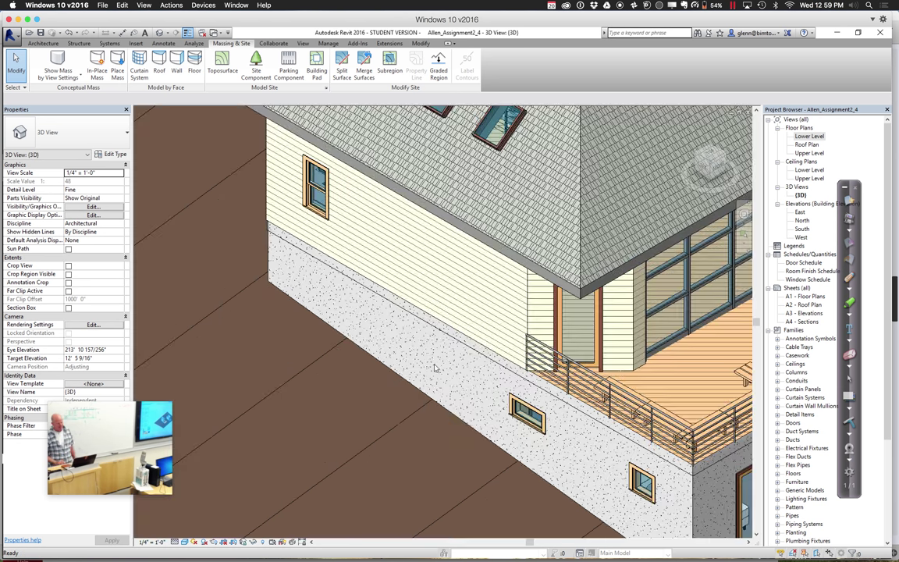
click(424, 296)
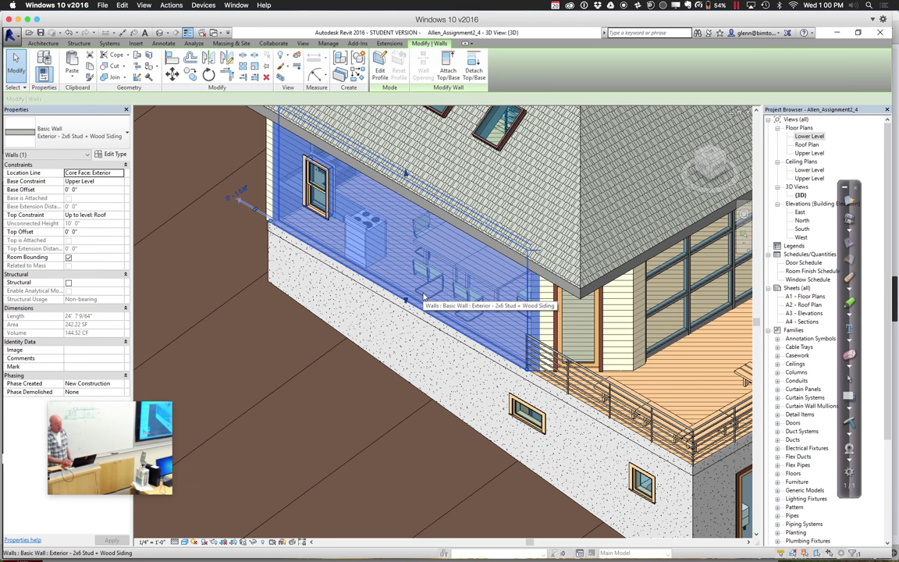
click(413, 319)
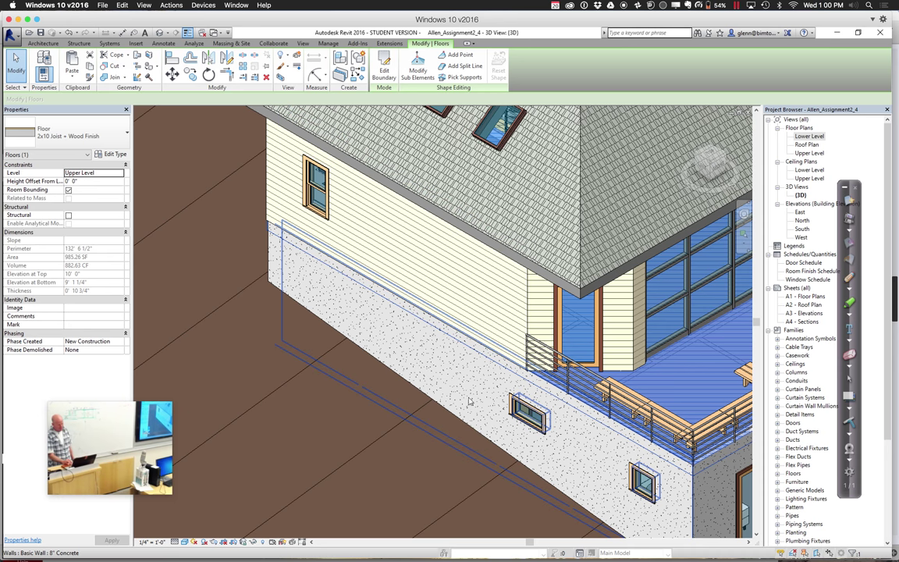
click(490, 341)
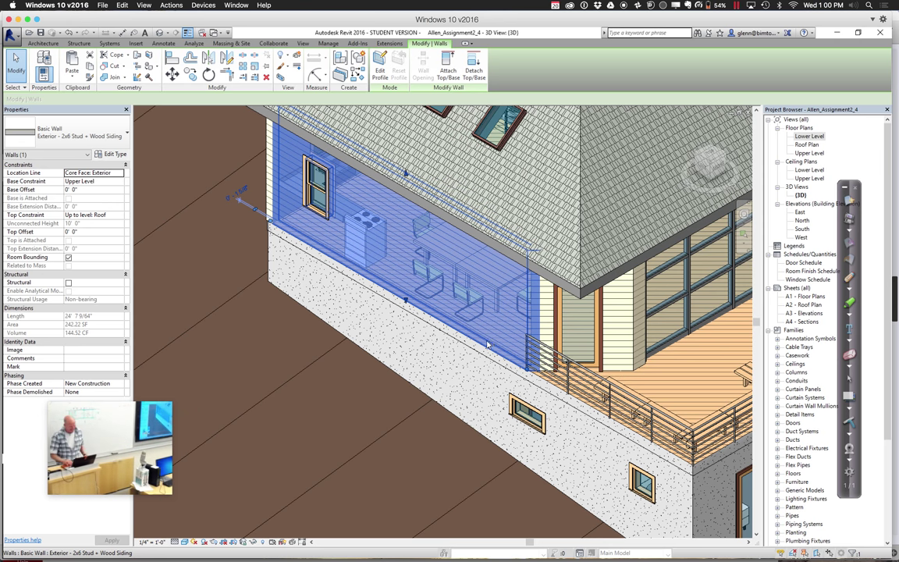
click(86, 190)
text(-1)
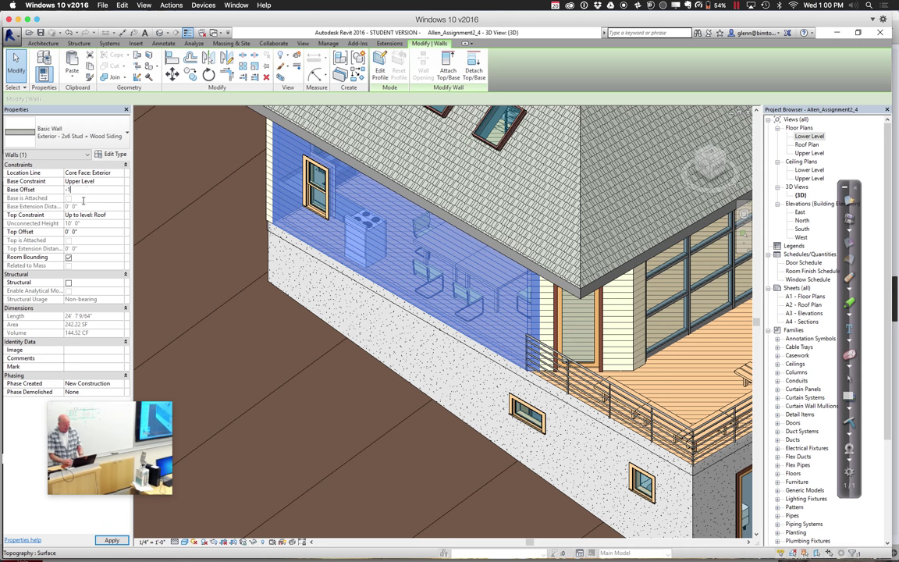
key(Return)
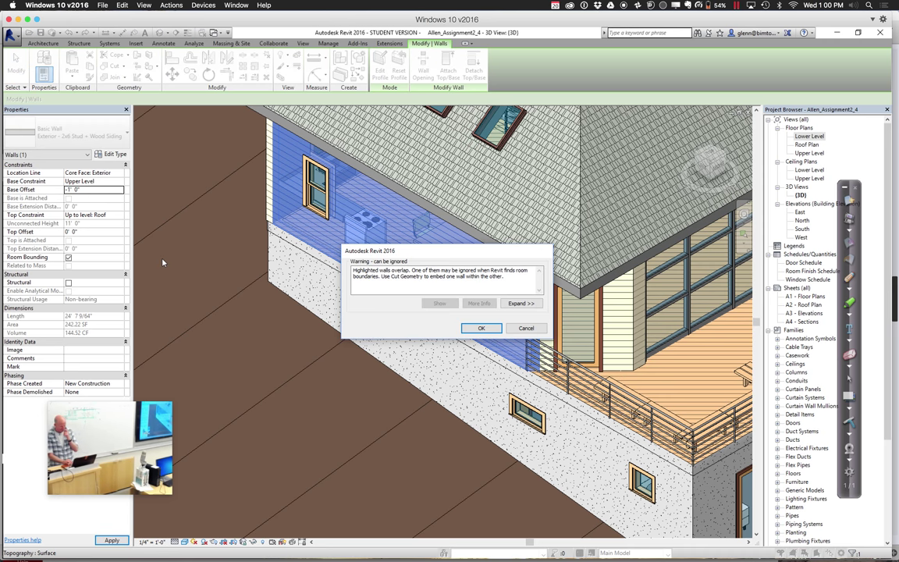
click(491, 331)
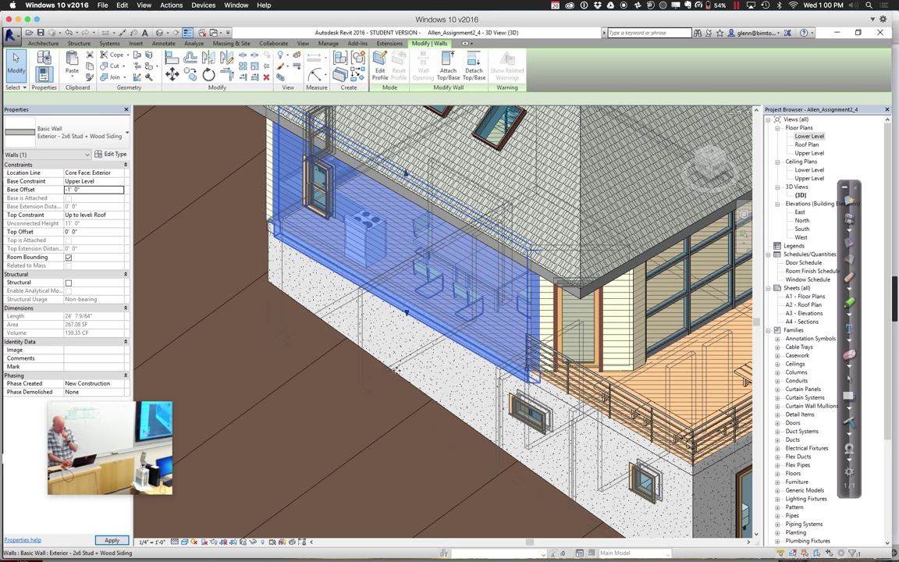
click(353, 424)
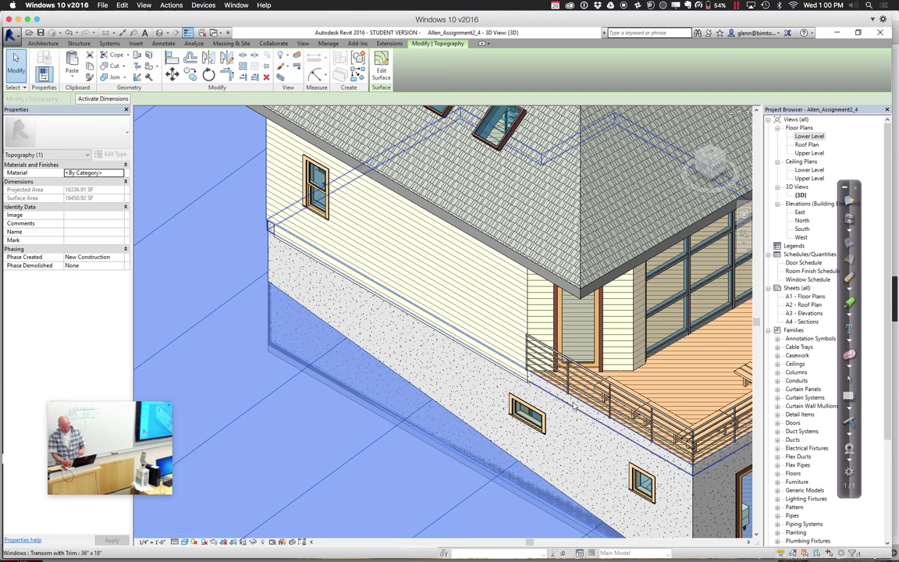
click(686, 505)
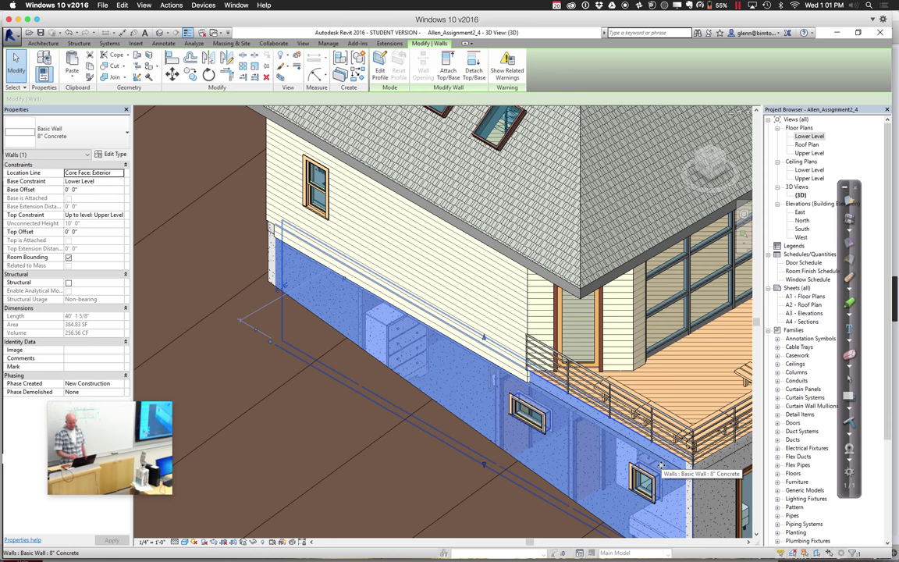
scroll(662, 468, down, 3)
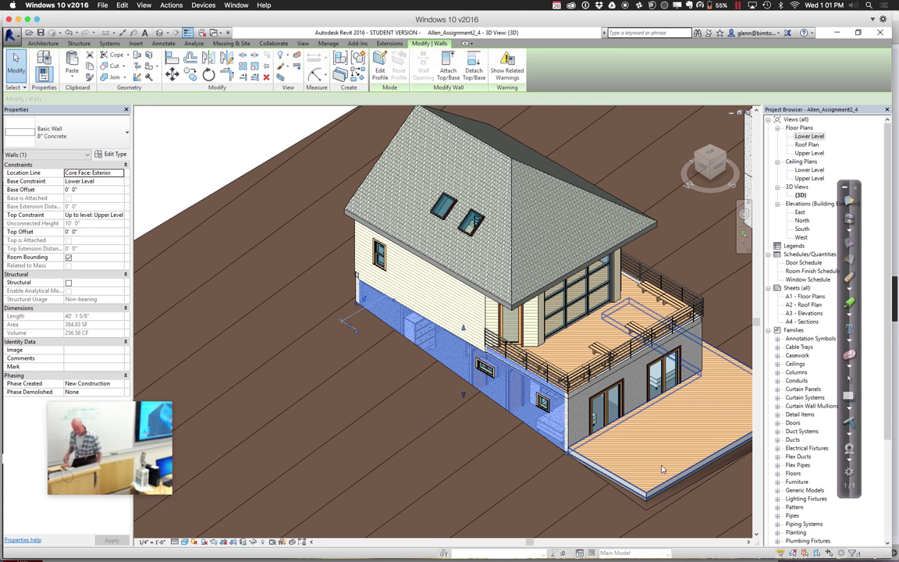
Select the lower deck floor, then use ZR to zoom into the deck corner and its concrete foundation
click(654, 431)
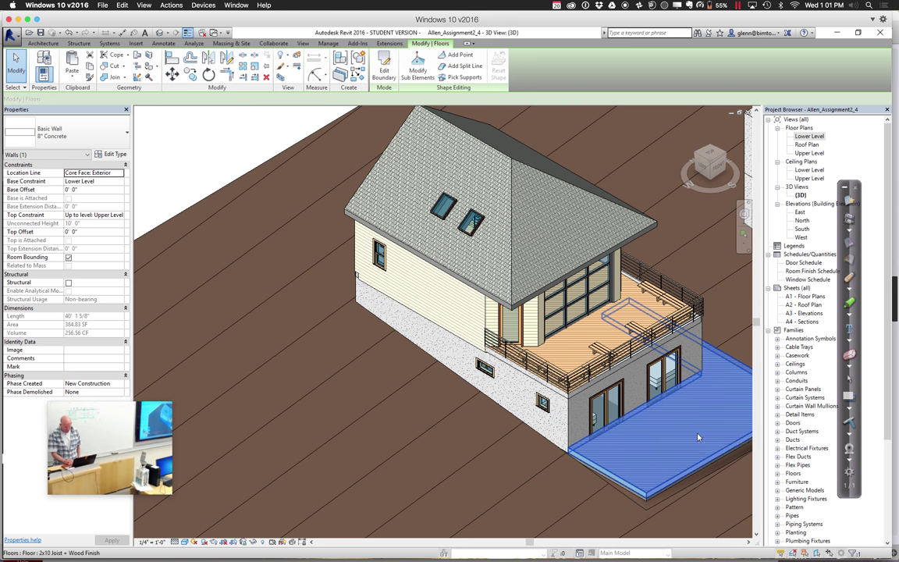
key(z)
key(r)
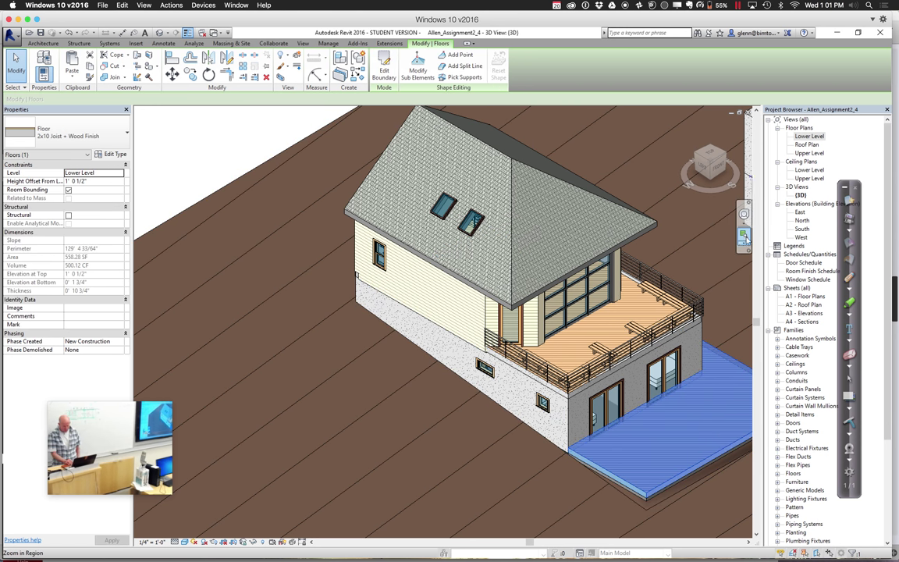
drag(426, 292, 531, 376)
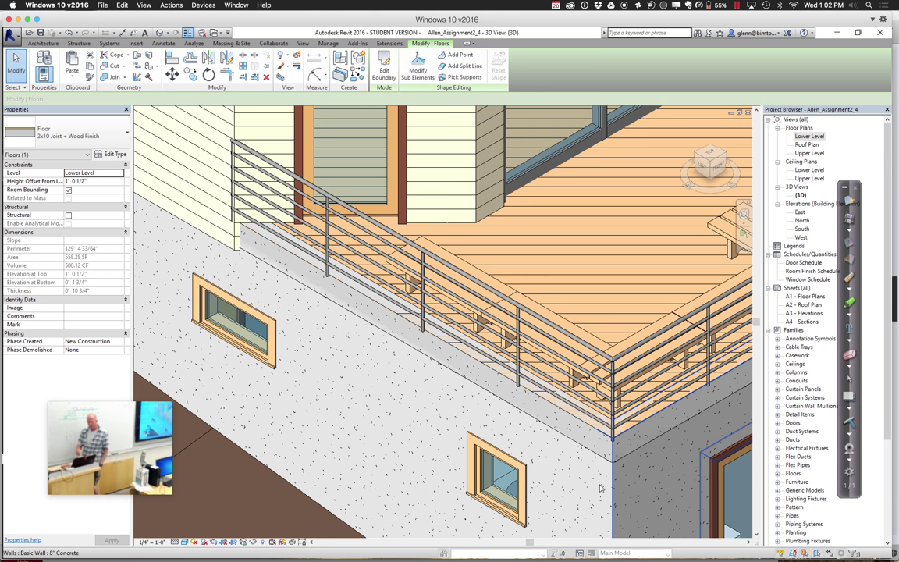
Attach the tops of the 25' 8" concrete wall and the wall beside the deck to the deck floor
click(388, 471)
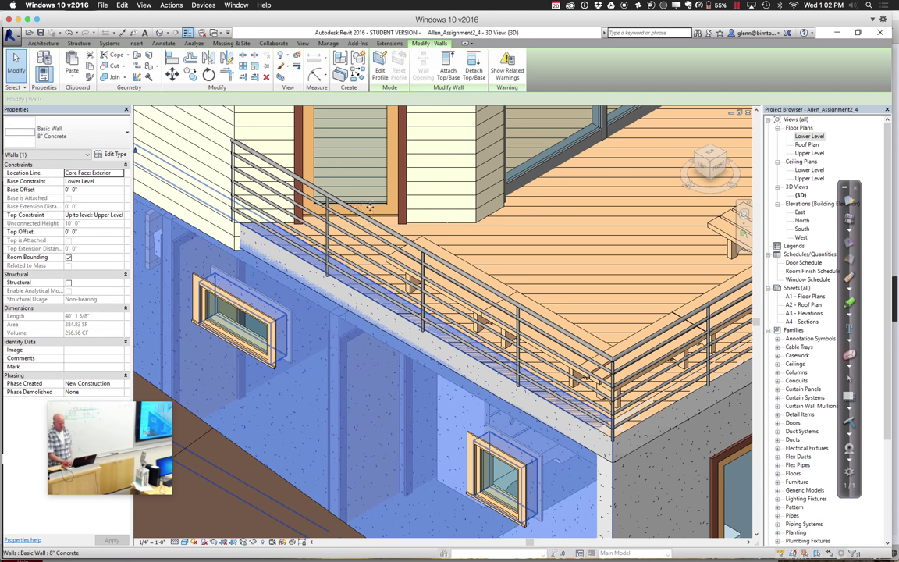
click(446, 62)
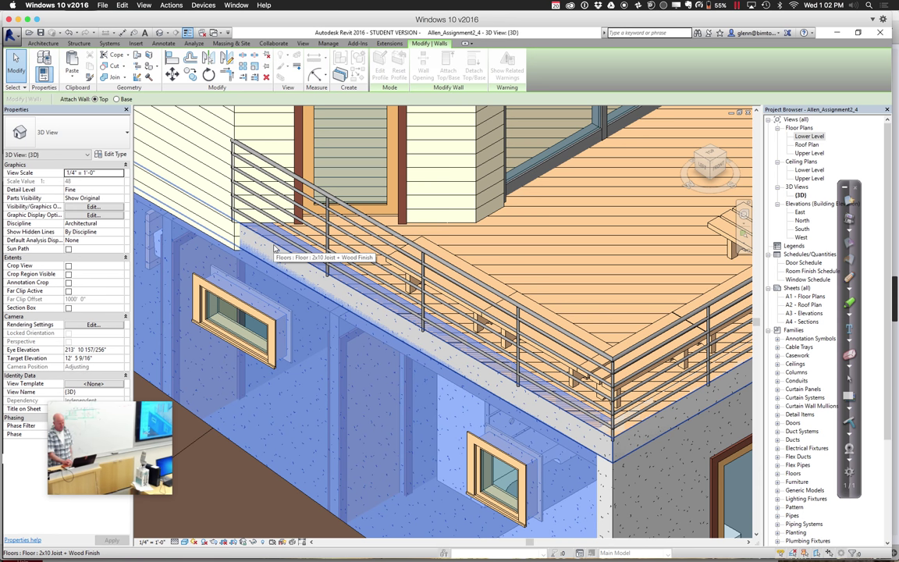
click(274, 249)
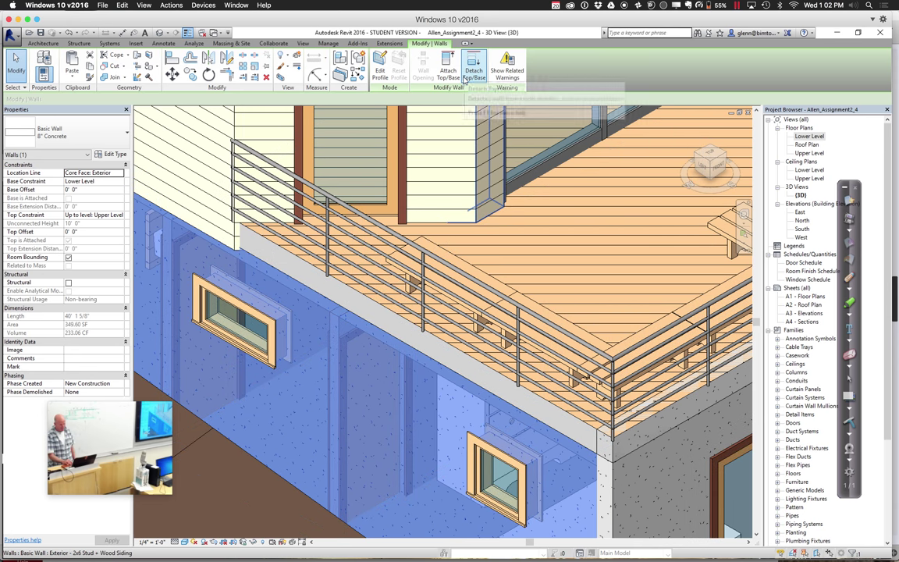
click(649, 492)
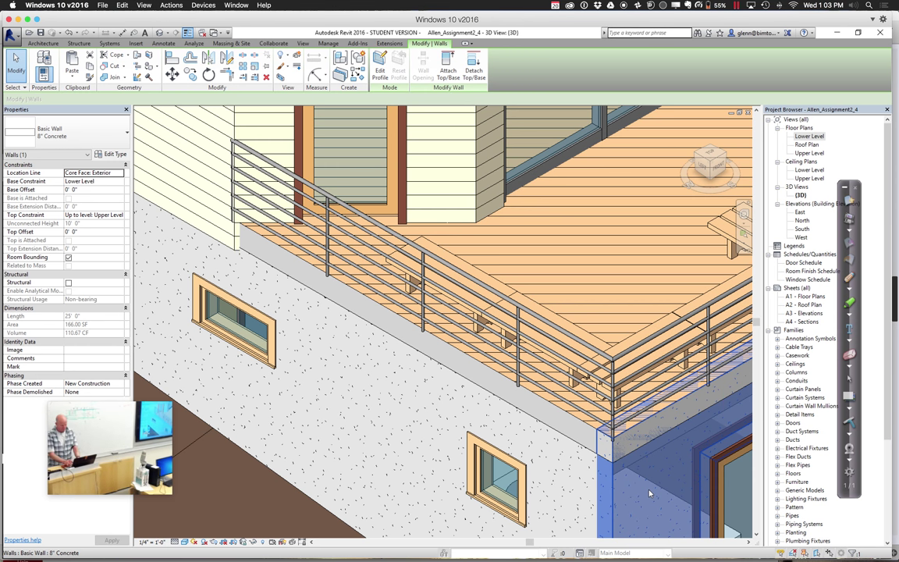
scroll(648, 493, down, 3)
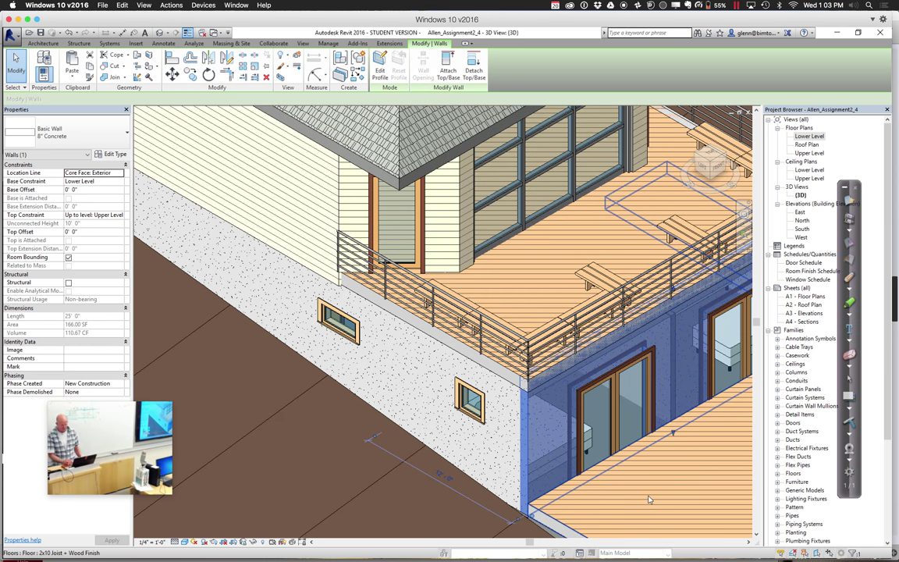
click(614, 475)
click(551, 452)
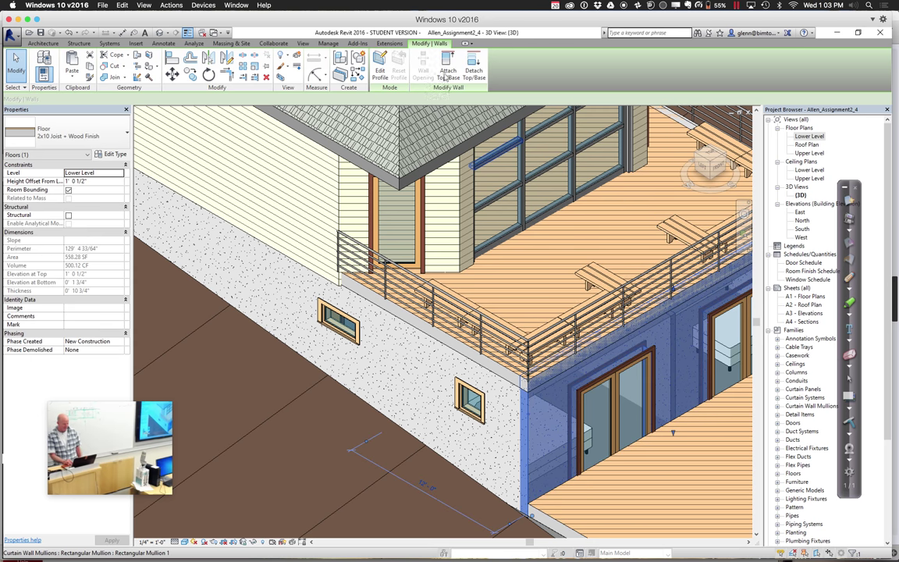
click(447, 72)
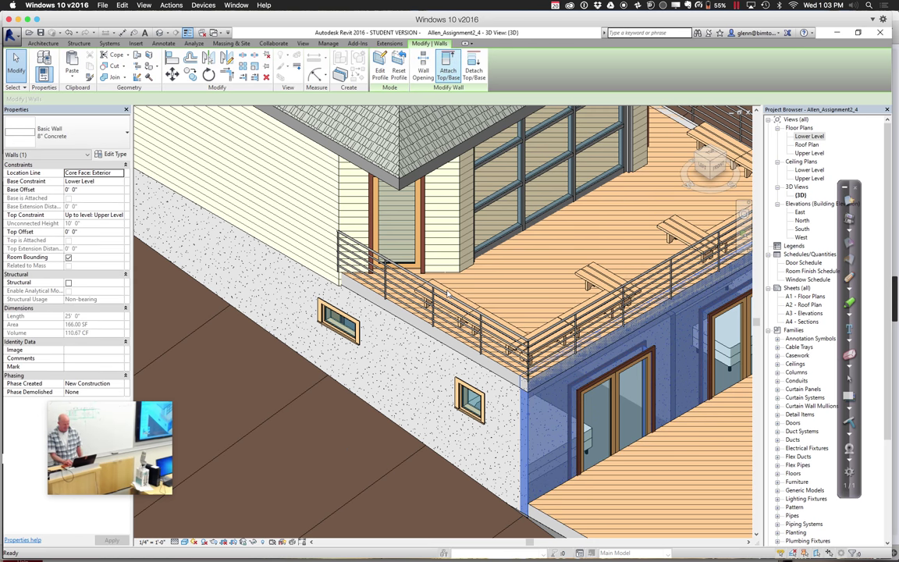
click(417, 383)
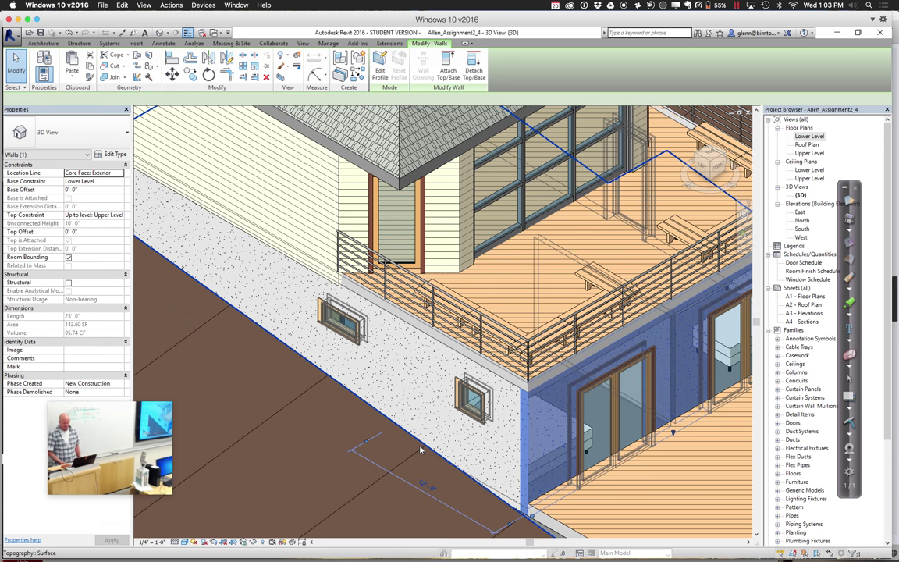
click(335, 458)
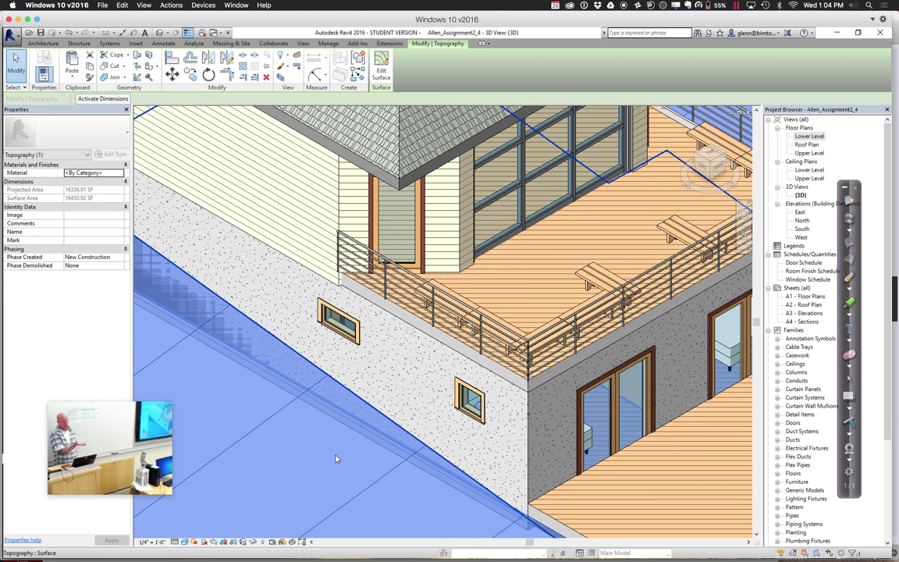
click(218, 34)
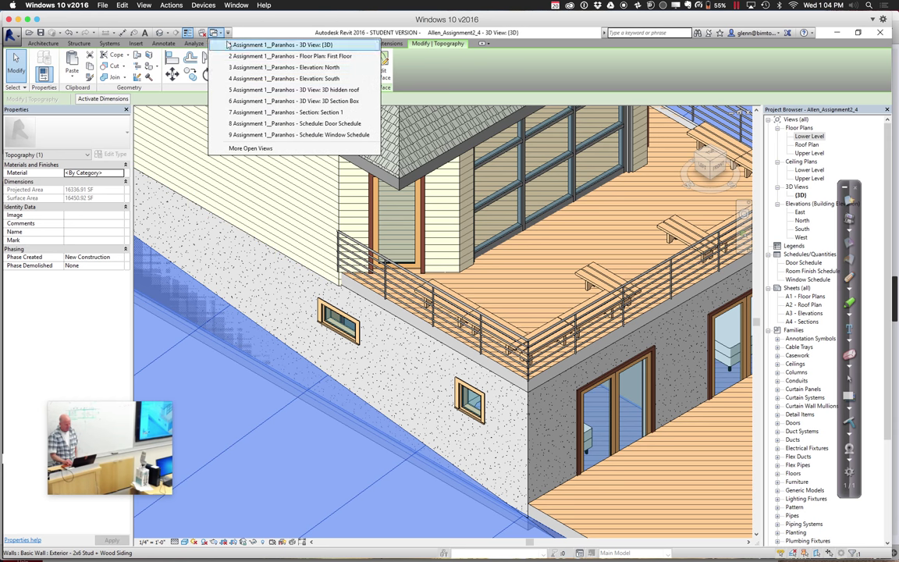
Switch to the other student's Assignment 1 '3D View: 3D hidden roof' window
click(265, 95)
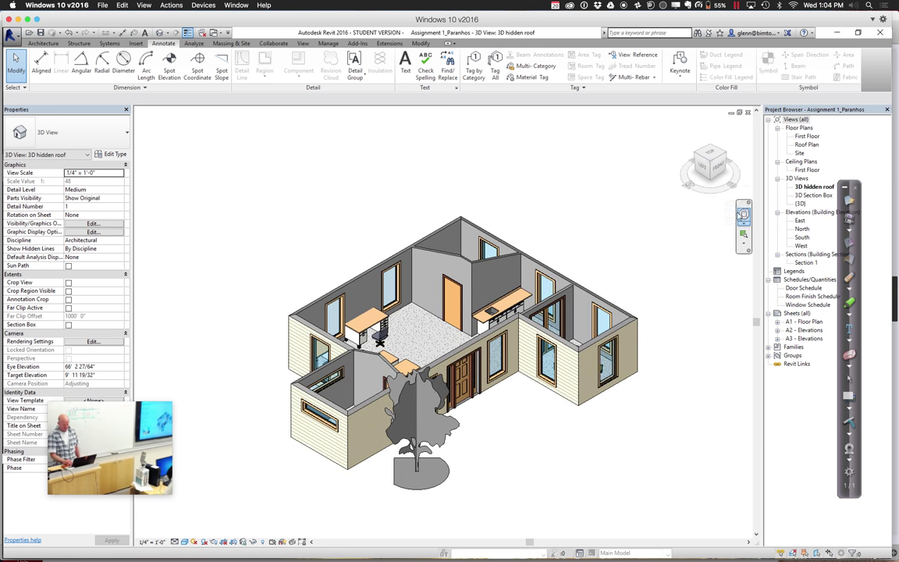
Orbit the roofless house to a near top-down view of its furnished rooms, with the open-views list showing
click(743, 213)
drag(669, 281, 484, 334)
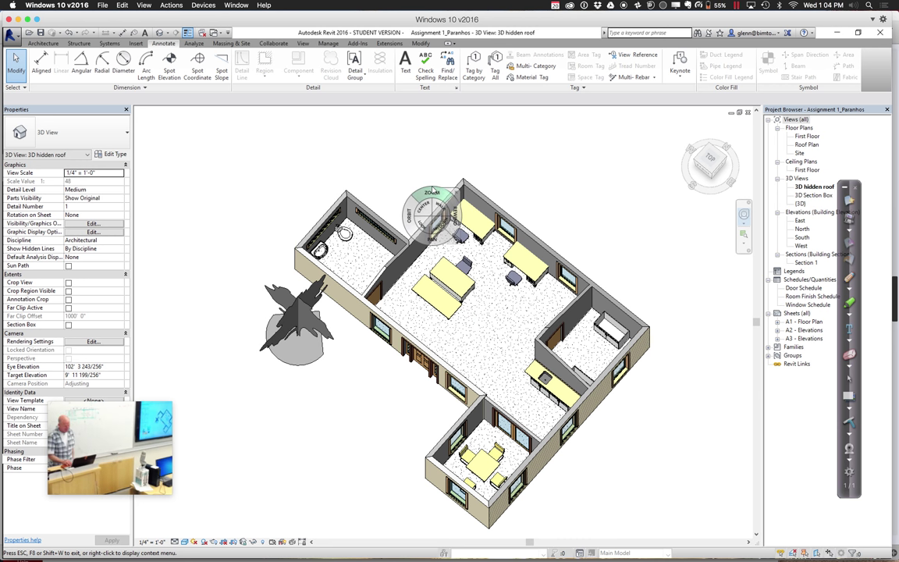
click(219, 35)
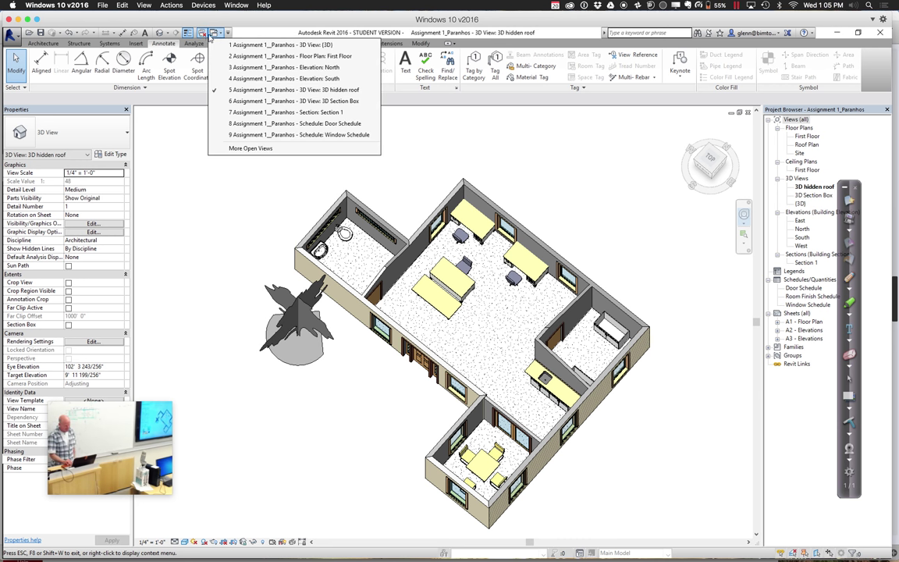
click(221, 35)
click(219, 35)
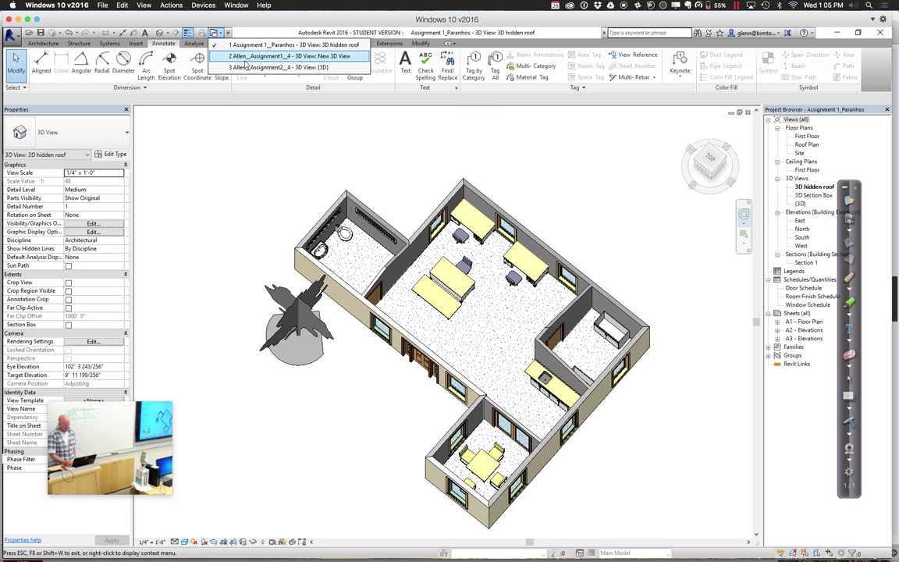
Show the curved-roof model's 3D view, orbit it to the front, then open the First Floor plan
click(245, 60)
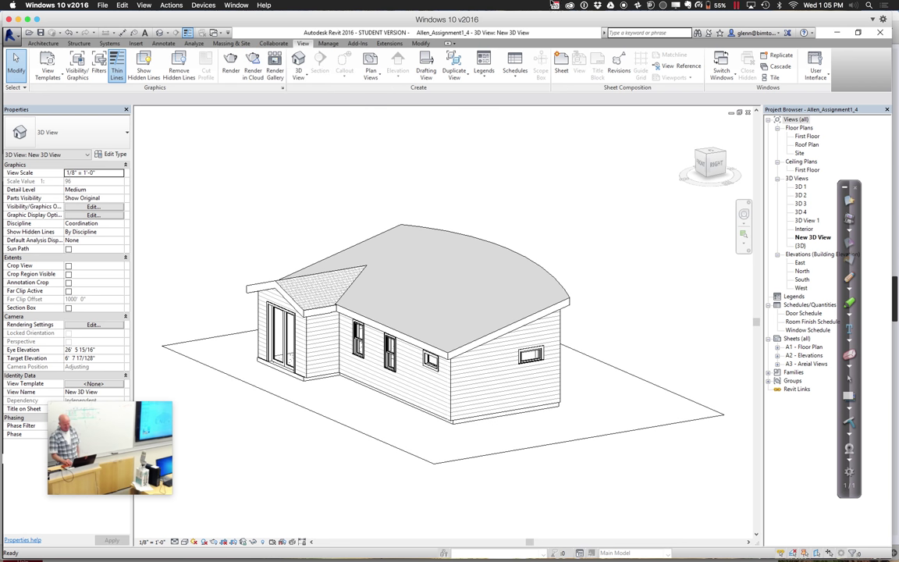
click(729, 159)
click(728, 157)
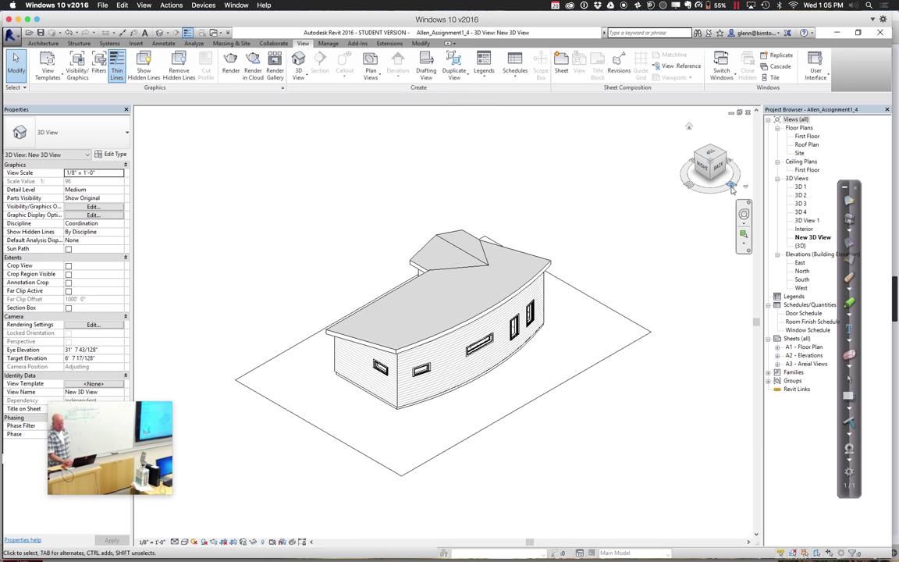
click(743, 212)
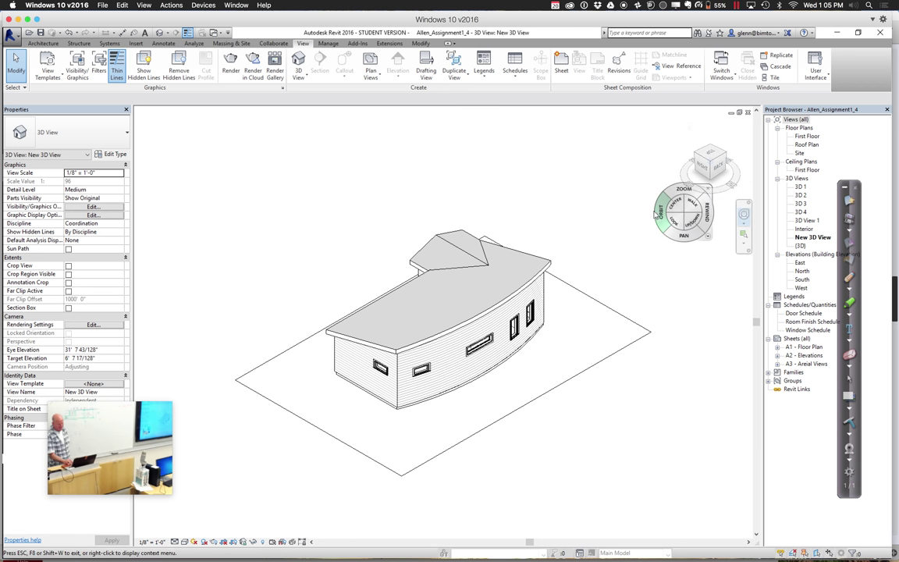
drag(660, 219, 624, 203)
click(808, 136)
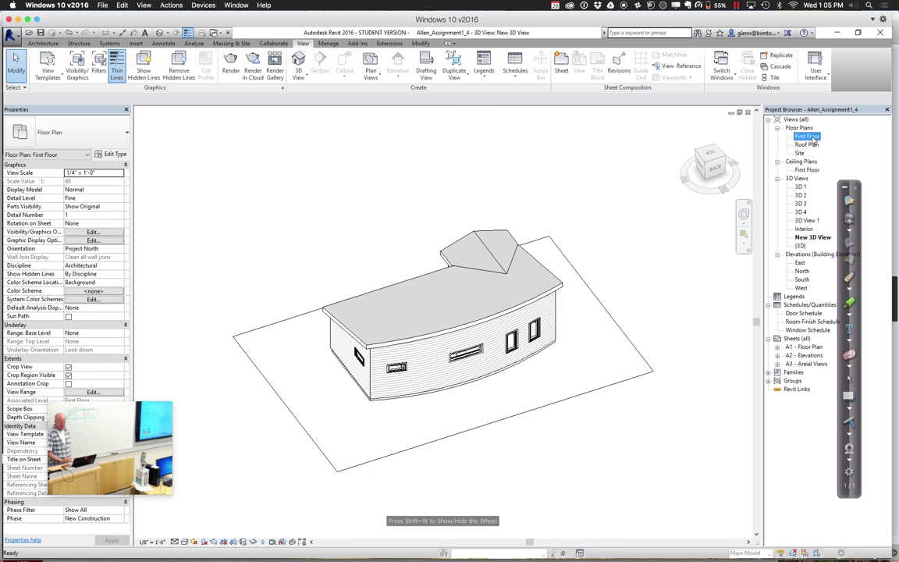
double_click(812, 138)
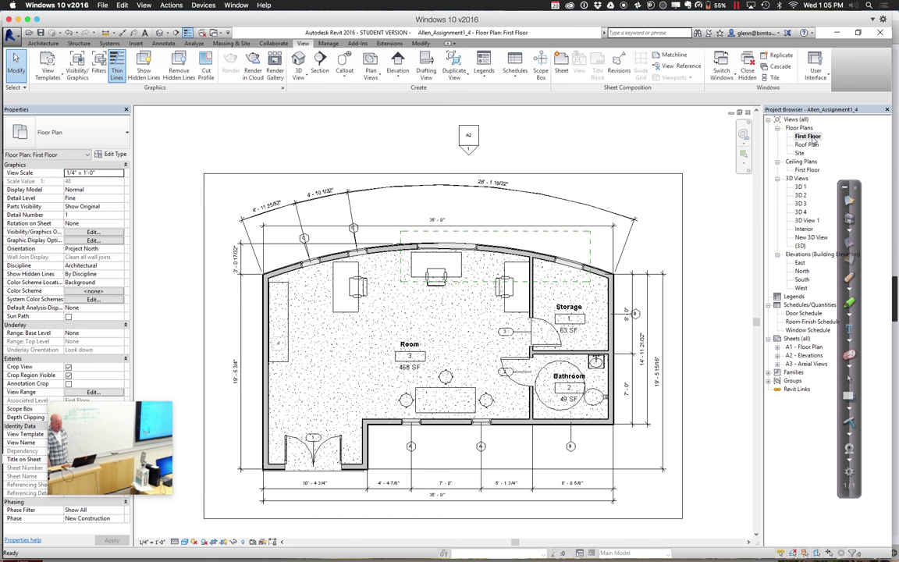